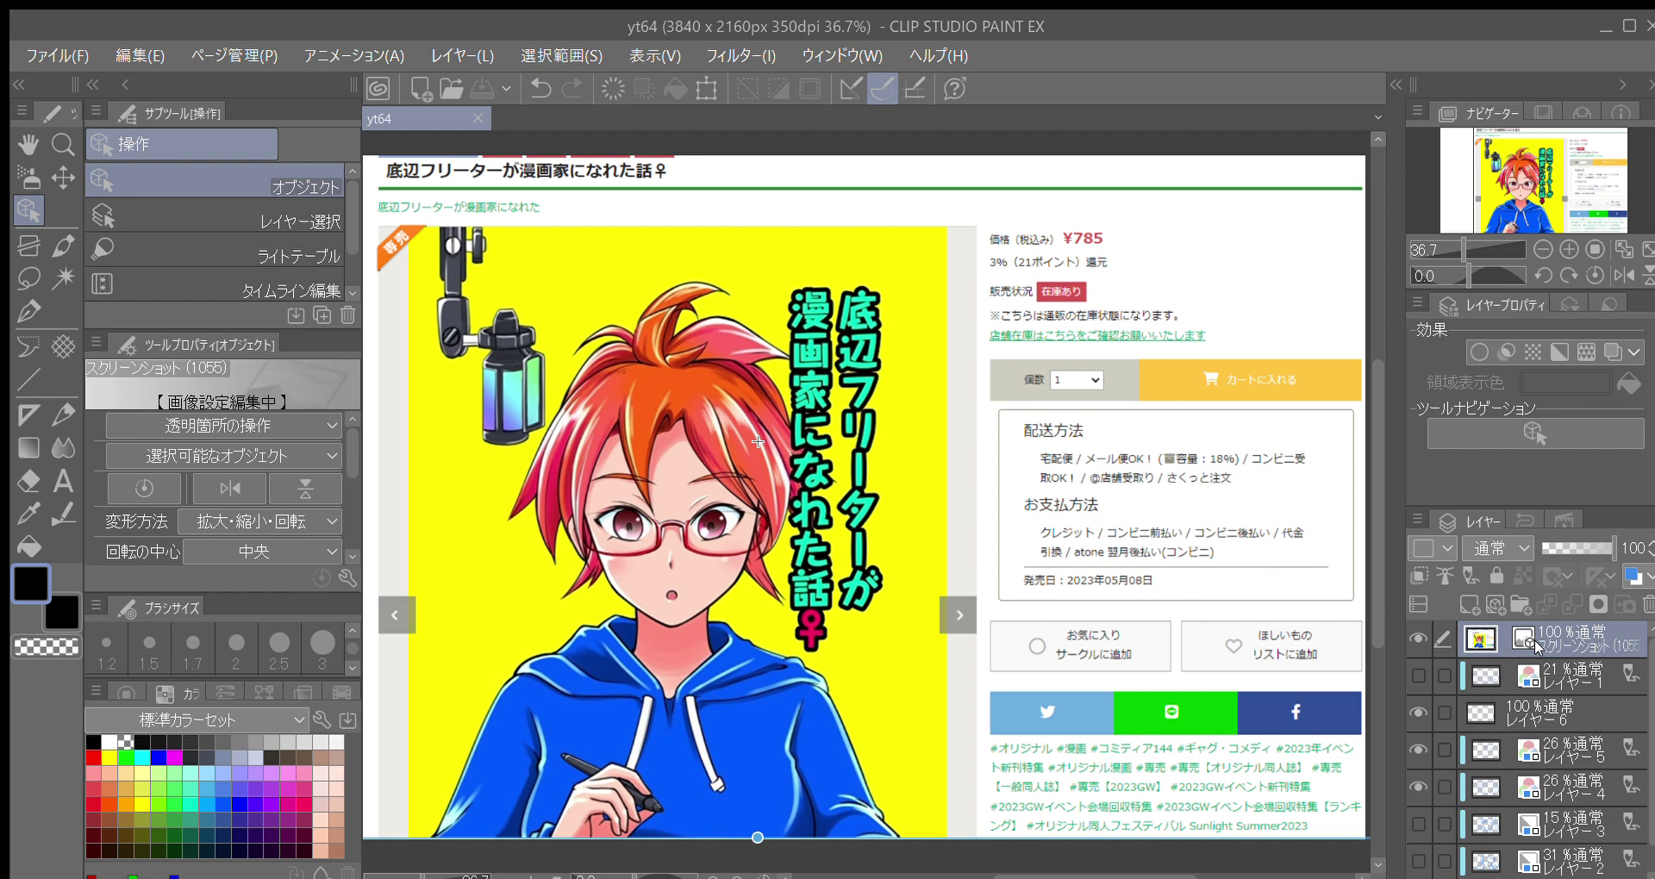
# Hide the screenshot reference layer and make レイヤー 6 active for drawing with the デッサン鉛筆 pencil
pyautogui.click(1416, 635)
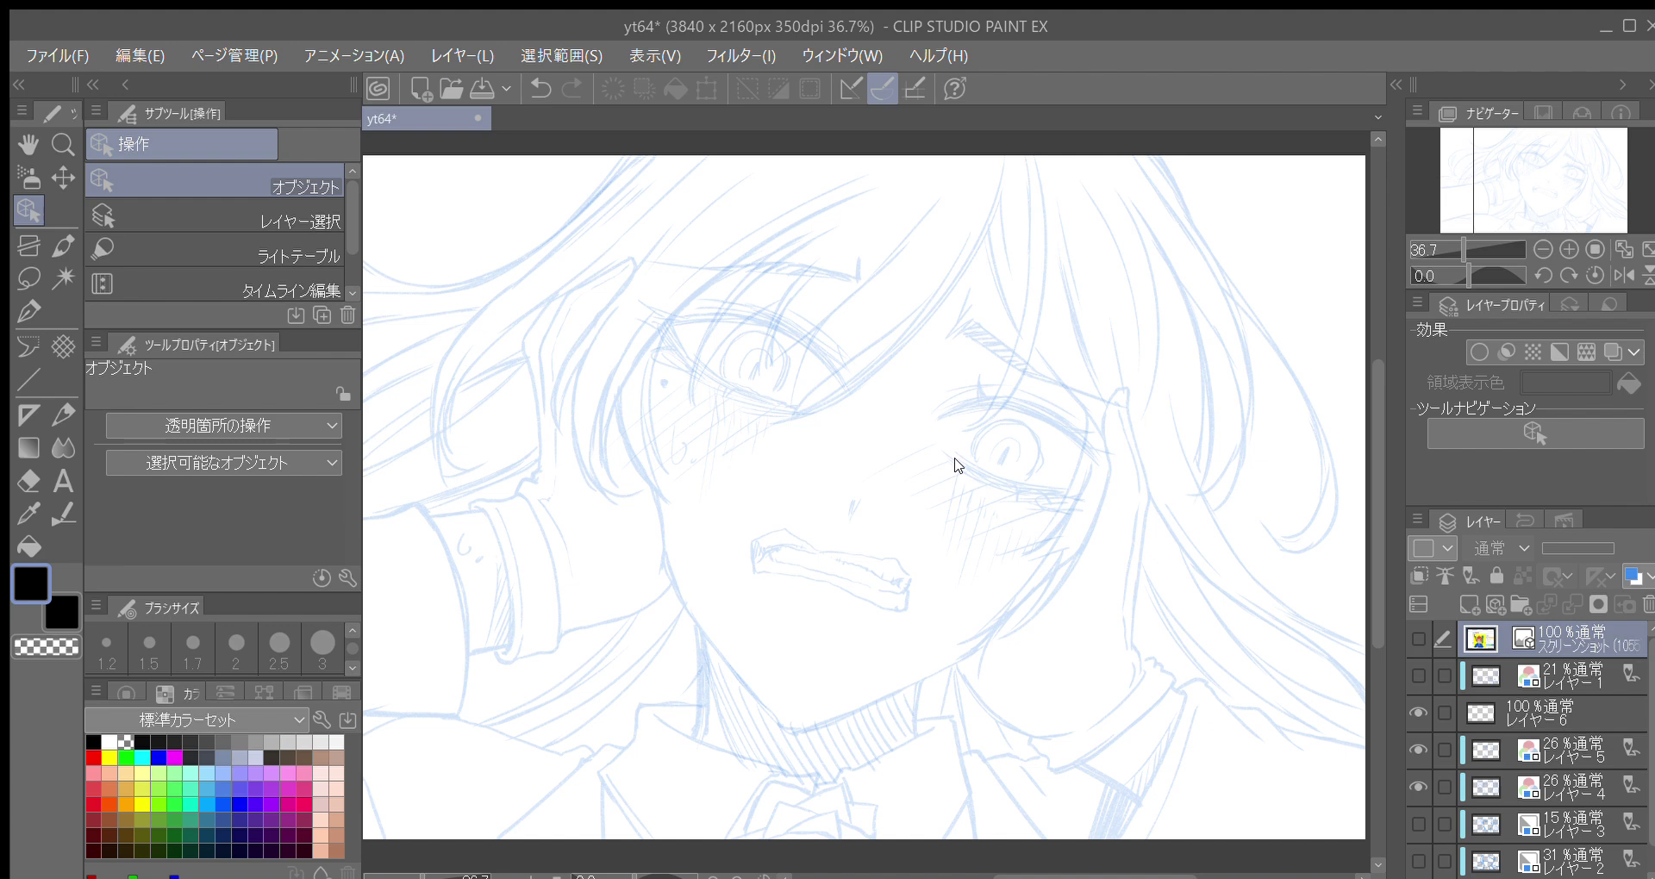
pyautogui.click(1565, 715)
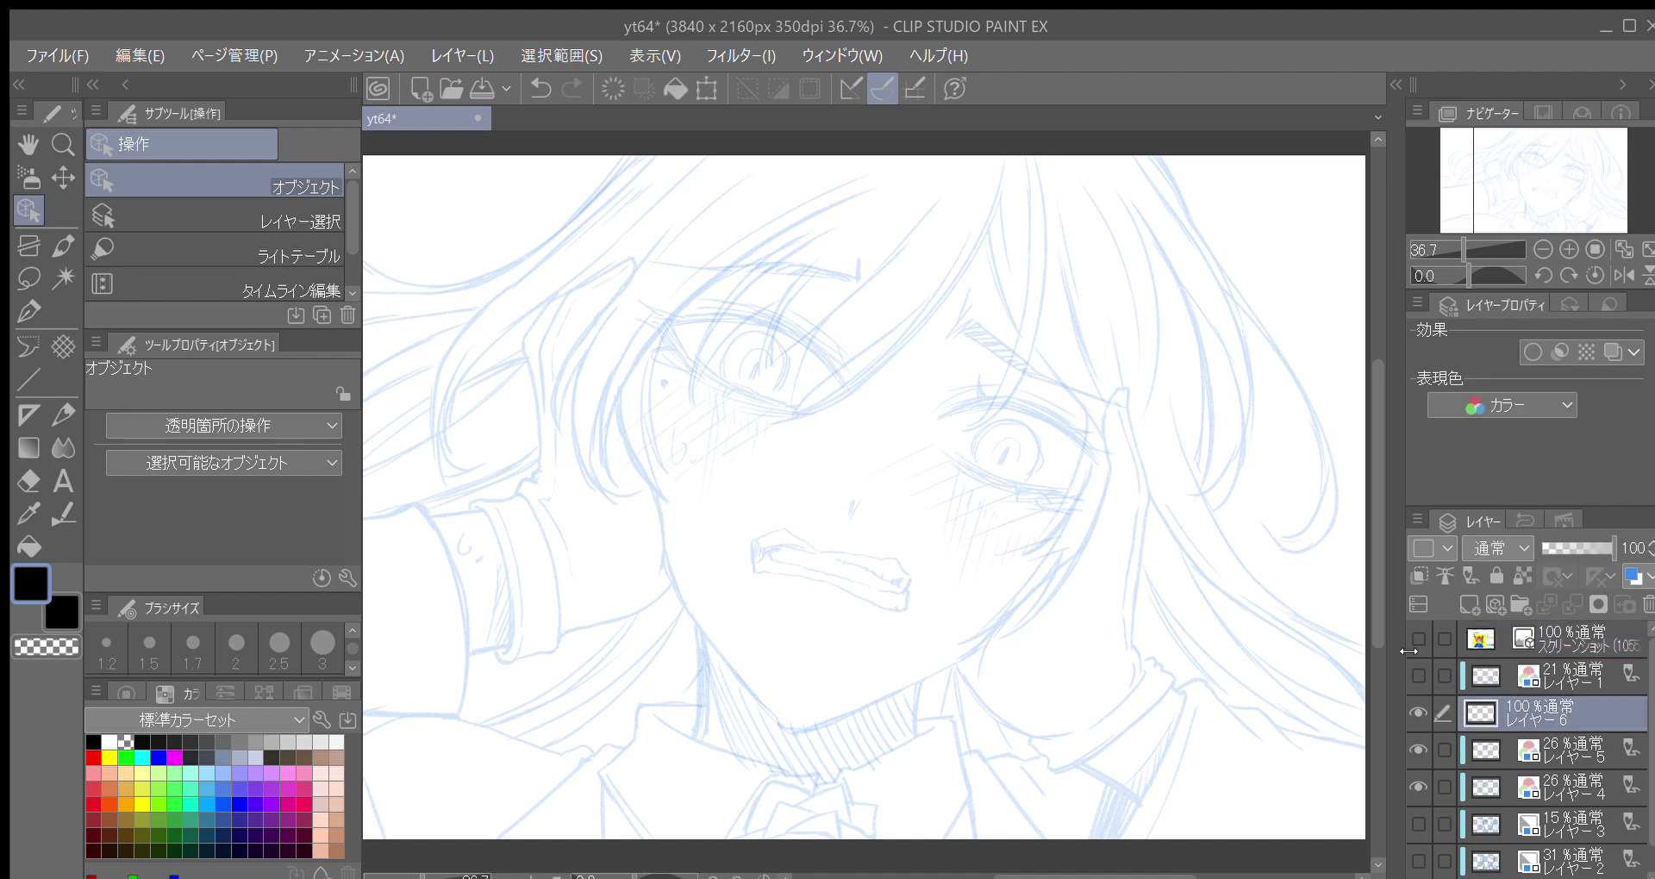
pyautogui.click(63, 415)
pyautogui.moveTo(795, 417); pyautogui.dragTo(843, 412)
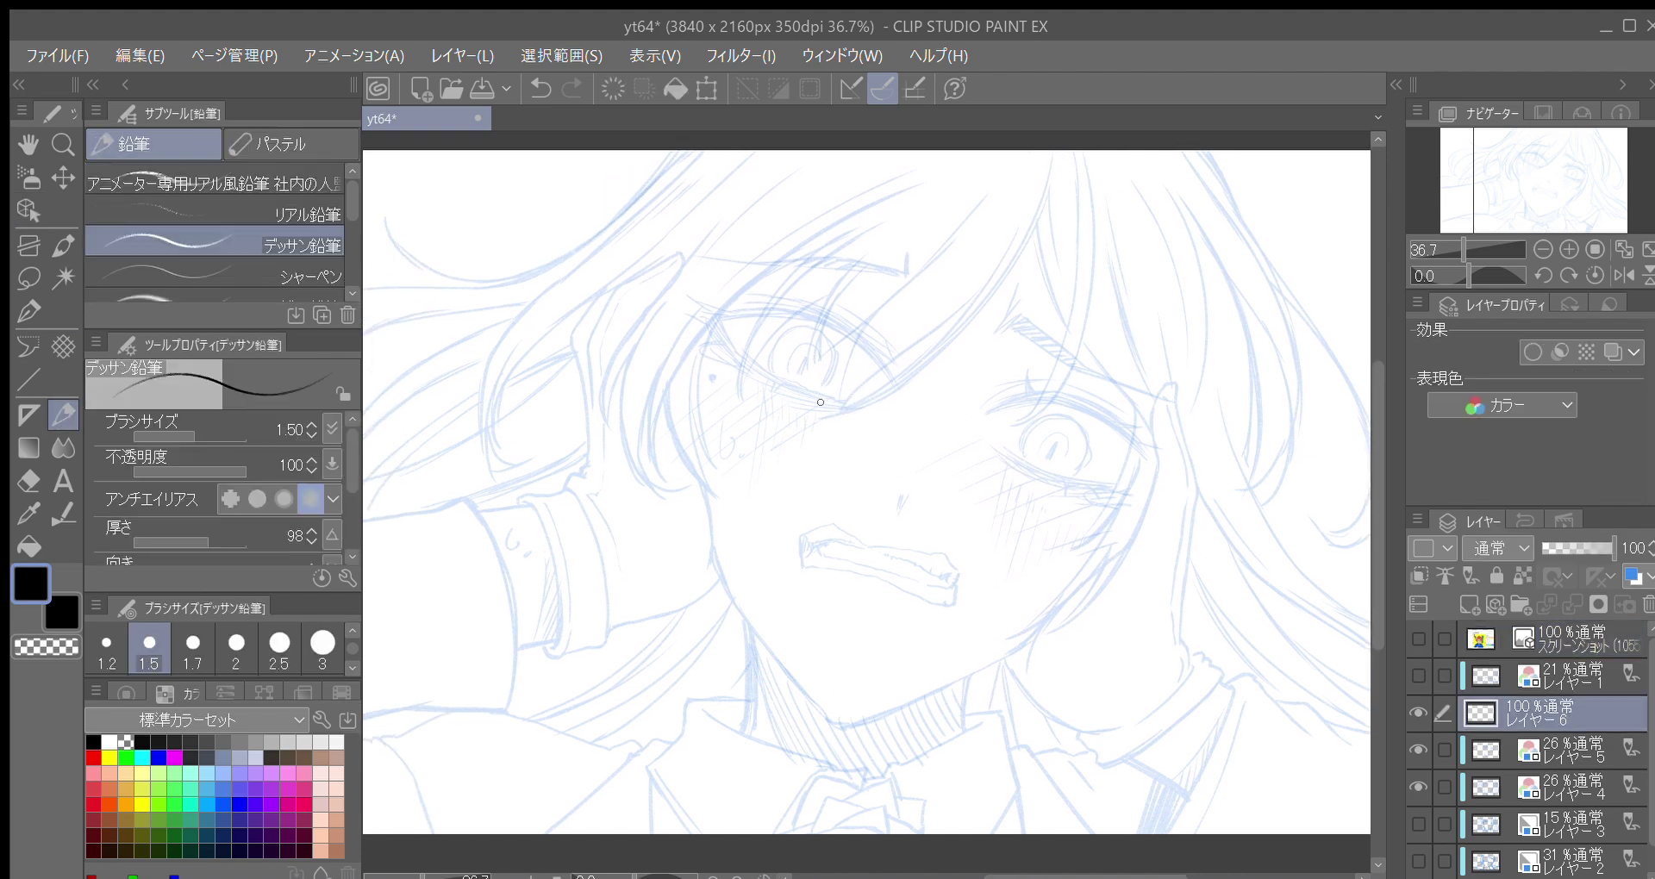
pyautogui.press('-')
pyautogui.moveTo(815, 522); pyautogui.dragTo(789, 592)
pyautogui.press('-')
pyautogui.moveTo(598, 543); pyautogui.dragTo(549, 474)
pyautogui.press('^')
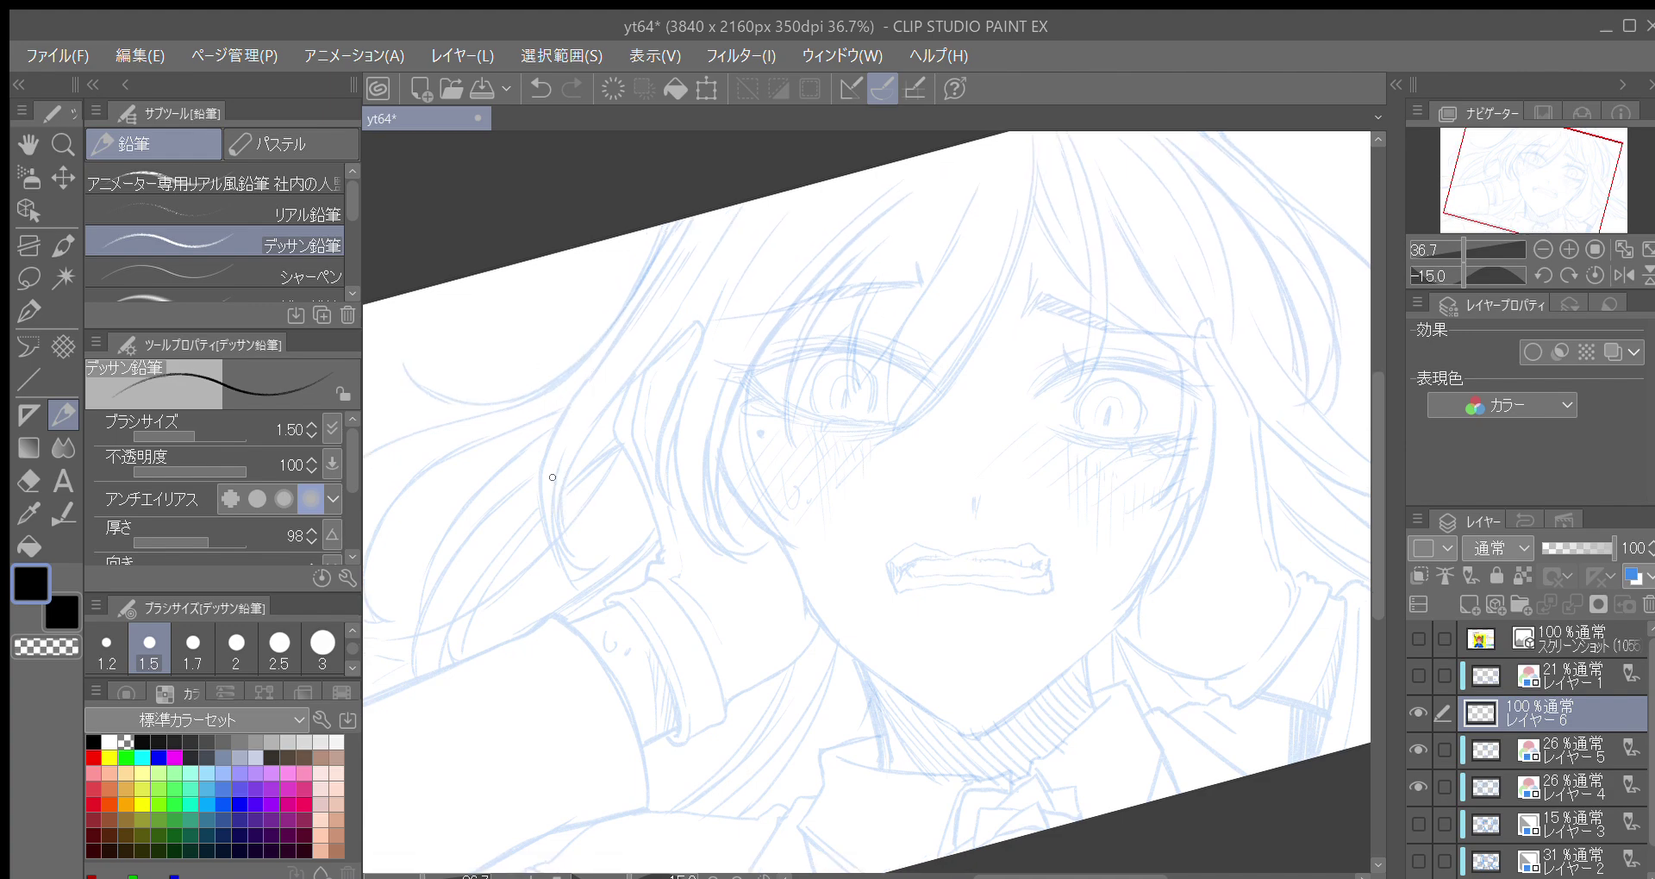
pyautogui.press('-')
pyautogui.press('-')
pyautogui.press('-')
pyautogui.press('-')
pyautogui.press('-')
pyautogui.press('-')
pyautogui.press('-')
pyautogui.press('-')
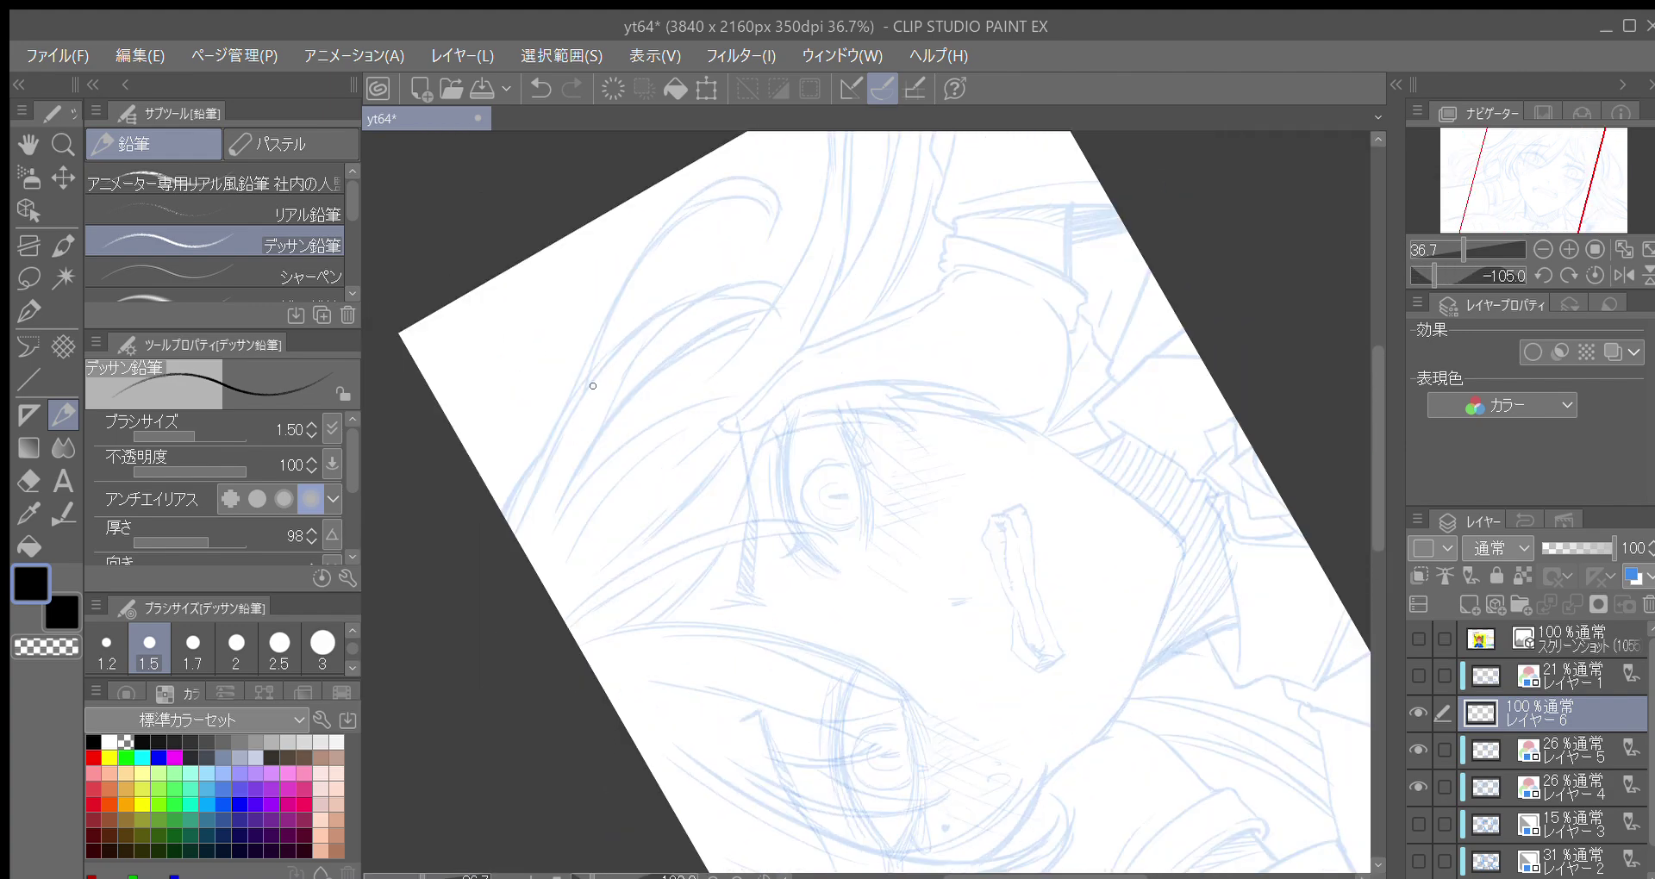
pyautogui.press('-')
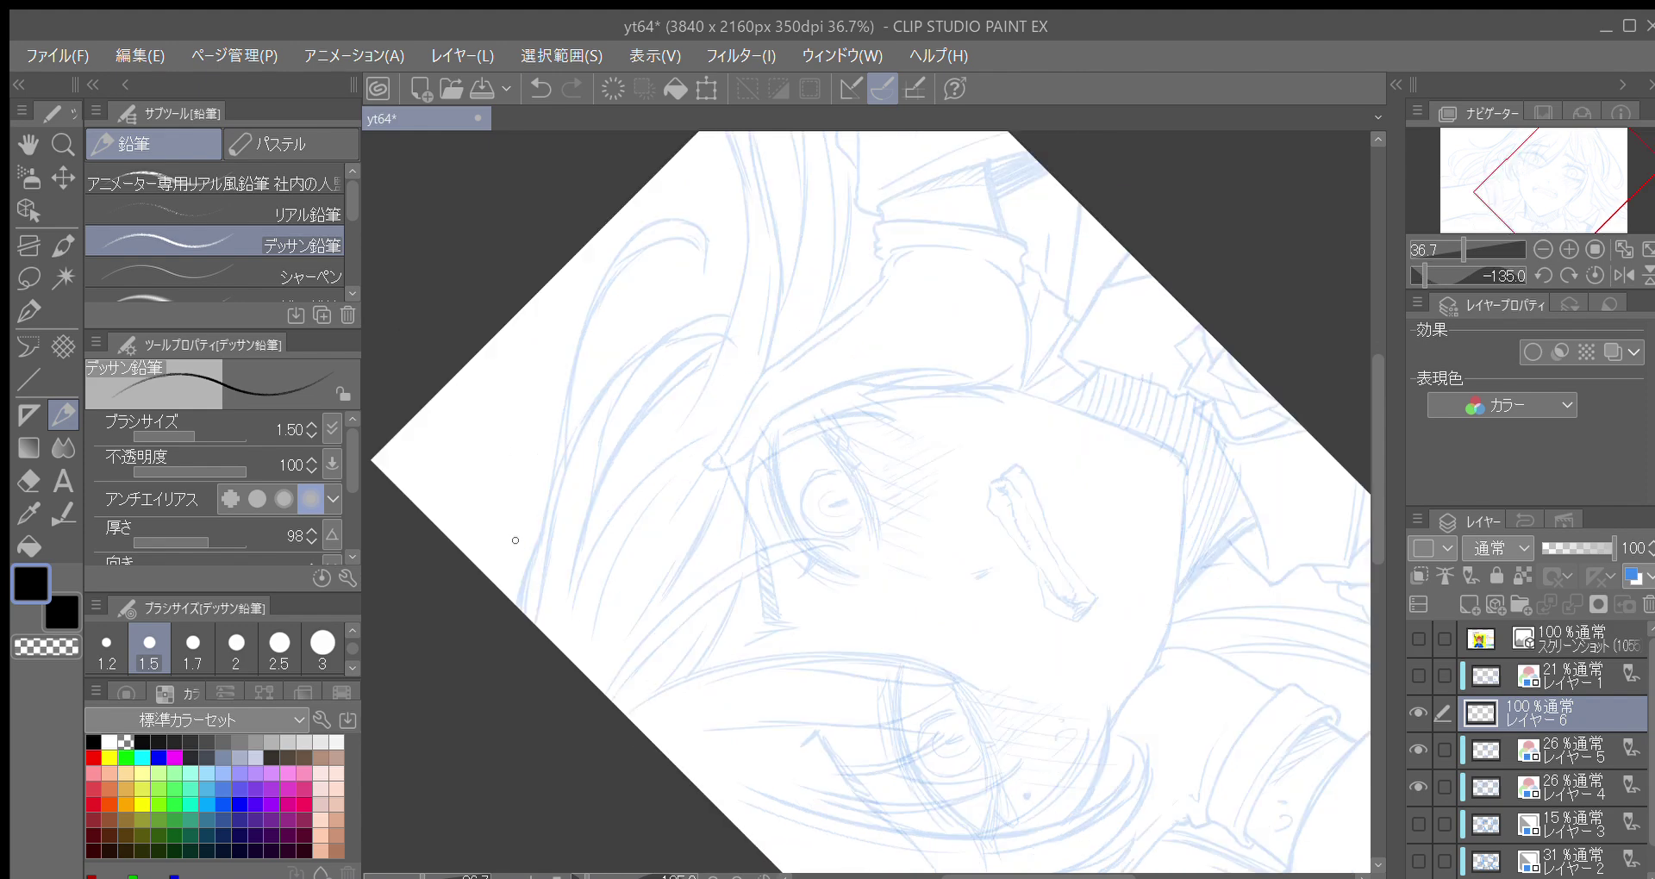
pyautogui.moveTo(519, 626); pyautogui.dragTo(532, 562)
pyautogui.press('^')
pyautogui.hotkey('ctrl', '+')
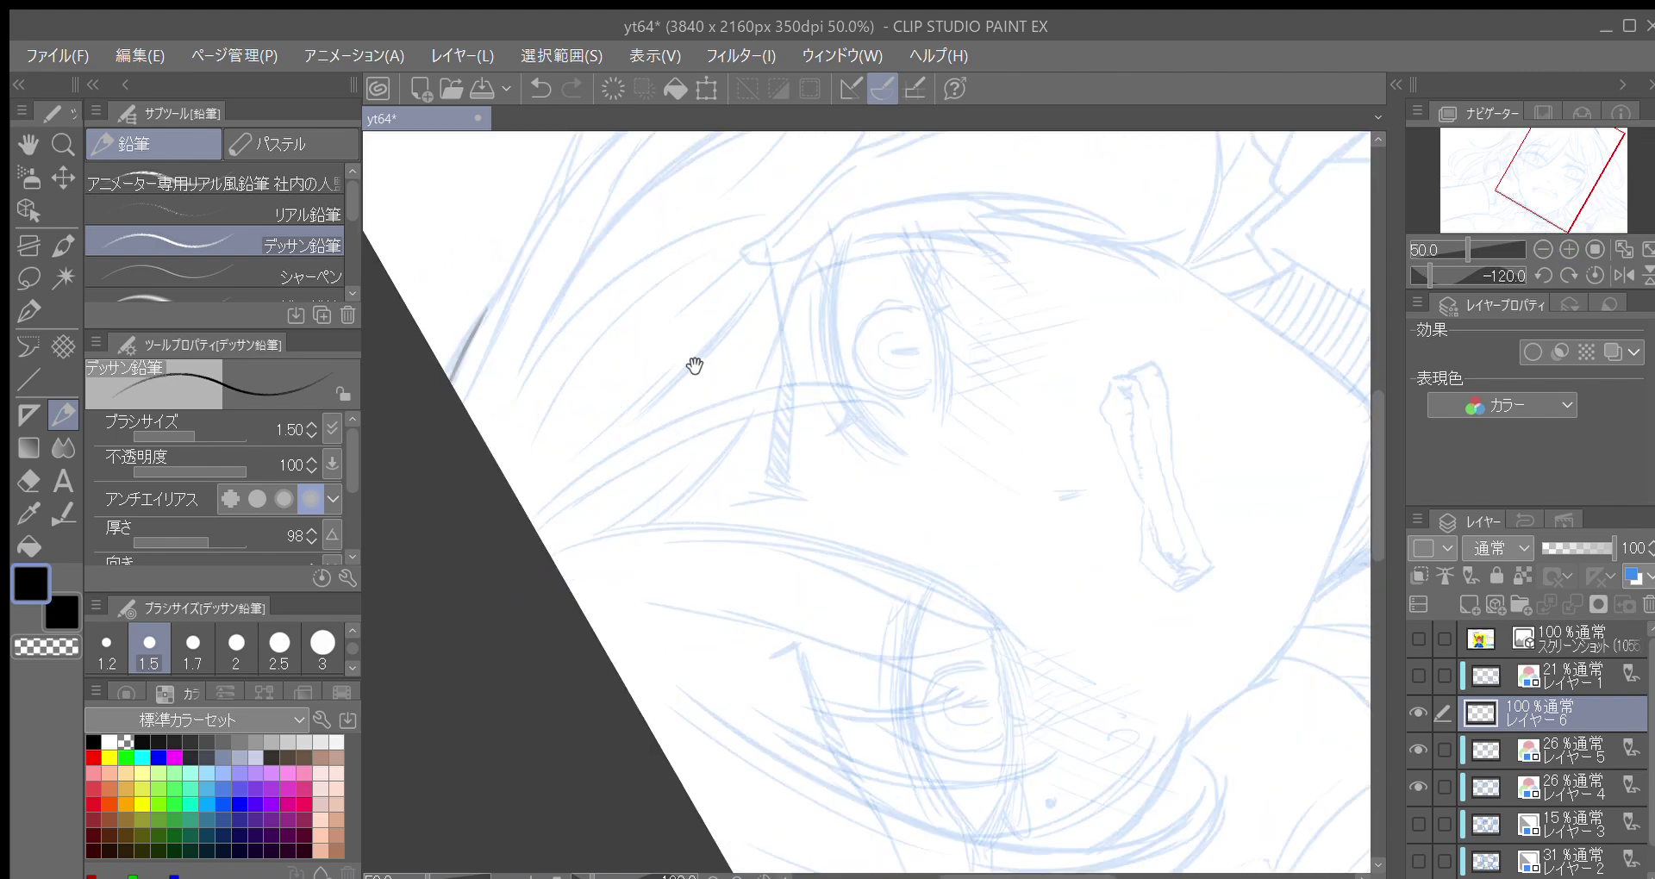
pyautogui.moveTo(695, 366); pyautogui.dragTo(747, 456)
pyautogui.hotkey('ctrl', 'z')
# Set the pencil size to 1.2 and ink the start of the outermost right hair strand from the canvas's top edge
pyautogui.click(105, 647)
pyautogui.click(1570, 250)
pyautogui.moveTo(593, 511); pyautogui.dragTo(733, 614)
pyautogui.press('-')
pyautogui.moveTo(561, 572); pyautogui.dragTo(476, 564)
pyautogui.moveTo(471, 645); pyautogui.dragTo(487, 557)
pyautogui.moveTo(469, 634); pyautogui.dragTo(502, 522)
pyautogui.moveTo(470, 647)
pyautogui.mouseDown()
pyautogui.moveTo(507, 493)
pyautogui.moveTo(481, 577)
pyautogui.moveTo(484, 531)
pyautogui.mouseUp()
pyautogui.moveTo(470, 608); pyautogui.dragTo(491, 507)
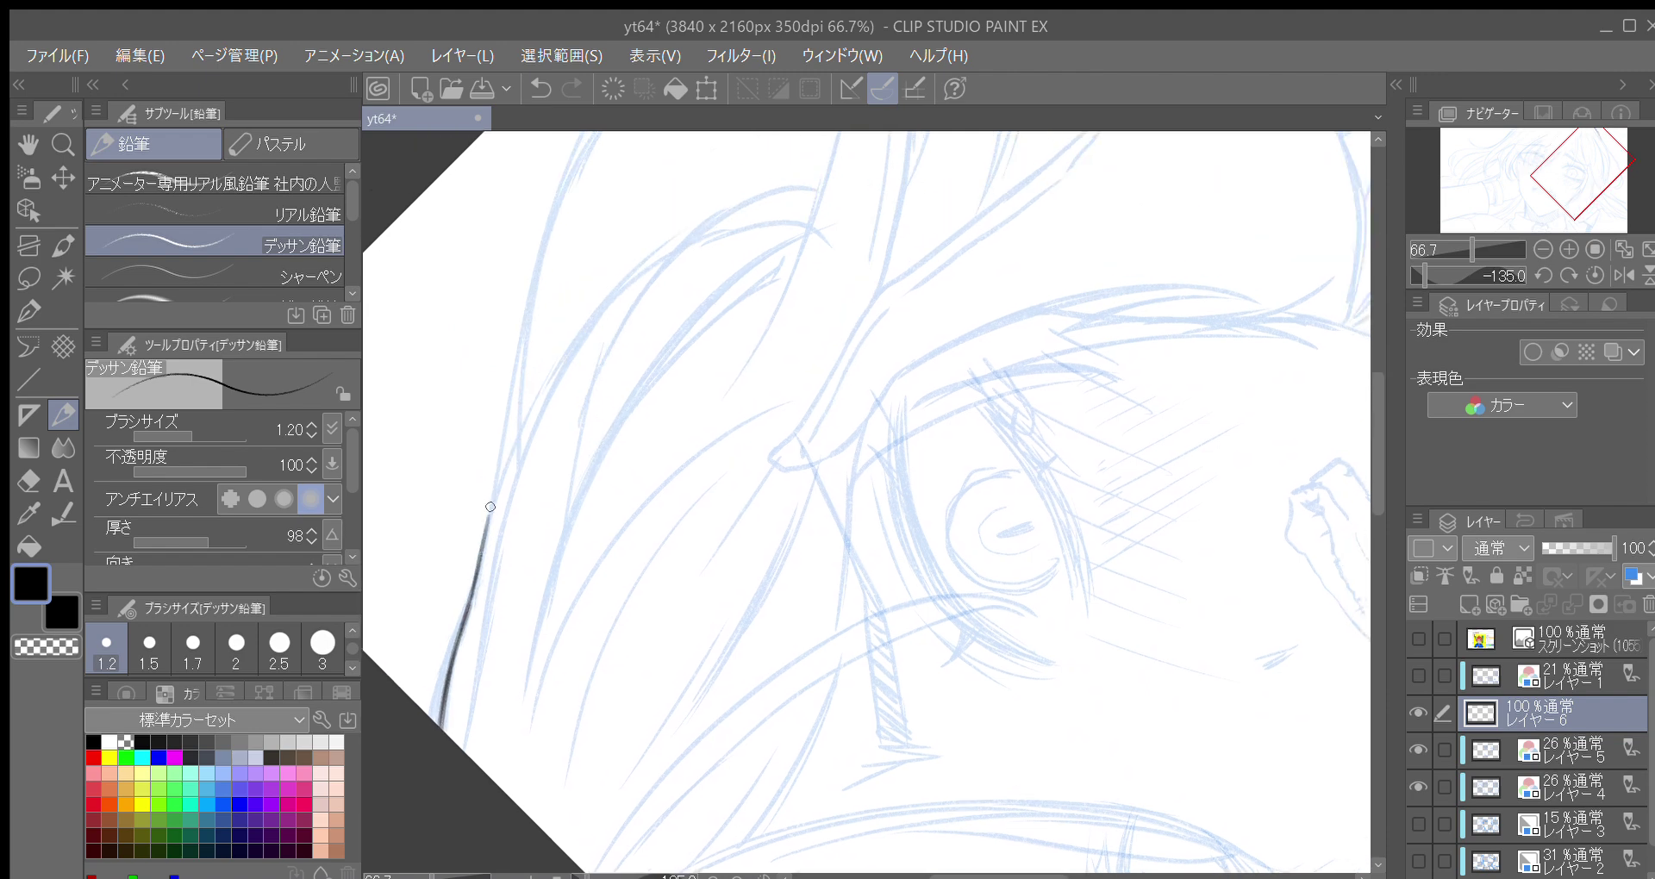
# Extend the outer line of the outermost hair strand down the right side of the head, following the blue sketch
pyautogui.press('^')
pyautogui.moveTo(520, 448); pyautogui.dragTo(524, 520)
pyautogui.moveTo(462, 564); pyautogui.dragTo(507, 481)
pyautogui.scroll(2, 491, 518)
pyautogui.moveTo(478, 576); pyautogui.dragTo(534, 462)
pyautogui.hotkey('ctrl', 'z')
pyautogui.moveTo(461, 602); pyautogui.dragTo(532, 463)
pyautogui.moveTo(488, 567); pyautogui.dragTo(558, 409)
pyautogui.moveTo(522, 476); pyautogui.dragTo(596, 324)
pyautogui.press('-')
pyautogui.moveTo(586, 435); pyautogui.dragTo(544, 568)
pyautogui.moveTo(498, 633); pyautogui.dragTo(565, 399)
pyautogui.moveTo(540, 457); pyautogui.dragTo(606, 331)
pyautogui.moveTo(576, 379); pyautogui.dragTo(635, 297)
# Draw the outer curve around the curled tip of the outermost hair strand
pyautogui.press('-')
pyautogui.press('-')
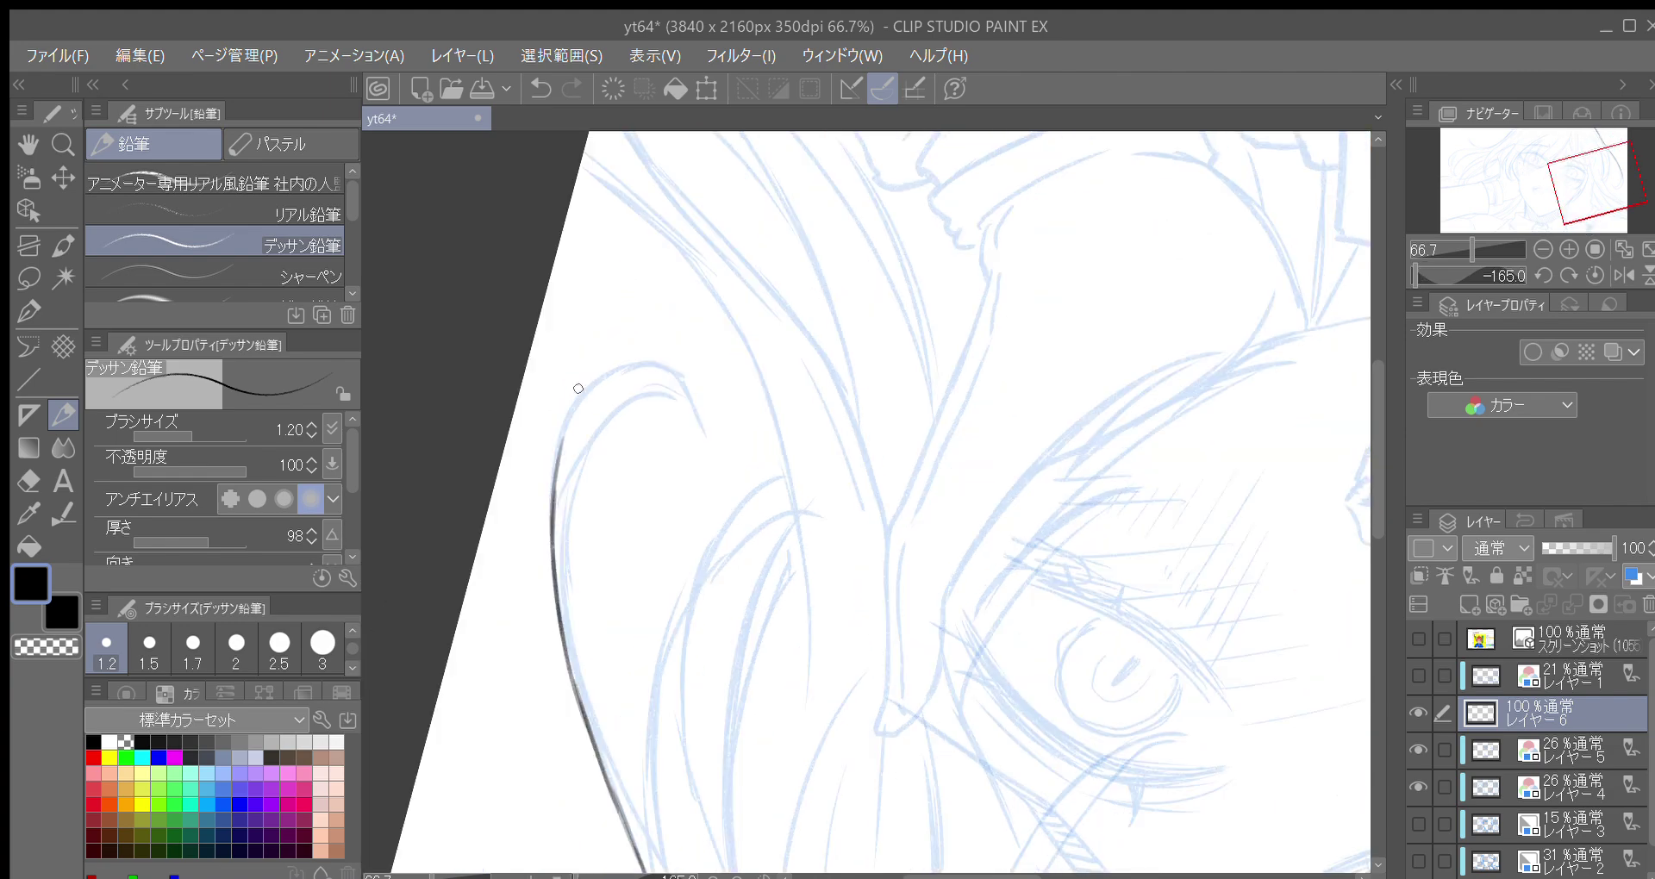
pyautogui.moveTo(553, 509)
pyautogui.mouseDown()
pyautogui.moveTo(571, 412)
pyautogui.moveTo(566, 435)
pyautogui.moveTo(597, 383)
pyautogui.moveTo(576, 404)
pyautogui.moveTo(634, 369)
pyautogui.mouseUp()
pyautogui.press('-')
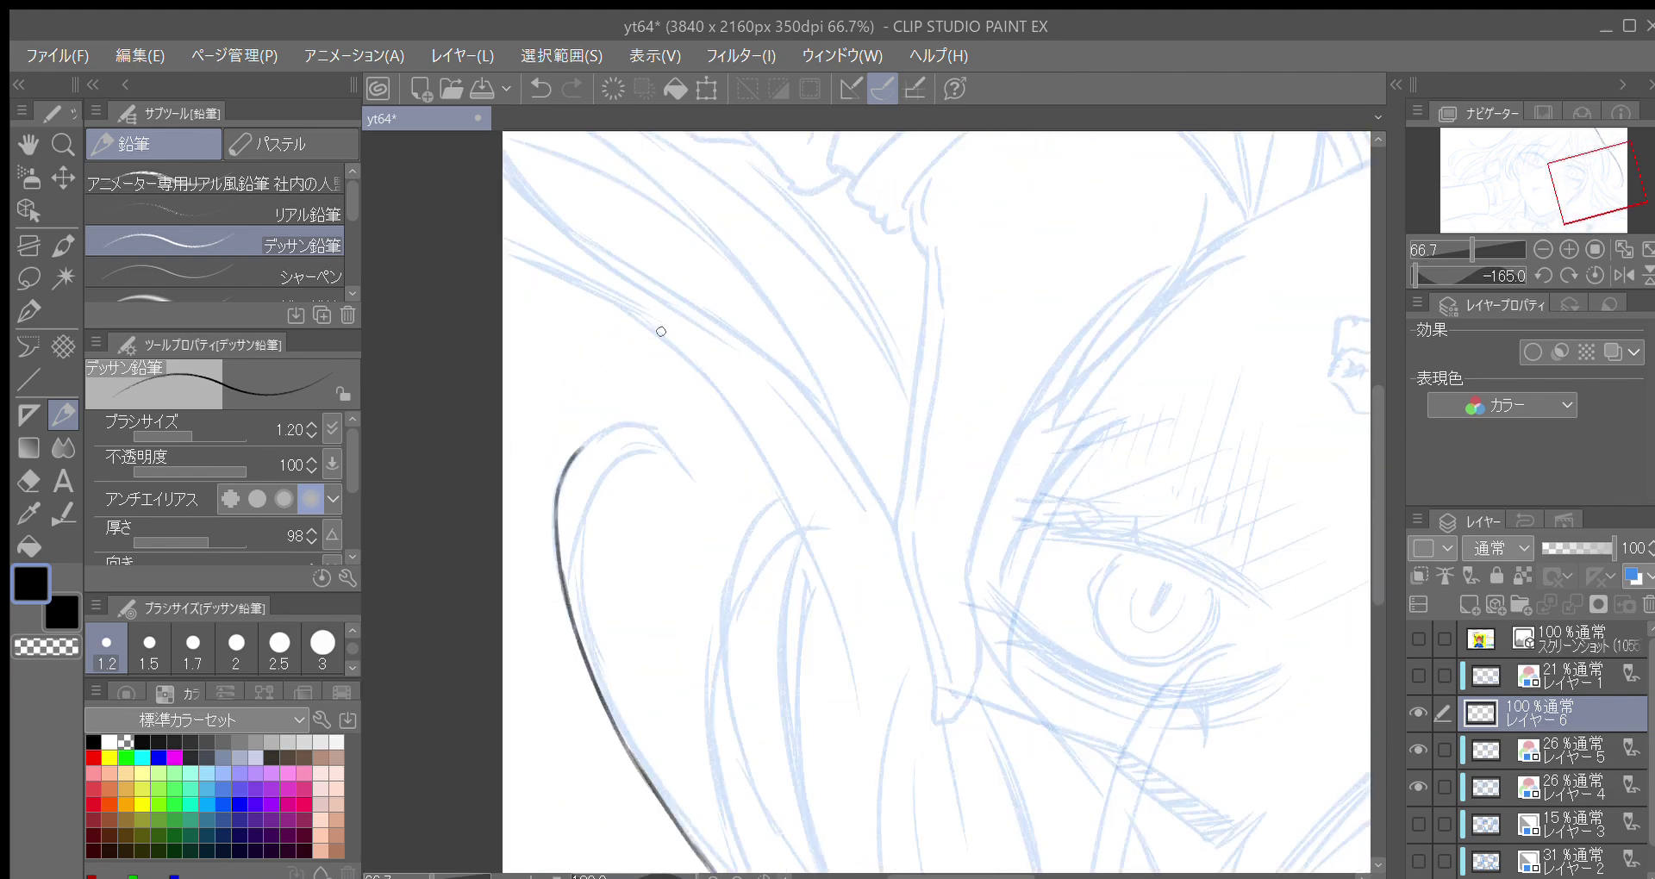
pyautogui.press('-')
pyautogui.press('-')
pyautogui.press('-')
pyautogui.moveTo(614, 528); pyautogui.dragTo(646, 461)
pyautogui.moveTo(640, 466); pyautogui.dragTo(669, 450)
pyautogui.press('-')
pyautogui.press('-')
pyautogui.press('-')
pyautogui.press('-')
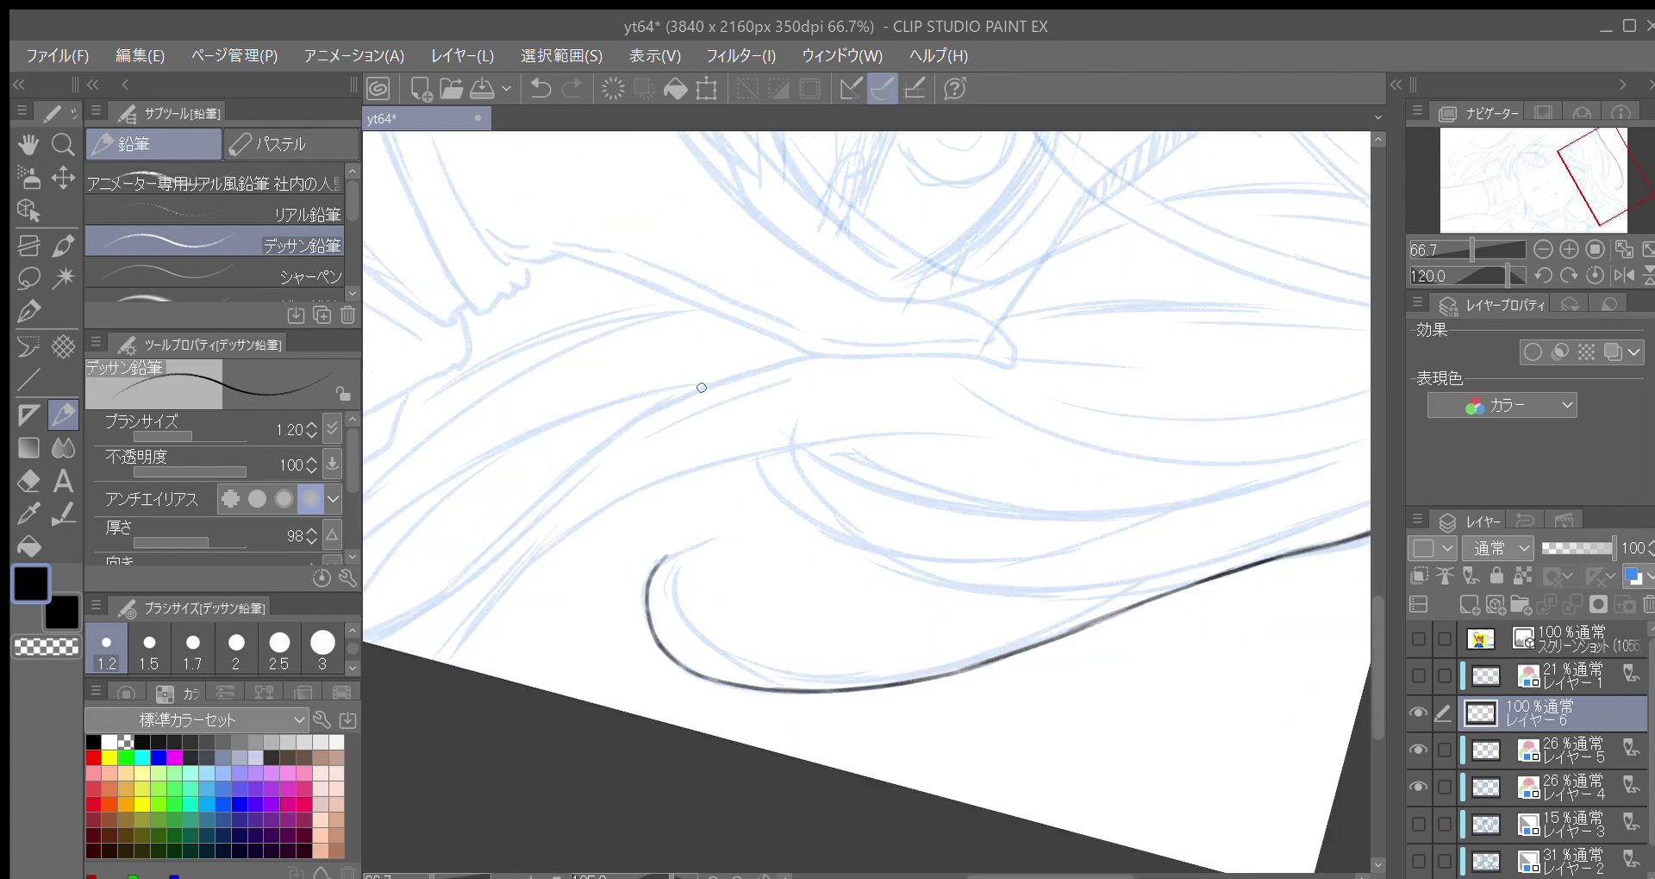
# Taper the curled tip of the outermost strand to a point and begin its inner edge
pyautogui.press('-')
pyautogui.press('-')
pyautogui.press('-')
pyautogui.moveTo(741, 543)
pyautogui.mouseDown()
pyautogui.moveTo(774, 438)
pyautogui.moveTo(764, 538)
pyautogui.mouseUp()
pyautogui.moveTo(757, 474)
pyautogui.mouseDown()
pyautogui.moveTo(758, 524)
pyautogui.moveTo(785, 559)
pyautogui.mouseUp()
pyautogui.press('^')
pyautogui.press('^')
pyautogui.moveTo(781, 429); pyautogui.dragTo(808, 402)
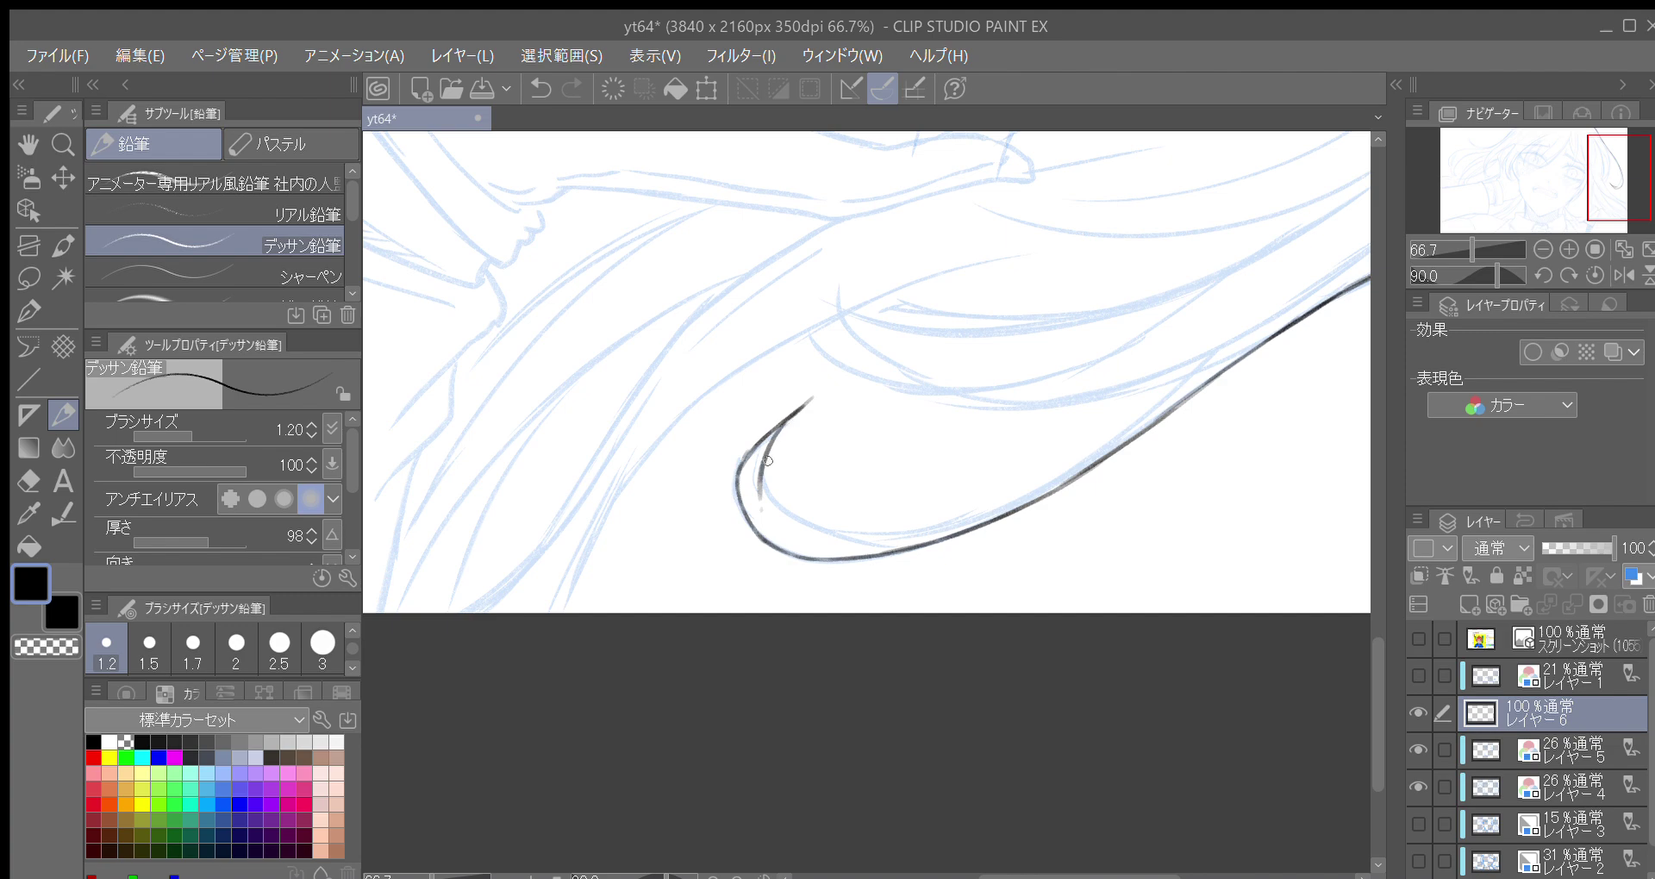
pyautogui.moveTo(761, 495); pyautogui.dragTo(769, 525)
# Draw the lower part of the outermost strand's inner edge from the curled tip along the sketch
pyautogui.press('^')
pyautogui.press('^')
pyautogui.press('^')
pyautogui.press('^')
pyautogui.press('^')
pyautogui.press('^')
pyautogui.press('^')
pyautogui.press('^')
pyautogui.moveTo(919, 574)
pyautogui.mouseDown()
pyautogui.moveTo(850, 573)
pyautogui.moveTo(775, 484)
pyautogui.mouseUp()
pyautogui.press('^')
pyautogui.press('^')
pyautogui.moveTo(560, 647)
pyautogui.mouseDown()
pyautogui.moveTo(640, 461)
pyautogui.moveTo(743, 345)
pyautogui.moveTo(815, 307)
pyautogui.mouseUp()
# Continue the inner edge of the outermost strand up to the canvas's top edge, redrawing the uppermost stroke
pyautogui.press('-')
pyautogui.press('-')
pyautogui.press('-')
pyautogui.press('-')
pyautogui.moveTo(662, 540)
pyautogui.mouseDown()
pyautogui.moveTo(682, 425)
pyautogui.moveTo(668, 469)
pyautogui.moveTo(729, 390)
pyautogui.mouseUp()
pyautogui.press('^')
pyautogui.moveTo(739, 569); pyautogui.dragTo(726, 339)
pyautogui.press('^')
pyautogui.press('^')
pyautogui.press('^')
pyautogui.scroll(-4, 739, 473)
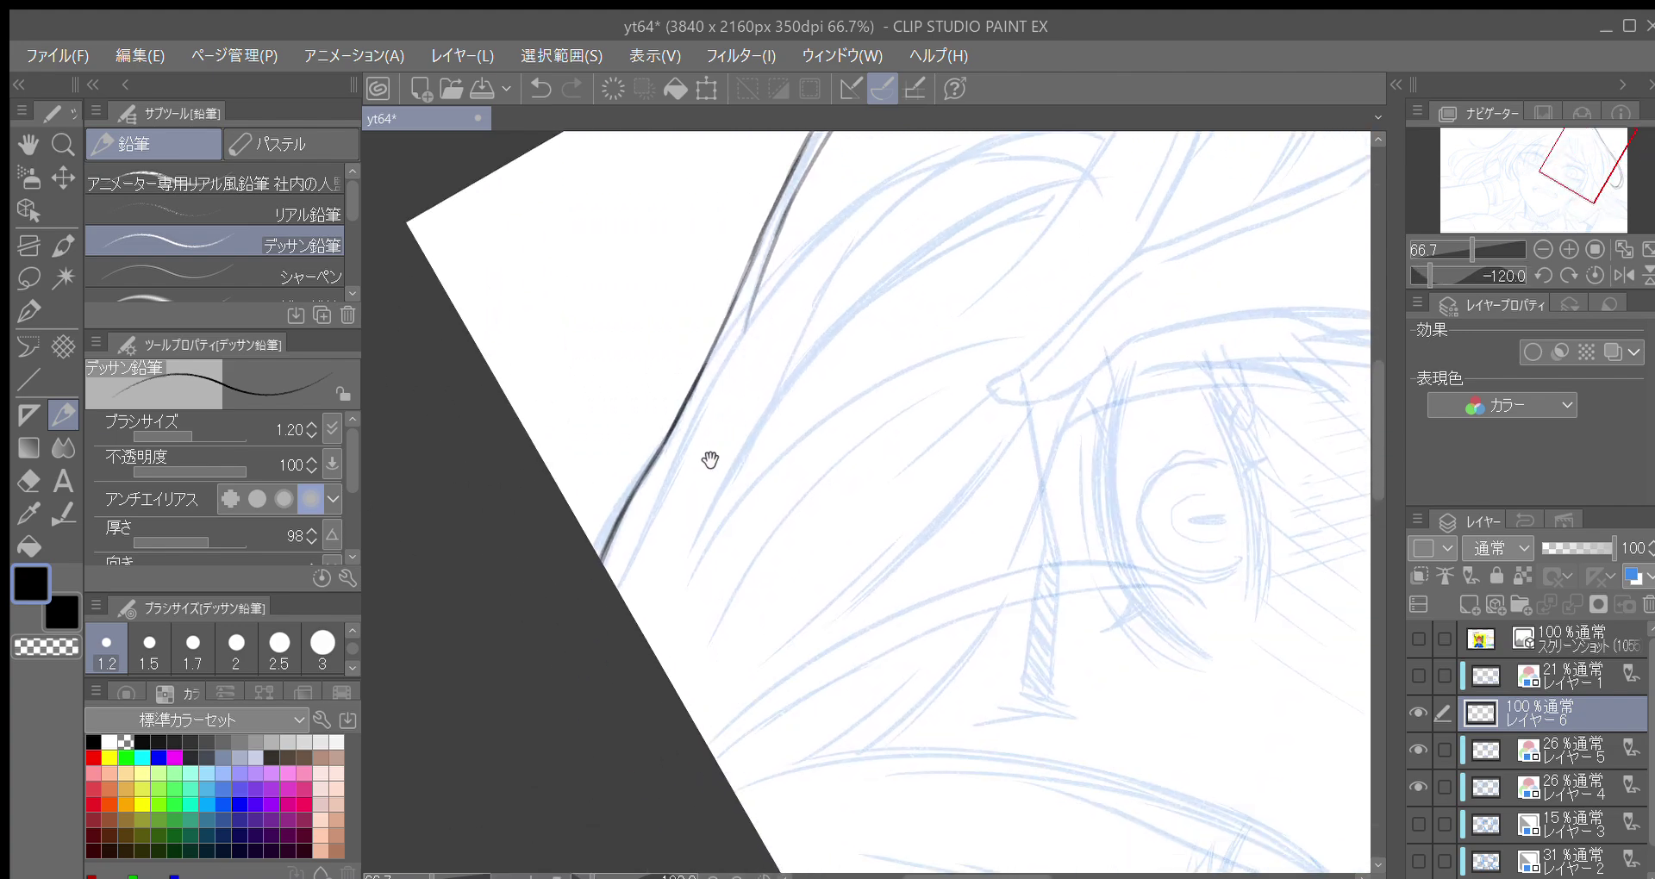
pyautogui.moveTo(629, 578)
pyautogui.mouseDown()
pyautogui.moveTo(706, 396)
pyautogui.moveTo(663, 460)
pyautogui.mouseUp()
pyautogui.hotkey('ctrl', 'z')
pyautogui.moveTo(599, 620)
pyautogui.mouseDown()
pyautogui.moveTo(719, 358)
pyautogui.moveTo(684, 455)
pyautogui.mouseUp()
# Draw the outer line of the second hair strand, branching off the inner edge of the outermost strand
pyautogui.press('-')
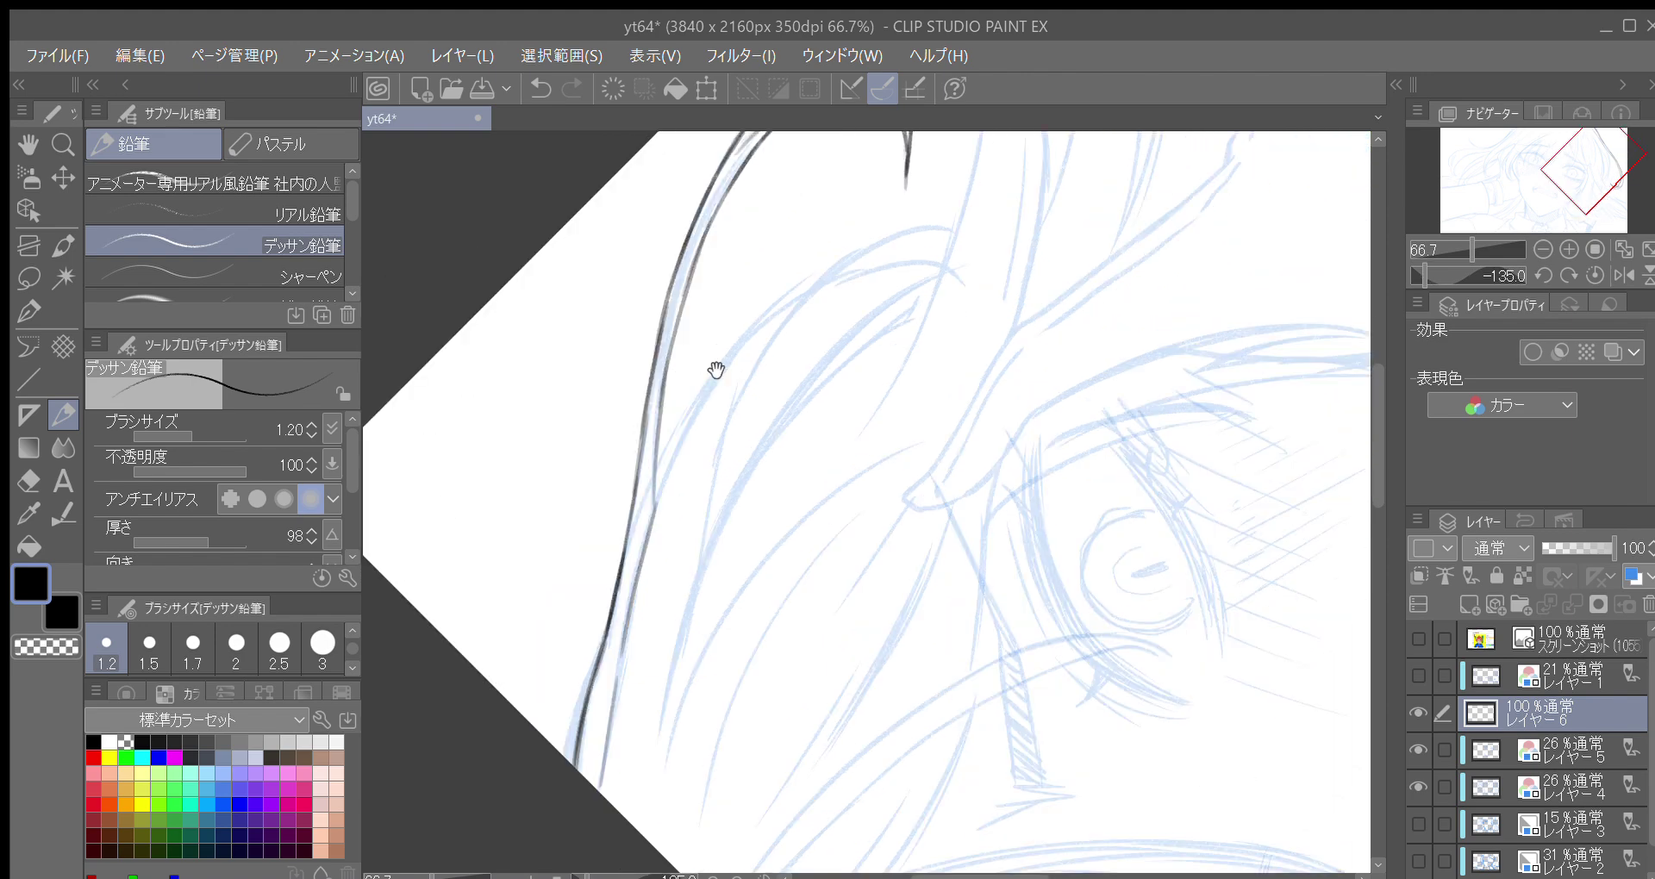
pyautogui.moveTo(716, 370); pyautogui.dragTo(674, 450)
pyautogui.moveTo(608, 589)
pyautogui.mouseDown()
pyautogui.moveTo(695, 427)
pyautogui.moveTo(650, 494)
pyautogui.moveTo(754, 378)
pyautogui.moveTo(675, 450)
pyautogui.moveTo(706, 446)
pyautogui.moveTo(706, 391)
pyautogui.mouseUp()
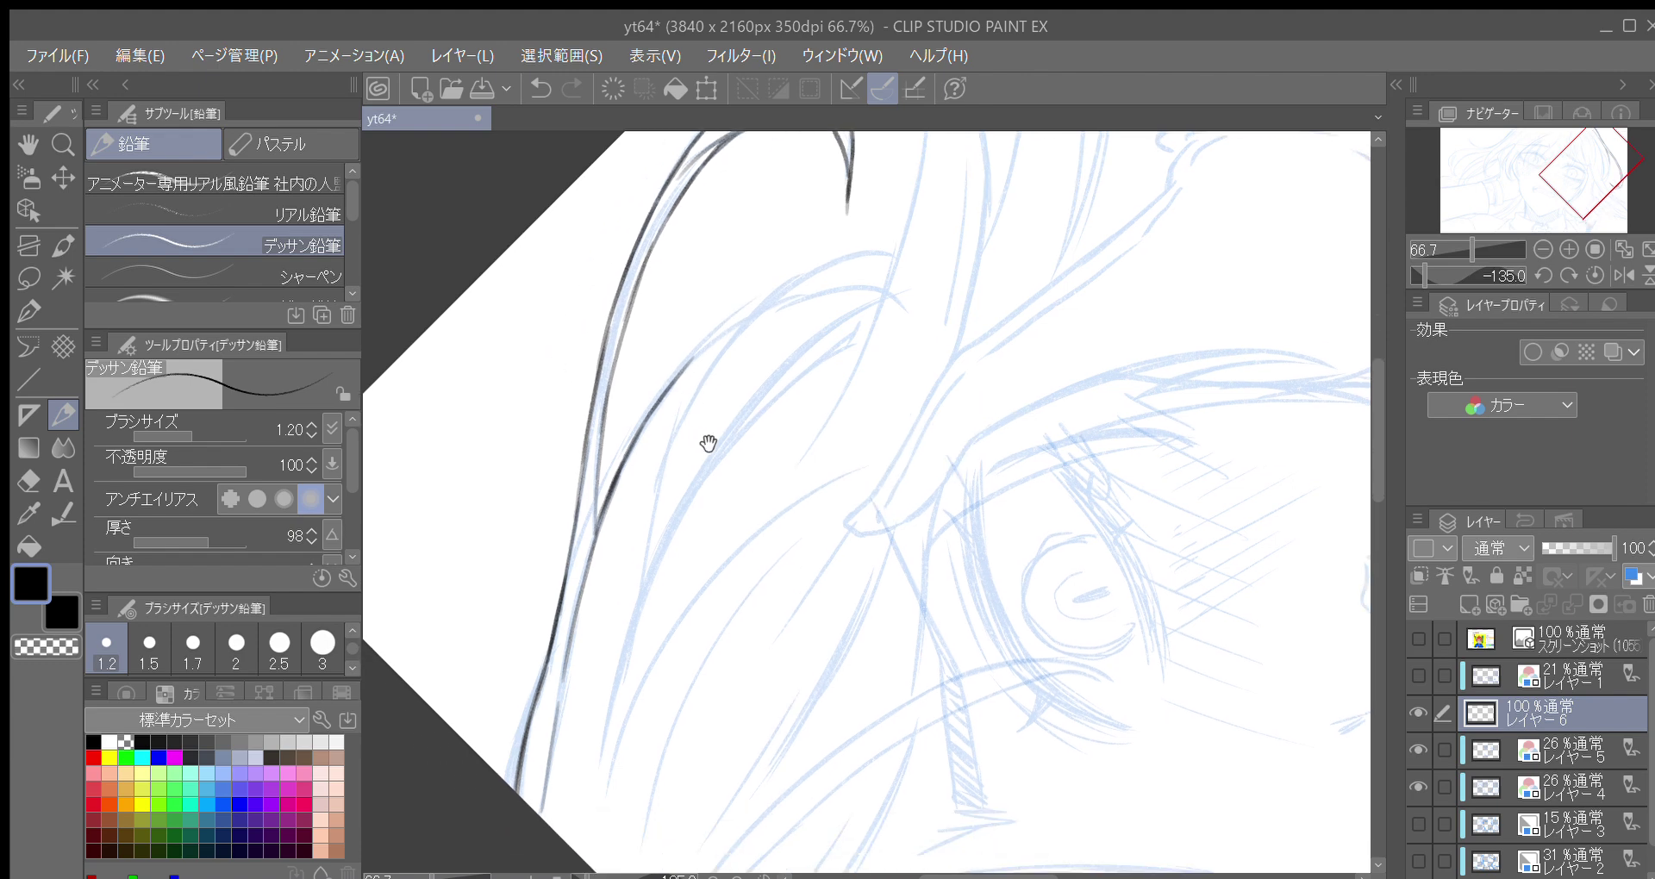
pyautogui.press('-')
pyautogui.moveTo(629, 488); pyautogui.dragTo(692, 368)
pyautogui.moveTo(622, 528); pyautogui.dragTo(720, 333)
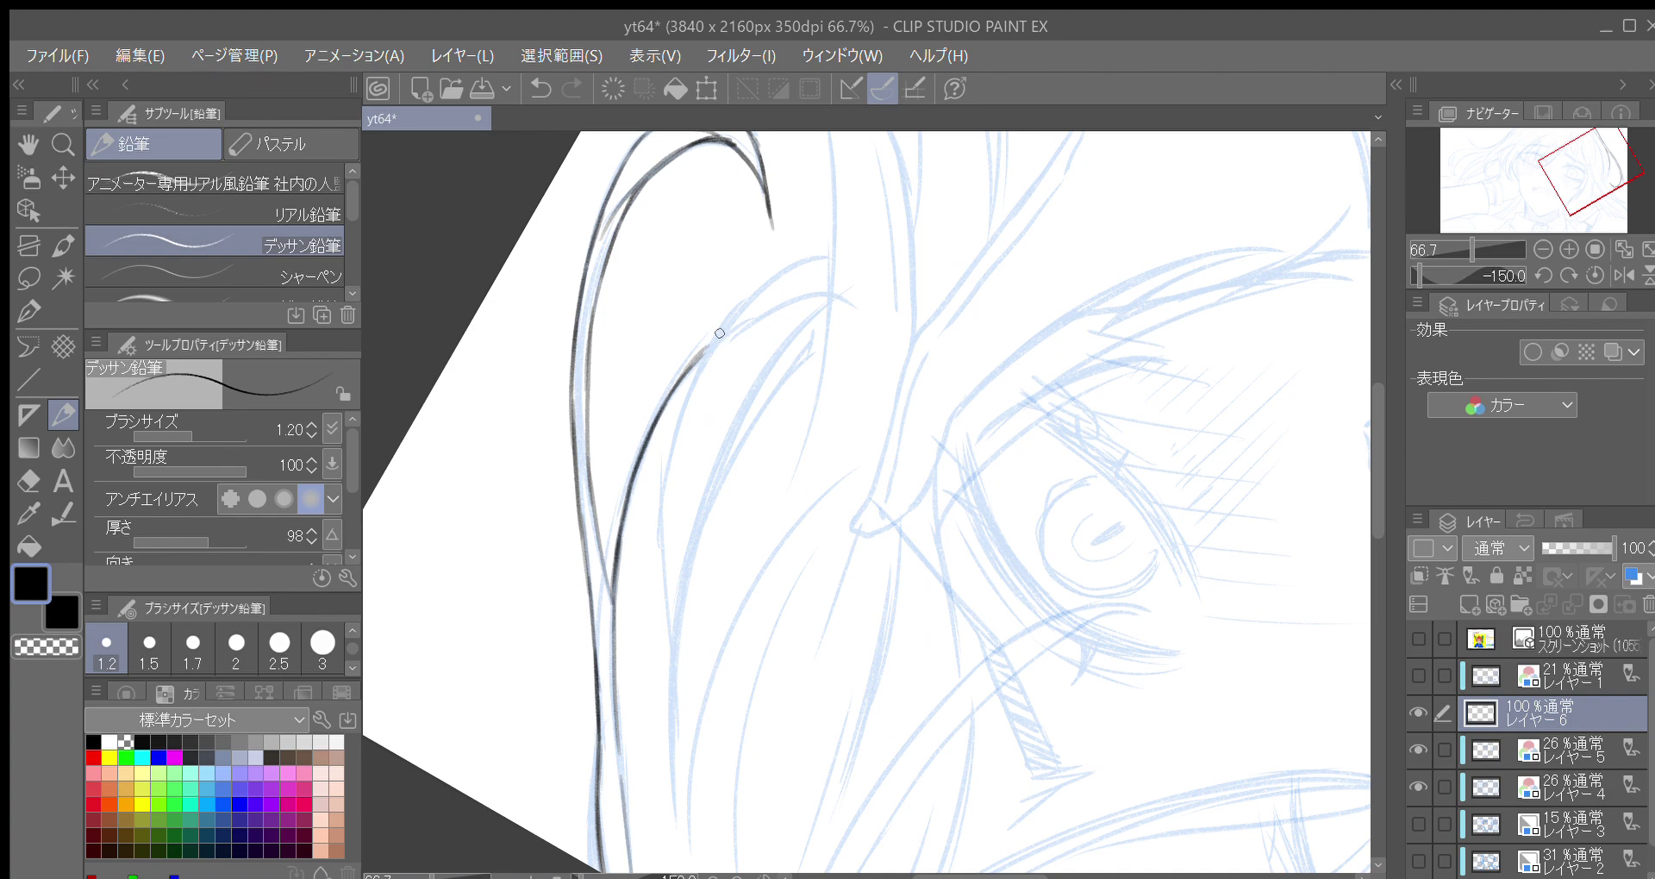
# Undo the last stroke, set the pencil size to 1, and start the second strand's inner line near the top edge
pyautogui.press('^')
pyautogui.press('^')
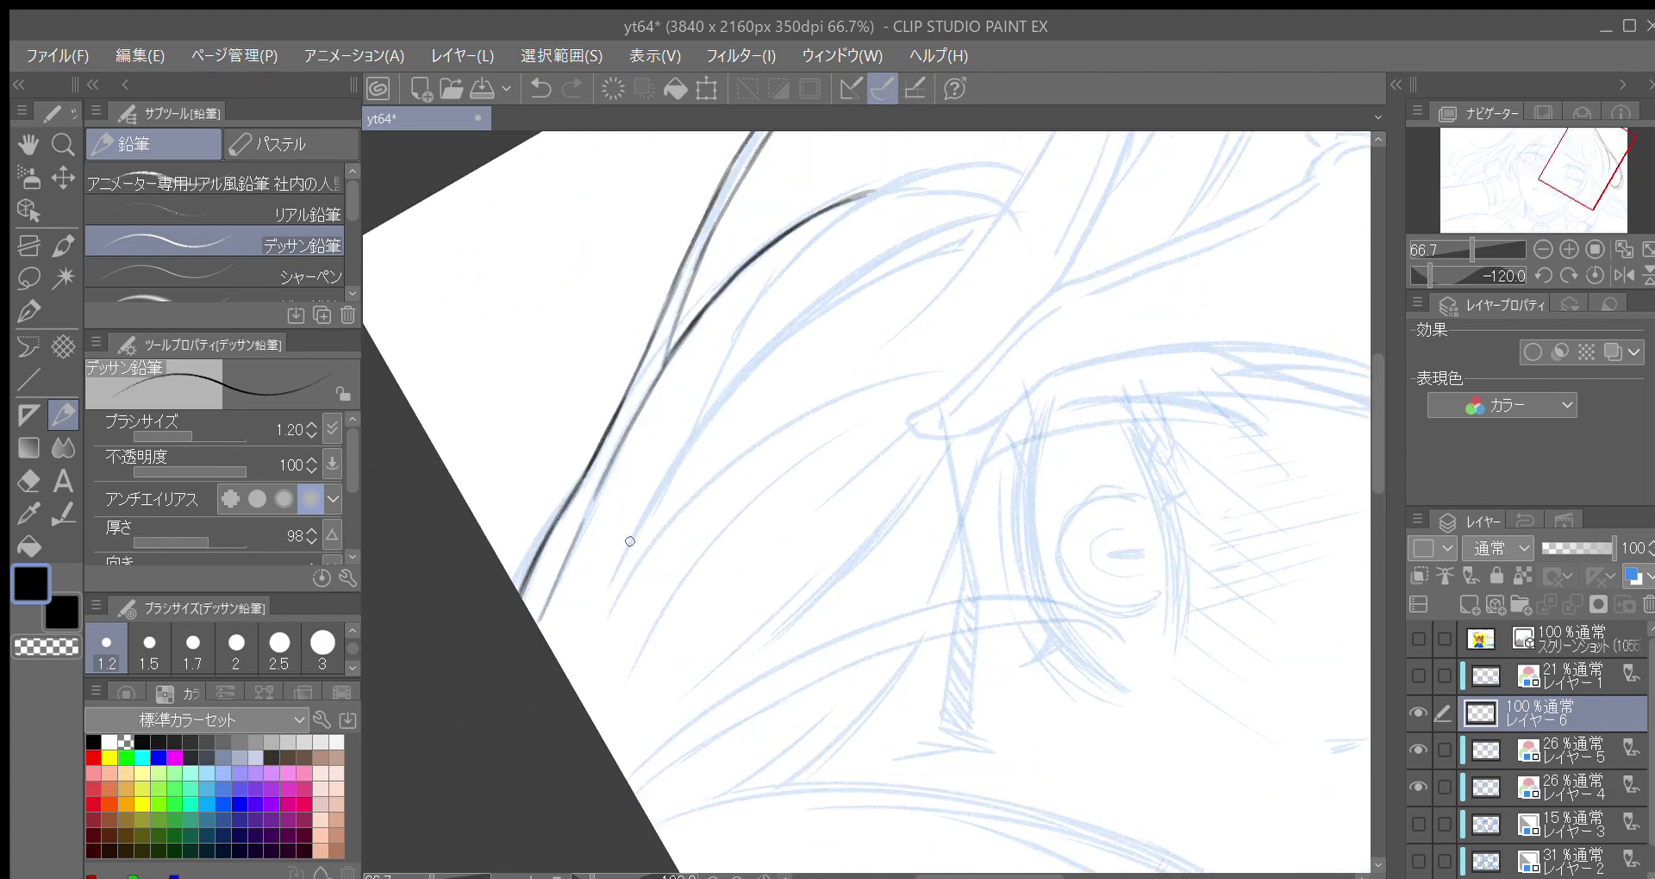
pyautogui.hotkey('ctrl', 'z')
pyautogui.press('[')
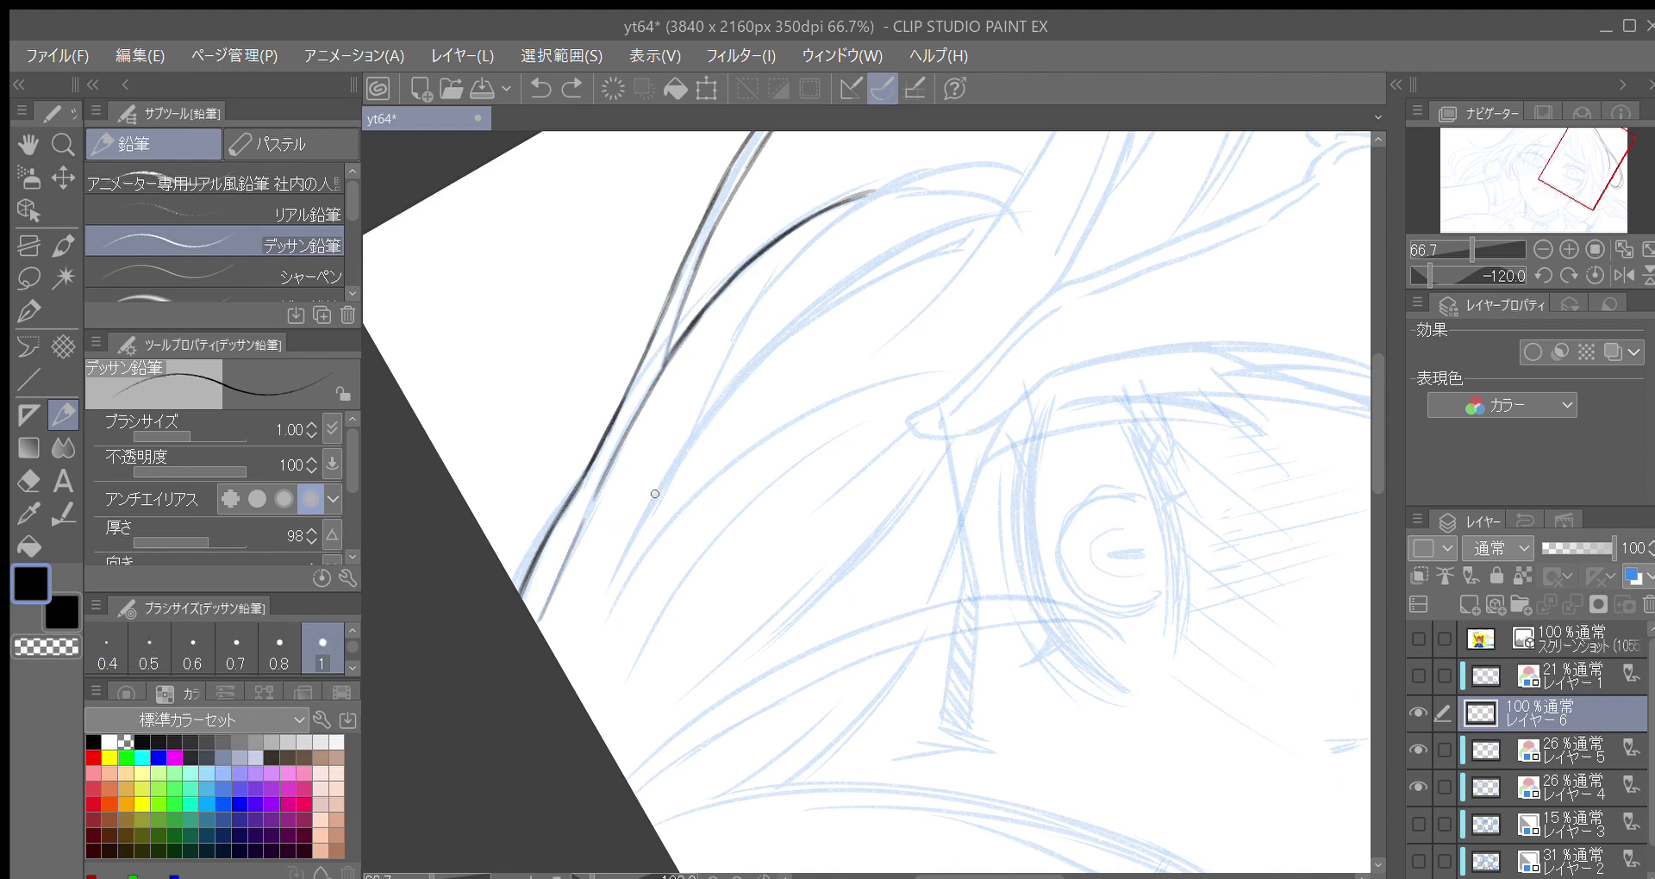
pyautogui.moveTo(645, 510)
pyautogui.mouseDown()
pyautogui.moveTo(601, 602)
pyautogui.moveTo(691, 439)
pyautogui.mouseUp()
pyautogui.hotkey('ctrl', 'z')
pyautogui.moveTo(624, 549); pyautogui.dragTo(700, 423)
pyautogui.moveTo(665, 481); pyautogui.dragTo(733, 386)
pyautogui.press('-')
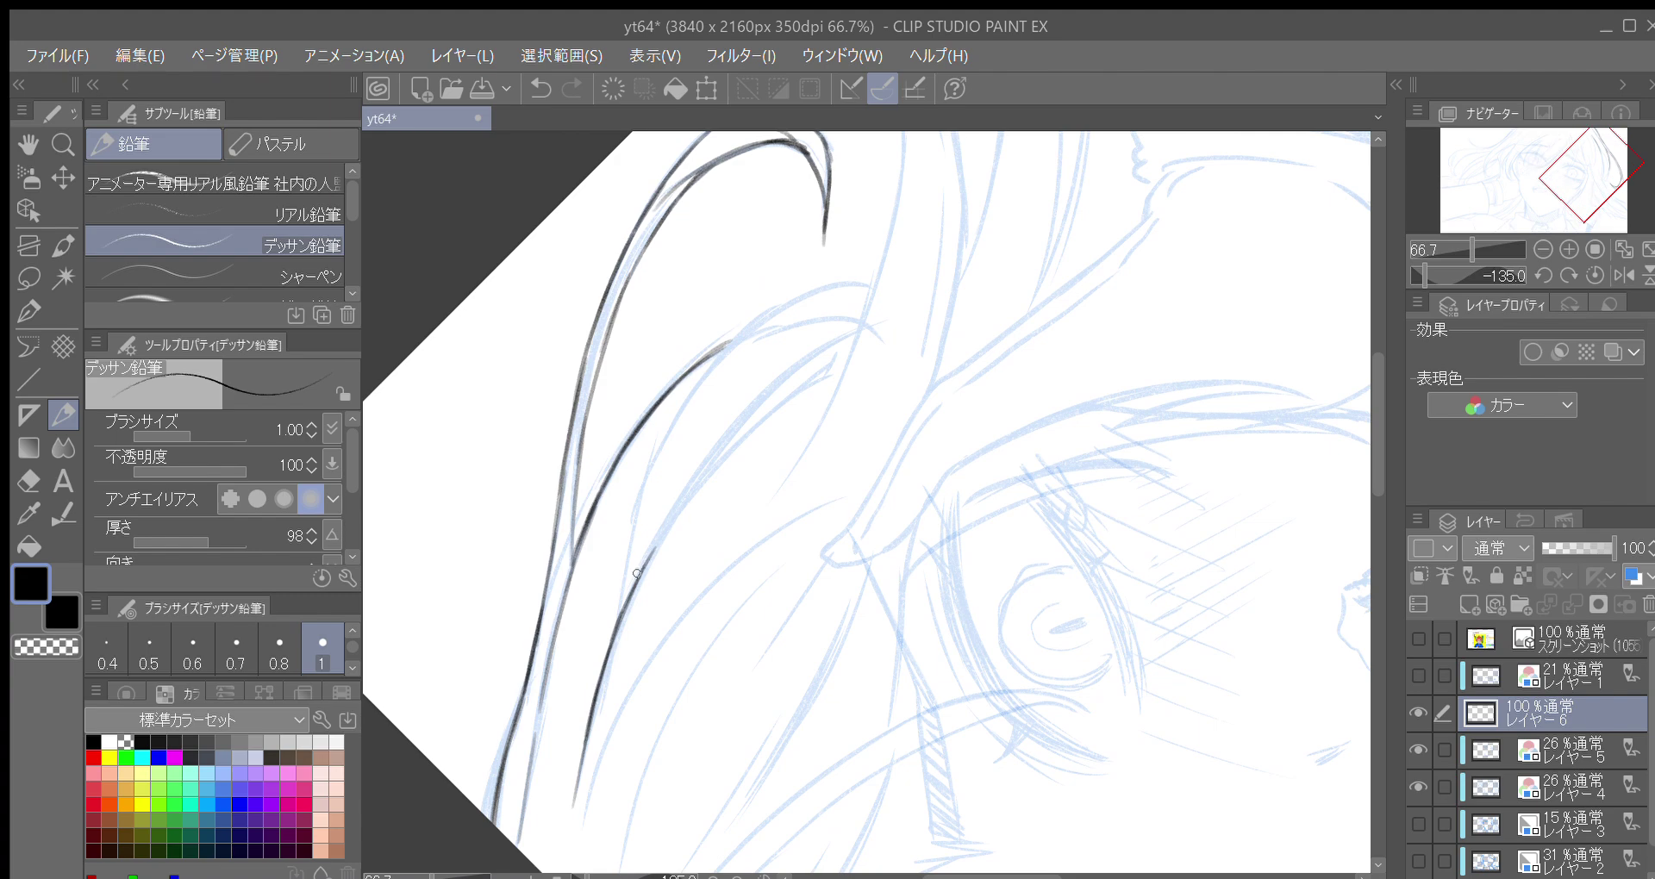
# Extend the lines of the second hair strand downward along the sketch toward its curl
pyautogui.press('^')
pyautogui.moveTo(598, 548); pyautogui.dragTo(670, 409)
pyautogui.moveTo(636, 471); pyautogui.dragTo(714, 370)
pyautogui.moveTo(665, 421); pyautogui.dragTo(783, 316)
pyautogui.press('-')
pyautogui.press('-')
pyautogui.moveTo(648, 543)
pyautogui.mouseDown()
pyautogui.moveTo(665, 447)
pyautogui.moveTo(729, 341)
pyautogui.mouseUp()
pyautogui.moveTo(690, 390); pyautogui.dragTo(752, 322)
# Curve both lines of the second hair strand inward to form its curled tip
pyautogui.press('-')
pyautogui.press('-')
pyautogui.press('-')
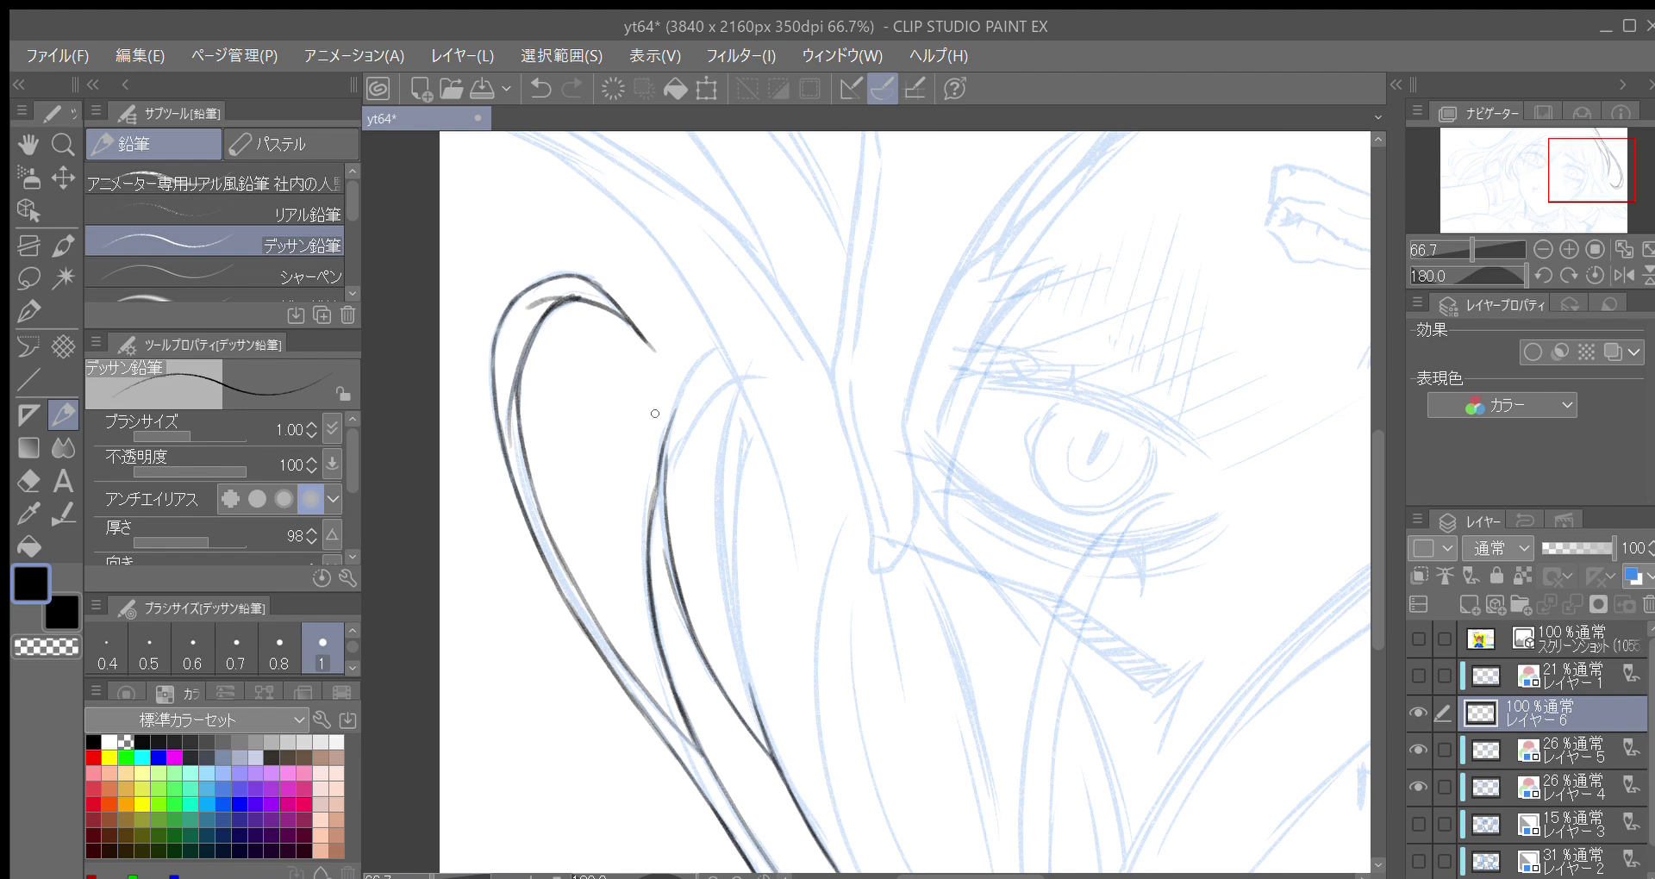
pyautogui.moveTo(653, 488); pyautogui.dragTo(683, 386)
pyautogui.moveTo(664, 441)
pyautogui.mouseDown()
pyautogui.moveTo(700, 364)
pyautogui.moveTo(725, 352)
pyautogui.mouseUp()
pyautogui.moveTo(666, 535)
pyautogui.mouseDown()
pyautogui.moveTo(707, 404)
pyautogui.moveTo(732, 384)
pyautogui.mouseUp()
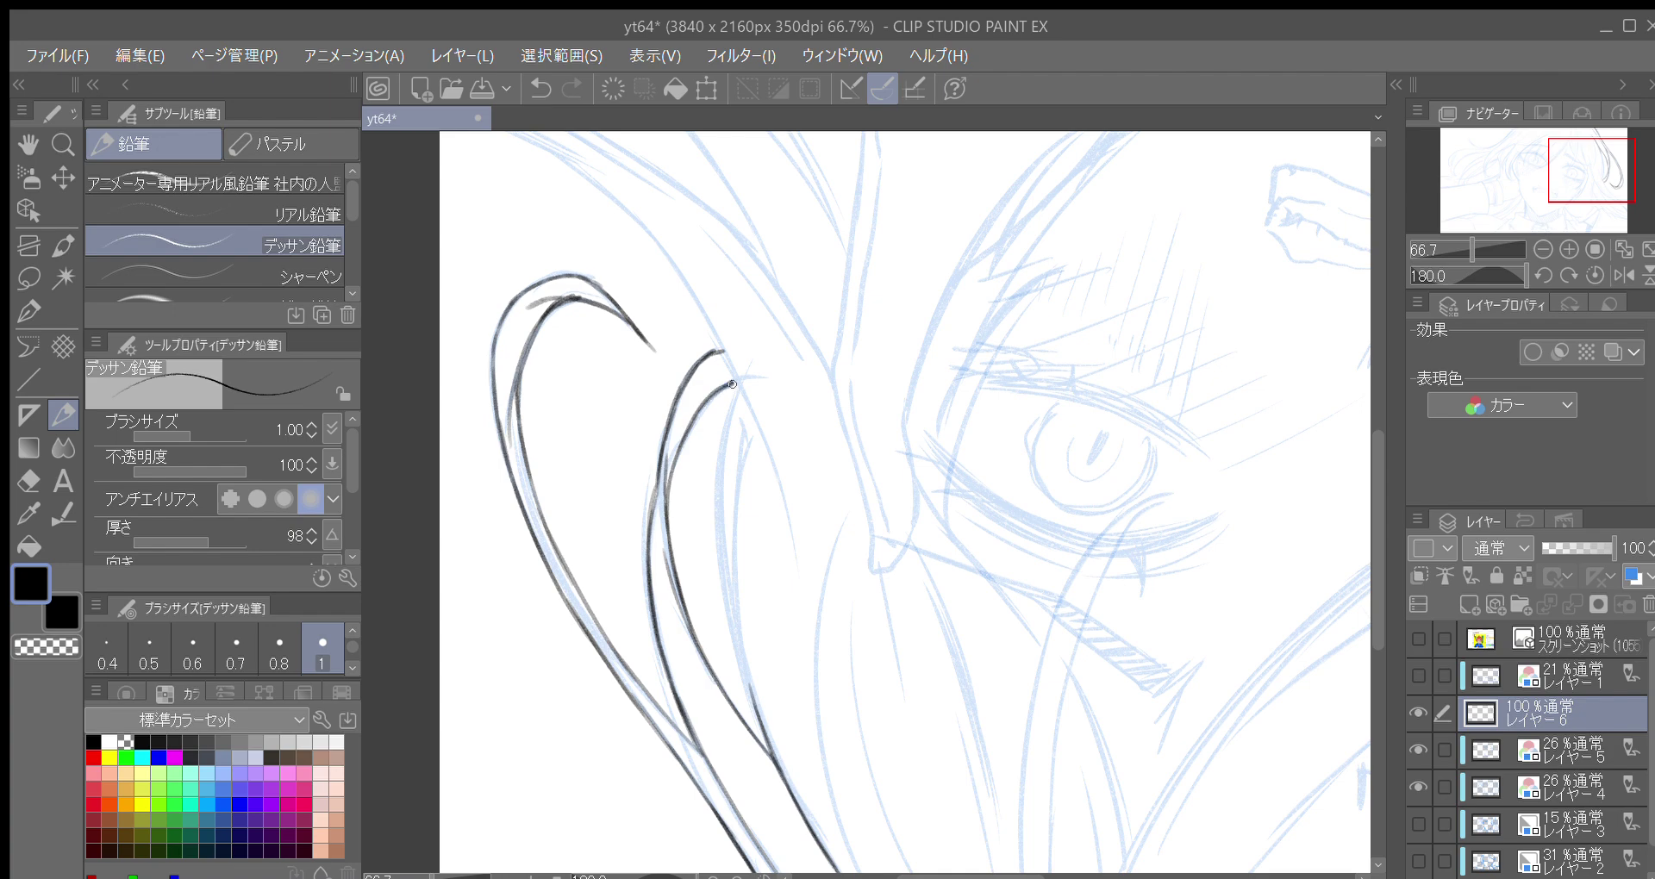
pyautogui.press('-')
pyautogui.press('-')
pyautogui.press('-')
pyautogui.press('-')
pyautogui.press('-')
pyautogui.press('-')
pyautogui.press('-')
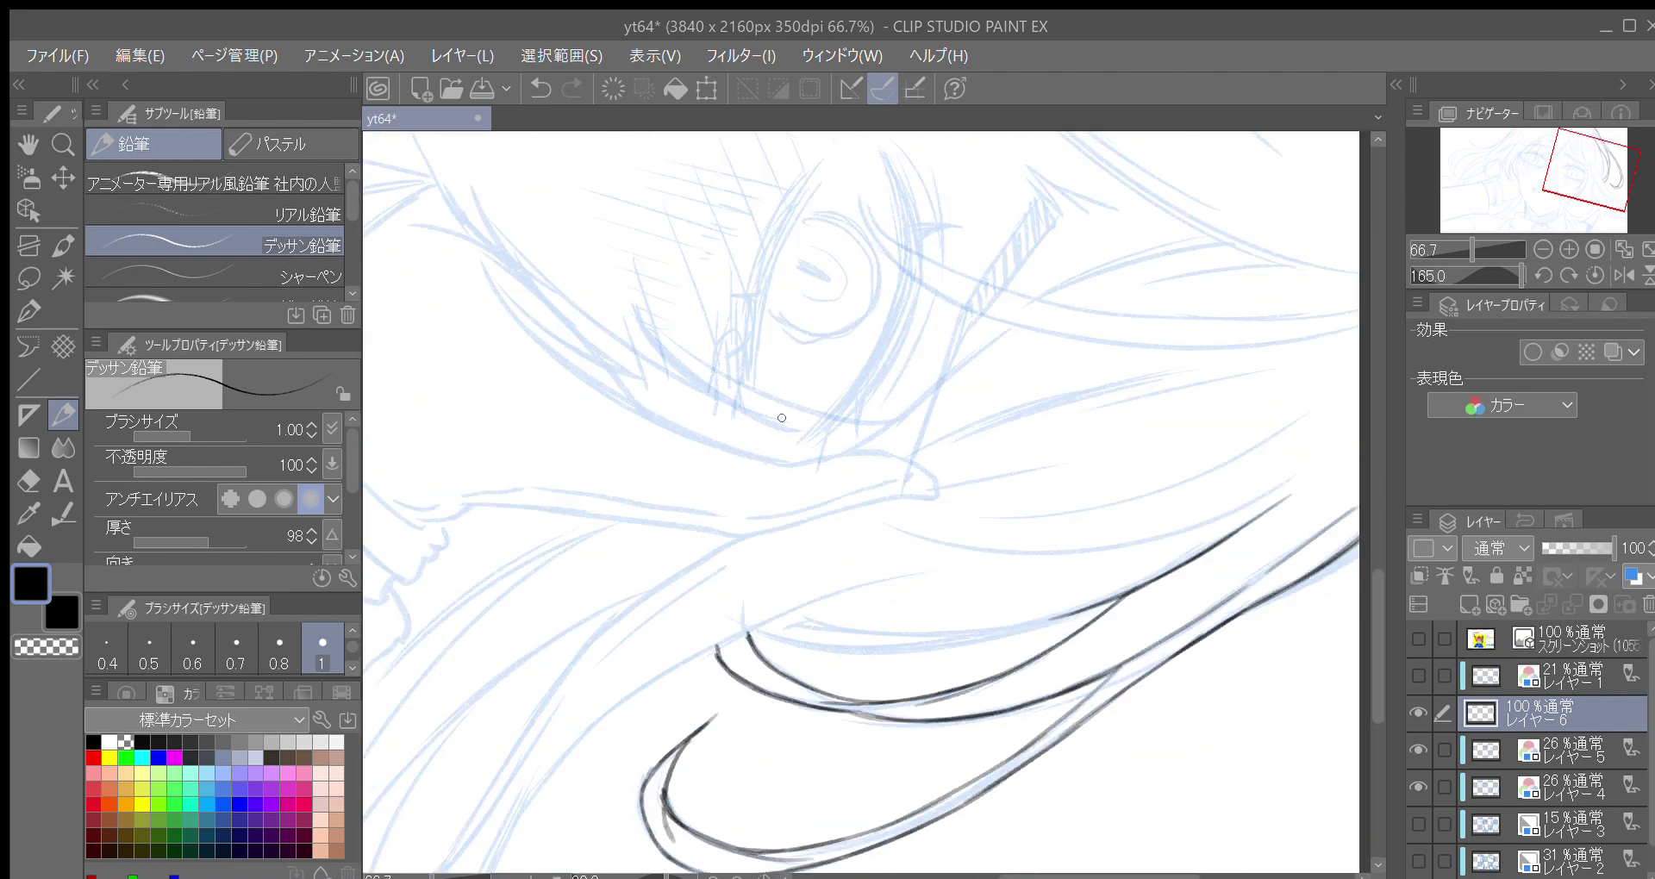
pyautogui.moveTo(882, 585); pyautogui.dragTo(955, 284)
pyautogui.moveTo(800, 515); pyautogui.dragTo(688, 620)
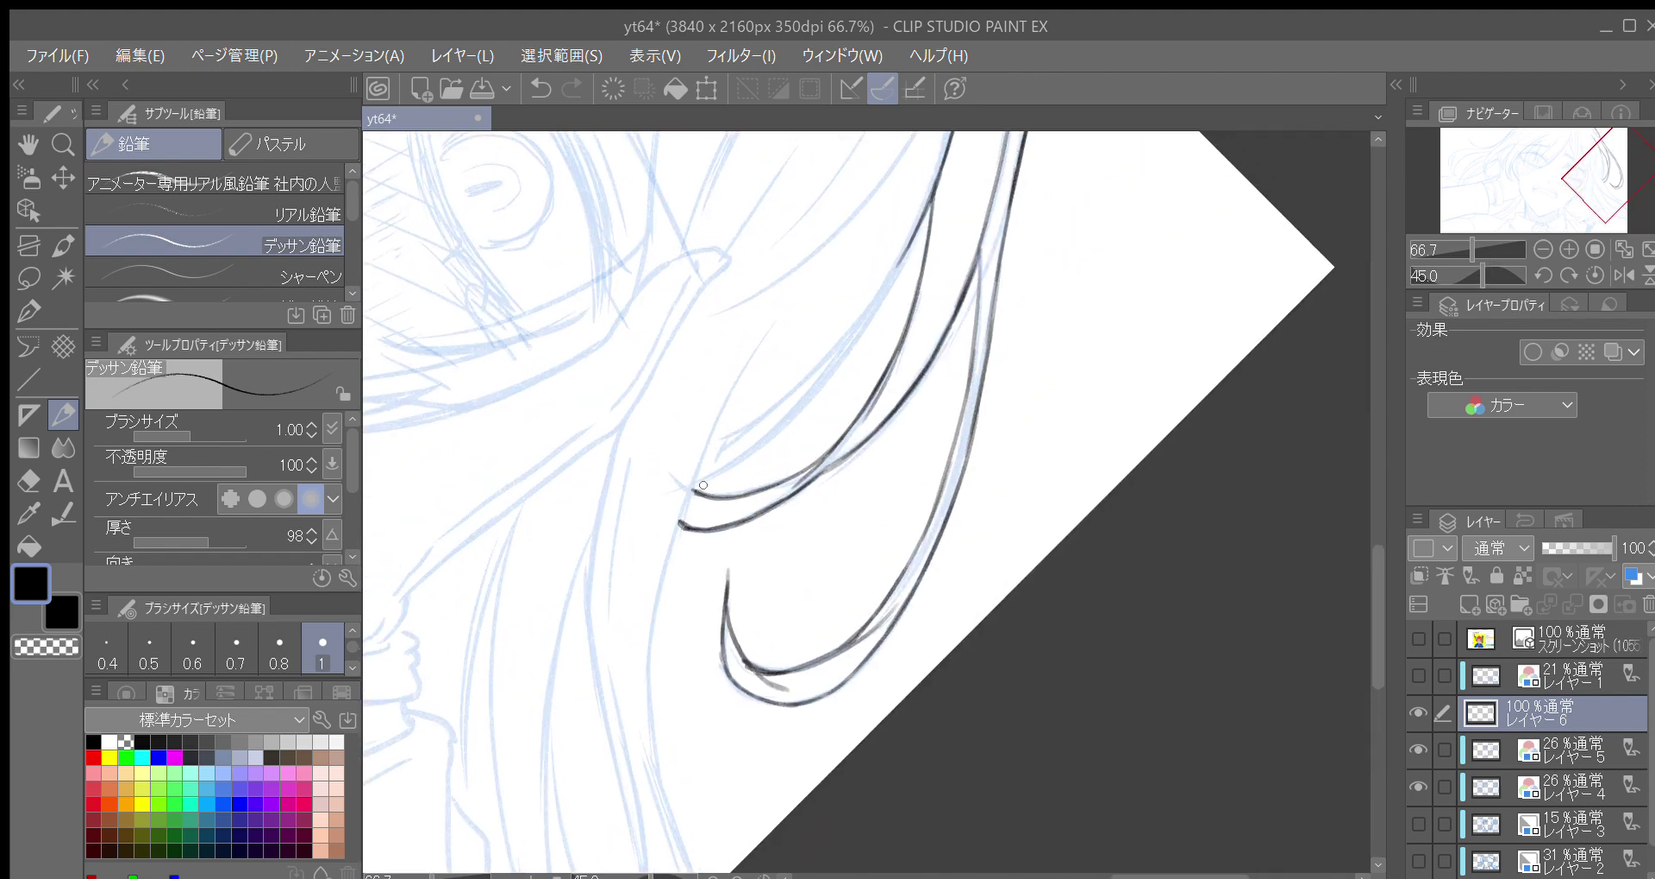
pyautogui.press('^')
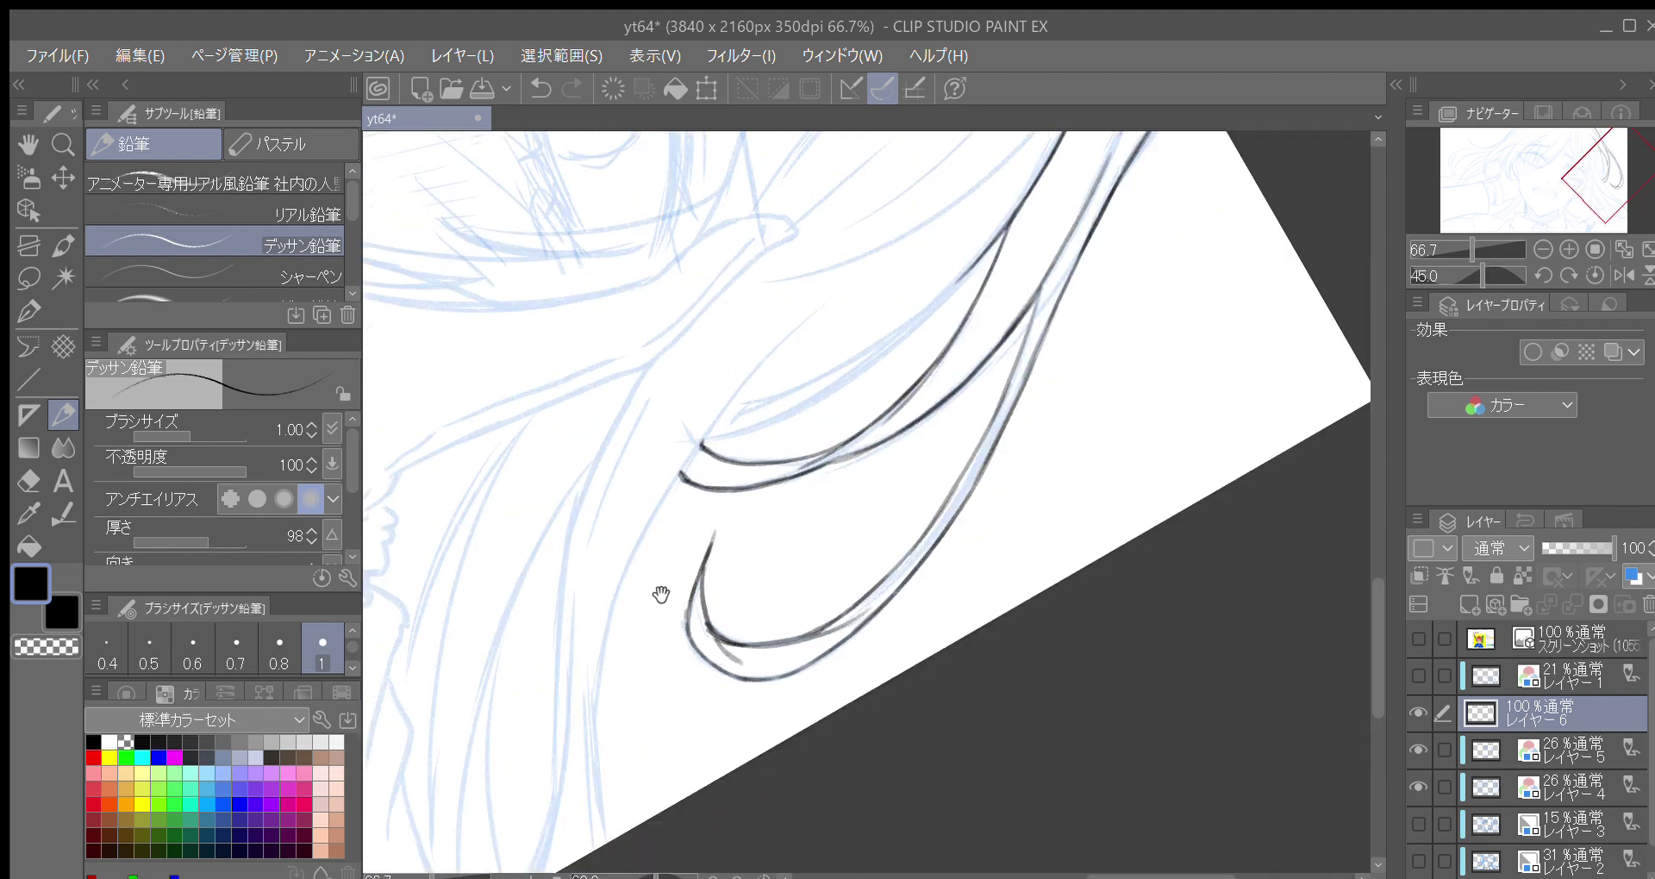
pyautogui.moveTo(660, 572); pyautogui.dragTo(717, 409)
pyautogui.press('^')
pyautogui.moveTo(616, 609); pyautogui.dragTo(666, 428)
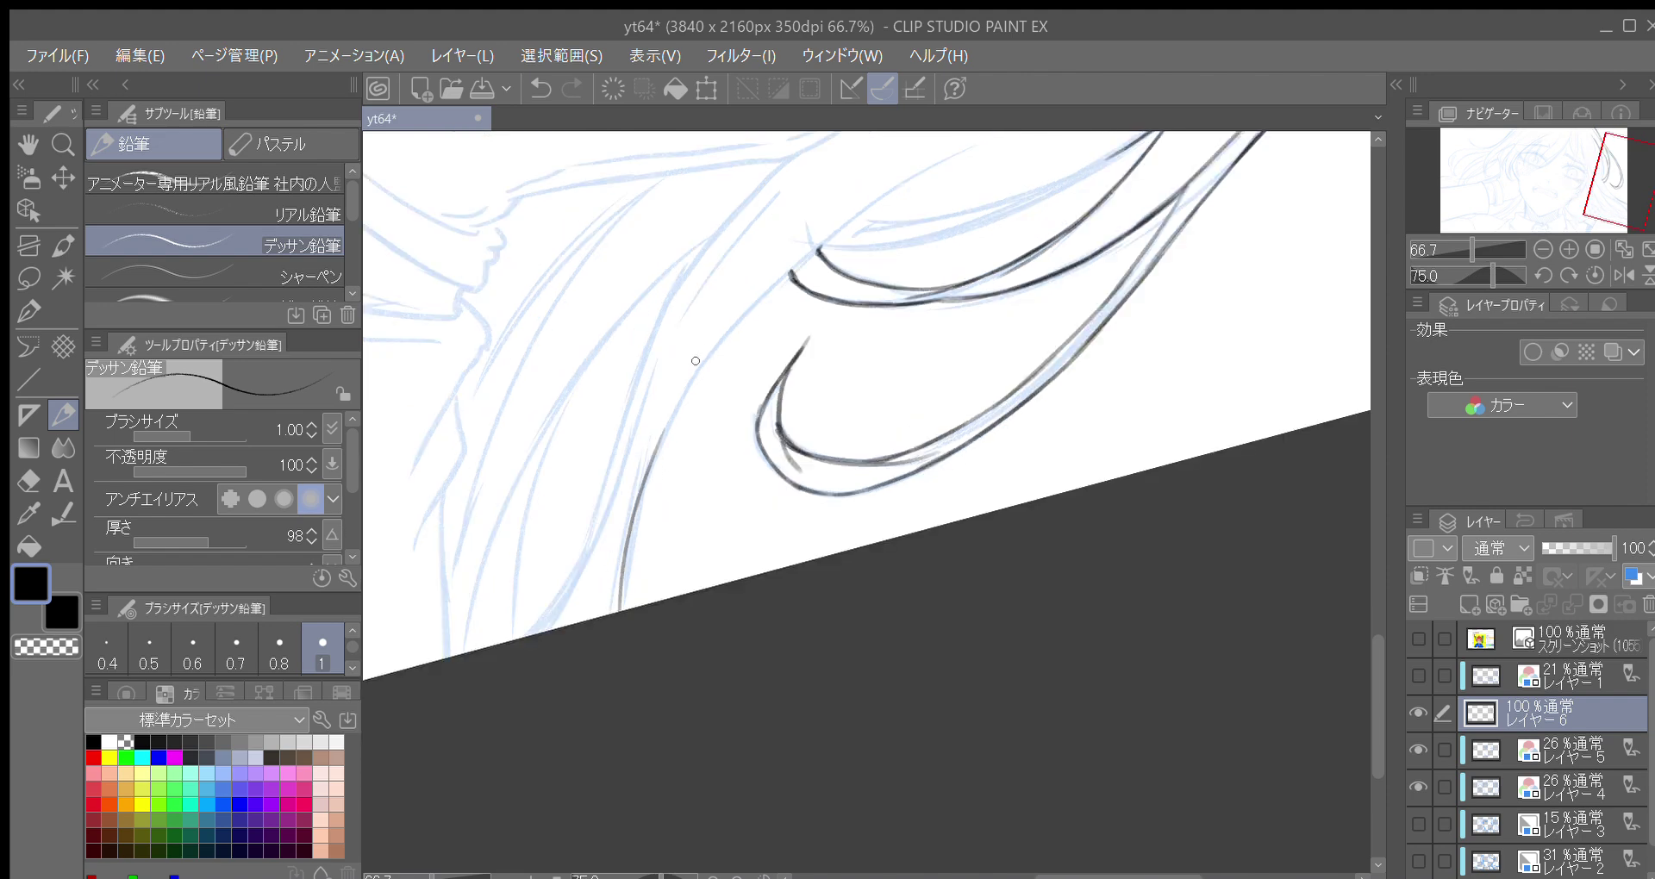
pyautogui.press('^')
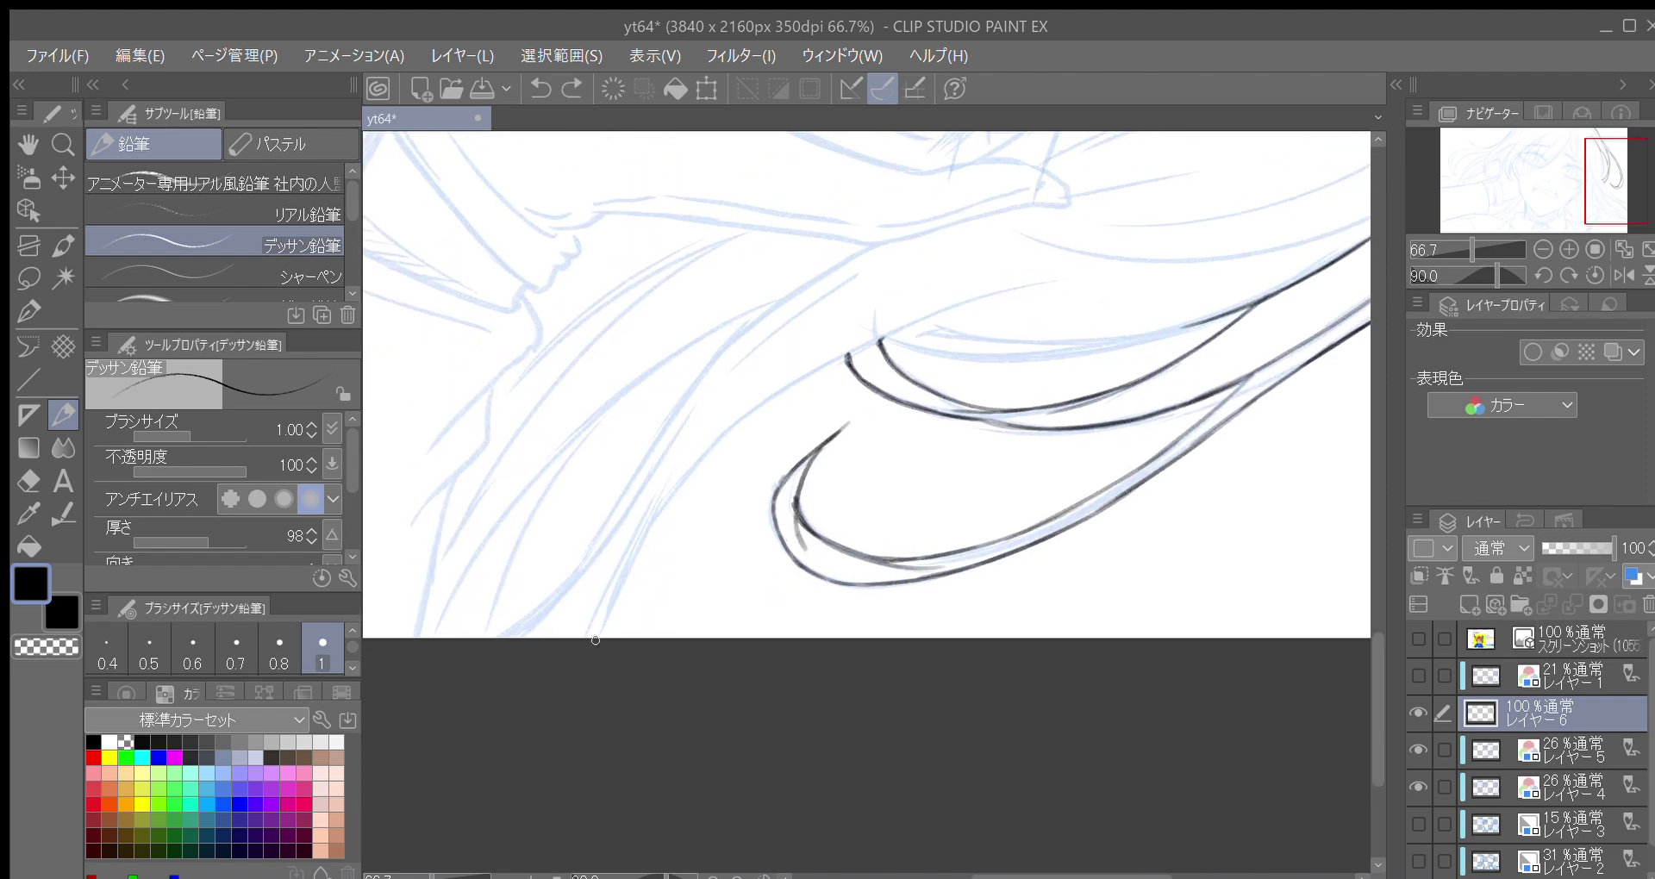
# Draw the long hair contour from the canvas's right edge up past the tips of the second strand, redoing one stroke
pyautogui.moveTo(599, 636); pyautogui.dragTo(699, 447)
pyautogui.moveTo(631, 557); pyautogui.dragTo(707, 430)
pyautogui.press('-')
pyautogui.moveTo(651, 630); pyautogui.dragTo(727, 453)
pyautogui.moveTo(664, 567); pyautogui.dragTo(764, 407)
pyautogui.moveTo(704, 487)
pyautogui.mouseDown()
pyautogui.moveTo(813, 363)
pyautogui.moveTo(742, 465)
pyautogui.moveTo(760, 414)
pyautogui.mouseUp()
pyautogui.press('-')
pyautogui.press('-')
pyautogui.press('-')
pyautogui.hotkey('ctrl', 'z')
pyautogui.moveTo(712, 548); pyautogui.dragTo(766, 414)
pyautogui.moveTo(731, 492); pyautogui.dragTo(800, 357)
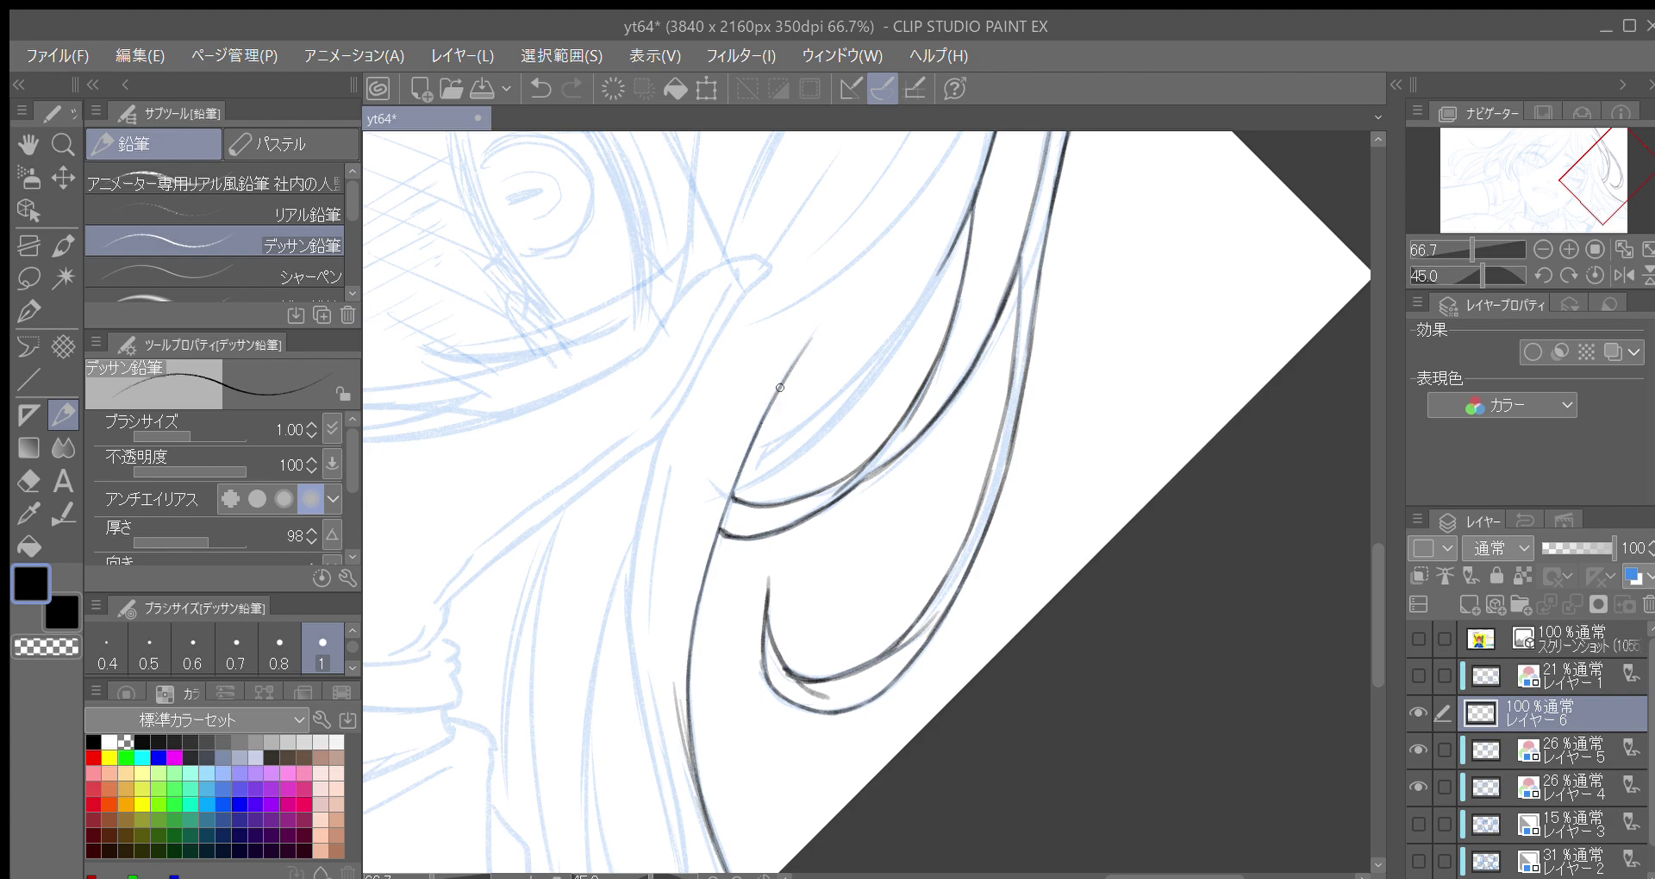
# Draw the outer line of a third hair strand beside the second, ending at the long hair contour
pyautogui.press('-')
pyautogui.press('-')
pyautogui.press('-')
pyautogui.press('-')
pyautogui.press('-')
pyautogui.press('-')
pyautogui.press('-')
pyautogui.press('-')
pyautogui.press('-')
pyautogui.press('-')
pyautogui.press('-')
pyautogui.press('-')
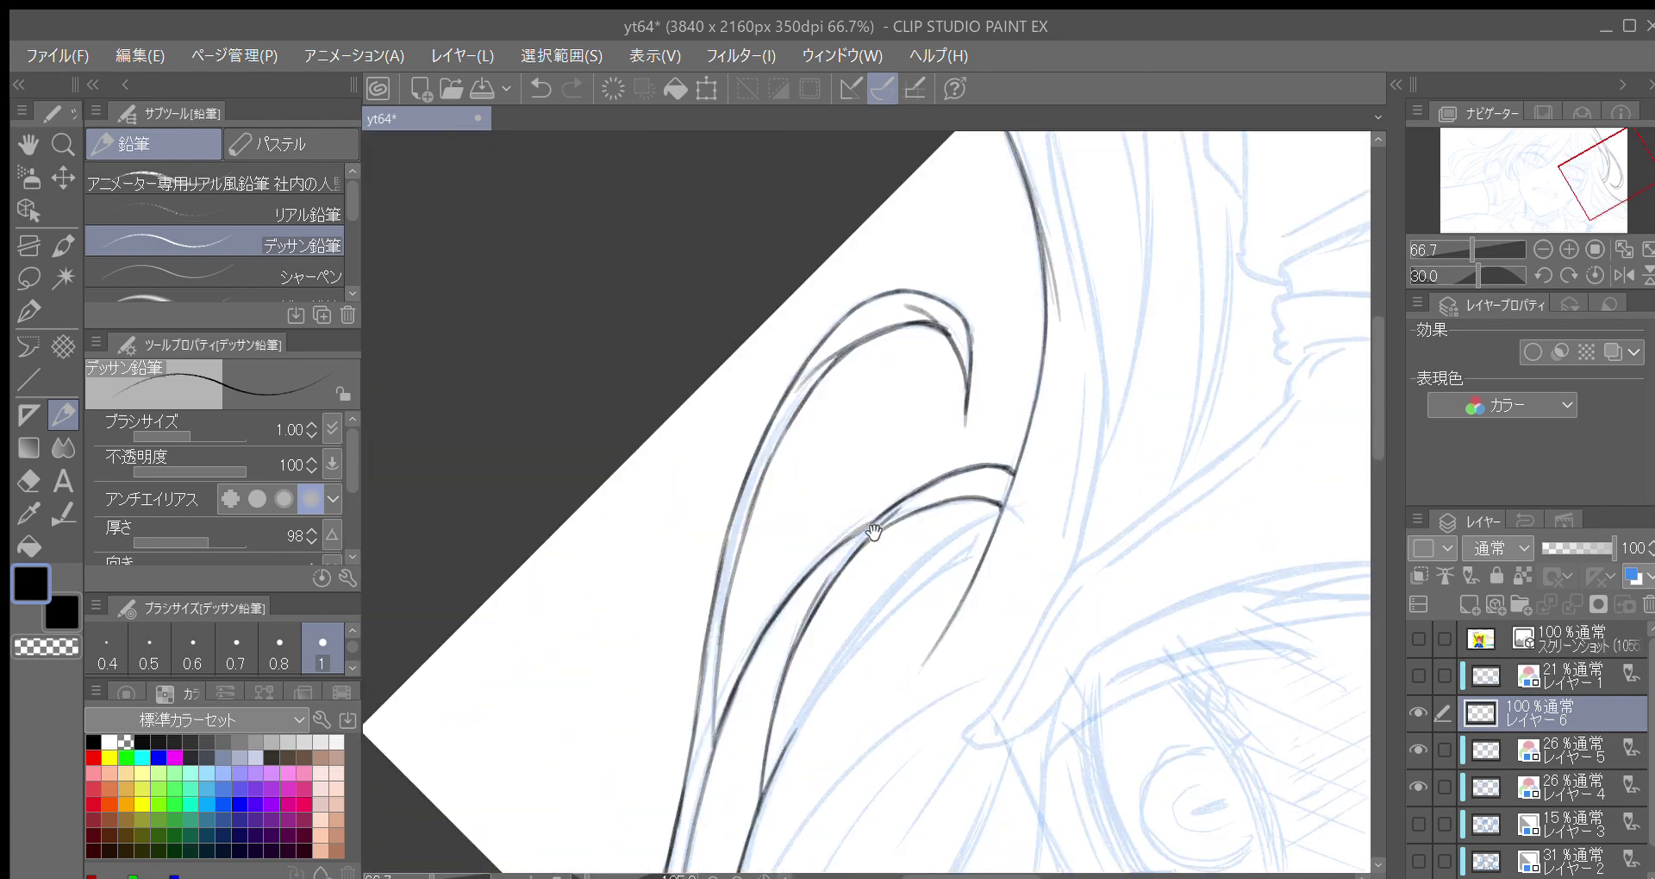
pyautogui.moveTo(699, 534); pyautogui.dragTo(776, 397)
pyautogui.moveTo(733, 468); pyautogui.dragTo(862, 300)
pyautogui.moveTo(787, 382); pyautogui.dragTo(924, 266)
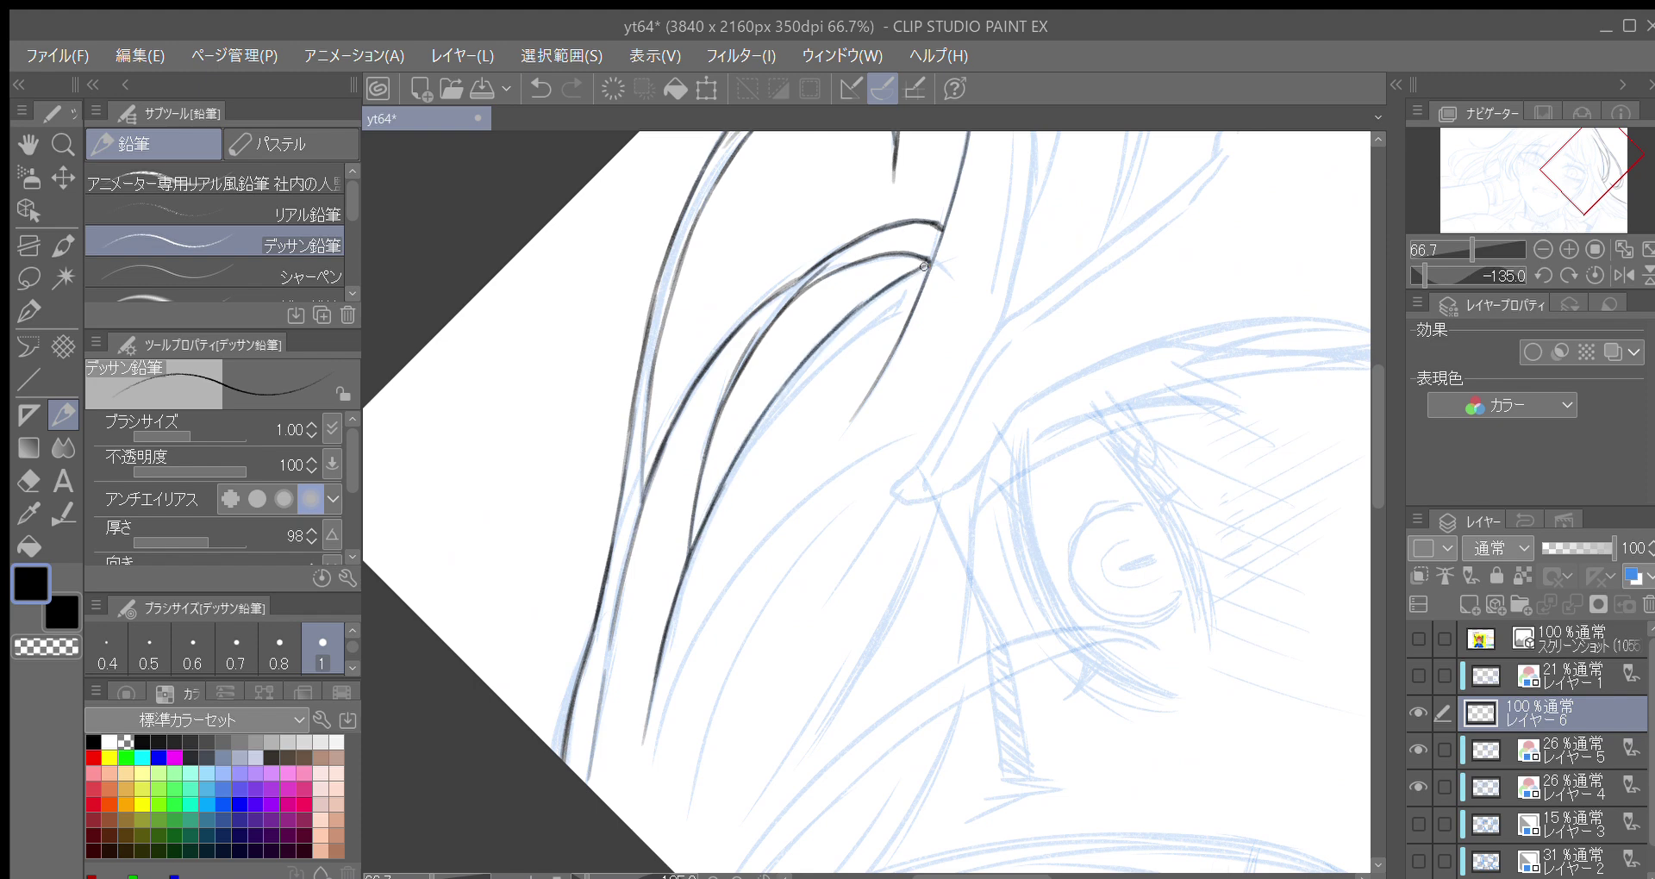
# Draw the inner line of the third hair strand up to the long contour and reinforce it
pyautogui.moveTo(717, 515); pyautogui.dragTo(872, 326)
pyautogui.moveTo(761, 440); pyautogui.dragTo(919, 297)
pyautogui.press('-')
pyautogui.press('-')
pyautogui.press('-')
pyautogui.press('-')
pyautogui.press('-')
pyautogui.press('-')
pyautogui.press('-')
pyautogui.press('-')
pyautogui.press('-')
pyautogui.press('-')
pyautogui.press('-')
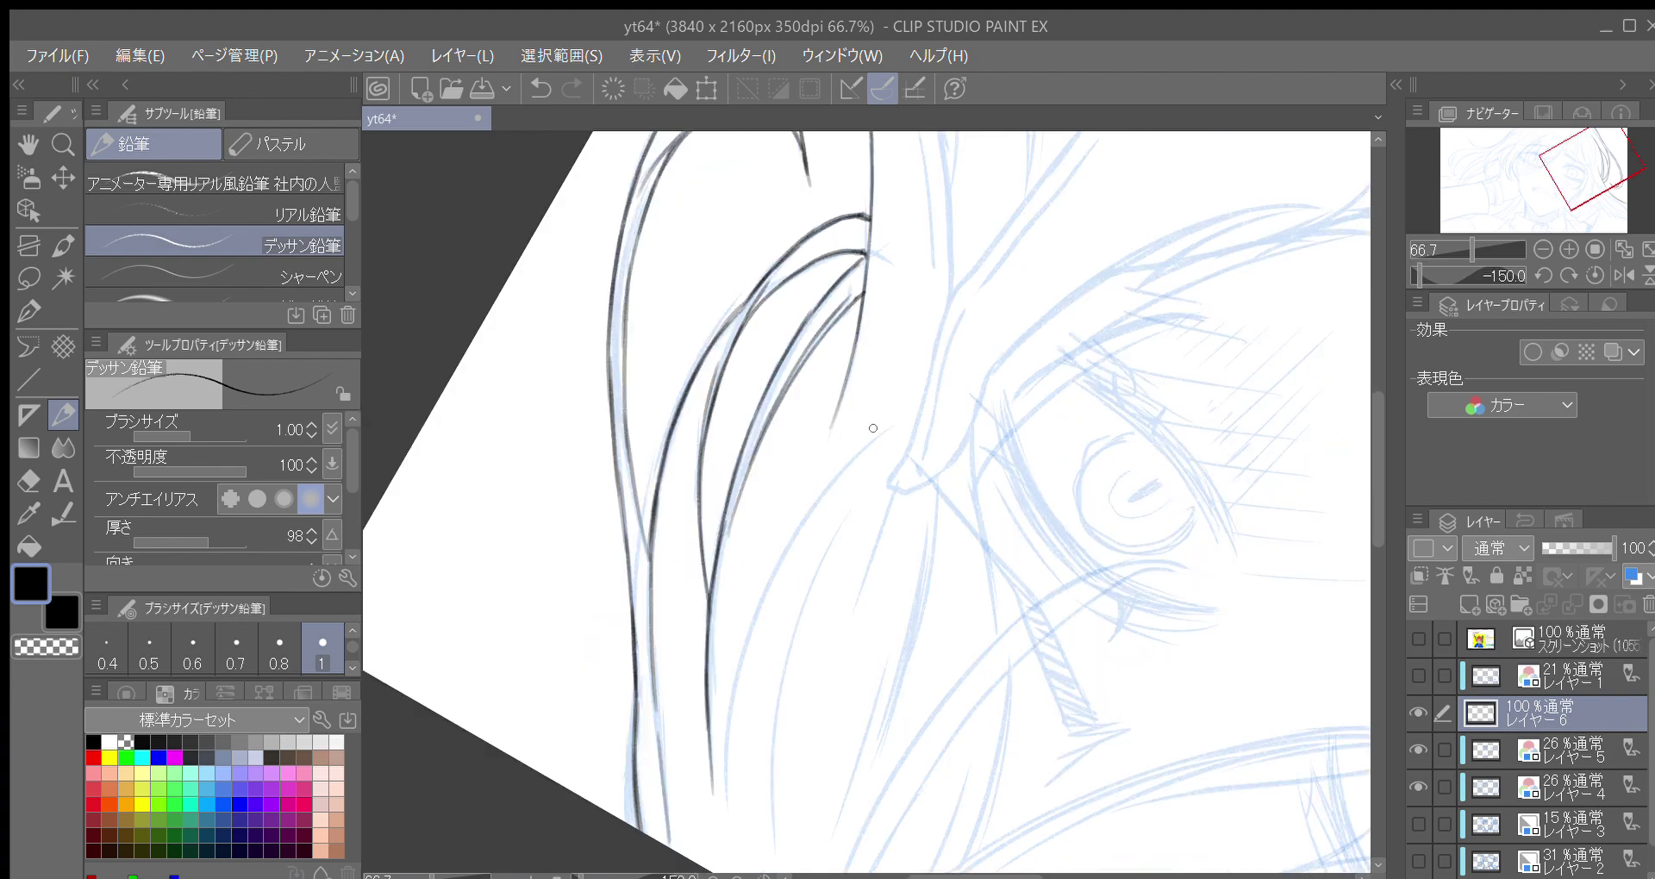
pyautogui.moveTo(712, 707); pyautogui.dragTo(817, 415)
# Draw a hair line from the canvas edge alongside the long contour, redoing one stroke
pyautogui.press('-')
pyautogui.press('-')
pyautogui.press('-')
pyautogui.press('-')
pyautogui.press('-')
pyautogui.press('-')
pyautogui.press('-')
pyautogui.press('-')
pyautogui.press('-')
pyautogui.press('-')
pyautogui.press('-')
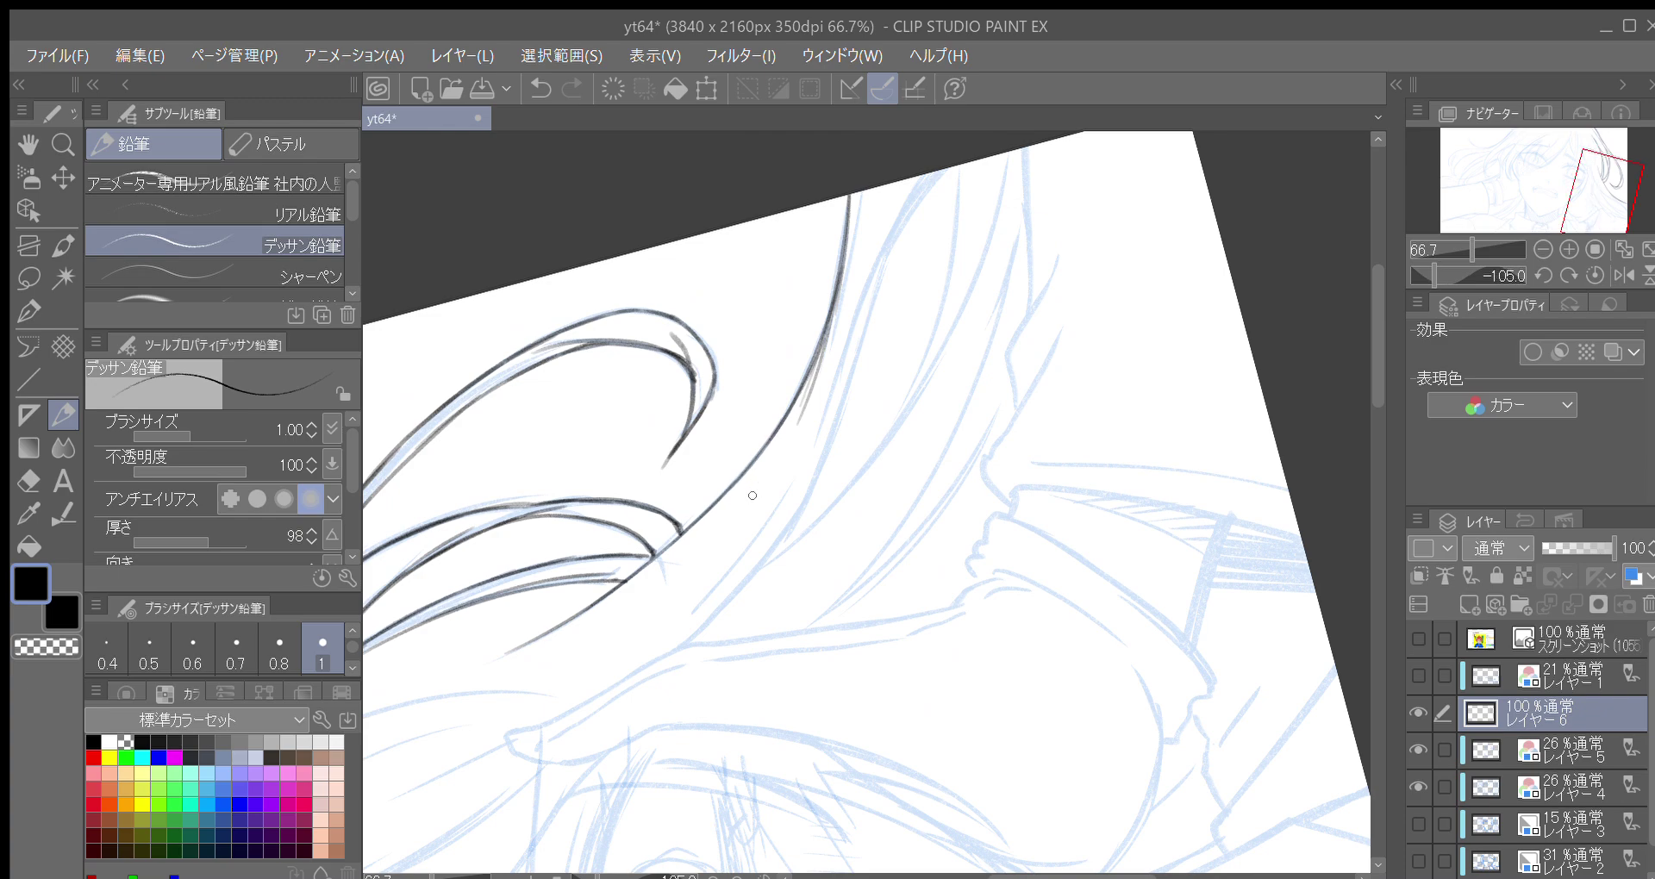
pyautogui.moveTo(768, 517); pyautogui.dragTo(738, 565)
pyautogui.press('-')
pyautogui.press('^')
pyautogui.moveTo(828, 437); pyautogui.dragTo(746, 570)
pyautogui.press('^')
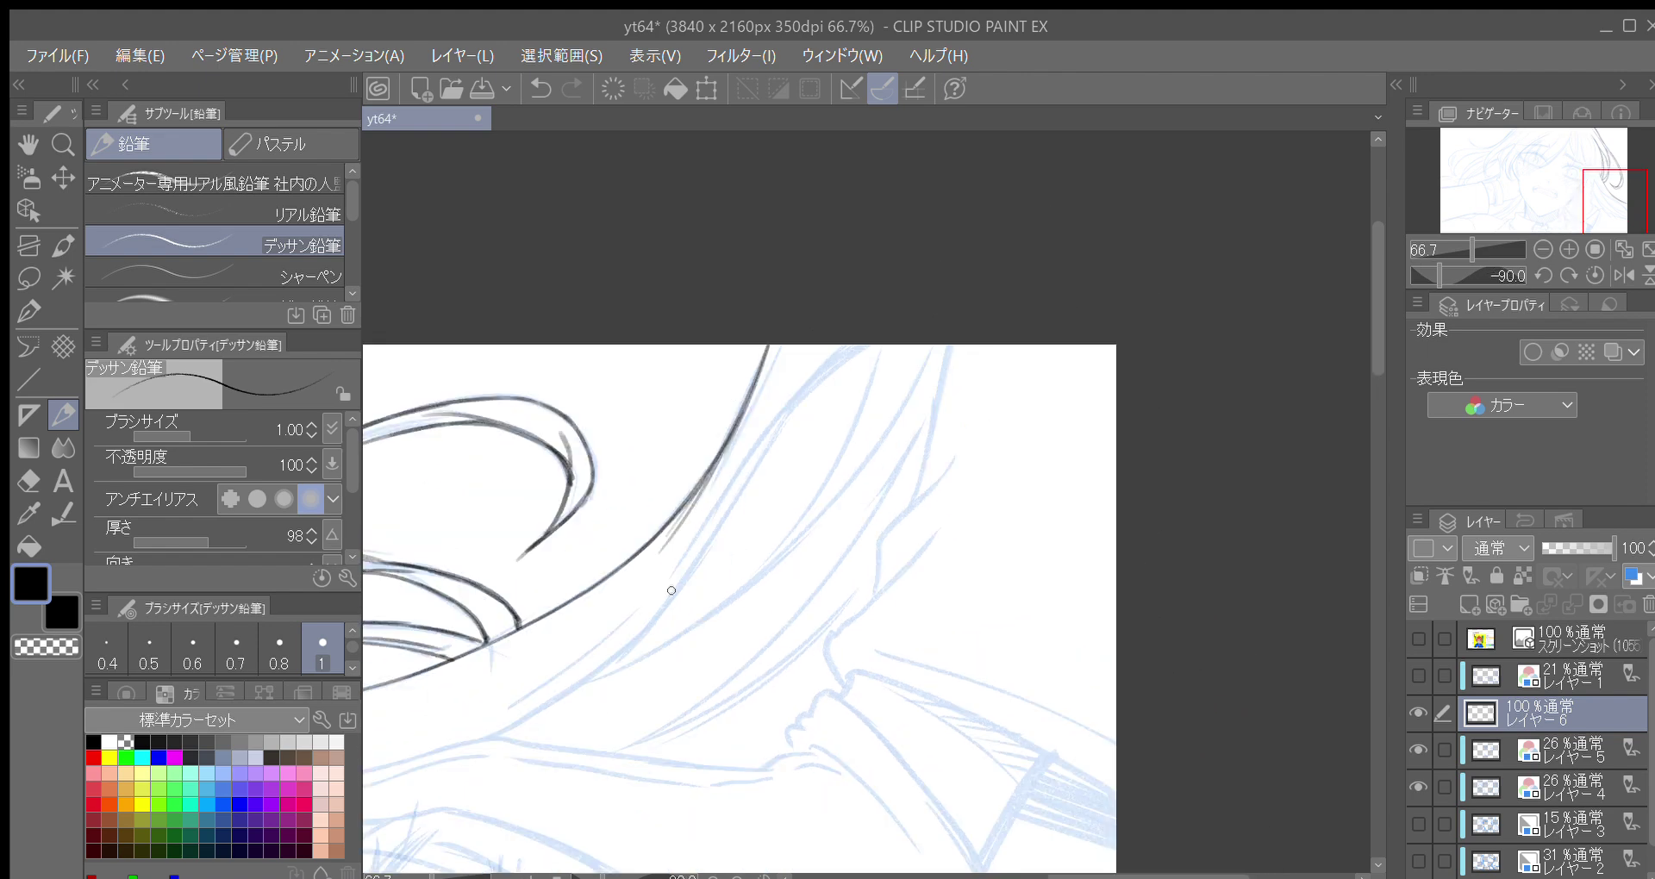
pyautogui.moveTo(620, 656); pyautogui.dragTo(731, 506)
pyautogui.hotkey('ctrl', 'z')
pyautogui.moveTo(638, 645); pyautogui.dragTo(823, 377)
pyautogui.moveTo(688, 554)
pyautogui.mouseDown()
pyautogui.moveTo(786, 414)
pyautogui.moveTo(878, 336)
pyautogui.mouseUp()
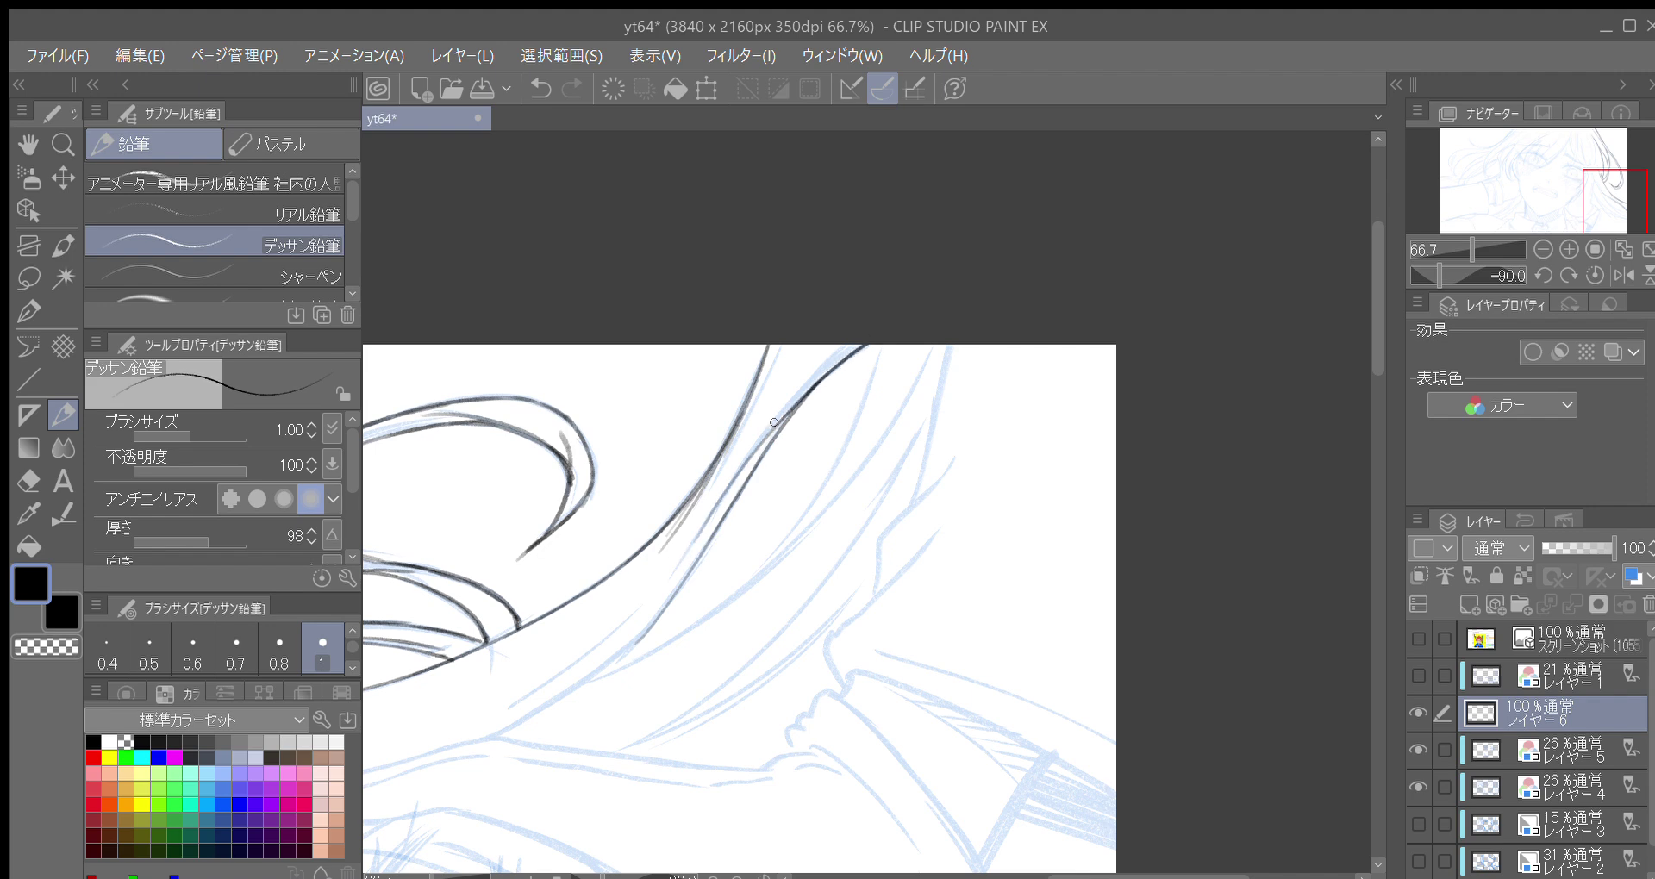
# Draw the next hair line from the canvas edge, following the sketch on the outer side of the previous one
pyautogui.press('-')
pyautogui.press('-')
pyautogui.press('-')
pyautogui.press('-')
pyautogui.press('-')
pyautogui.press('-')
pyautogui.press('-')
pyautogui.press('-')
pyautogui.press('-')
pyautogui.press('-')
pyautogui.press('-')
pyautogui.moveTo(903, 592); pyautogui.dragTo(722, 610)
pyautogui.moveTo(700, 669); pyautogui.dragTo(770, 519)
pyautogui.moveTo(719, 627)
pyautogui.mouseDown()
pyautogui.moveTo(848, 431)
pyautogui.moveTo(809, 473)
pyautogui.mouseUp()
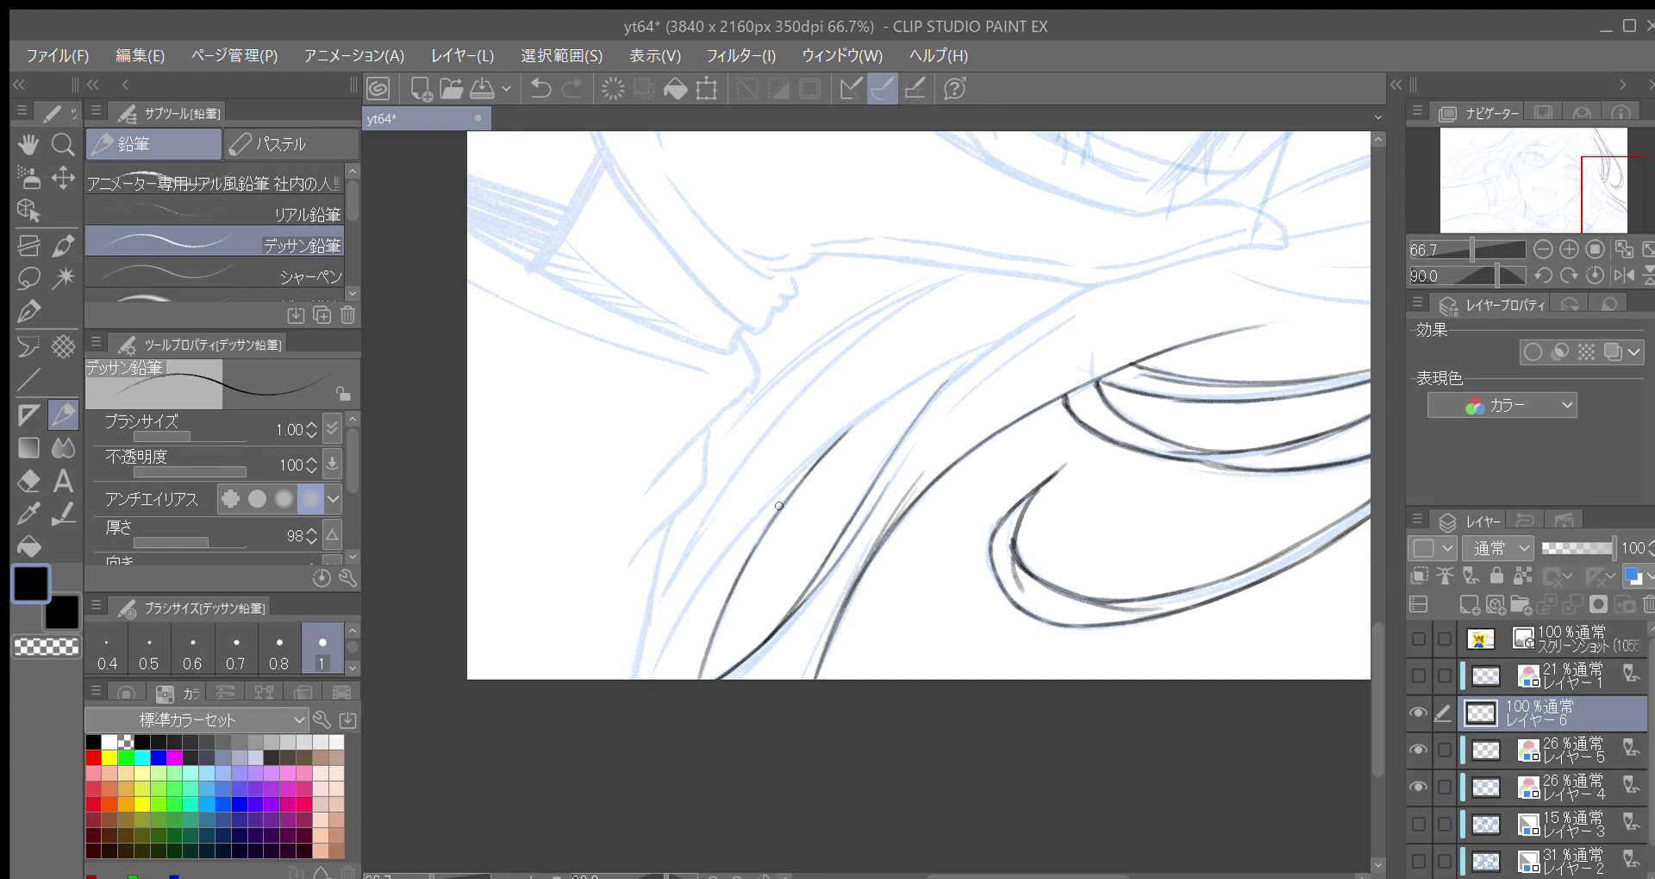
# Draw the opposite side of this hair strand from the canvas edge to its upper end, redoing the stroke twice
pyautogui.moveTo(725, 618); pyautogui.dragTo(742, 574)
pyautogui.moveTo(671, 632); pyautogui.dragTo(840, 400)
pyautogui.hotkey('ctrl', 'z')
pyautogui.moveTo(676, 624)
pyautogui.mouseDown()
pyautogui.moveTo(702, 569)
pyautogui.moveTo(860, 390)
pyautogui.mouseUp()
pyautogui.hotkey('ctrl', 'z')
pyautogui.moveTo(672, 632); pyautogui.dragTo(851, 394)
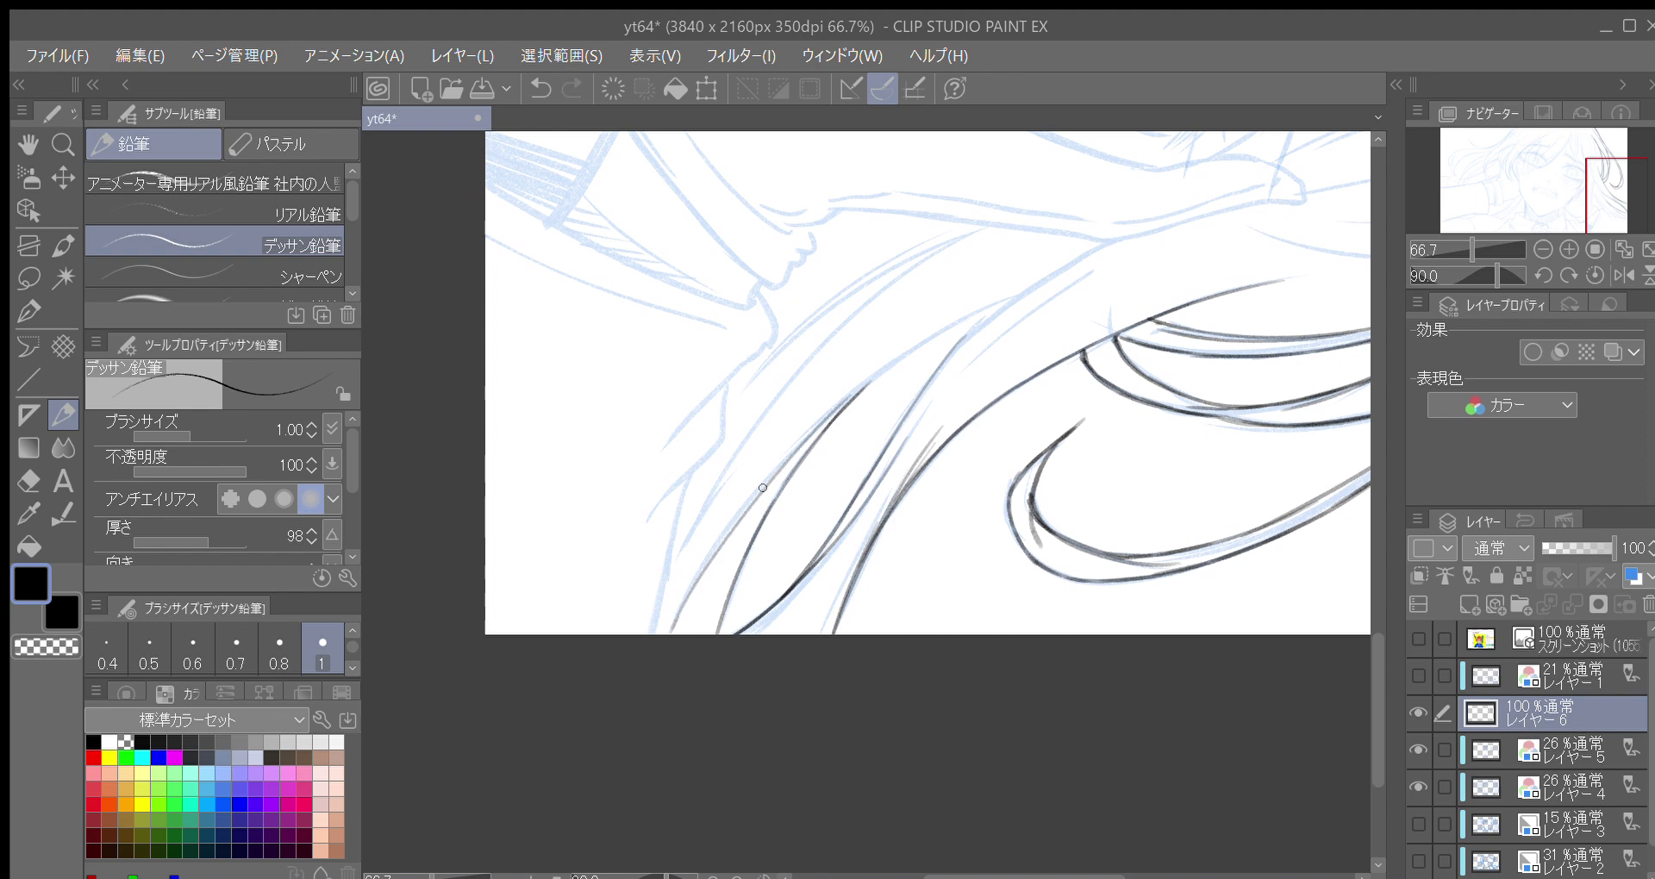
# Extend the strand's outer line upward along the sketch, redoing the first stroke
pyautogui.moveTo(693, 582); pyautogui.dragTo(762, 486)
pyautogui.hotkey('ctrl', 'z')
pyautogui.moveTo(695, 588)
pyautogui.mouseDown()
pyautogui.moveTo(813, 425)
pyautogui.moveTo(893, 362)
pyautogui.mouseUp()
pyautogui.moveTo(832, 412); pyautogui.dragTo(1002, 299)
# Draw the outermost hair line from the canvas edge up toward the sketched hand
pyautogui.moveTo(655, 632)
pyautogui.mouseDown()
pyautogui.moveTo(722, 473)
pyautogui.moveTo(719, 531)
pyautogui.mouseUp()
pyautogui.moveTo(644, 678); pyautogui.dragTo(735, 508)
pyautogui.moveTo(687, 581); pyautogui.dragTo(804, 427)
pyautogui.moveTo(732, 510); pyautogui.dragTo(911, 338)
pyautogui.moveTo(786, 448); pyautogui.dragTo(960, 310)
# Add a second line along the upper part of the outermost hair strand, joining it at the tip
pyautogui.press('-')
pyautogui.moveTo(819, 490); pyautogui.dragTo(692, 620)
pyautogui.moveTo(753, 450); pyautogui.dragTo(785, 420)
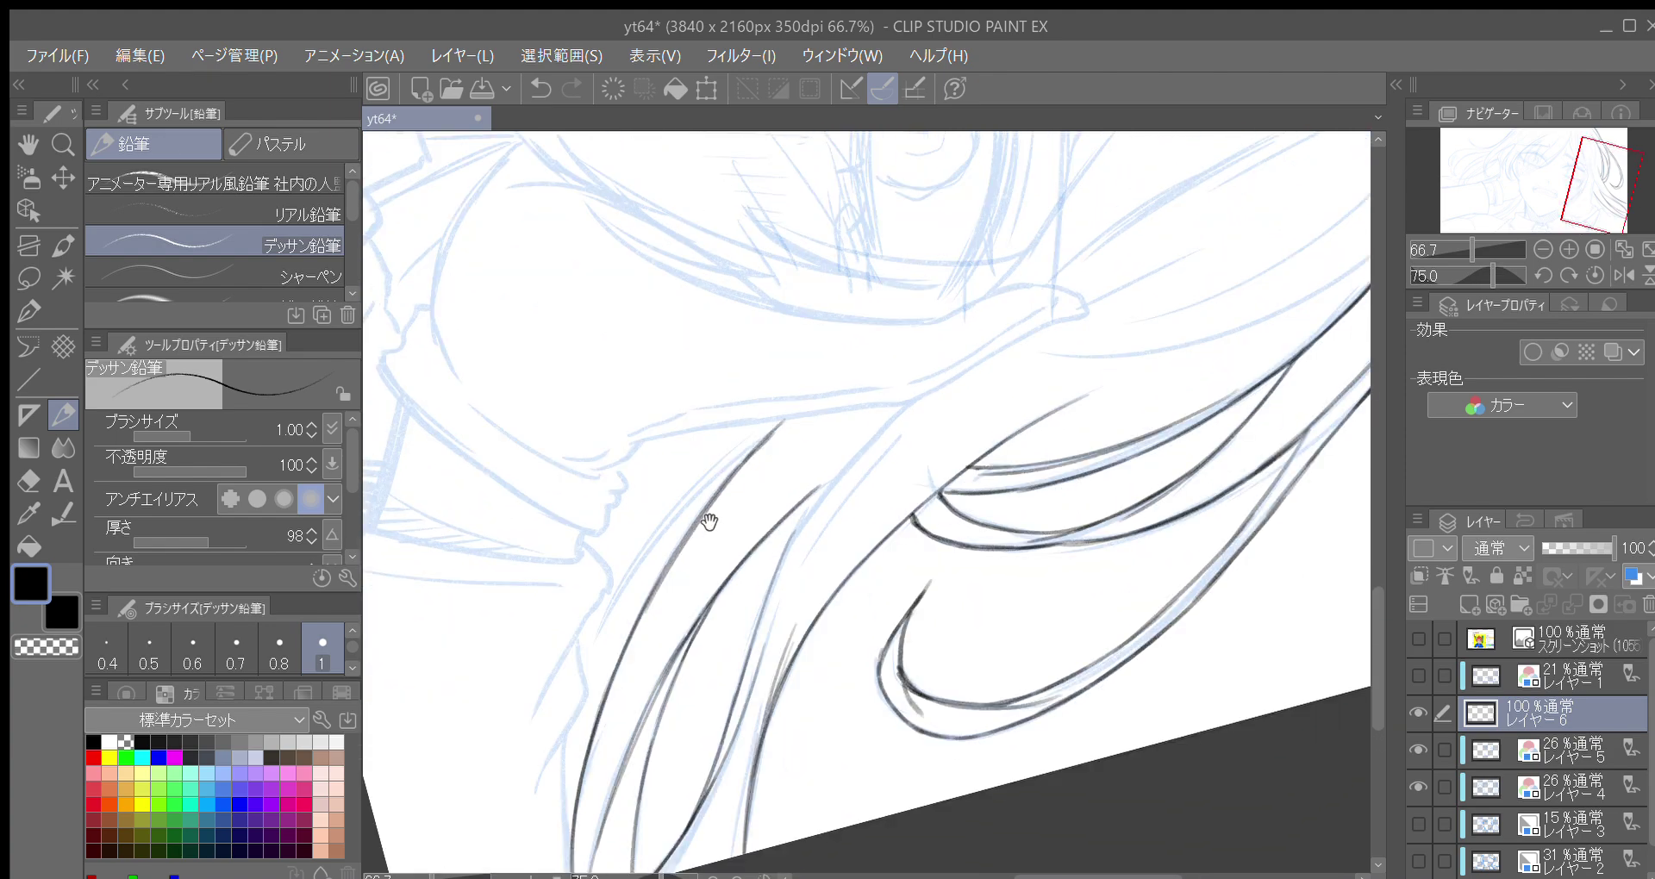
pyautogui.moveTo(702, 506); pyautogui.dragTo(783, 427)
pyautogui.moveTo(647, 595); pyautogui.dragTo(746, 423)
pyautogui.moveTo(656, 564)
pyautogui.mouseDown()
pyautogui.moveTo(861, 318)
pyautogui.moveTo(808, 426)
pyautogui.mouseUp()
# Draw the contour from the inner hair strands up along the sketch to the fingertip beside the eye
pyautogui.press('-')
pyautogui.press('-')
pyautogui.press('-')
pyautogui.press('^')
pyautogui.press('^')
pyautogui.moveTo(834, 346); pyautogui.dragTo(820, 380)
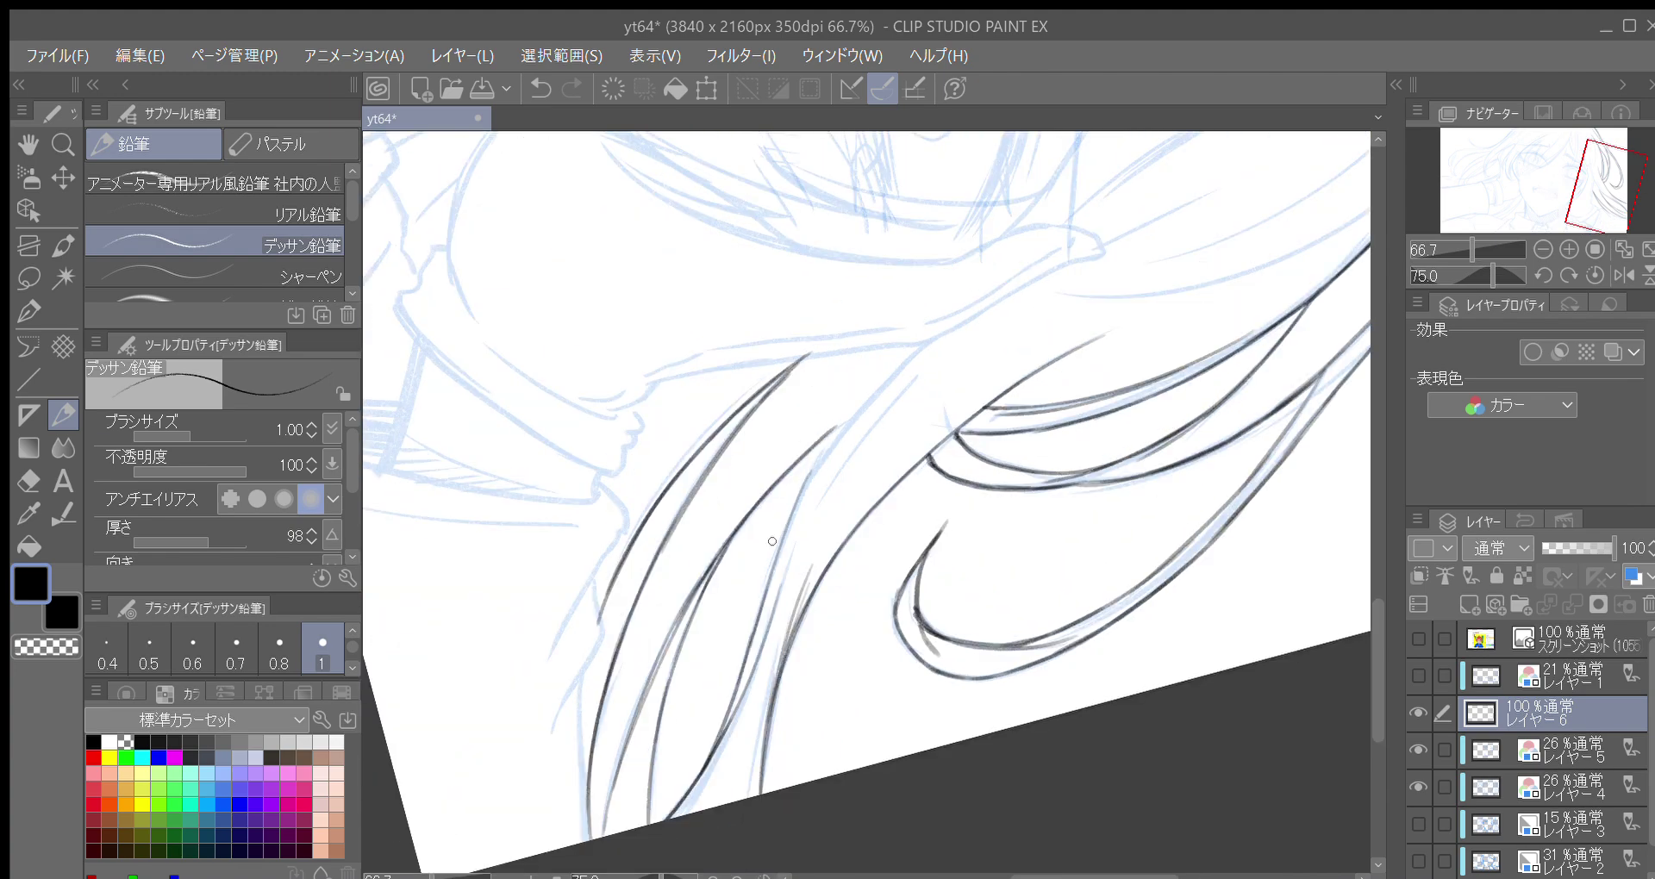
pyautogui.moveTo(828, 449); pyautogui.dragTo(955, 318)
pyautogui.press('-')
pyautogui.press('-')
pyautogui.moveTo(862, 441); pyautogui.dragTo(820, 577)
pyautogui.moveTo(791, 483); pyautogui.dragTo(905, 314)
pyautogui.press('-')
pyautogui.press('-')
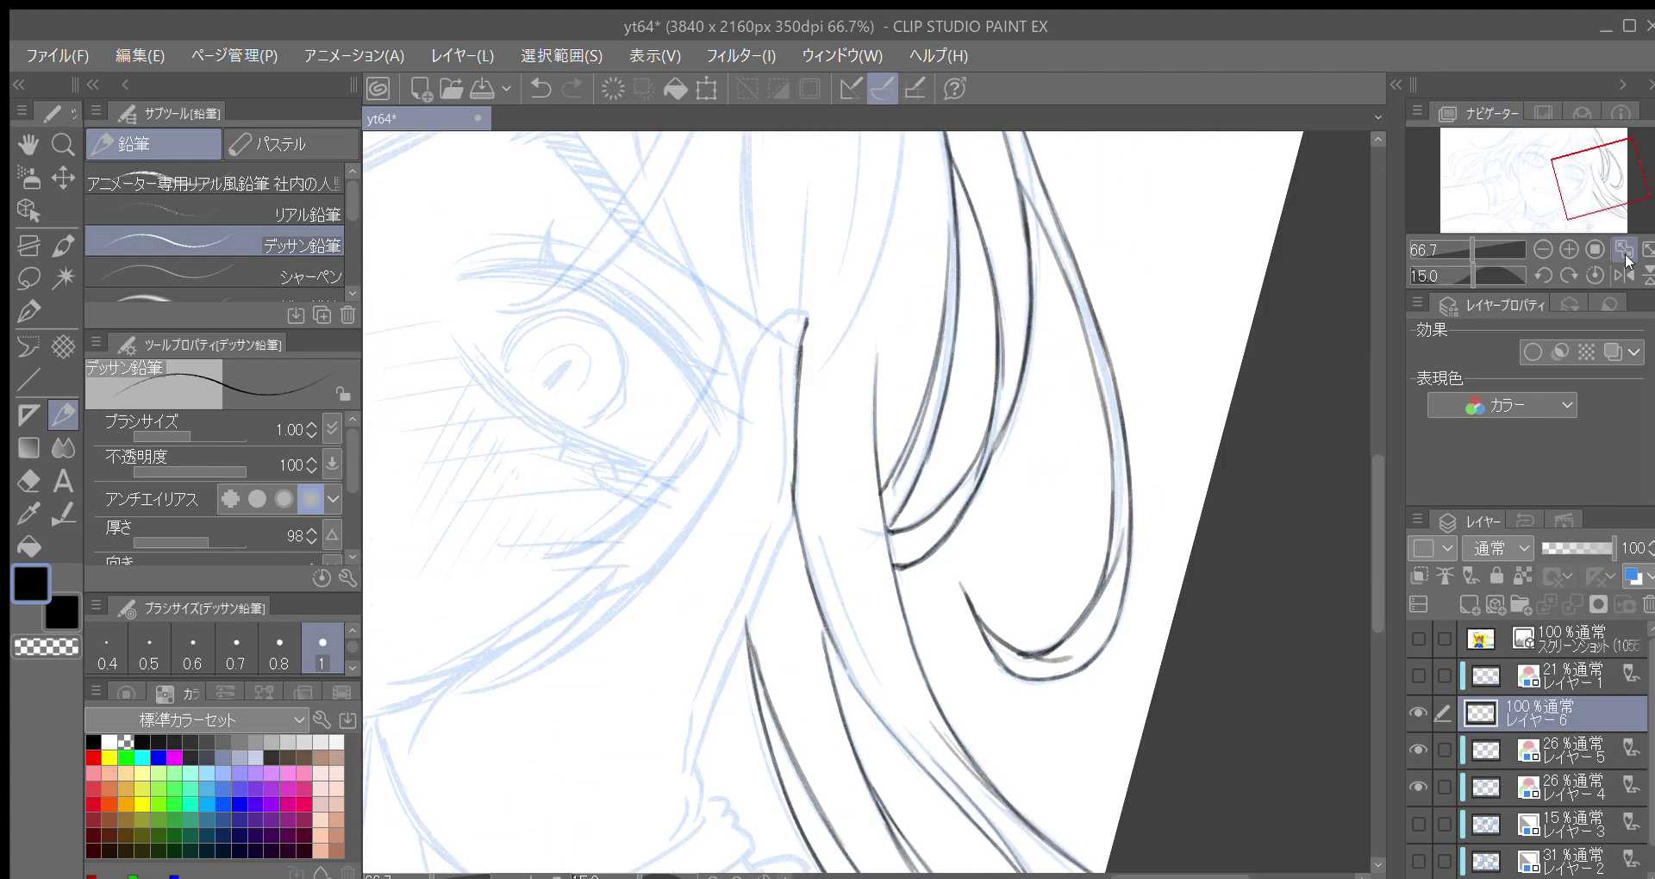
# Flip the canvas view horizontally and draw the rounded end of the fingertip beside the eye
pyautogui.click(1625, 275)
pyautogui.moveTo(970, 332); pyautogui.dragTo(836, 366)
pyautogui.press('^')
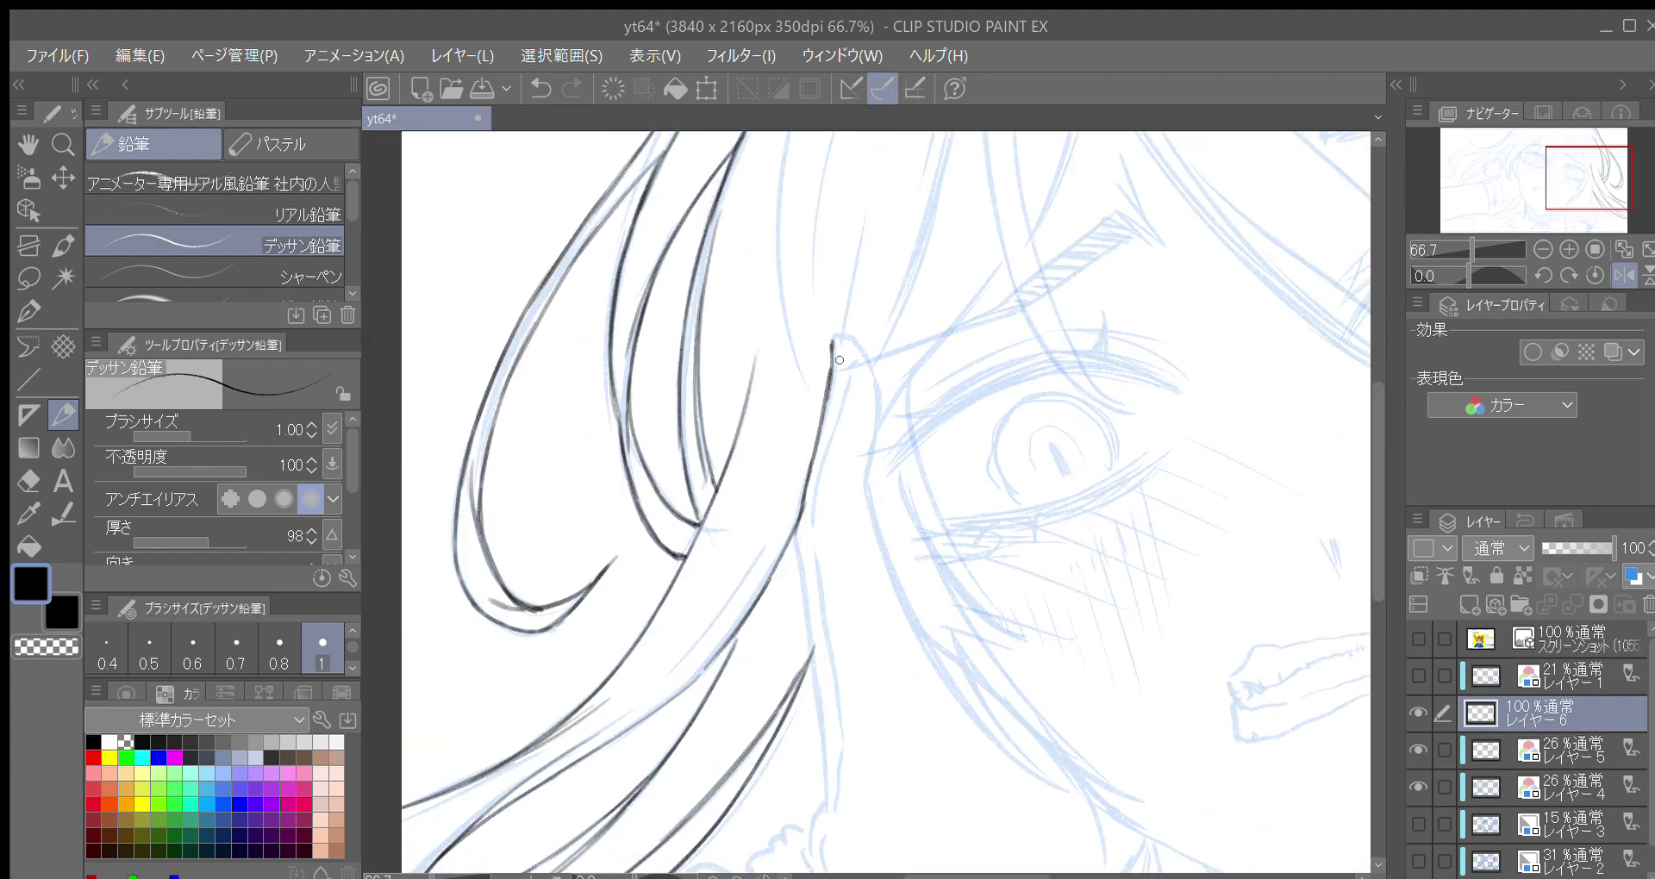
pyautogui.press('-')
pyautogui.press('-')
pyautogui.press('-')
pyautogui.press('-')
pyautogui.press('-')
pyautogui.press('-')
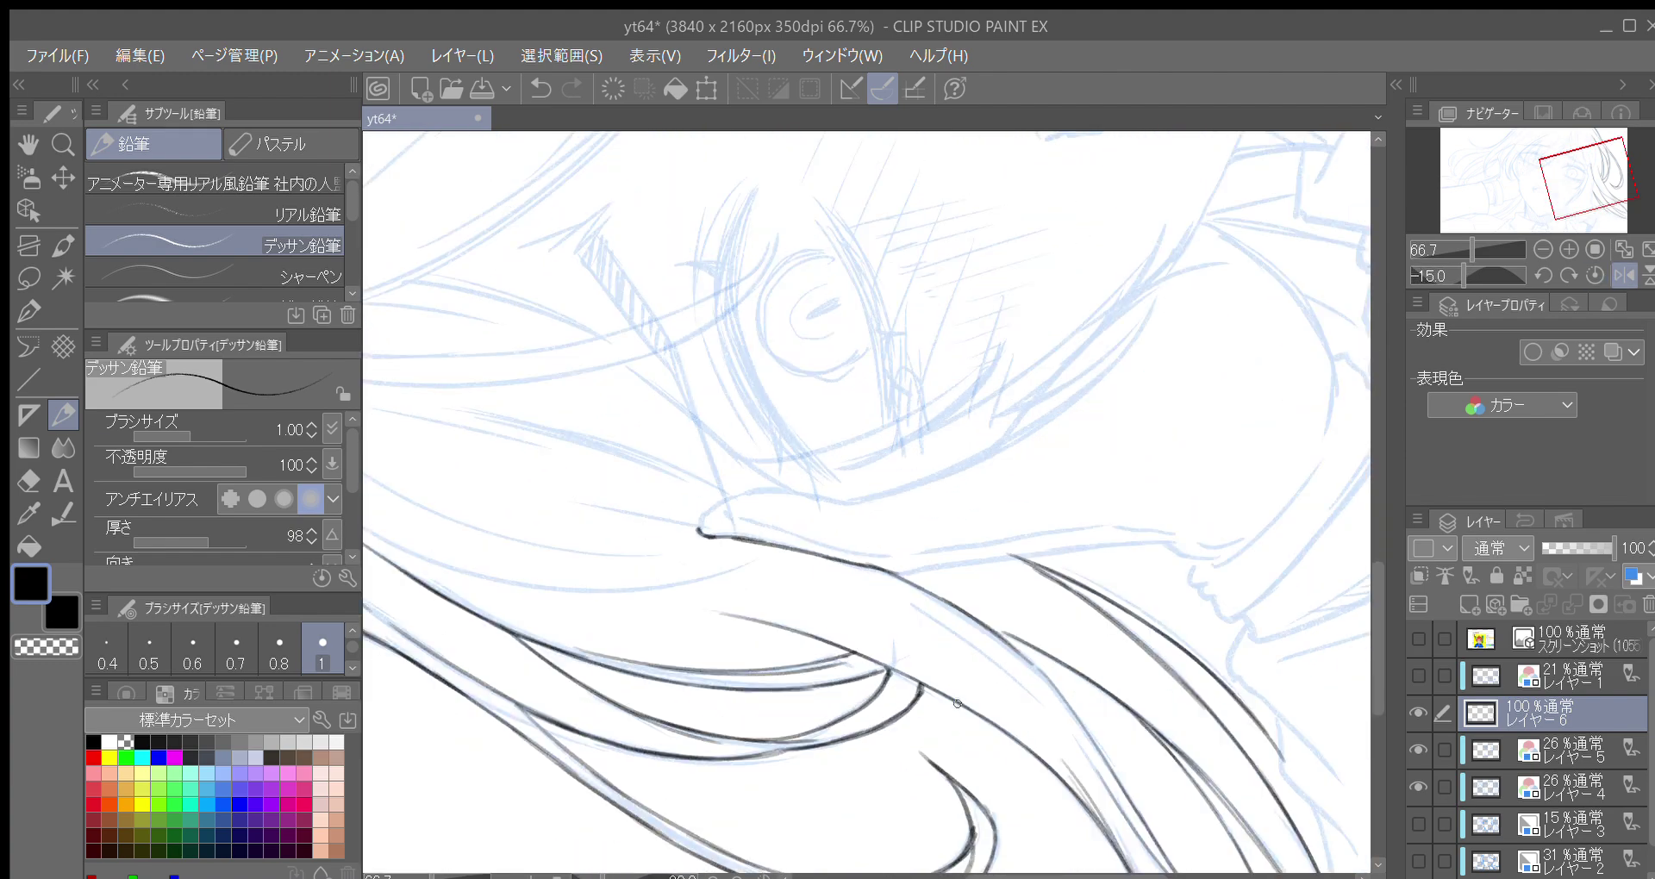
pyautogui.press('-')
pyautogui.press('-')
pyautogui.press('-')
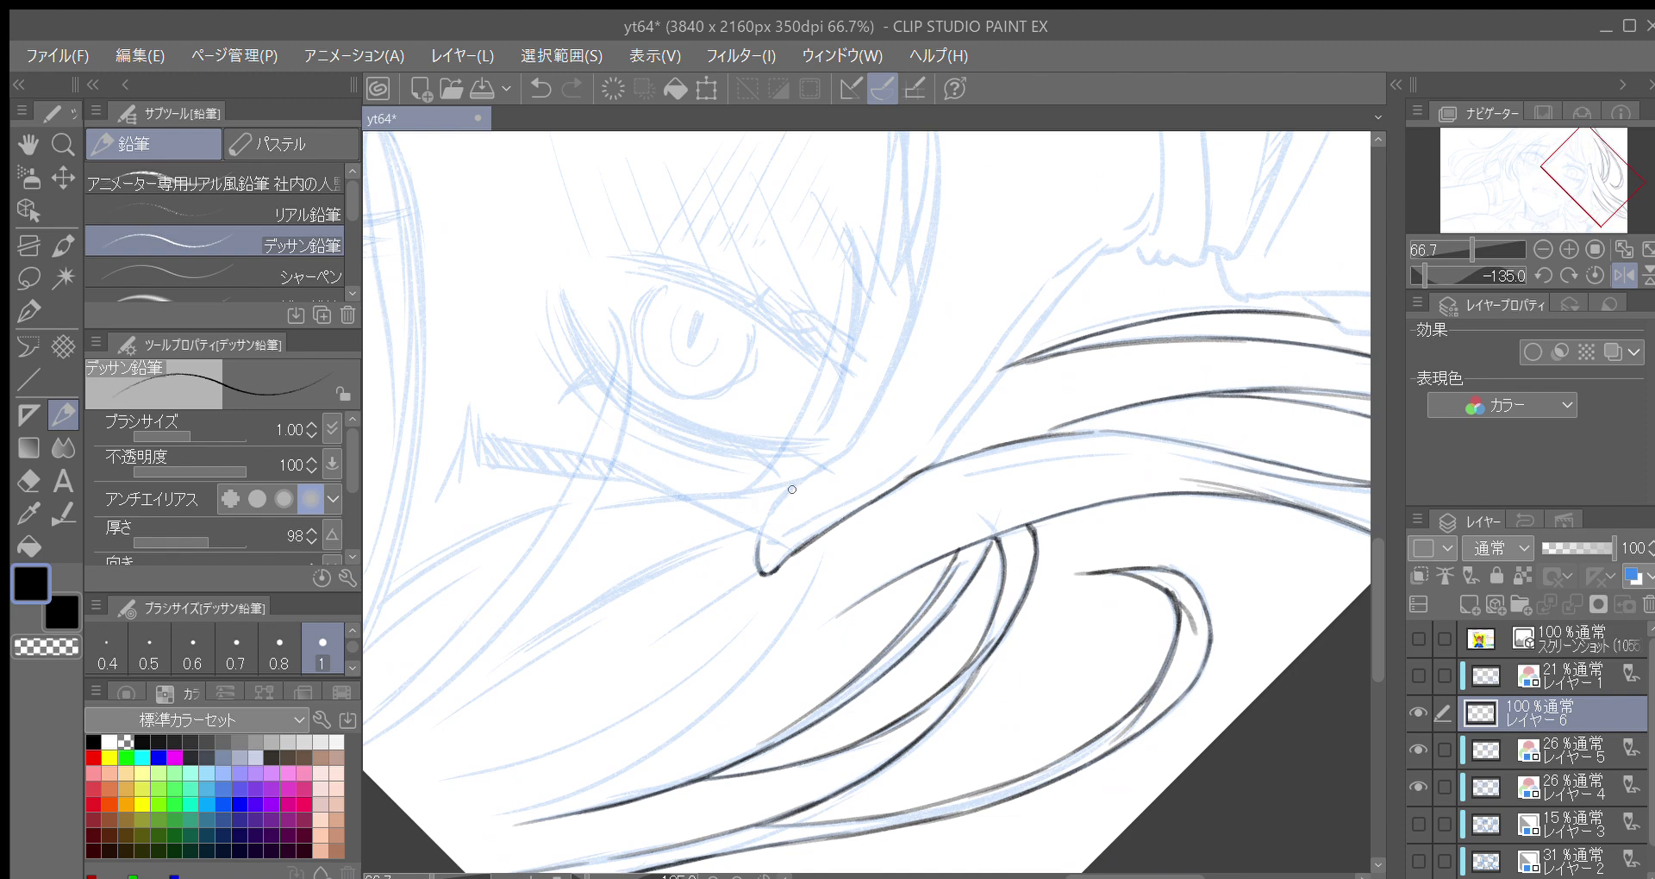
# Draw the finger's inner side from its tip and extend the hand's outer edge past the hair strands
pyautogui.moveTo(762, 537)
pyautogui.mouseDown()
pyautogui.moveTo(810, 469)
pyautogui.moveTo(852, 444)
pyautogui.moveTo(783, 521)
pyautogui.moveTo(892, 449)
pyautogui.mouseUp()
pyautogui.moveTo(942, 397)
pyautogui.mouseDown()
pyautogui.moveTo(830, 513)
pyautogui.moveTo(852, 528)
pyautogui.moveTo(904, 458)
pyautogui.mouseUp()
pyautogui.moveTo(861, 516); pyautogui.dragTo(969, 383)
pyautogui.press('^')
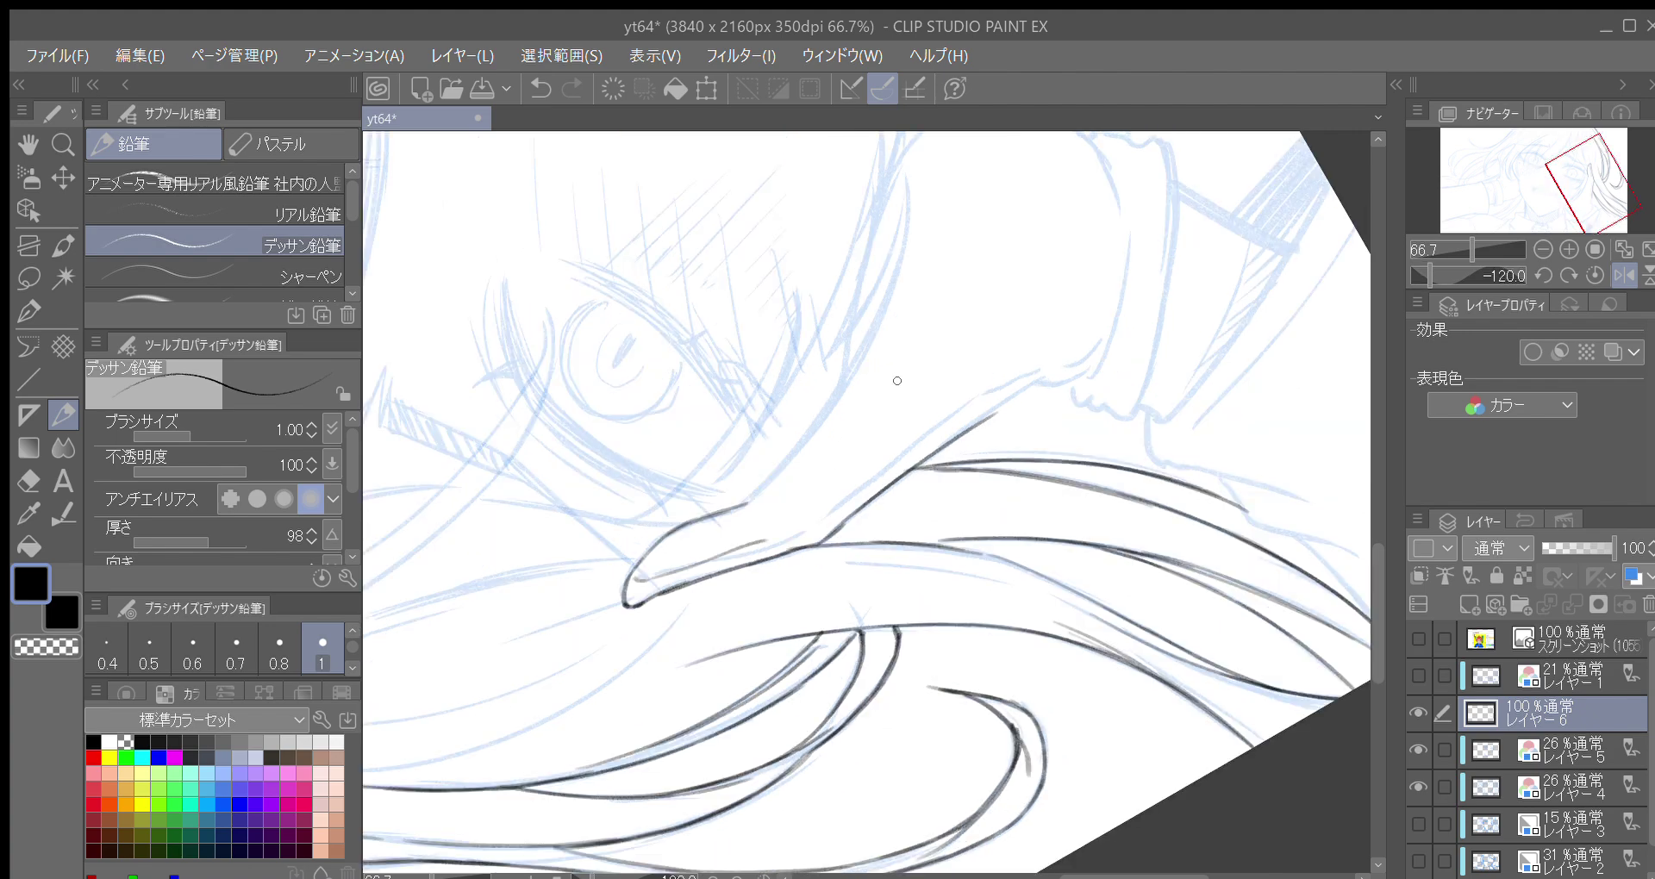
# Extend the hand's outer edge toward the frilled cuff and add the small notch where the finger meets the cheek
pyautogui.press('^')
pyautogui.press('^')
pyautogui.press('^')
pyautogui.press('^')
pyautogui.press('^')
pyautogui.press('^')
pyautogui.press('^')
pyautogui.moveTo(1000, 495); pyautogui.dragTo(811, 632)
pyautogui.press('^')
pyautogui.press('^')
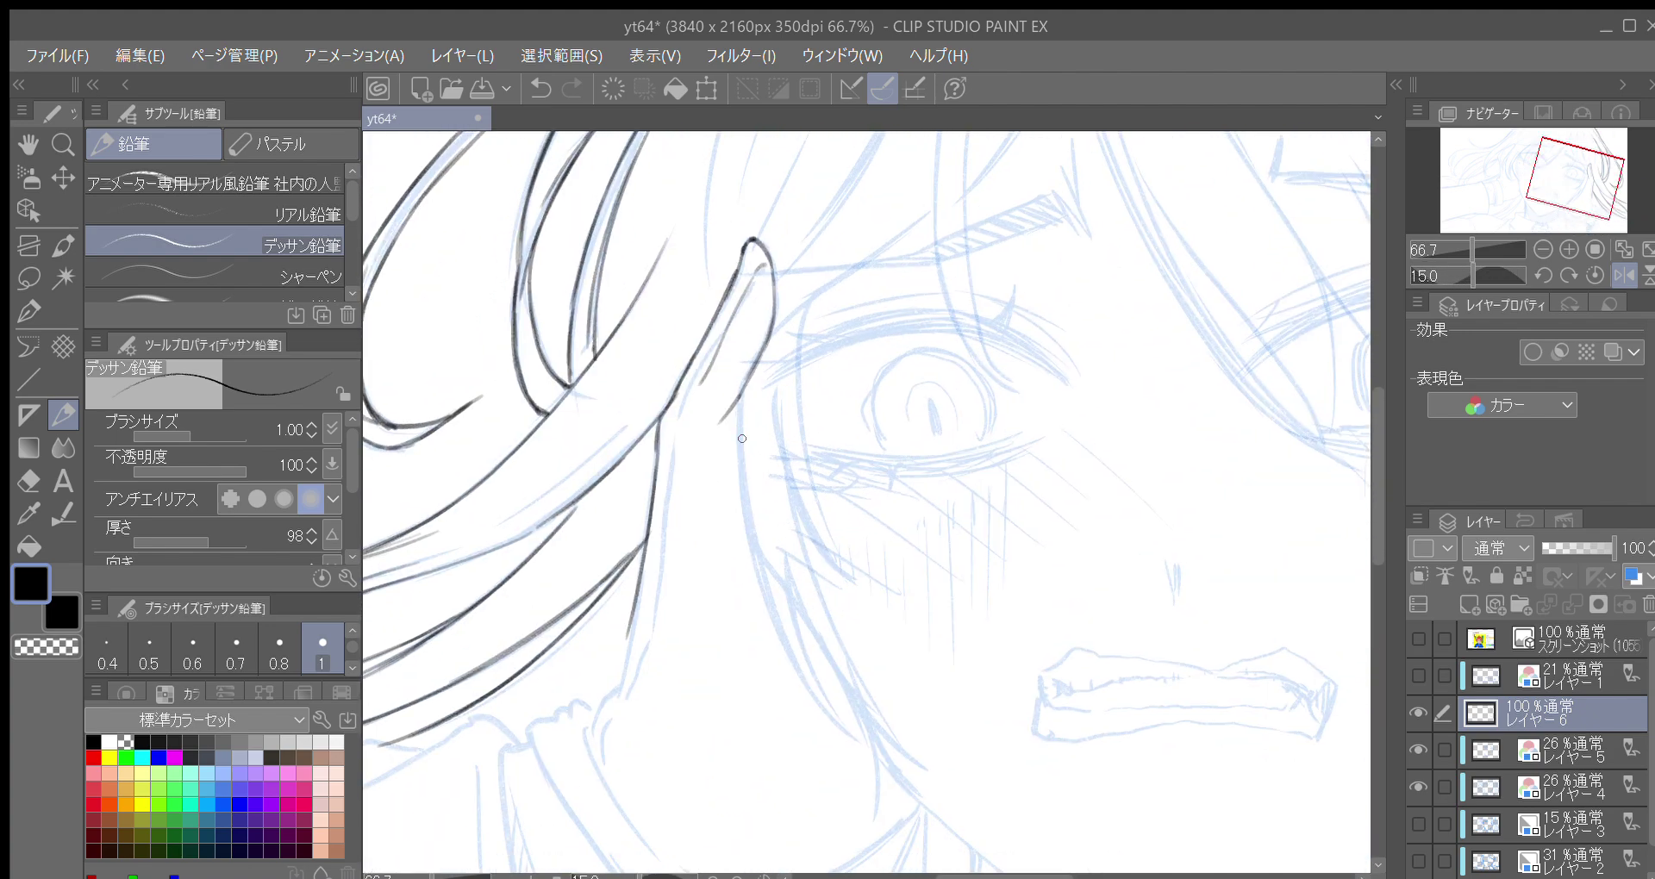
pyautogui.moveTo(688, 629)
pyautogui.mouseDown()
pyautogui.moveTo(794, 447)
pyautogui.moveTo(726, 483)
pyautogui.moveTo(690, 593)
pyautogui.mouseUp()
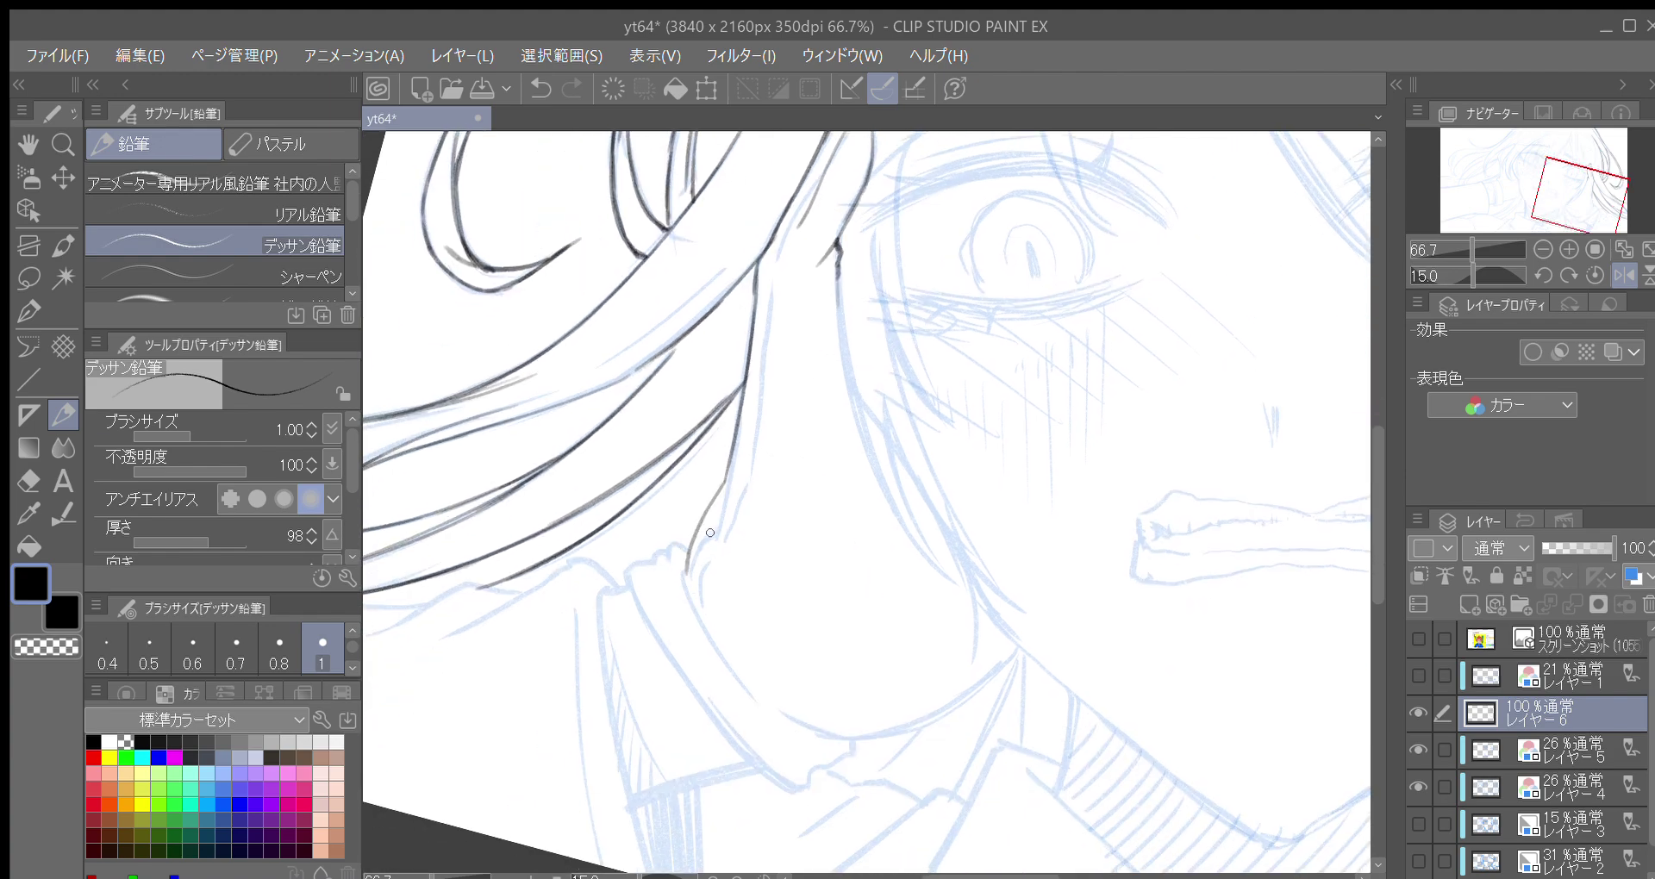
pyautogui.press('^')
pyautogui.press('^')
pyautogui.press('^')
pyautogui.press('^')
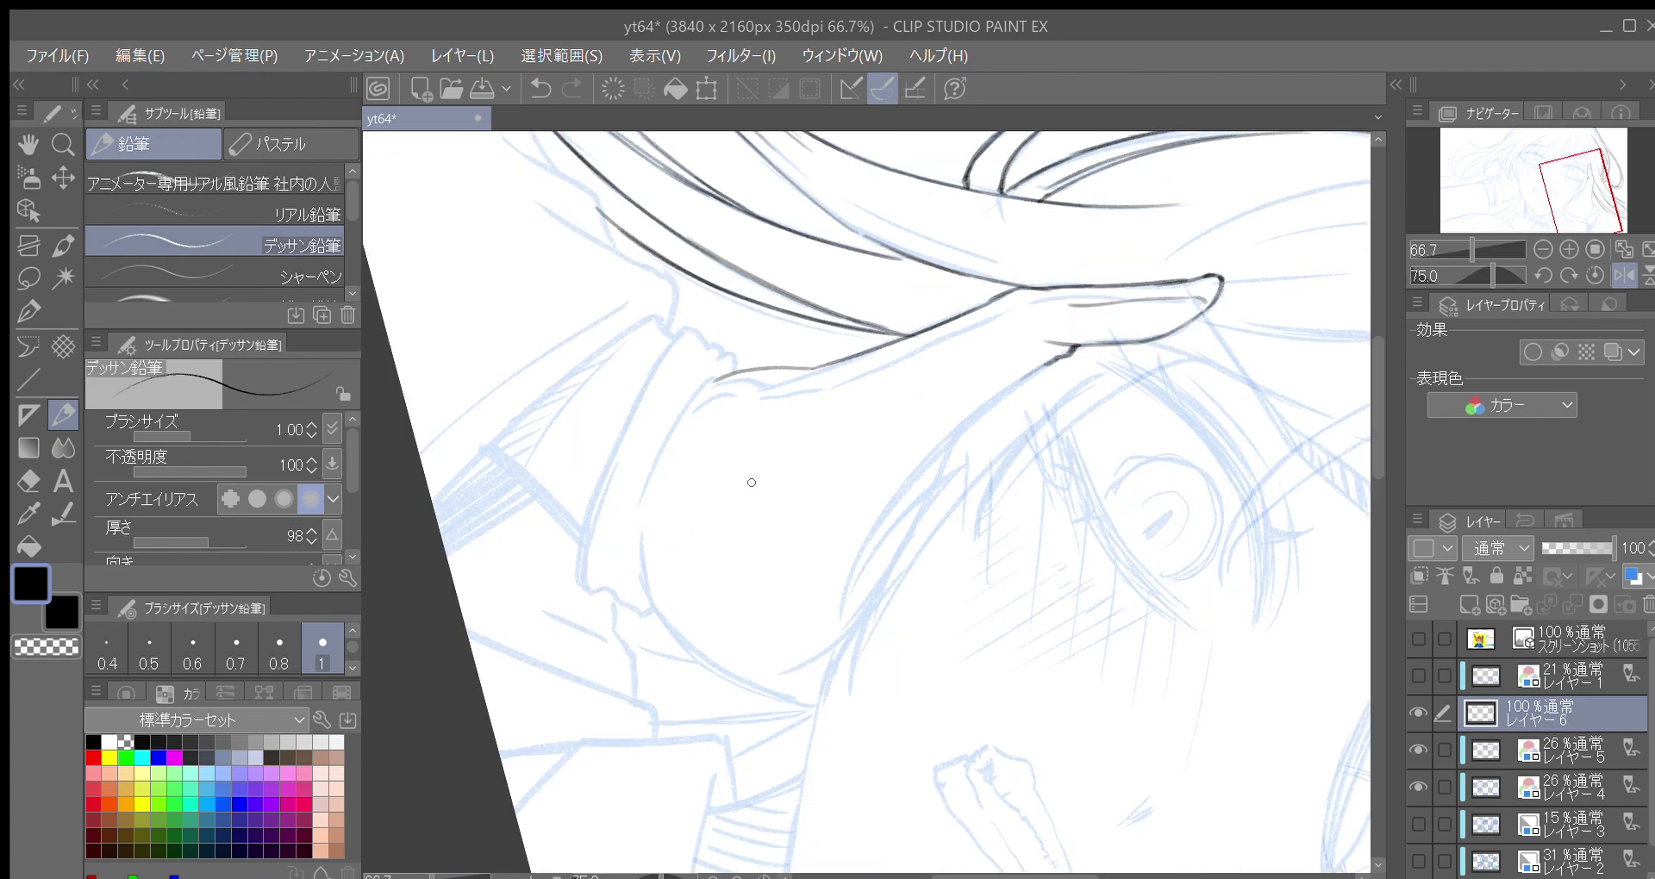
pyautogui.moveTo(696, 473); pyautogui.dragTo(692, 489)
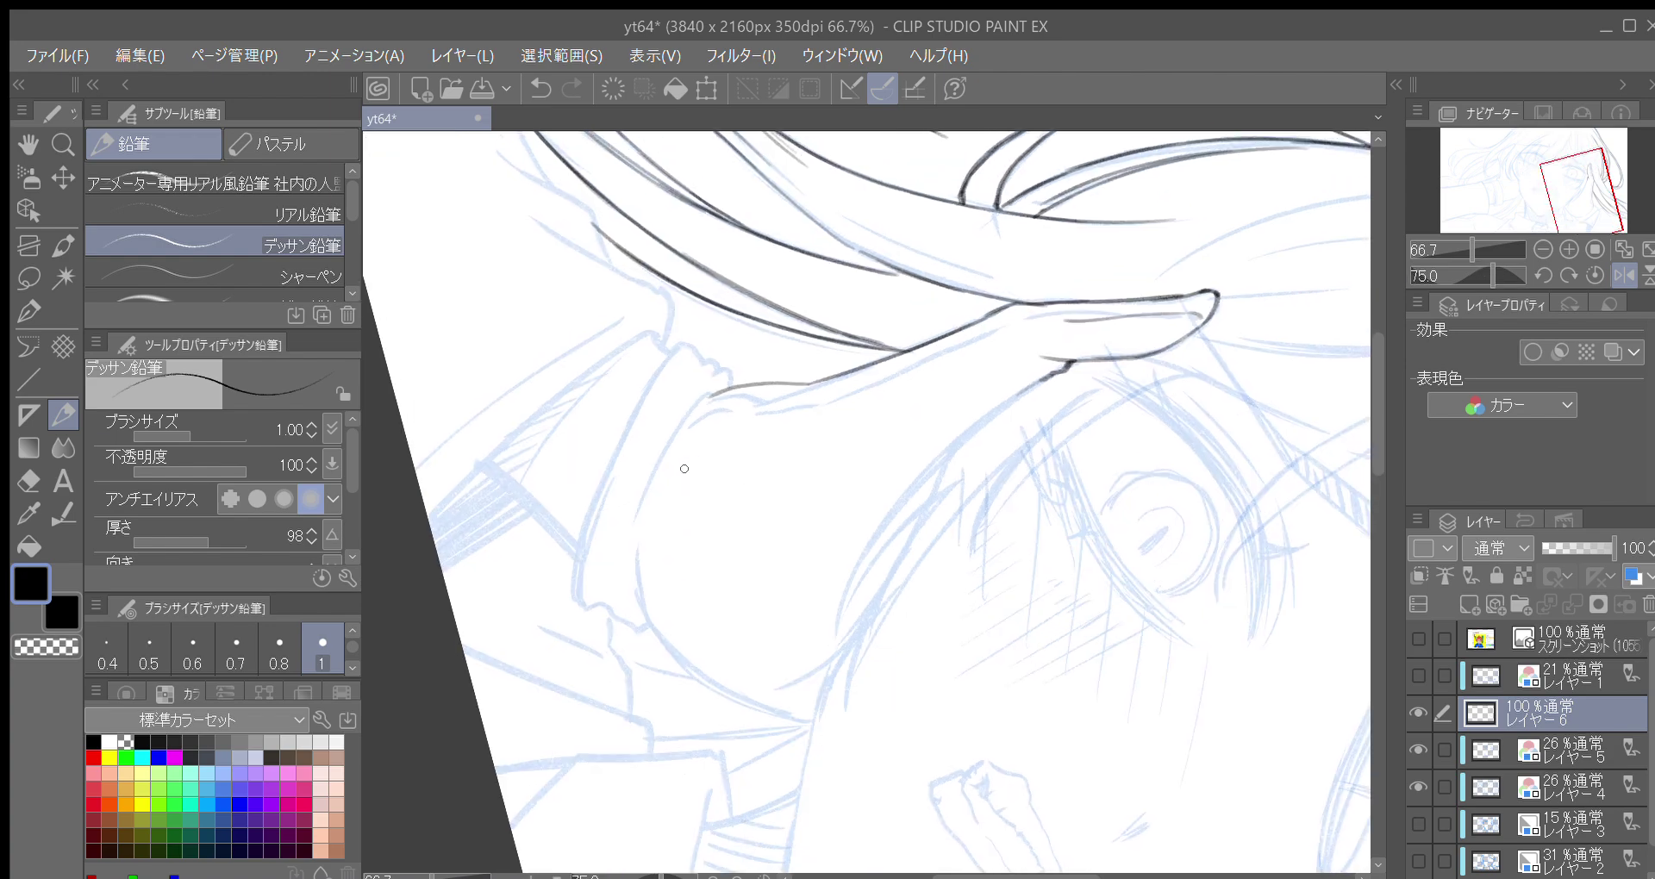
# Draw the cuff's inner line, outer line and lower end over the sketch, redoing the first stroke
pyautogui.moveTo(632, 607); pyautogui.dragTo(658, 465)
pyautogui.hotkey('ctrl', 'z')
pyautogui.moveTo(631, 607)
pyautogui.mouseDown()
pyautogui.moveTo(671, 439)
pyautogui.moveTo(657, 474)
pyautogui.moveTo(662, 455)
pyautogui.moveTo(715, 388)
pyautogui.mouseUp()
pyautogui.moveTo(582, 547)
pyautogui.mouseDown()
pyautogui.moveTo(593, 596)
pyautogui.moveTo(582, 568)
pyautogui.moveTo(582, 582)
pyautogui.moveTo(650, 622)
pyautogui.mouseUp()
pyautogui.moveTo(583, 575)
pyautogui.mouseDown()
pyautogui.moveTo(606, 471)
pyautogui.moveTo(656, 379)
pyautogui.mouseUp()
pyautogui.moveTo(587, 525); pyautogui.dragTo(679, 356)
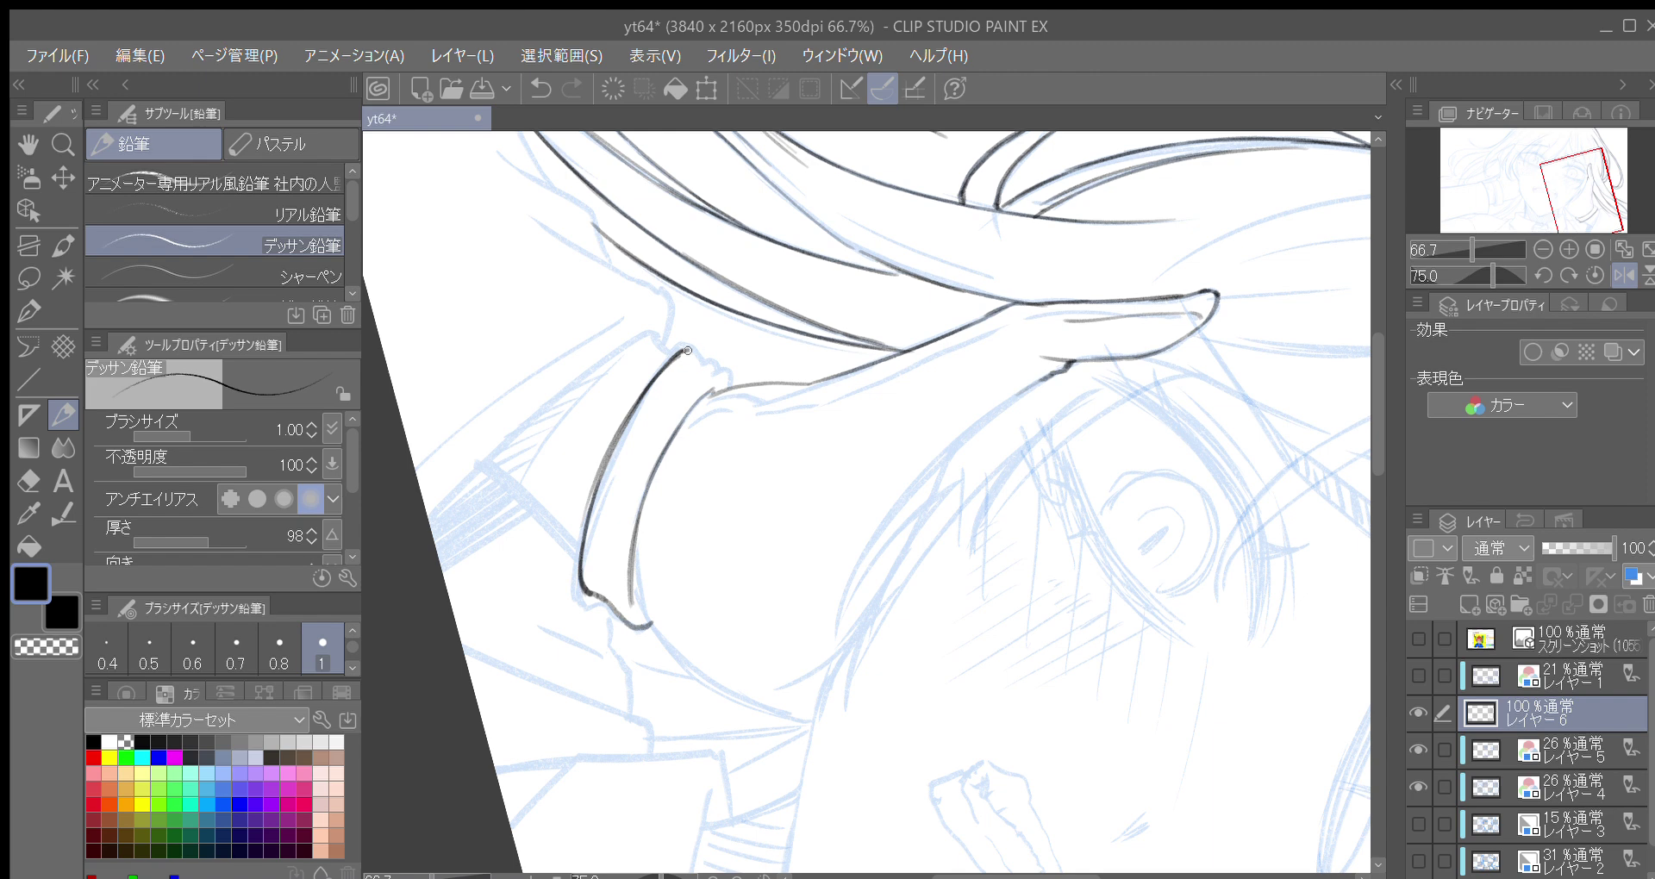
# Close the cuff's frilled ends and draw the palm's lower curve from the cuff to the jaw
pyautogui.moveTo(712, 371); pyautogui.dragTo(736, 384)
pyautogui.moveTo(636, 588); pyautogui.dragTo(668, 649)
pyautogui.press('^')
pyautogui.press('^')
pyautogui.press('^')
pyautogui.moveTo(631, 432)
pyautogui.mouseDown()
pyautogui.moveTo(624, 509)
pyautogui.moveTo(627, 449)
pyautogui.moveTo(643, 561)
pyautogui.moveTo(628, 500)
pyautogui.moveTo(674, 617)
pyautogui.mouseUp()
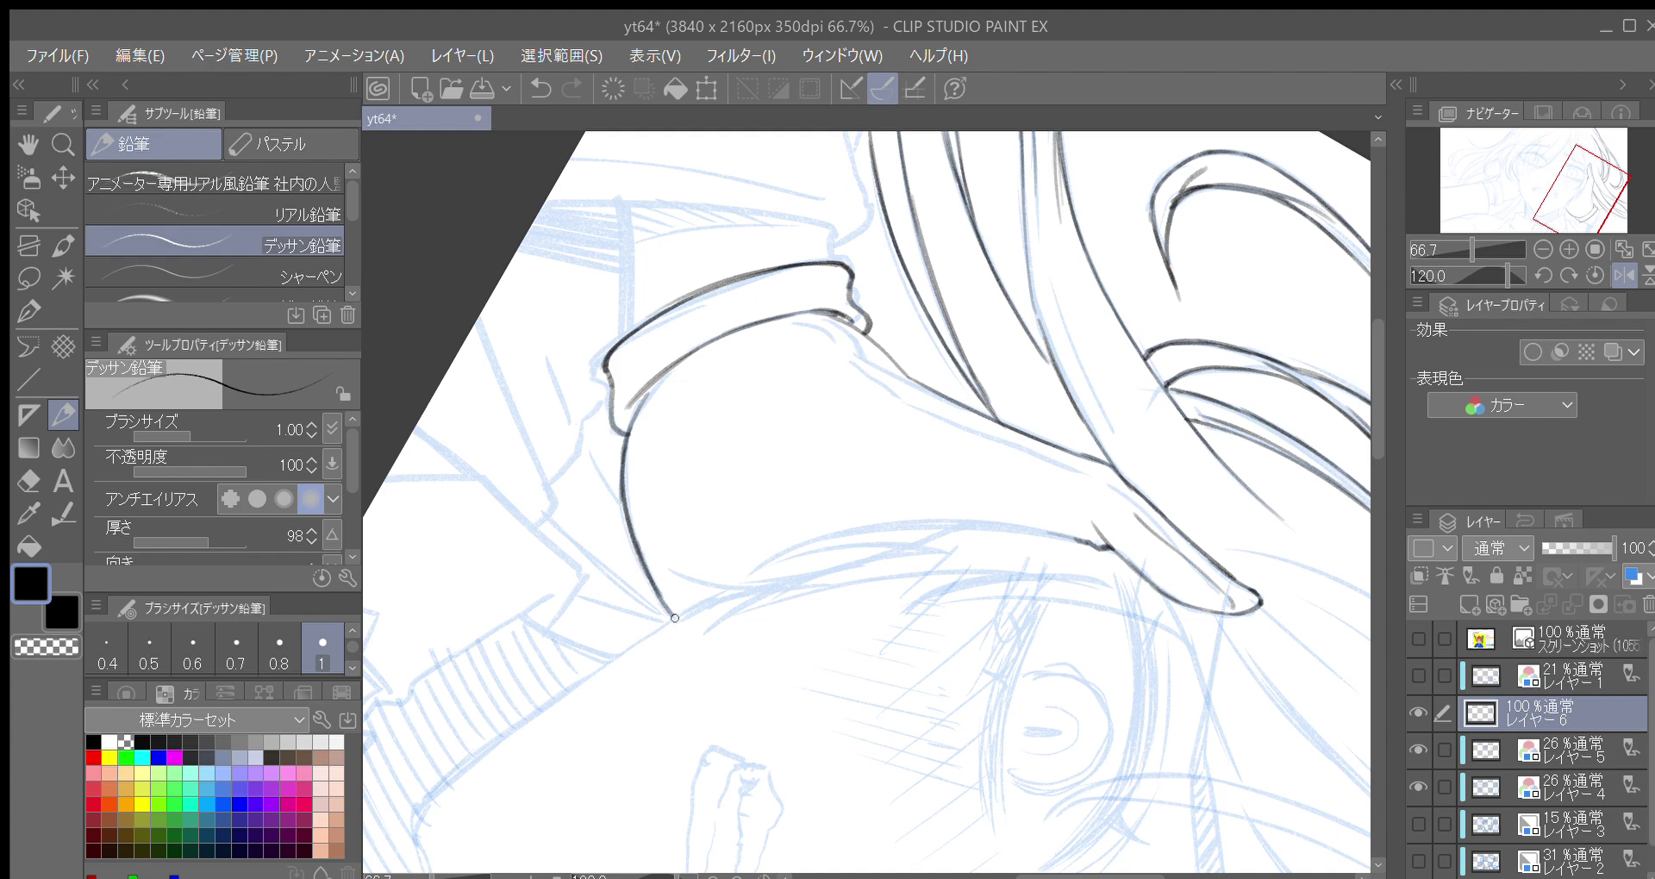
# Draw the contour lines along the hand between the cuff and the base of the finger
pyautogui.moveTo(642, 565)
pyautogui.mouseDown()
pyautogui.moveTo(625, 431)
pyautogui.moveTo(651, 398)
pyautogui.mouseUp()
pyautogui.press('-')
pyautogui.press('-')
pyautogui.press('-')
pyautogui.press('-')
pyautogui.press('-')
pyautogui.press('-')
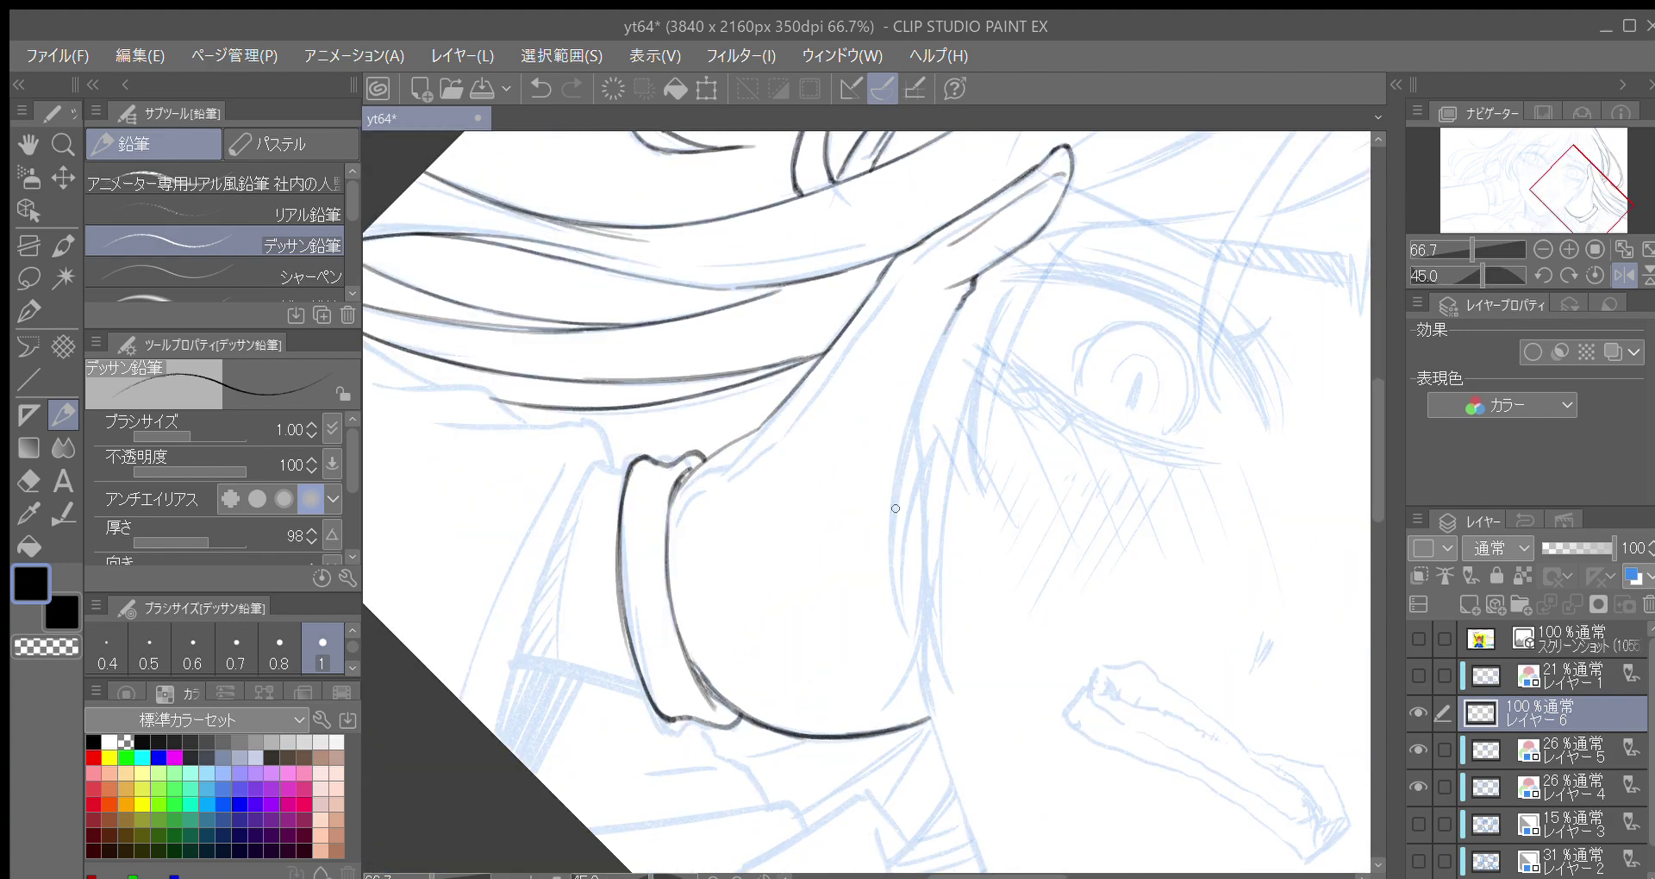
pyautogui.moveTo(769, 527)
pyautogui.mouseDown()
pyautogui.moveTo(762, 426)
pyautogui.moveTo(673, 518)
pyautogui.moveTo(700, 476)
pyautogui.mouseUp()
pyautogui.moveTo(730, 405)
pyautogui.mouseDown()
pyautogui.moveTo(709, 489)
pyautogui.moveTo(683, 510)
pyautogui.mouseUp()
pyautogui.moveTo(663, 571); pyautogui.dragTo(747, 377)
pyautogui.moveTo(786, 476)
pyautogui.mouseDown()
pyautogui.moveTo(794, 366)
pyautogui.moveTo(757, 406)
pyautogui.moveTo(925, 203)
pyautogui.mouseUp()
# Draw a short curved line below the jaw, just inside the end of the palm's lower curve
pyautogui.press('-')
pyautogui.press('-')
pyautogui.press('-')
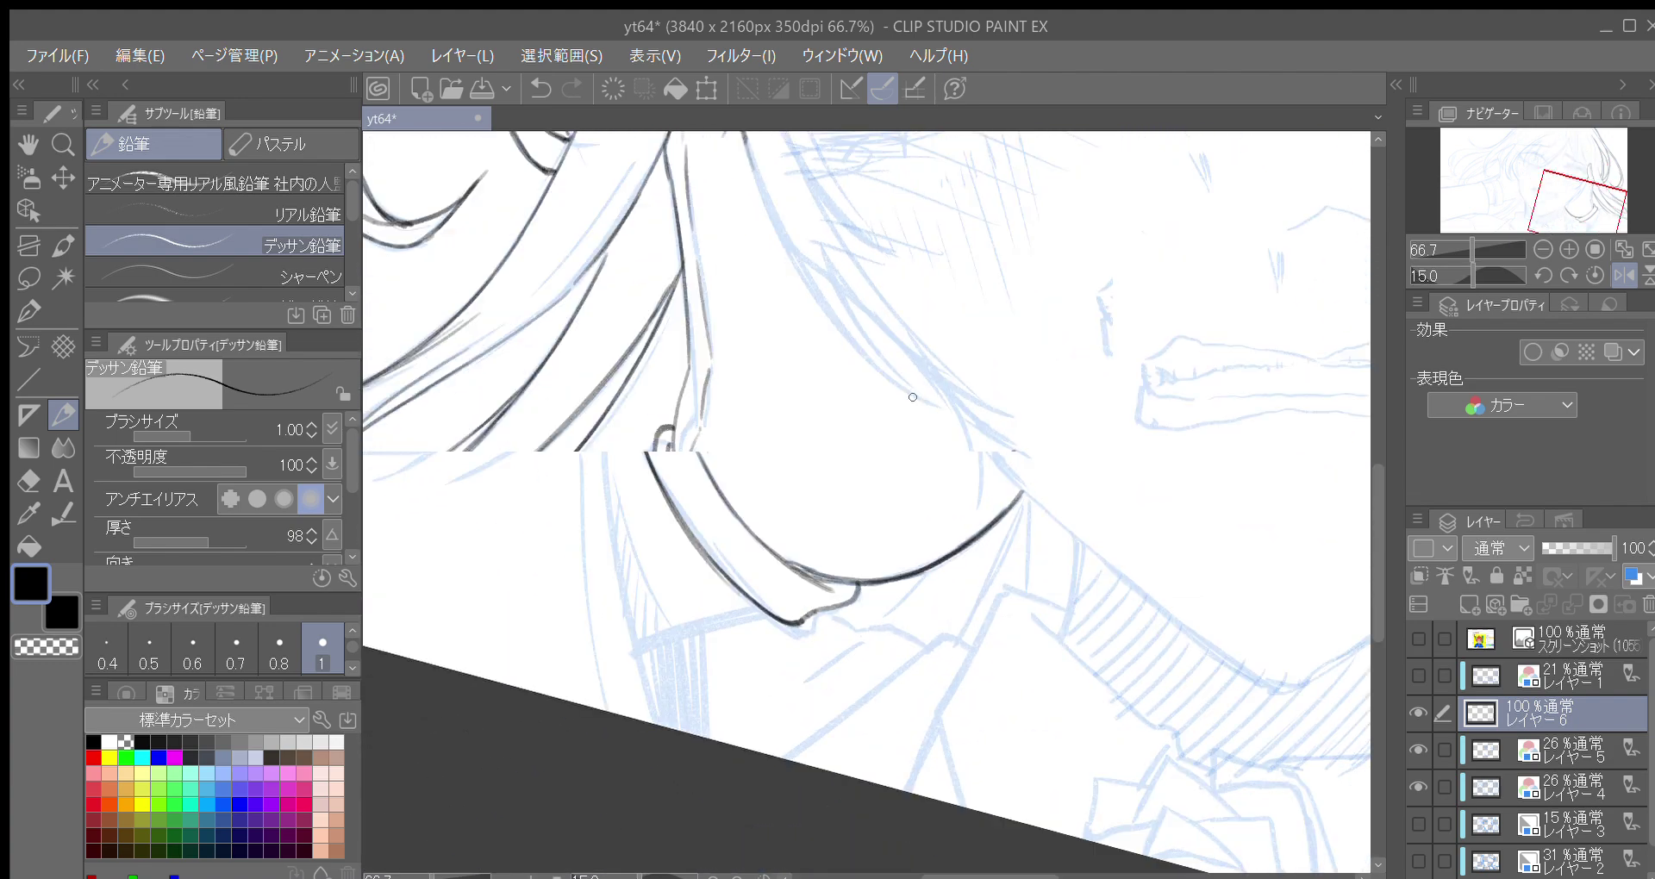
pyautogui.moveTo(935, 345)
pyautogui.mouseDown()
pyautogui.moveTo(847, 430)
pyautogui.moveTo(859, 542)
pyautogui.mouseUp()
pyautogui.press('^')
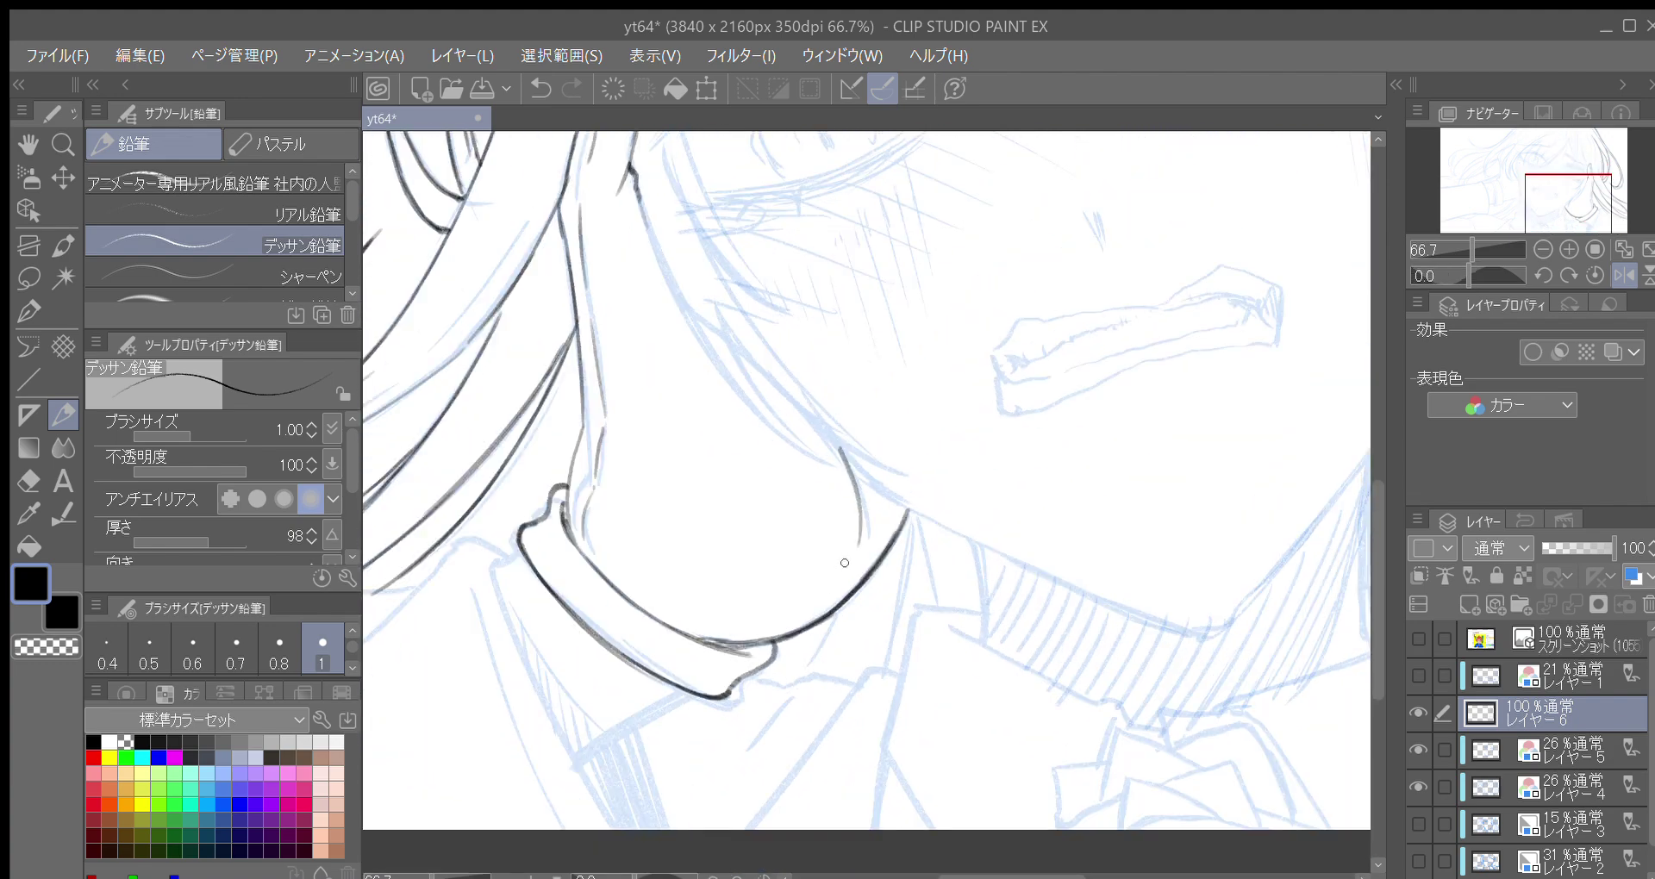
# Go over the short curved line below the jaw again, just inside the end of the palm's lower curve
pyautogui.press('-')
pyautogui.press('-')
pyautogui.press('-')
pyautogui.press('-')
pyautogui.press('-')
pyautogui.press('-')
pyautogui.press('-')
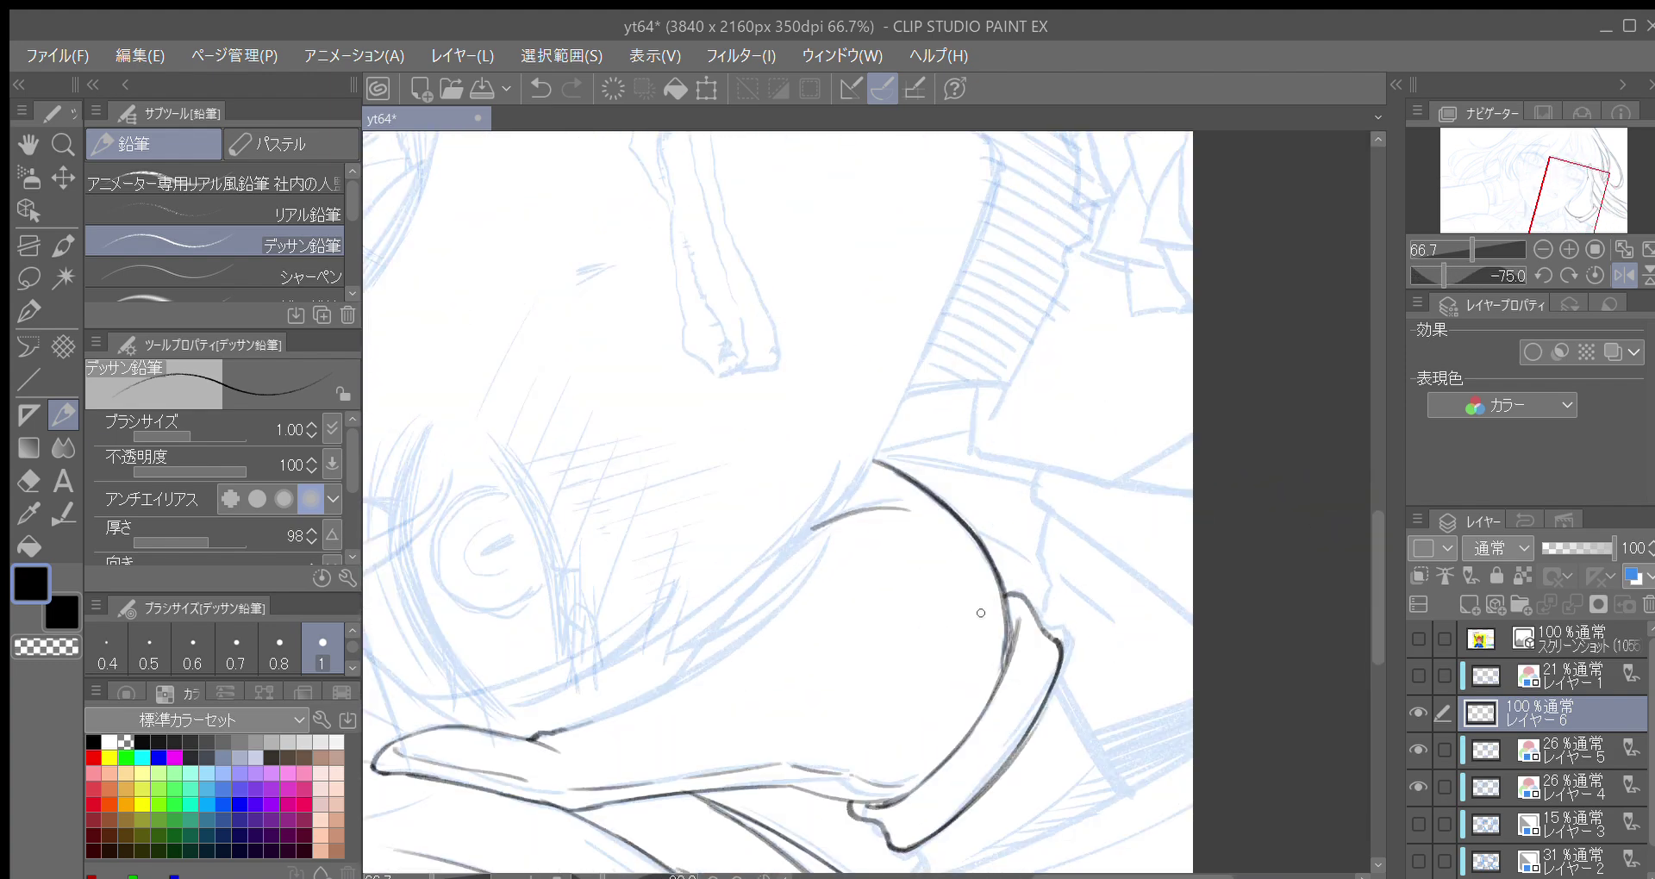
pyautogui.moveTo(980, 611); pyautogui.dragTo(763, 483)
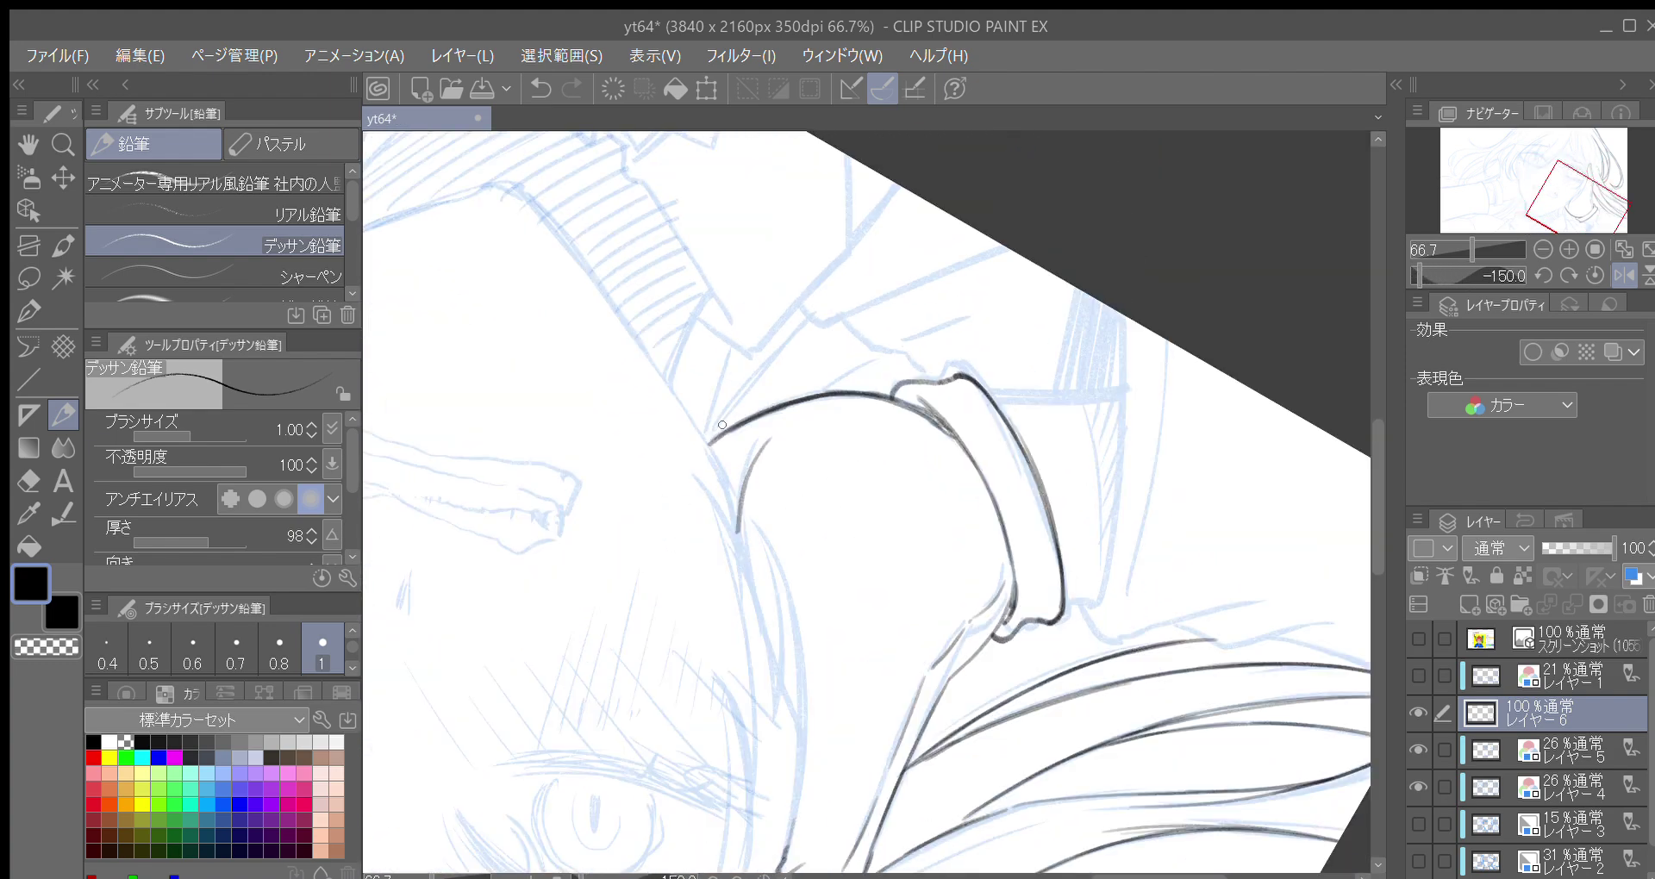
pyautogui.moveTo(738, 562); pyautogui.dragTo(759, 441)
# Draw the straight sleeve line running outward from the lower end of the cuff, strengthening it with repeated strokes
pyautogui.press('-')
pyautogui.press('-')
pyautogui.press('-')
pyautogui.press('-')
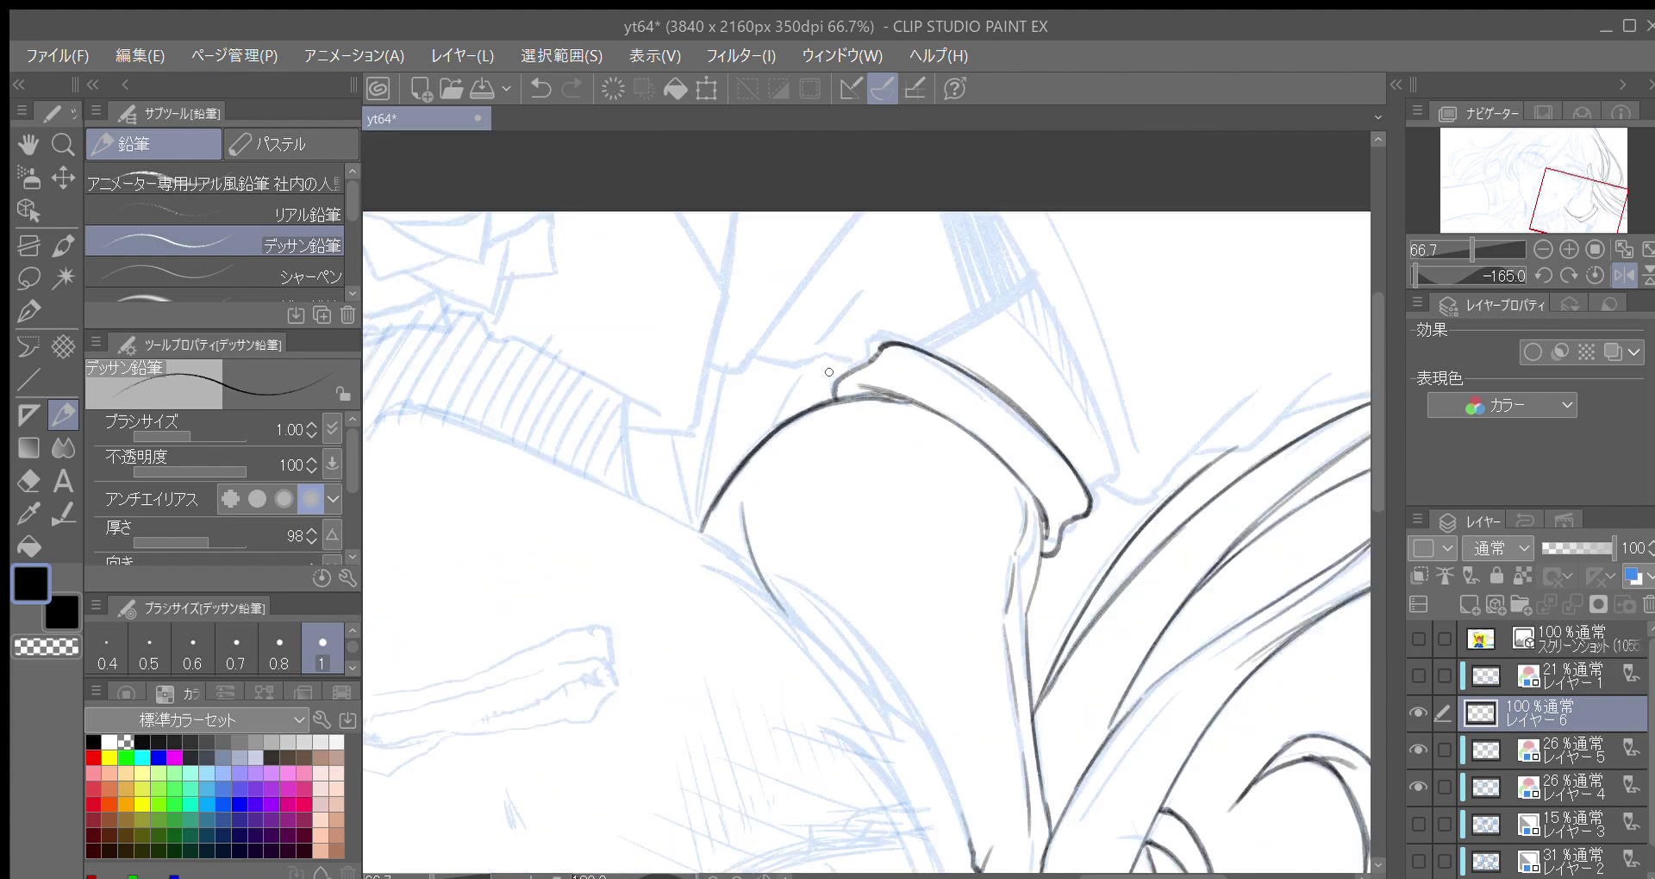
pyautogui.moveTo(915, 503)
pyautogui.mouseDown()
pyautogui.moveTo(960, 591)
pyautogui.moveTo(679, 417)
pyautogui.moveTo(682, 528)
pyautogui.mouseUp()
pyautogui.moveTo(648, 421); pyautogui.dragTo(681, 528)
pyautogui.moveTo(643, 409); pyautogui.dragTo(679, 533)
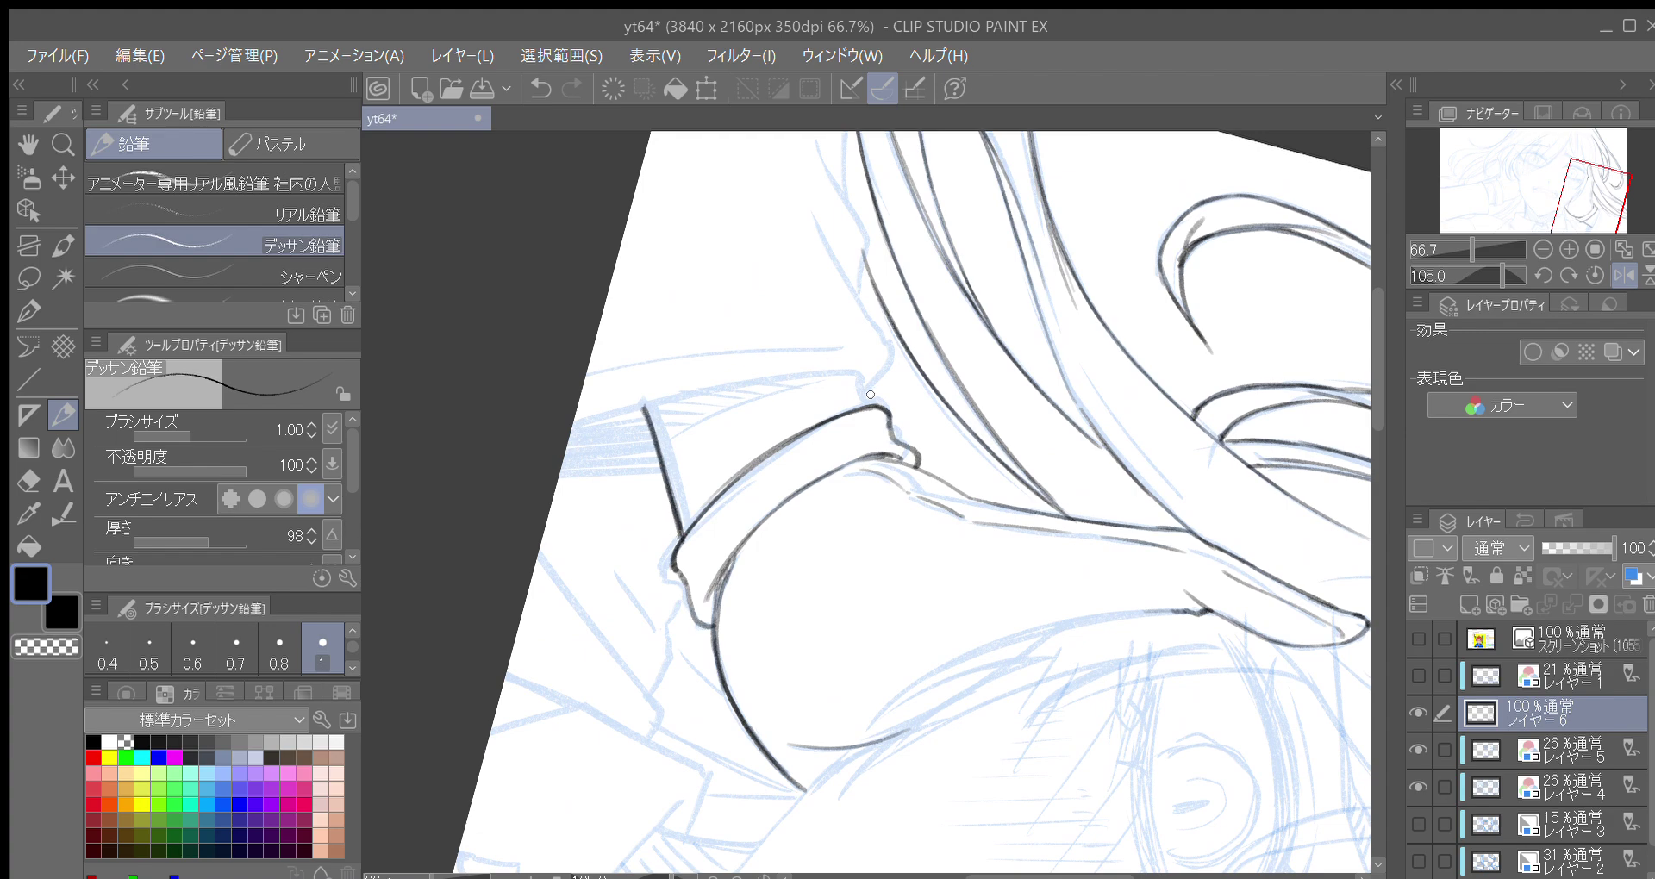
# Draw the short line at the cuff's upper end and the sleeve's long outer edge down to the page border
pyautogui.moveTo(862, 385); pyautogui.dragTo(870, 406)
pyautogui.press('-')
pyautogui.press('-')
pyautogui.press('-')
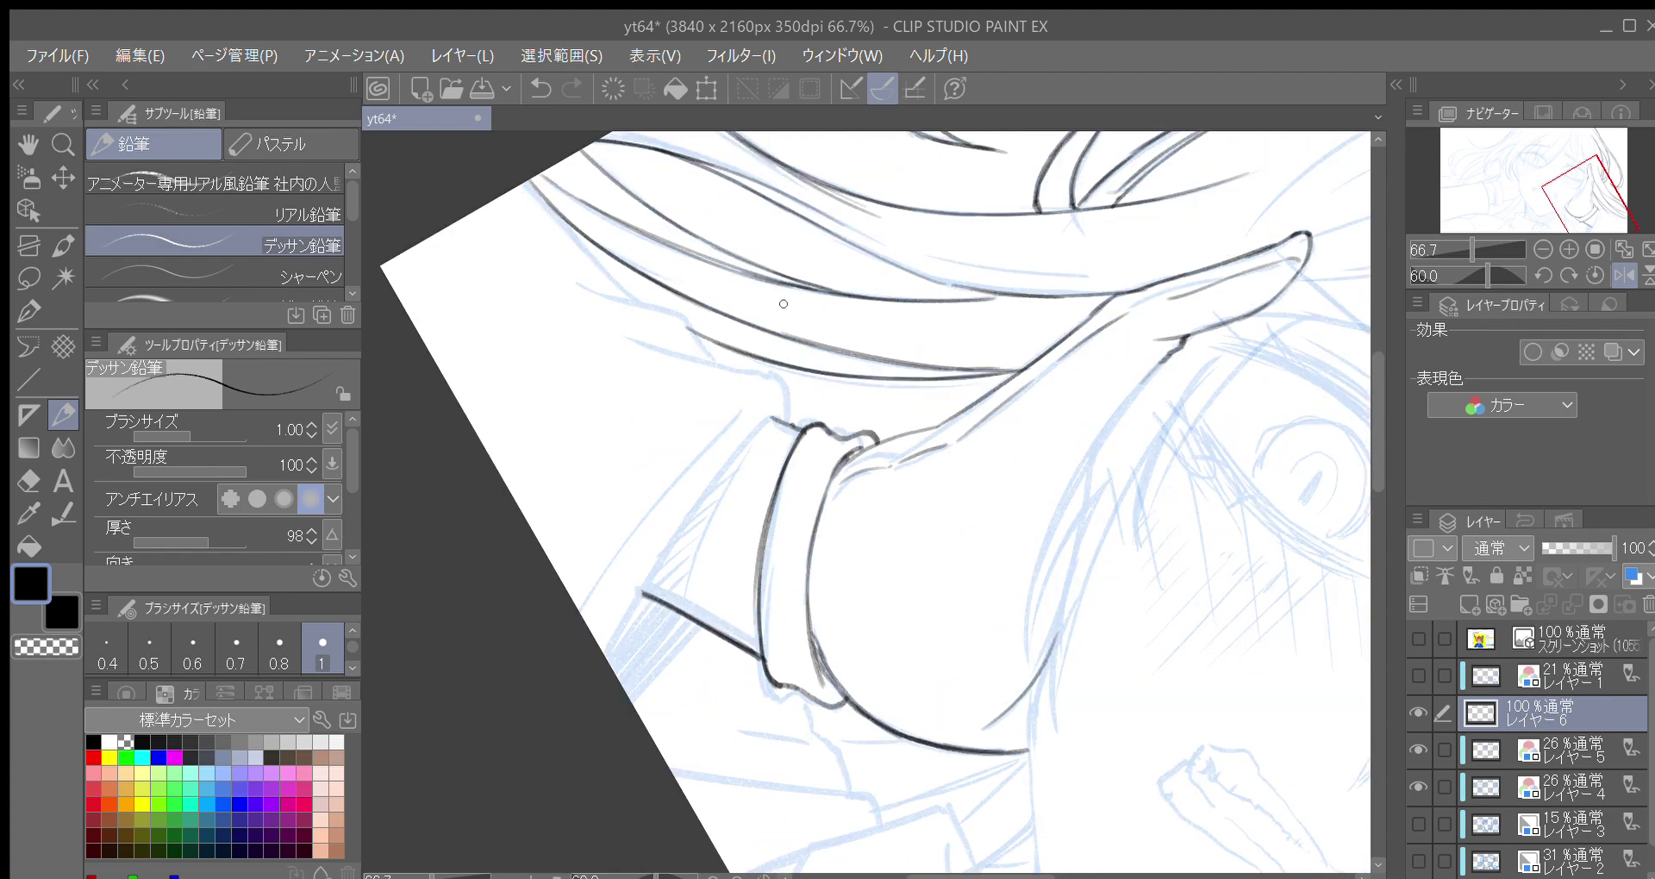
pyautogui.moveTo(768, 421)
pyautogui.mouseDown()
pyautogui.moveTo(605, 658)
pyautogui.moveTo(775, 416)
pyautogui.mouseUp()
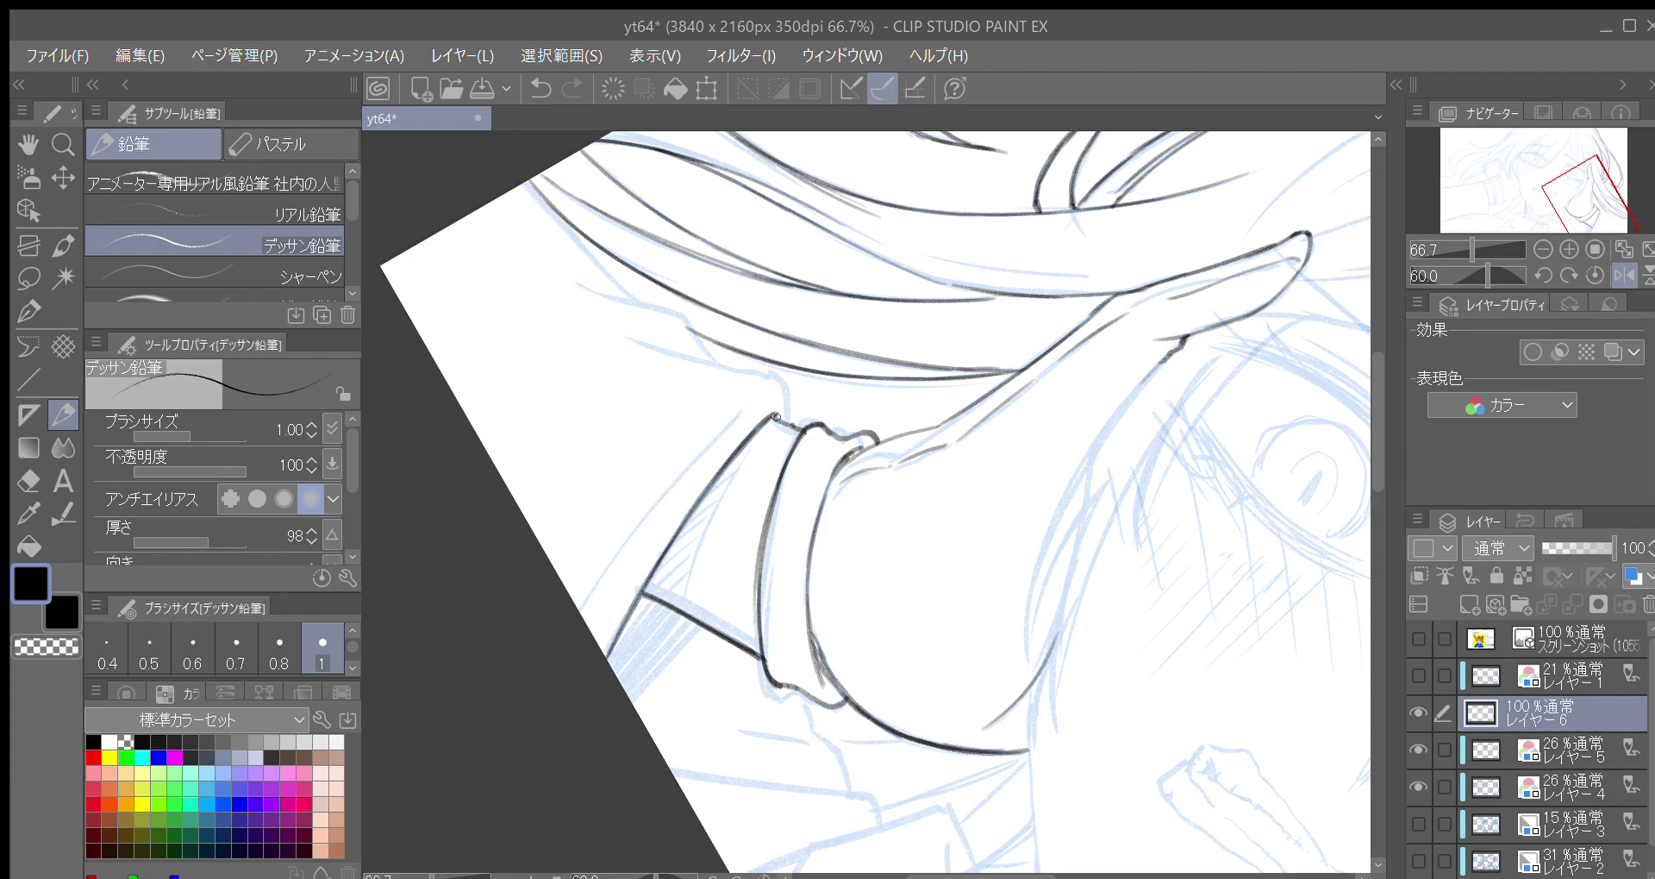
# Draw the short line from the sleeve's upper corner toward the hair strands
pyautogui.press('-')
pyautogui.press('-')
pyautogui.press('-')
pyautogui.press('-')
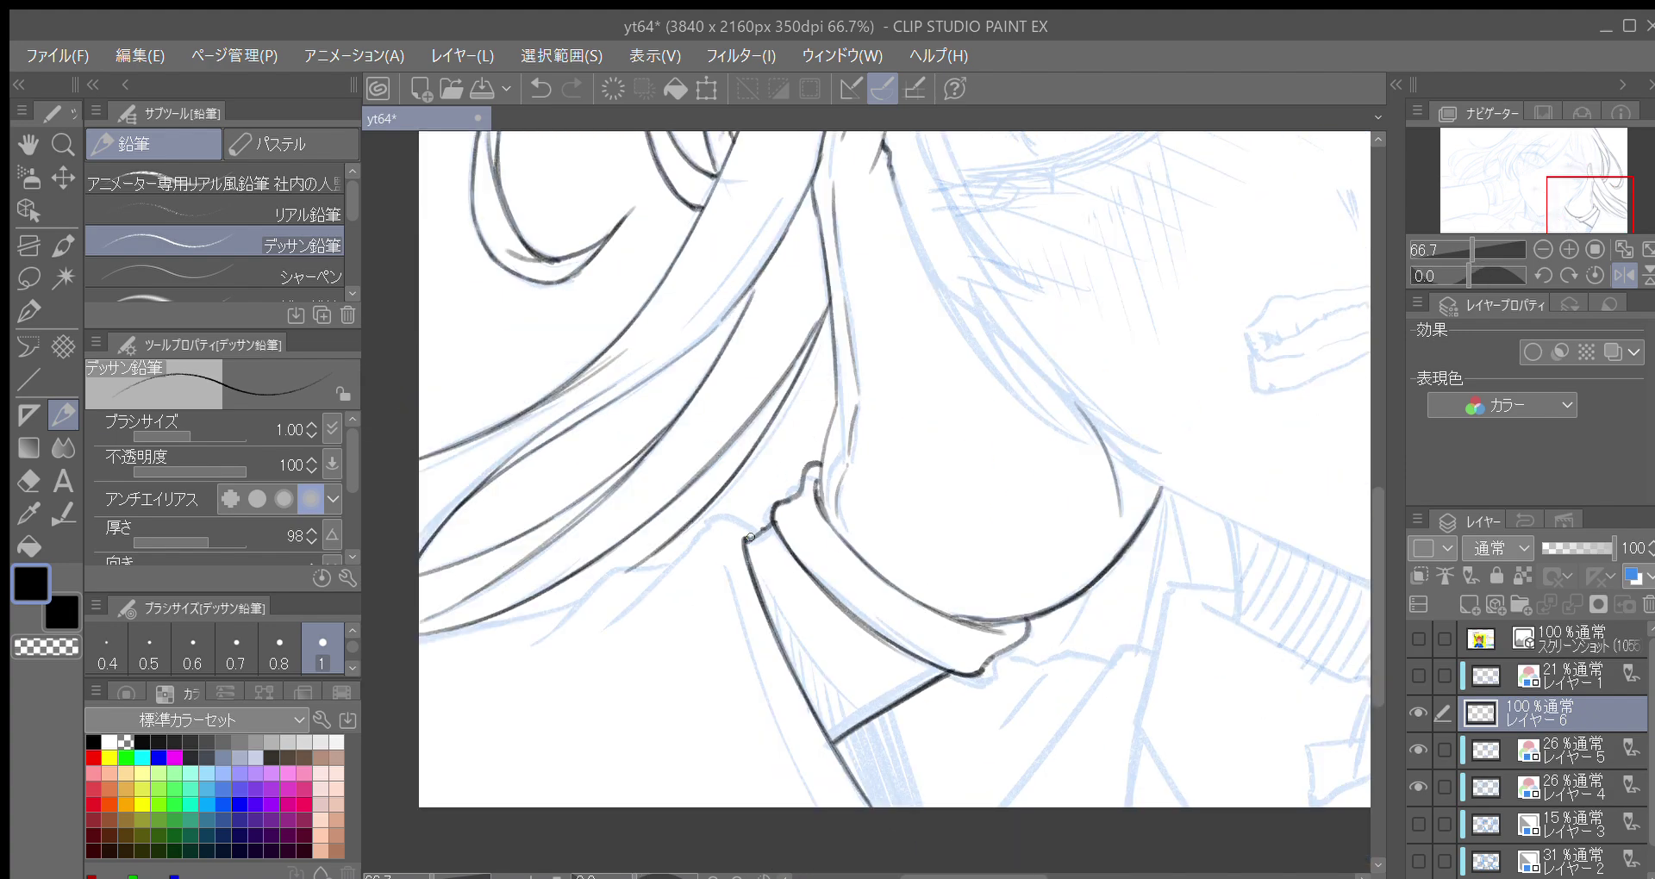
pyautogui.press('-')
pyautogui.press('-')
pyautogui.press('-')
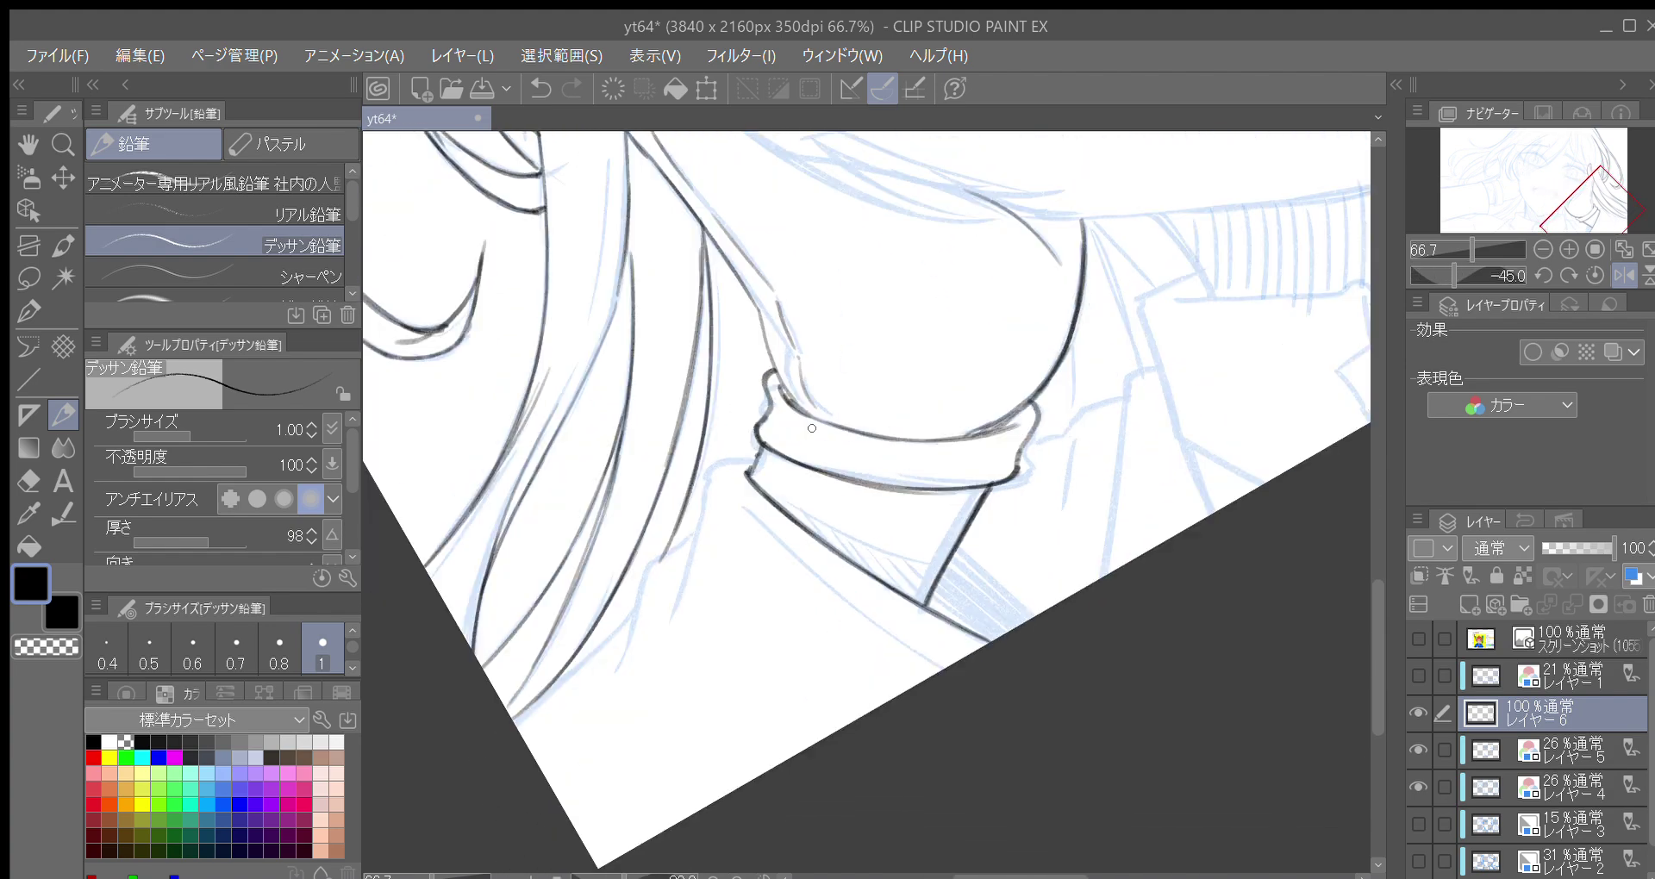
pyautogui.press('^')
pyautogui.press('^')
pyautogui.press('-')
pyautogui.press('-')
pyautogui.press('-')
pyautogui.press('-')
pyautogui.press('-')
pyautogui.press('-')
pyautogui.press('-')
pyautogui.press('-')
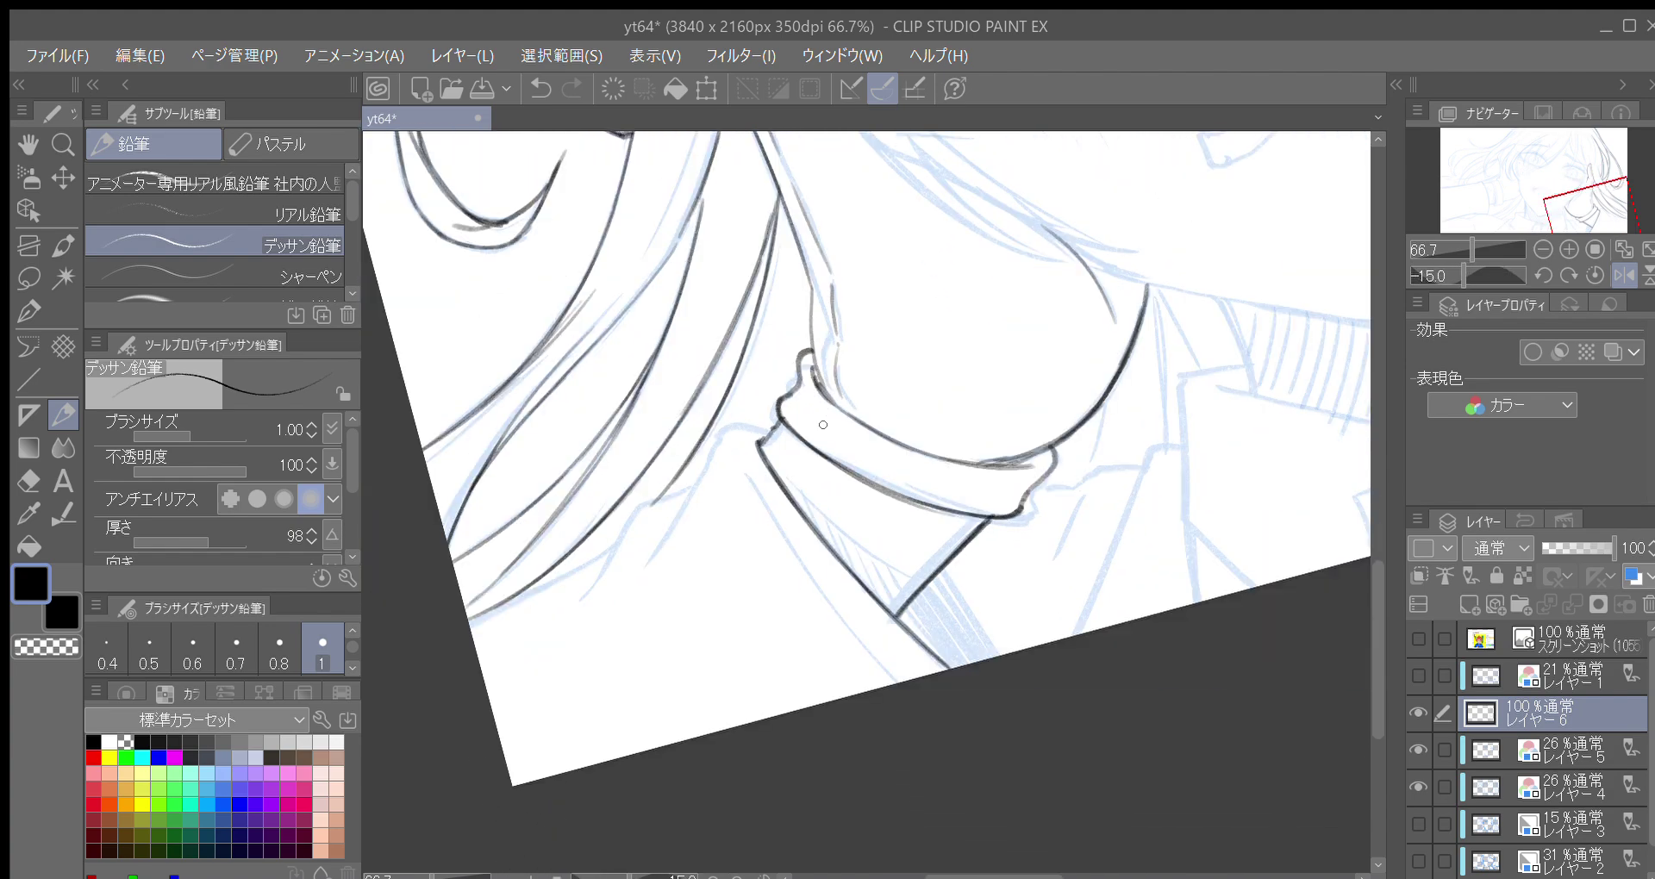
pyautogui.moveTo(776, 490); pyautogui.dragTo(787, 536)
# Draw the jagged clothing outline with its small folds from beside the cuff down to the hair ends at the page border
pyautogui.press('^')
pyautogui.press('^')
pyautogui.press('^')
pyautogui.press('^')
pyautogui.press('^')
pyautogui.press('^')
pyautogui.press('^')
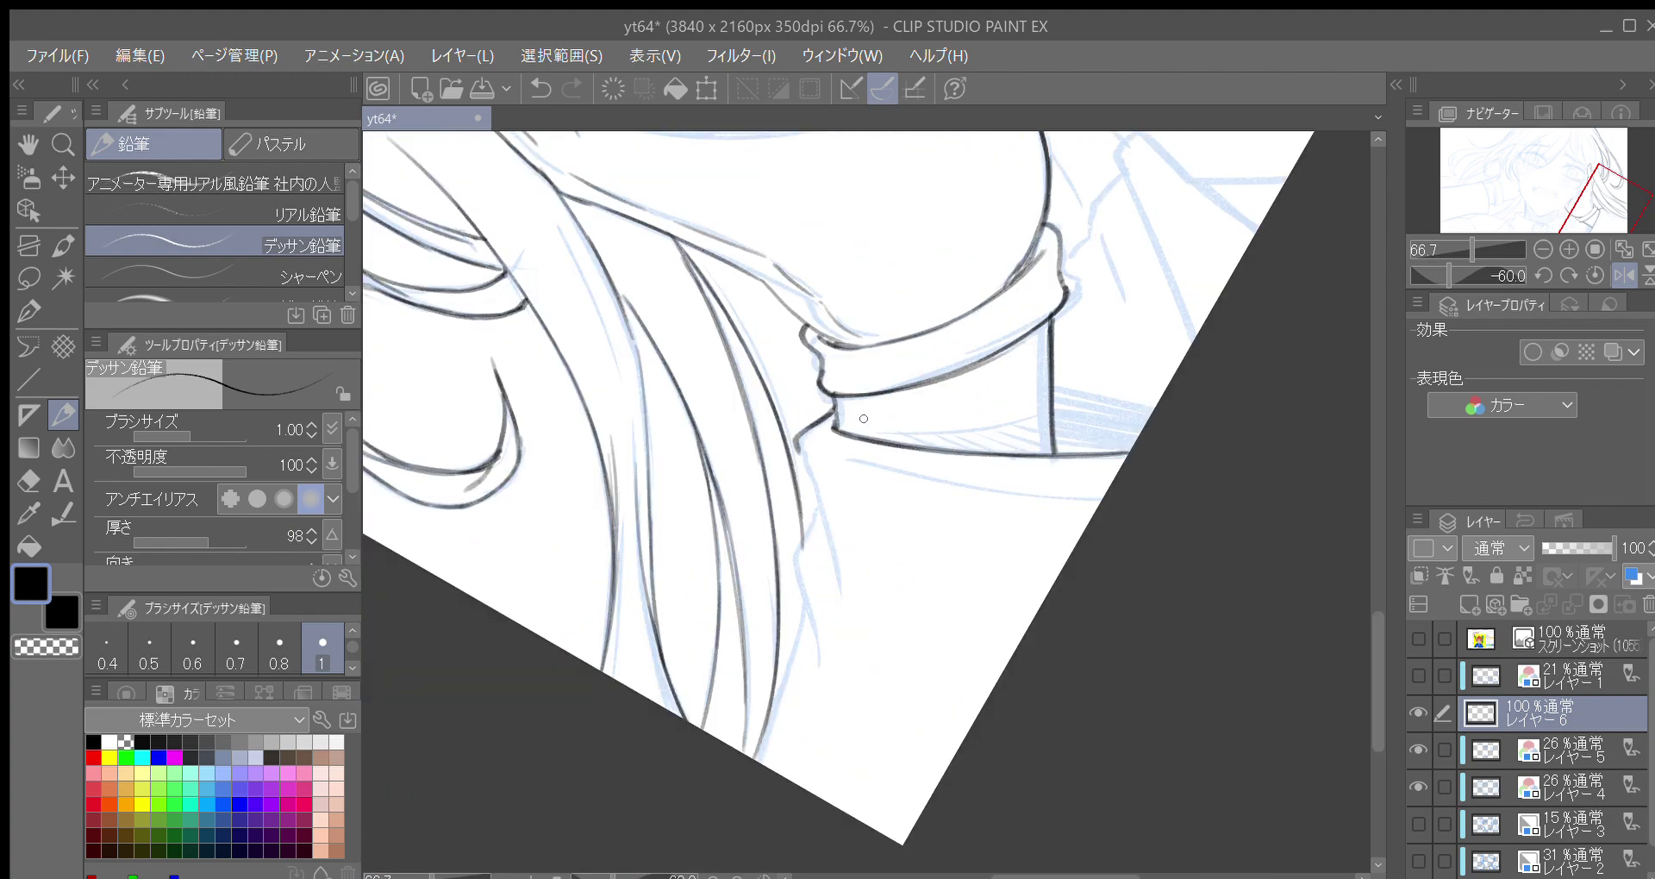
pyautogui.moveTo(819, 428)
pyautogui.mouseDown()
pyautogui.moveTo(748, 544)
pyautogui.moveTo(758, 528)
pyautogui.moveTo(719, 660)
pyautogui.mouseUp()
pyautogui.press('-')
pyautogui.press('-')
pyautogui.moveTo(763, 507)
pyautogui.mouseDown()
pyautogui.moveTo(751, 649)
pyautogui.moveTo(809, 501)
pyautogui.moveTo(731, 553)
pyautogui.mouseUp()
pyautogui.moveTo(779, 477); pyautogui.dragTo(706, 591)
pyautogui.moveTo(741, 538)
pyautogui.mouseDown()
pyautogui.moveTo(701, 588)
pyautogui.moveTo(788, 451)
pyautogui.mouseUp()
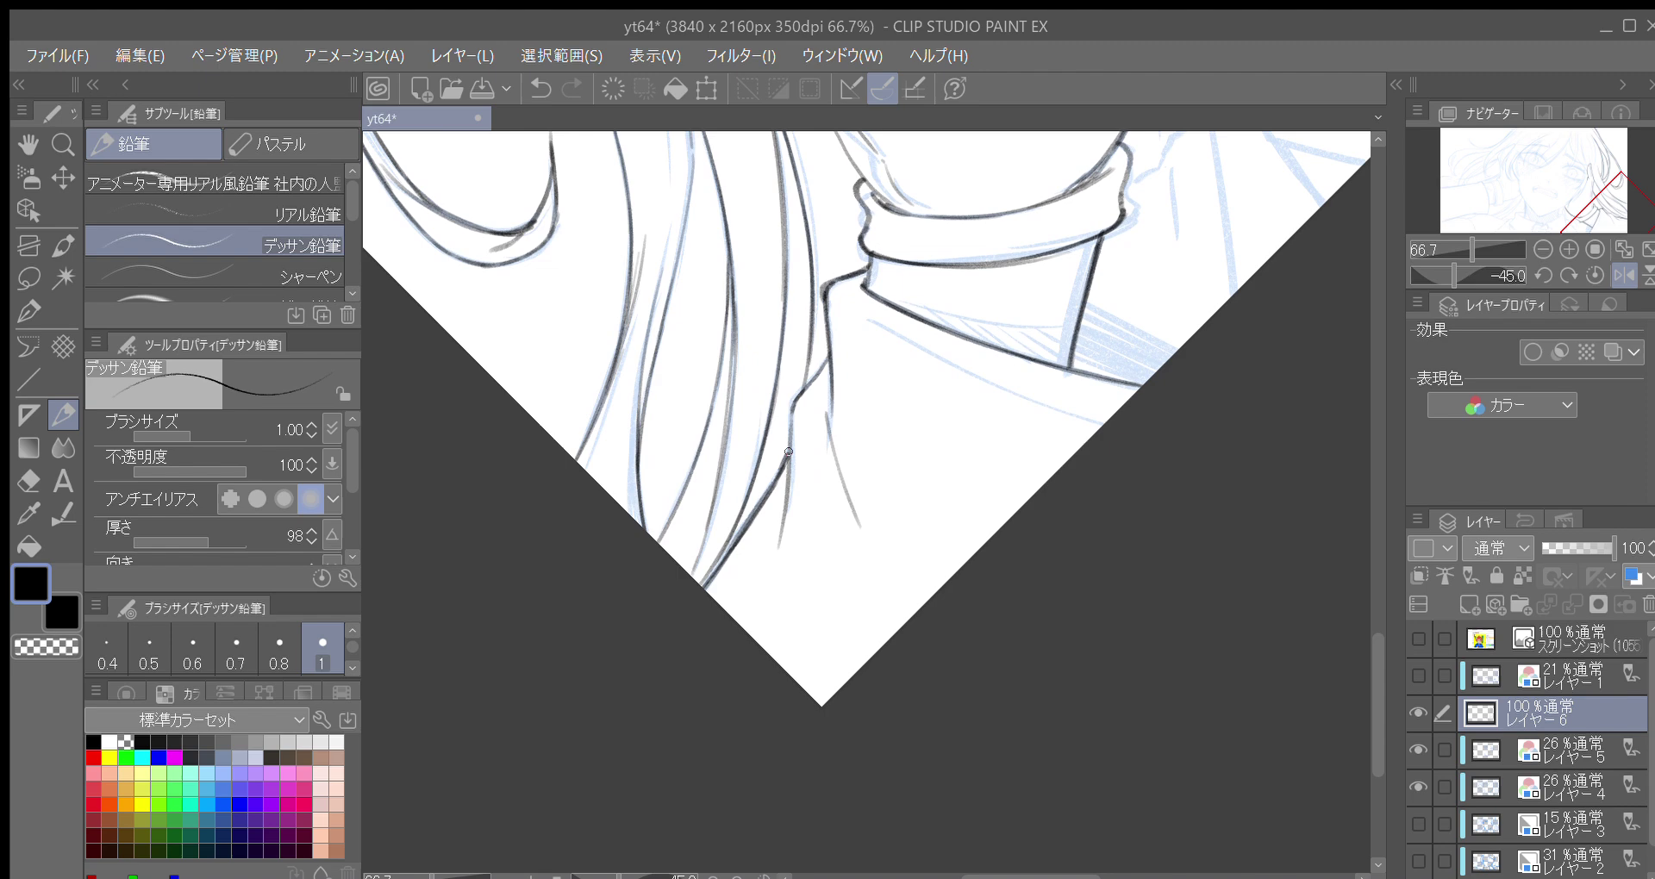
# Draw a long curved fold line alongside the sleeve's outer edge down to the page border
pyautogui.press('^')
pyautogui.moveTo(873, 382)
pyautogui.mouseDown()
pyautogui.moveTo(794, 495)
pyautogui.moveTo(776, 488)
pyautogui.mouseUp()
pyautogui.press('^')
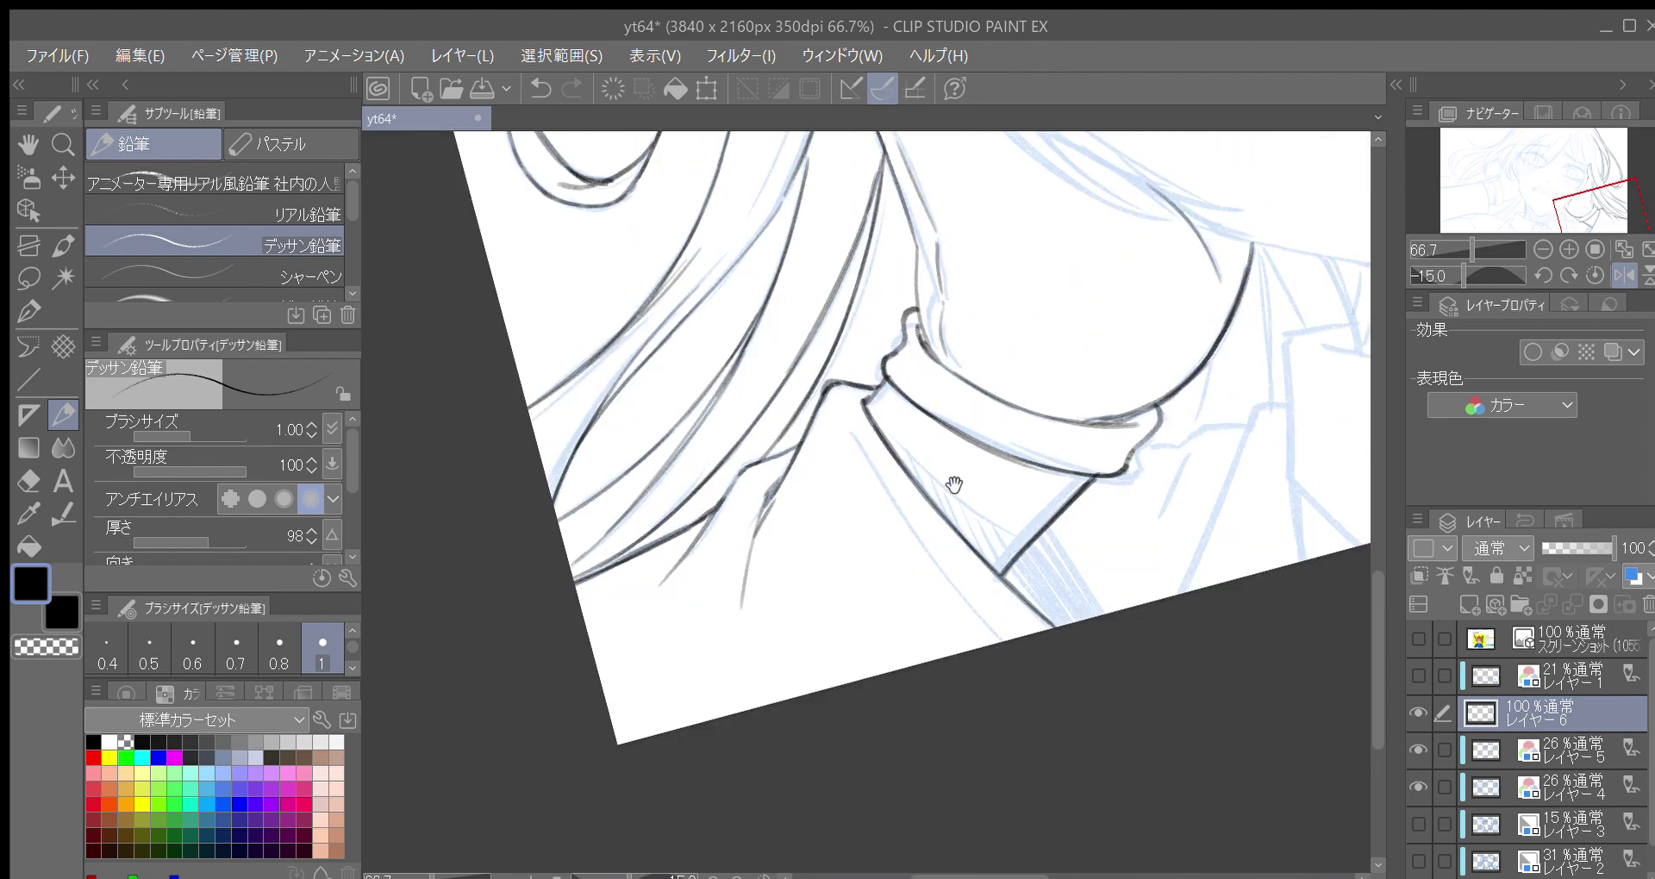
pyautogui.moveTo(954, 484); pyautogui.dragTo(949, 473)
pyautogui.press('^')
pyautogui.press('^')
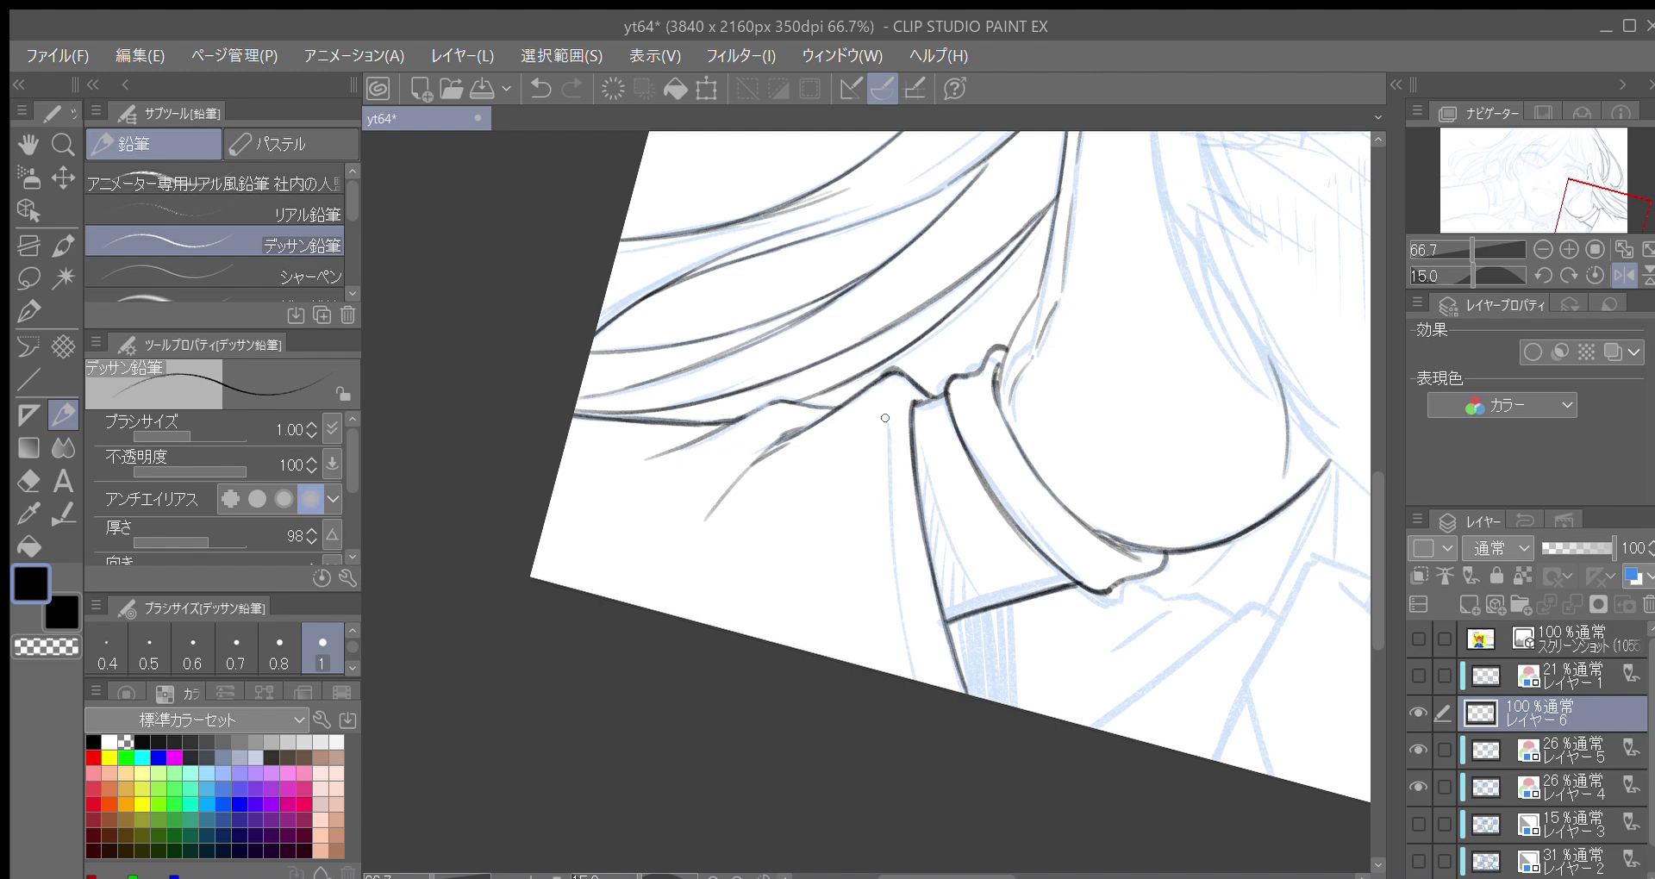
pyautogui.moveTo(884, 418); pyautogui.dragTo(920, 682)
# Draw the lines bordering the hatched strip between the sleeve's cross line and the page border
pyautogui.press('-')
pyautogui.press('-')
pyautogui.moveTo(825, 614); pyautogui.dragTo(869, 535)
pyautogui.press('^')
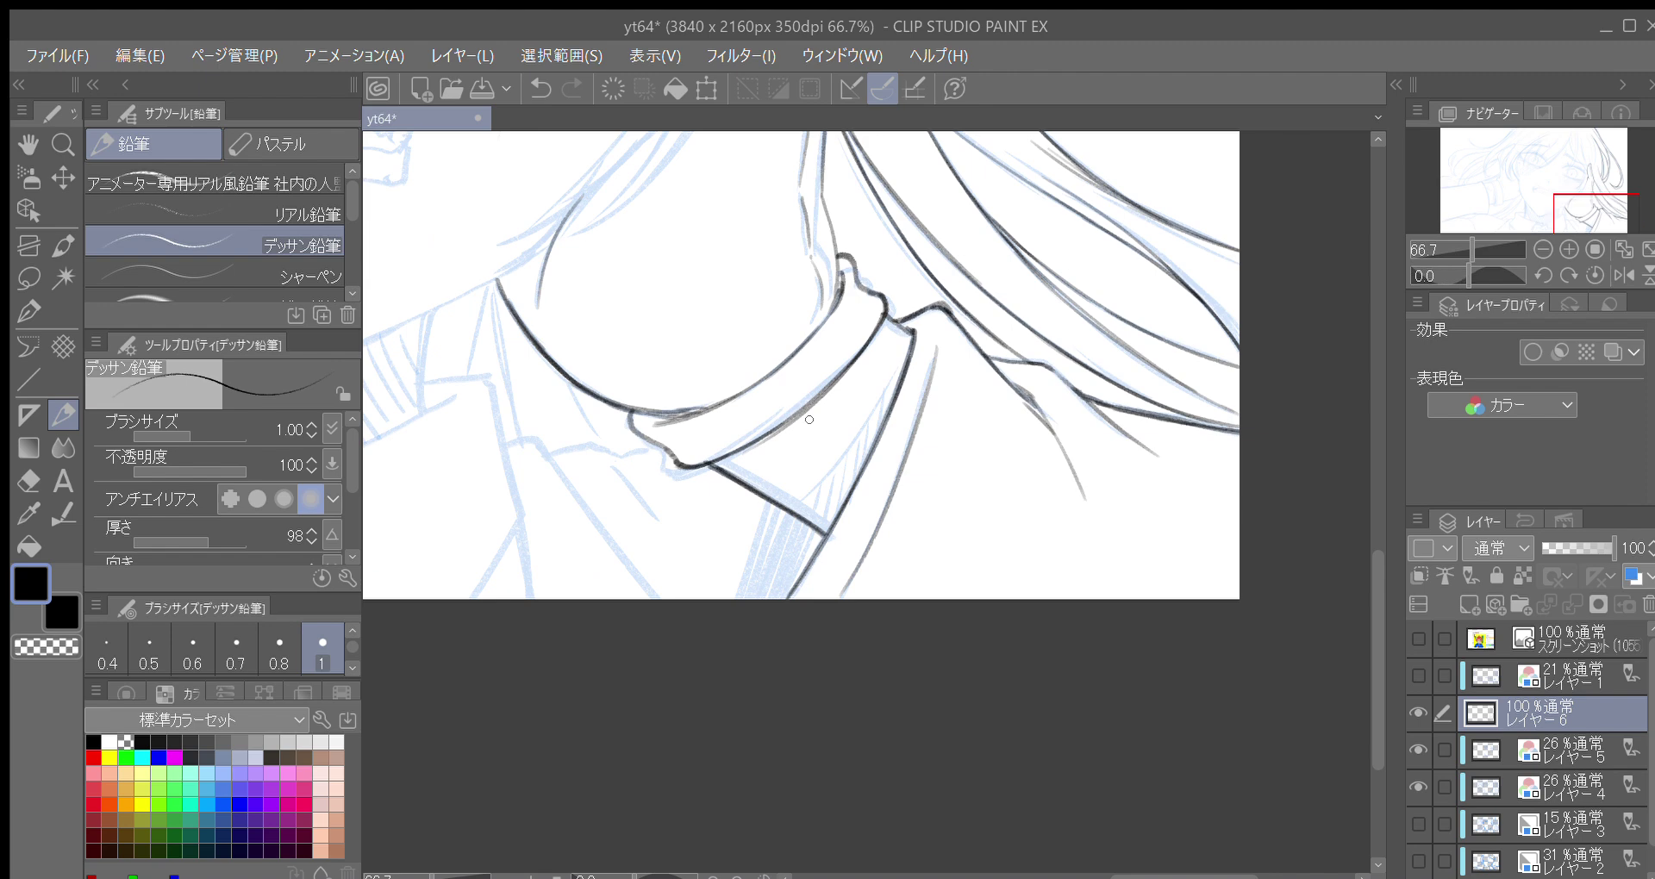
pyautogui.moveTo(767, 503); pyautogui.dragTo(737, 584)
pyautogui.moveTo(768, 509); pyautogui.dragTo(730, 608)
pyautogui.moveTo(781, 522); pyautogui.dragTo(752, 604)
# Set the brush size to 0.5 and draw a thin curved line inside the sleeve below the cuff, redoing the first stroke
pyautogui.press('-')
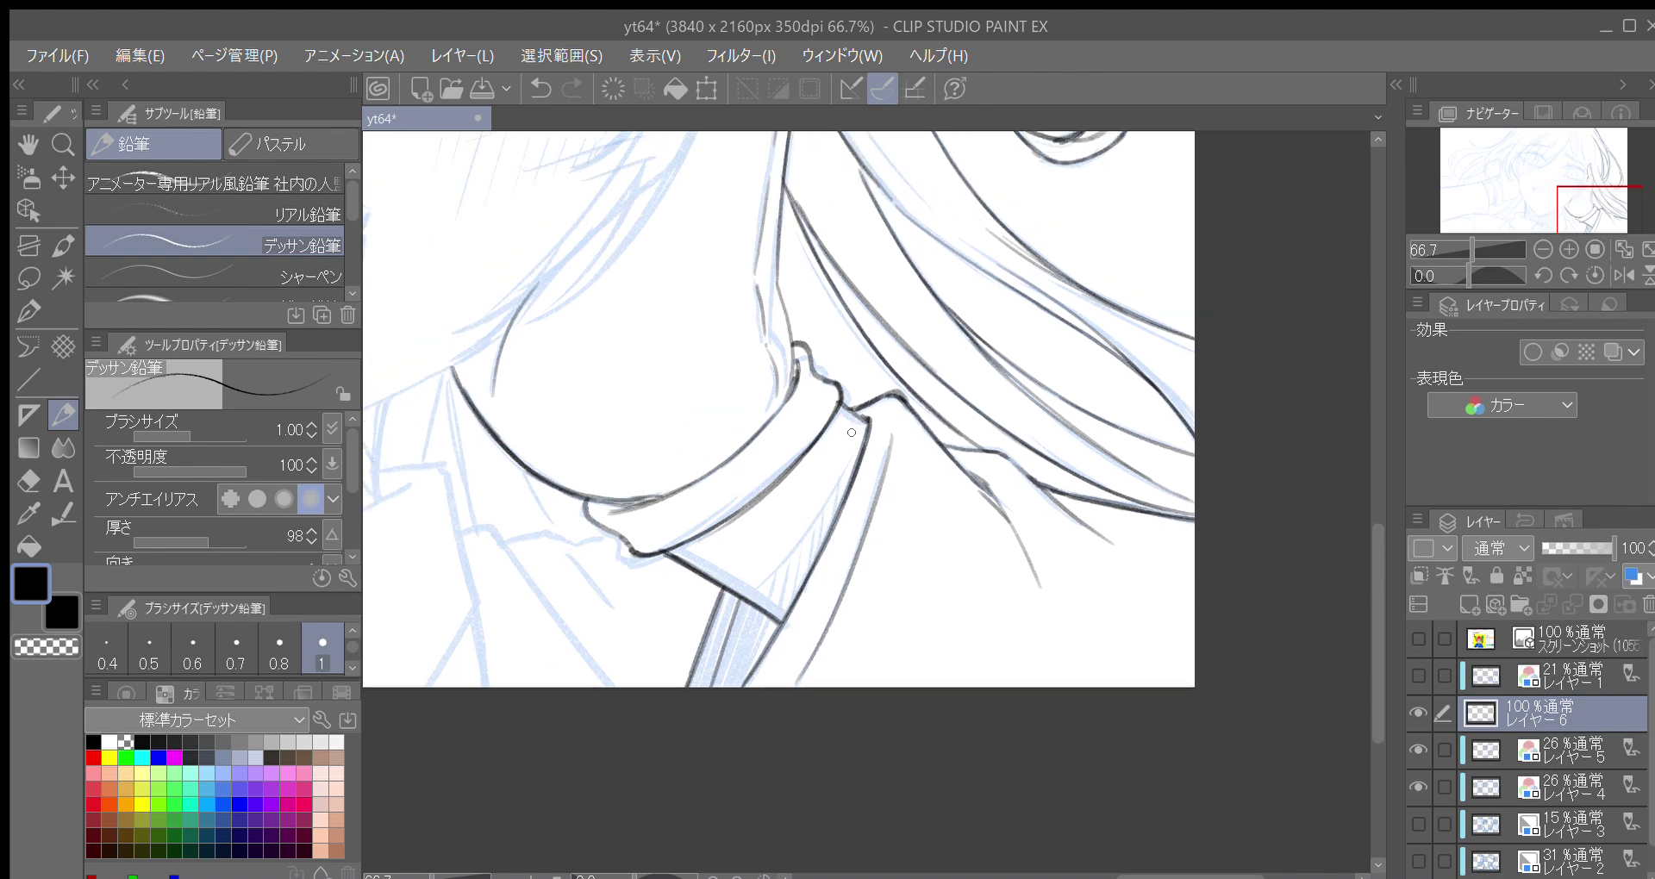
pyautogui.press('-')
pyautogui.press('-')
pyautogui.press('-')
pyautogui.press('-')
pyautogui.press('-')
pyautogui.press('-')
pyautogui.press('-')
pyautogui.press('-')
pyautogui.click(149, 649)
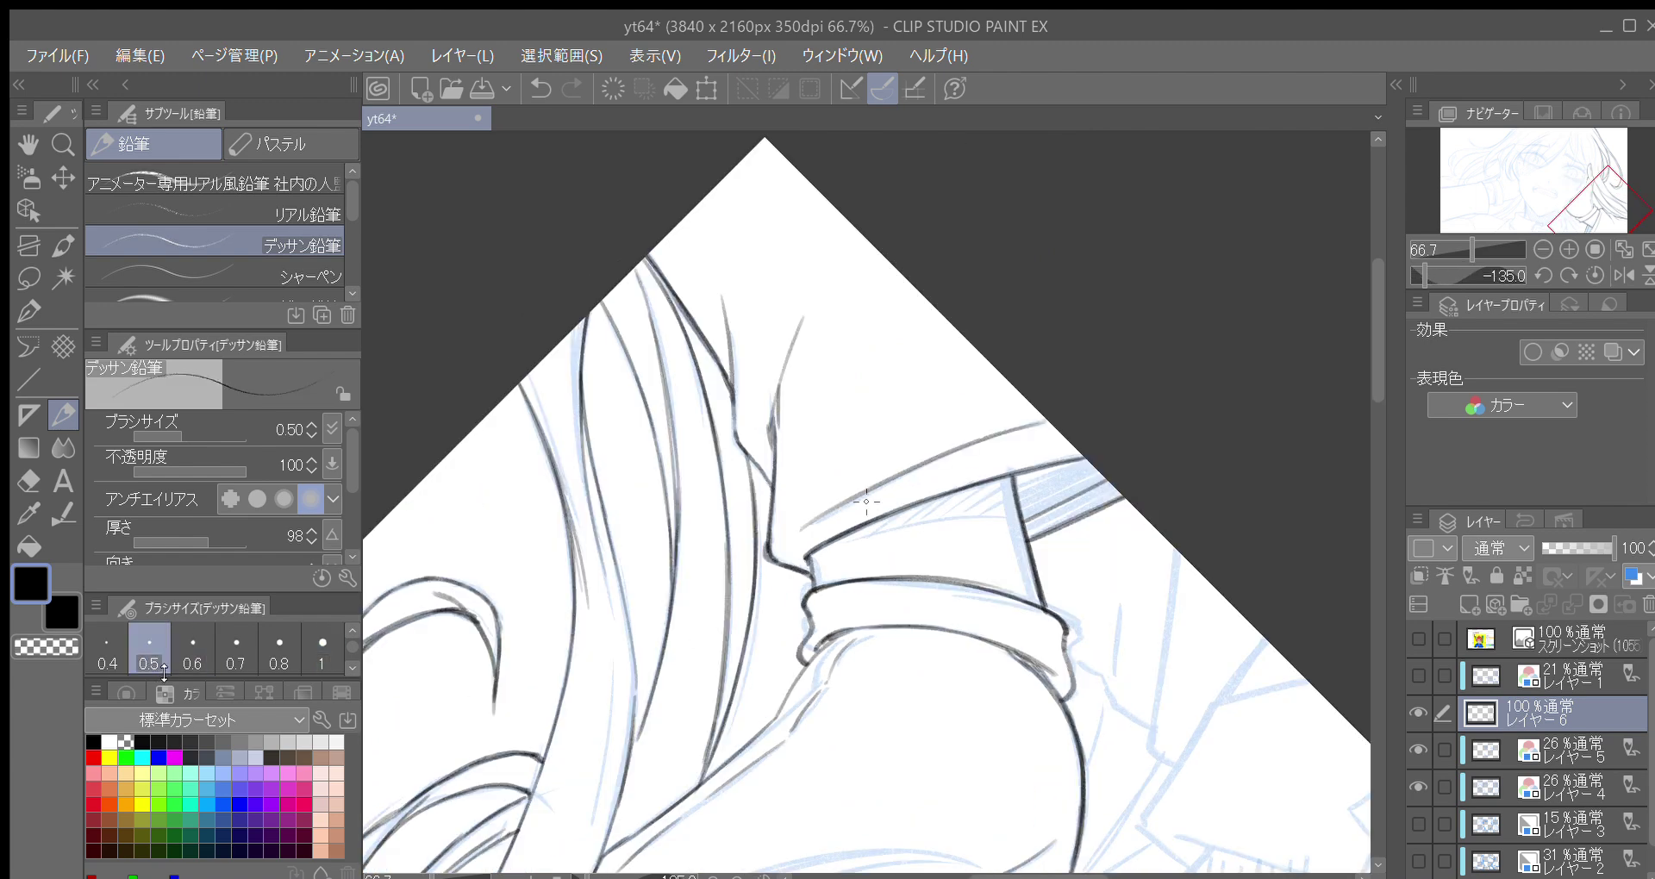
pyautogui.press('-')
pyautogui.press('-')
pyautogui.press('-')
pyautogui.moveTo(1049, 610); pyautogui.dragTo(1006, 614)
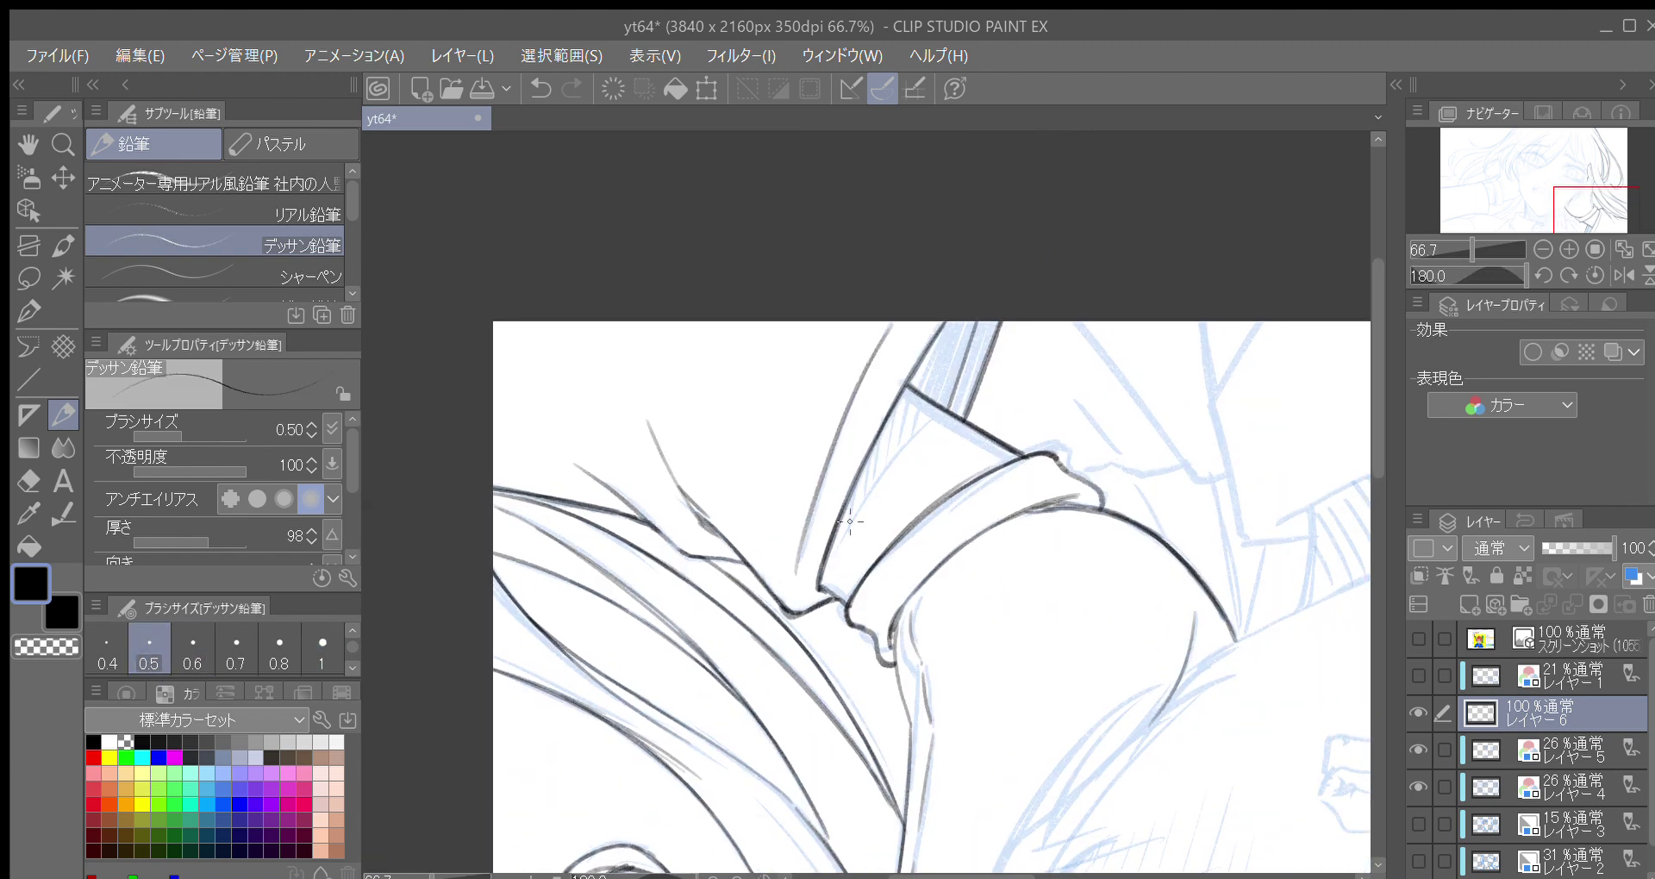
pyautogui.moveTo(828, 578)
pyautogui.mouseDown()
pyautogui.moveTo(867, 494)
pyautogui.moveTo(930, 422)
pyautogui.mouseUp()
pyautogui.hotkey('ctrl', 'z')
pyautogui.press('-')
pyautogui.press('-')
pyautogui.press('-')
pyautogui.press('-')
pyautogui.press('-')
pyautogui.press('-')
pyautogui.press('-')
pyautogui.press('-')
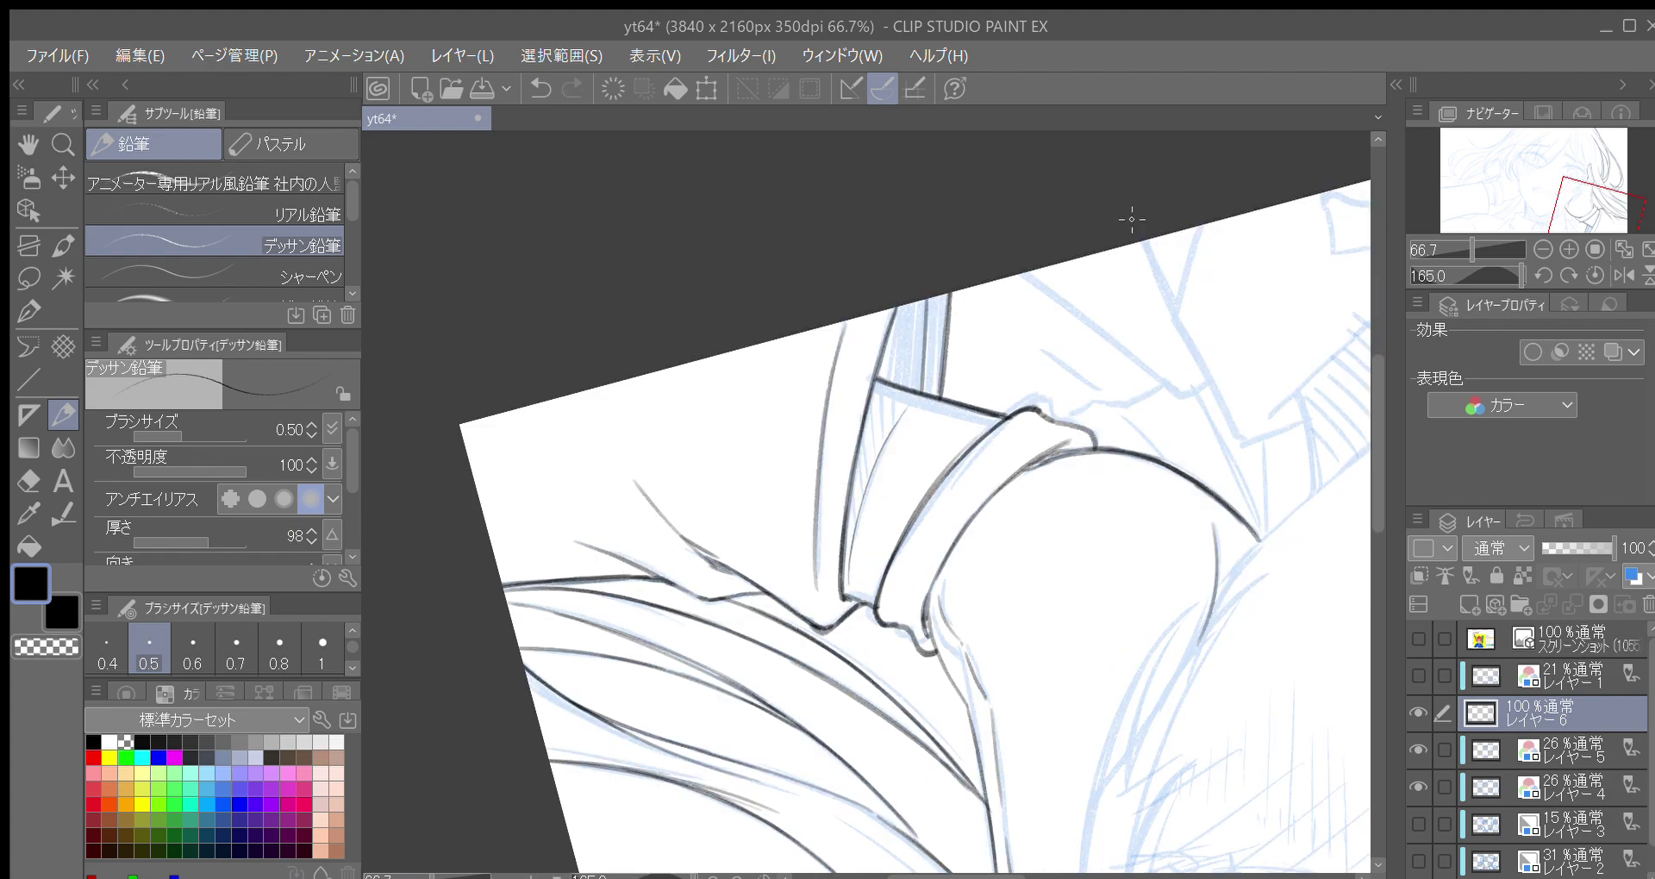
# Set the brush size to 1 and draw the long curve along the cheek from the finger's base to the palm's short curve
pyautogui.click(320, 664)
pyautogui.scroll(5, 806, 414)
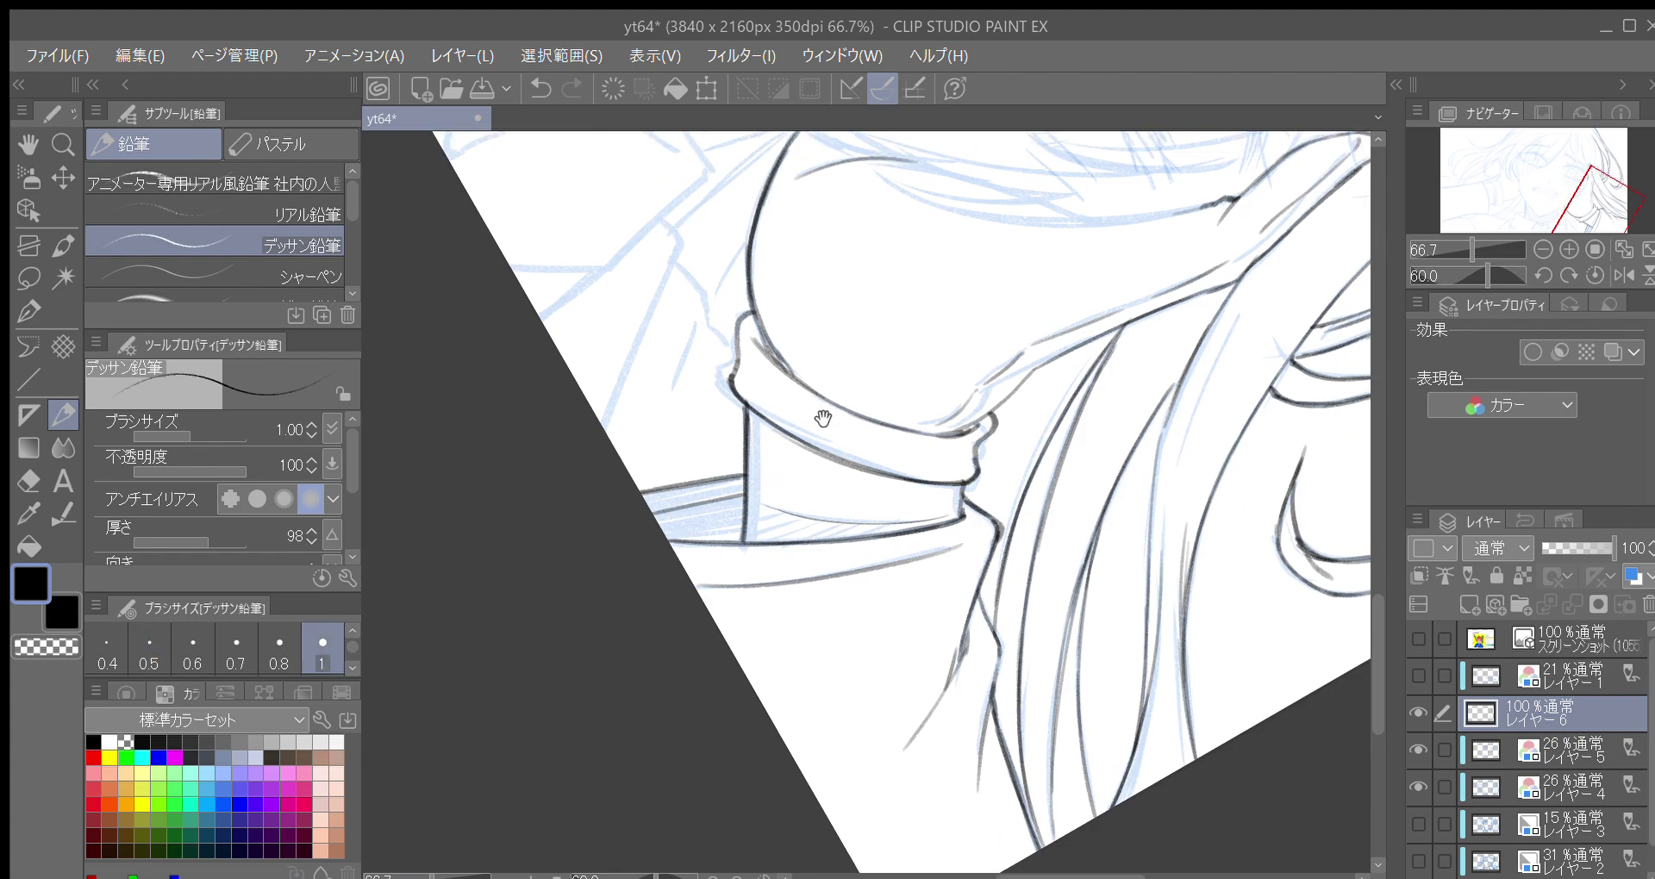
pyautogui.moveTo(713, 450); pyautogui.dragTo(764, 331)
pyautogui.press('-')
pyautogui.press('-')
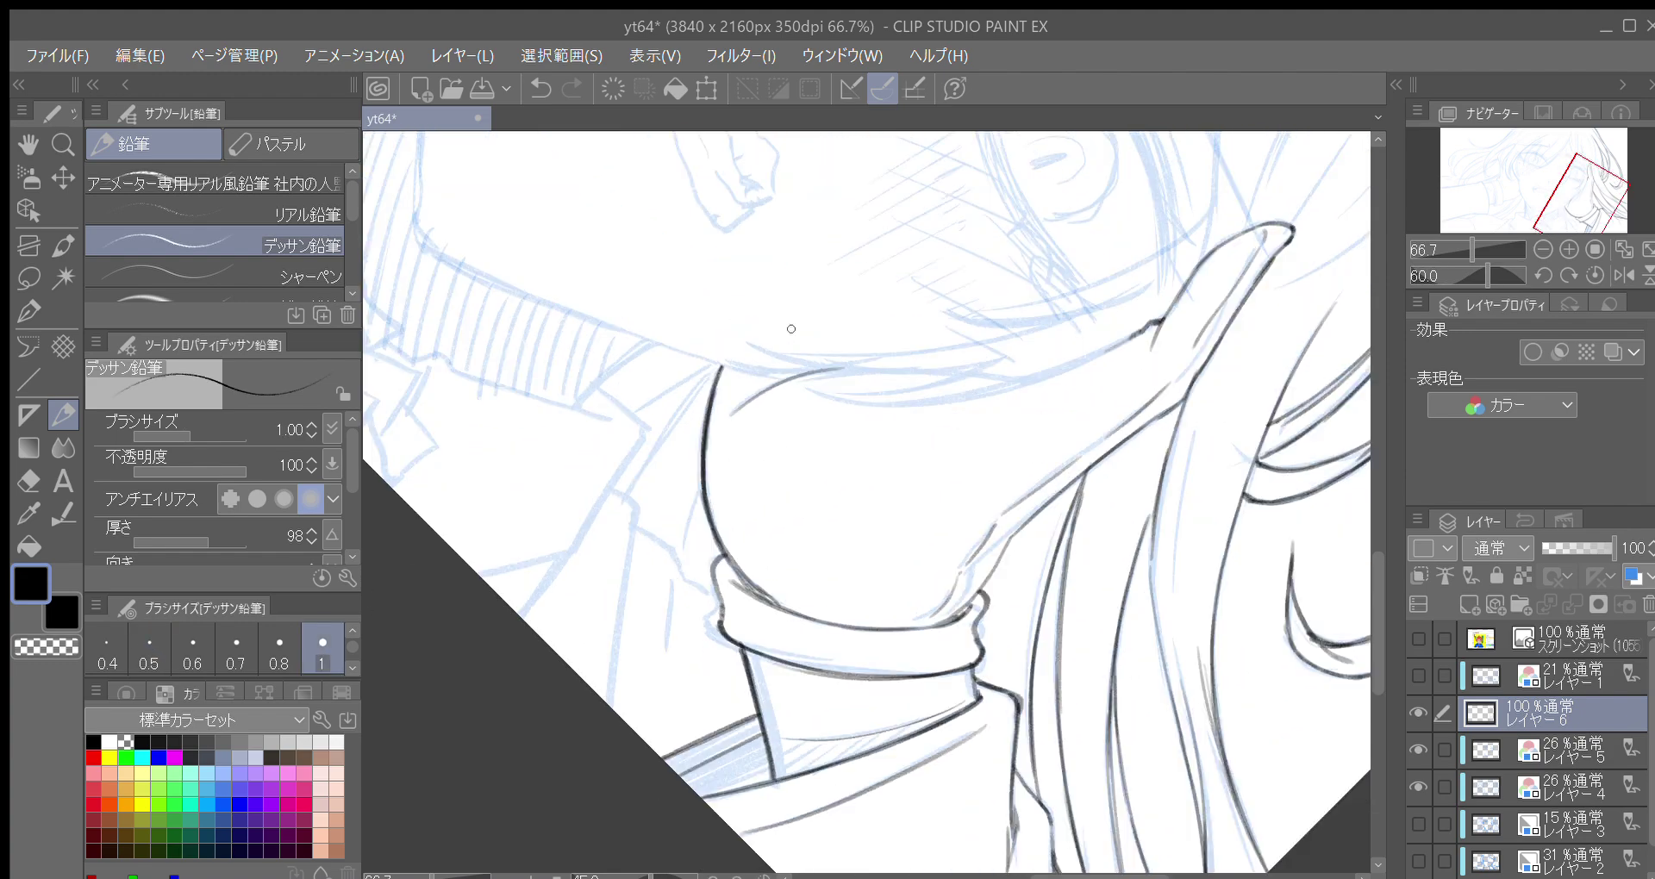
pyautogui.moveTo(966, 495)
pyautogui.mouseDown()
pyautogui.moveTo(945, 521)
pyautogui.moveTo(1057, 594)
pyautogui.moveTo(933, 434)
pyautogui.mouseUp()
pyautogui.press('-')
pyautogui.press('-')
pyautogui.press('-')
pyautogui.press('-')
pyautogui.press('-')
pyautogui.press('-')
pyautogui.press('-')
pyautogui.press('-')
pyautogui.press('-')
pyautogui.press('-')
pyautogui.press('-')
pyautogui.press('-')
pyautogui.press('-')
pyautogui.press('-')
pyautogui.press('-')
pyautogui.press('^')
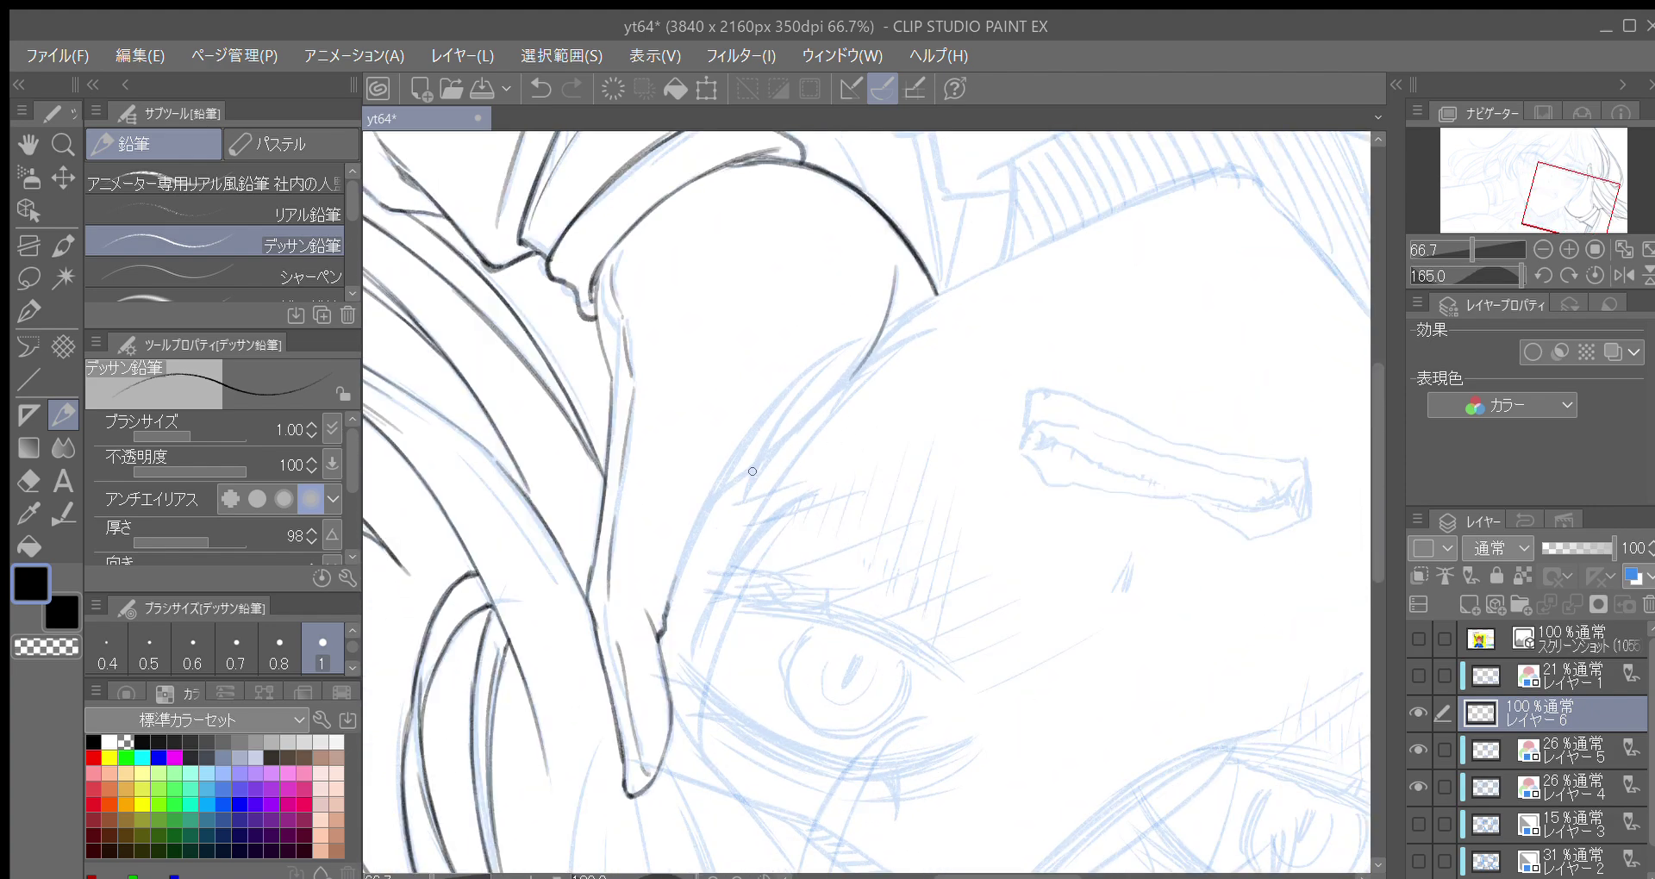
pyautogui.moveTo(660, 638); pyautogui.dragTo(759, 423)
pyautogui.moveTo(676, 578)
pyautogui.mouseDown()
pyautogui.moveTo(759, 410)
pyautogui.moveTo(862, 337)
pyautogui.mouseUp()
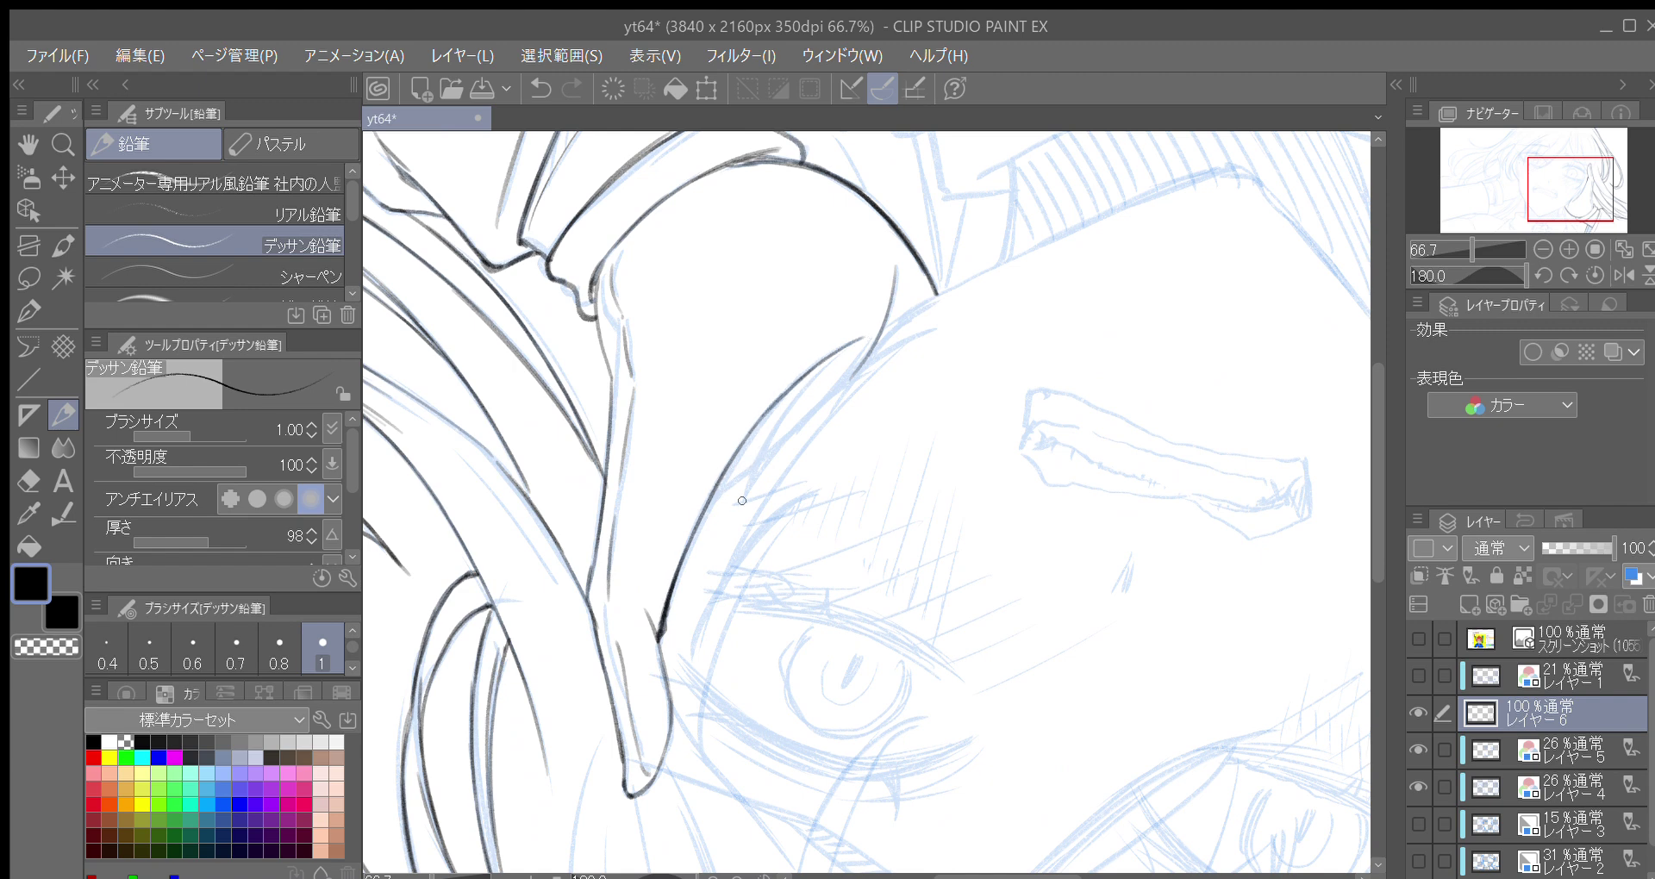
# Draw the parallel strand lines along the cheek beside the hand, tapering them together toward the jaw
pyautogui.moveTo(744, 494); pyautogui.dragTo(810, 390)
pyautogui.moveTo(699, 591); pyautogui.dragTo(818, 398)
pyautogui.press('-')
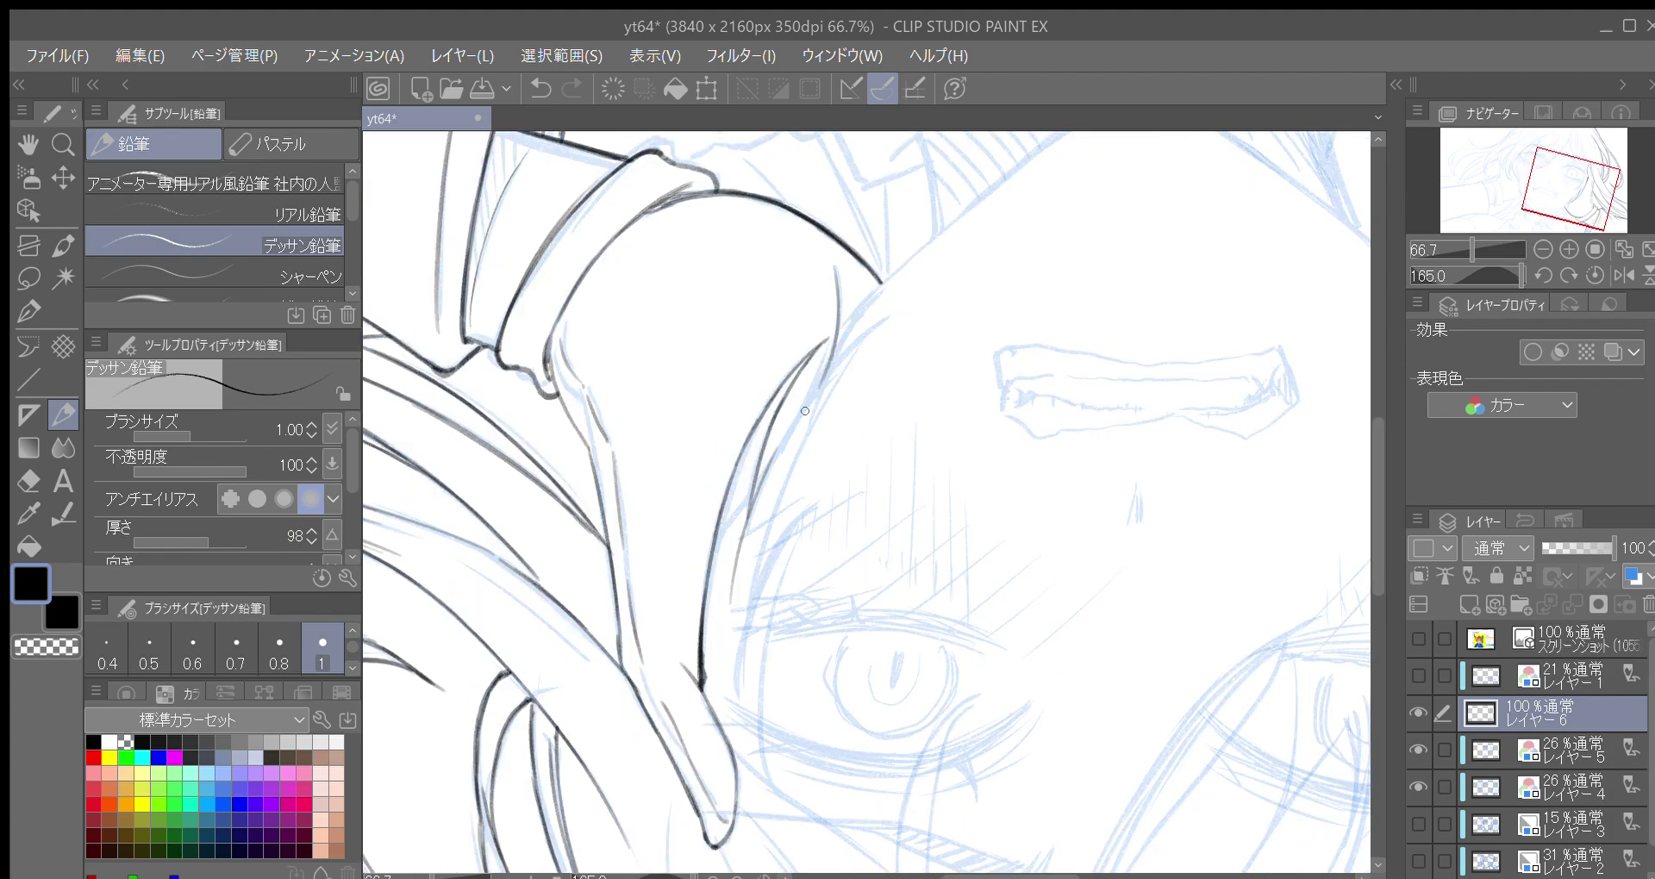
pyautogui.moveTo(756, 499); pyautogui.dragTo(877, 323)
pyautogui.moveTo(801, 398); pyautogui.dragTo(882, 321)
pyautogui.press('^')
pyautogui.moveTo(751, 553)
pyautogui.mouseDown()
pyautogui.moveTo(772, 476)
pyautogui.moveTo(838, 400)
pyautogui.mouseUp()
pyautogui.moveTo(759, 500); pyautogui.dragTo(901, 340)
pyautogui.moveTo(842, 392); pyautogui.dragTo(945, 311)
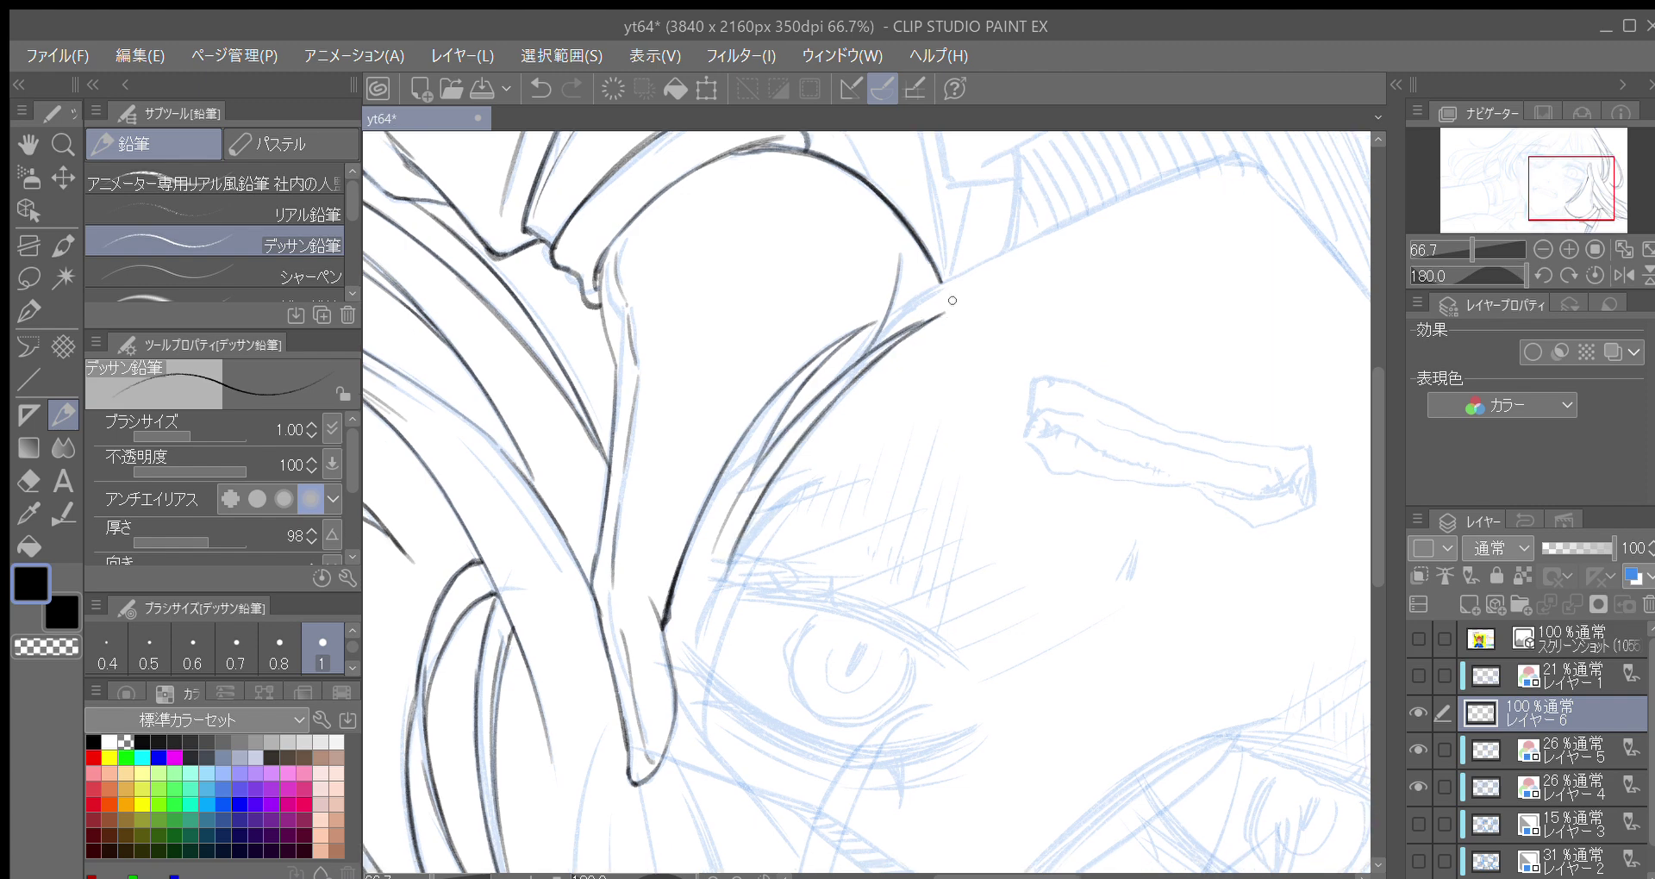
# Draw the lower ends of the hair strands near the page border beyond the fingertip, redoing unsatisfactory strokes
pyautogui.scroll(-3, 758, 483)
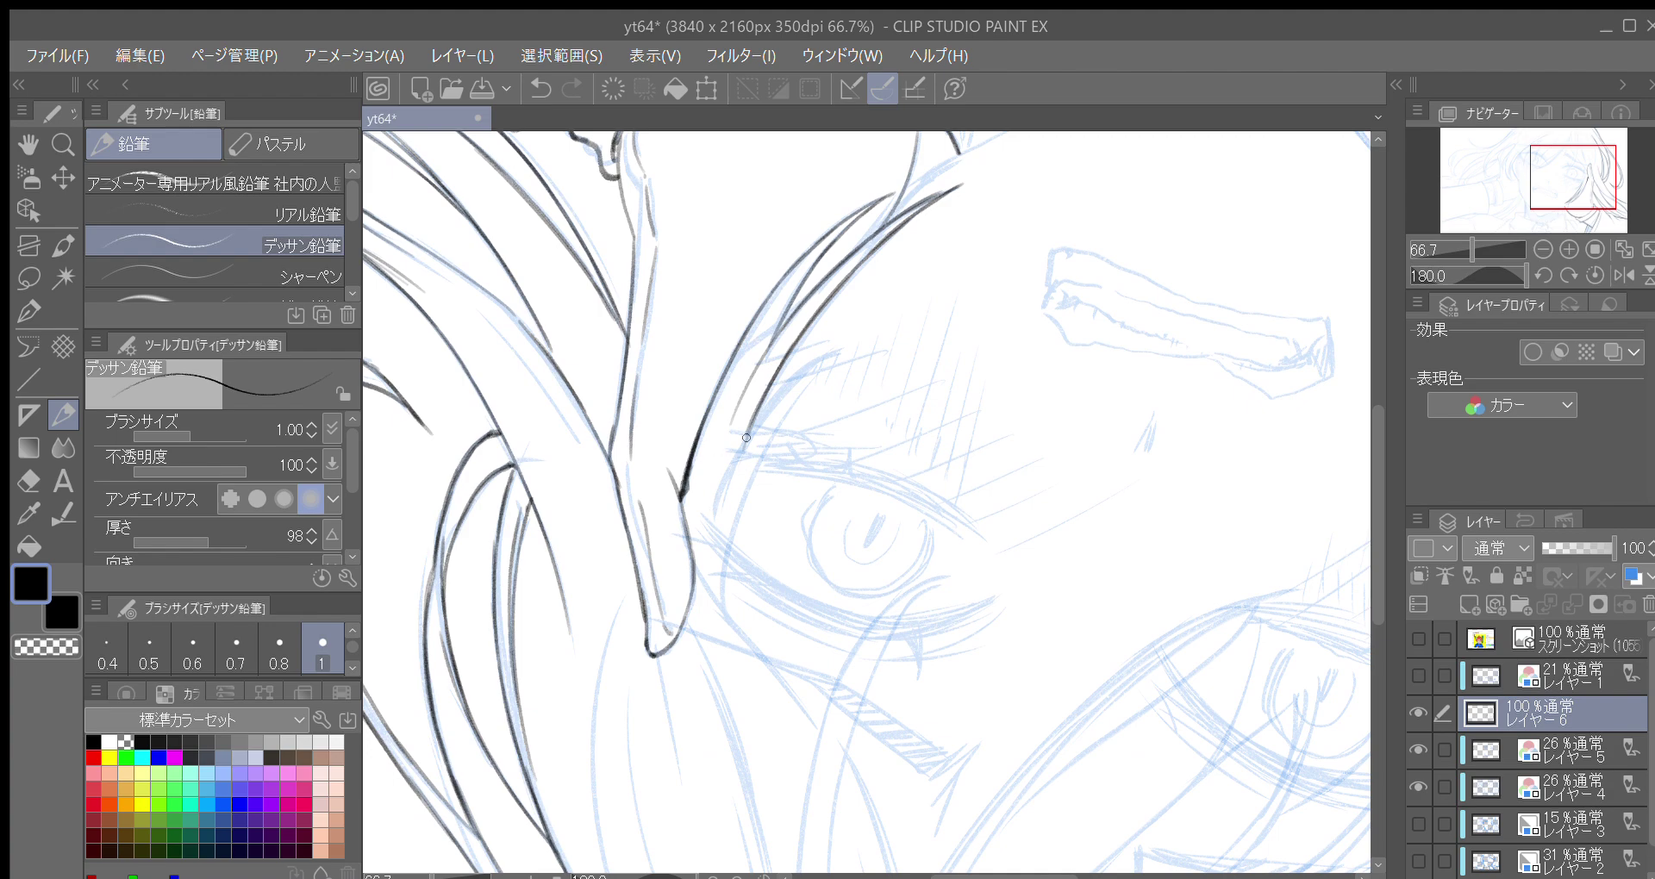
pyautogui.press('^')
pyautogui.press('^')
pyautogui.press('^')
pyautogui.press('^')
pyautogui.press('^')
pyautogui.press('^')
pyautogui.press('^')
pyautogui.press('^')
pyautogui.press('^')
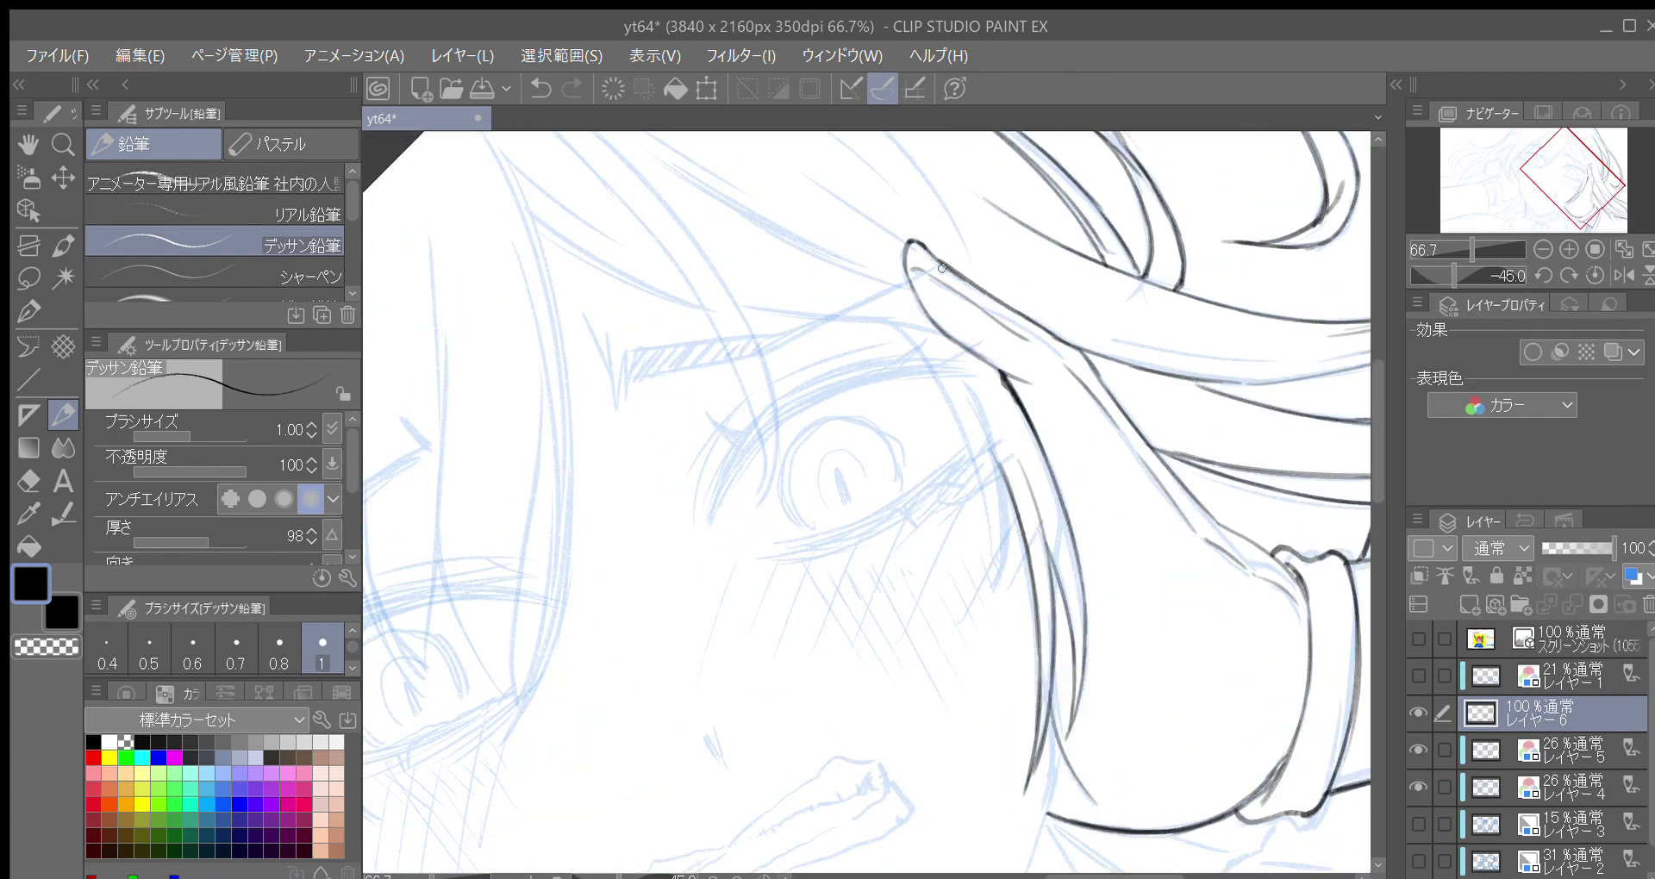
pyautogui.press('^')
pyautogui.press('^')
pyautogui.press('-')
pyautogui.press('-')
pyautogui.press('-')
pyautogui.press('-')
pyautogui.press('-')
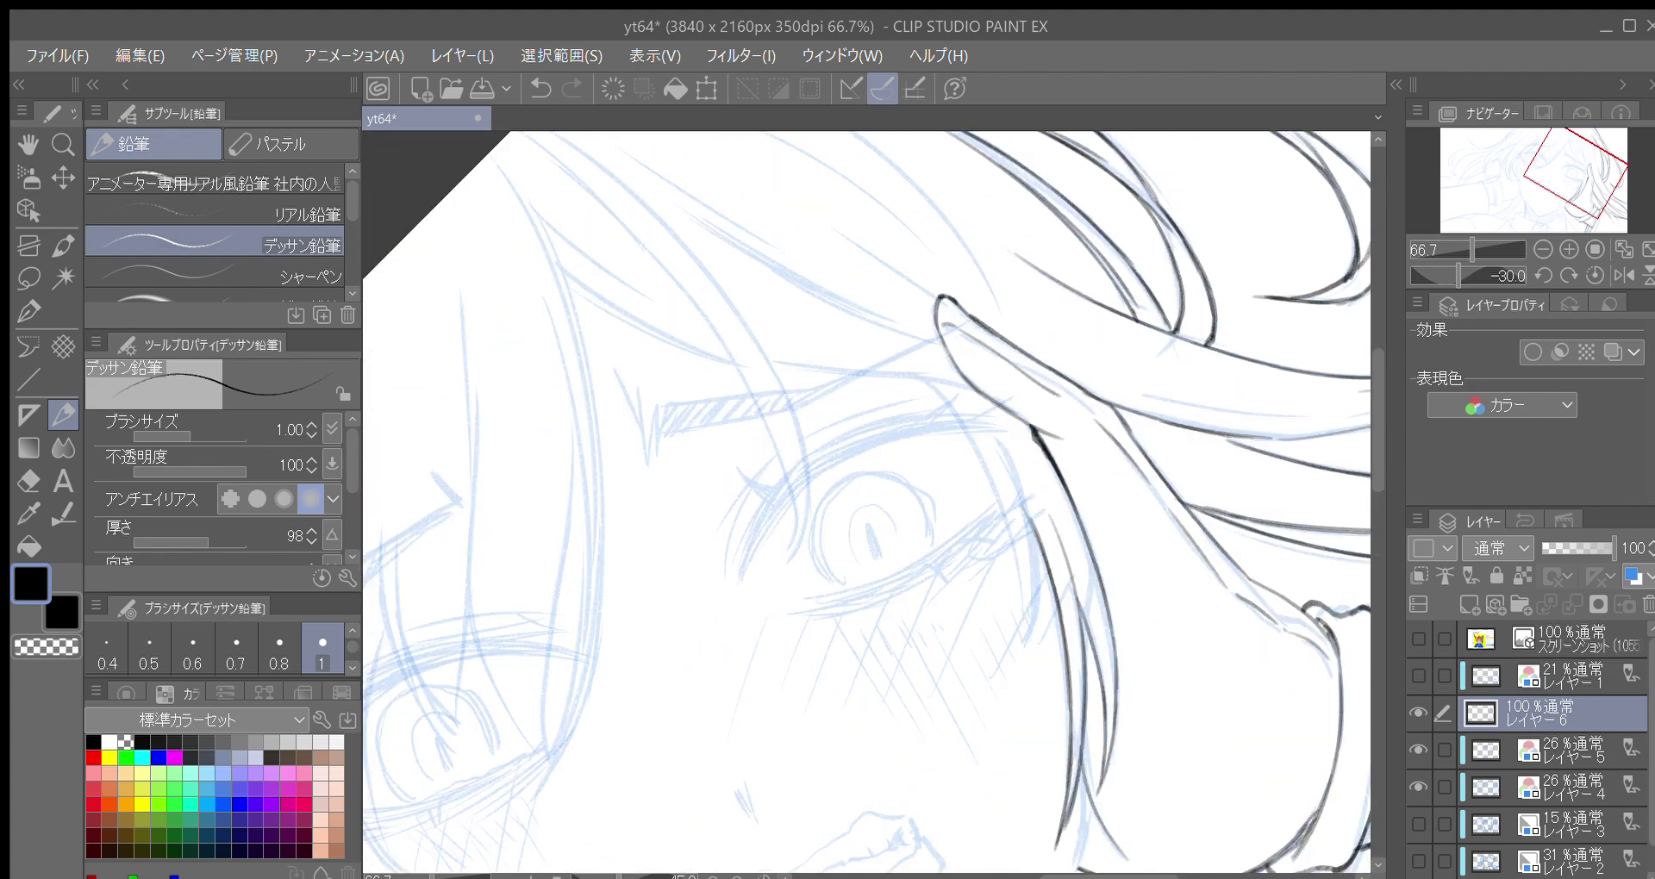
pyautogui.press('-')
pyautogui.press('-')
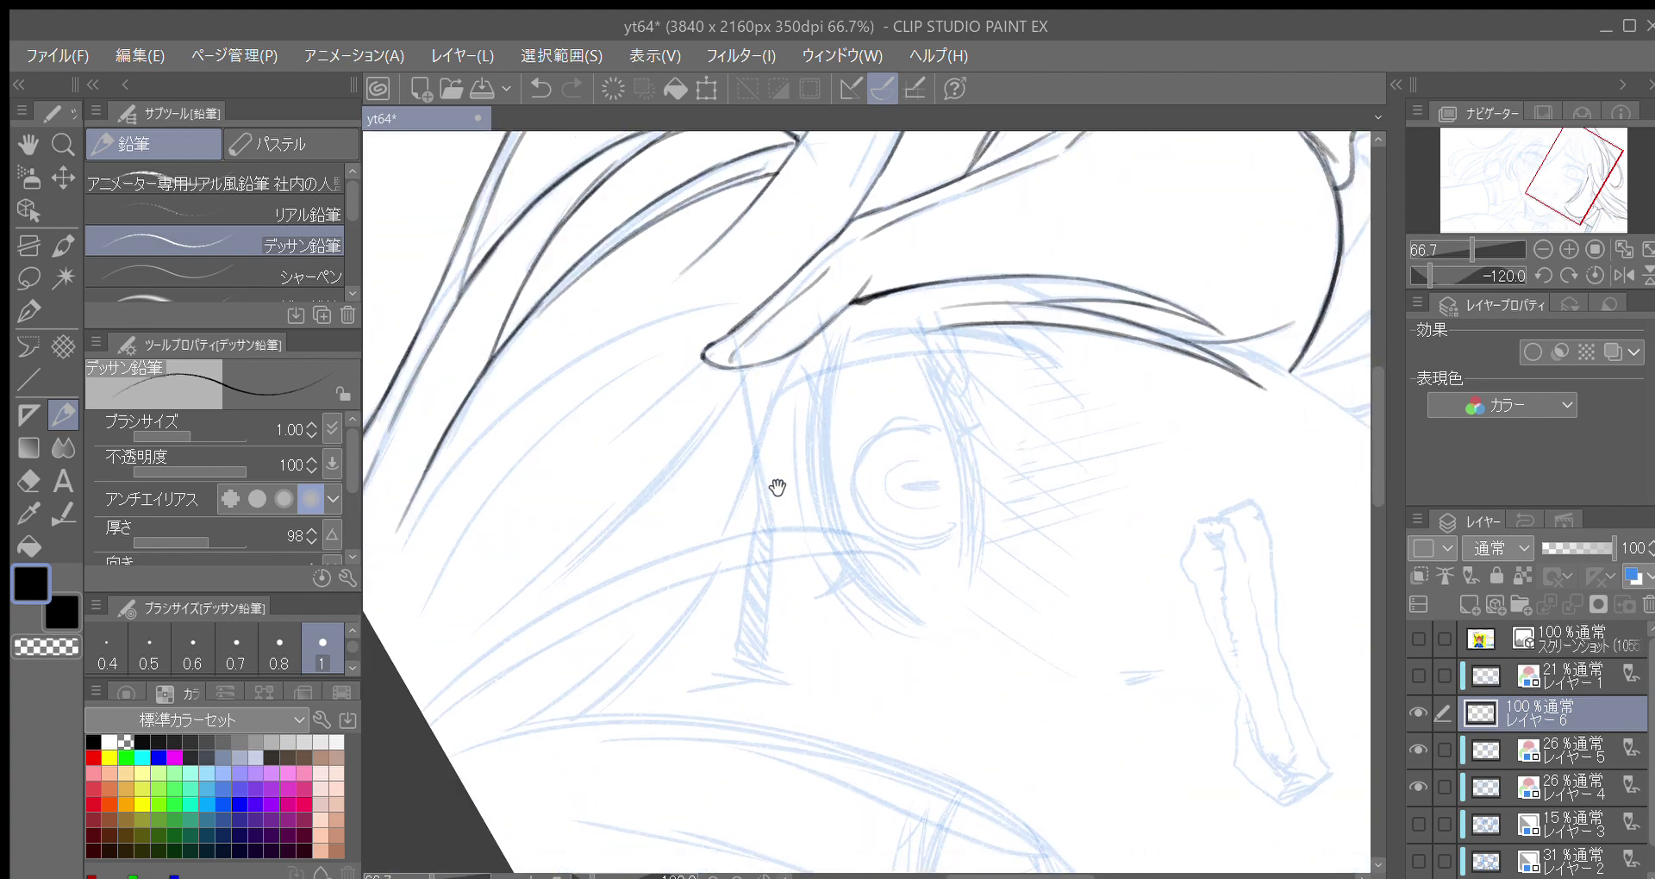
pyautogui.press('-')
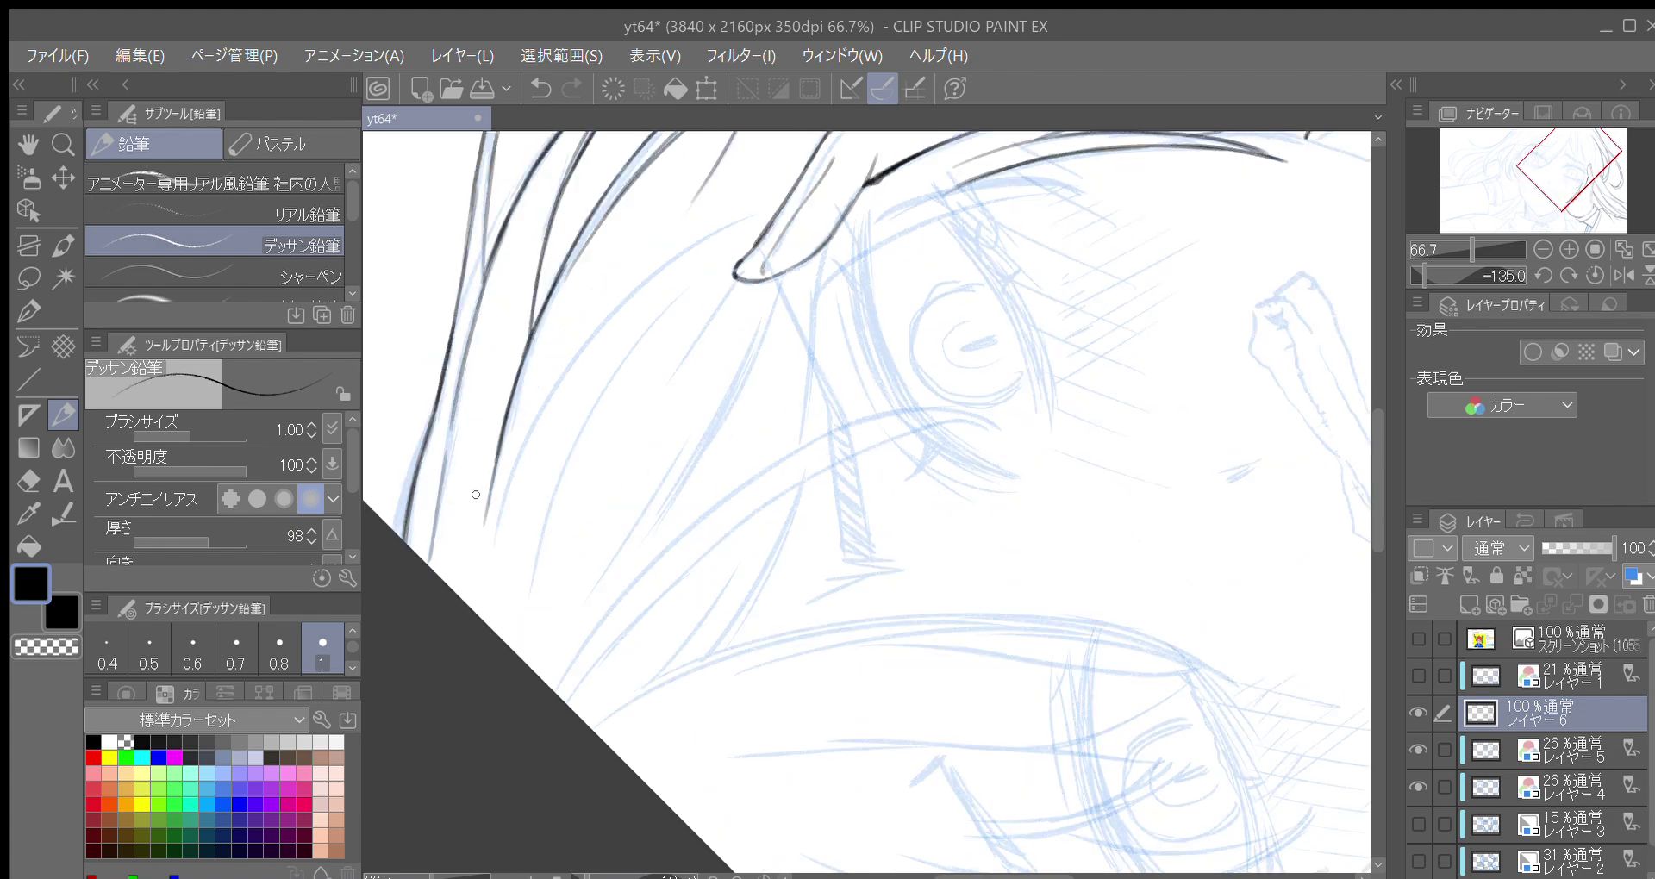
pyautogui.moveTo(481, 606); pyautogui.dragTo(497, 517)
pyautogui.moveTo(489, 587); pyautogui.dragTo(502, 500)
pyautogui.hotkey('ctrl', 'z')
pyautogui.moveTo(494, 555); pyautogui.dragTo(543, 409)
pyautogui.hotkey('ctrl', 'z')
pyautogui.moveTo(495, 603); pyautogui.dragTo(568, 369)
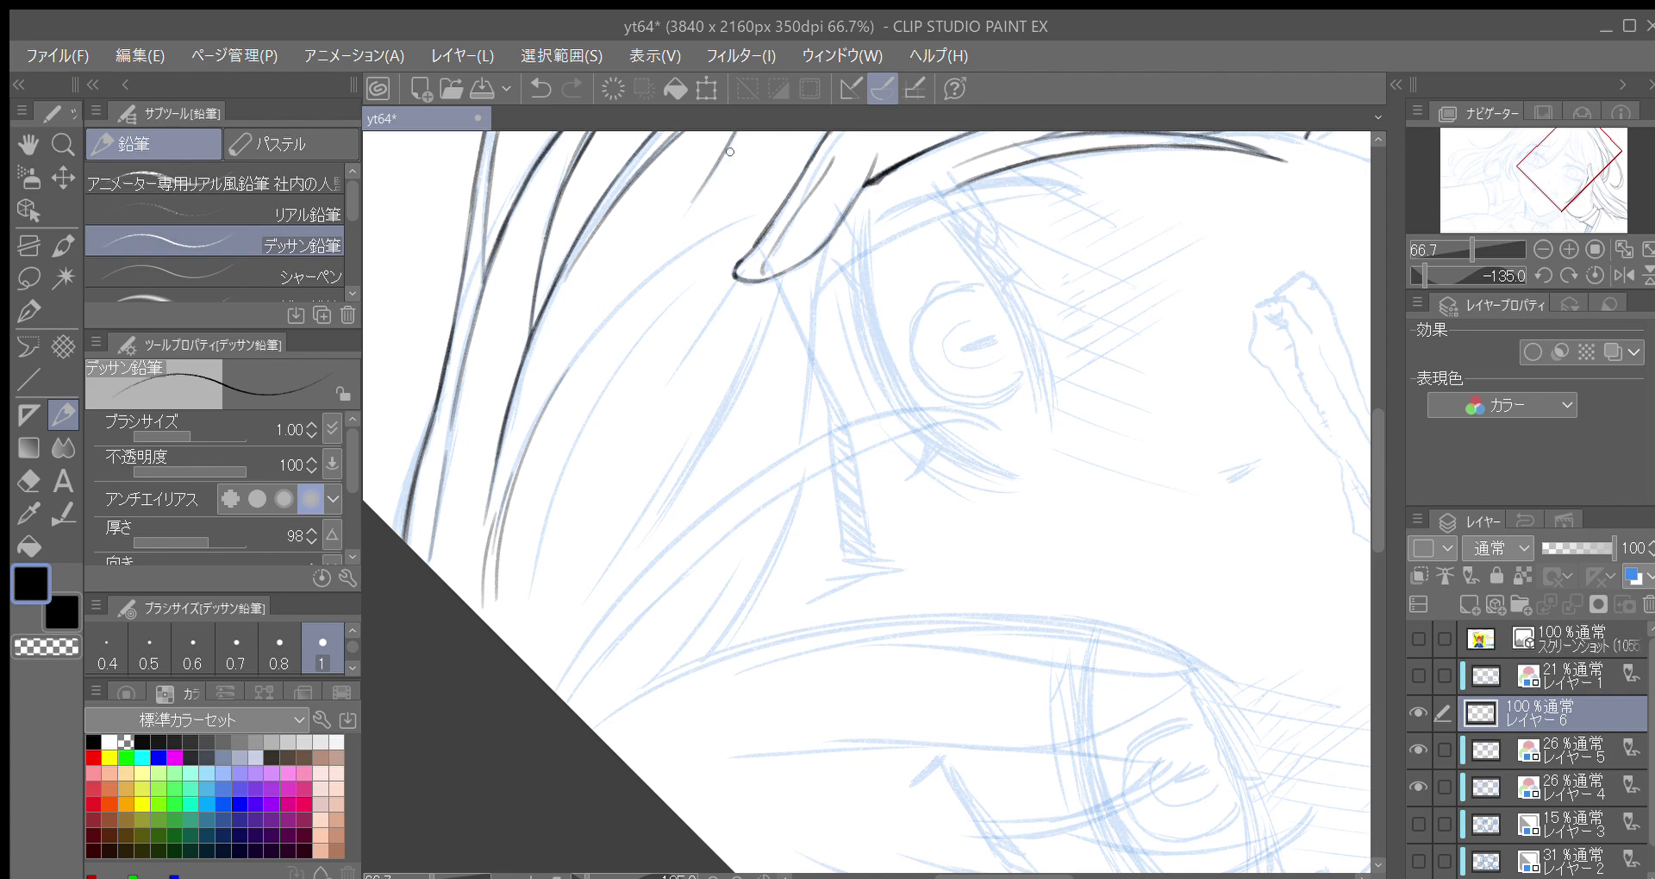
# Set the brush size to 0.8 and draw a long curved hair strand between the side hair and the fingertip
pyautogui.click(278, 651)
pyautogui.moveTo(656, 464); pyautogui.dragTo(667, 476)
pyautogui.press('-')
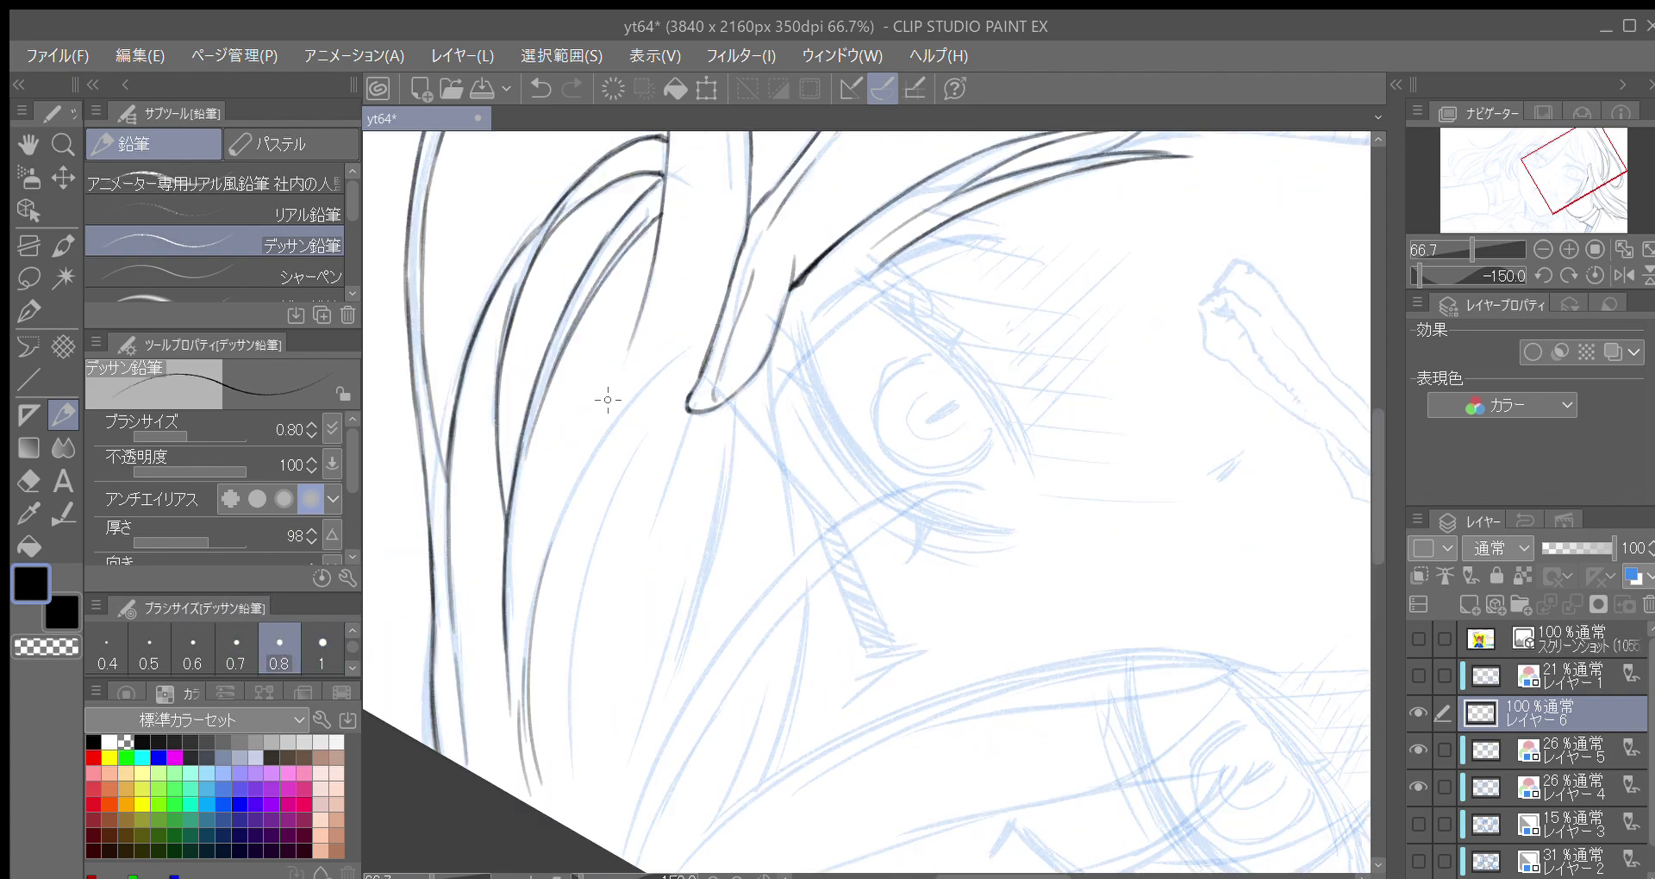
pyautogui.moveTo(554, 527); pyautogui.dragTo(684, 348)
pyautogui.press('^')
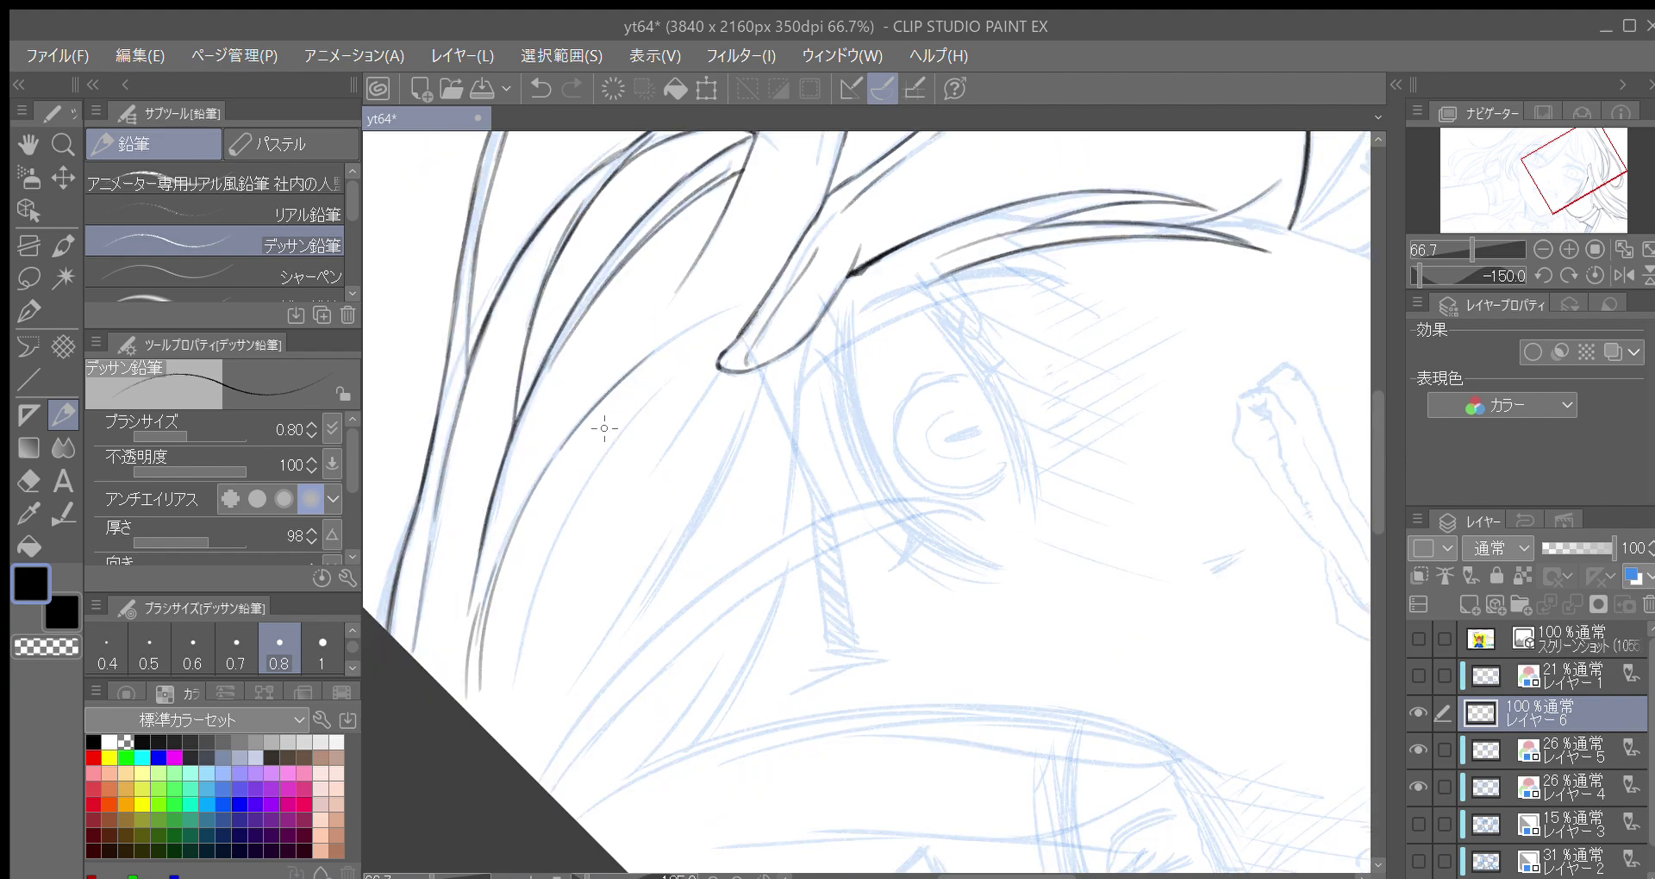
# Set the brush size to 0.7 and draw the next thin hair strand toward the face, redoing the first stroke
pyautogui.click(236, 651)
pyautogui.moveTo(513, 693); pyautogui.dragTo(651, 383)
pyautogui.hotkey('ctrl', 'z')
pyautogui.moveTo(516, 703); pyautogui.dragTo(672, 379)
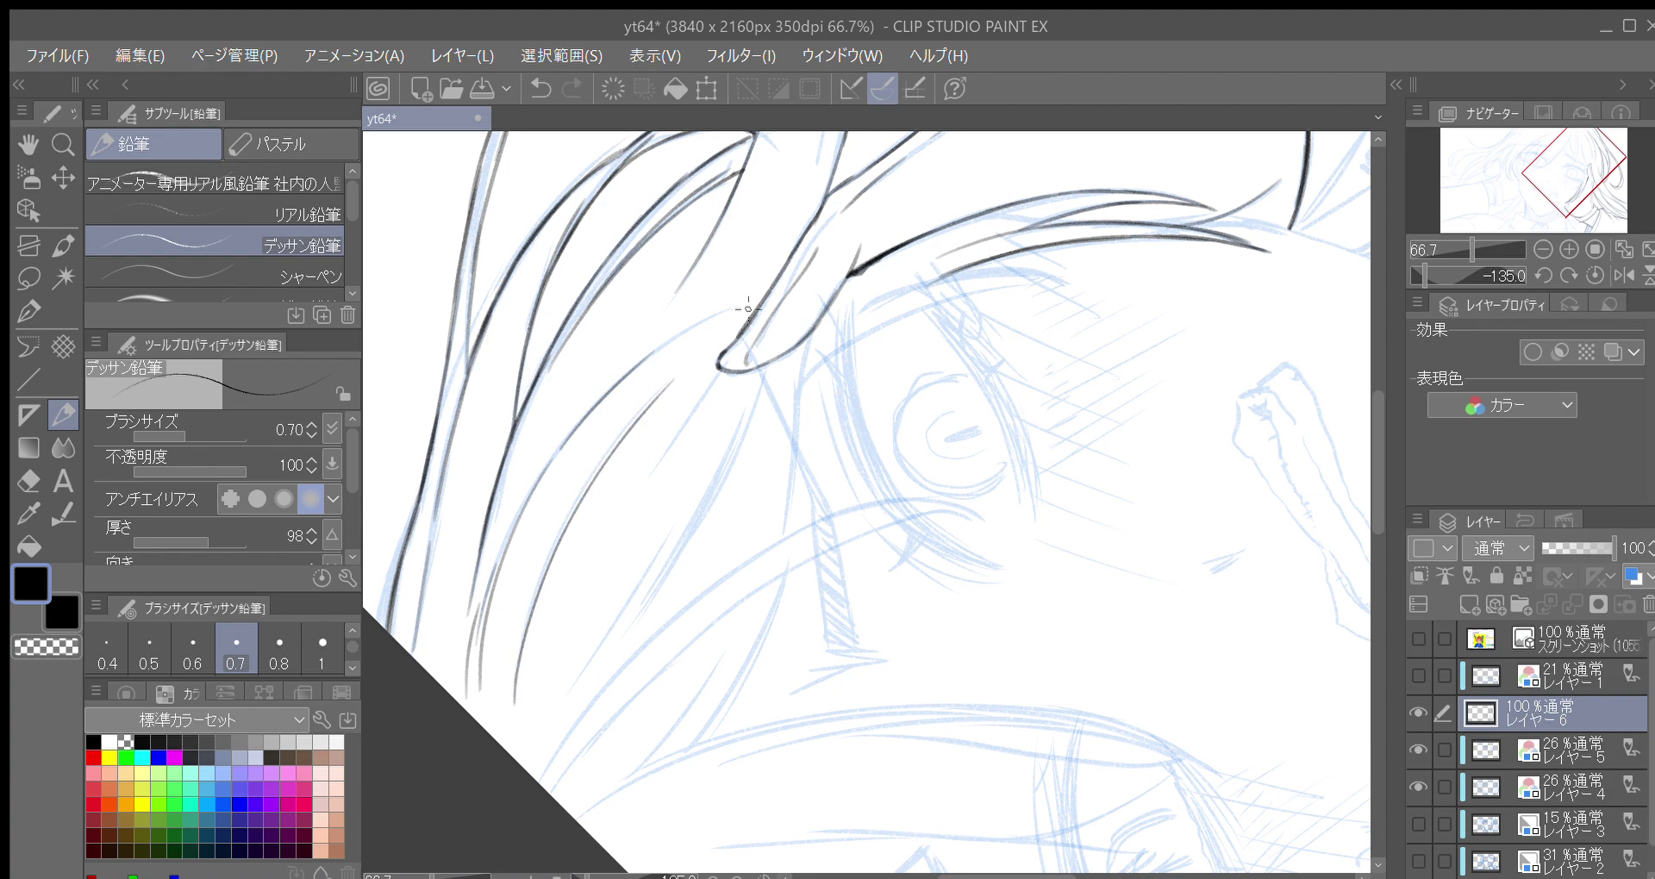
# Set the brush size to 0.8 and draw one edge of the bangs strand from the page border to the hand-side eye, redoing the first strokes
pyautogui.press('^')
pyautogui.press('^')
pyautogui.press('^')
pyautogui.press('^')
pyautogui.press('^')
pyautogui.press('^')
pyautogui.press('^')
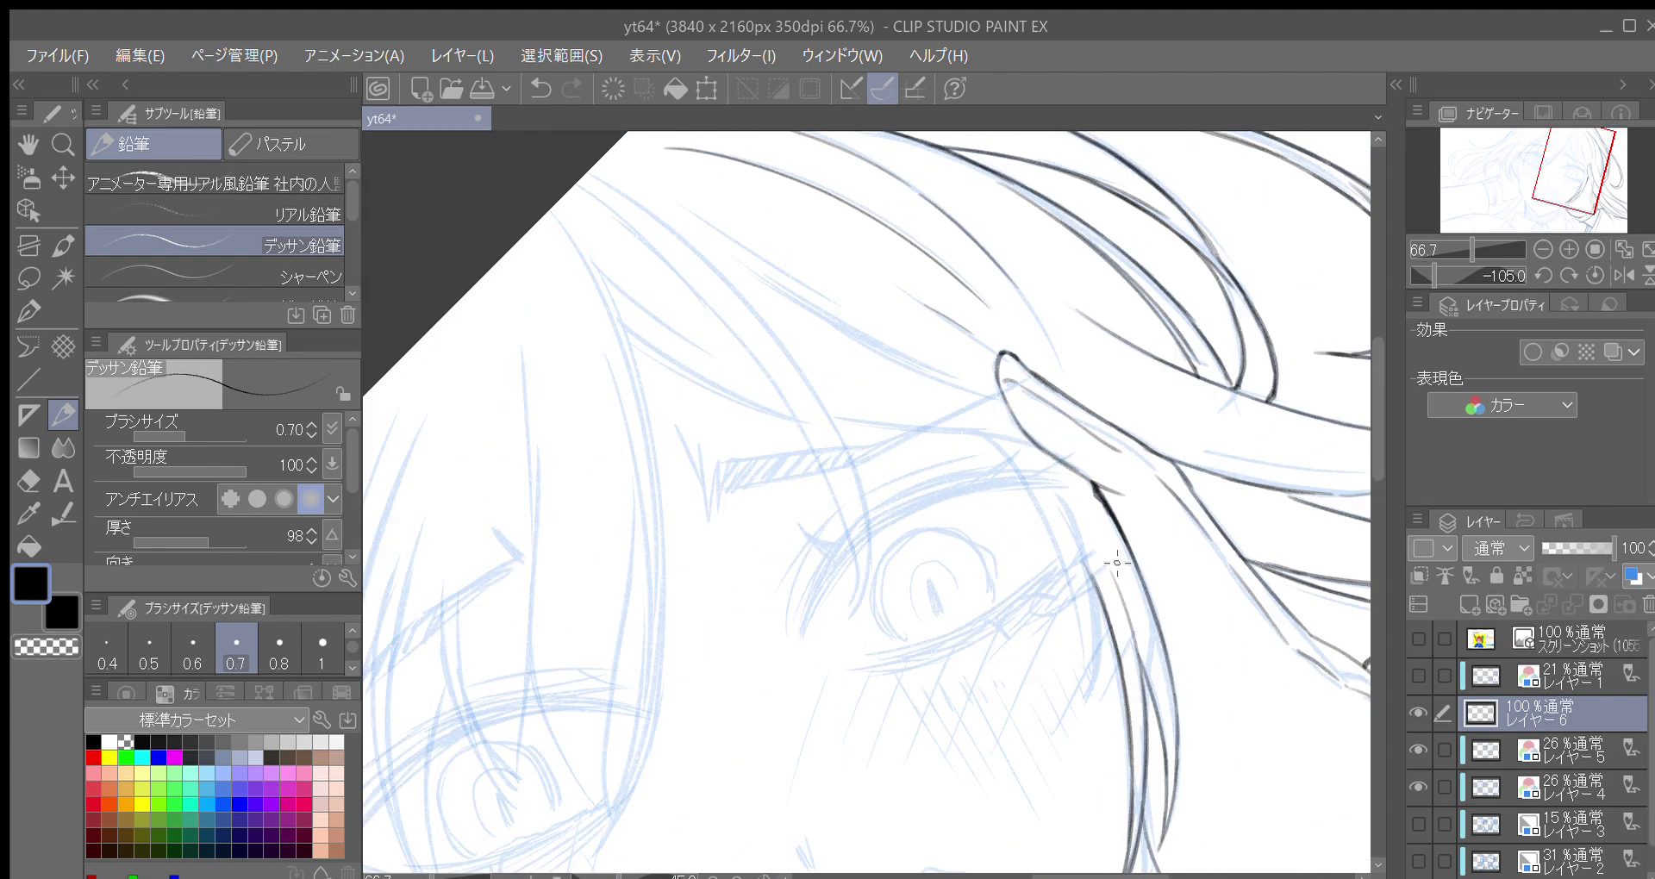
pyautogui.click(281, 652)
pyautogui.press('^')
pyautogui.press('-')
pyautogui.press('-')
pyautogui.press('-')
pyautogui.press('-')
pyautogui.press('-')
pyautogui.press('-')
pyautogui.press('-')
pyautogui.press('-')
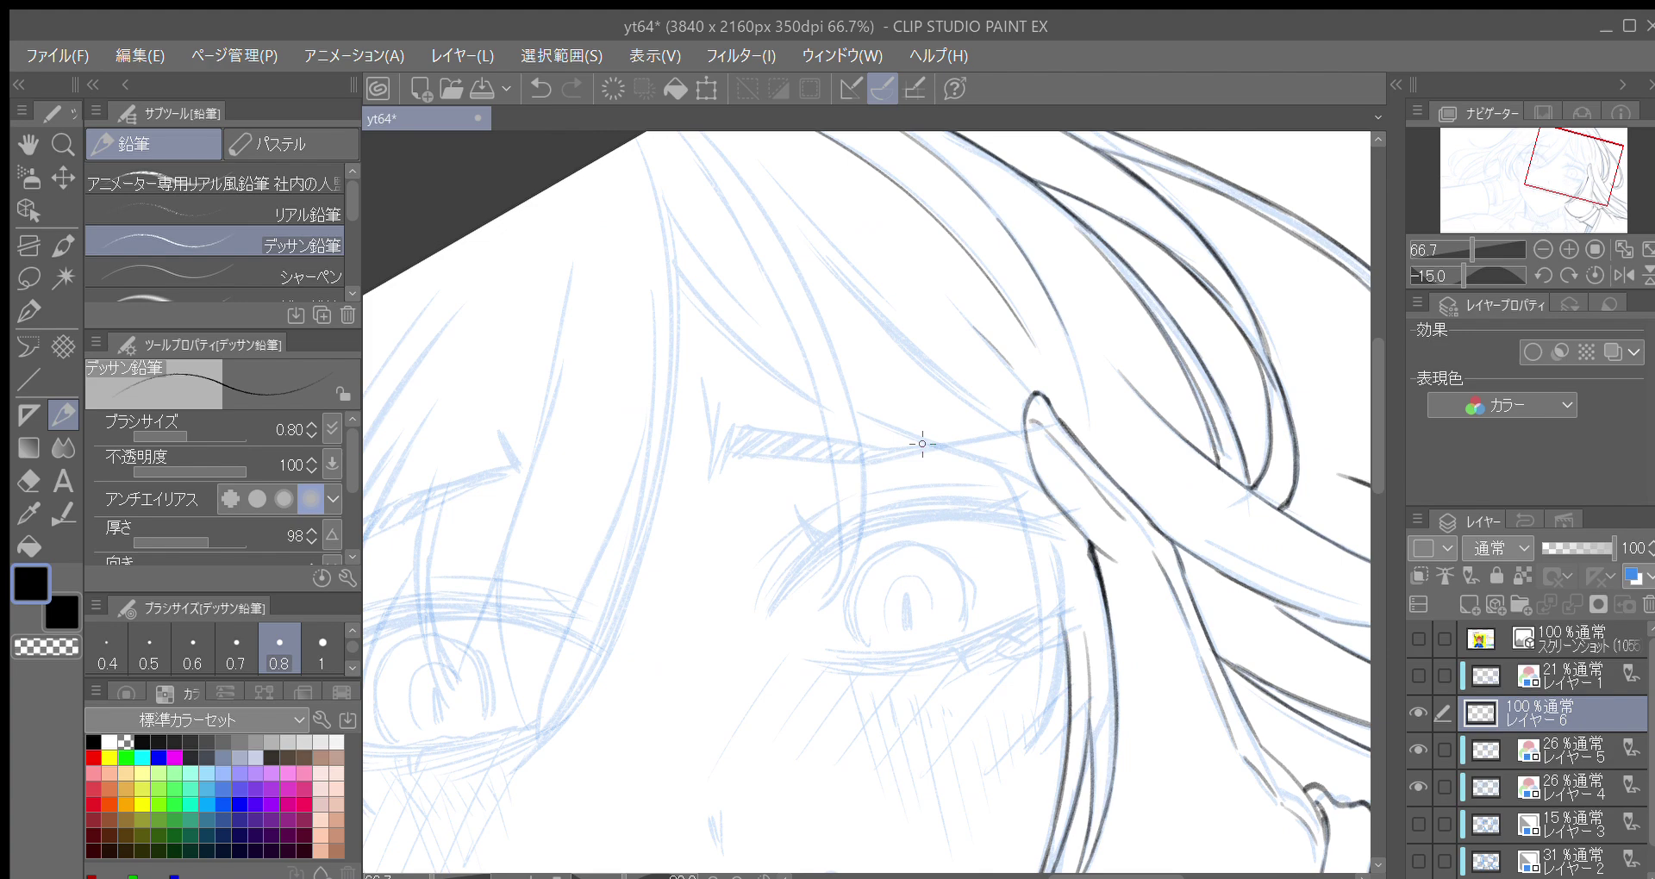
pyautogui.press('-')
pyautogui.moveTo(874, 615); pyautogui.dragTo(716, 504)
pyautogui.press('-')
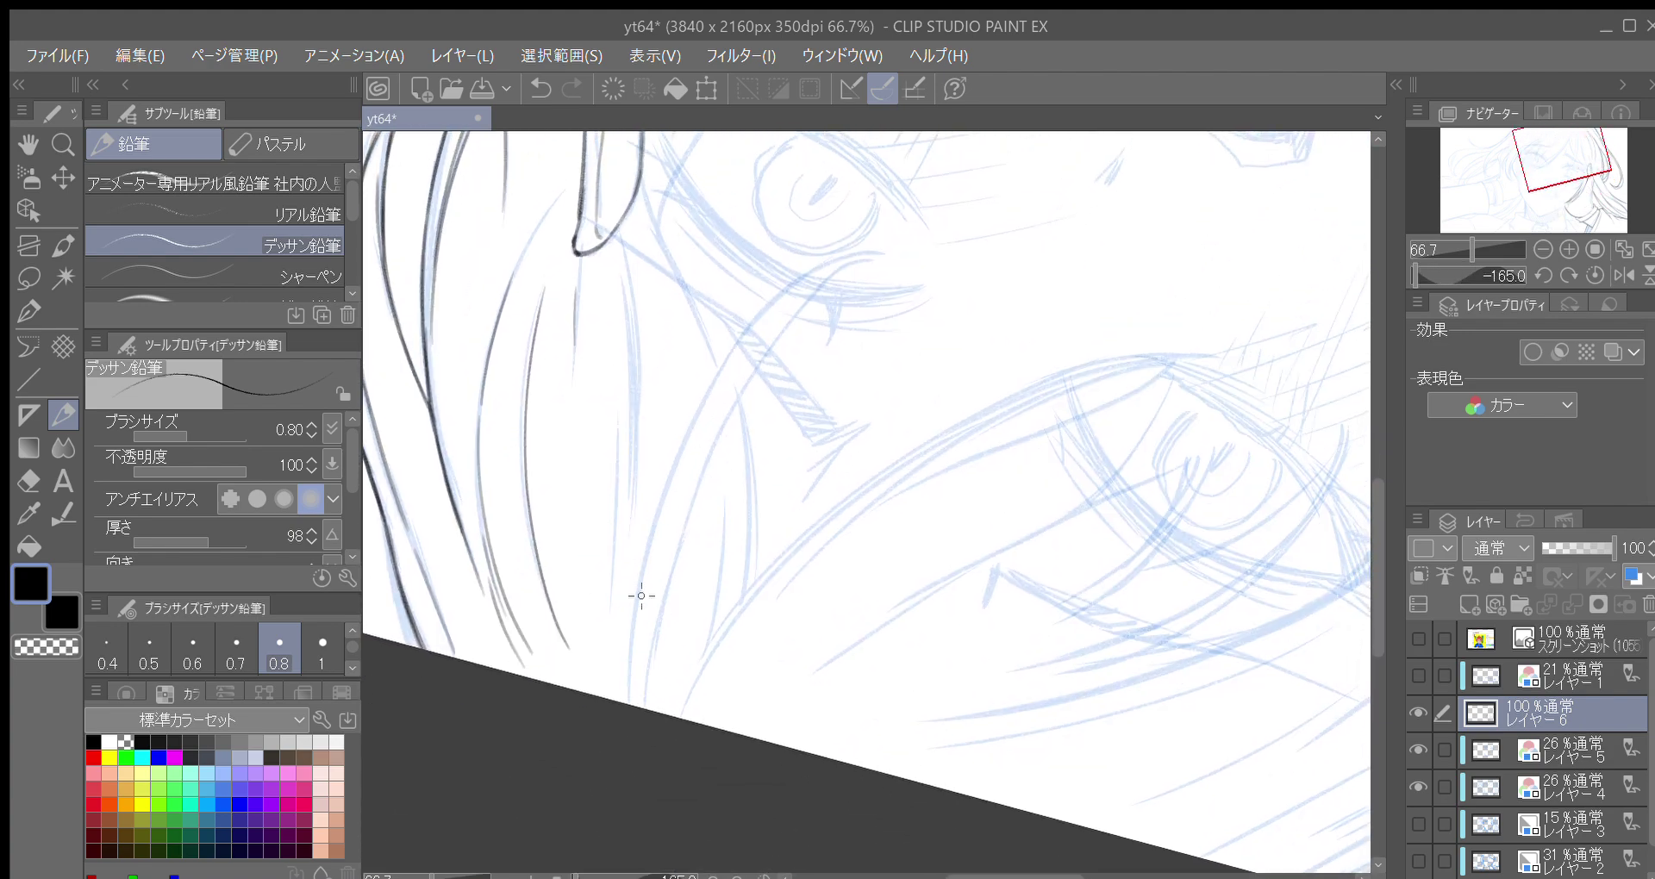
pyautogui.moveTo(650, 737); pyautogui.dragTo(675, 559)
pyautogui.moveTo(633, 700); pyautogui.dragTo(684, 457)
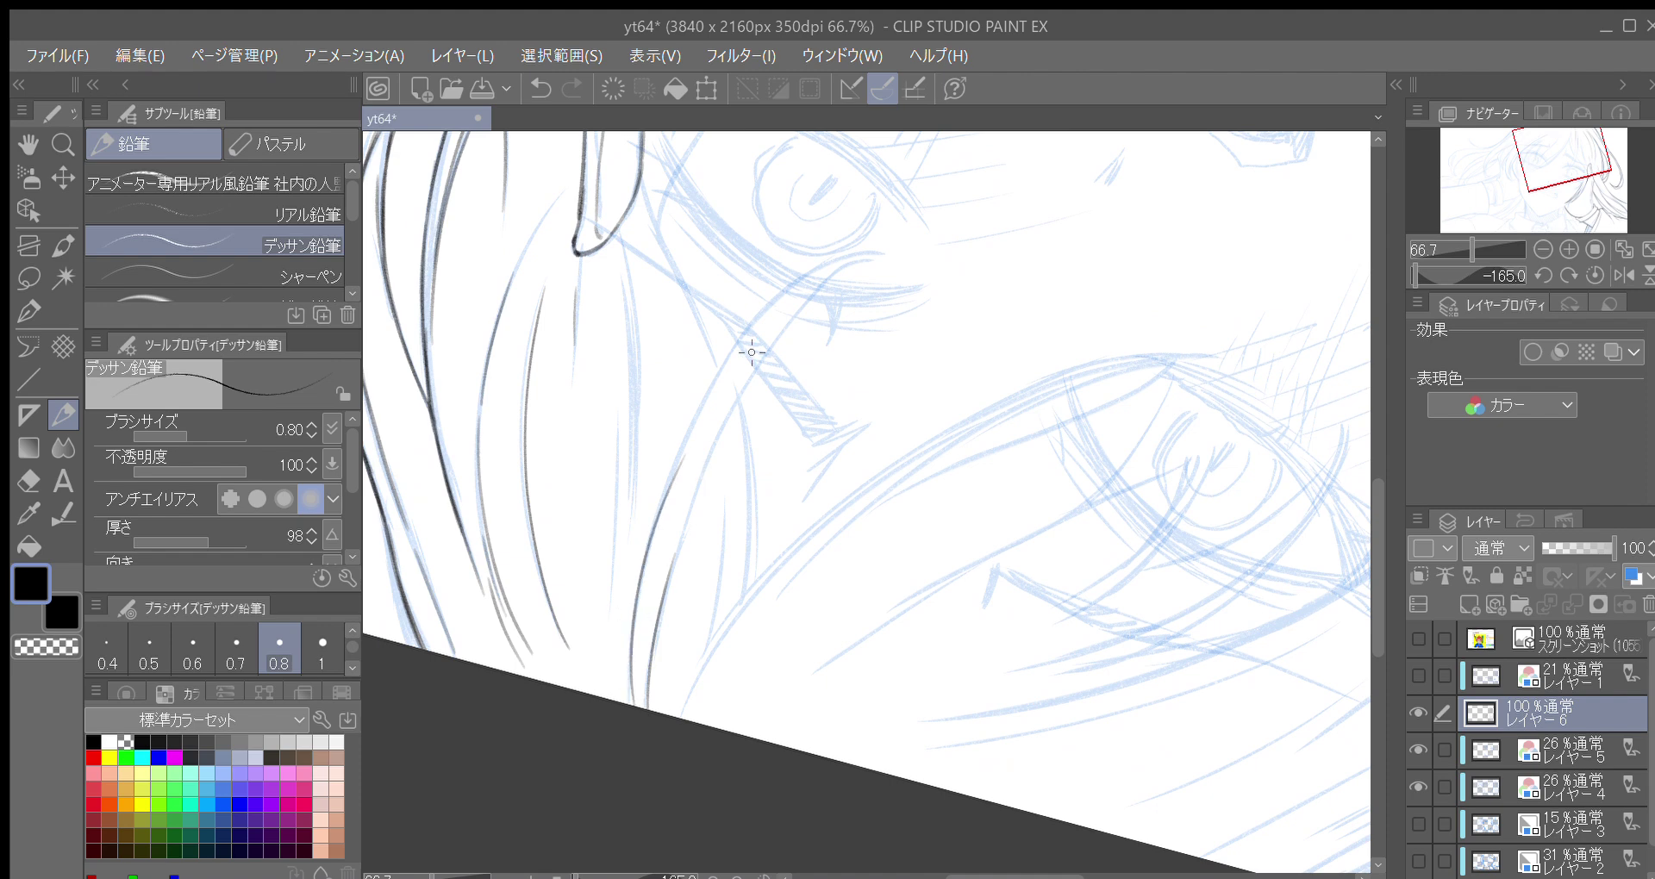
pyautogui.hotkey('ctrl', 'z')
pyautogui.moveTo(632, 695)
pyautogui.mouseDown()
pyautogui.moveTo(639, 575)
pyautogui.moveTo(720, 376)
pyautogui.moveTo(702, 404)
pyautogui.moveTo(810, 277)
pyautogui.mouseUp()
pyautogui.moveTo(735, 359); pyautogui.dragTo(844, 264)
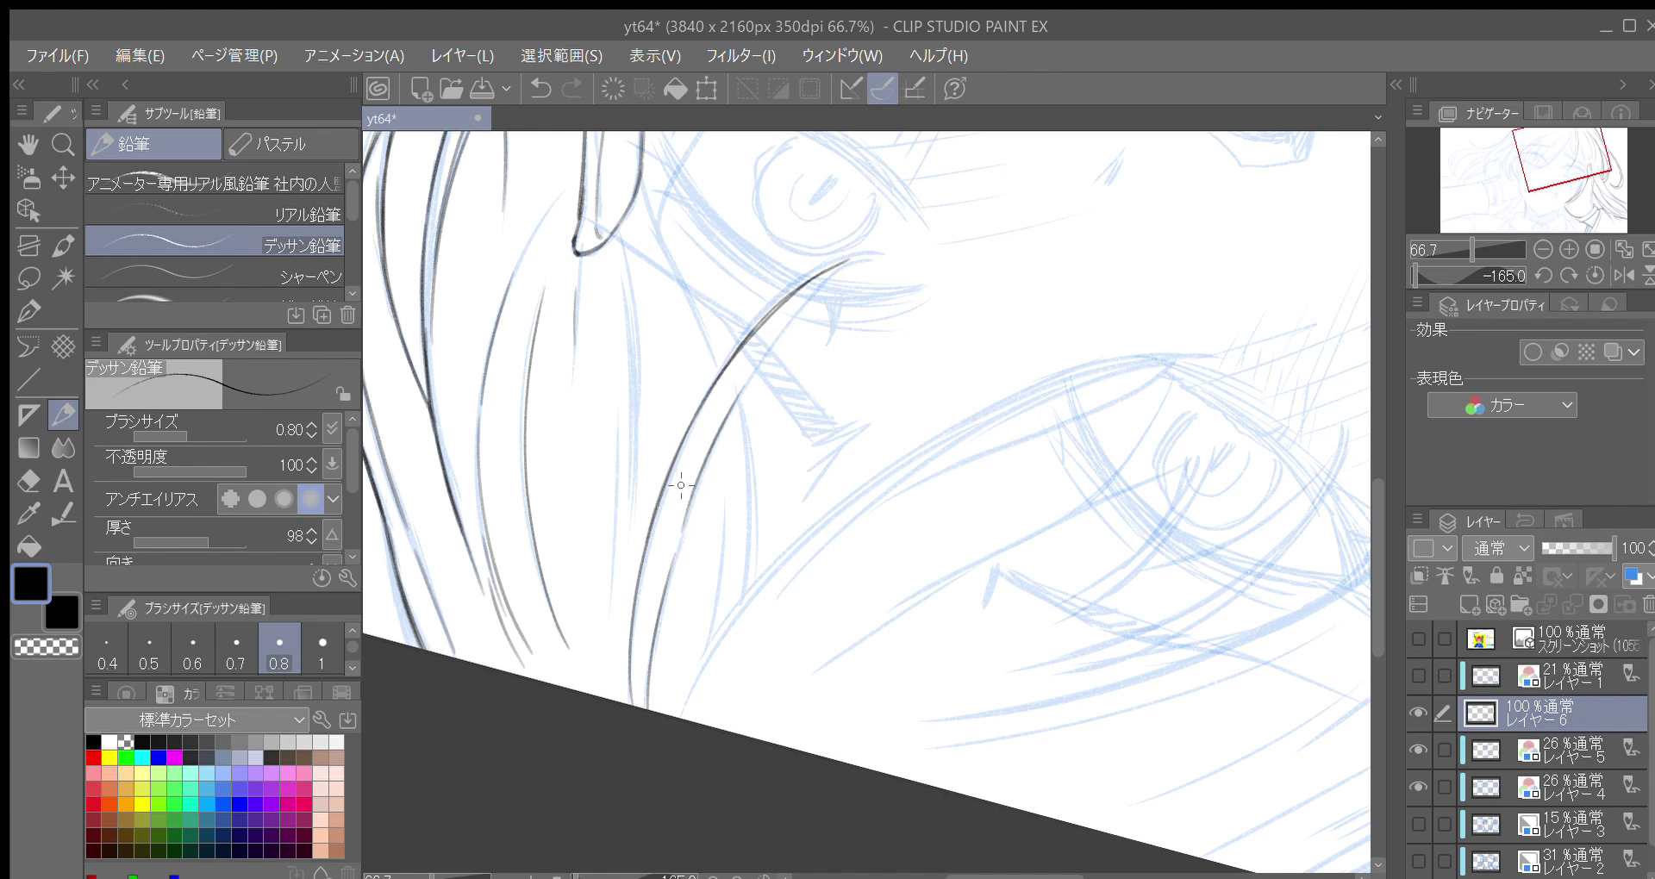
# Draw the second edge of the hand-side bangs strand, tapering it into the tip beside the eye
pyautogui.moveTo(695, 455); pyautogui.dragTo(658, 565)
pyautogui.moveTo(637, 643); pyautogui.dragTo(674, 544)
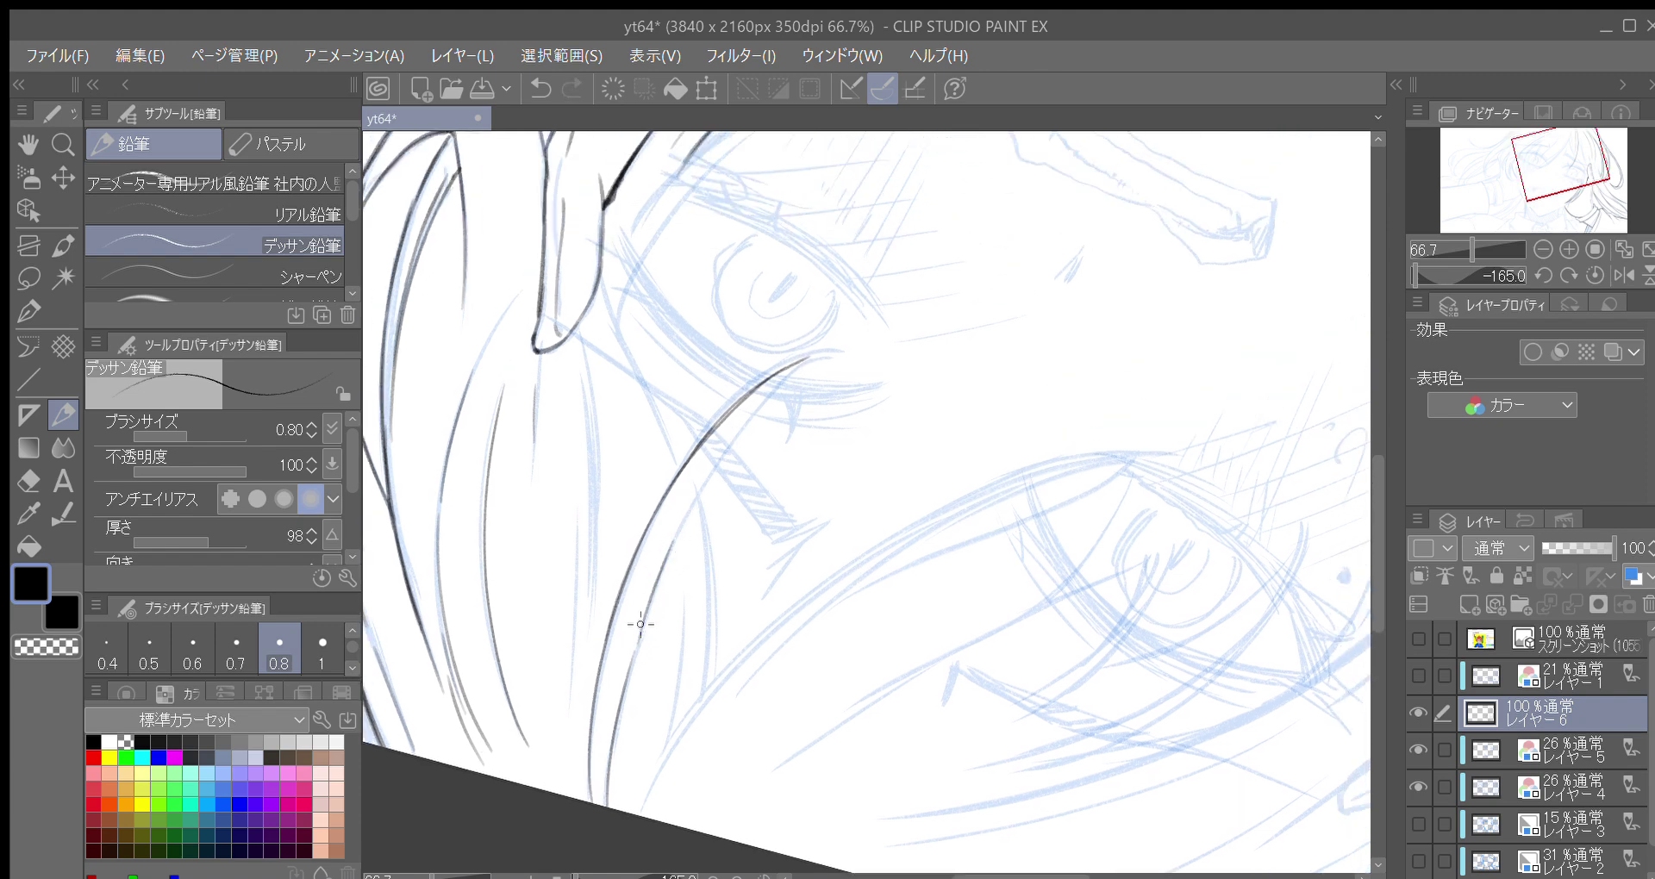
pyautogui.moveTo(637, 646); pyautogui.dragTo(705, 482)
pyautogui.moveTo(657, 567)
pyautogui.mouseDown()
pyautogui.moveTo(784, 379)
pyautogui.moveTo(744, 426)
pyautogui.moveTo(842, 342)
pyautogui.mouseUp()
# Draw the fine overlapping strand lines rising from the fingertip toward the page border, beside the hand-side bangs strand
pyautogui.moveTo(941, 230)
pyautogui.mouseDown()
pyautogui.moveTo(898, 265)
pyautogui.moveTo(931, 451)
pyautogui.moveTo(1090, 561)
pyautogui.moveTo(858, 530)
pyautogui.moveTo(924, 462)
pyautogui.moveTo(850, 462)
pyautogui.moveTo(765, 509)
pyautogui.moveTo(796, 487)
pyautogui.mouseUp()
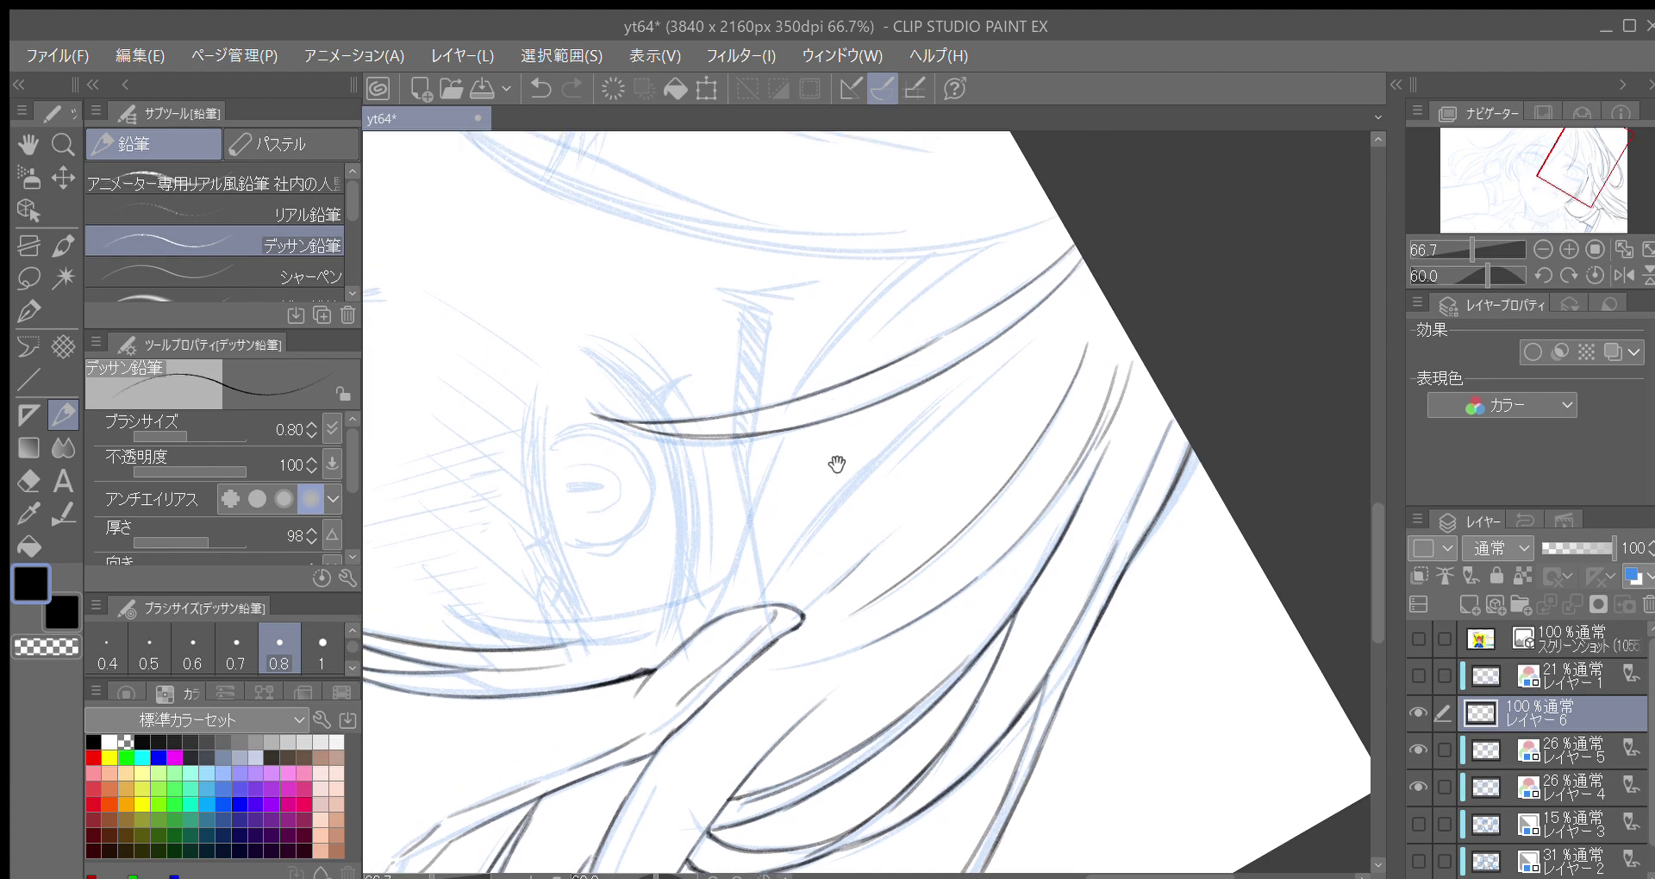
pyautogui.press('-')
pyautogui.press('-')
pyautogui.press('-')
pyautogui.moveTo(977, 481)
pyautogui.mouseDown()
pyautogui.moveTo(916, 546)
pyautogui.moveTo(710, 517)
pyautogui.moveTo(787, 422)
pyautogui.moveTo(787, 451)
pyautogui.moveTo(787, 432)
pyautogui.moveTo(726, 488)
pyautogui.mouseUp()
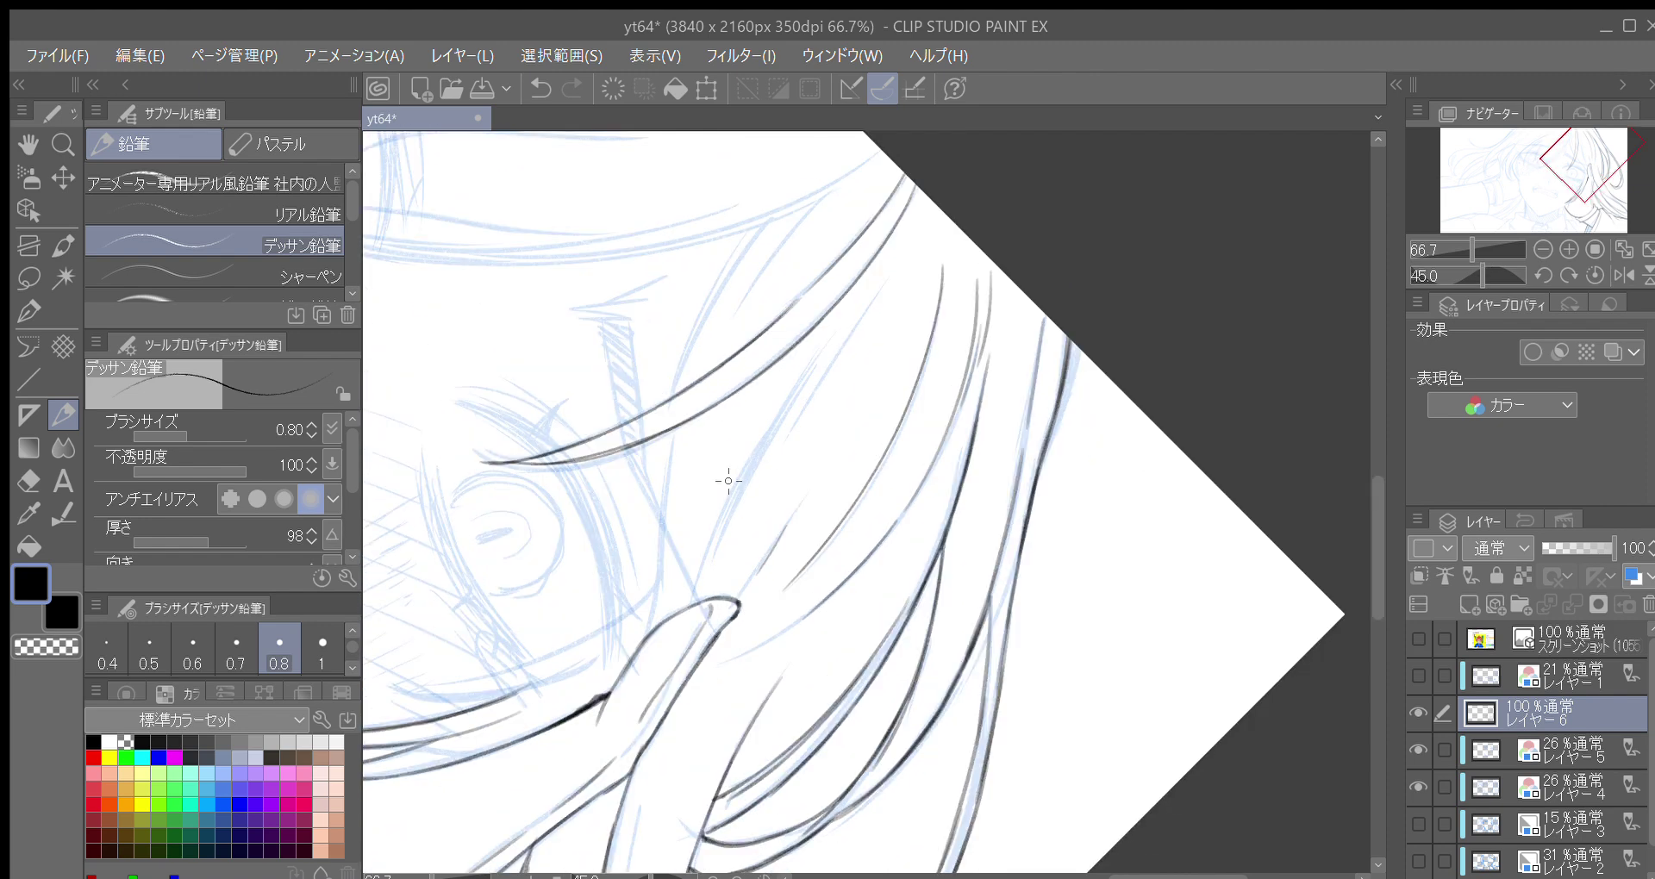
pyautogui.moveTo(715, 556); pyautogui.dragTo(779, 429)
pyautogui.moveTo(696, 588); pyautogui.dragTo(739, 480)
pyautogui.moveTo(715, 538); pyautogui.dragTo(836, 333)
pyautogui.moveTo(756, 456)
pyautogui.mouseDown()
pyautogui.moveTo(726, 517)
pyautogui.moveTo(737, 496)
pyautogui.mouseUp()
pyautogui.moveTo(789, 419); pyautogui.dragTo(812, 378)
pyautogui.moveTo(852, 324); pyautogui.dragTo(951, 363)
pyautogui.moveTo(728, 533); pyautogui.dragTo(830, 446)
# Draw the thick hair line running from the bangs strand down to the fingertip, redoing unsatisfactory strokes
pyautogui.moveTo(1075, 543)
pyautogui.mouseDown()
pyautogui.moveTo(962, 637)
pyautogui.moveTo(914, 627)
pyautogui.mouseUp()
pyautogui.press('^')
pyautogui.press('^')
pyautogui.press('^')
pyautogui.press('^')
pyautogui.press('^')
pyautogui.press('^')
pyautogui.press('^')
pyautogui.press('^')
pyautogui.press('^')
pyautogui.press('^')
pyautogui.press('^')
pyautogui.moveTo(822, 523)
pyautogui.mouseDown()
pyautogui.moveTo(780, 396)
pyautogui.moveTo(729, 493)
pyautogui.mouseUp()
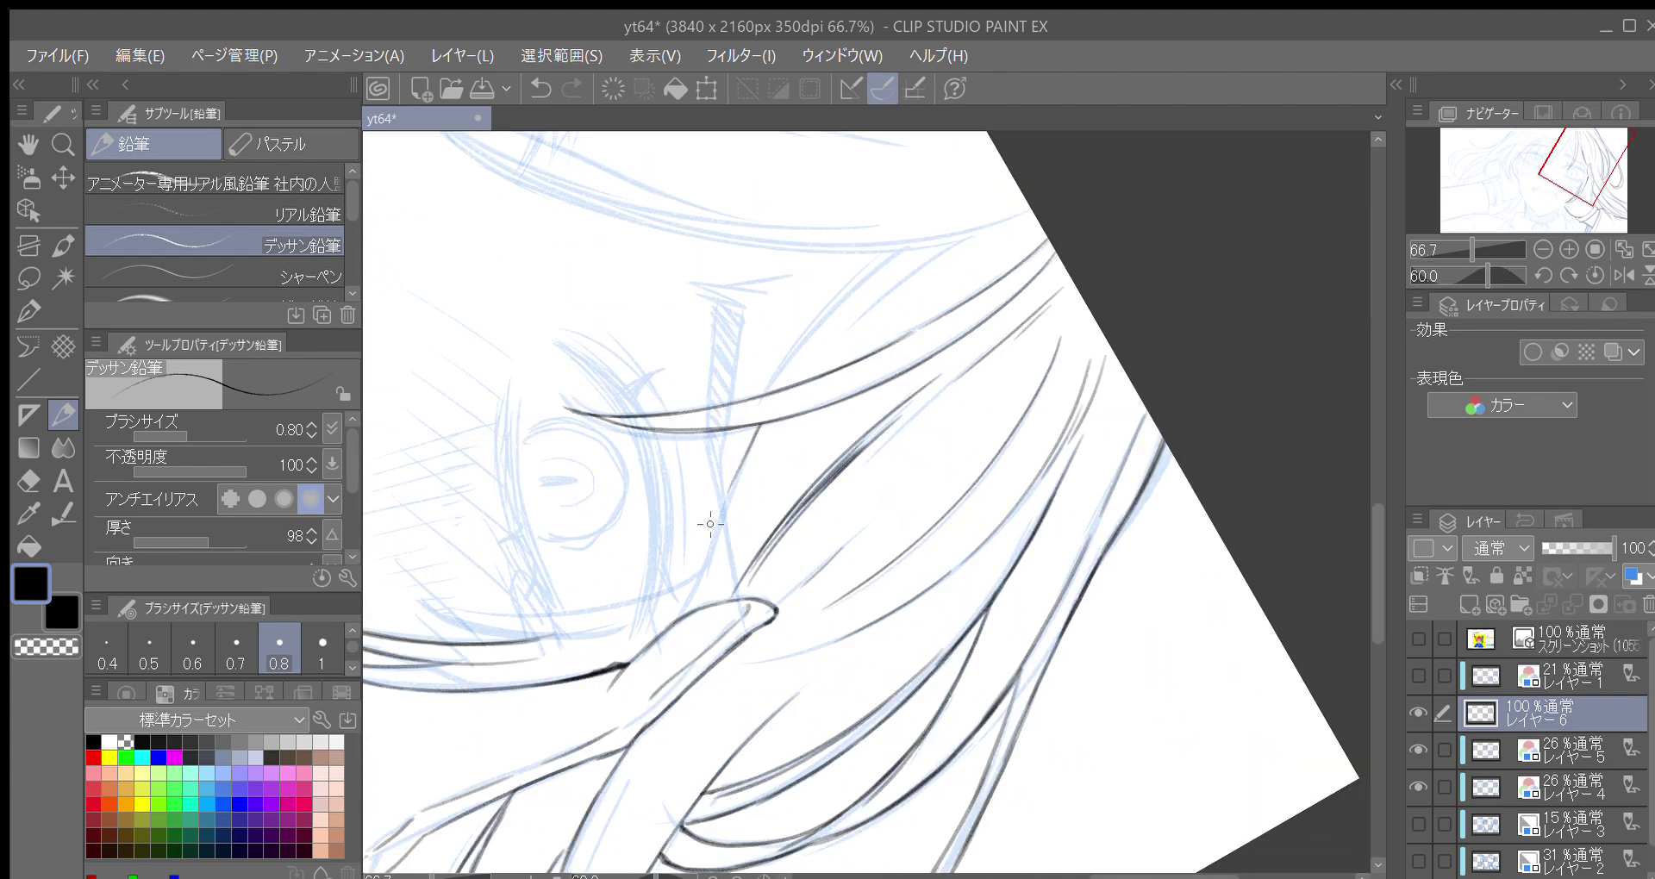
pyautogui.hotkey('ctrl', 'z')
pyautogui.moveTo(760, 422); pyautogui.dragTo(704, 544)
pyautogui.moveTo(759, 423); pyautogui.dragTo(683, 615)
pyautogui.moveTo(704, 559)
pyautogui.mouseDown()
pyautogui.moveTo(689, 608)
pyautogui.moveTo(751, 426)
pyautogui.moveTo(694, 588)
pyautogui.mouseUp()
pyautogui.moveTo(767, 425); pyautogui.dragTo(718, 545)
pyautogui.hotkey('ctrl', 'z')
pyautogui.moveTo(766, 425); pyautogui.dragTo(712, 553)
# Continue the hair line past the crossing bangs strand toward the page border and add short lines inside the lock
pyautogui.press('space')
pyautogui.moveTo(755, 474); pyautogui.dragTo(719, 555)
pyautogui.moveTo(731, 474); pyautogui.dragTo(849, 341)
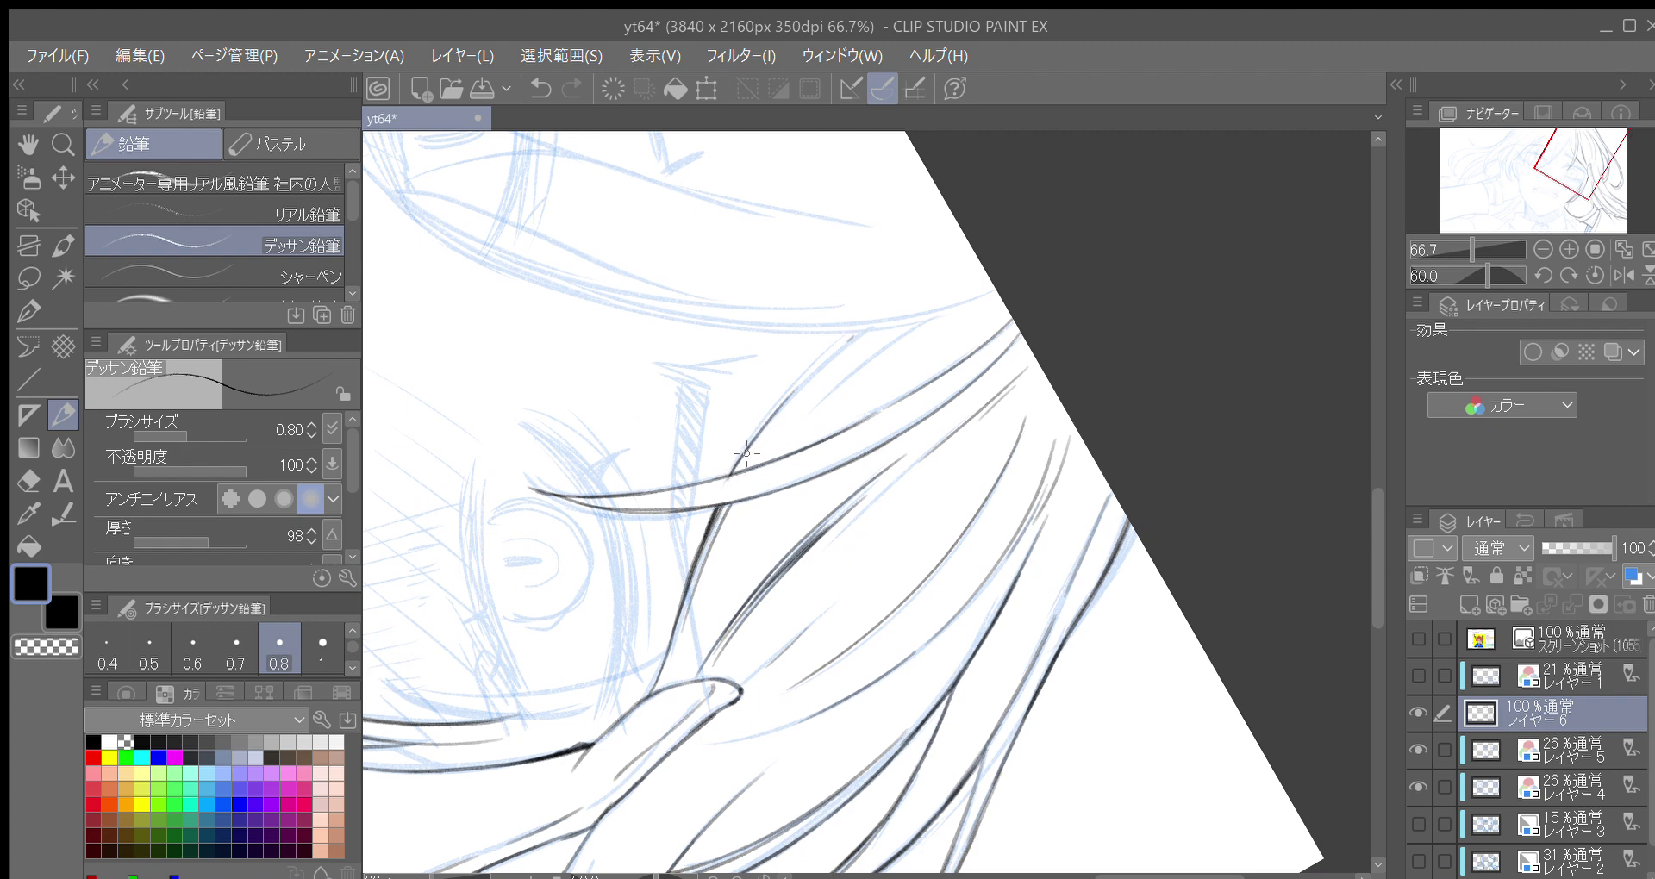
pyautogui.moveTo(733, 470); pyautogui.dragTo(864, 333)
pyautogui.moveTo(768, 414); pyautogui.dragTo(852, 336)
pyautogui.moveTo(756, 436); pyautogui.dragTo(858, 331)
pyautogui.moveTo(800, 432); pyautogui.dragTo(939, 321)
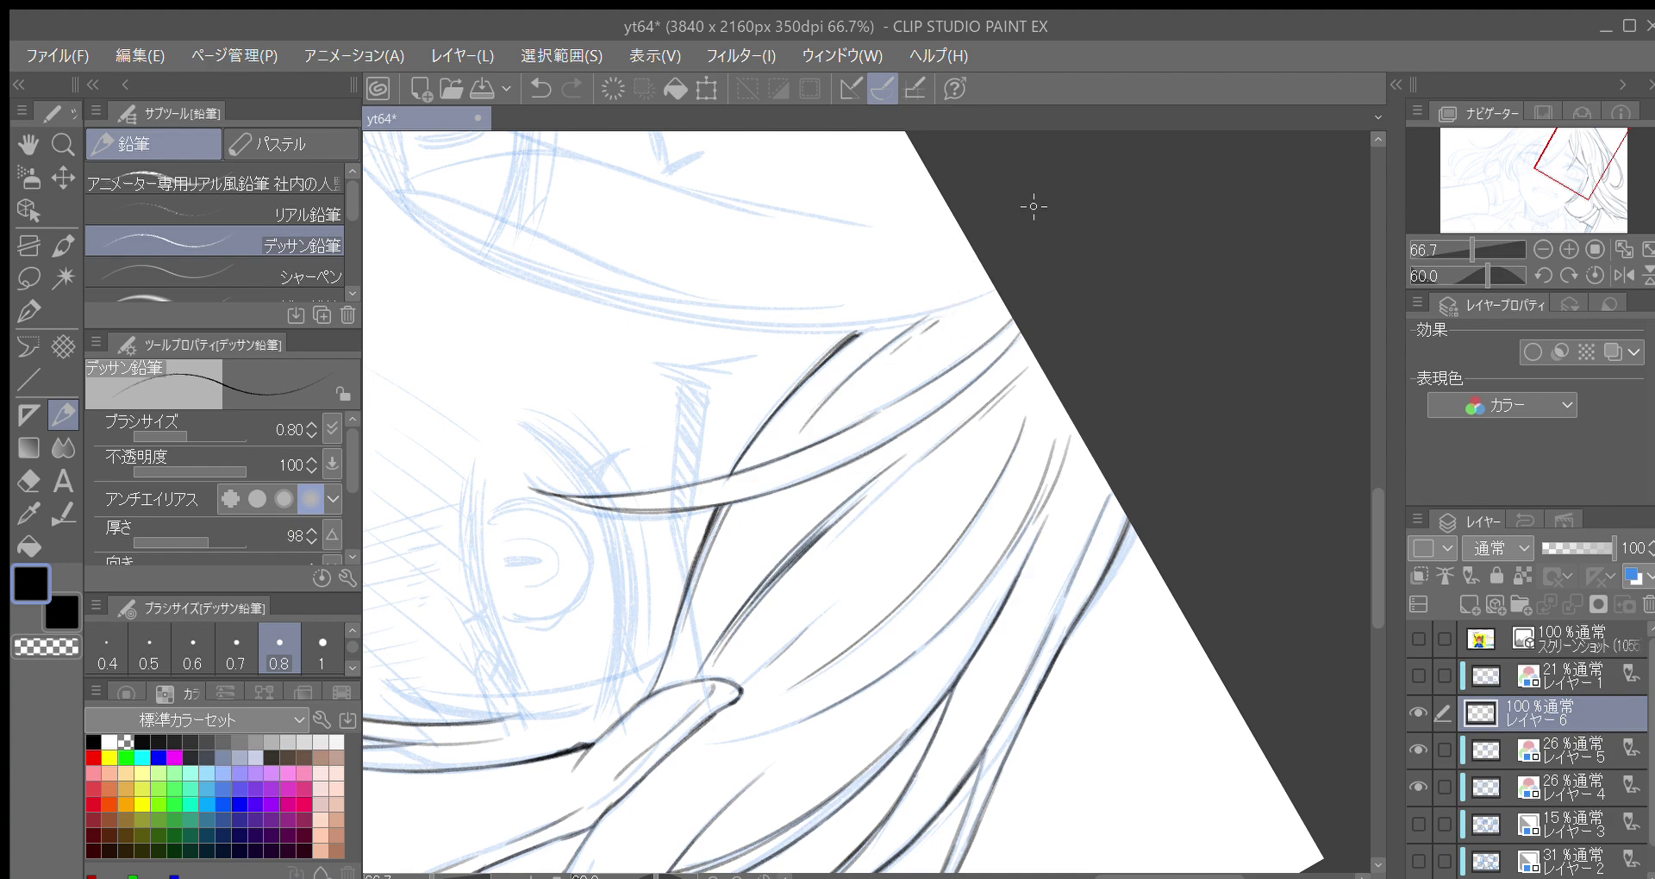
# Draw the upper part of the central bangs strand from the page border toward the other eye, building it up with overlapping strokes
pyautogui.press('-')
pyautogui.press('-')
pyautogui.press('-')
pyautogui.press('-')
pyautogui.press('-')
pyautogui.press('-')
pyautogui.press('-')
pyautogui.press('-')
pyautogui.press('-')
pyautogui.press('-')
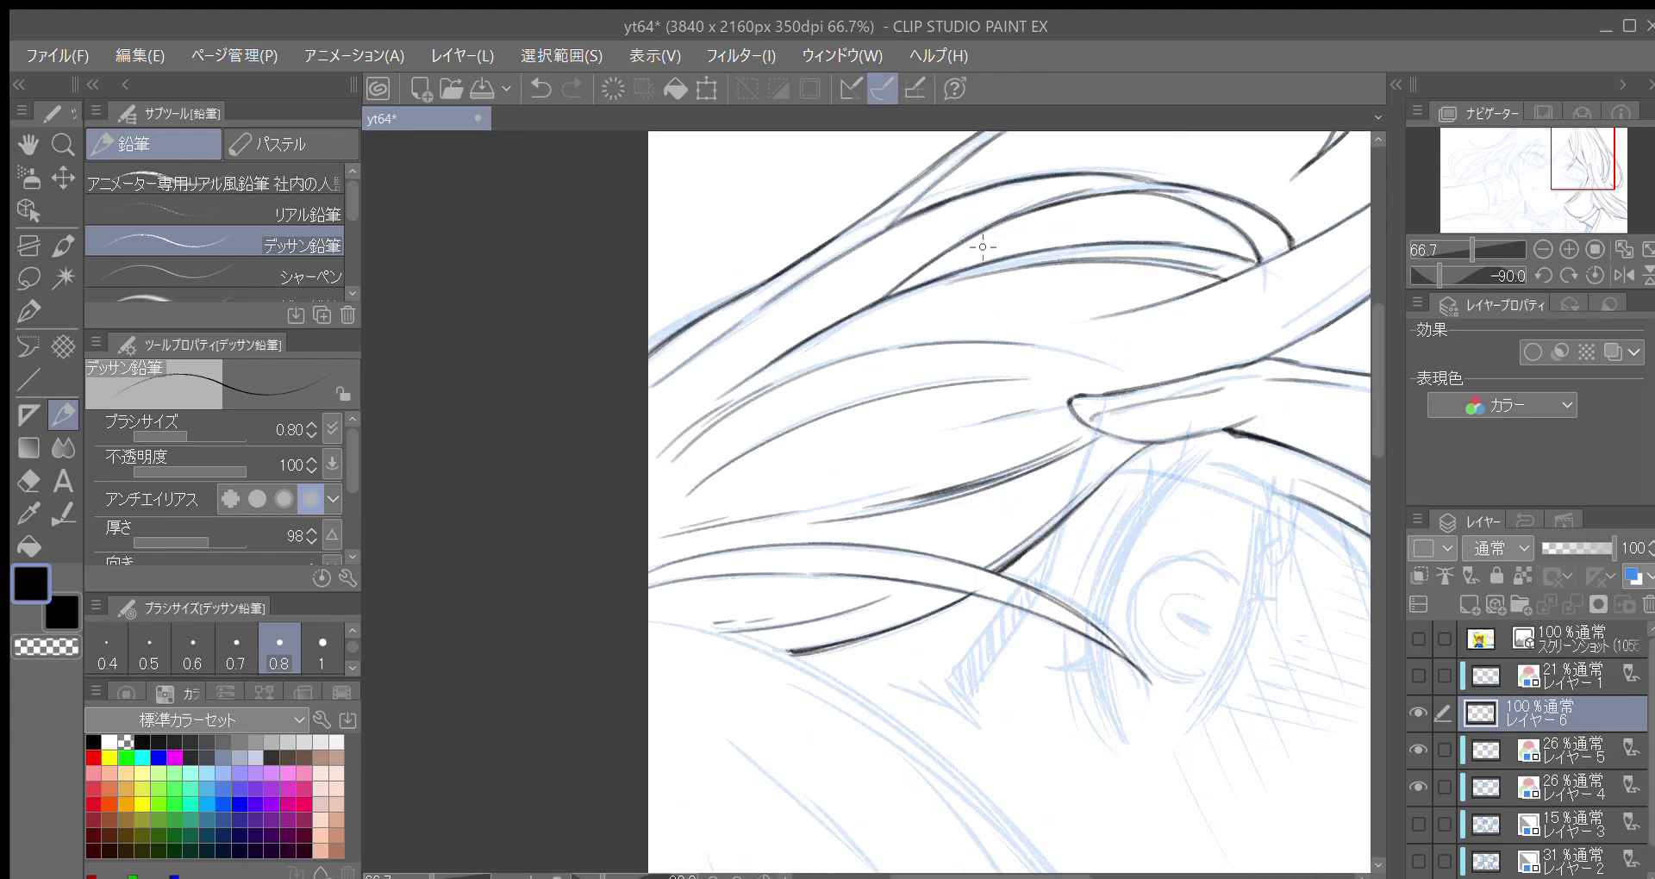
pyautogui.press('-')
pyautogui.press('-')
pyautogui.press('-')
pyautogui.press('-')
pyautogui.press('-')
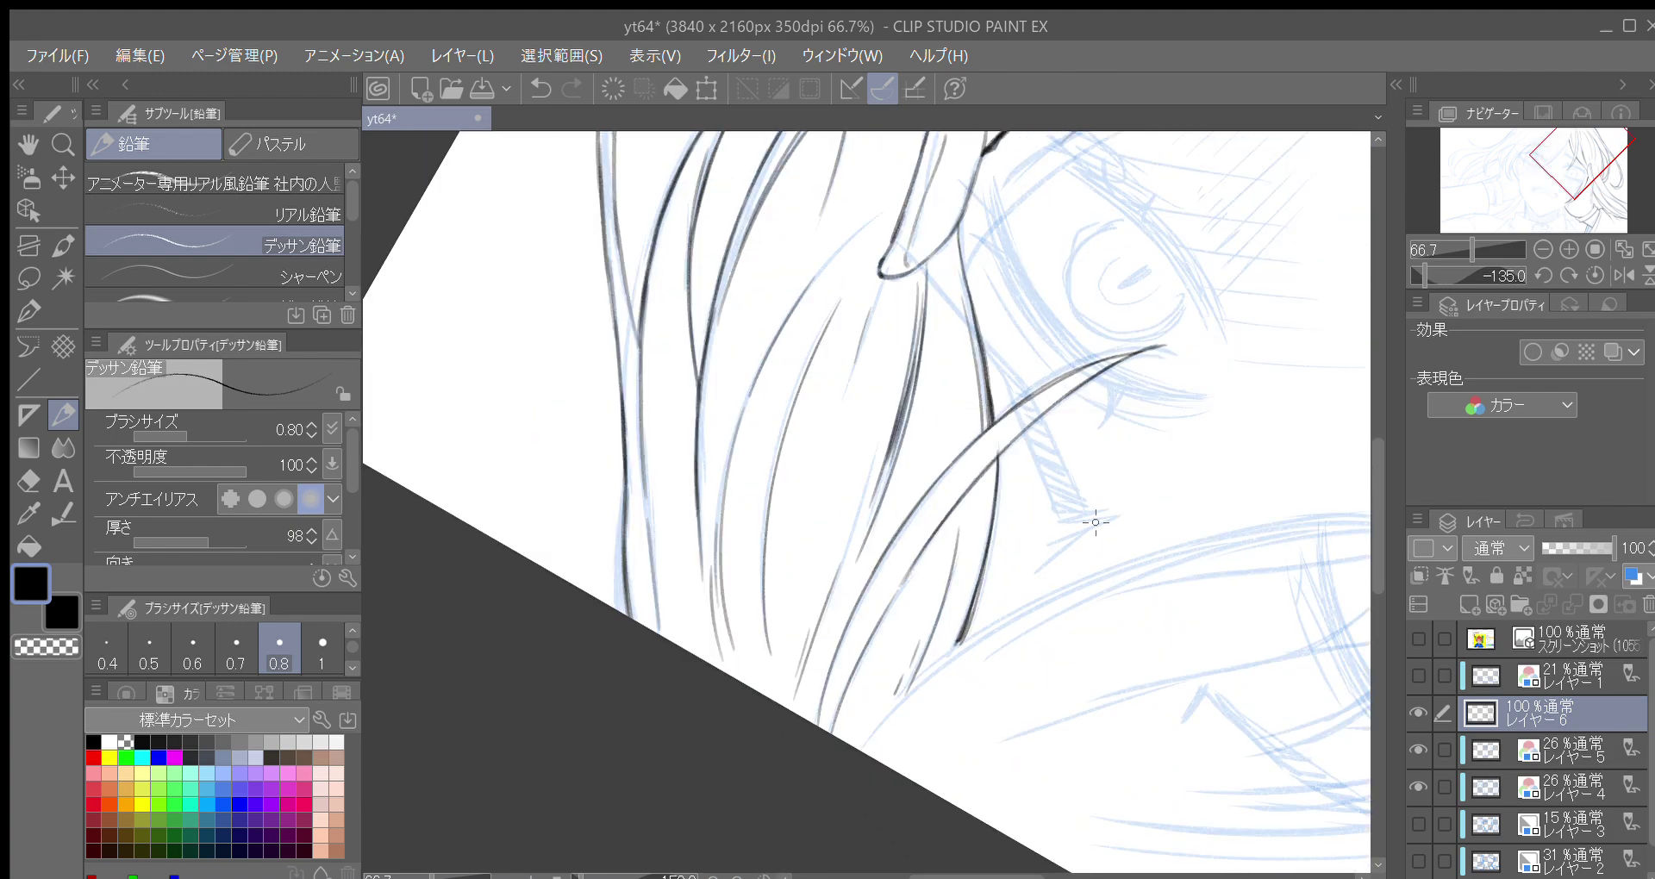
pyautogui.press('-')
pyautogui.moveTo(891, 447); pyautogui.dragTo(807, 507)
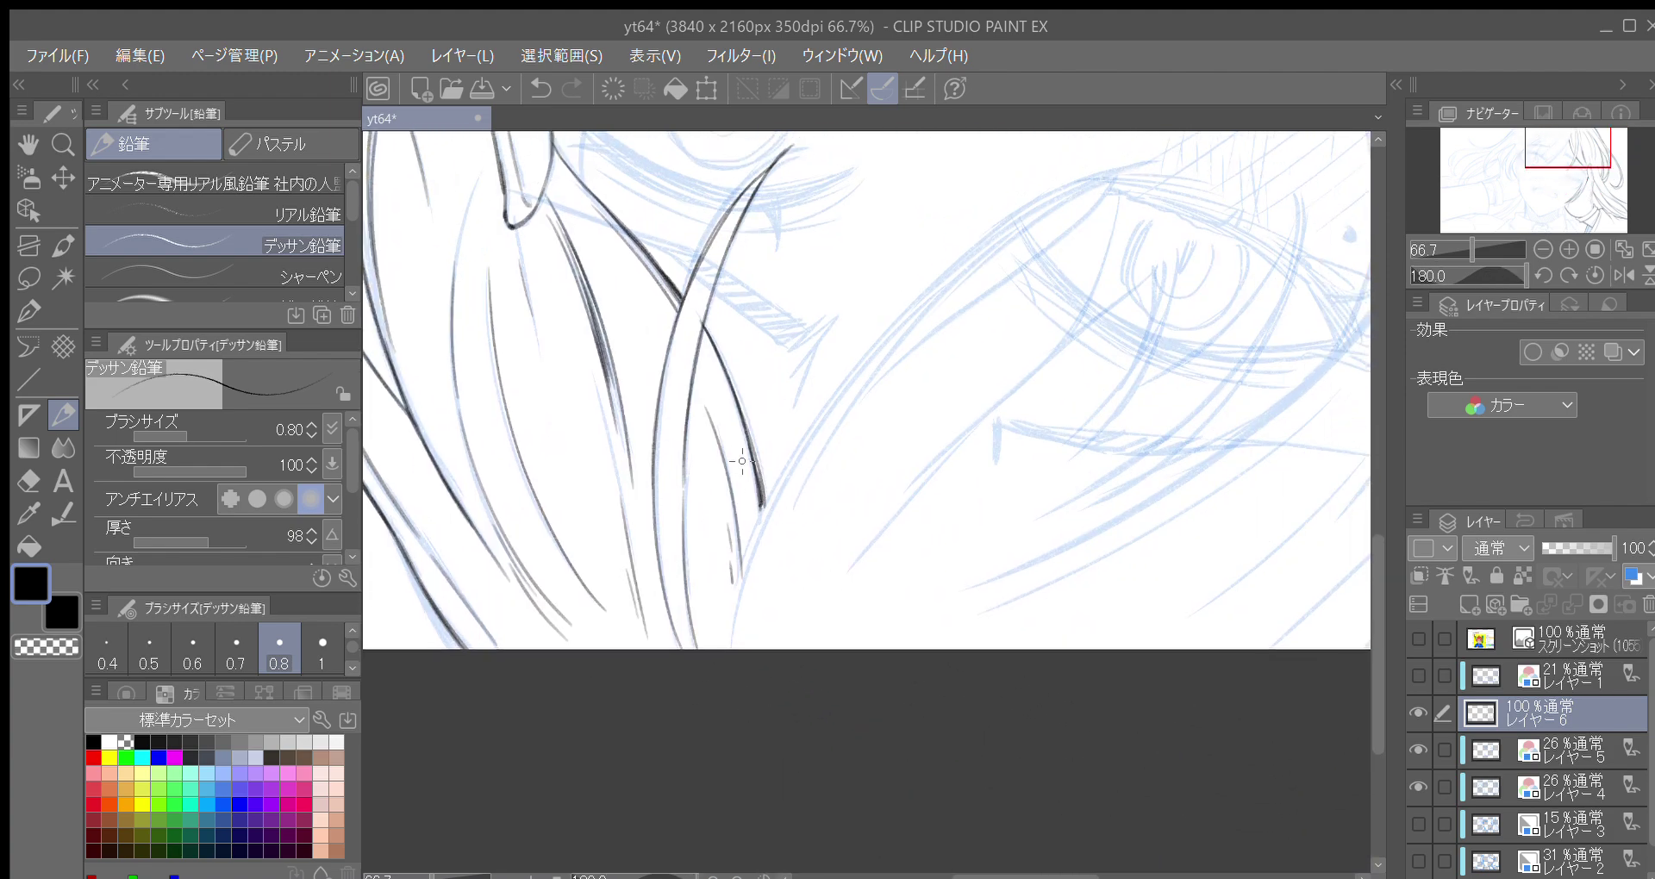
pyautogui.moveTo(732, 648); pyautogui.dragTo(776, 490)
pyautogui.moveTo(807, 438)
pyautogui.mouseDown()
pyautogui.moveTo(754, 545)
pyautogui.moveTo(764, 515)
pyautogui.mouseUp()
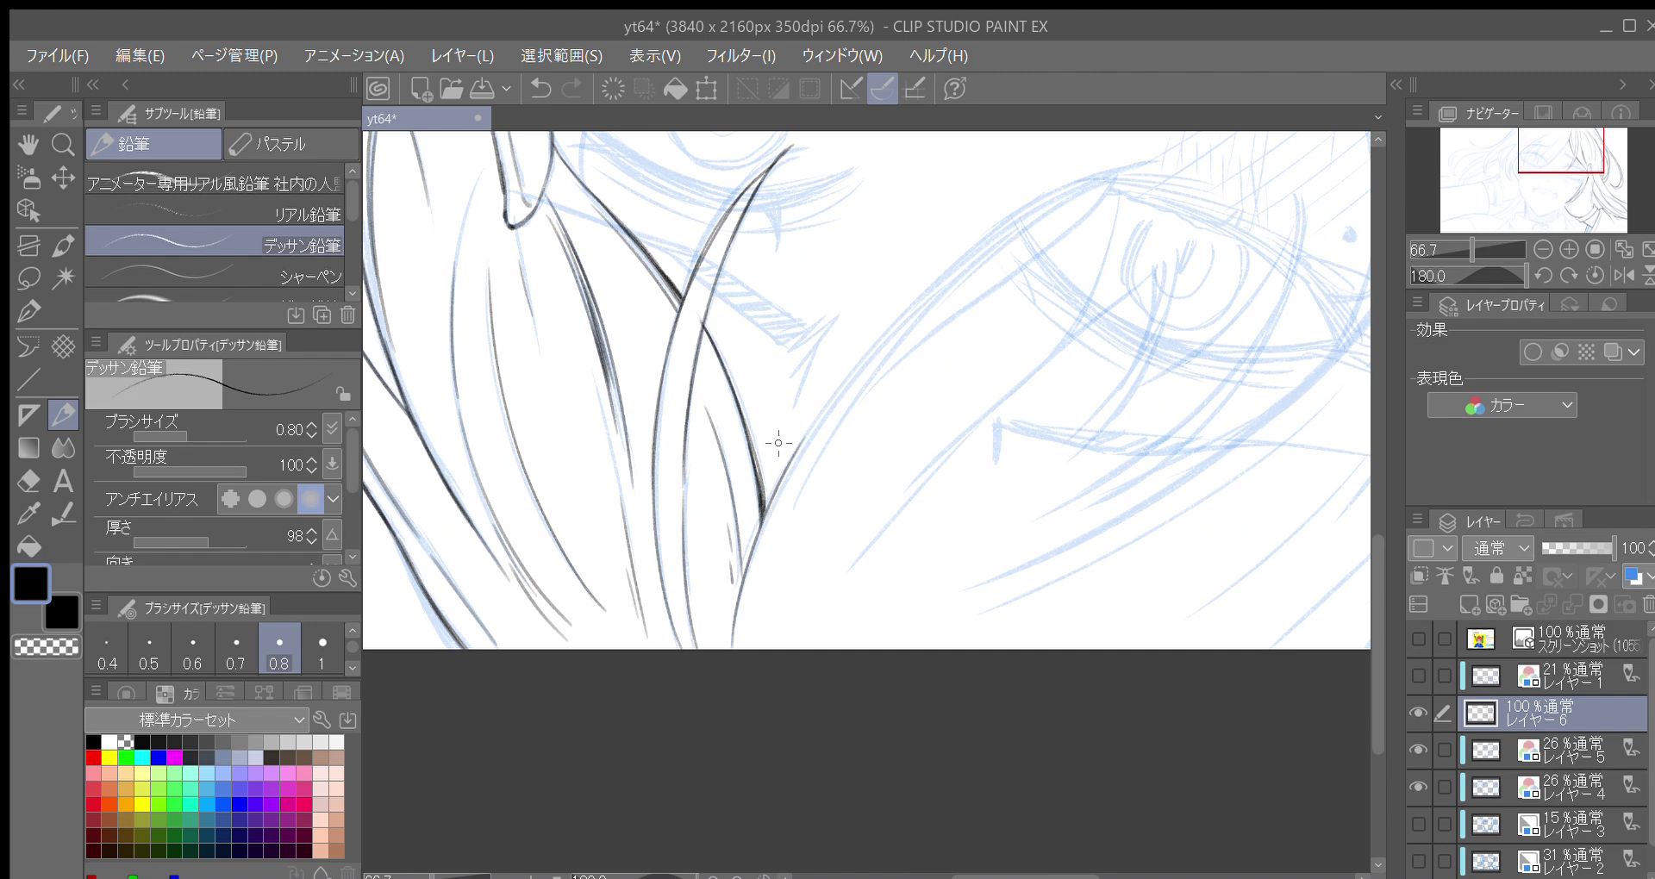
pyautogui.moveTo(732, 628); pyautogui.dragTo(828, 402)
pyautogui.moveTo(766, 552); pyautogui.dragTo(873, 361)
pyautogui.moveTo(802, 441); pyautogui.dragTo(897, 329)
pyautogui.moveTo(807, 455); pyautogui.dragTo(893, 337)
pyautogui.moveTo(762, 509)
pyautogui.mouseDown()
pyautogui.moveTo(893, 329)
pyautogui.moveTo(852, 393)
pyautogui.mouseUp()
pyautogui.moveTo(755, 538); pyautogui.dragTo(890, 355)
pyautogui.moveTo(807, 457); pyautogui.dragTo(911, 342)
pyautogui.moveTo(821, 428); pyautogui.dragTo(932, 325)
# Sharpen the hand-side bangs tip and extend the central strand down to the inner corner of the other eye
pyautogui.moveTo(883, 371); pyautogui.dragTo(799, 481)
pyautogui.press('-')
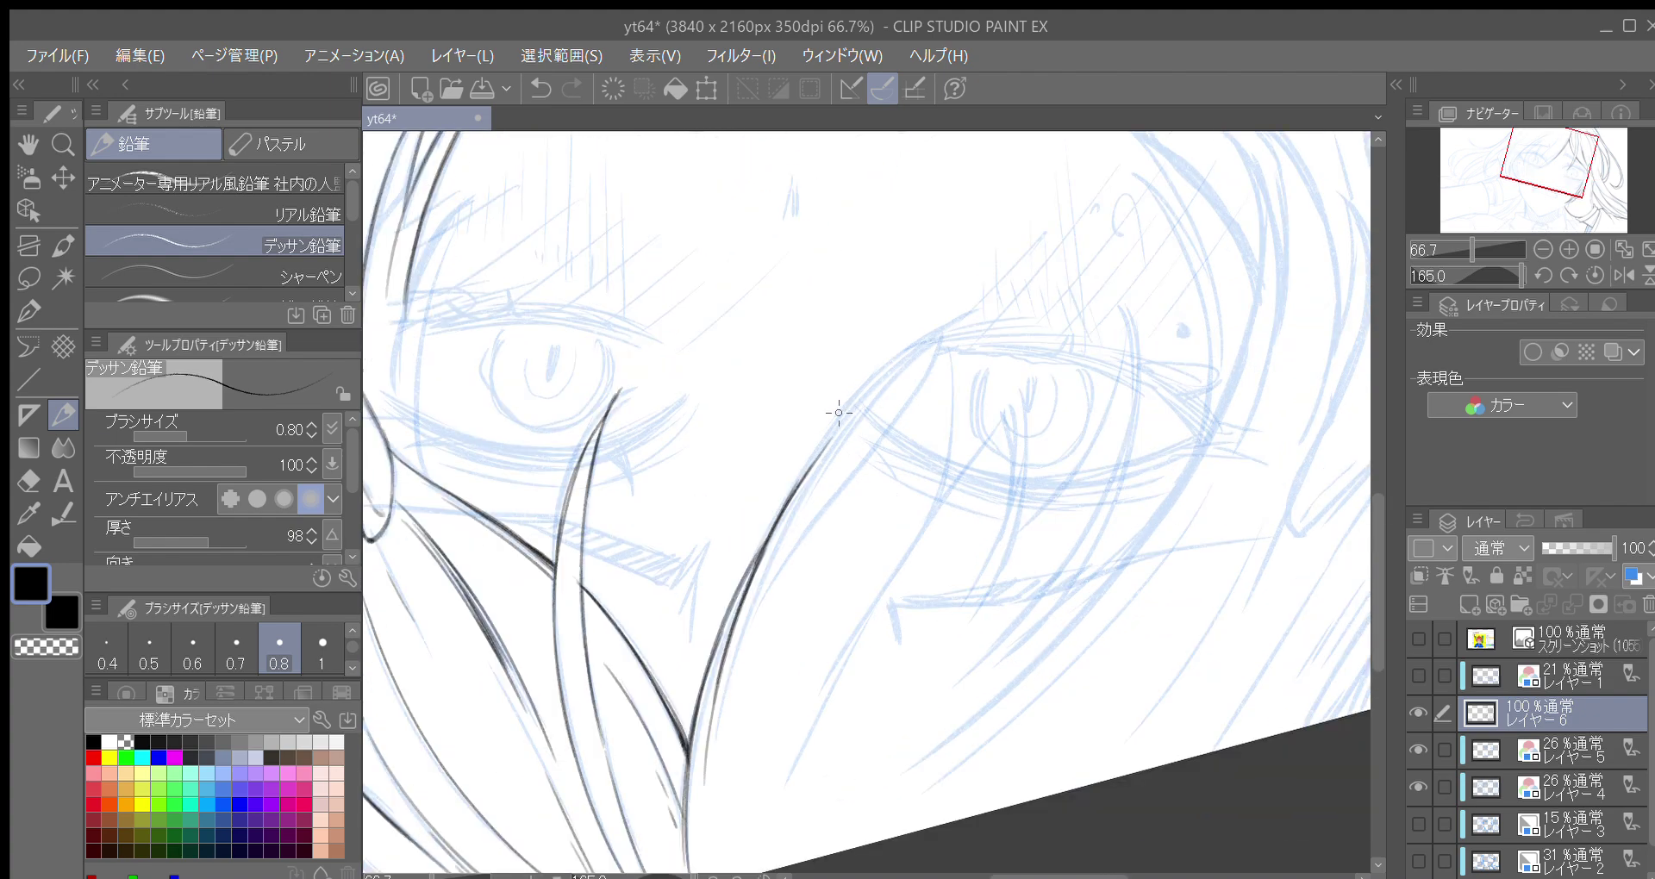
pyautogui.moveTo(591, 443); pyautogui.dragTo(628, 378)
pyautogui.moveTo(735, 677); pyautogui.dragTo(850, 420)
pyautogui.moveTo(757, 564); pyautogui.dragTo(813, 457)
pyautogui.moveTo(770, 537); pyautogui.dragTo(910, 353)
pyautogui.moveTo(852, 403); pyautogui.dragTo(949, 336)
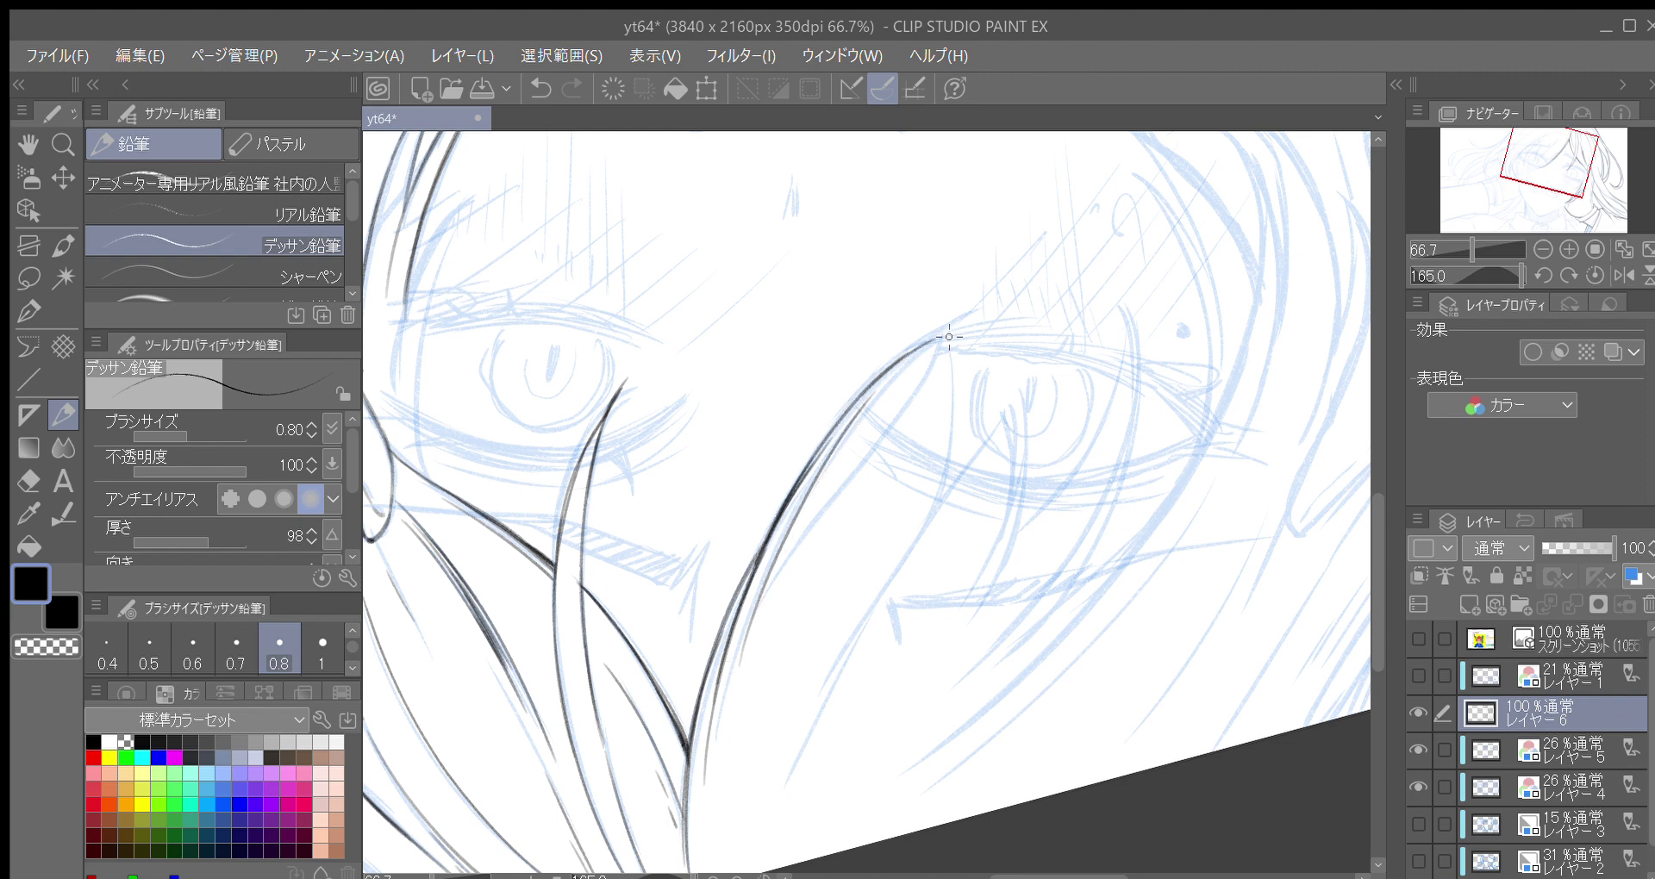
pyautogui.moveTo(805, 501); pyautogui.dragTo(937, 347)
pyautogui.moveTo(867, 399); pyautogui.dragTo(946, 347)
# Draw the other edge of the central bangs strand upward from its tip at the inner eye corner, redoing one stroke
pyautogui.press('-')
pyautogui.press('-')
pyautogui.press('-')
pyautogui.press('-')
pyautogui.press('-')
pyautogui.press('-')
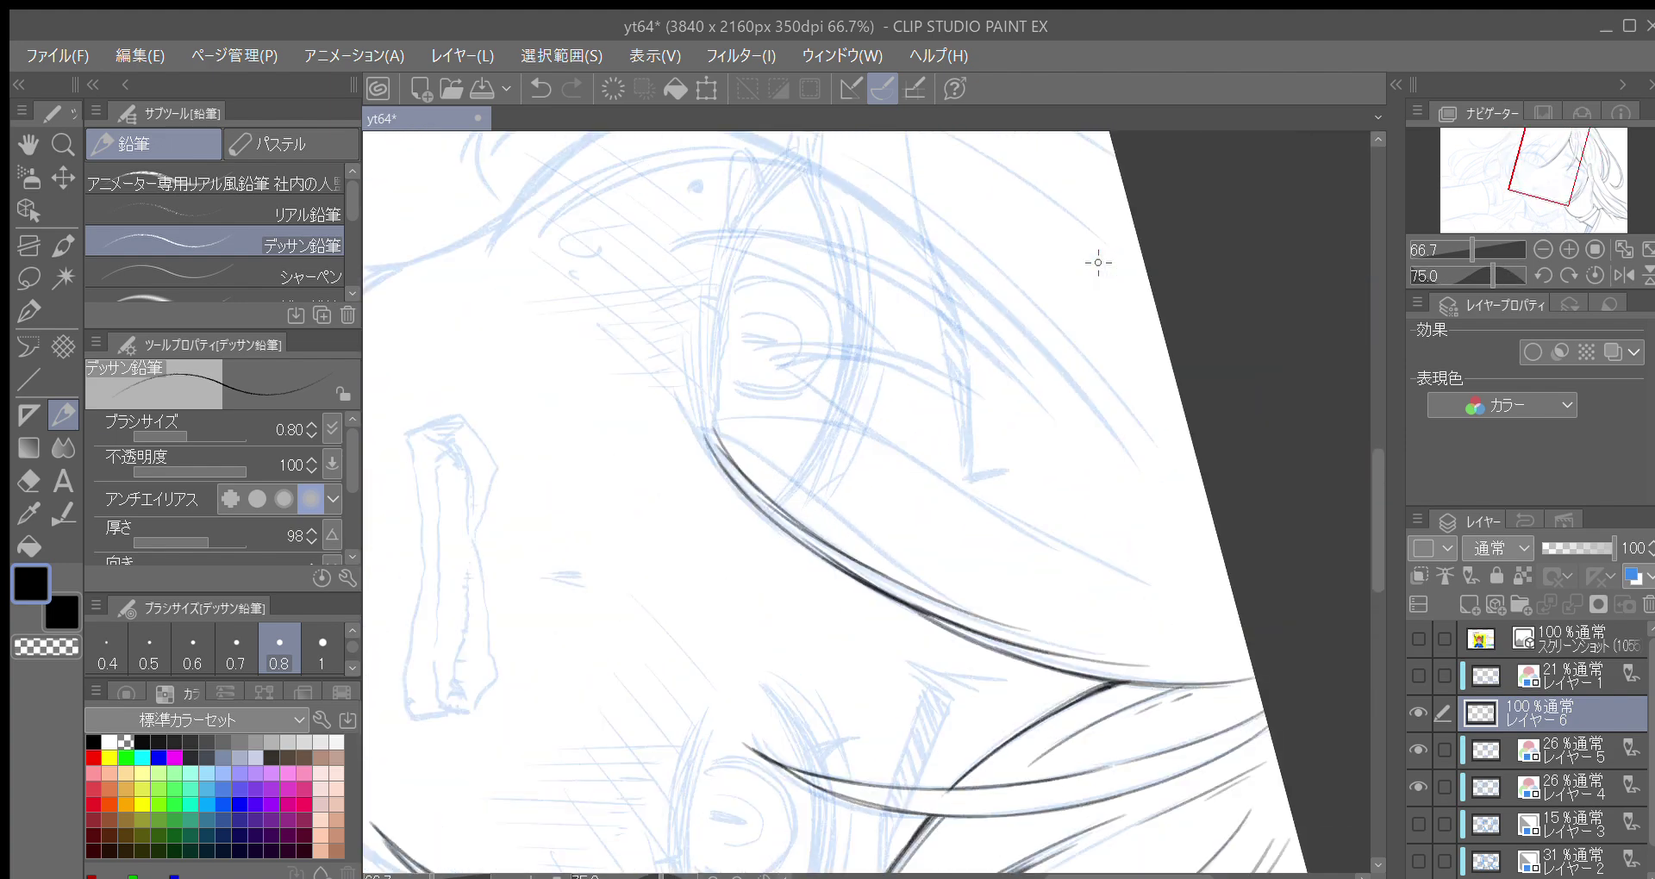
pyautogui.press('-')
pyautogui.press('-')
pyautogui.press('-')
pyautogui.press('-')
pyautogui.press('-')
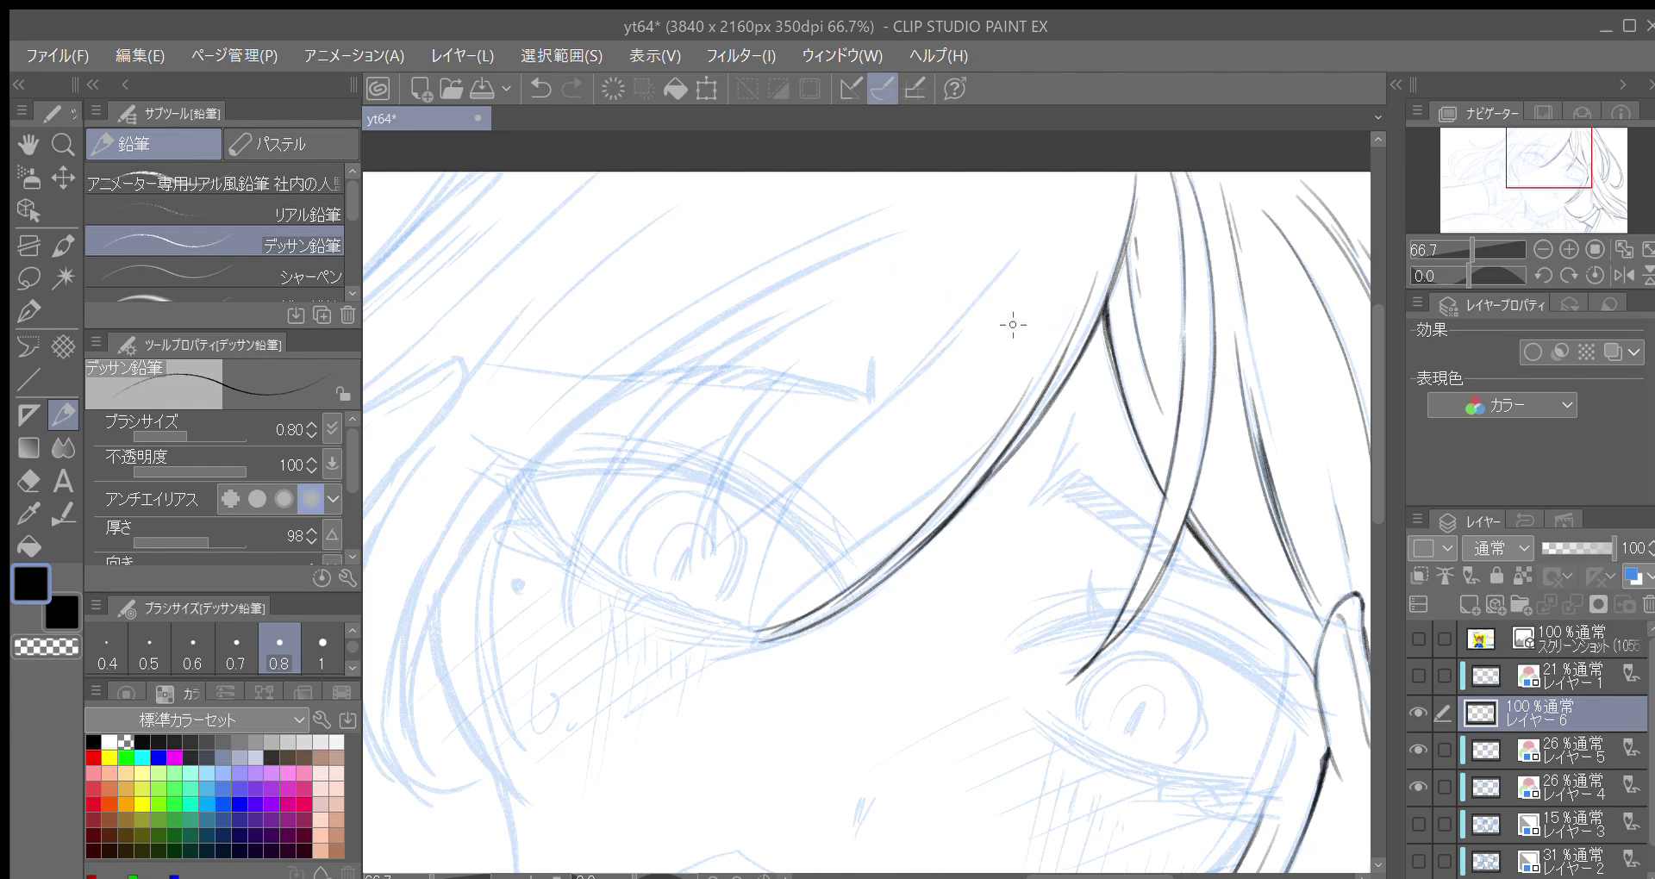
pyautogui.press('-')
pyautogui.moveTo(768, 588); pyautogui.dragTo(849, 450)
pyautogui.moveTo(791, 534); pyautogui.dragTo(854, 450)
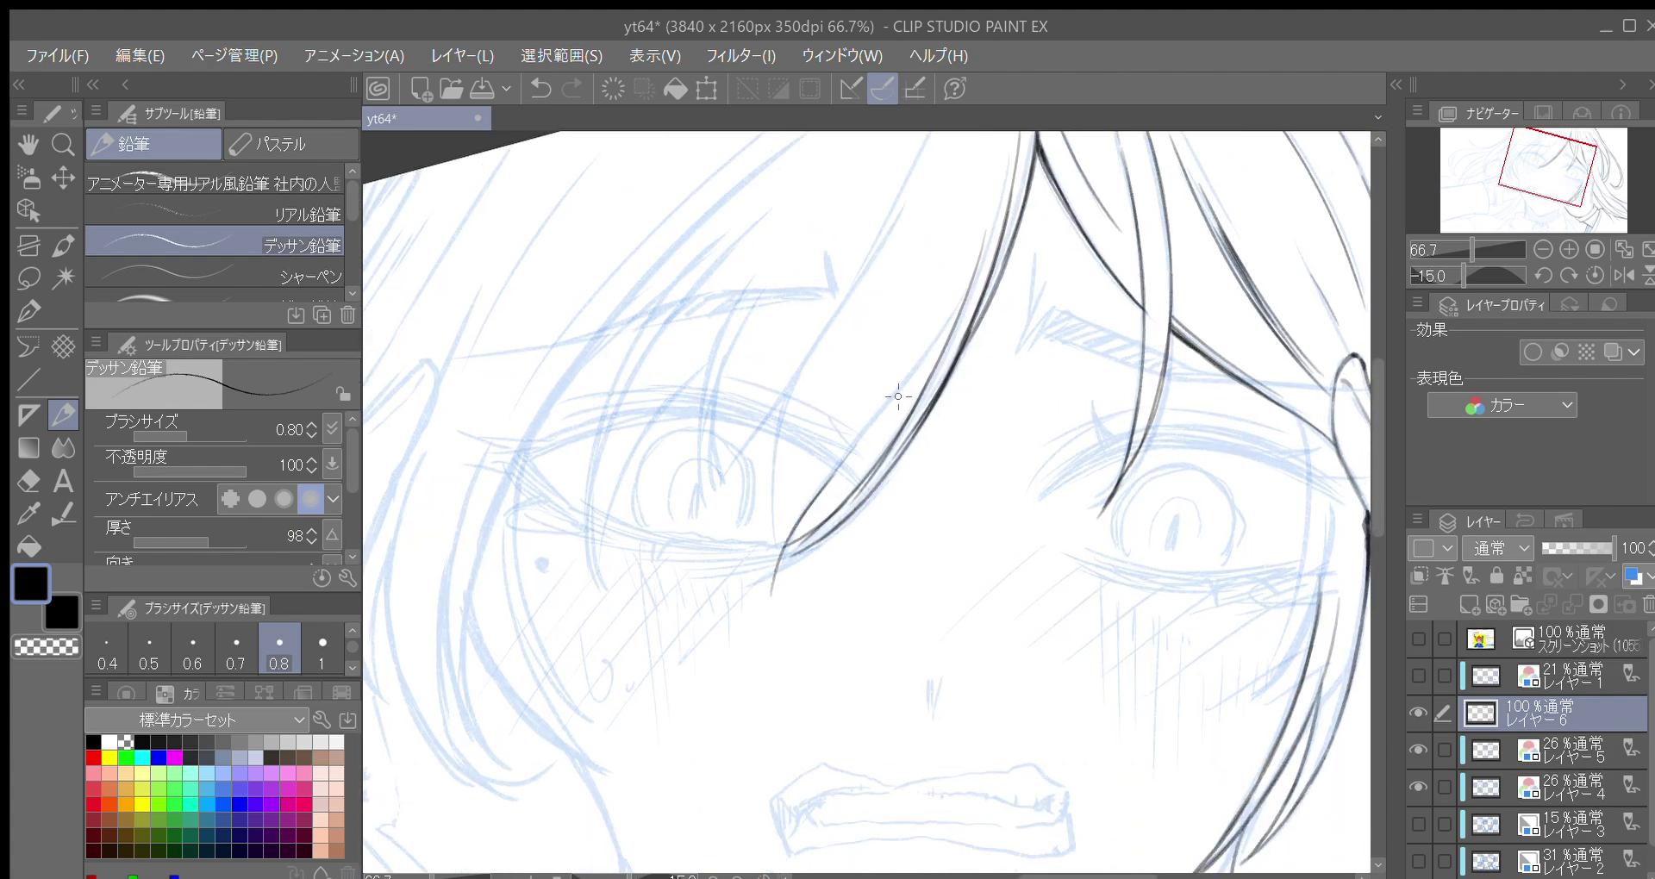
pyautogui.moveTo(804, 517); pyautogui.dragTo(931, 347)
pyautogui.moveTo(882, 412); pyautogui.dragTo(949, 331)
pyautogui.moveTo(791, 539); pyautogui.dragTo(870, 407)
pyautogui.hotkey('ctrl', 'z')
pyautogui.moveTo(774, 583); pyautogui.dragTo(883, 394)
pyautogui.moveTo(805, 506); pyautogui.dragTo(959, 315)
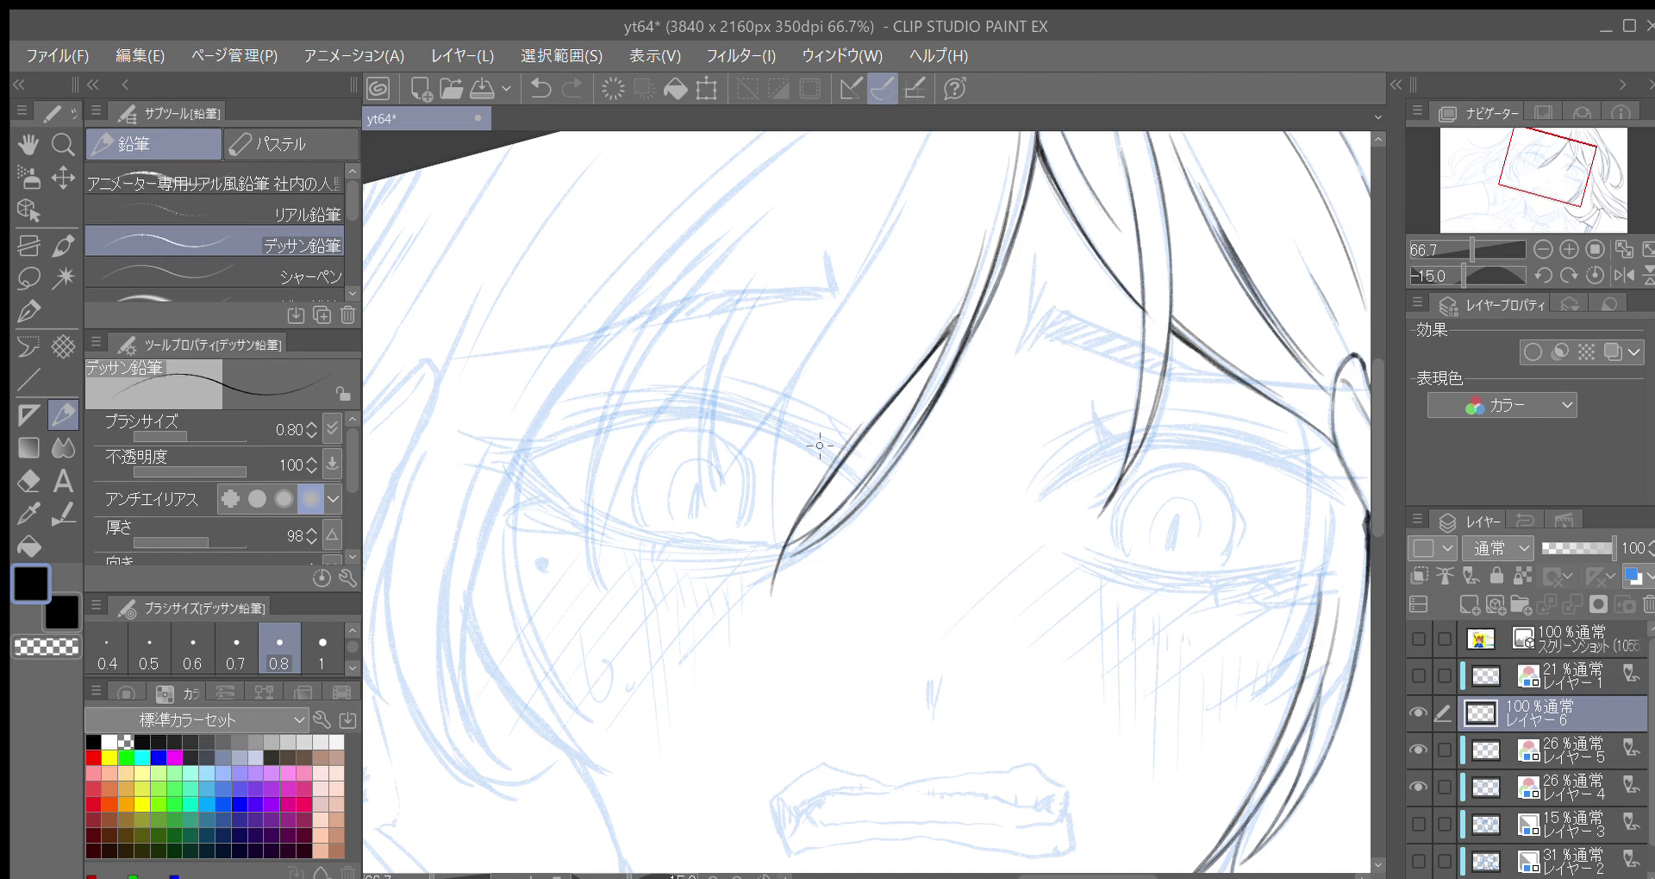
# Draw the outer curve of the bangs lock over the eye, joining it to the central strand's tip
pyautogui.press('^')
pyautogui.moveTo(755, 569); pyautogui.dragTo(795, 430)
pyautogui.moveTo(756, 548)
pyautogui.mouseDown()
pyautogui.moveTo(759, 580)
pyautogui.moveTo(800, 409)
pyautogui.mouseUp()
pyautogui.moveTo(777, 468); pyautogui.dragTo(847, 353)
pyautogui.moveTo(801, 414); pyautogui.dragTo(869, 332)
# Extend the outer line of the bangs lock above the eye past the eyebrow toward the page border
pyautogui.press('-')
pyautogui.press('-')
pyautogui.press('-')
pyautogui.press('-')
pyautogui.press('-')
pyautogui.press('-')
pyautogui.press('-')
pyautogui.press('-')
pyautogui.press('-')
pyautogui.press('-')
pyautogui.press('-')
pyautogui.press('-')
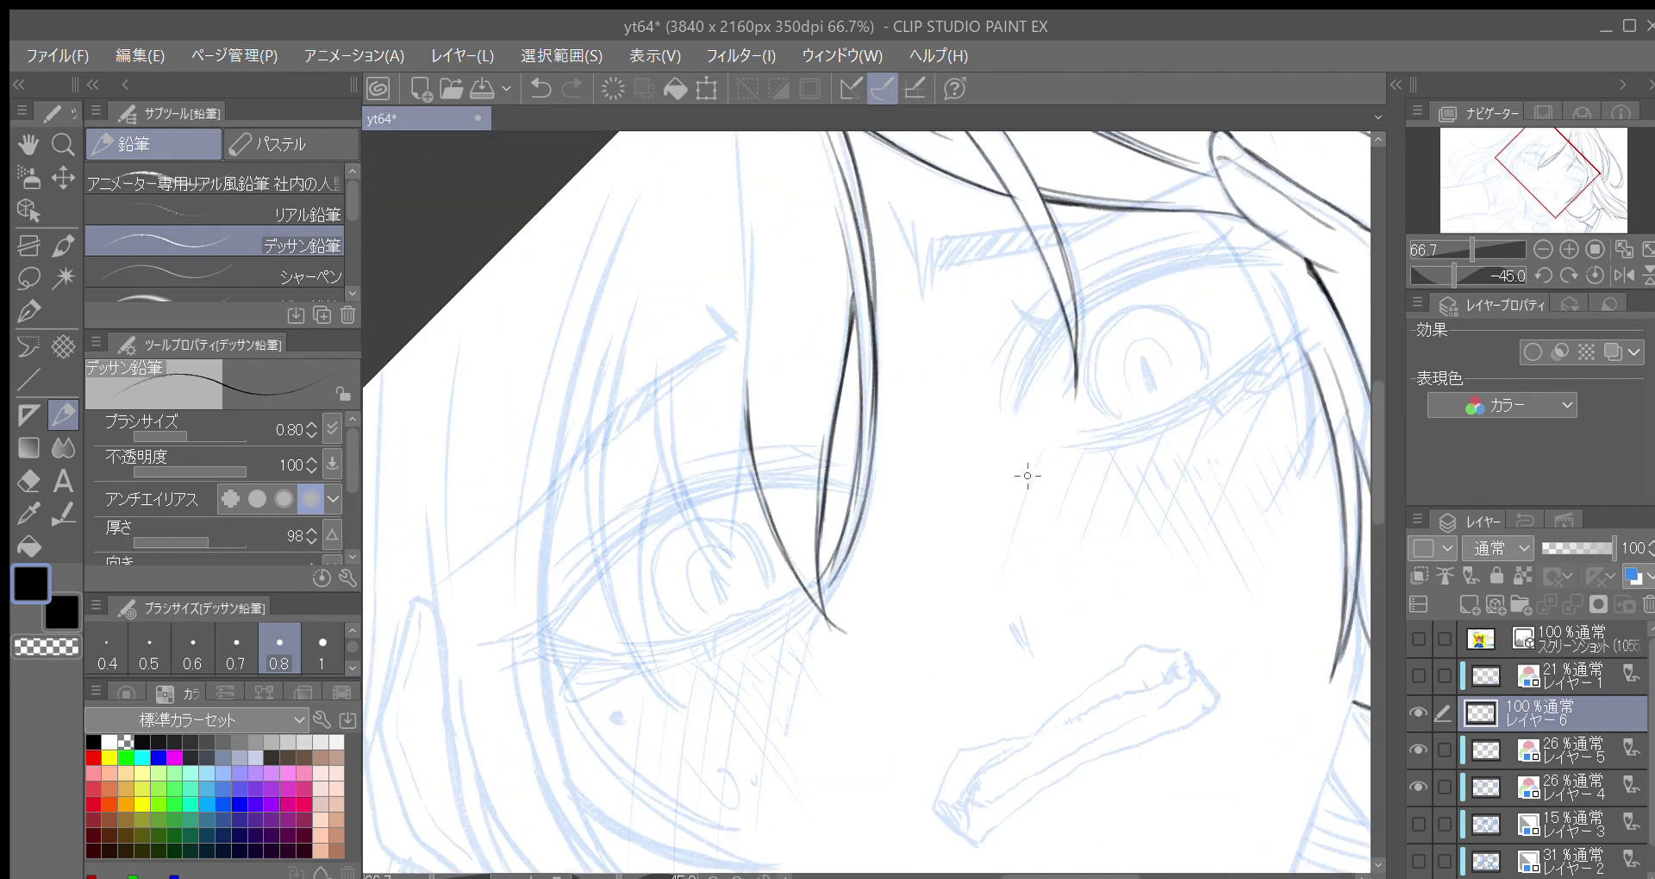
pyautogui.moveTo(1085, 591); pyautogui.dragTo(966, 220)
pyautogui.press('-')
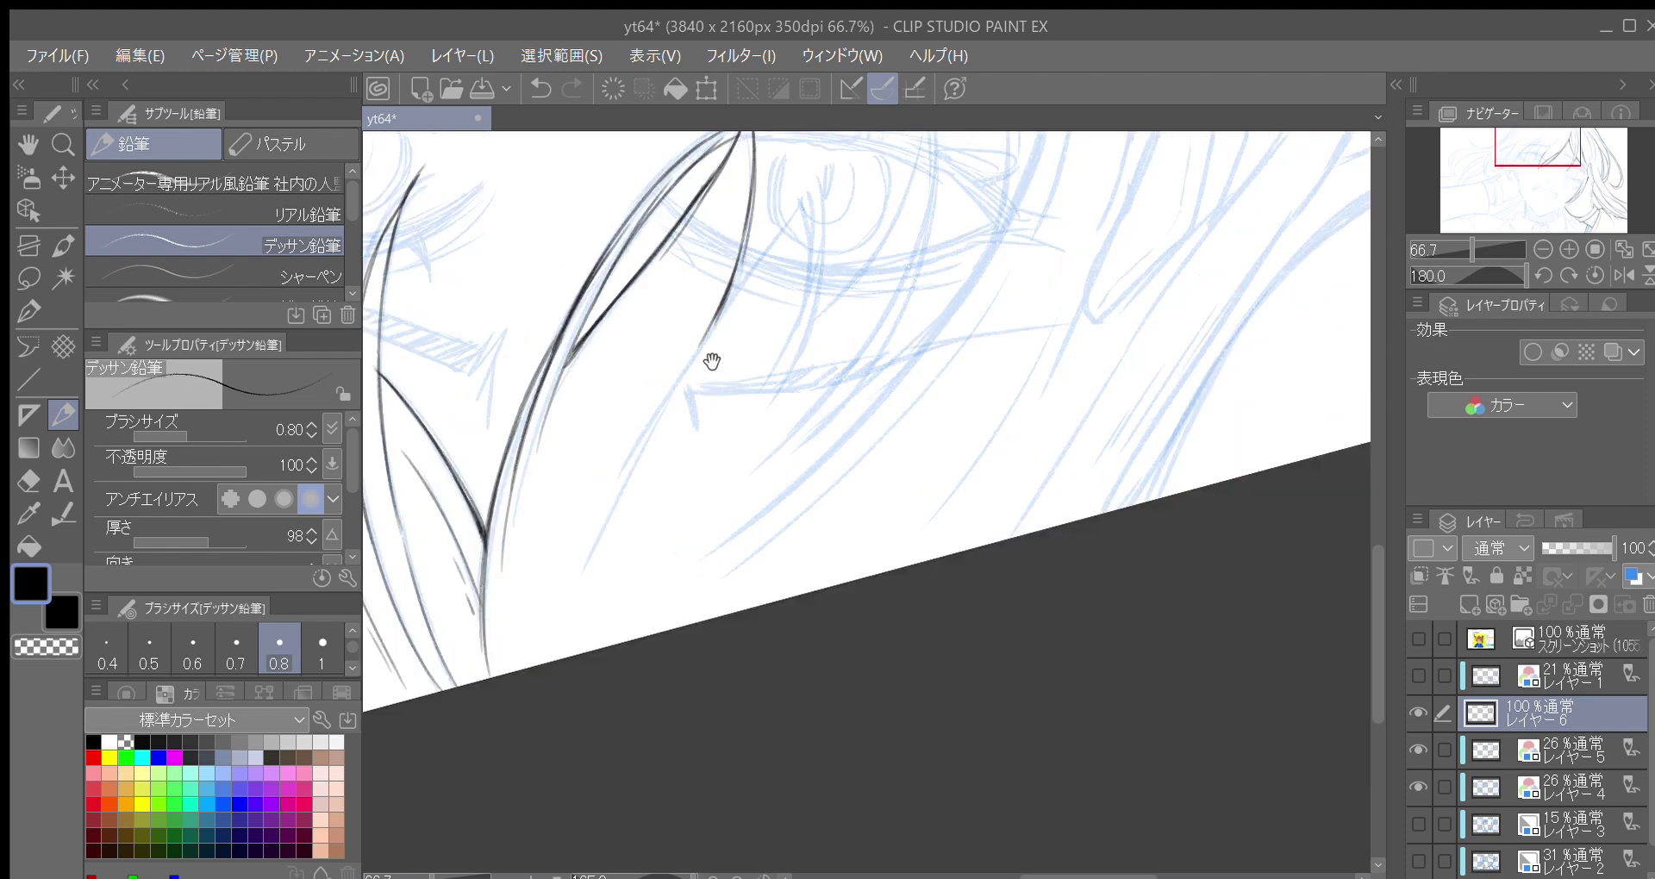
pyautogui.moveTo(576, 602); pyautogui.dragTo(657, 440)
pyautogui.moveTo(573, 583); pyautogui.dragTo(636, 450)
pyautogui.moveTo(590, 550); pyautogui.dragTo(696, 347)
pyautogui.press('-')
pyautogui.press('-')
pyautogui.press('-')
pyautogui.press('-')
pyautogui.press('-')
pyautogui.press('-')
pyautogui.press('-')
pyautogui.press('-')
pyautogui.press('-')
pyautogui.press('-')
pyautogui.press('-')
pyautogui.press('-')
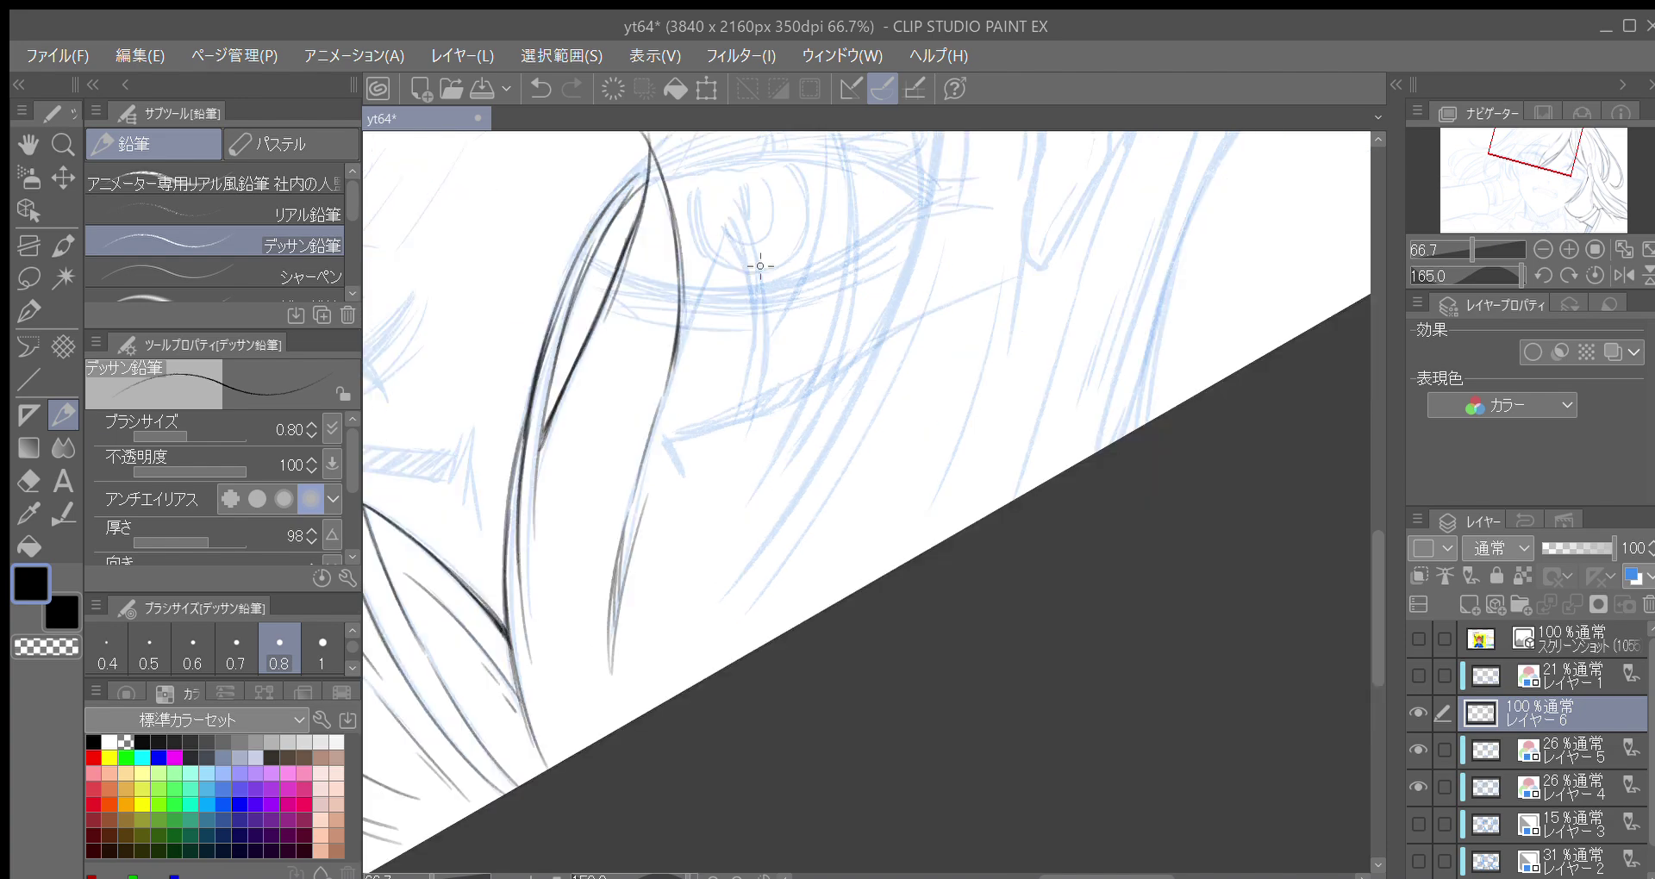
pyautogui.moveTo(1034, 514); pyautogui.dragTo(772, 151)
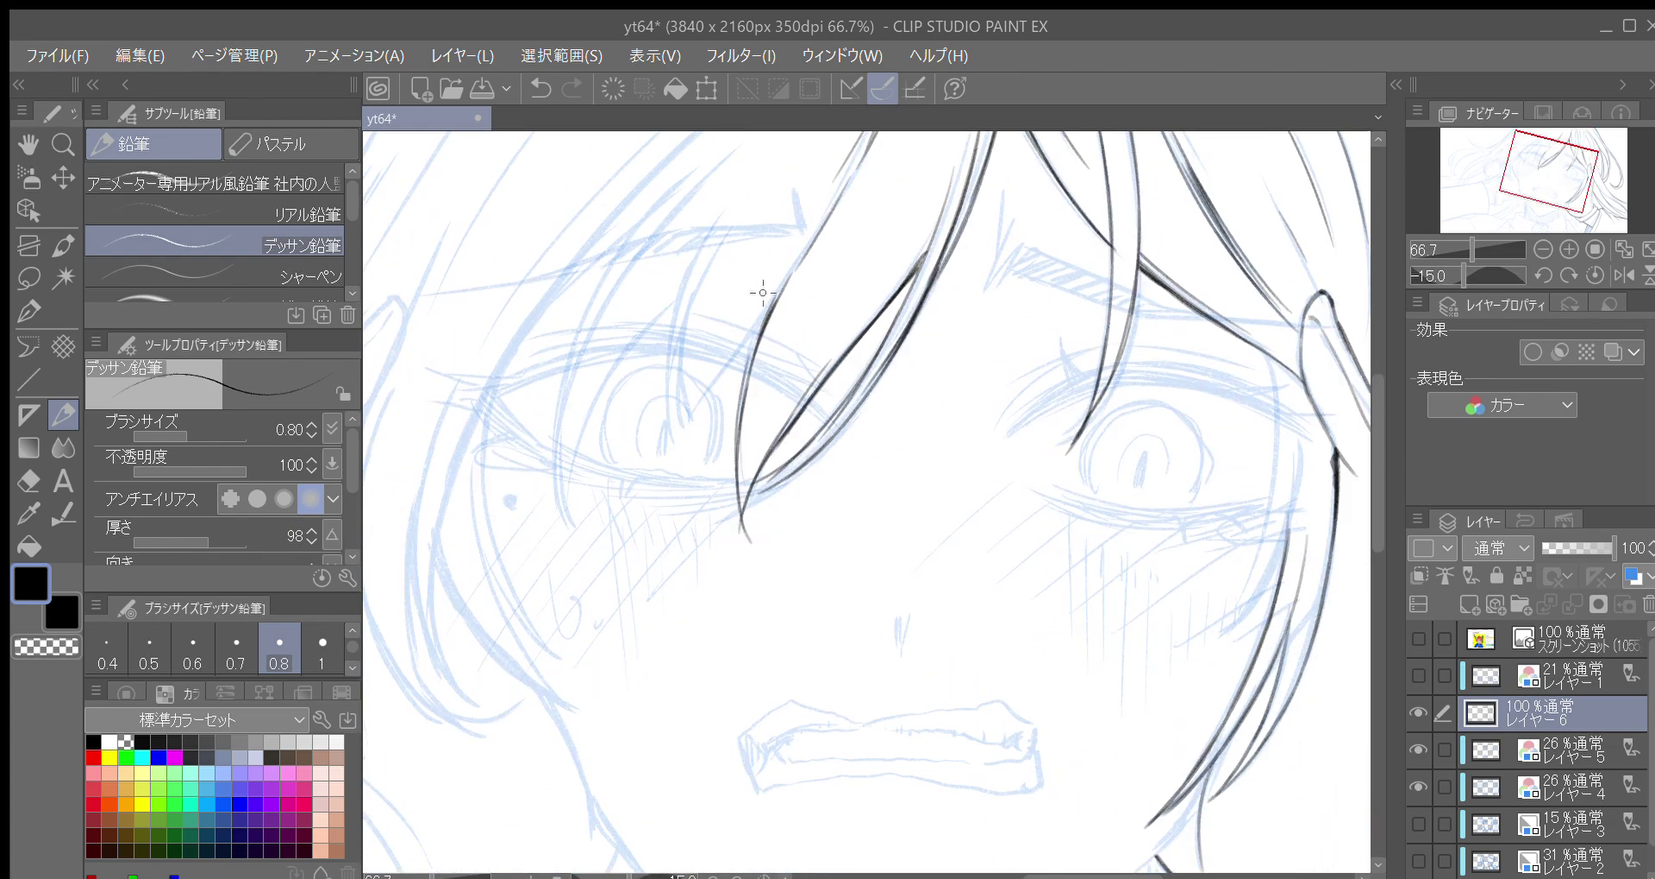
# Draw the small pointed bangs strand over the iris, carrying both of its edges upward toward the eyebrow
pyautogui.moveTo(785, 286); pyautogui.dragTo(691, 438)
pyautogui.moveTo(695, 389)
pyautogui.mouseDown()
pyautogui.moveTo(669, 476)
pyautogui.moveTo(712, 300)
pyautogui.mouseUp()
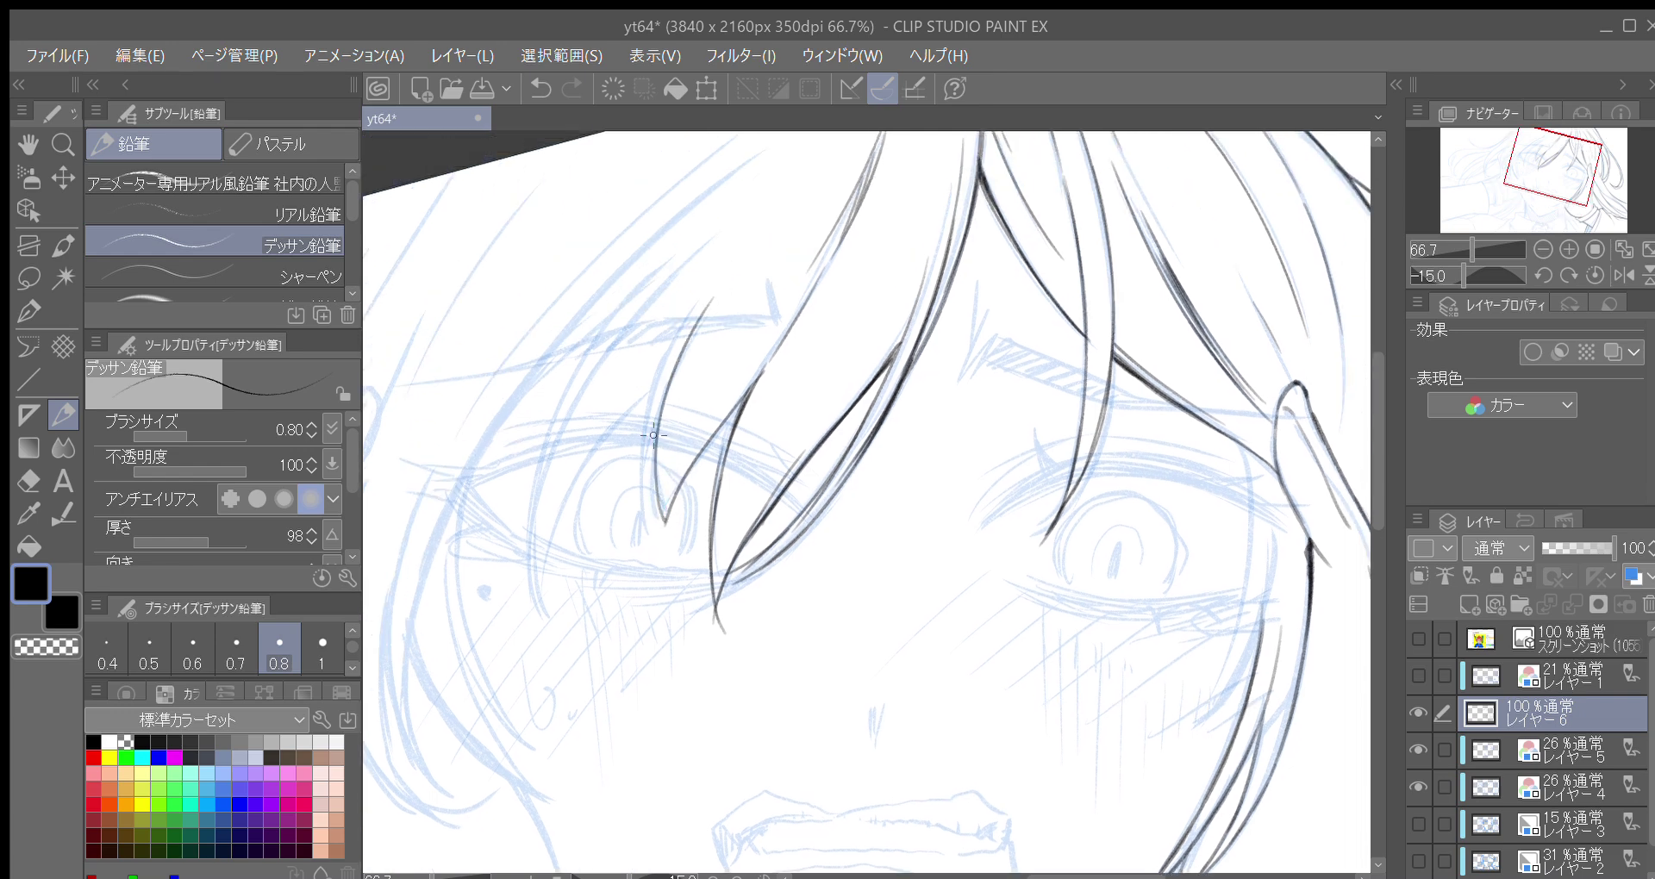
pyautogui.moveTo(663, 400)
pyautogui.mouseDown()
pyautogui.moveTo(652, 540)
pyautogui.moveTo(718, 259)
pyautogui.mouseUp()
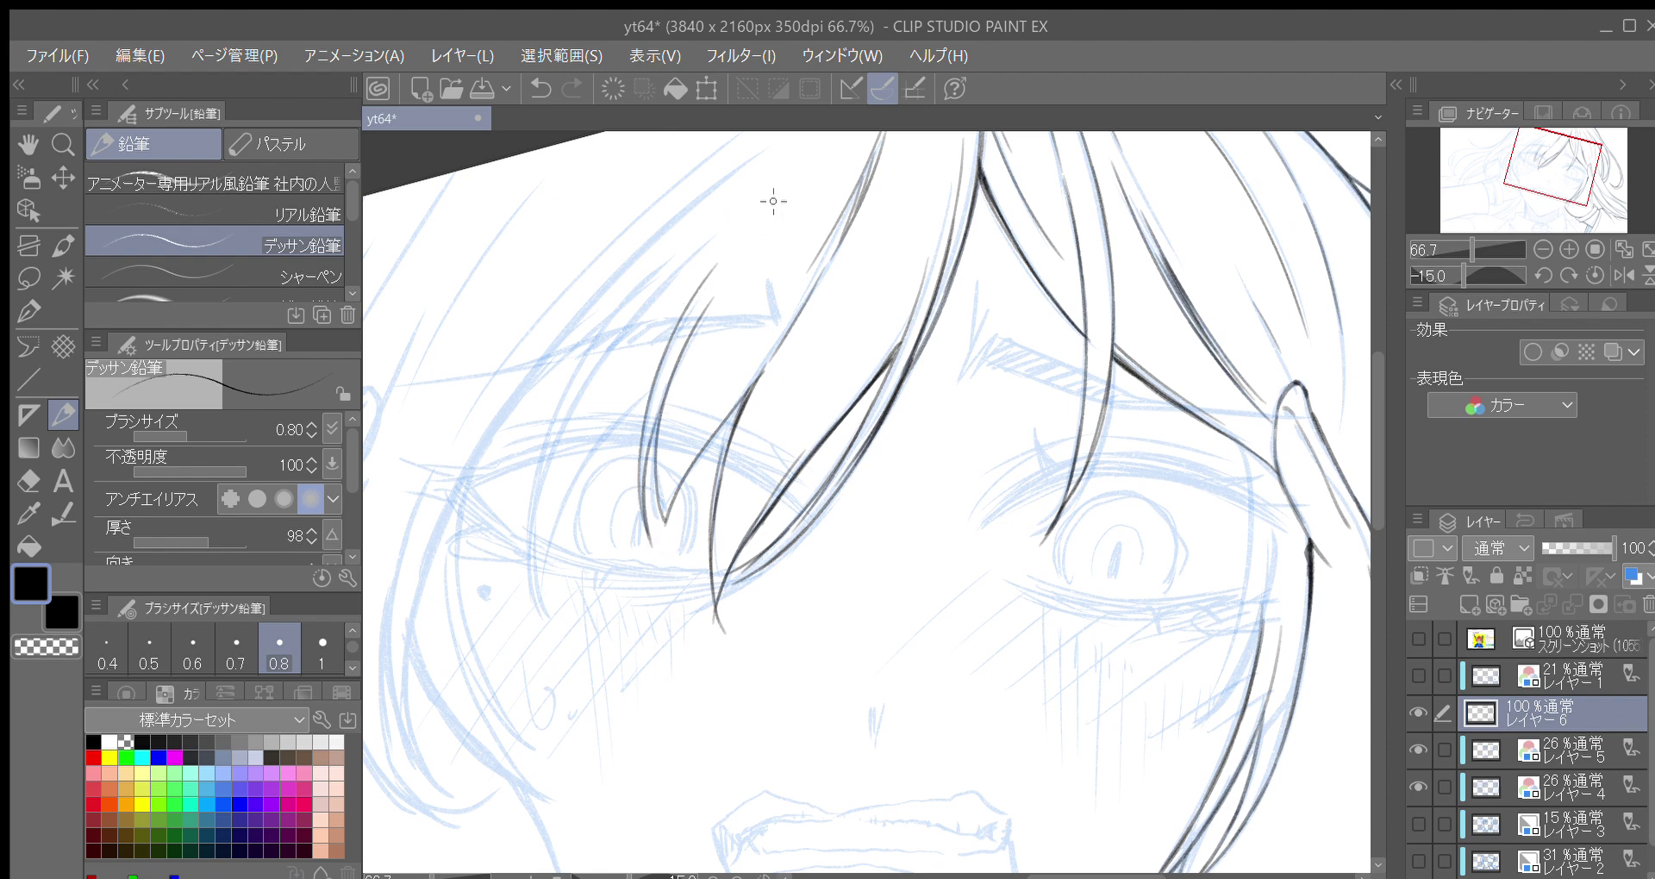
pyautogui.moveTo(690, 338); pyautogui.dragTo(757, 253)
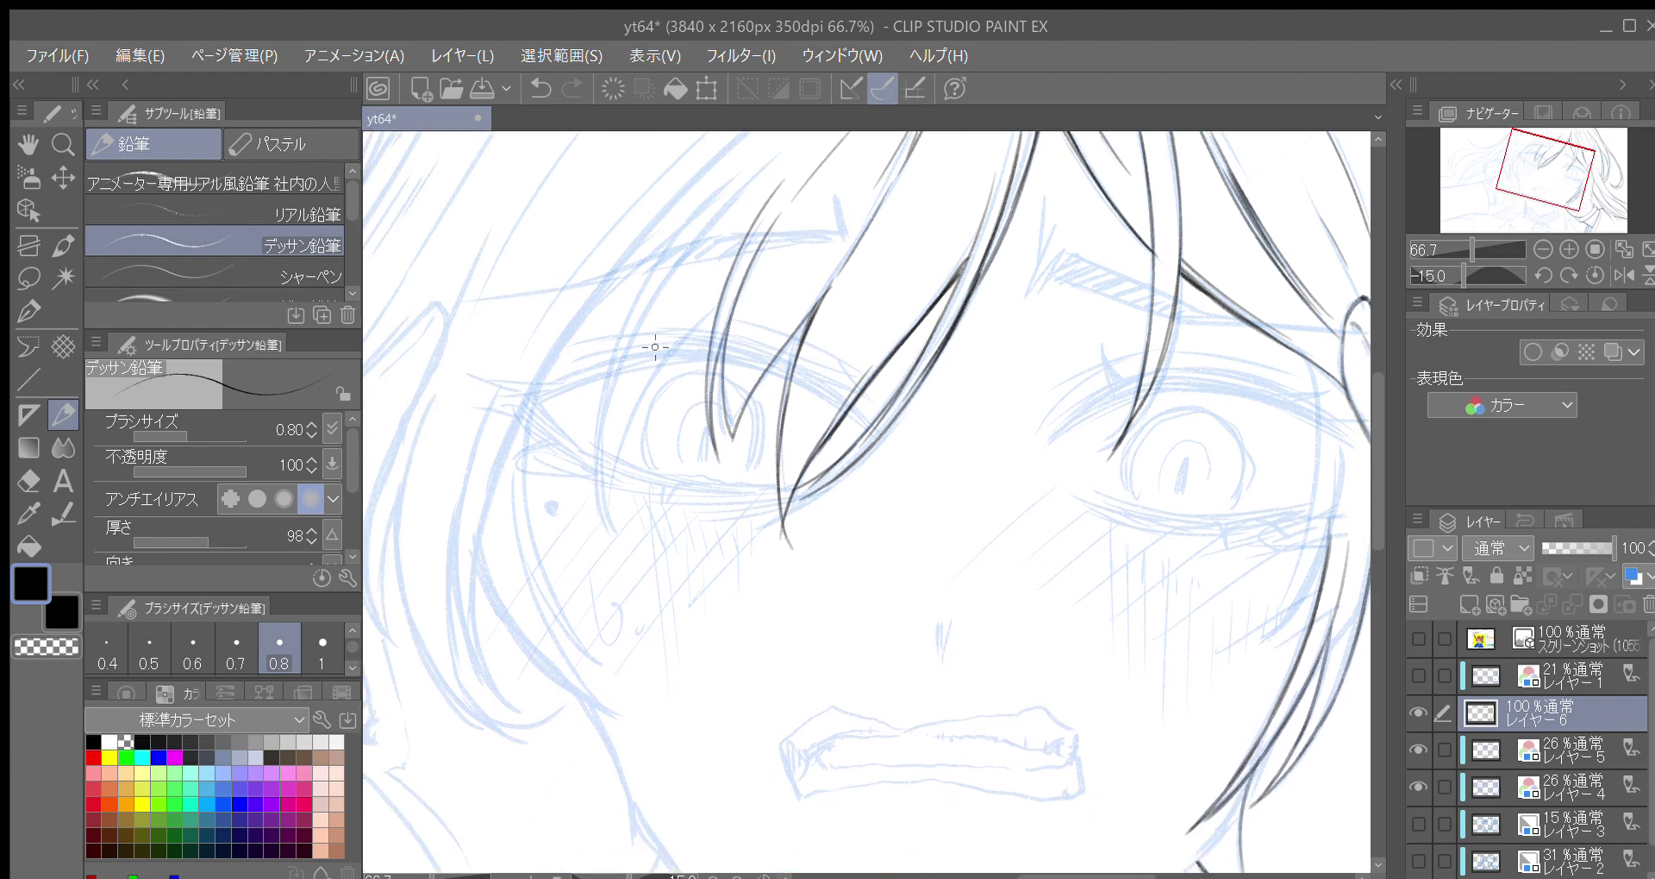
# Draw the inner edge of the next bangs strand, curving down across the outer part of the eye to a tip below the lower lid
pyautogui.scroll(-1, 704, 298)
pyautogui.moveTo(755, 245)
pyautogui.mouseDown()
pyautogui.moveTo(690, 321)
pyautogui.moveTo(631, 470)
pyautogui.mouseUp()
pyautogui.moveTo(642, 412)
pyautogui.mouseDown()
pyautogui.moveTo(669, 500)
pyautogui.moveTo(645, 521)
pyautogui.mouseUp()
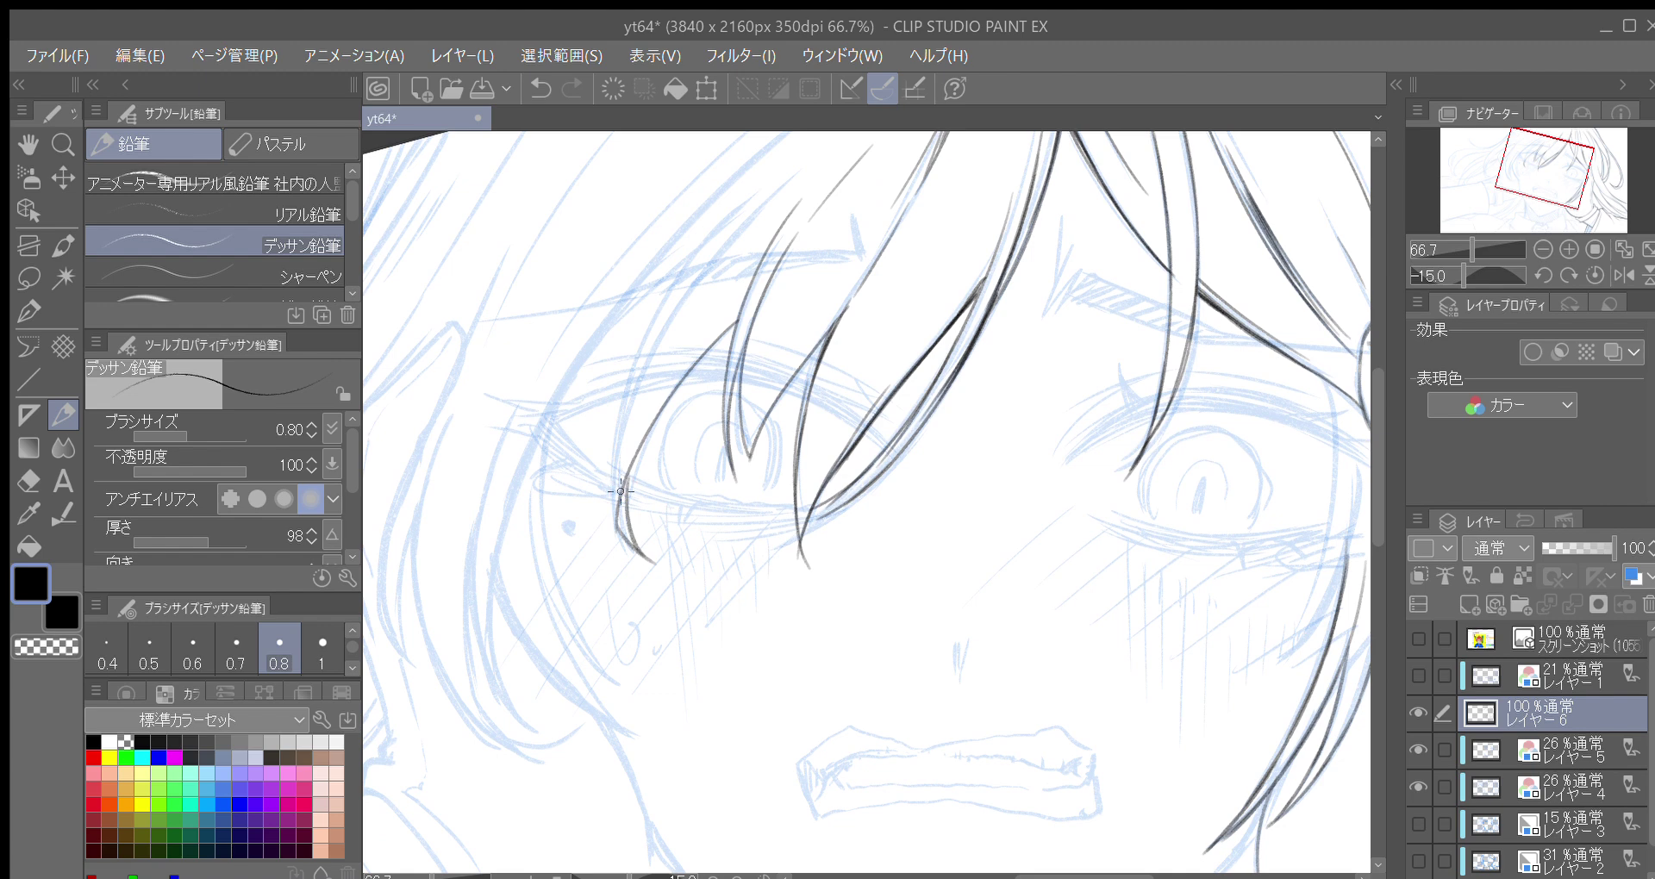
pyautogui.scroll(-1, 648, 332)
pyautogui.moveTo(637, 470)
pyautogui.mouseDown()
pyautogui.moveTo(661, 326)
pyautogui.moveTo(632, 472)
pyautogui.mouseUp()
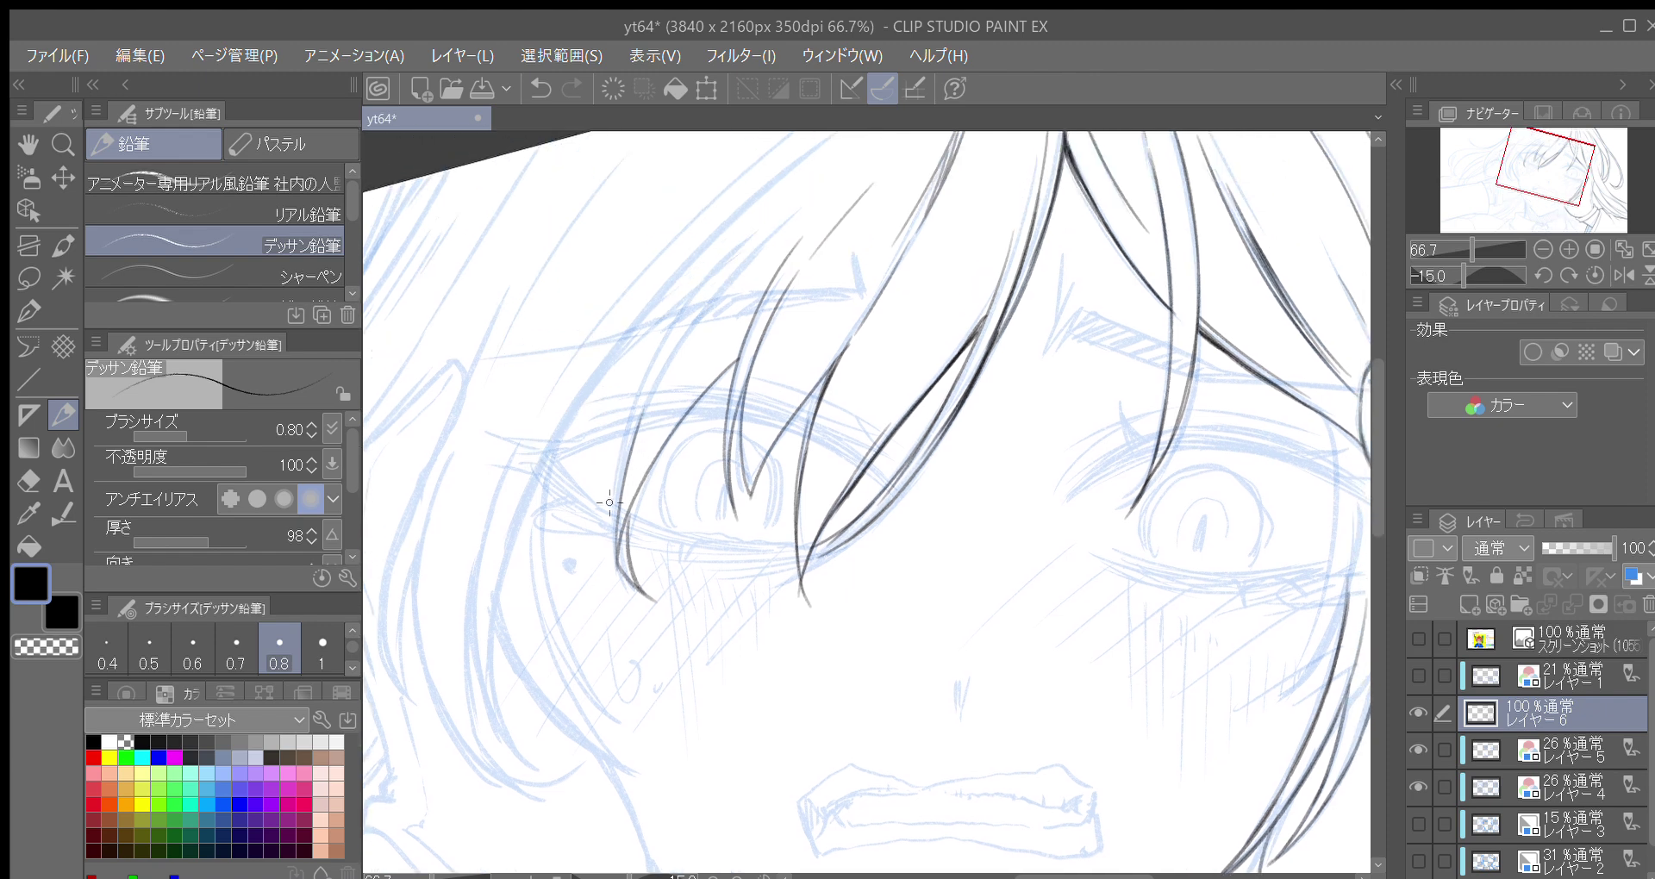
# Draw the outer edge of the strand over the eye's outer part, redoing two strokes and extending it upward past the eyebrow
pyautogui.moveTo(614, 525); pyautogui.dragTo(684, 300)
pyautogui.hotkey('ctrl', 'z')
pyautogui.moveTo(615, 551); pyautogui.dragTo(666, 334)
pyautogui.hotkey('ctrl', 'z')
pyautogui.moveTo(616, 538); pyautogui.dragTo(728, 247)
pyautogui.moveTo(653, 395); pyautogui.dragTo(820, 203)
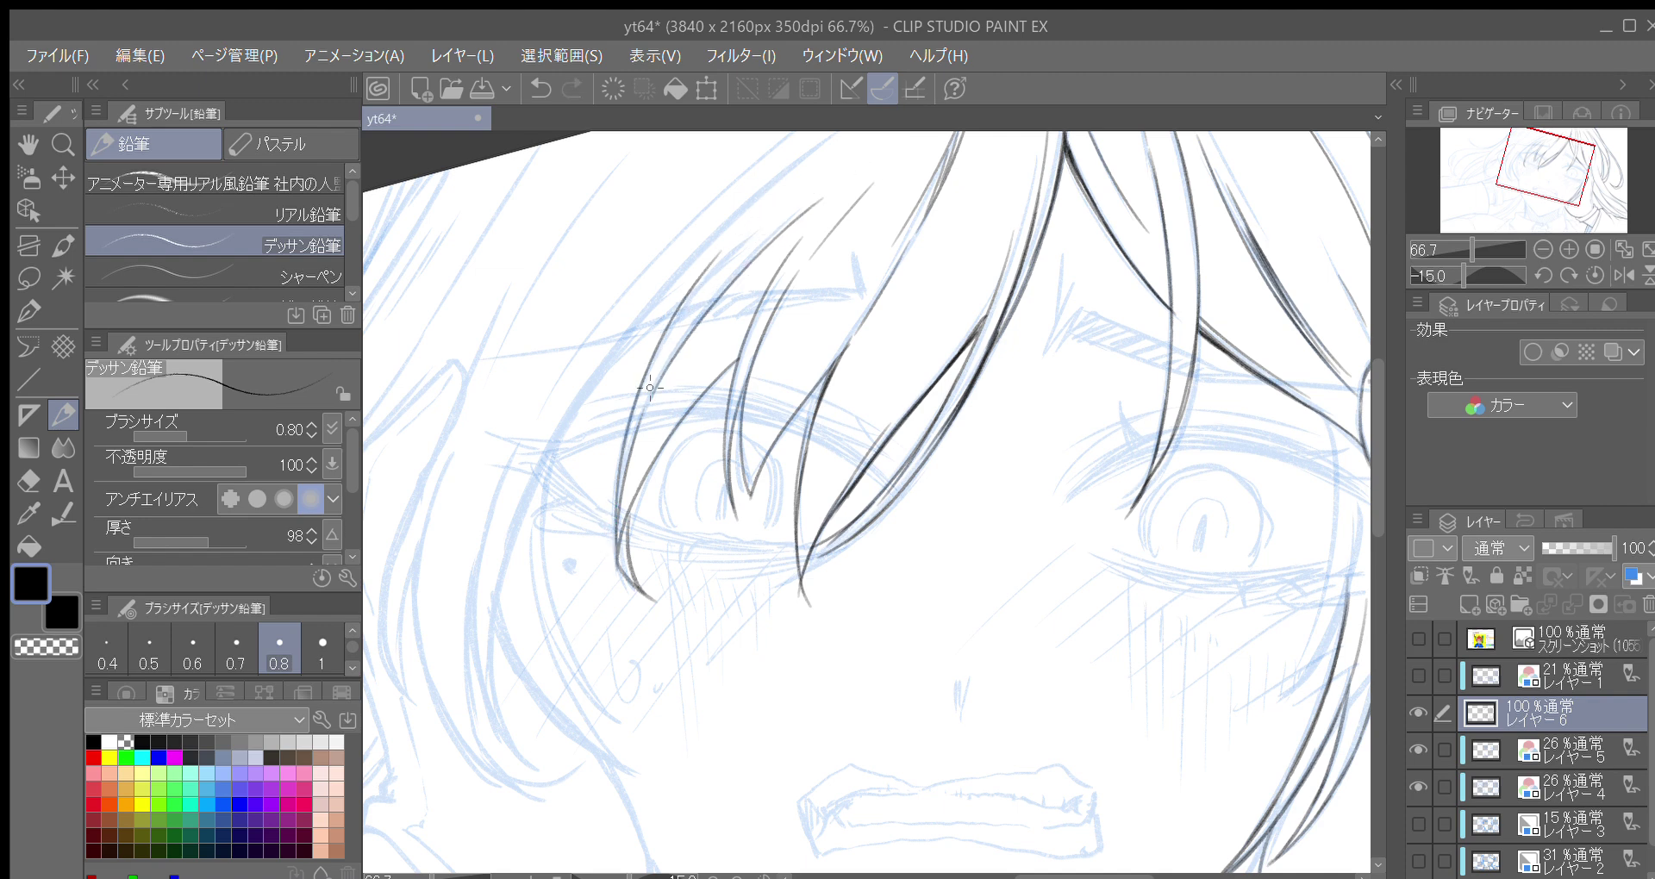
pyautogui.moveTo(653, 387); pyautogui.dragTo(776, 221)
pyautogui.moveTo(696, 312); pyautogui.dragTo(776, 230)
pyautogui.moveTo(685, 321); pyautogui.dragTo(765, 272)
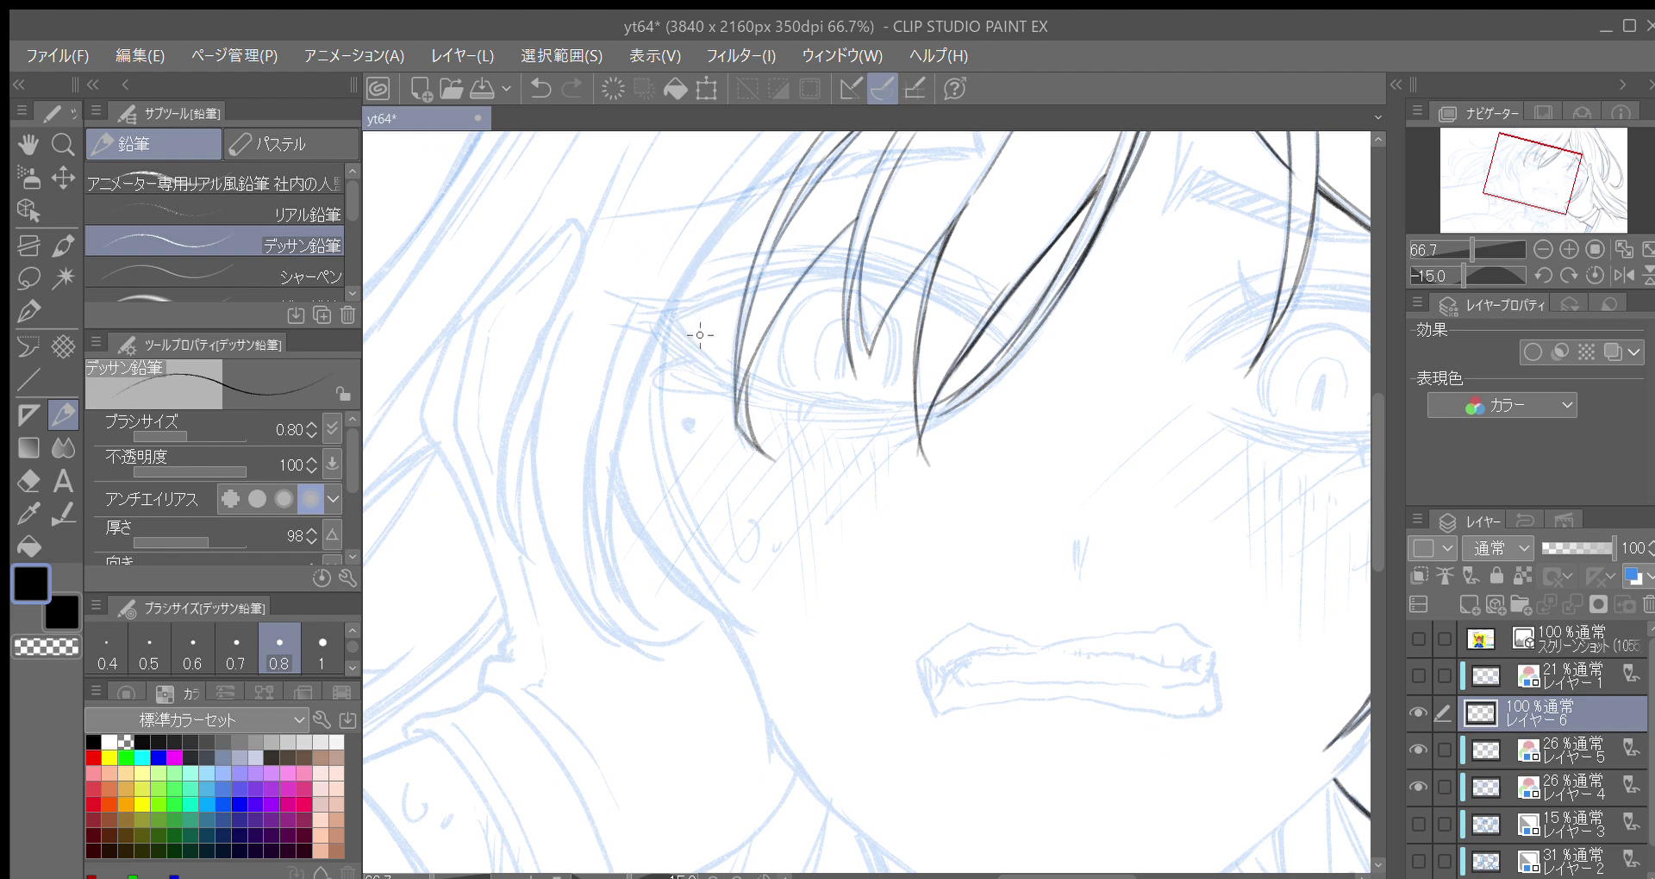
# Draw the long curve of the side lock around the outer corner of the eye and up toward the eyebrow
pyautogui.moveTo(724, 318); pyautogui.dragTo(690, 403)
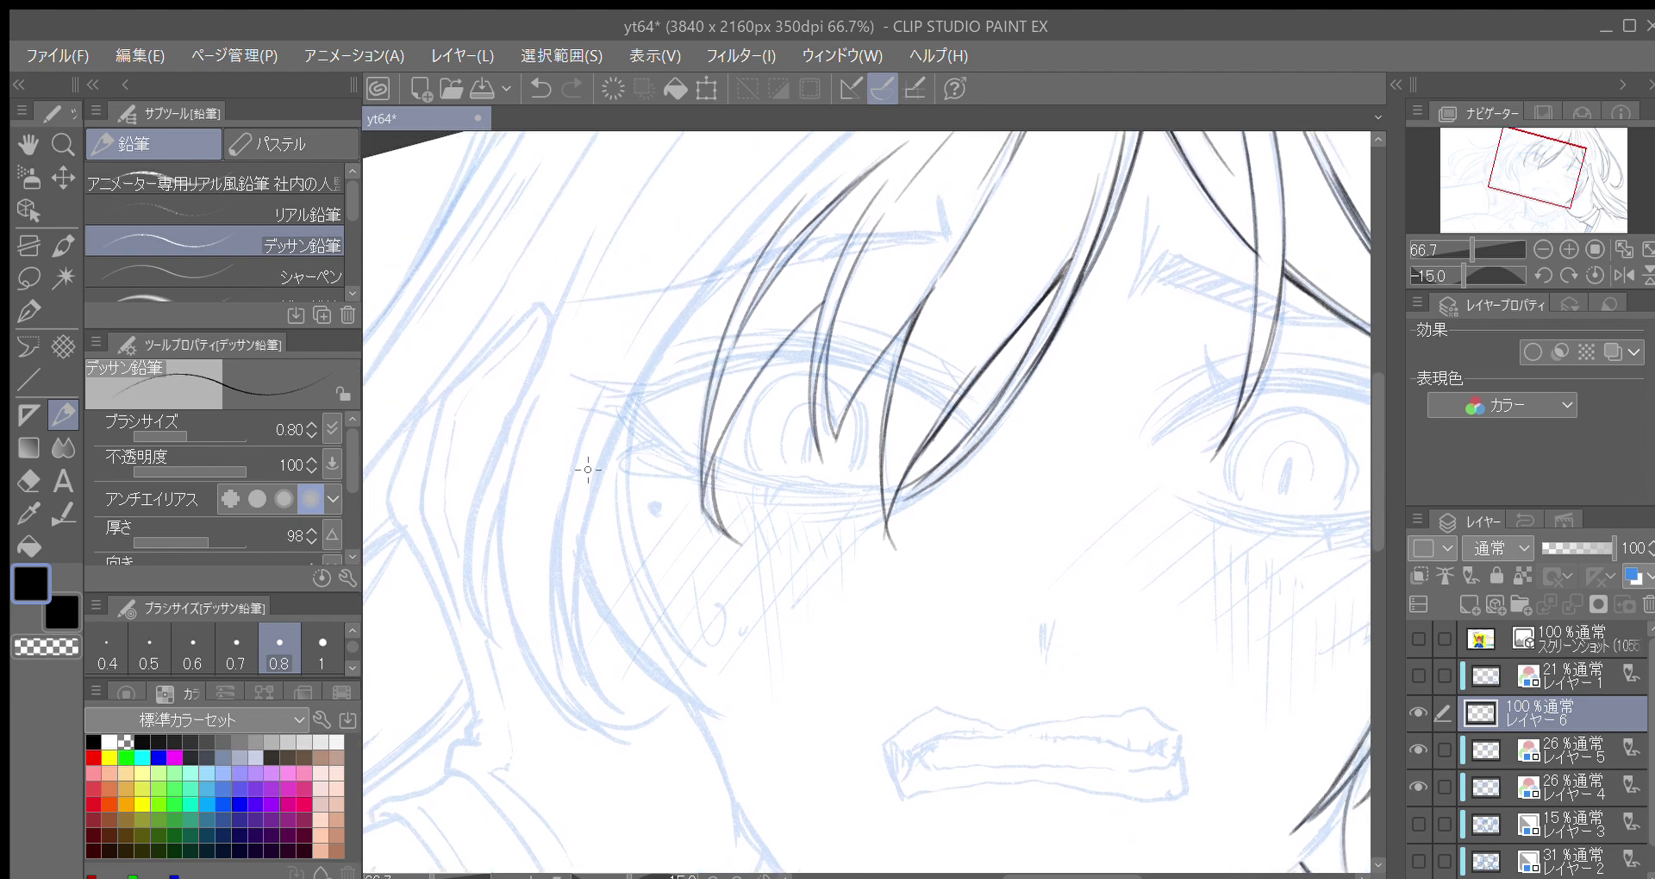
pyautogui.moveTo(578, 560); pyautogui.dragTo(707, 286)
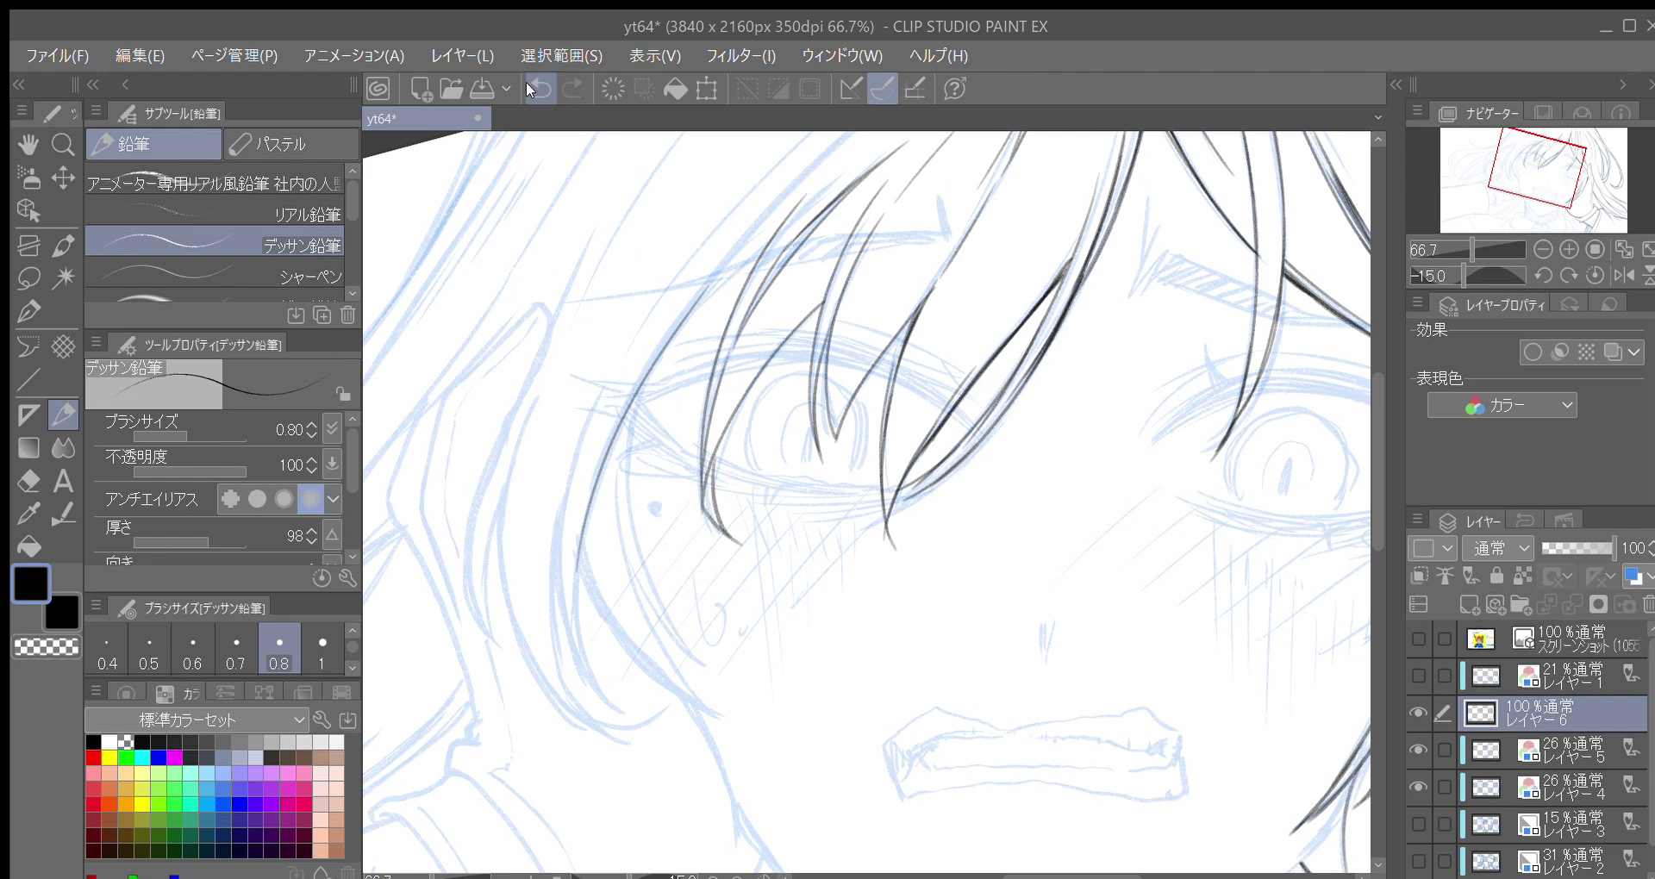
pyautogui.moveTo(673, 359); pyautogui.dragTo(680, 347)
pyautogui.moveTo(634, 398); pyautogui.dragTo(760, 224)
pyautogui.moveTo(710, 290)
pyautogui.mouseDown()
pyautogui.moveTo(650, 374)
pyautogui.moveTo(786, 216)
pyautogui.mouseUp()
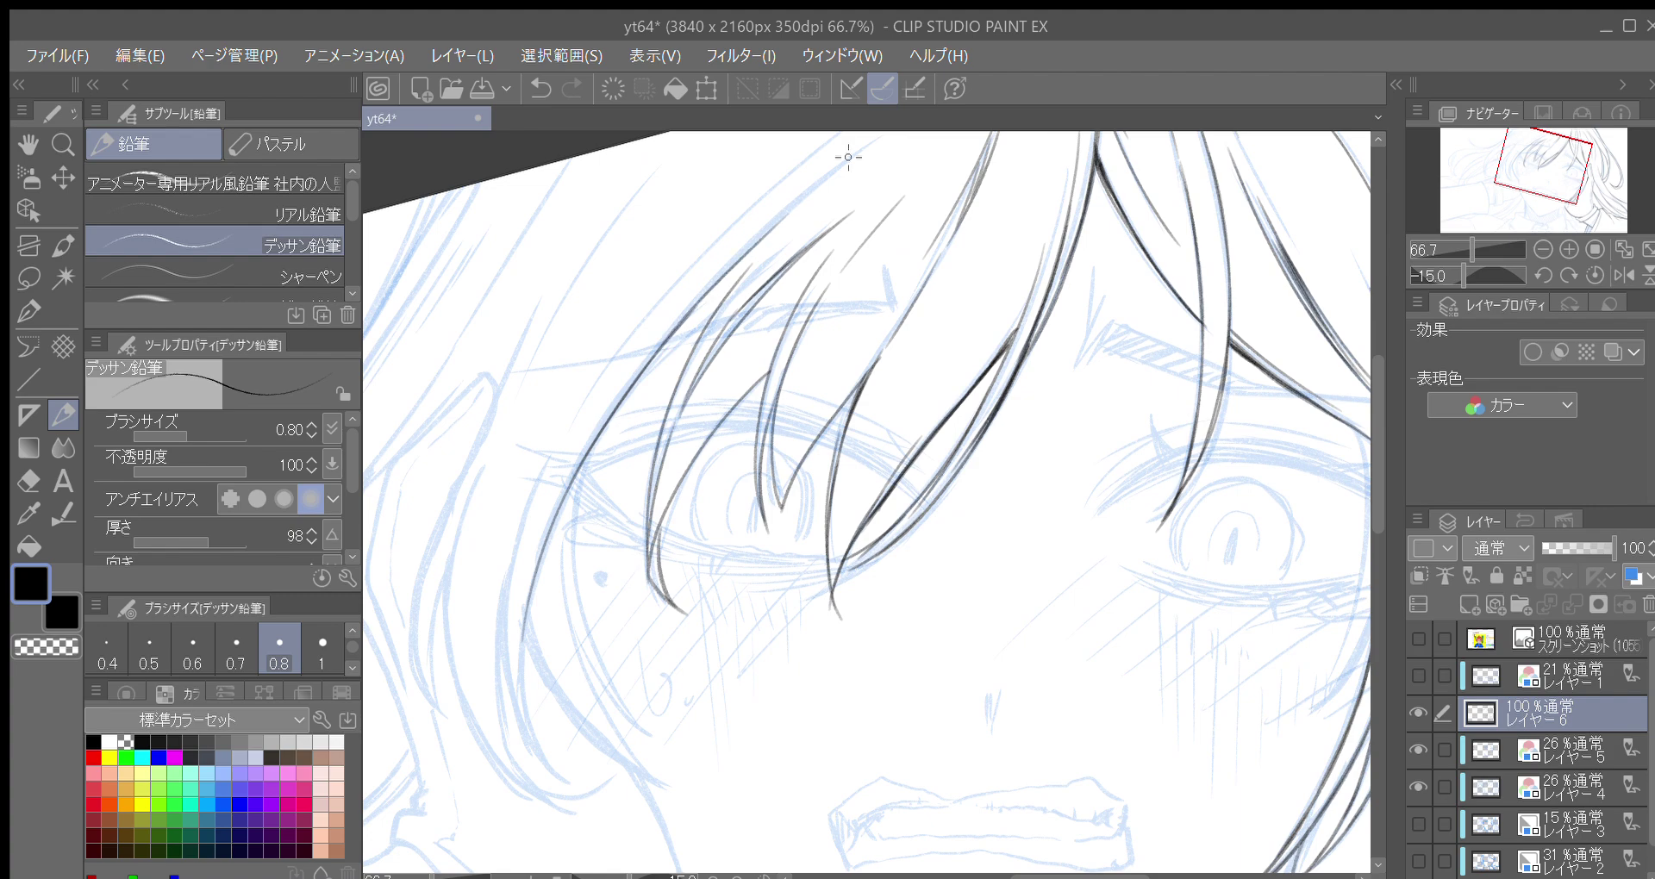
# Extend the side lock's curve upward beyond the eyebrow and downward to a tip at the cheek
pyautogui.moveTo(614, 413); pyautogui.dragTo(709, 304)
pyautogui.moveTo(659, 359); pyautogui.dragTo(864, 165)
pyautogui.moveTo(748, 259); pyautogui.dragTo(855, 157)
pyautogui.moveTo(699, 354); pyautogui.dragTo(807, 211)
pyautogui.moveTo(729, 257)
pyautogui.mouseDown()
pyautogui.moveTo(679, 333)
pyautogui.moveTo(633, 487)
pyautogui.moveTo(664, 630)
pyautogui.mouseUp()
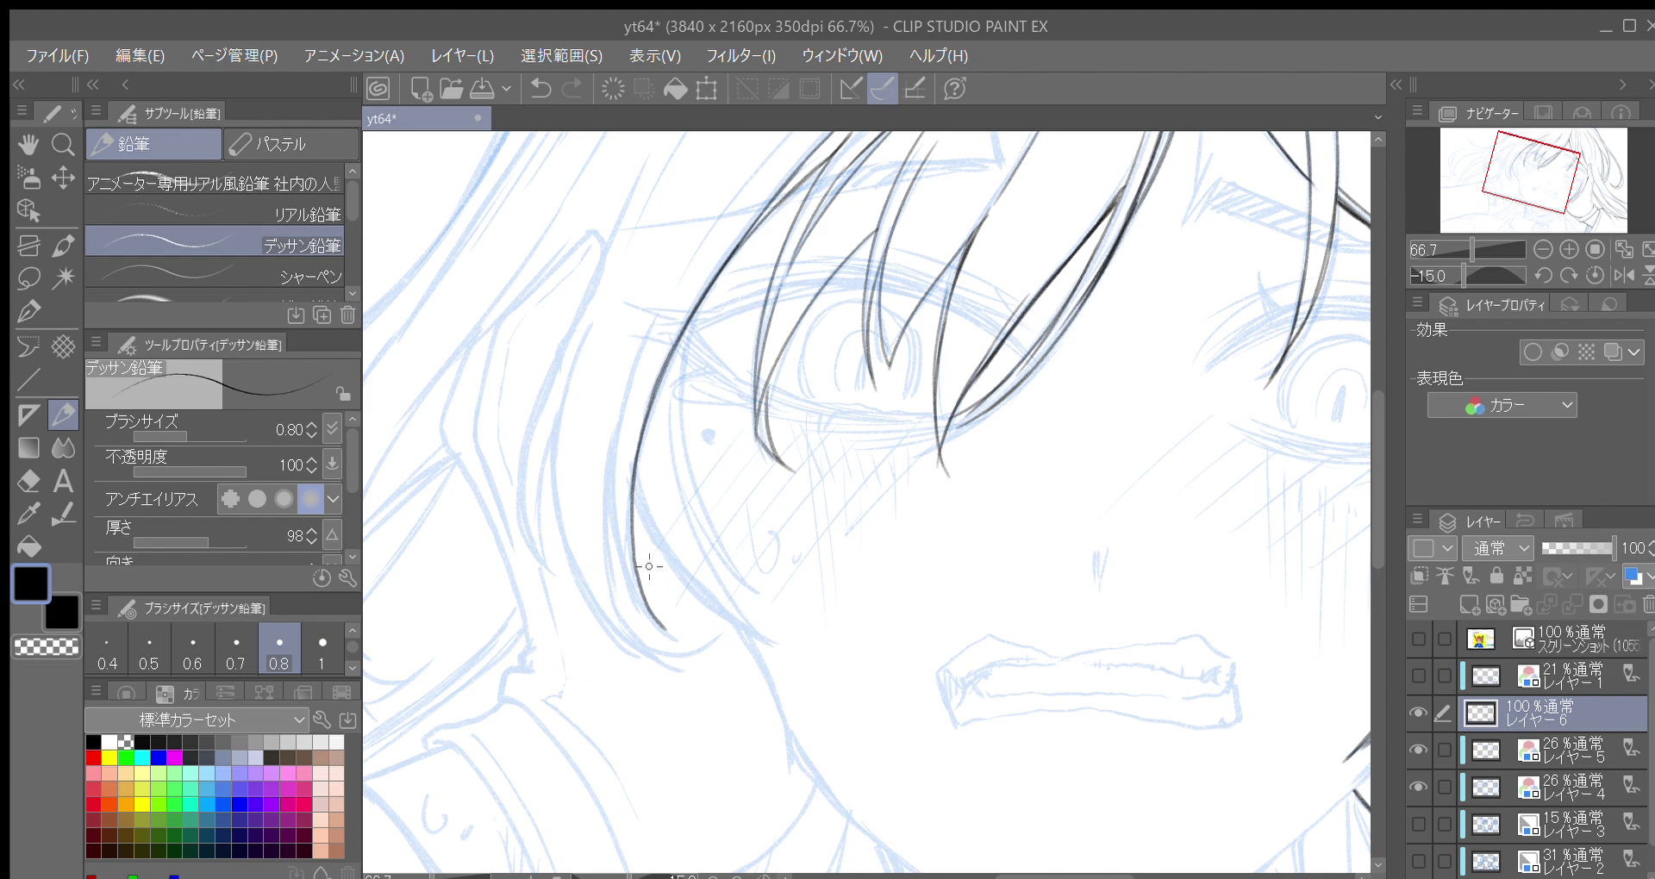
# Thicken the side lock's lower curve and shape its pointed tip at the cheek contour
pyautogui.press('^')
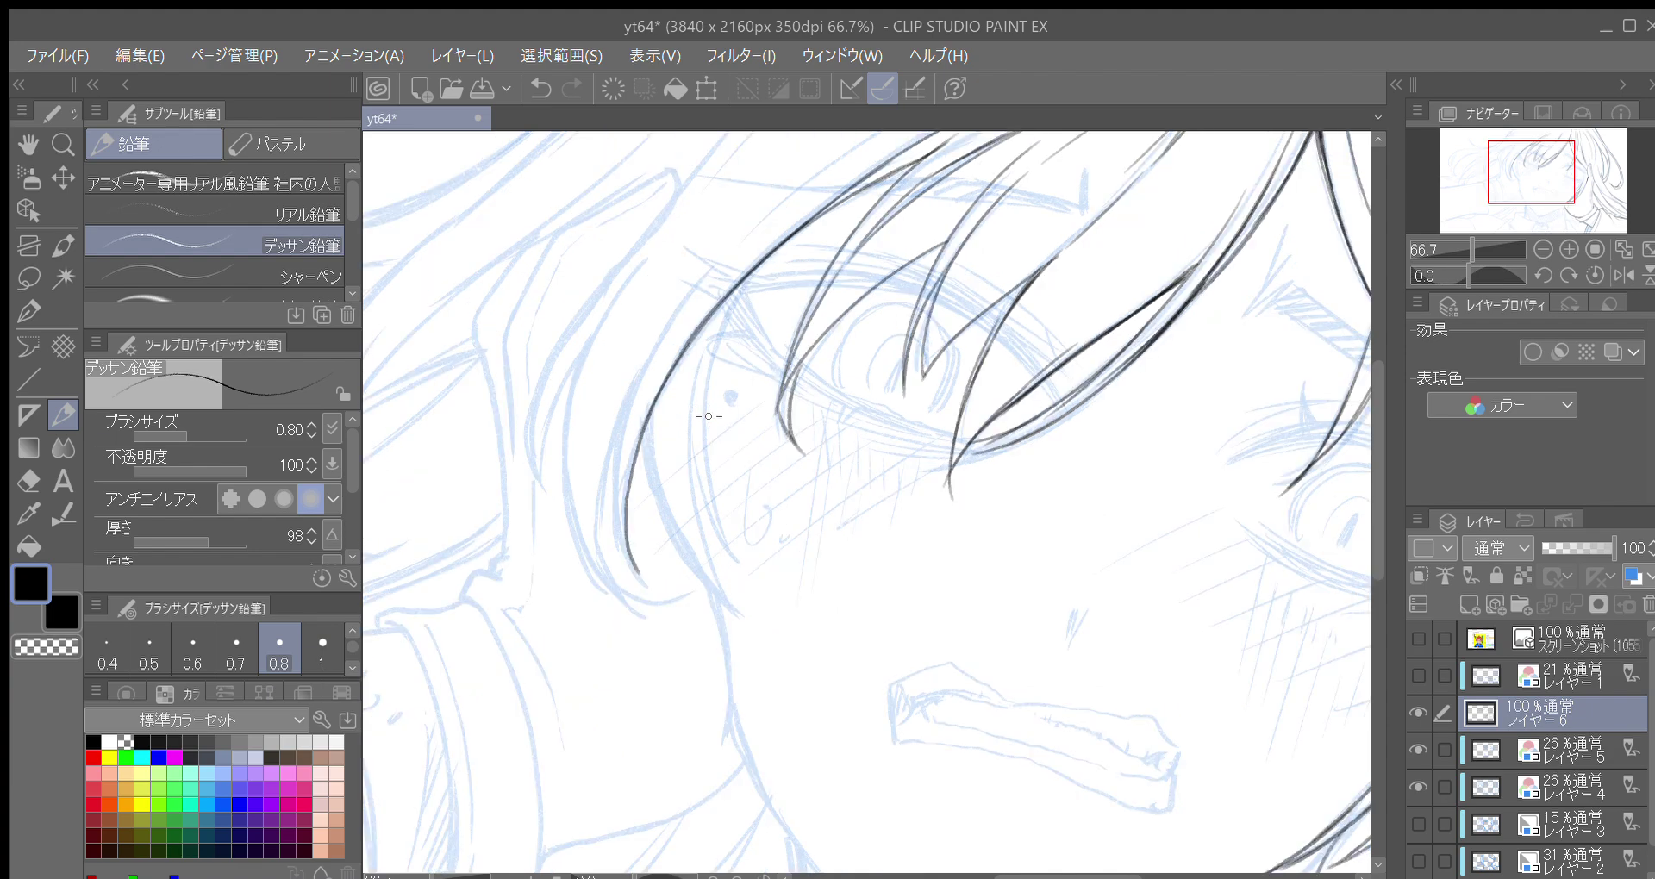
pyautogui.moveTo(626, 507)
pyautogui.mouseDown()
pyautogui.moveTo(626, 551)
pyautogui.moveTo(683, 608)
pyautogui.mouseUp()
pyautogui.press('^')
pyautogui.press('^')
pyautogui.press('^')
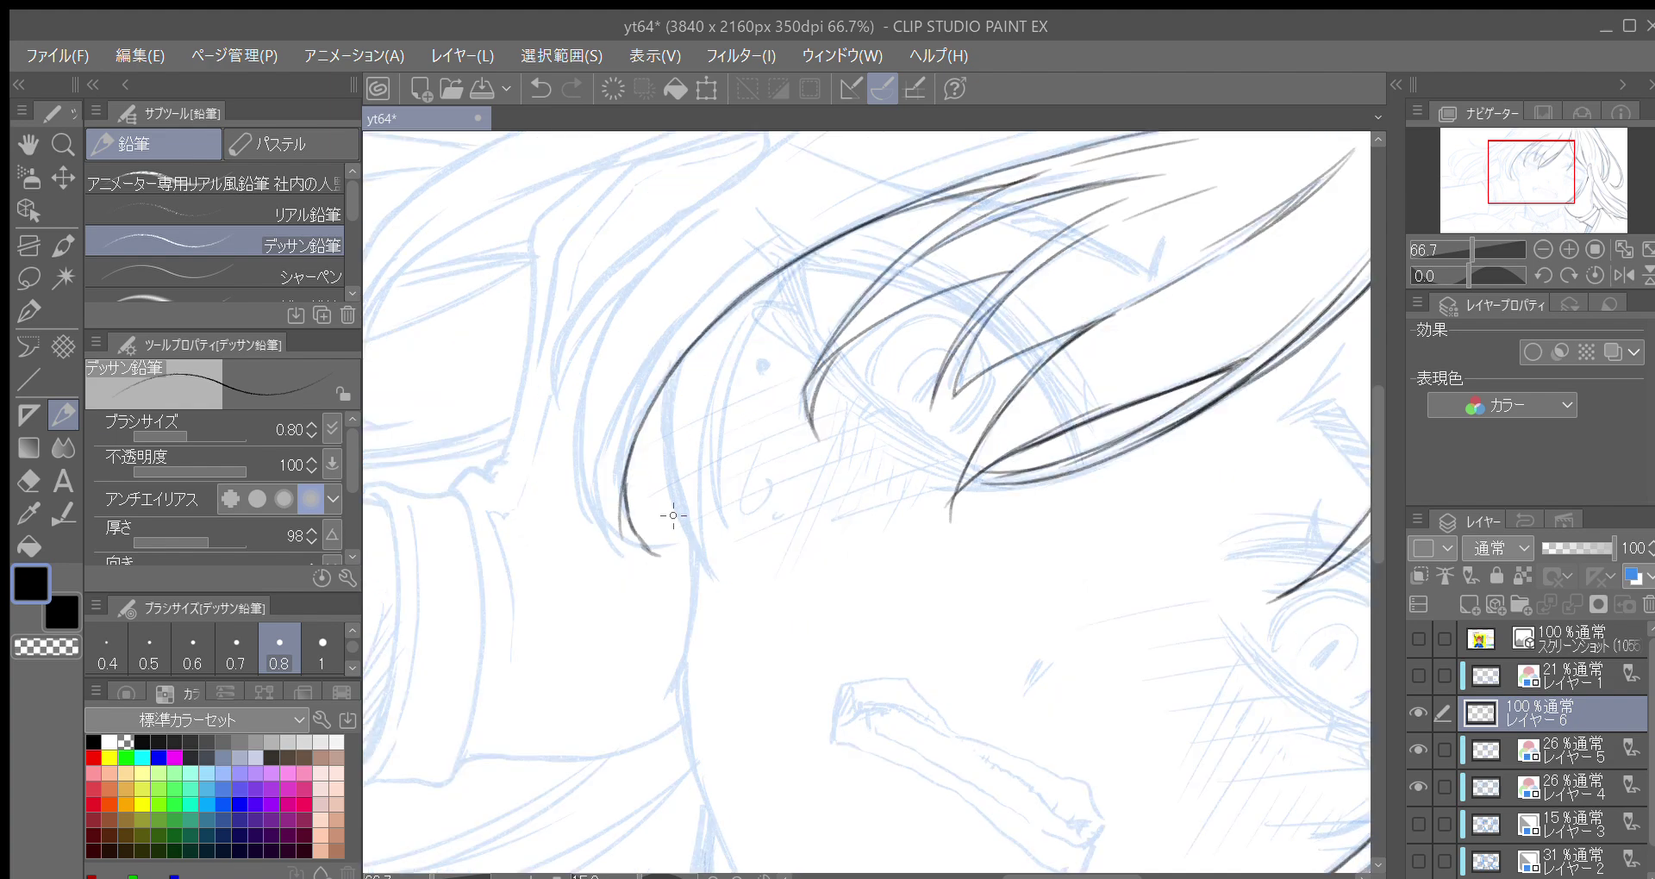
pyautogui.moveTo(638, 507); pyautogui.dragTo(662, 591)
pyautogui.moveTo(647, 470)
pyautogui.mouseDown()
pyautogui.moveTo(639, 567)
pyautogui.moveTo(637, 532)
pyautogui.moveTo(662, 591)
pyautogui.moveTo(611, 511)
pyautogui.moveTo(631, 451)
pyautogui.mouseUp()
pyautogui.press('-')
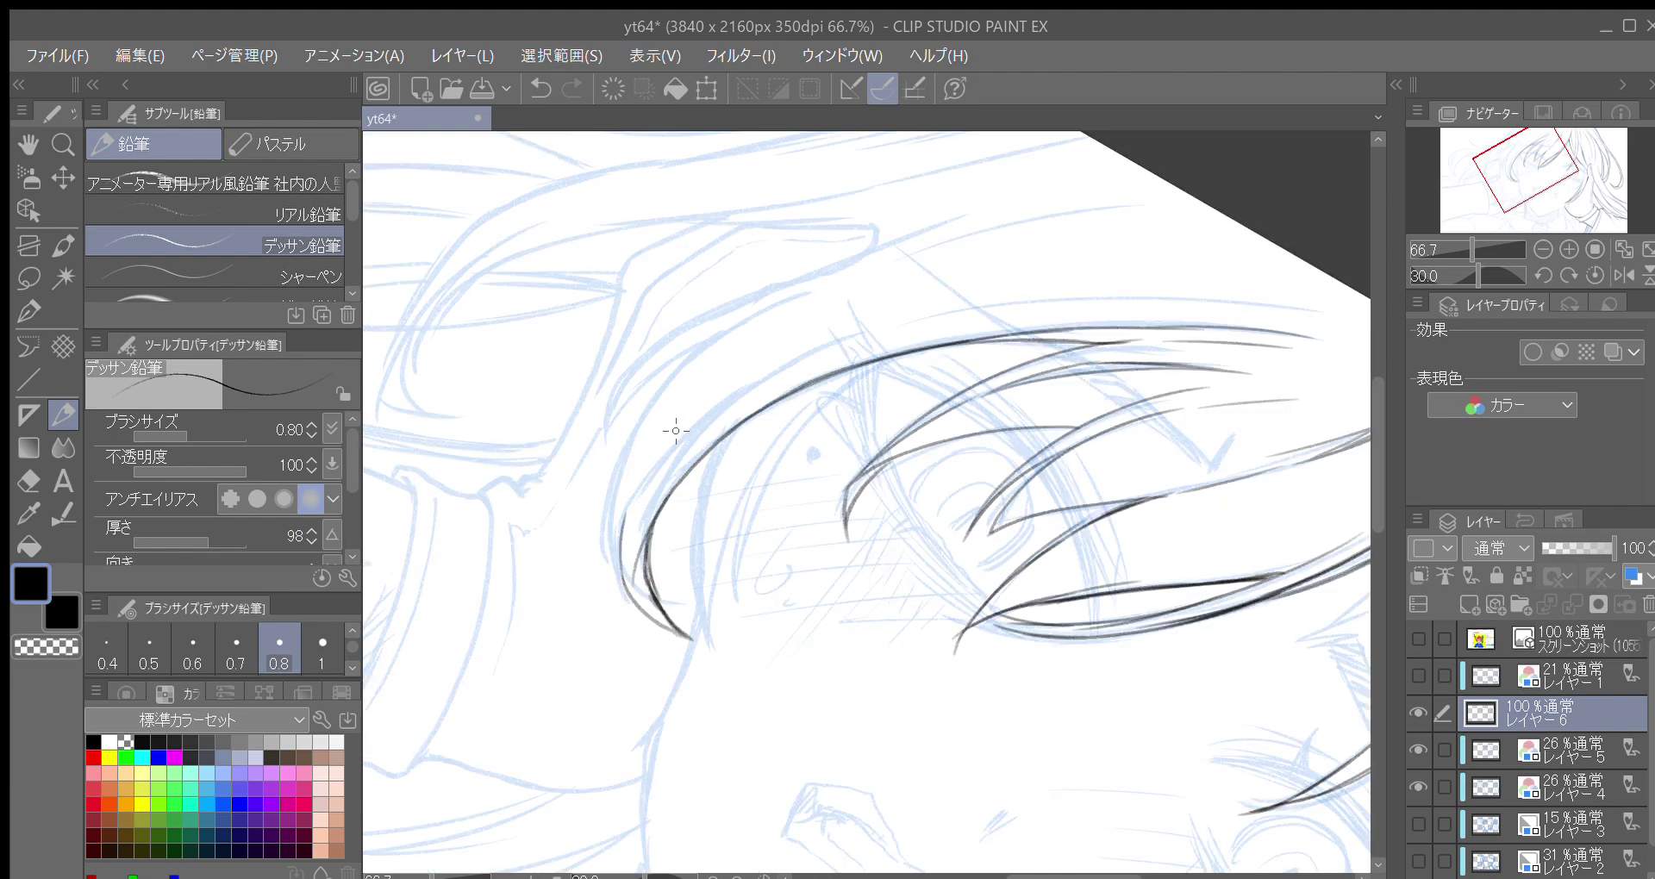
# Draw a second line behind the side lock, running from near its tip up past the outer eye corner, redoing two strokes
pyautogui.press('-')
pyautogui.press('-')
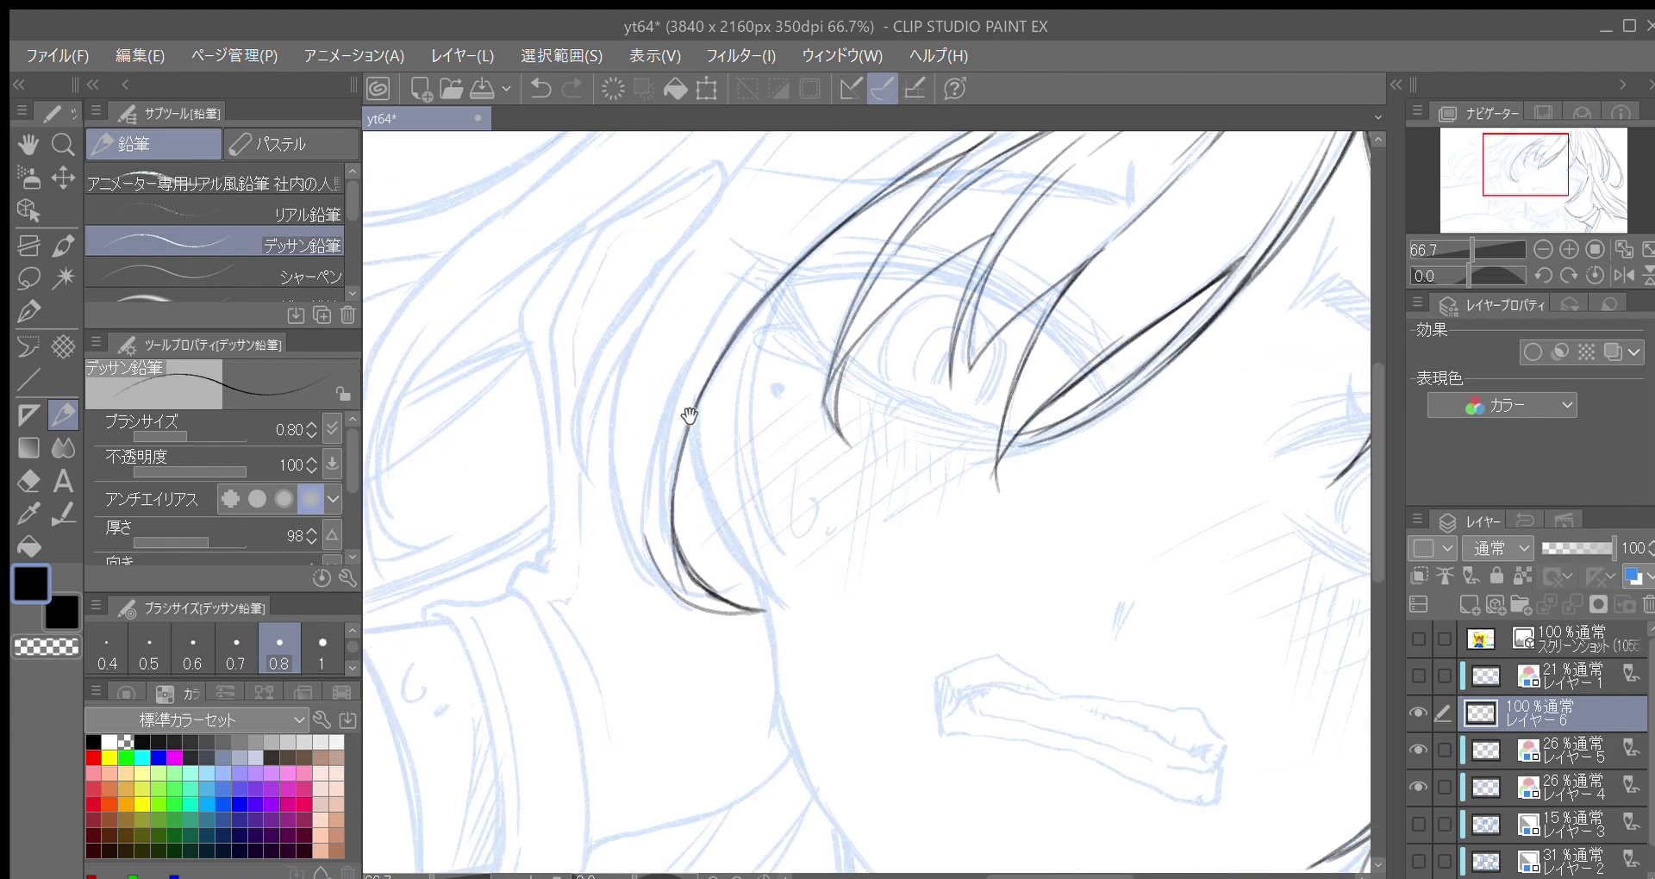
pyautogui.moveTo(646, 493); pyautogui.dragTo(739, 283)
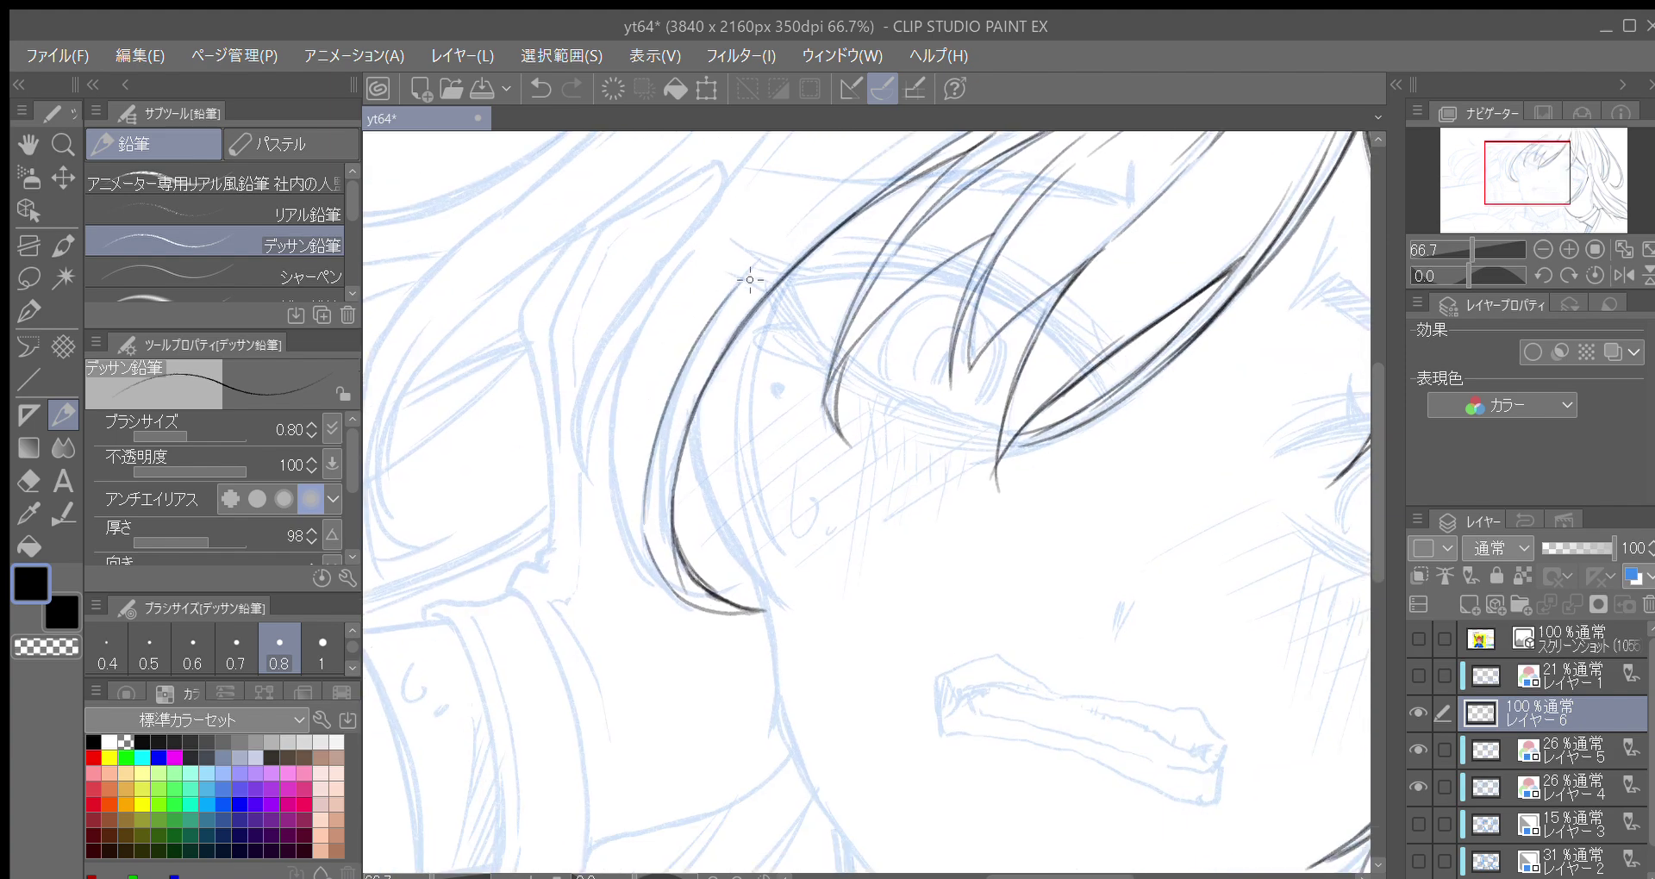
pyautogui.moveTo(635, 535); pyautogui.dragTo(690, 359)
pyautogui.hotkey('ctrl', 'z')
pyautogui.moveTo(630, 552); pyautogui.dragTo(694, 362)
pyautogui.hotkey('ctrl', 'z')
pyautogui.moveTo(633, 535)
pyautogui.mouseDown()
pyautogui.moveTo(672, 405)
pyautogui.moveTo(656, 571)
pyautogui.moveTo(676, 393)
pyautogui.moveTo(742, 290)
pyautogui.mouseUp()
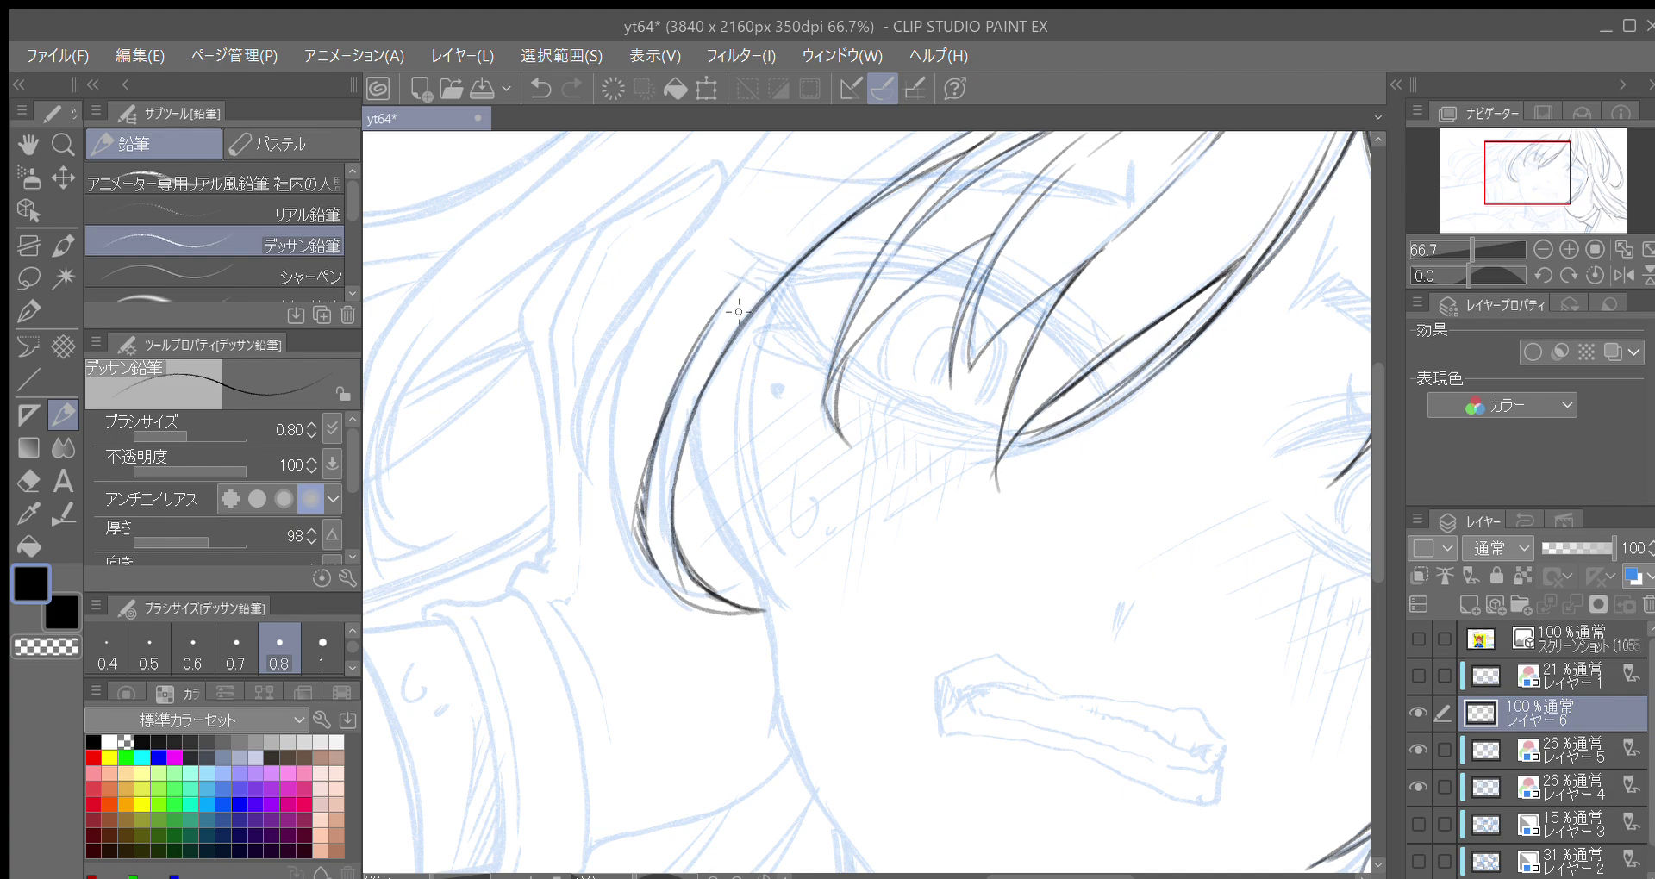
pyautogui.press('^')
pyautogui.moveTo(636, 474); pyautogui.dragTo(653, 511)
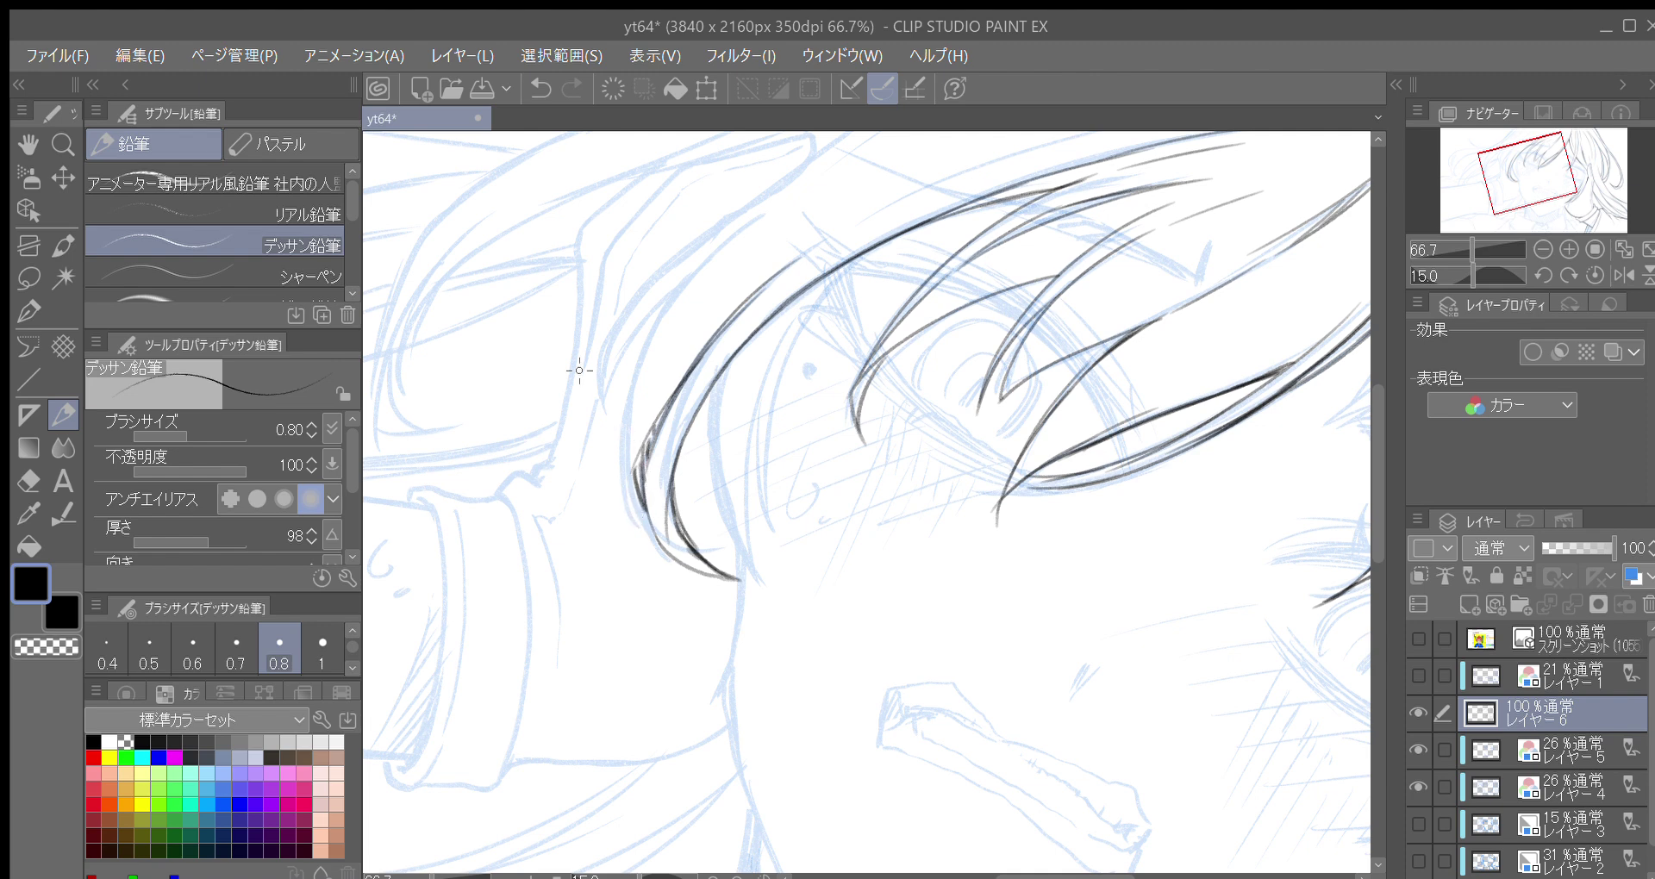
# Draw the outermost edge of the side lock from its cheek tip up toward the temple, redoing the strokes that miss the sketch
pyautogui.moveTo(656, 539); pyautogui.dragTo(623, 424)
pyautogui.hotkey('ctrl', 'z')
pyautogui.moveTo(655, 540); pyautogui.dragTo(626, 437)
pyautogui.hotkey('ctrl', 'z')
pyautogui.moveTo(652, 540); pyautogui.dragTo(623, 426)
pyautogui.moveTo(626, 462); pyautogui.dragTo(651, 365)
pyautogui.hotkey('ctrl', 'z')
pyautogui.press('-')
pyautogui.moveTo(619, 481); pyautogui.dragTo(664, 340)
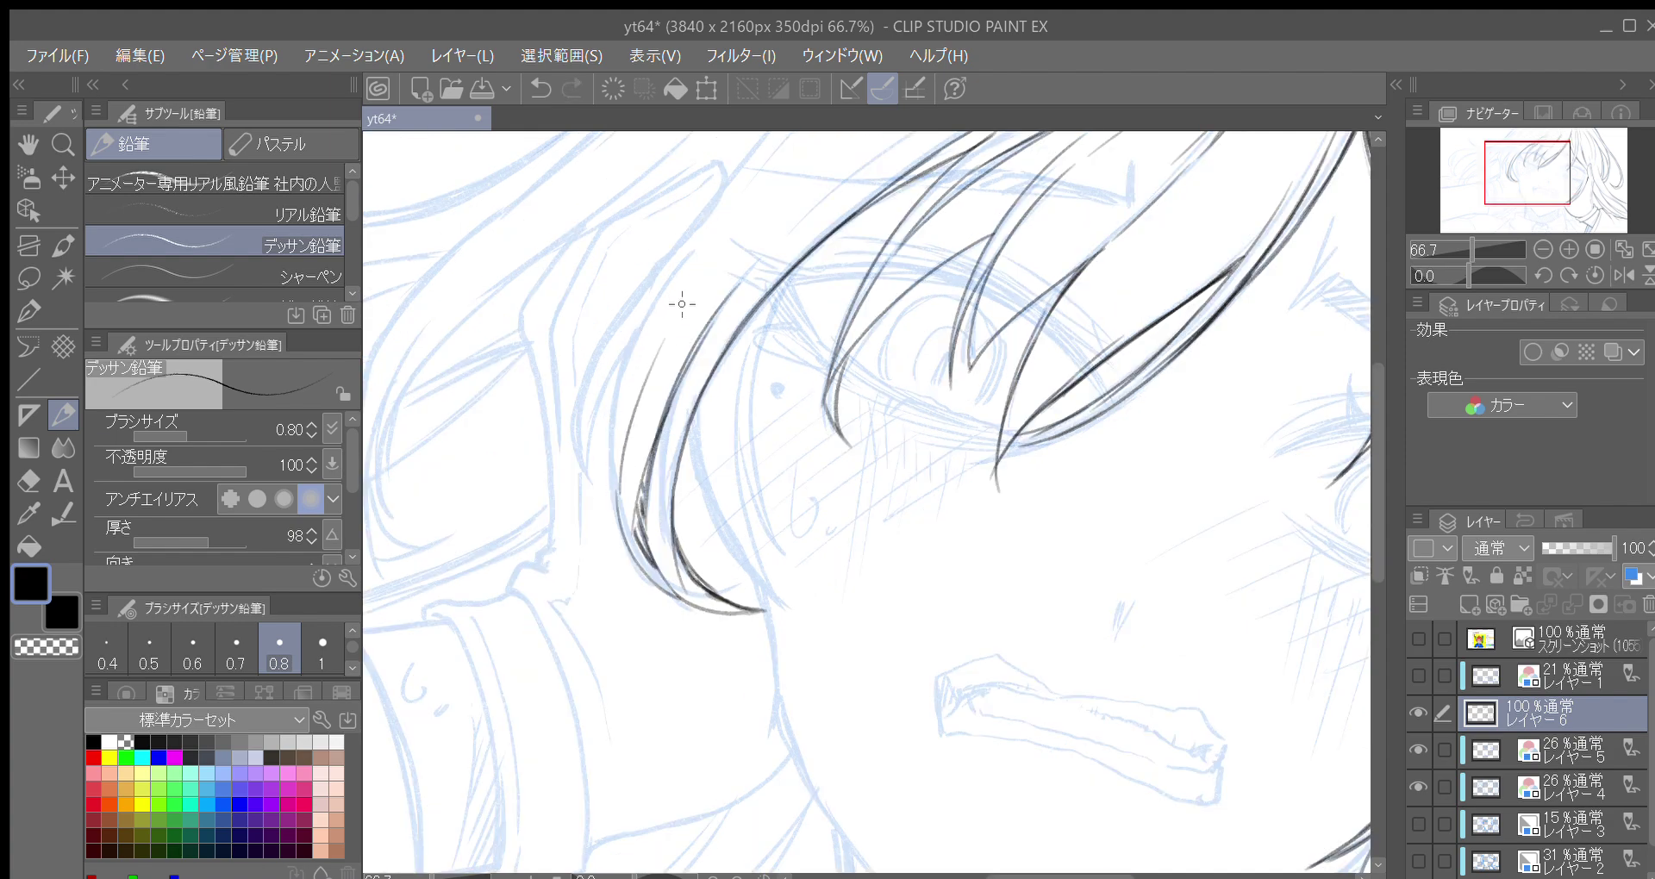
pyautogui.moveTo(621, 536); pyautogui.dragTo(621, 373)
pyautogui.moveTo(613, 490); pyautogui.dragTo(641, 334)
pyautogui.moveTo(612, 419); pyautogui.dragTo(659, 295)
pyautogui.moveTo(623, 380)
pyautogui.mouseDown()
pyautogui.moveTo(710, 230)
pyautogui.moveTo(668, 349)
pyautogui.mouseUp()
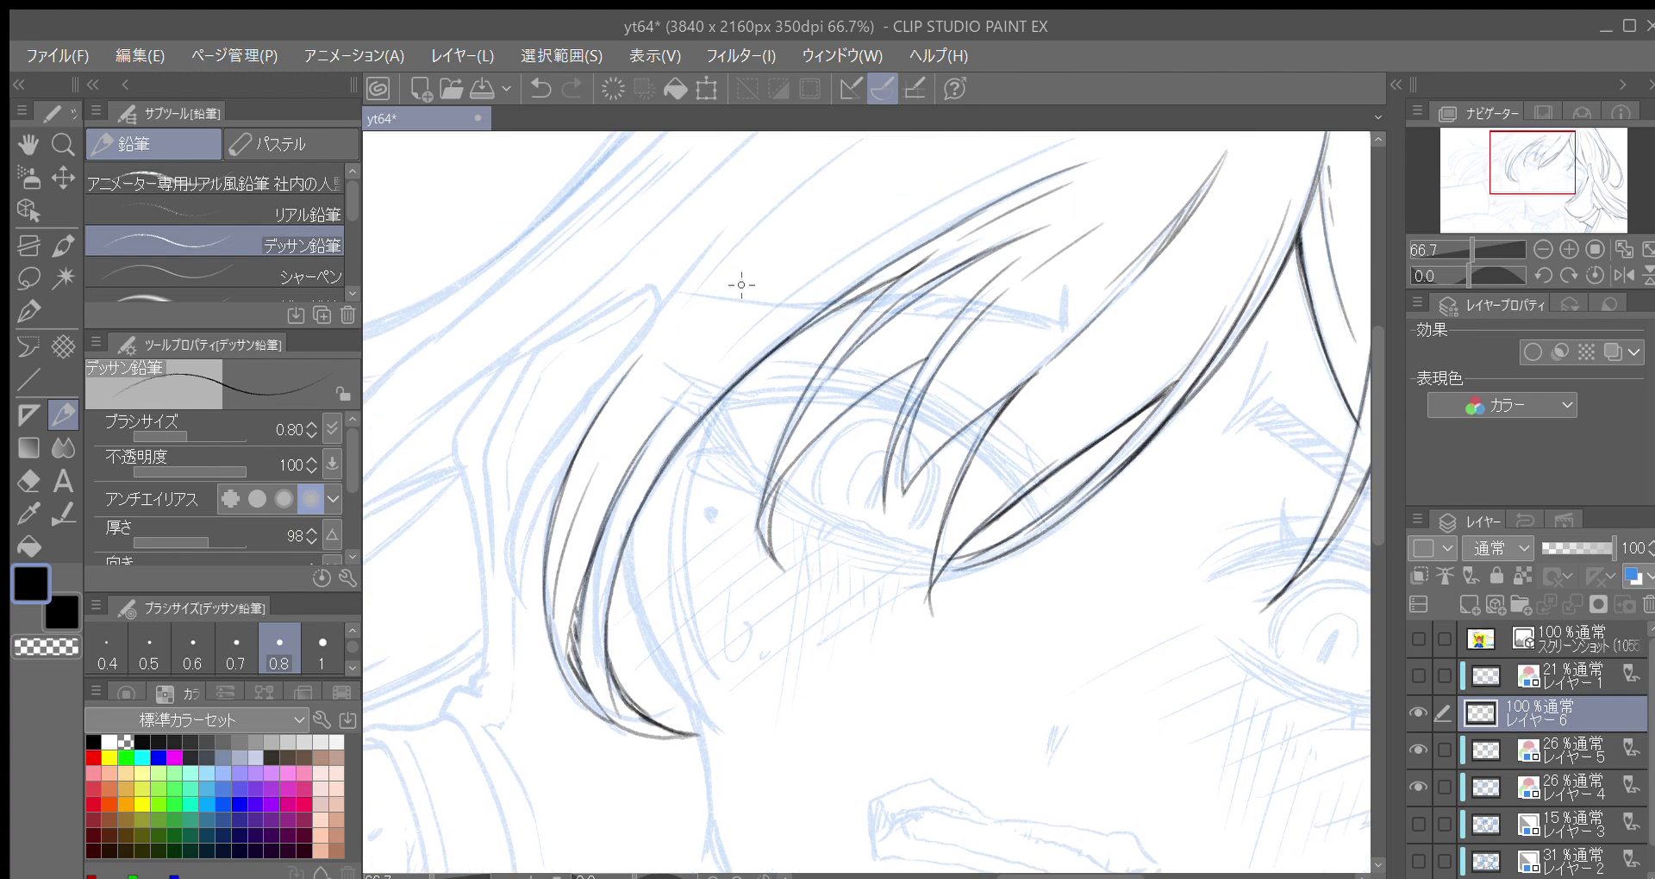
# Add light strokes continuing the side lock upward from the temple past the eyebrow, redoing one of them
pyautogui.moveTo(640, 457); pyautogui.dragTo(706, 372)
pyautogui.press('-')
pyautogui.moveTo(802, 262); pyautogui.dragTo(763, 314)
pyautogui.moveTo(668, 429); pyautogui.dragTo(802, 262)
pyautogui.hotkey('ctrl', 'z')
pyautogui.moveTo(646, 459); pyautogui.dragTo(836, 230)
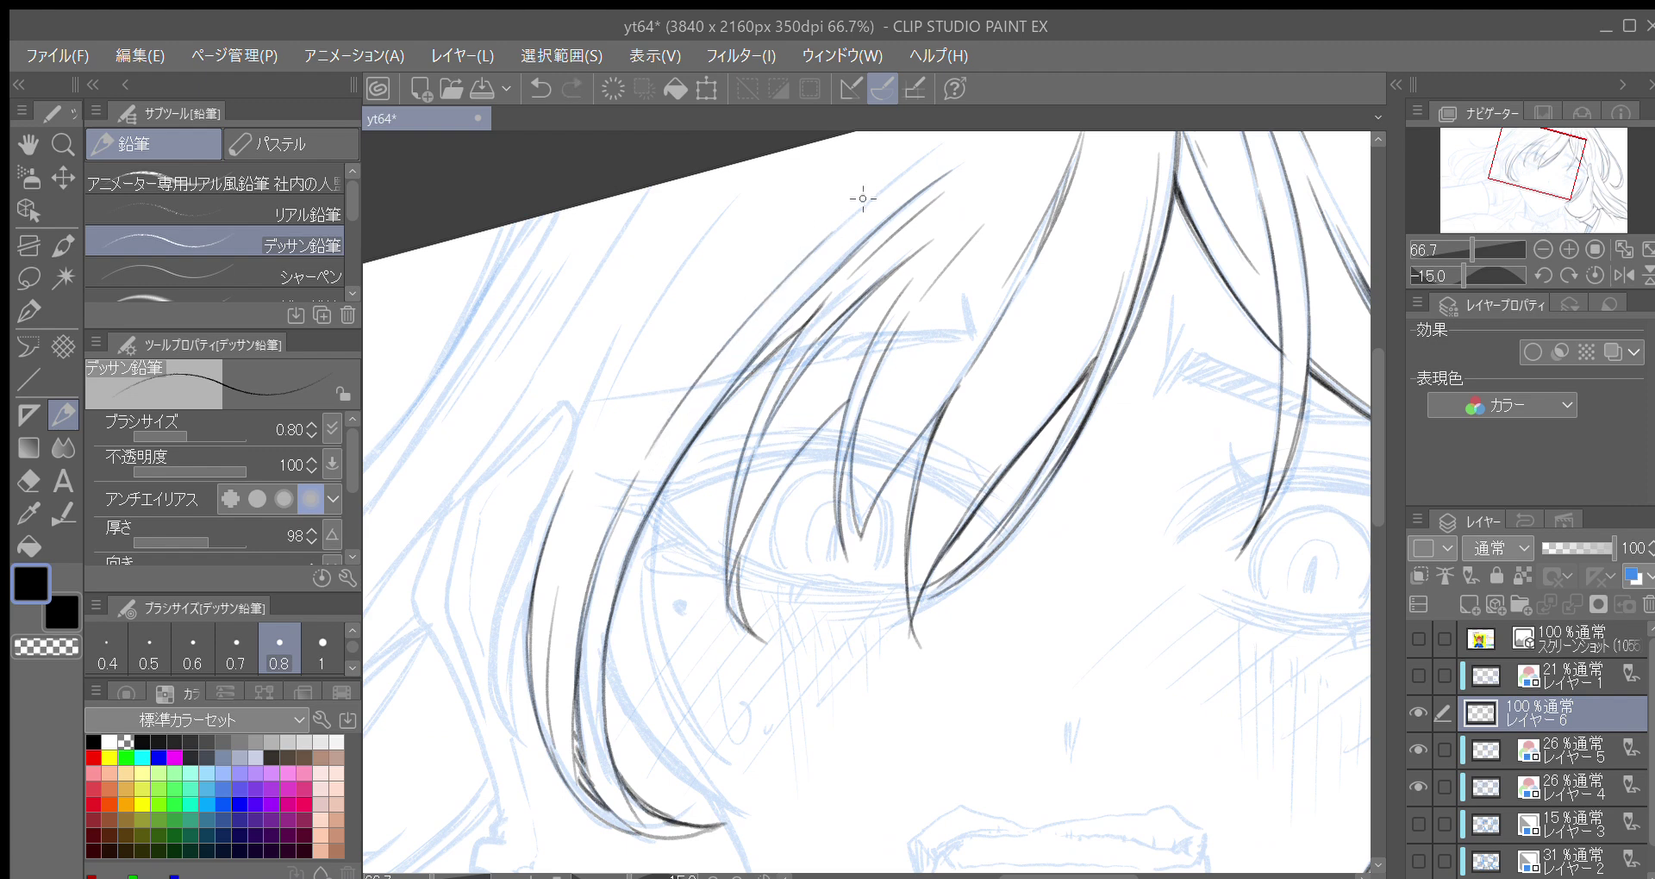
pyautogui.moveTo(632, 502); pyautogui.dragTo(714, 378)
# Draw a narrow strand behind the side lock, with its tip tucked in above the cheek and its outer edge curving upward
pyautogui.moveTo(599, 488)
pyautogui.mouseDown()
pyautogui.moveTo(564, 625)
pyautogui.moveTo(606, 680)
pyautogui.mouseUp()
pyautogui.hotkey('ctrl', 'z')
pyautogui.moveTo(573, 565)
pyautogui.mouseDown()
pyautogui.moveTo(574, 621)
pyautogui.moveTo(621, 684)
pyautogui.moveTo(559, 629)
pyautogui.moveTo(572, 549)
pyautogui.mouseUp()
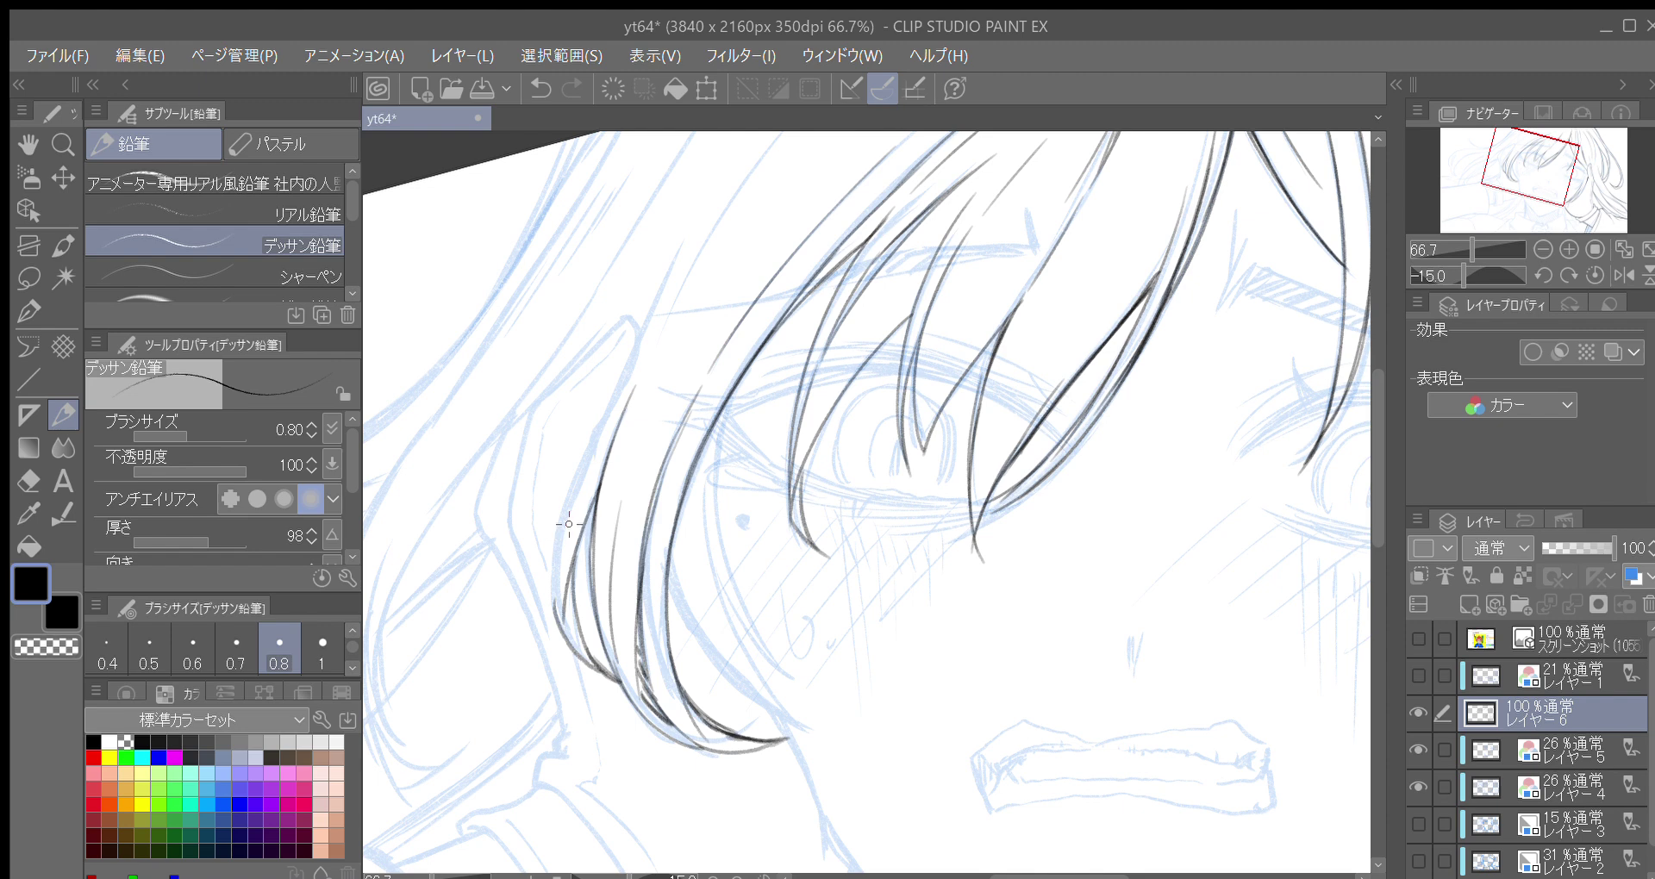
pyautogui.moveTo(563, 635); pyautogui.dragTo(567, 506)
pyautogui.moveTo(552, 587); pyautogui.dragTo(597, 438)
pyautogui.moveTo(562, 533); pyautogui.dragTo(606, 419)
# Extend the narrow rear strand's outer edge past the temple toward the page border, redoing the misplaced strokes
pyautogui.moveTo(579, 482)
pyautogui.mouseDown()
pyautogui.moveTo(663, 284)
pyautogui.moveTo(596, 462)
pyautogui.moveTo(643, 348)
pyautogui.mouseUp()
pyautogui.hotkey('ctrl', 'z')
pyautogui.moveTo(586, 465); pyautogui.dragTo(642, 353)
pyautogui.hotkey('ctrl', 'z')
pyautogui.moveTo(593, 470); pyautogui.dragTo(642, 354)
pyautogui.moveTo(617, 435); pyautogui.dragTo(660, 342)
pyautogui.hotkey('ctrl', 'z')
pyautogui.moveTo(619, 433); pyautogui.dragTo(657, 362)
pyautogui.moveTo(617, 464)
pyautogui.mouseDown()
pyautogui.moveTo(691, 314)
pyautogui.moveTo(763, 238)
pyautogui.mouseUp()
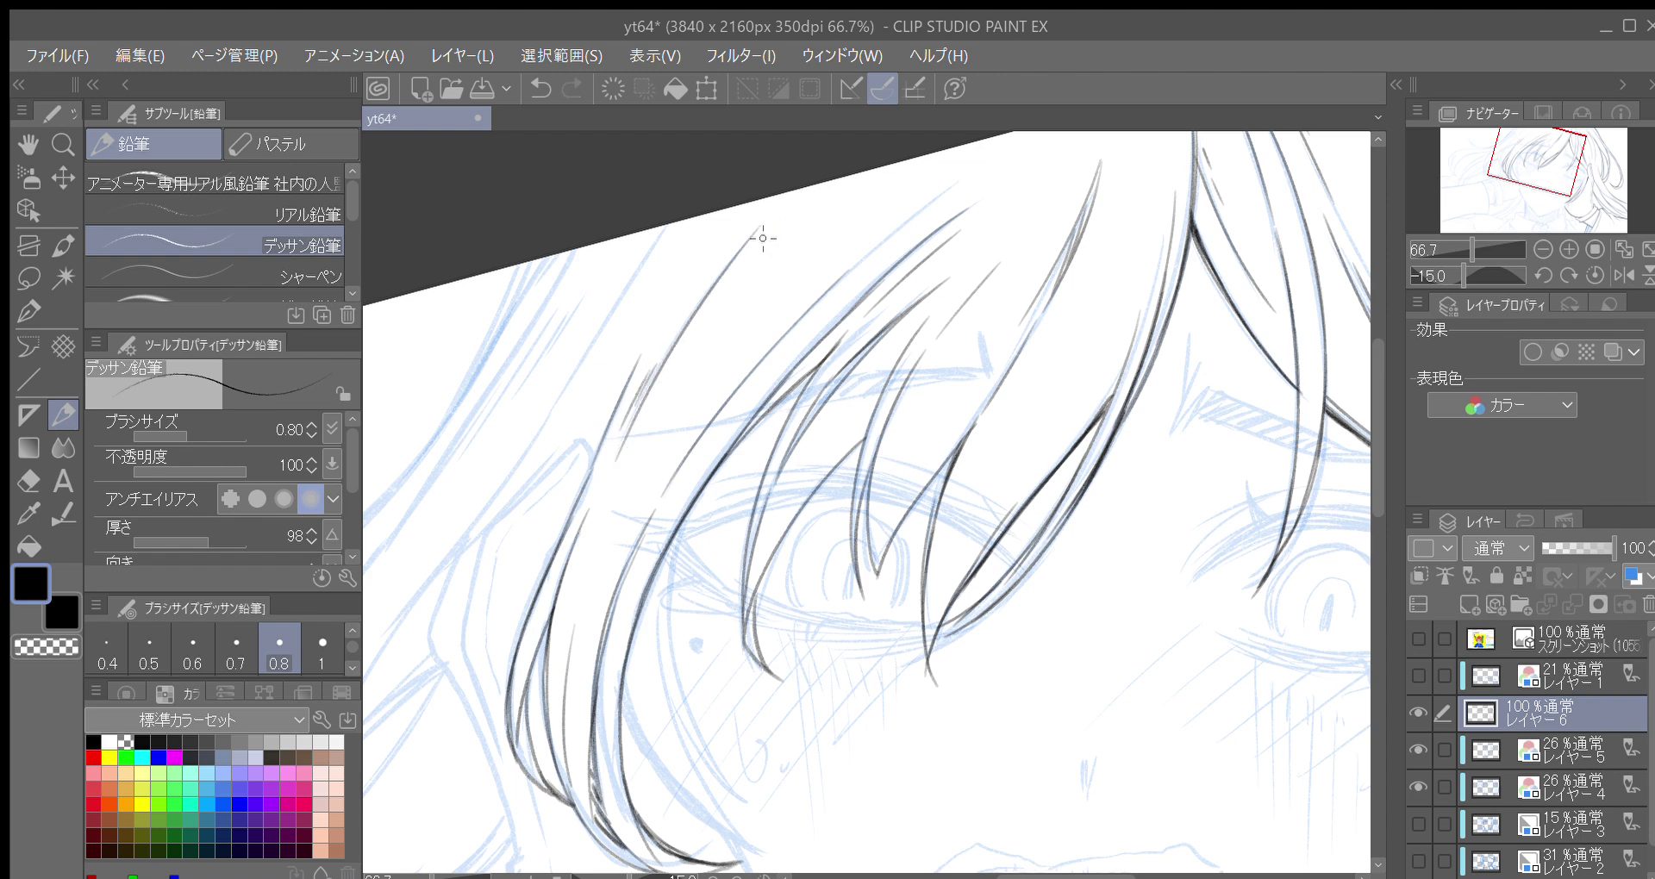
pyautogui.moveTo(652, 326)
pyautogui.mouseDown()
pyautogui.moveTo(722, 212)
pyautogui.moveTo(735, 262)
pyautogui.moveTo(792, 198)
pyautogui.moveTo(788, 228)
pyautogui.mouseUp()
# Draw the curved inner line of the separate hair lock farther back from the face, ending in a hooked lower tip
pyautogui.moveTo(558, 485)
pyautogui.mouseDown()
pyautogui.moveTo(591, 635)
pyautogui.moveTo(609, 636)
pyautogui.moveTo(594, 643)
pyautogui.moveTo(621, 635)
pyautogui.mouseUp()
pyautogui.hotkey('ctrl', 'z')
pyautogui.moveTo(554, 550); pyautogui.dragTo(578, 430)
pyautogui.moveTo(558, 497); pyautogui.dragTo(638, 333)
pyautogui.moveTo(569, 459); pyautogui.dragTo(689, 284)
pyautogui.moveTo(605, 390); pyautogui.dragTo(684, 288)
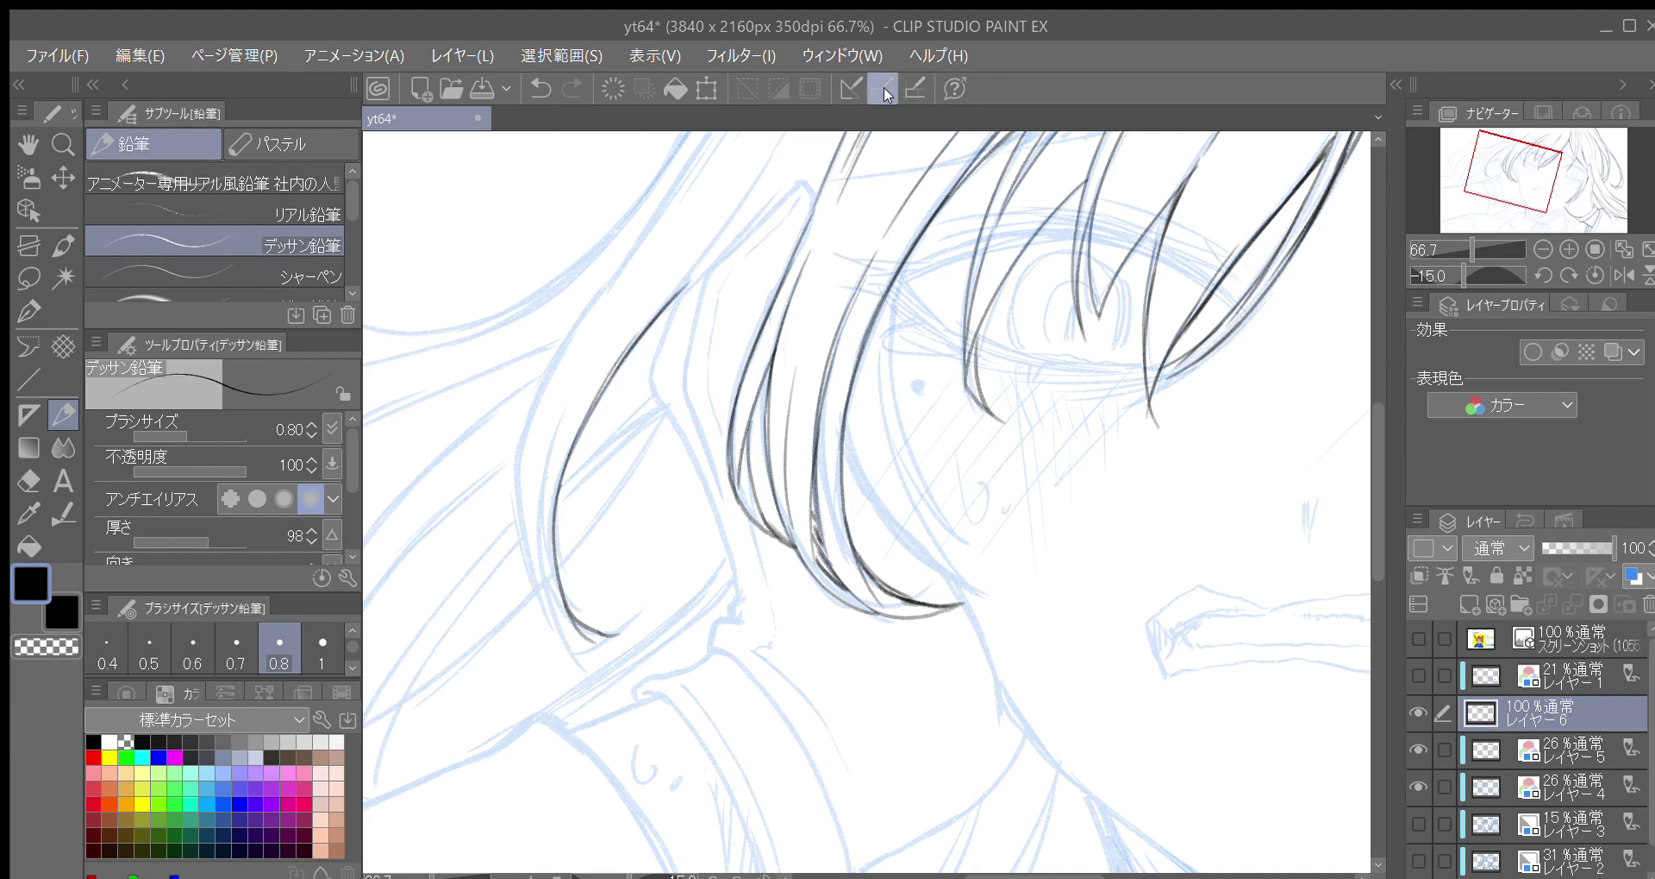
# Extend the rear hair lock's line past the temple toward the page border, with the canvas rotated for the stroke direction
pyautogui.press('-')
pyautogui.press('-')
pyautogui.press('-')
pyautogui.press('-')
pyautogui.press('-')
pyautogui.press('-')
pyautogui.press('-')
pyautogui.press('-')
pyautogui.press('-')
pyautogui.press('-')
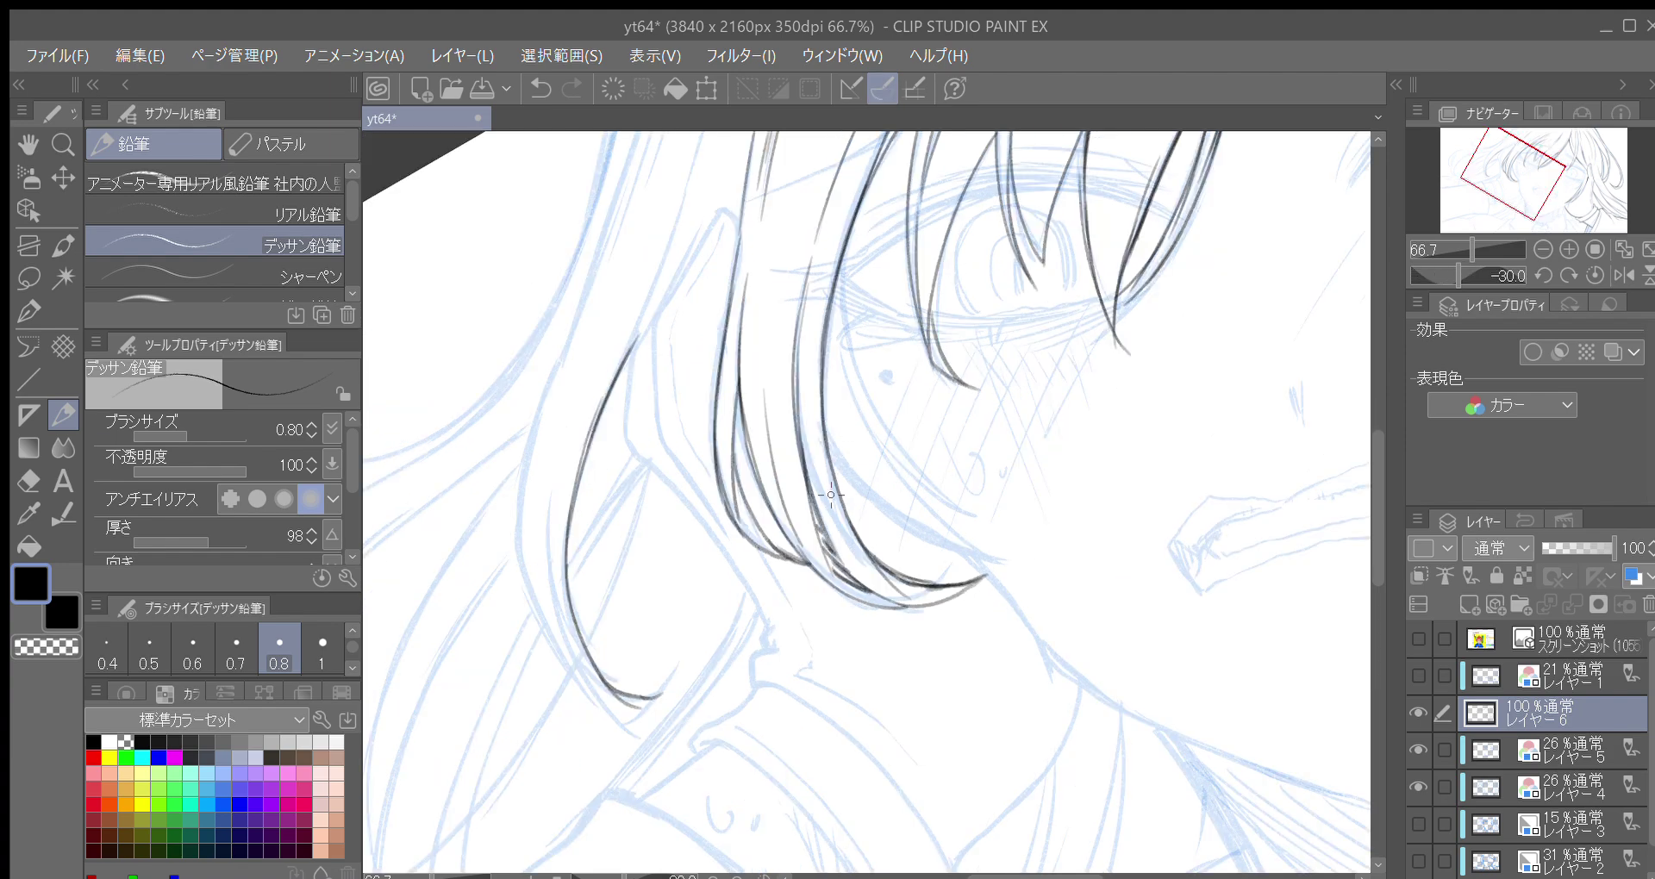
pyautogui.press('-')
pyautogui.press('-')
pyautogui.press('-')
pyautogui.press('-')
pyautogui.press('-')
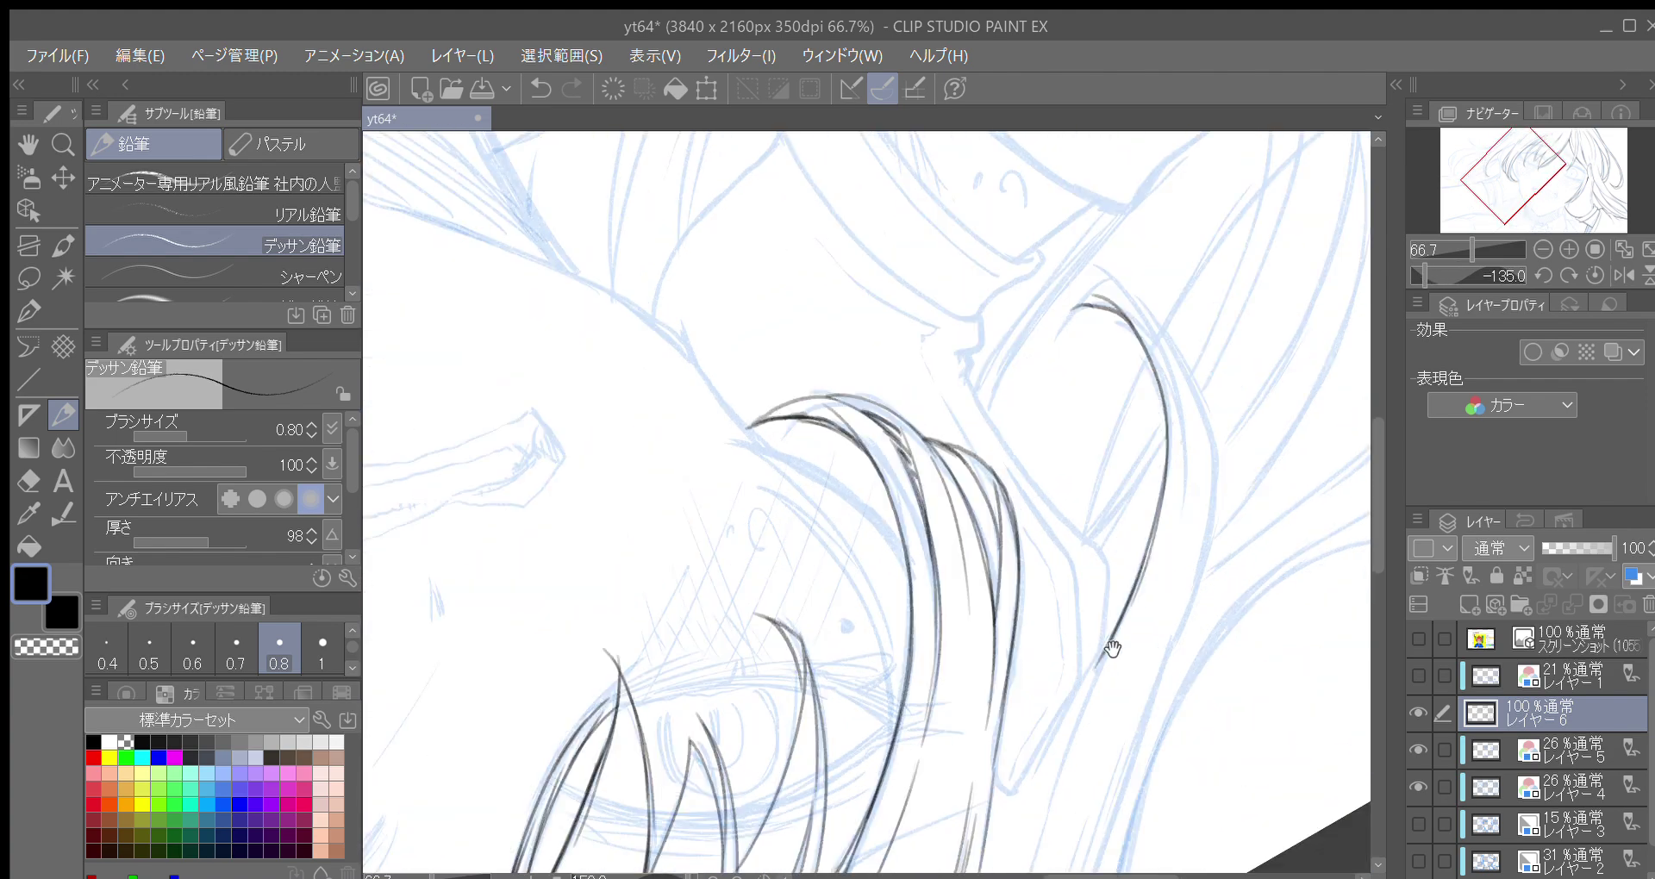
pyautogui.moveTo(875, 328); pyautogui.dragTo(785, 533)
pyautogui.moveTo(816, 469); pyautogui.dragTo(754, 655)
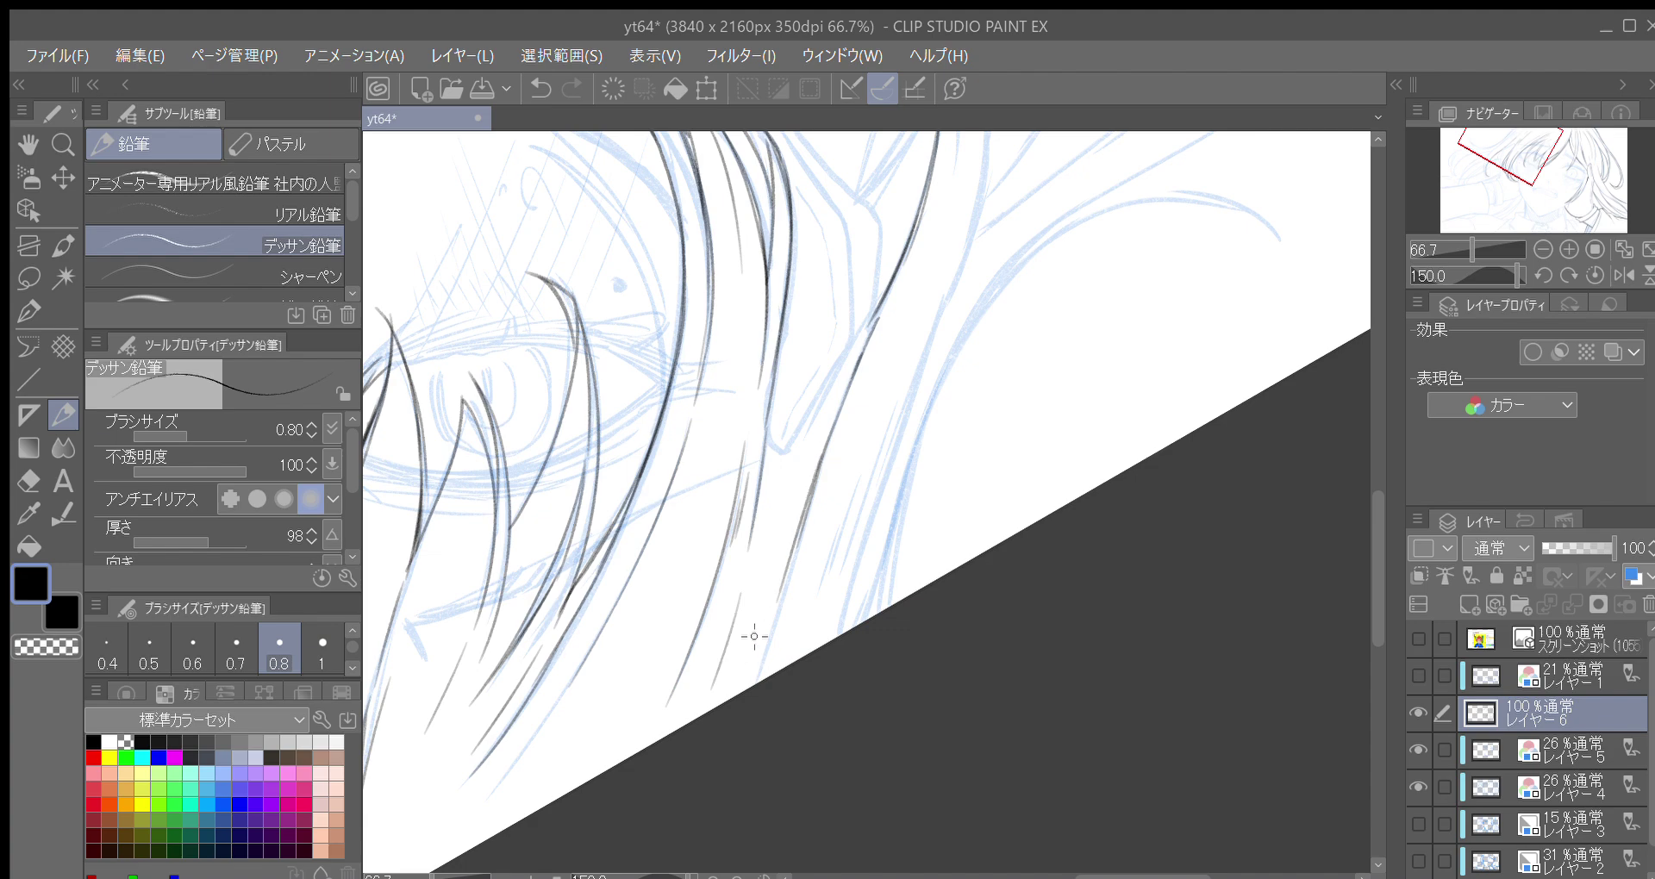
pyautogui.press('-')
pyautogui.press('-')
pyautogui.press('-')
pyautogui.press('-')
pyautogui.press('-')
pyautogui.press('-')
pyautogui.press('-')
pyautogui.press('-')
pyautogui.press('-')
pyautogui.press('-')
pyautogui.press('-')
pyautogui.press('-')
pyautogui.press('-')
pyautogui.press('-')
pyautogui.press('-')
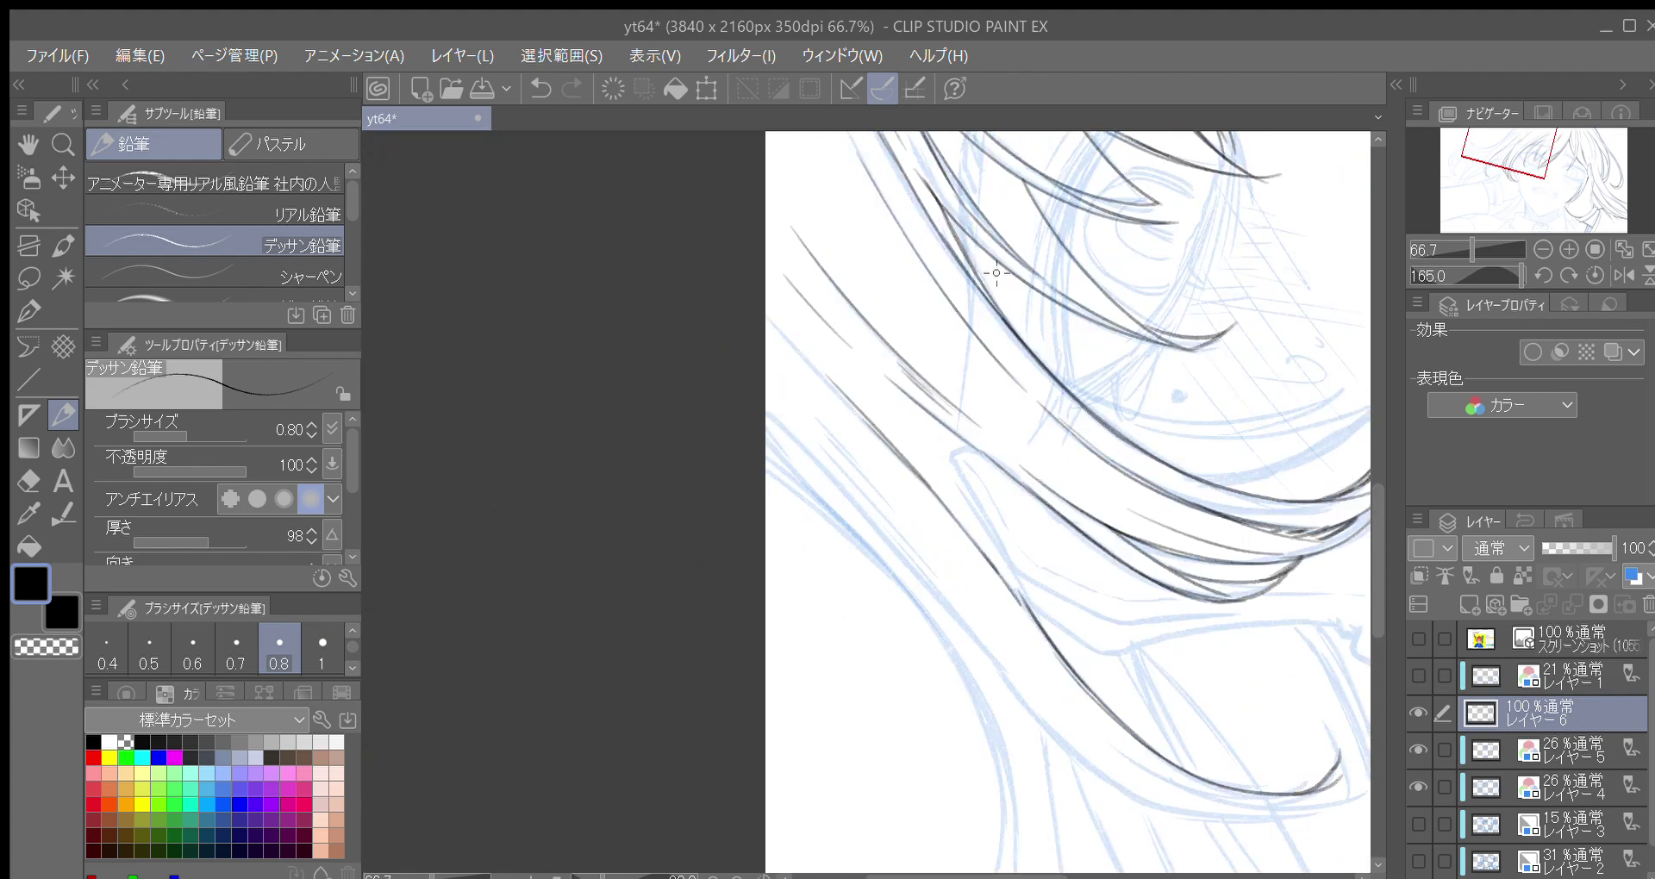
pyautogui.press('^')
pyautogui.press('^')
pyautogui.press('^')
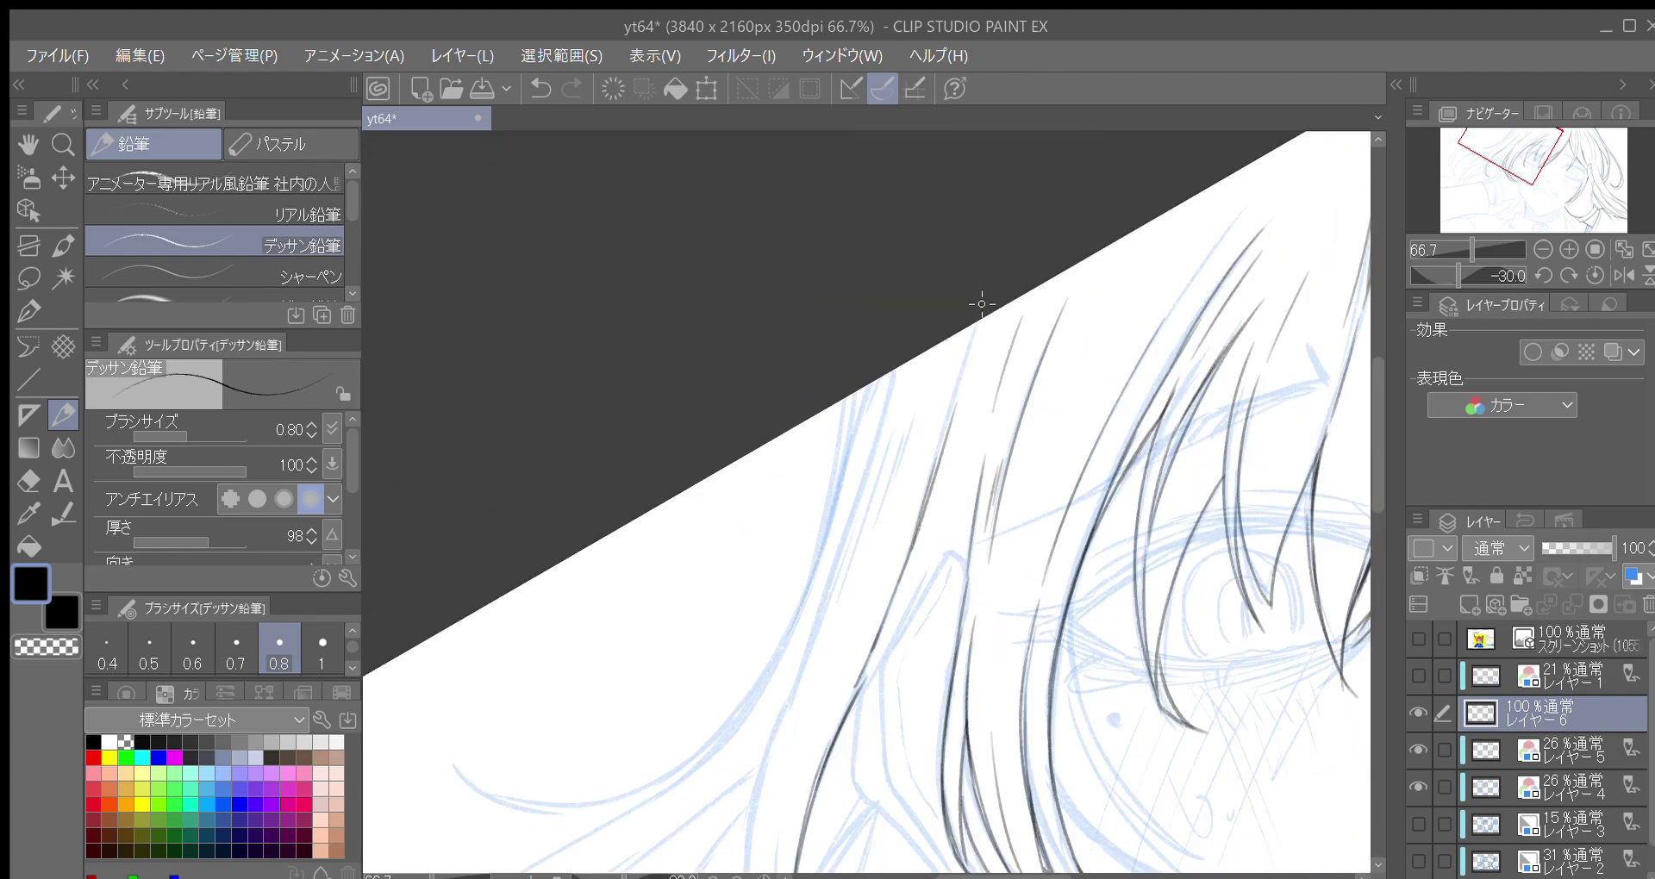
pyautogui.press('^')
pyautogui.press('^')
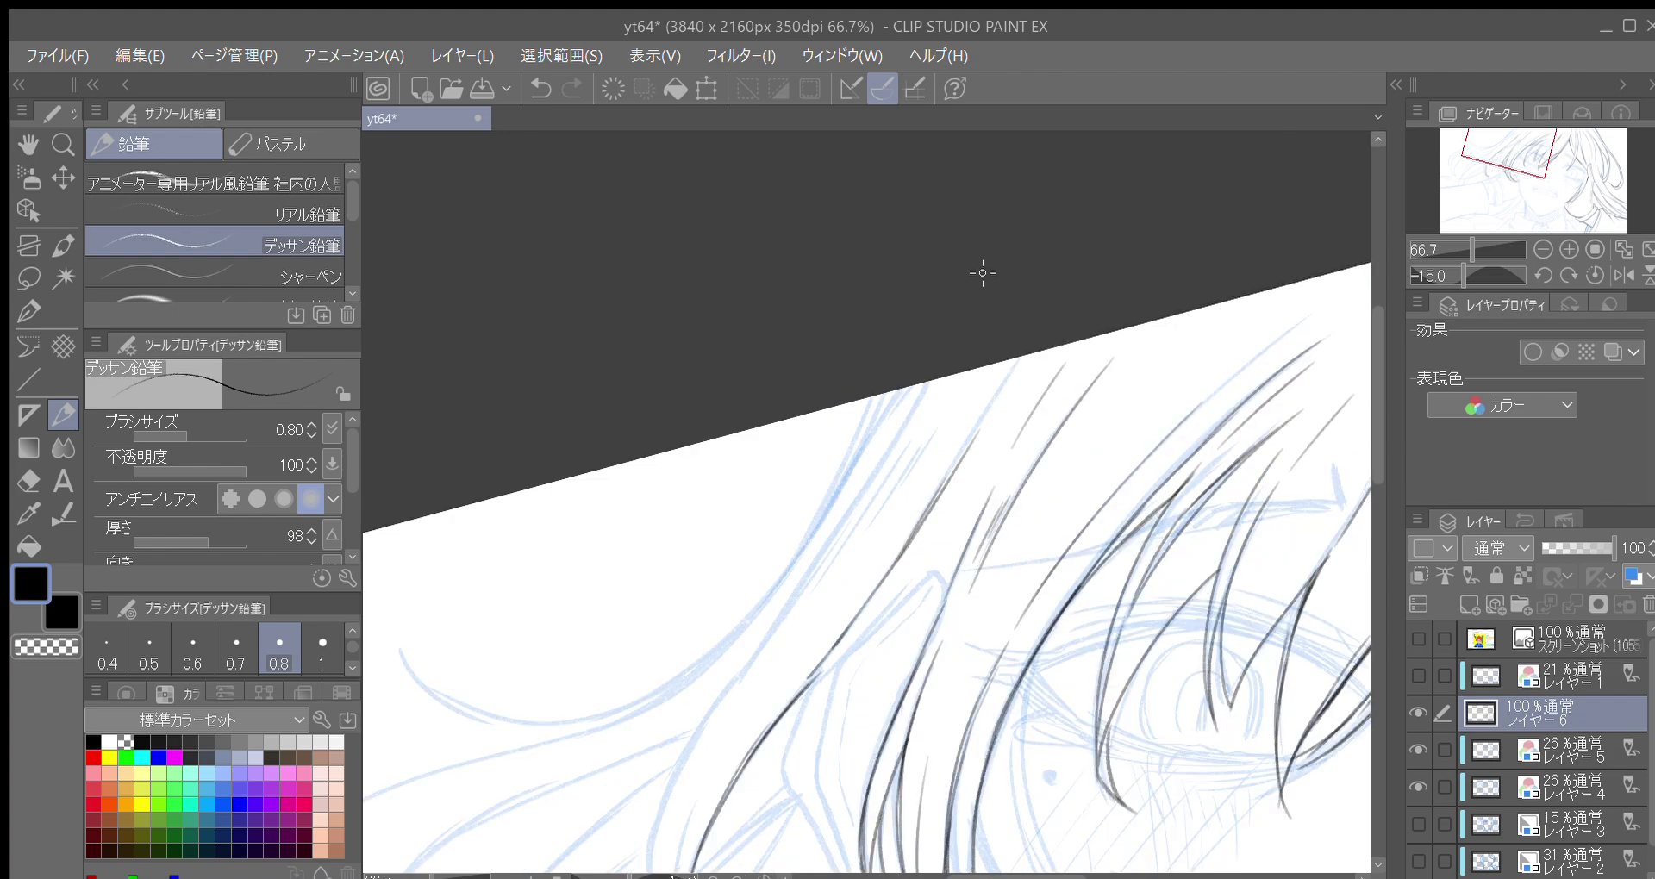
pyautogui.moveTo(950, 565)
pyautogui.mouseDown()
pyautogui.moveTo(916, 370)
pyautogui.moveTo(885, 447)
pyautogui.moveTo(894, 323)
pyautogui.mouseUp()
# Draw the bent outline with the rounded tip between the side lock and the rear lock, redoing one stroke
pyautogui.press('-')
pyautogui.press('-')
pyautogui.press('-')
pyautogui.press('-')
pyautogui.press('-')
pyautogui.press('-')
pyautogui.press('-')
pyautogui.press('-')
pyautogui.press('-')
pyautogui.press('-')
pyautogui.press('-')
pyautogui.press('-')
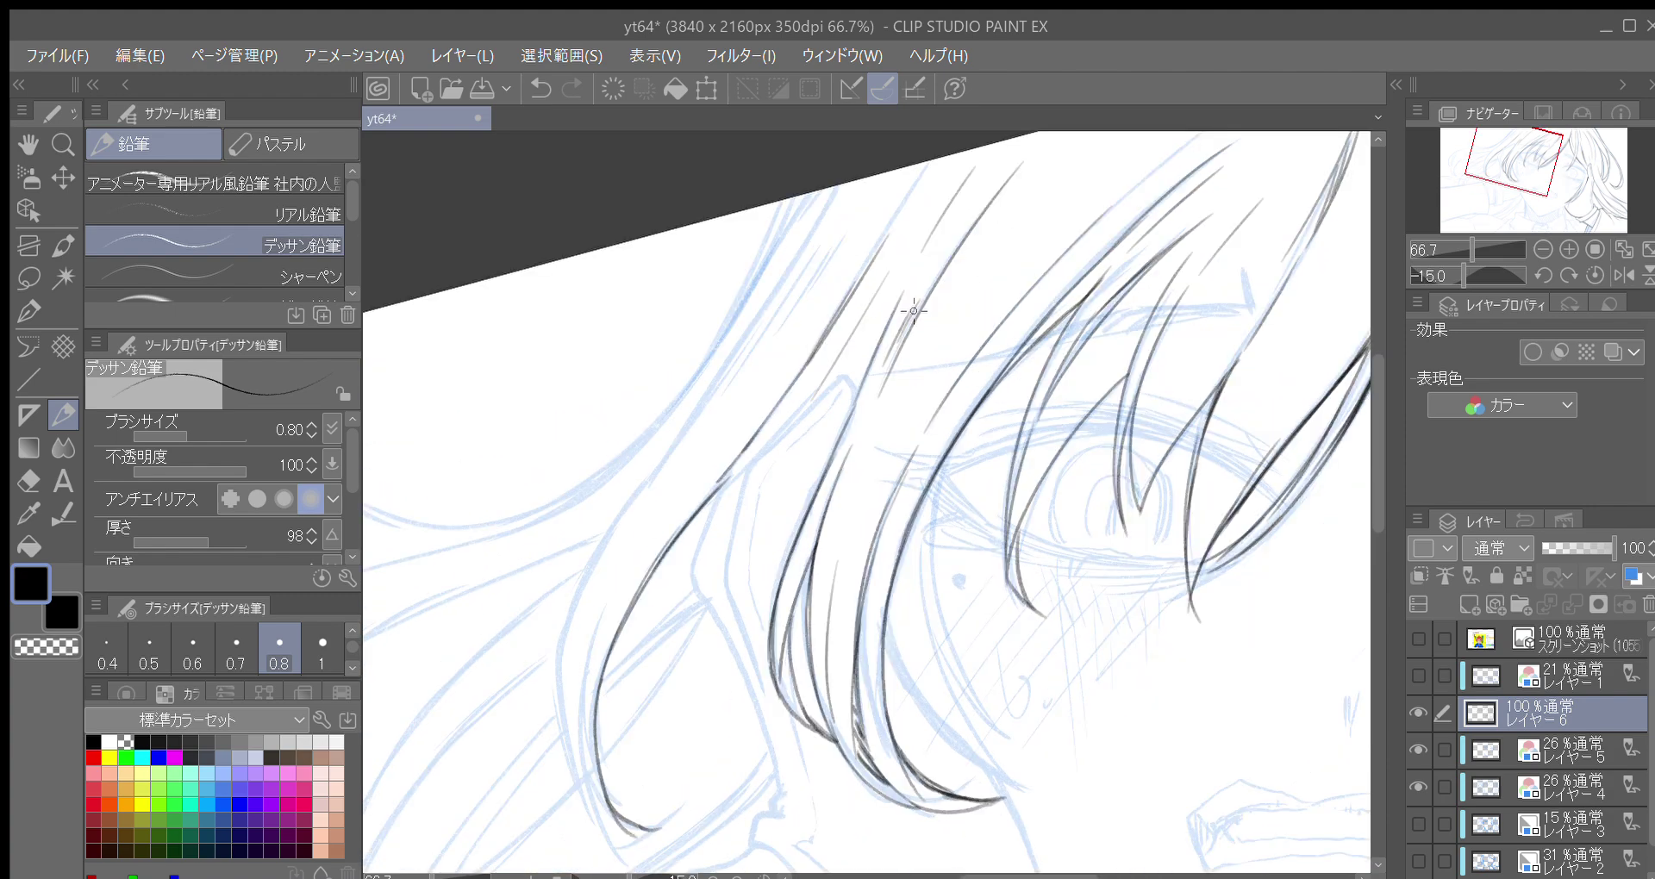
pyautogui.moveTo(1020, 552); pyautogui.dragTo(996, 394)
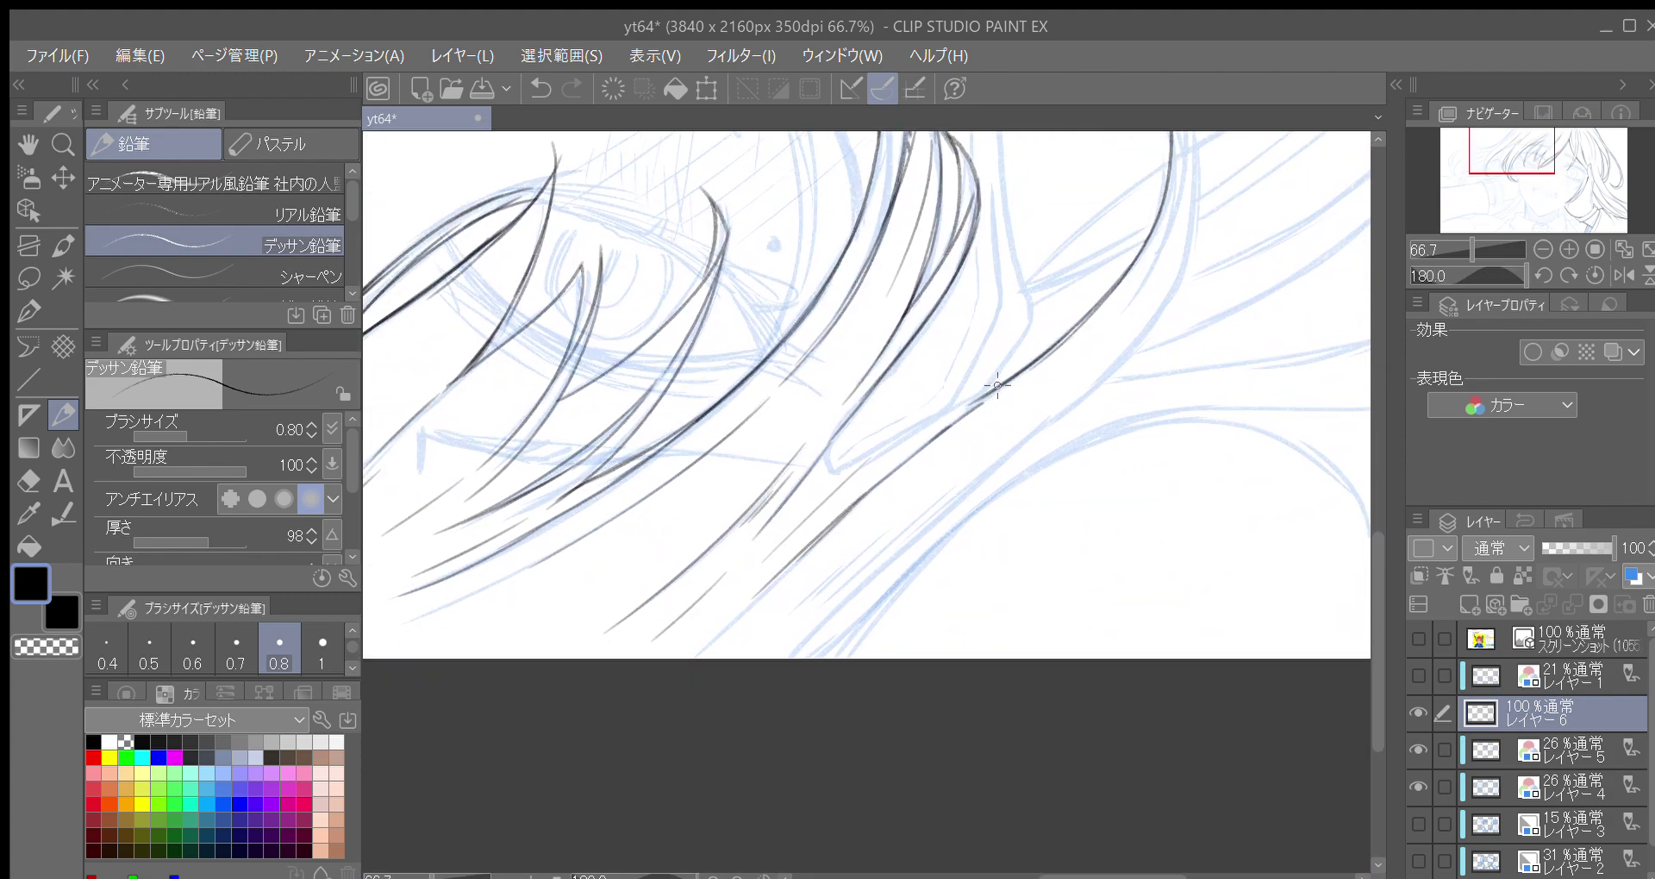
pyautogui.press('-')
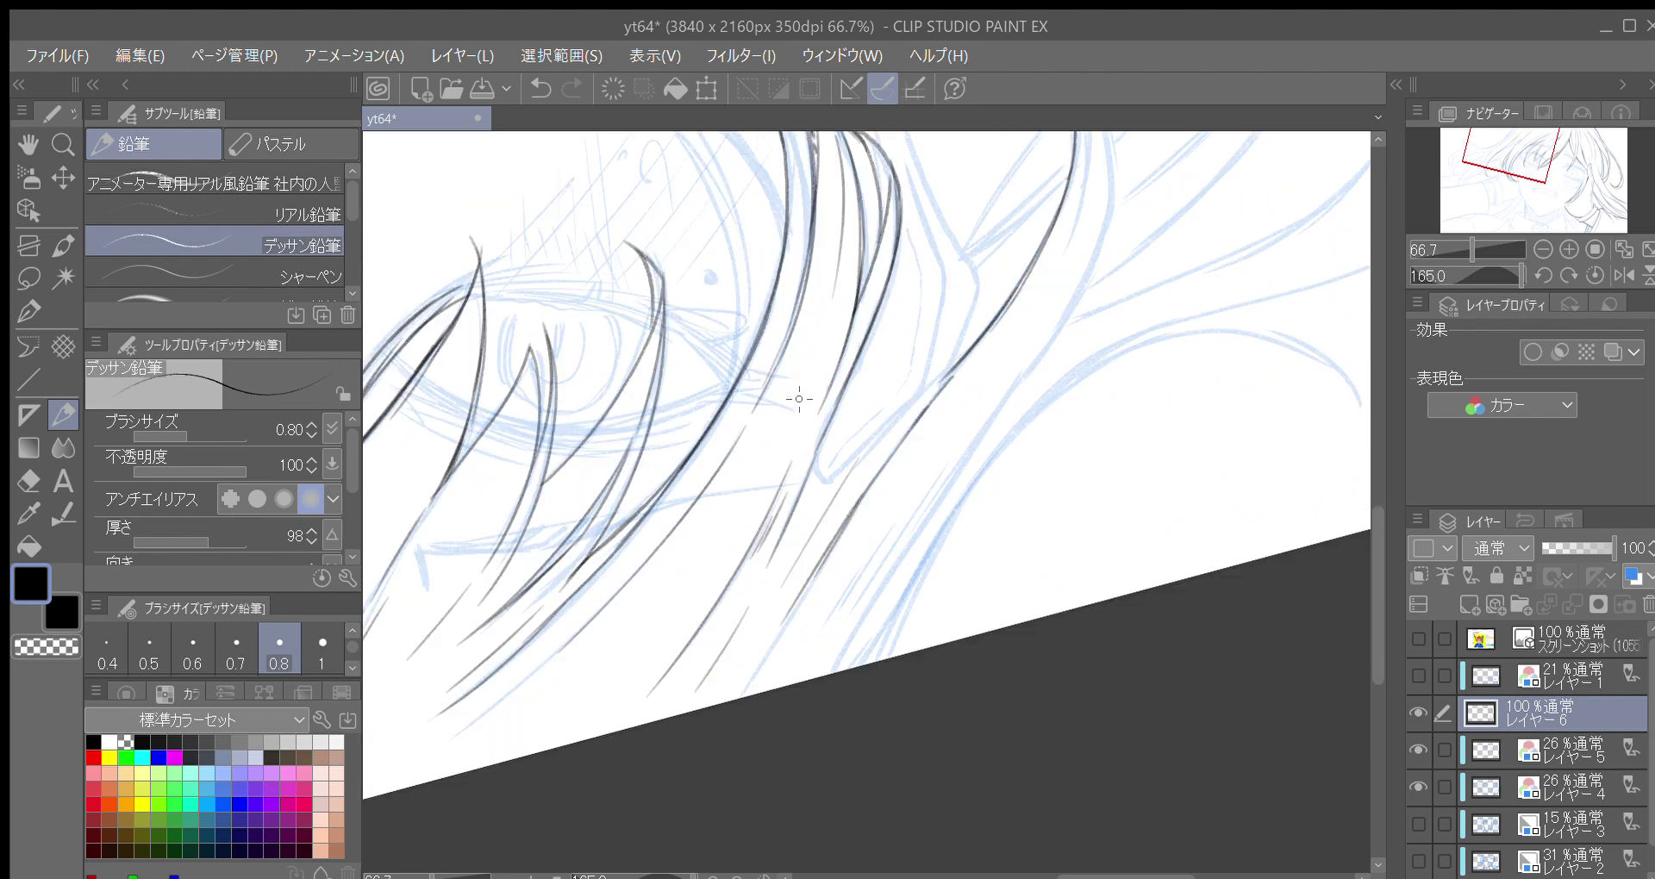
pyautogui.moveTo(831, 427)
pyautogui.mouseDown()
pyautogui.moveTo(831, 481)
pyautogui.moveTo(919, 389)
pyautogui.moveTo(838, 412)
pyautogui.moveTo(873, 316)
pyautogui.mouseUp()
pyautogui.hotkey('ctrl', 'z')
pyautogui.moveTo(863, 371); pyautogui.dragTo(877, 313)
pyautogui.moveTo(923, 393); pyautogui.dragTo(938, 273)
pyautogui.press('-')
pyautogui.press('-')
pyautogui.press('-')
pyautogui.press('-')
pyautogui.press('-')
pyautogui.press('-')
pyautogui.press('-')
pyautogui.press('-')
pyautogui.press('-')
pyautogui.press('-')
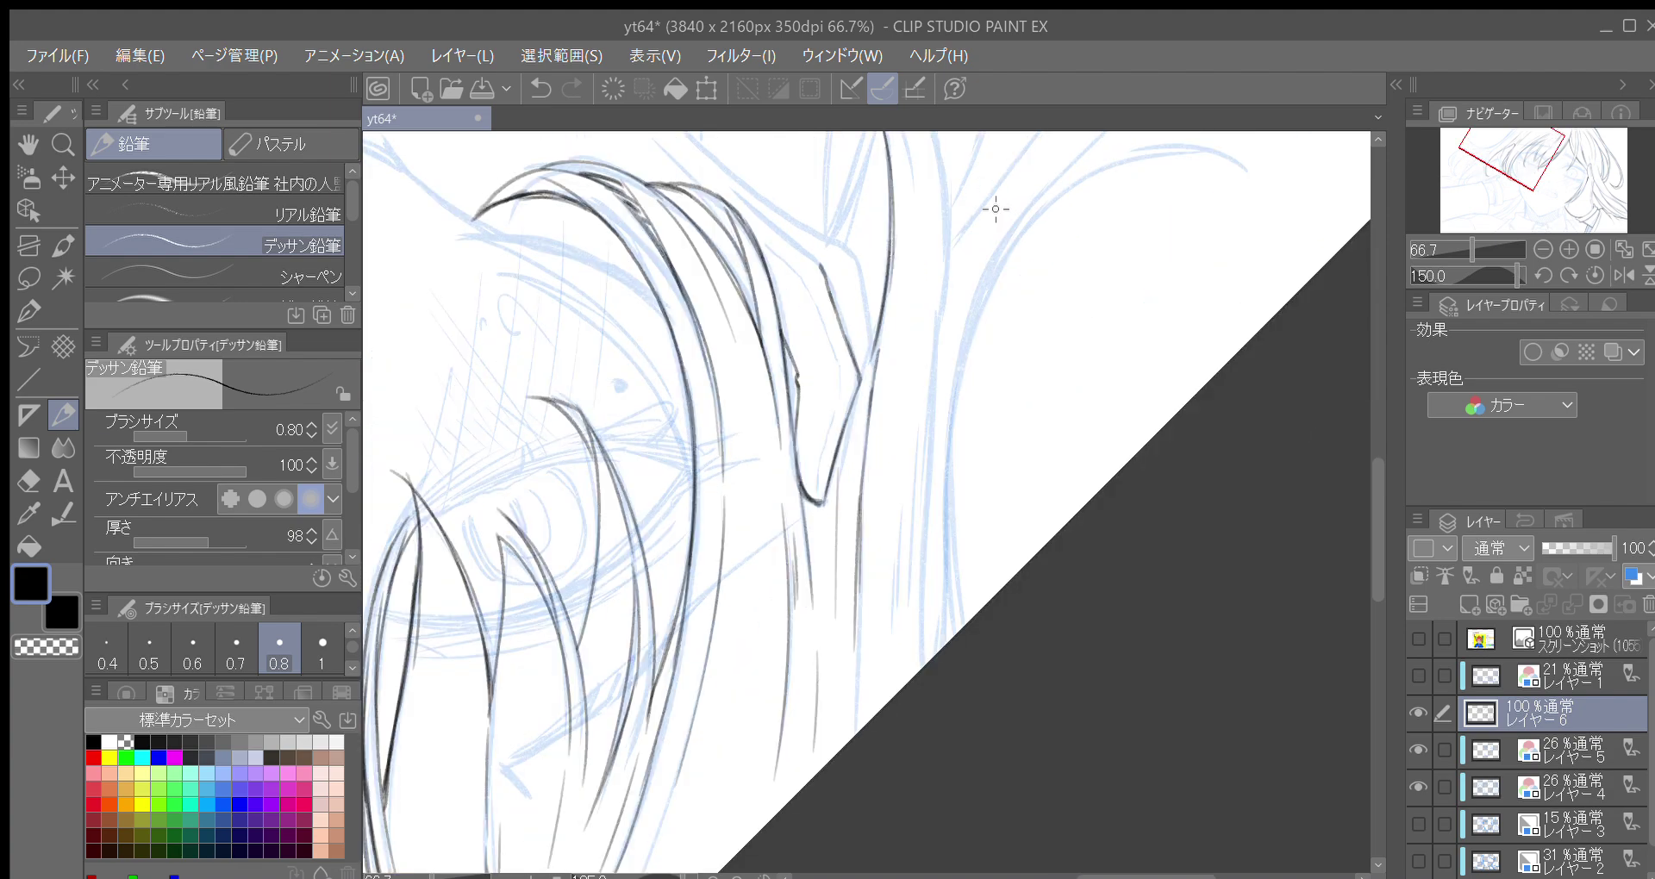
pyautogui.press('-')
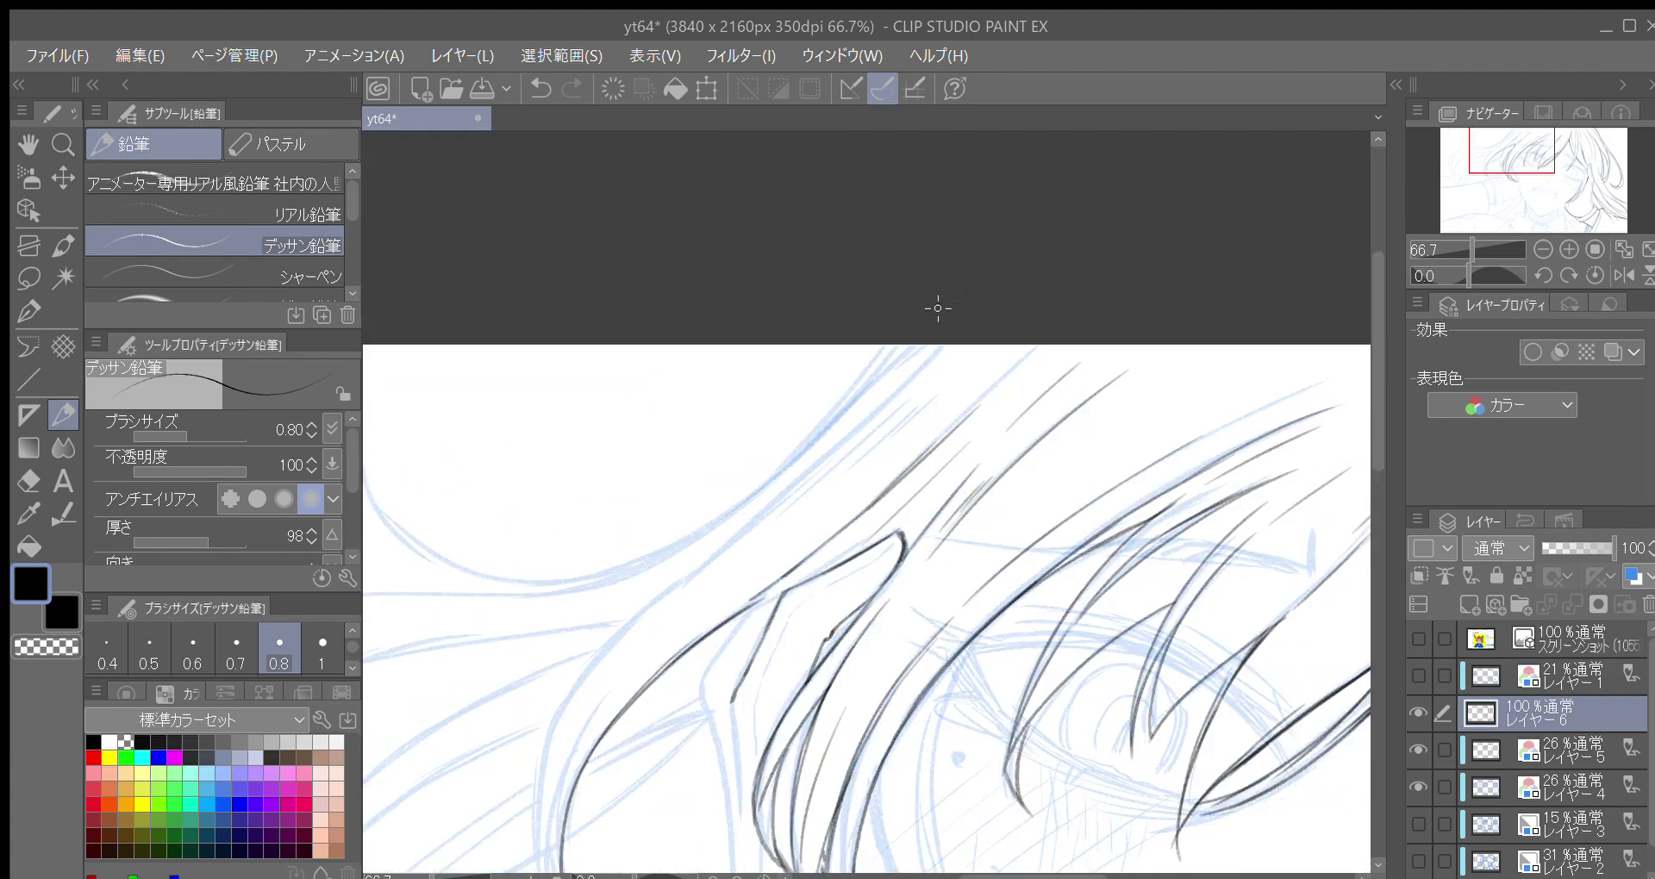
# Draw the long hand outline from the bent finger down to the wrist, with a short parallel line inside the bend
pyautogui.press('-')
pyautogui.moveTo(886, 362)
pyautogui.mouseDown()
pyautogui.moveTo(849, 382)
pyautogui.moveTo(810, 466)
pyautogui.moveTo(833, 685)
pyautogui.mouseUp()
pyautogui.moveTo(810, 465); pyautogui.dragTo(833, 683)
pyautogui.moveTo(837, 470); pyautogui.dragTo(839, 498)
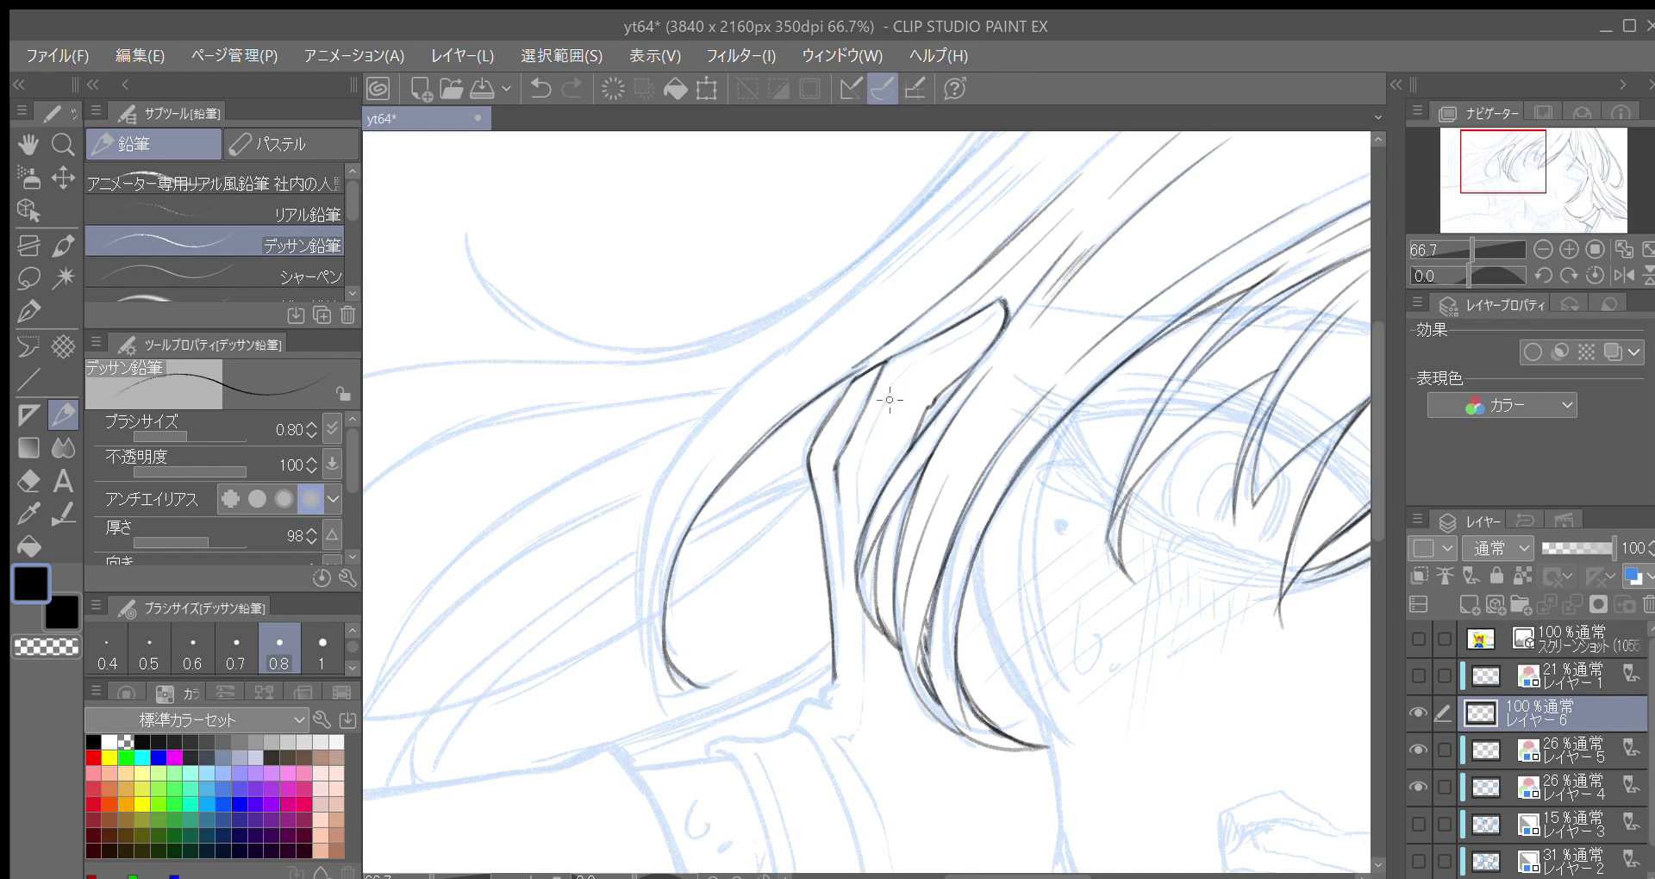
pyautogui.scroll(-1, 872, 501)
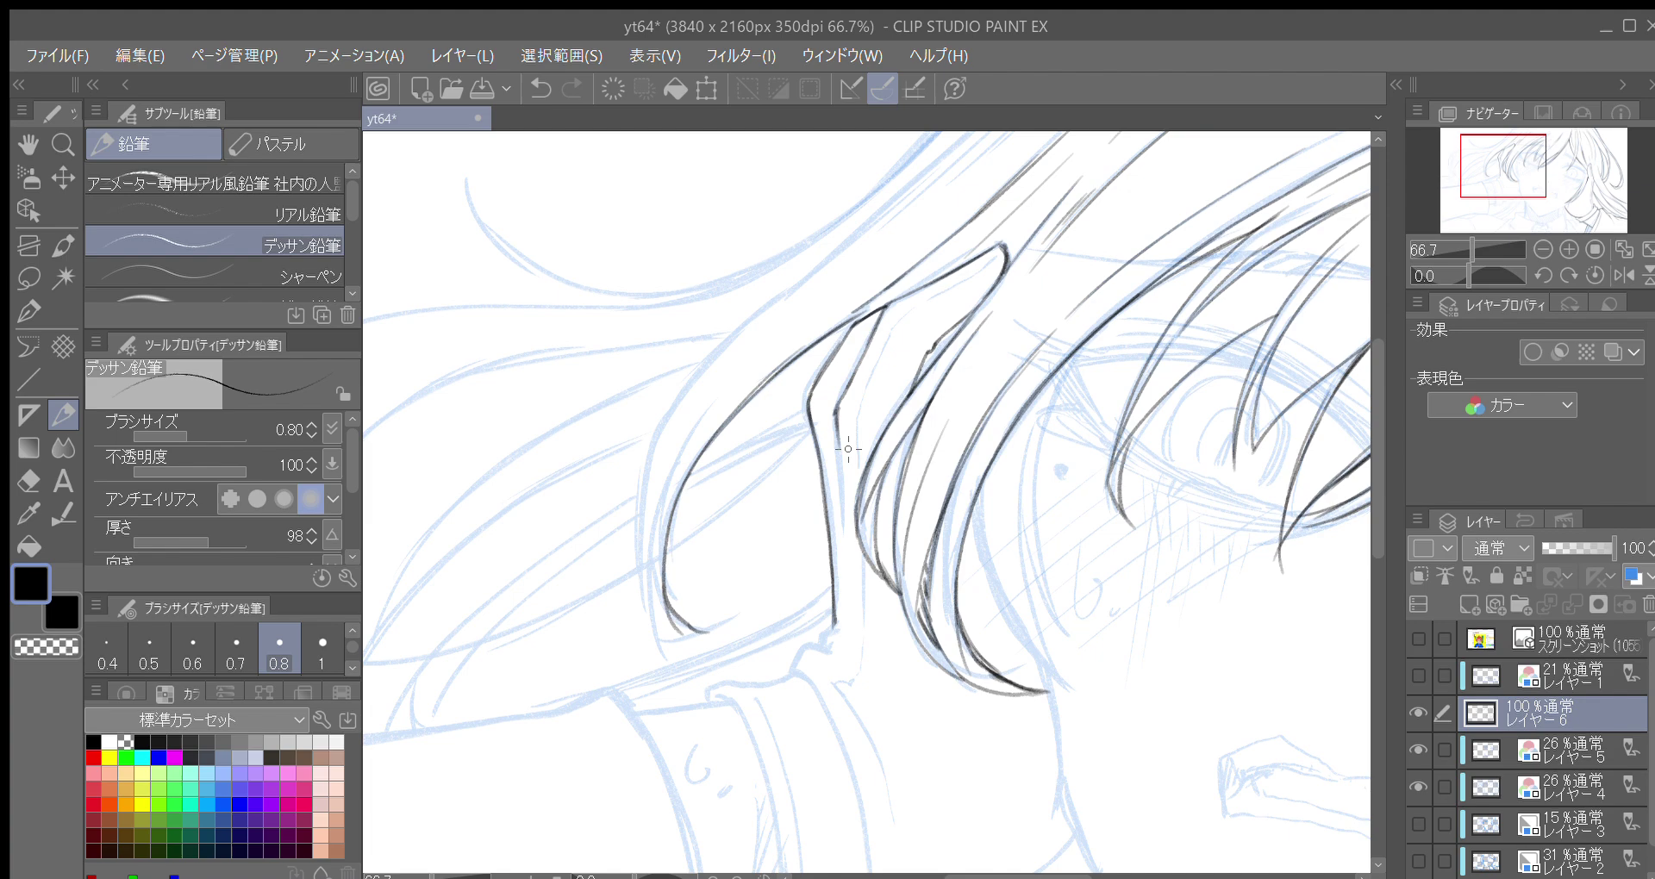
pyautogui.press('-')
pyautogui.press('-')
pyautogui.press('-')
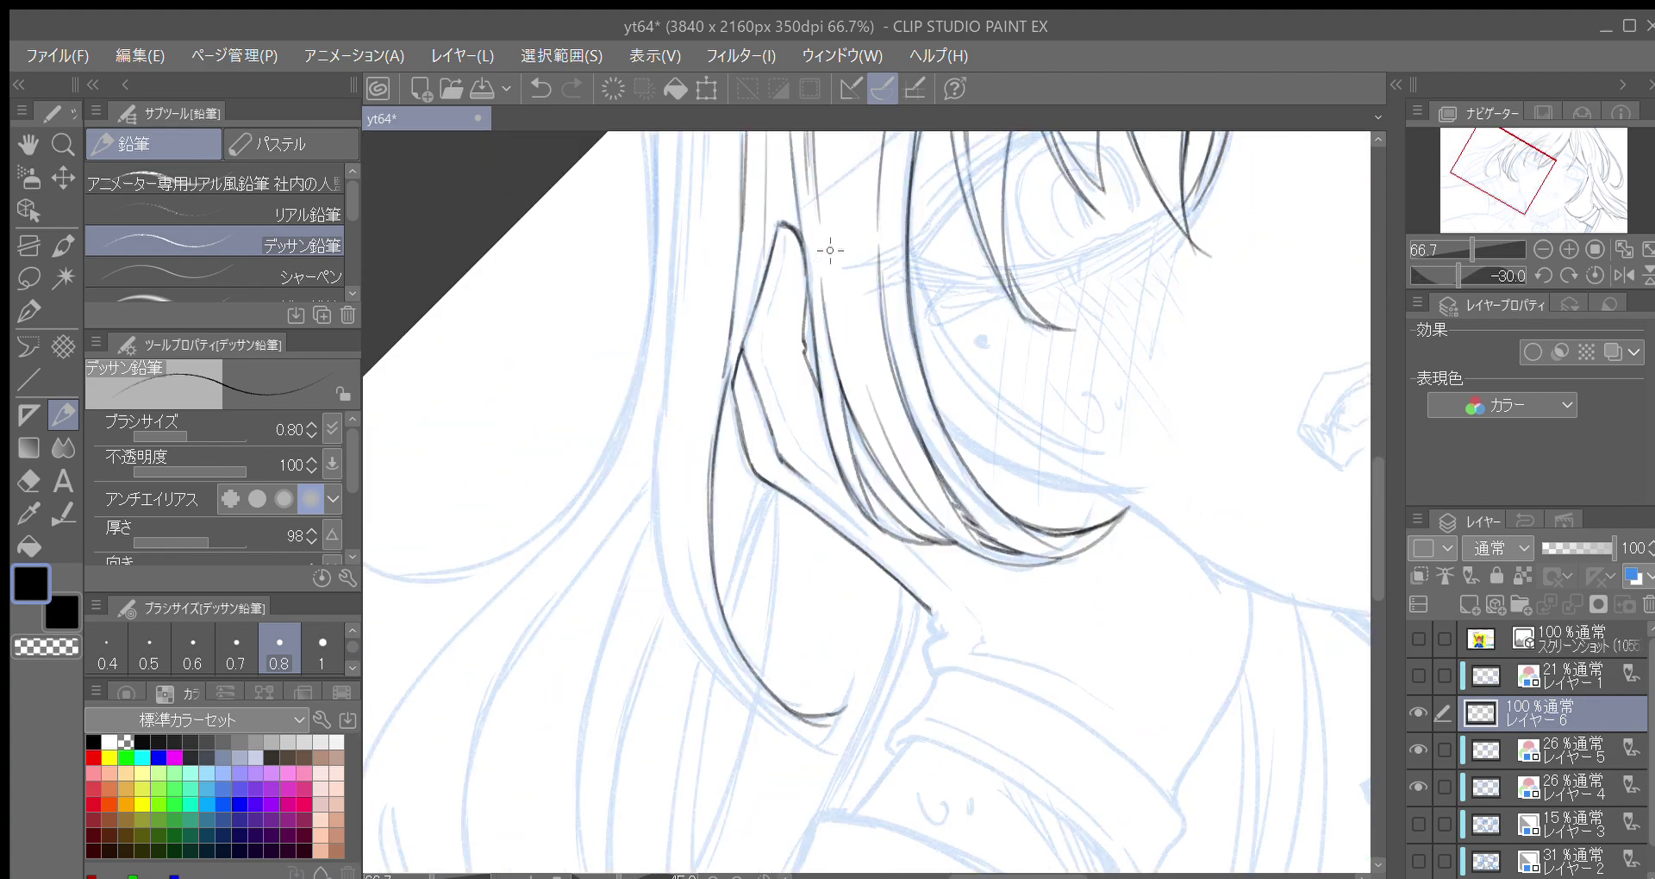
pyautogui.moveTo(782, 311); pyautogui.dragTo(761, 433)
pyautogui.press('^')
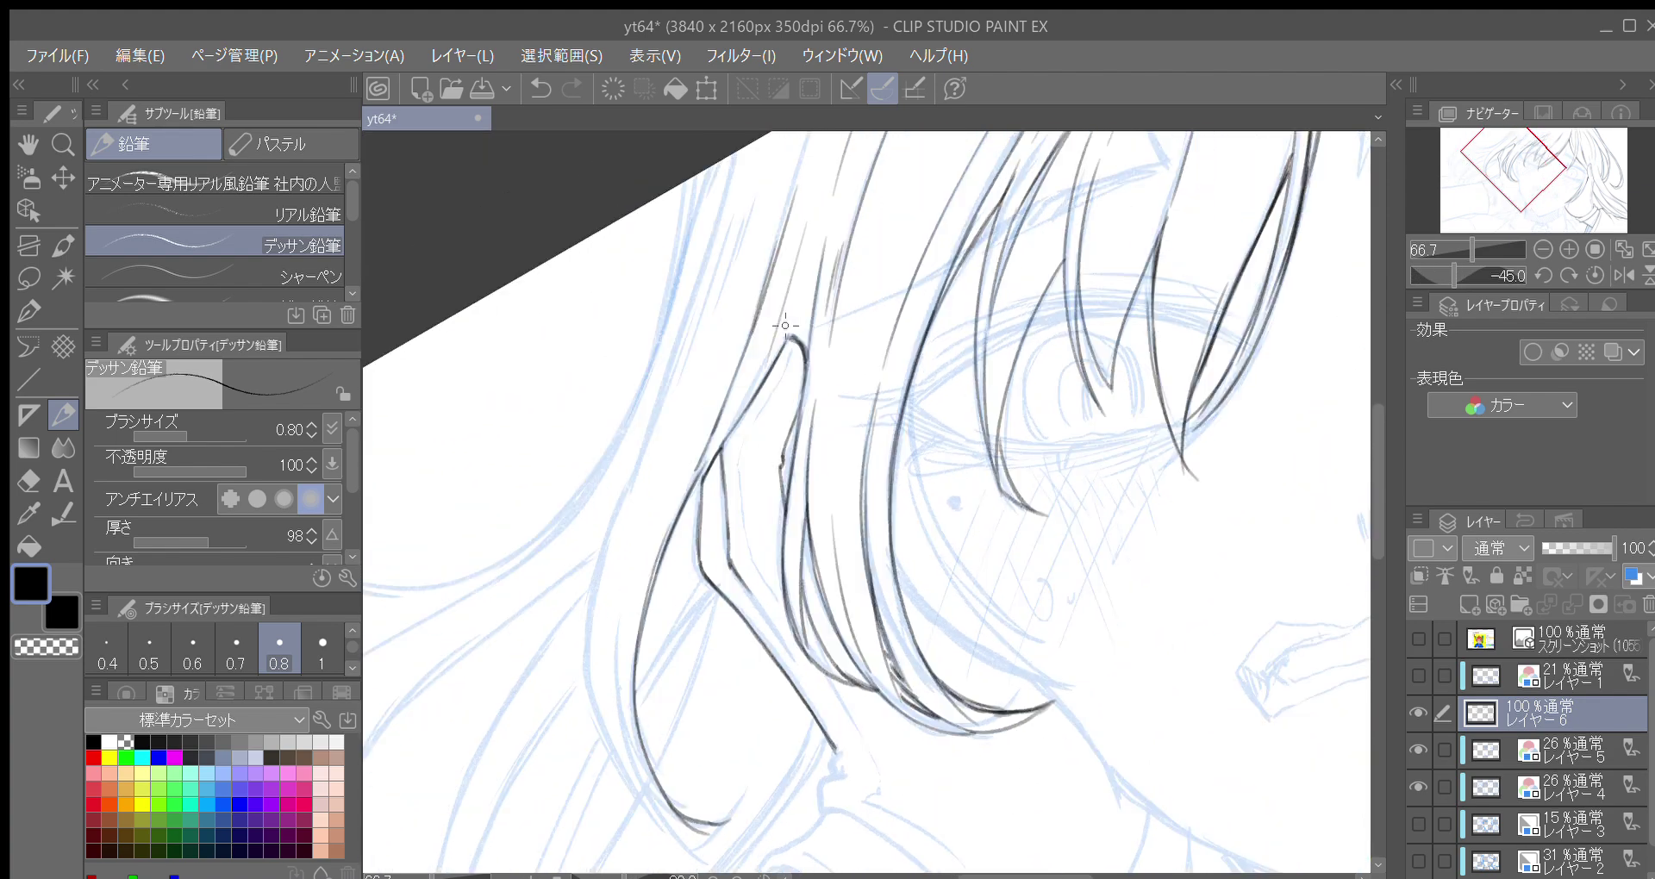
pyautogui.moveTo(789, 359)
pyautogui.mouseDown()
pyautogui.moveTo(742, 476)
pyautogui.moveTo(739, 450)
pyautogui.moveTo(780, 607)
pyautogui.moveTo(754, 658)
pyautogui.moveTo(779, 347)
pyautogui.mouseUp()
pyautogui.hotkey('ctrl', 'z')
pyautogui.press('^')
# Draw the small jagged wrist crease at the end of the hand outline and the cuff's short edge beside it
pyautogui.press('-')
pyautogui.press('-')
pyautogui.press('-')
pyautogui.press('-')
pyautogui.press('-')
pyautogui.press('-')
pyautogui.moveTo(802, 531); pyautogui.dragTo(839, 635)
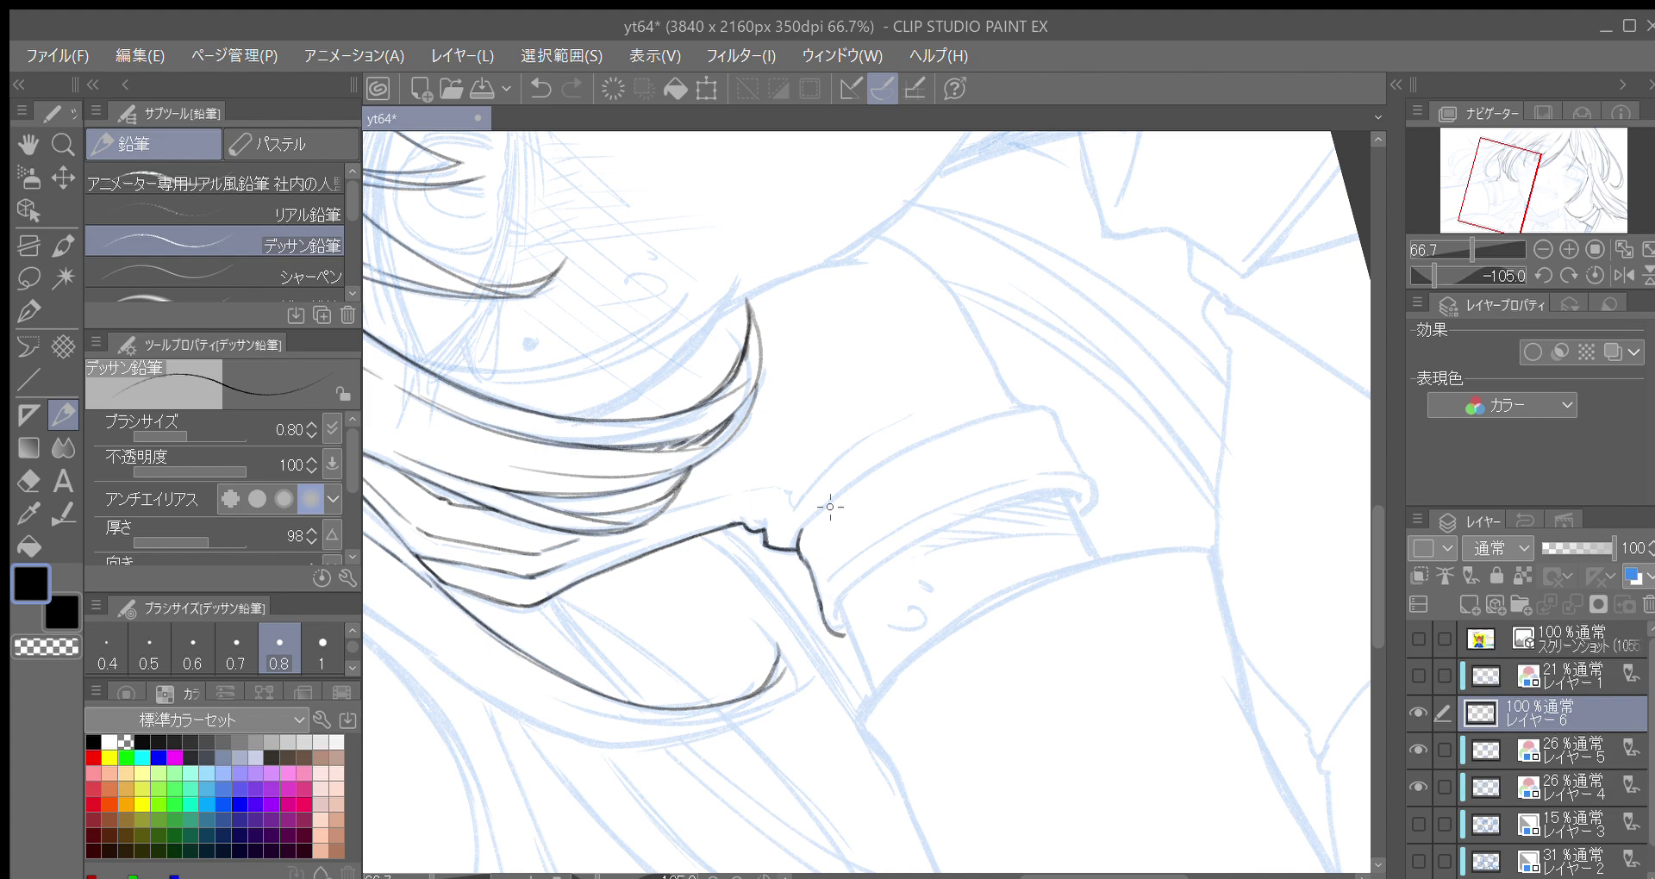
# Draw the curved band lines of the cuff, with one long wrist-side curve and a double curve along its sleeve-side rim
pyautogui.press('-')
pyautogui.press('-')
pyautogui.moveTo(809, 573); pyautogui.dragTo(819, 488)
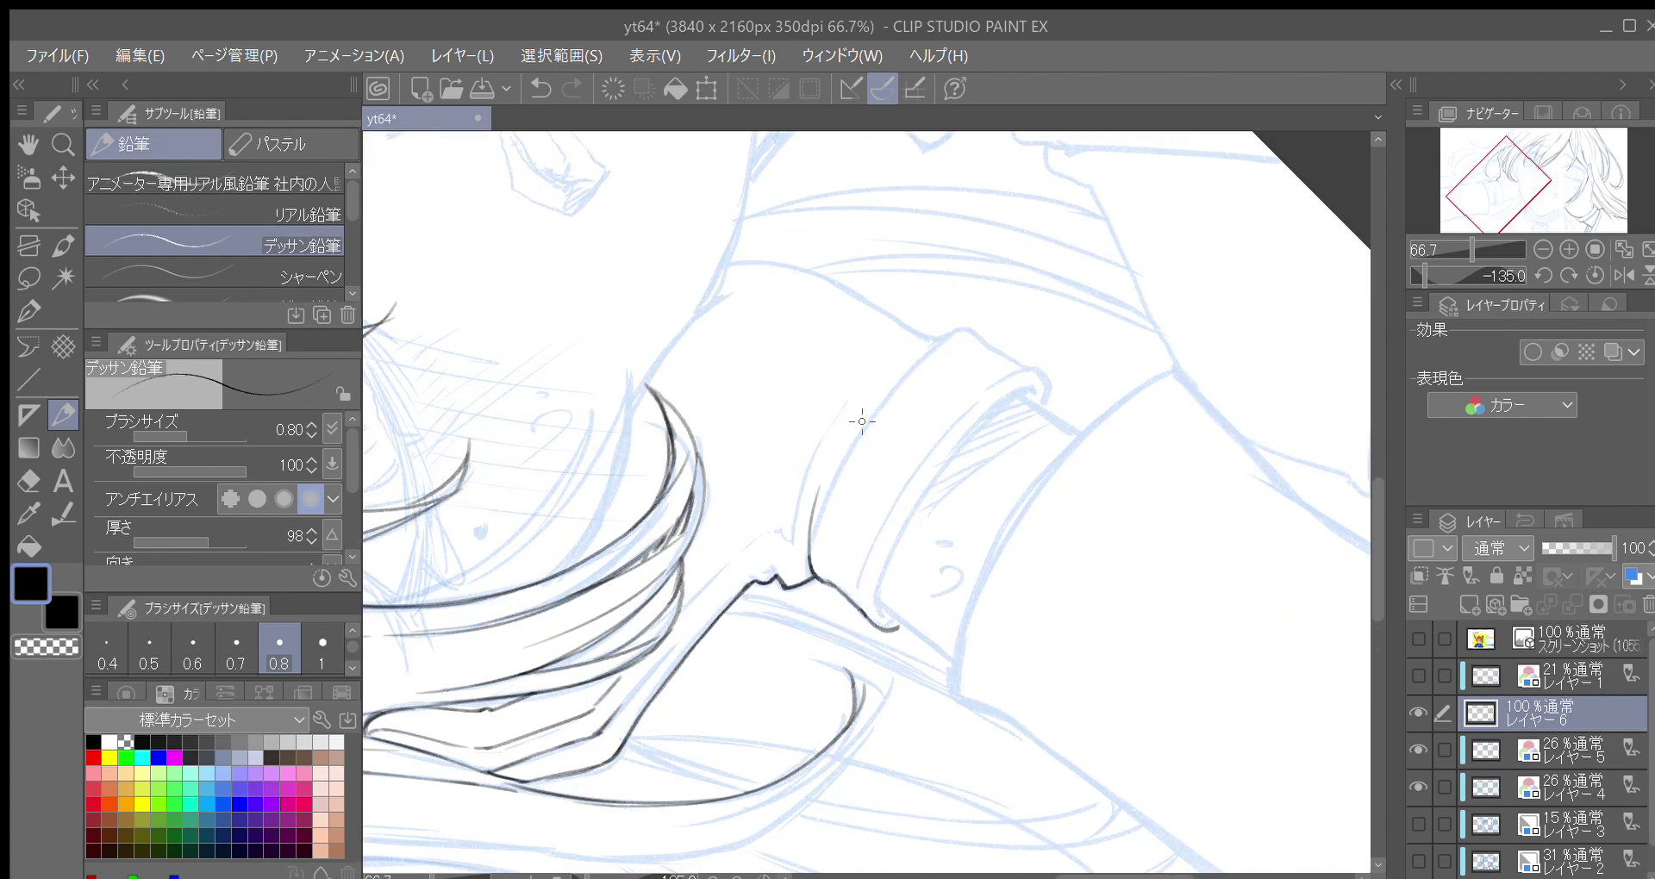
pyautogui.moveTo(813, 559); pyautogui.dragTo(846, 453)
pyautogui.moveTo(818, 527); pyautogui.dragTo(912, 373)
pyautogui.moveTo(838, 481)
pyautogui.mouseDown()
pyautogui.moveTo(955, 340)
pyautogui.moveTo(937, 353)
pyautogui.mouseUp()
pyautogui.moveTo(882, 616)
pyautogui.mouseDown()
pyautogui.moveTo(901, 525)
pyautogui.moveTo(1026, 399)
pyautogui.mouseUp()
pyautogui.moveTo(960, 459); pyautogui.dragTo(1035, 395)
pyautogui.moveTo(870, 601); pyautogui.dragTo(1002, 390)
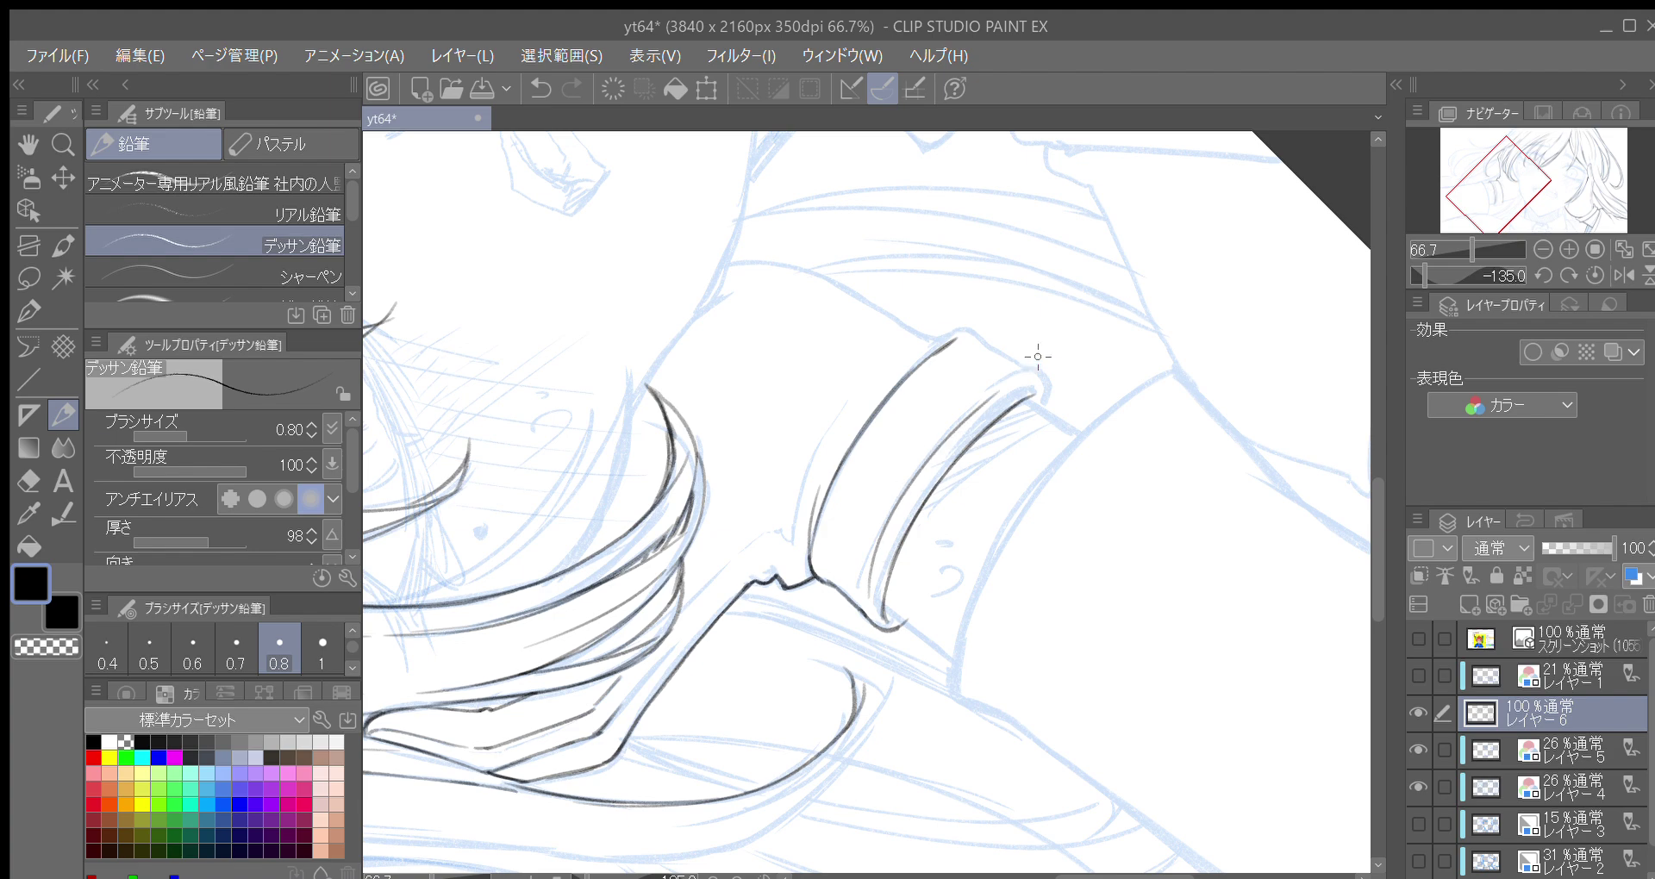
# Close the cuff's far end with a heavy corner and a rounded rim, redoing one stroke
pyautogui.press('-')
pyautogui.press('-')
pyautogui.press('-')
pyautogui.press('-')
pyautogui.scroll(1, 770, 420)
pyautogui.moveTo(769, 455)
pyautogui.mouseDown()
pyautogui.moveTo(771, 405)
pyautogui.moveTo(770, 447)
pyautogui.moveTo(792, 402)
pyautogui.mouseUp()
pyautogui.hotkey('ctrl', 'z')
pyautogui.moveTo(773, 424); pyautogui.dragTo(812, 400)
pyautogui.moveTo(855, 369); pyautogui.dragTo(872, 380)
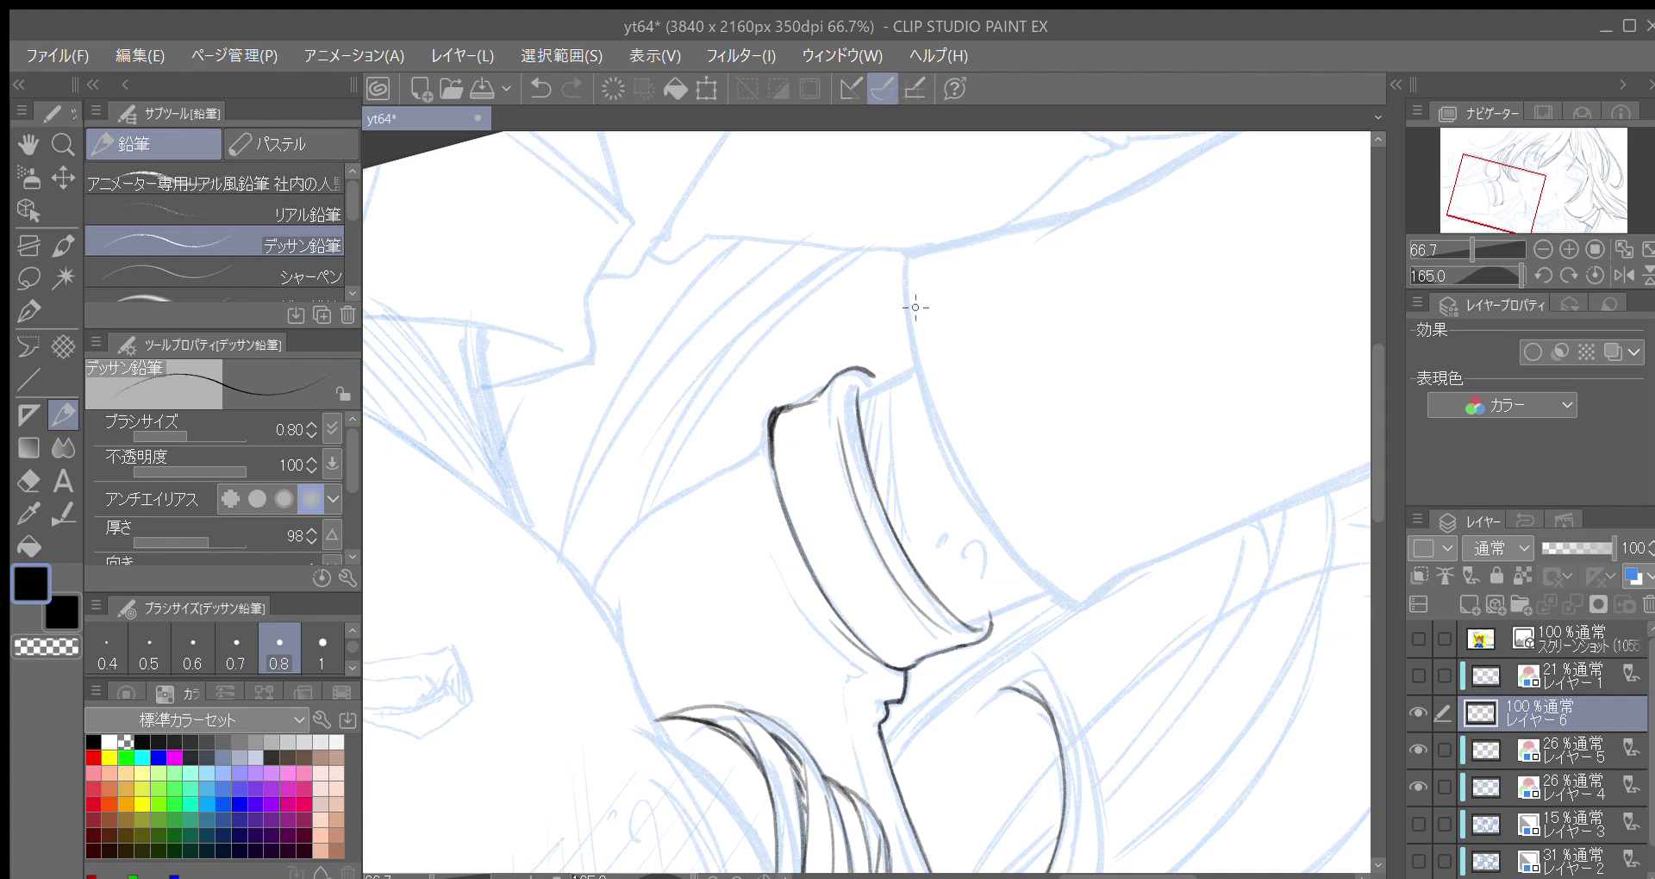
# Draw the straight upper edge connecting the cuff to the wide sleeve's opening, with the canvas rotated for the stroke
pyautogui.press('-')
pyautogui.press('-')
pyautogui.press('-')
pyautogui.press('-')
pyautogui.press('-')
pyautogui.press('-')
pyautogui.press('-')
pyautogui.press('-')
pyautogui.press('-')
pyautogui.press('-')
pyautogui.press('-')
pyautogui.press('-')
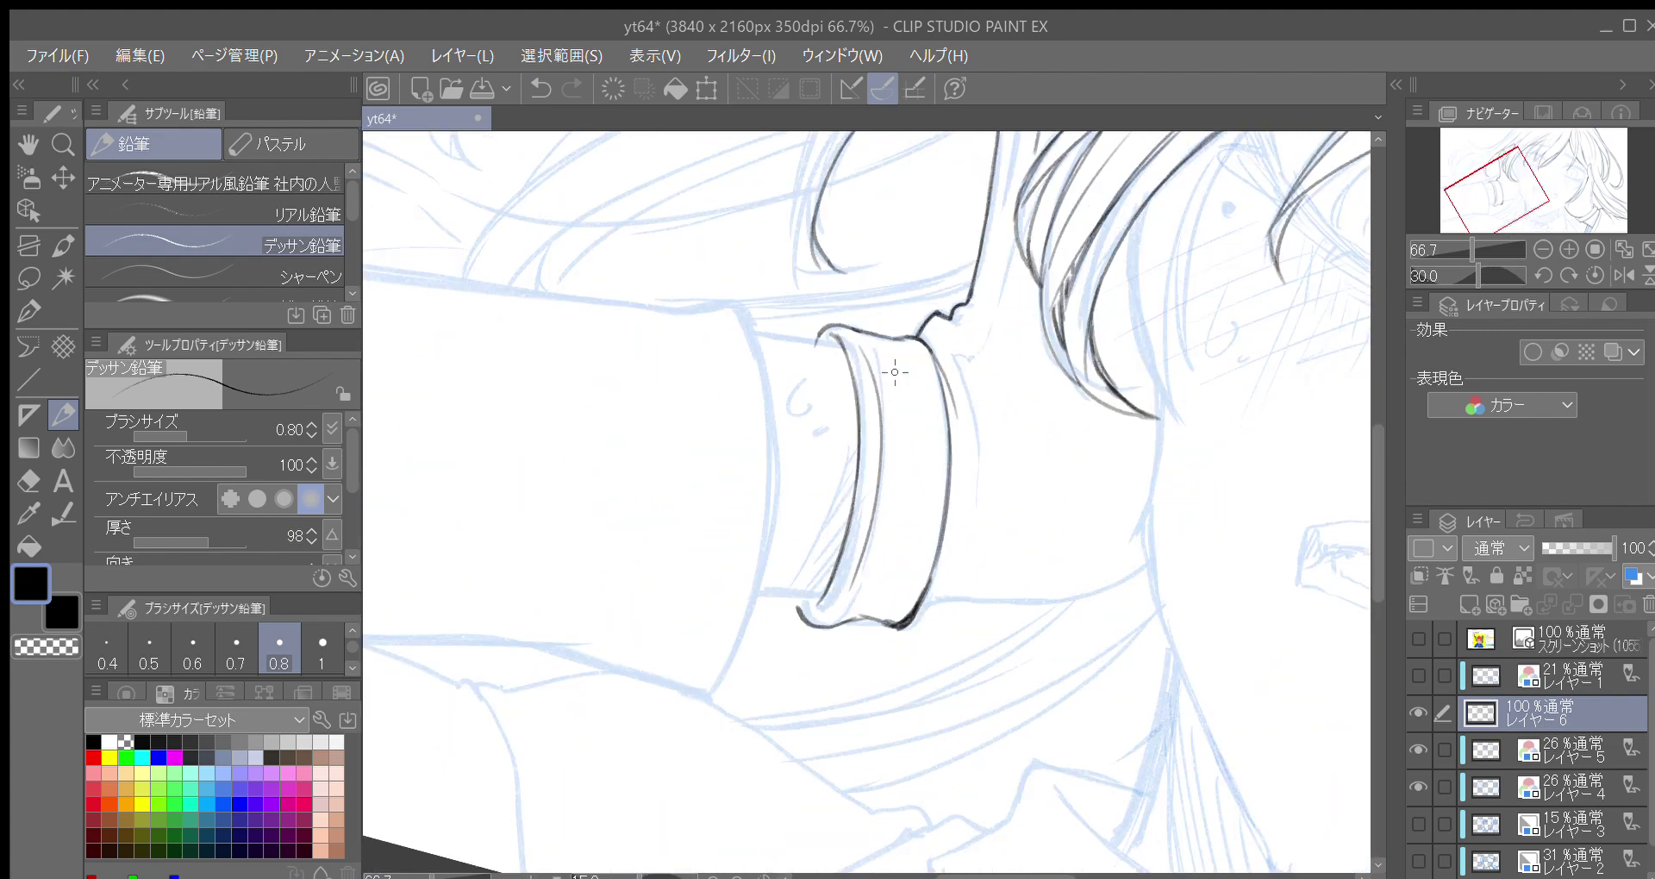
pyautogui.moveTo(770, 571)
pyautogui.mouseDown()
pyautogui.moveTo(777, 602)
pyautogui.moveTo(788, 589)
pyautogui.mouseUp()
pyautogui.press('-')
pyautogui.press('-')
pyautogui.press('-')
pyautogui.press('-')
pyautogui.press('-')
pyautogui.press('-')
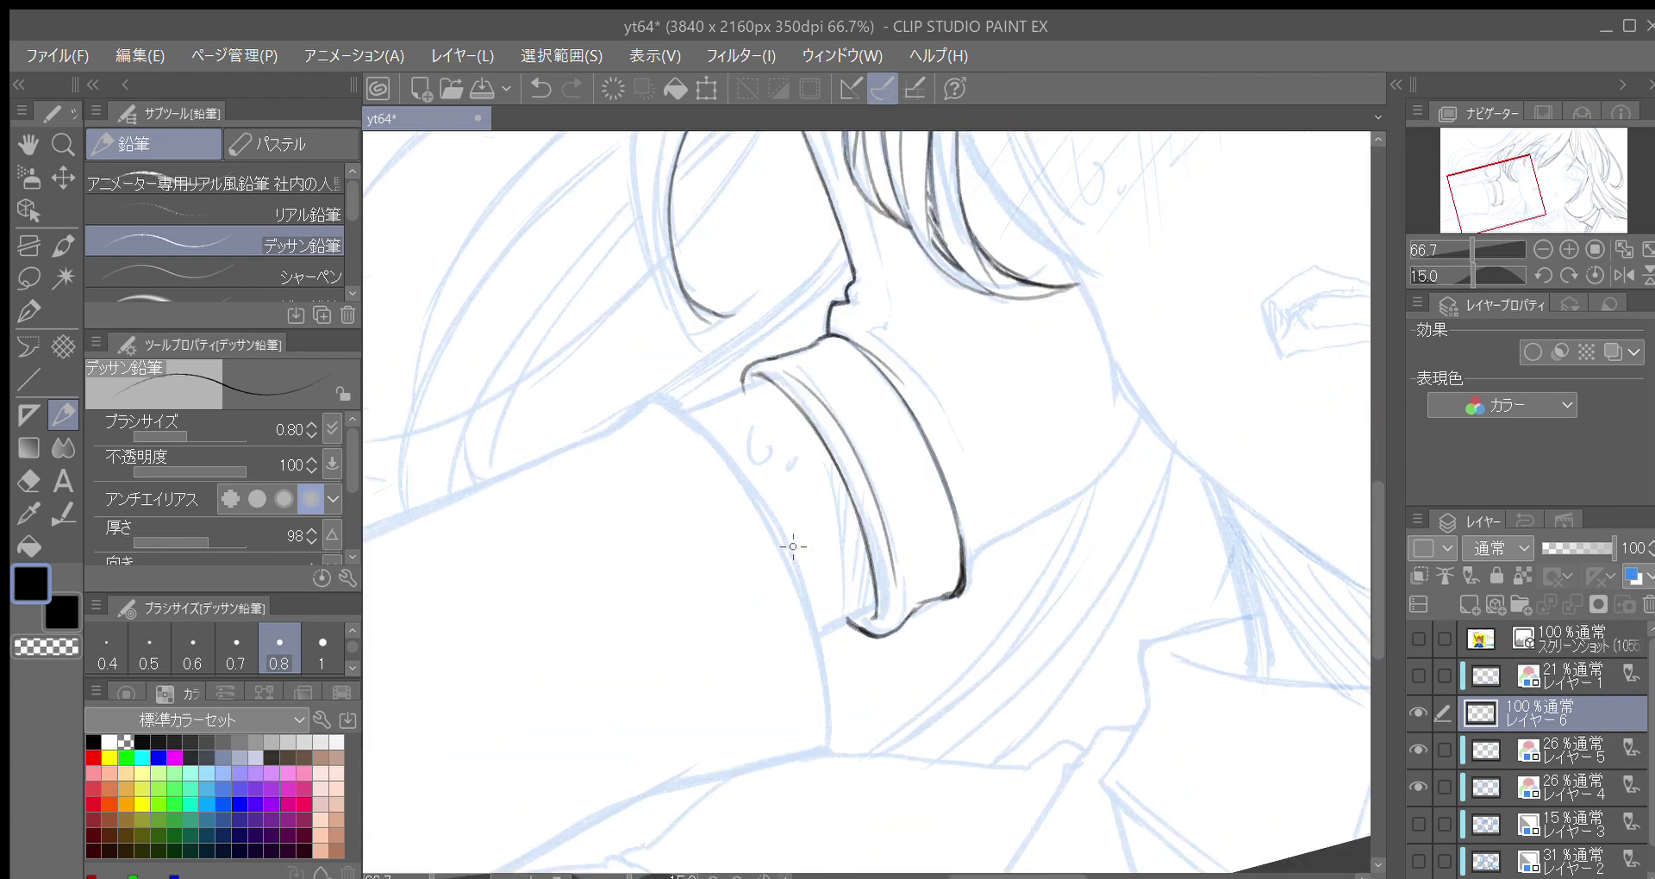
pyautogui.moveTo(784, 396); pyautogui.dragTo(740, 473)
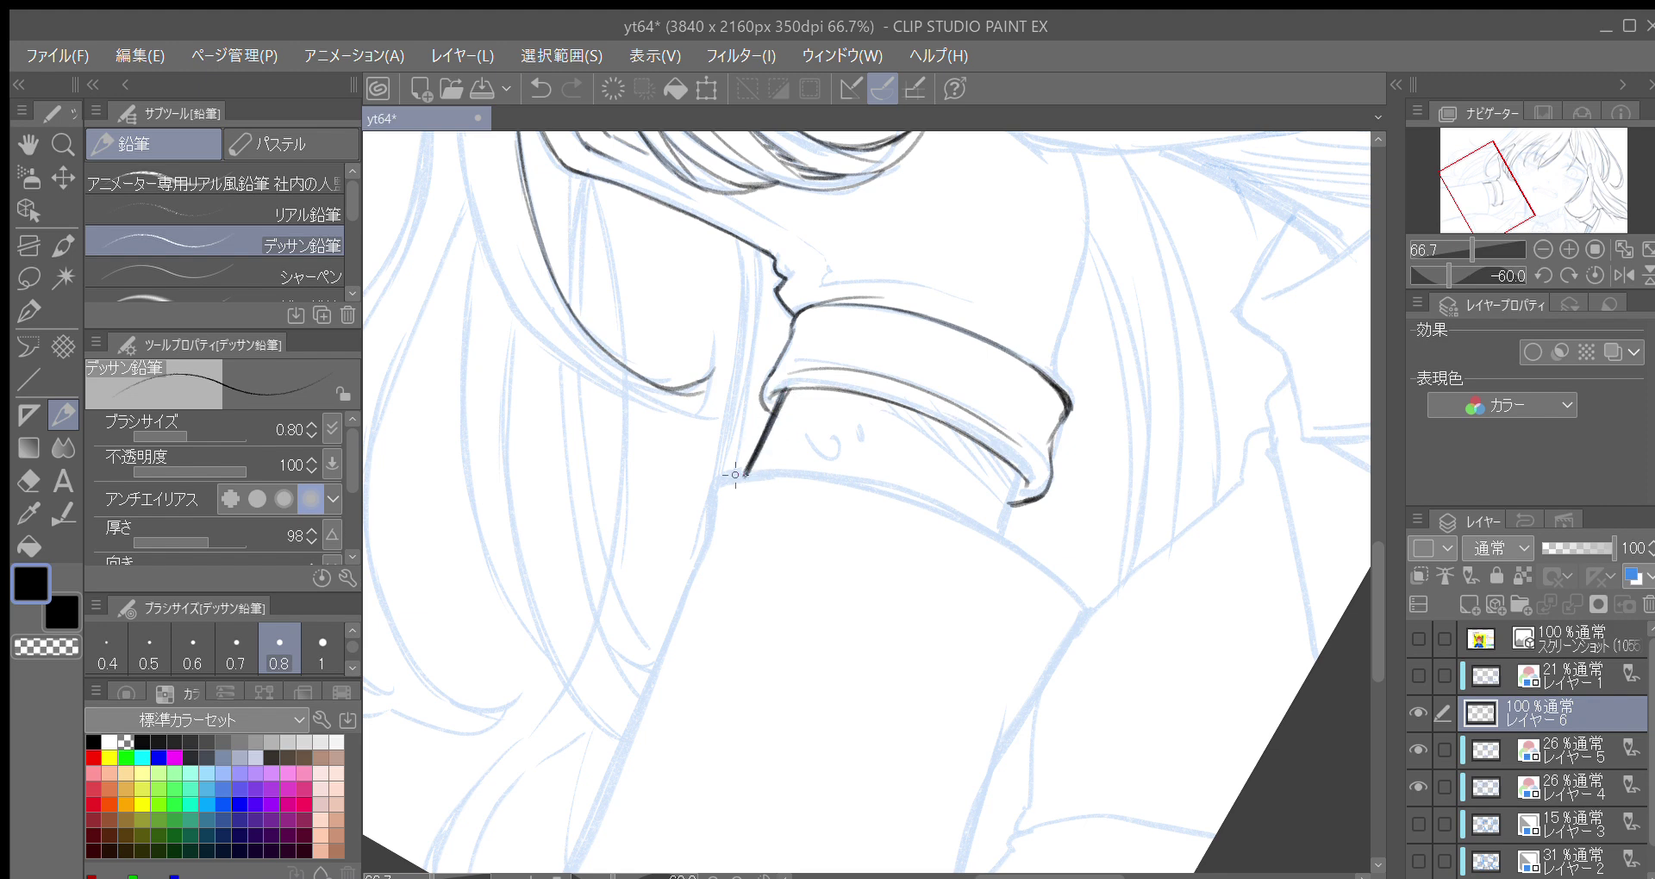
# Draw the short lower edge between the cuff and the wide sleeve, darkening the small gap under the cuff's rim
pyautogui.moveTo(1020, 474)
pyautogui.mouseDown()
pyautogui.moveTo(996, 542)
pyautogui.moveTo(1023, 480)
pyautogui.moveTo(1031, 495)
pyautogui.mouseUp()
pyautogui.press('^')
pyautogui.press('^')
pyautogui.press('^')
pyautogui.moveTo(994, 568); pyautogui.dragTo(996, 589)
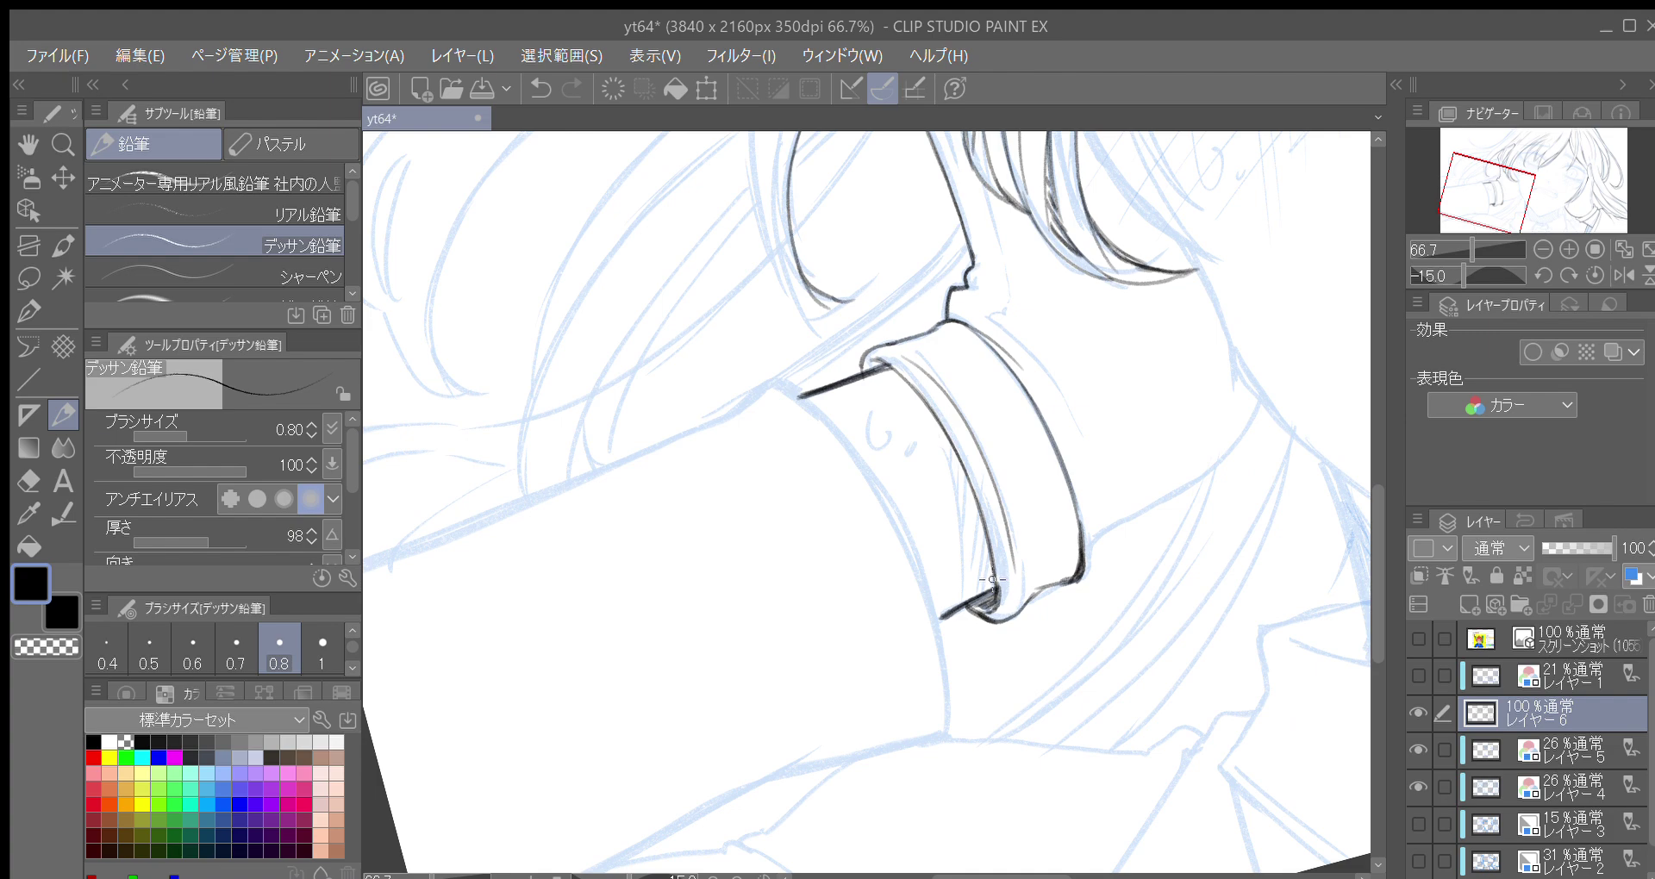
# Draw the long curved opening of the wide sleeve from its lower to its upper corner, redoing the stroke
pyautogui.press('-')
pyautogui.press('-')
pyautogui.press('-')
pyautogui.press('-')
pyautogui.press('-')
pyautogui.press('-')
pyautogui.press('-')
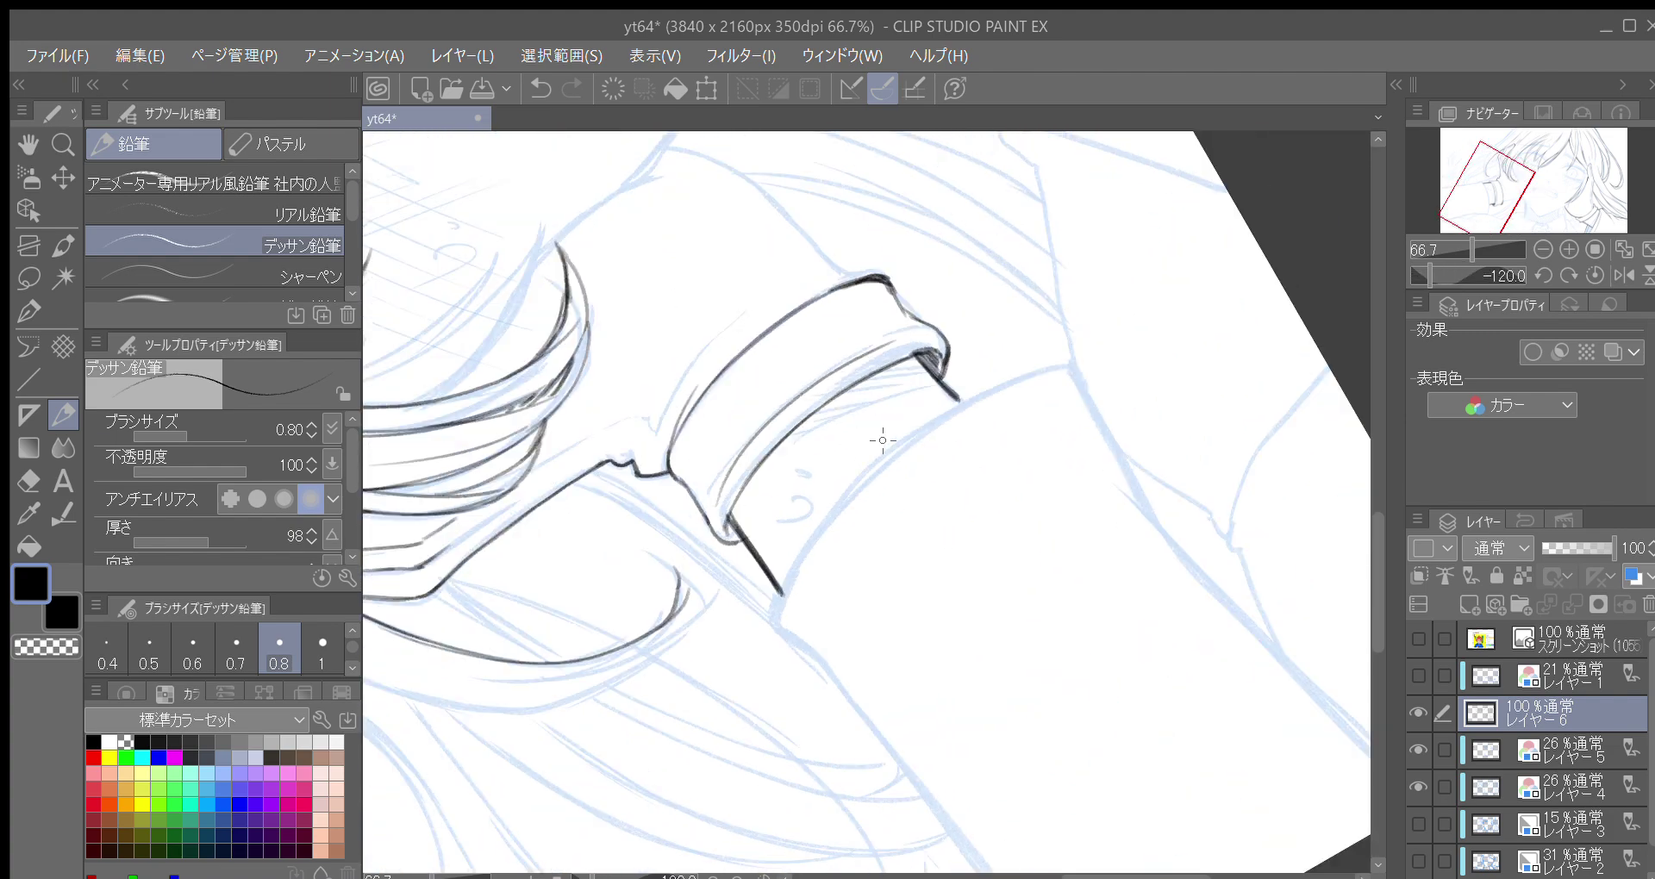
pyautogui.moveTo(775, 582)
pyautogui.mouseDown()
pyautogui.moveTo(784, 600)
pyautogui.moveTo(884, 457)
pyautogui.moveTo(1064, 364)
pyautogui.moveTo(1042, 373)
pyautogui.mouseUp()
pyautogui.hotkey('ctrl', 'z')
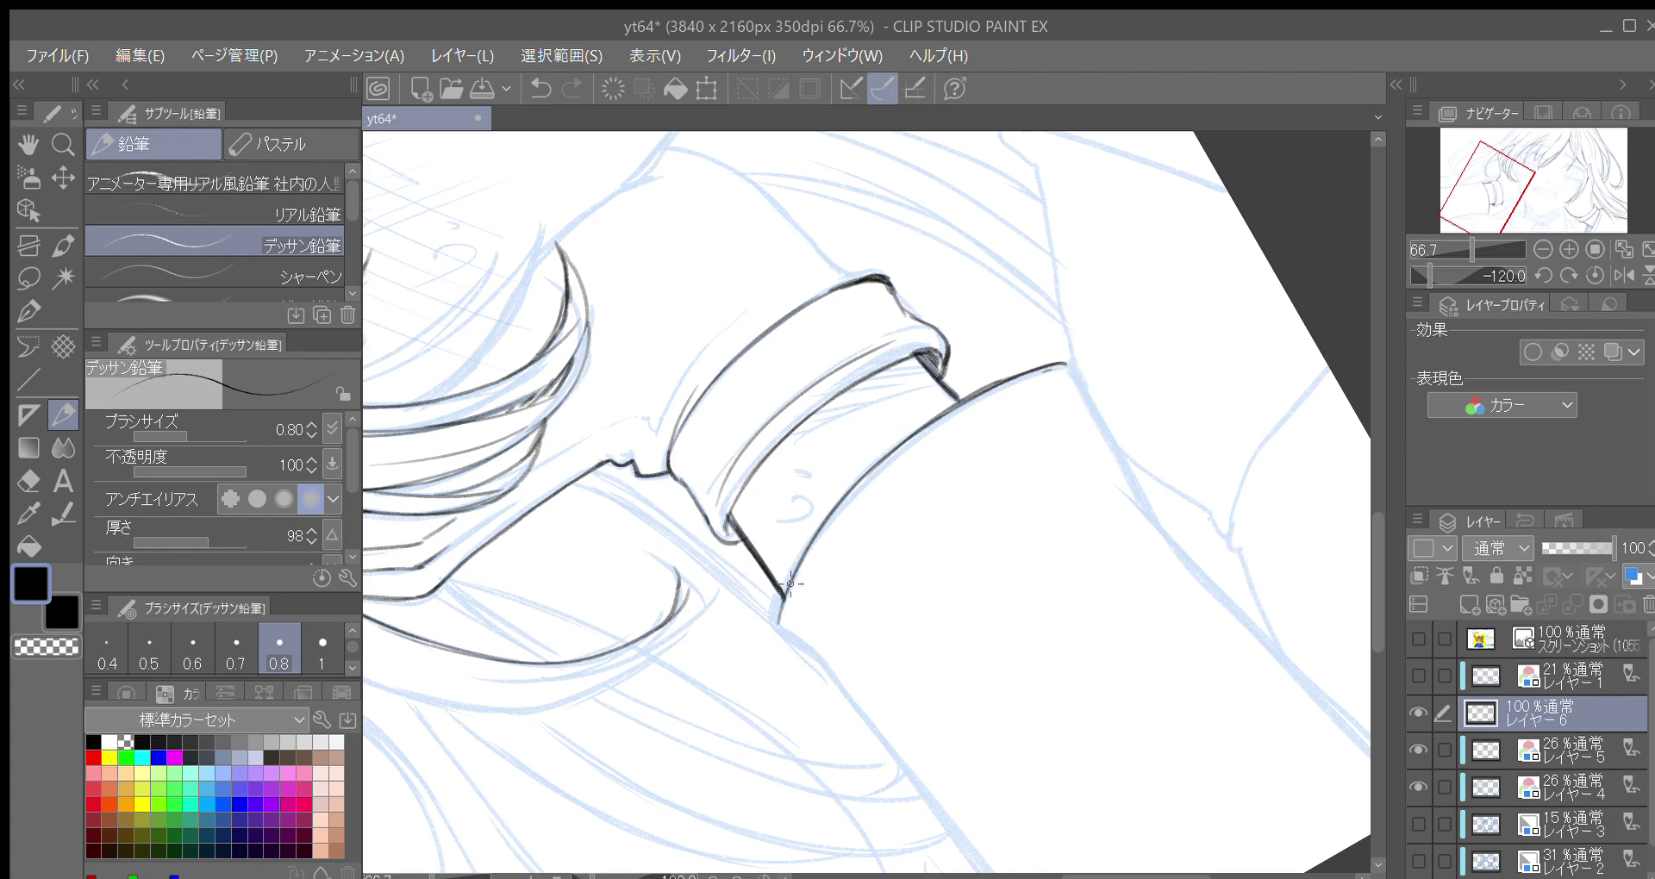
pyautogui.moveTo(785, 601); pyautogui.dragTo(783, 628)
# Draw the angled upper corner of the wide sleeve's opening and start its straight upper edge toward the page border
pyautogui.press('^')
pyautogui.press('^')
pyautogui.press('^')
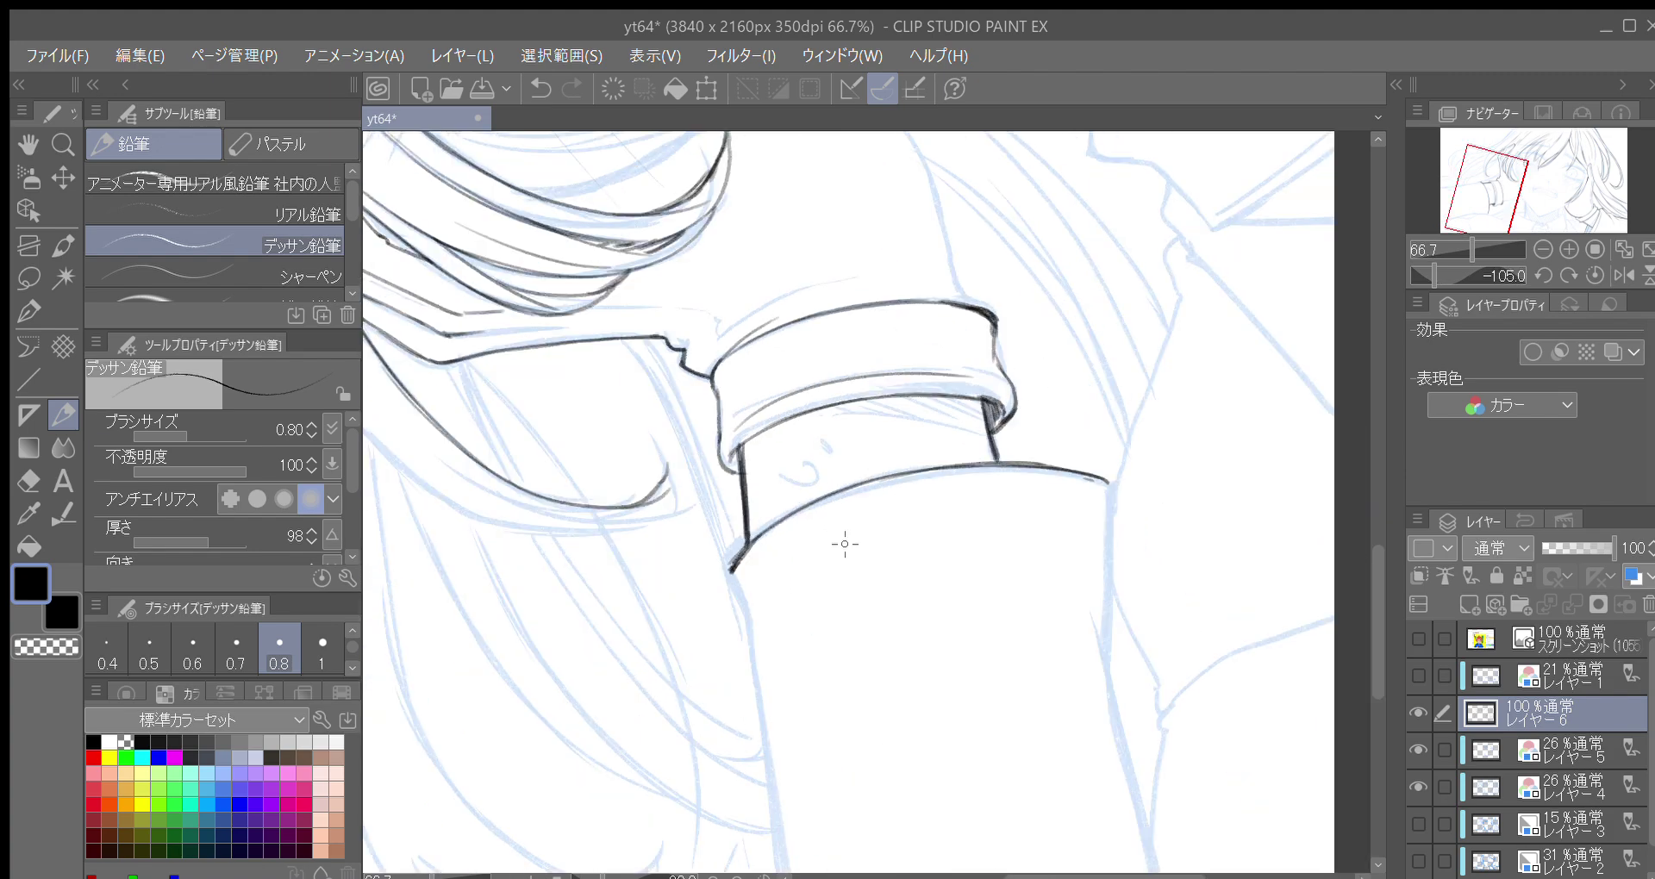
pyautogui.moveTo(724, 514); pyautogui.dragTo(721, 577)
pyautogui.moveTo(726, 636); pyautogui.dragTo(740, 539)
pyautogui.moveTo(738, 477); pyautogui.dragTo(704, 726)
pyautogui.moveTo(736, 576)
pyautogui.mouseDown()
pyautogui.moveTo(828, 603)
pyautogui.moveTo(1101, 583)
pyautogui.moveTo(1104, 528)
pyautogui.moveTo(1065, 466)
pyautogui.mouseUp()
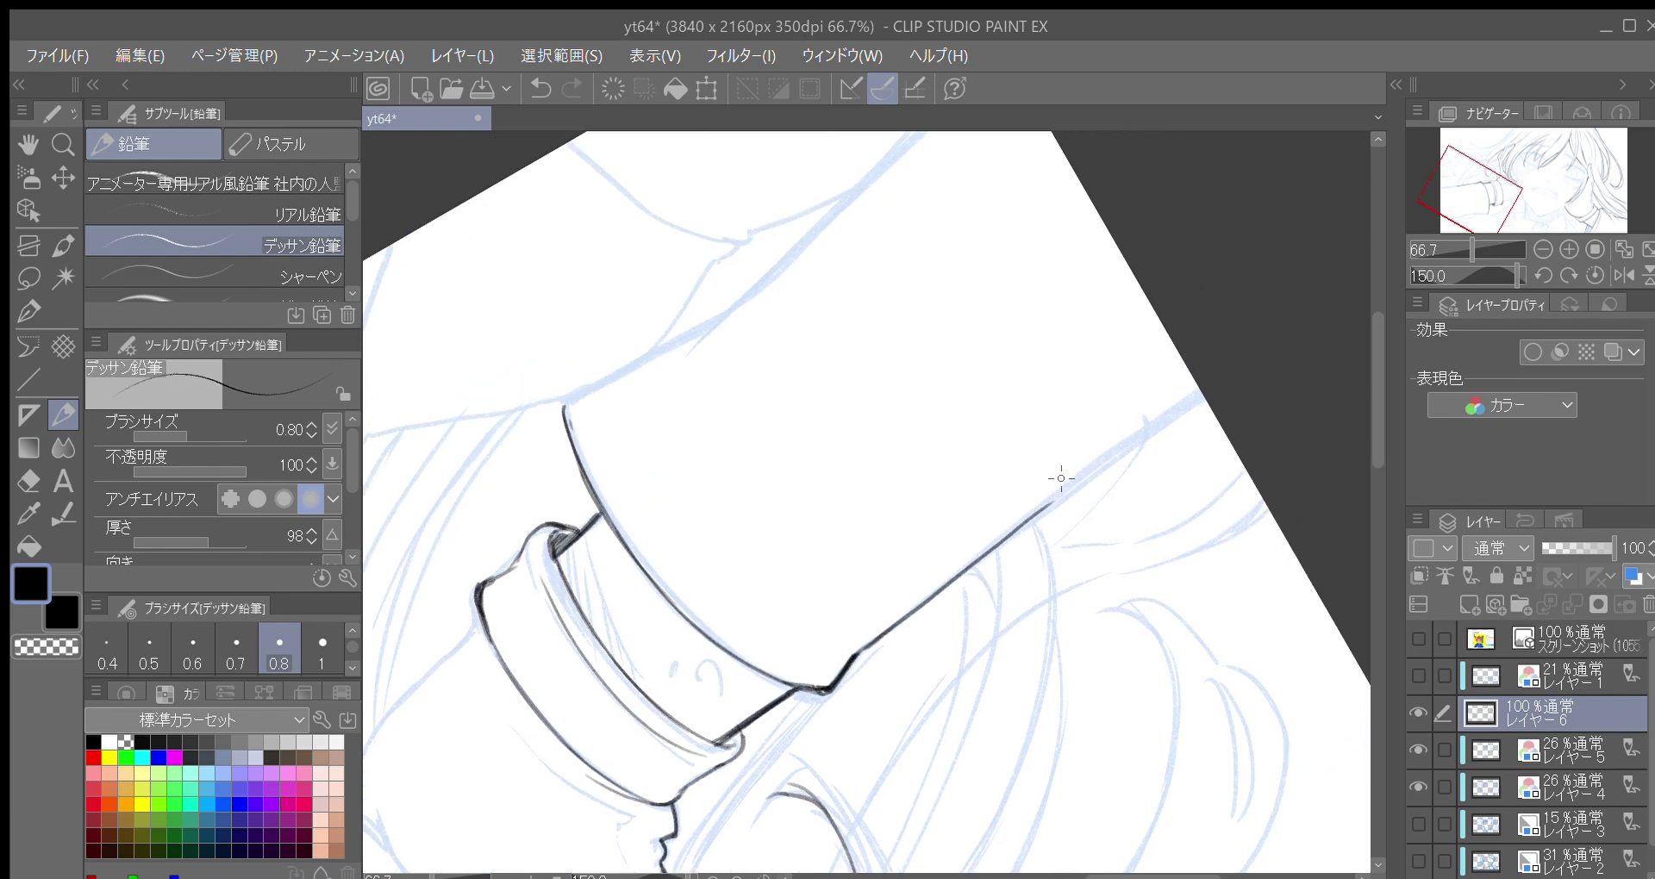
# Set the brush size to 1 and extend the sleeve's thickened upper edge to the page border
pyautogui.click(322, 651)
pyautogui.moveTo(1026, 519); pyautogui.dragTo(862, 519)
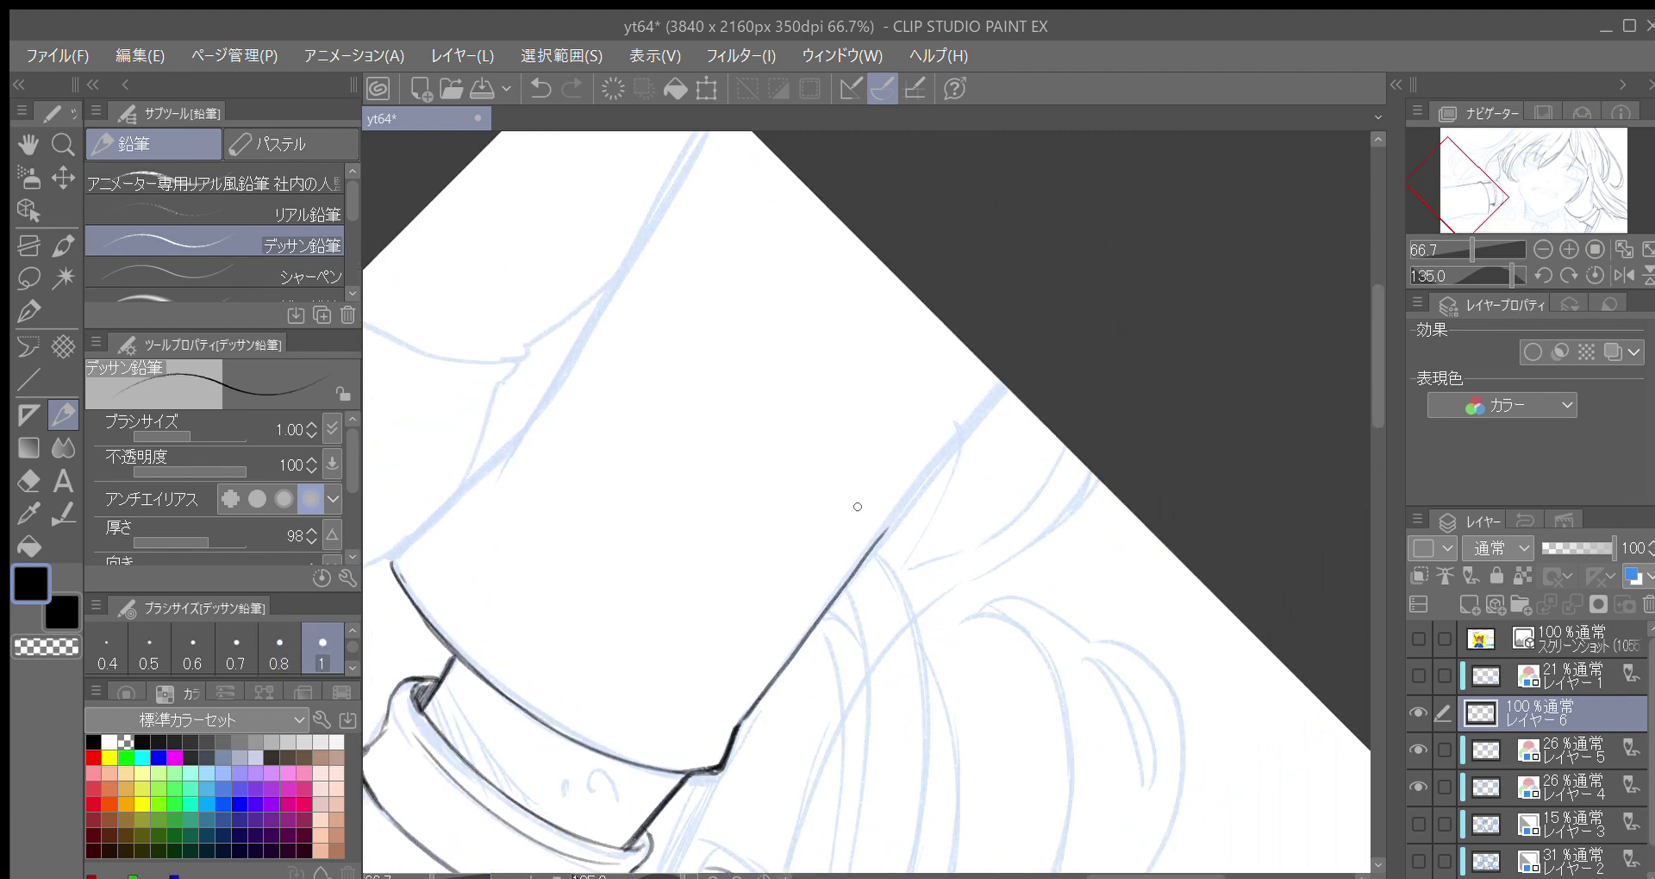
pyautogui.moveTo(749, 714); pyautogui.dragTo(888, 529)
pyautogui.moveTo(747, 717); pyautogui.dragTo(988, 394)
pyautogui.moveTo(864, 556); pyautogui.dragTo(1012, 382)
# Draw the wide sleeve's lower edge from the opening's lower corner to the small bump, with the canvas rotated
pyautogui.press('-')
pyautogui.press('-')
pyautogui.press('-')
pyautogui.press('-')
pyautogui.press('-')
pyautogui.press('-')
pyautogui.press('-')
pyautogui.press('-')
pyautogui.press('-')
pyautogui.press('-')
pyautogui.moveTo(1154, 600)
pyautogui.mouseDown()
pyautogui.moveTo(960, 359)
pyautogui.moveTo(1096, 344)
pyautogui.moveTo(1113, 415)
pyautogui.mouseUp()
pyautogui.press('-')
pyautogui.press('-')
pyautogui.press('-')
pyautogui.press('-')
pyautogui.press('-')
pyautogui.press('-')
pyautogui.press('-')
pyautogui.press('-')
pyautogui.press('-')
pyautogui.press('-')
pyautogui.press('-')
pyautogui.press('-')
pyautogui.press('-')
pyautogui.press('-')
pyautogui.press('-')
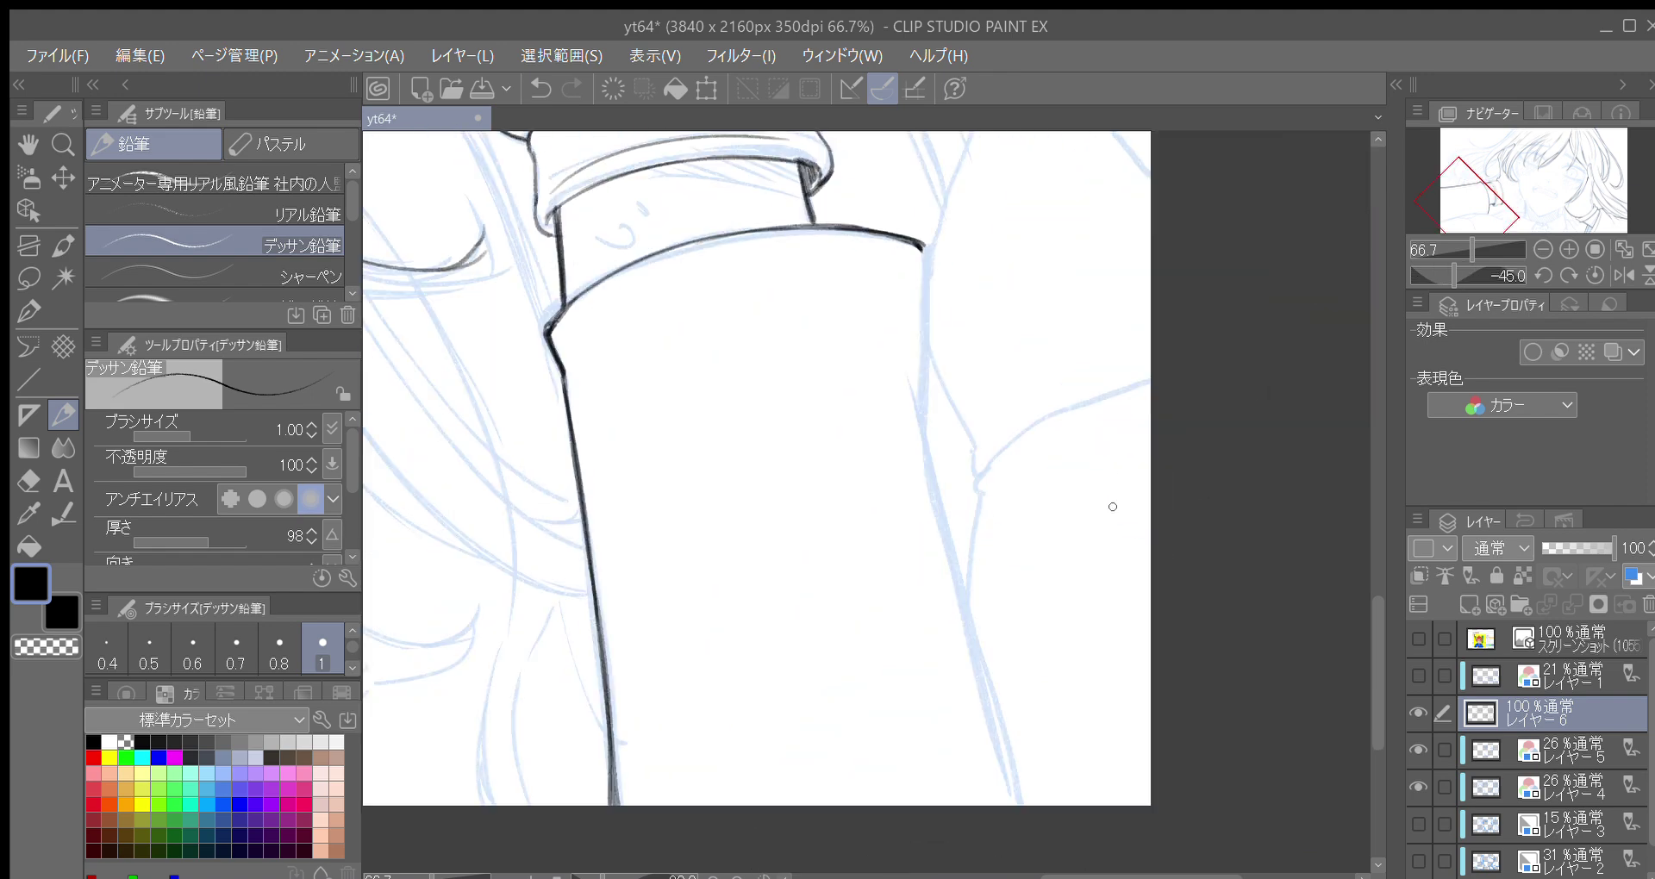
pyautogui.moveTo(843, 664); pyautogui.dragTo(799, 575)
pyautogui.moveTo(705, 643); pyautogui.dragTo(751, 443)
pyautogui.press('^')
pyautogui.press('^')
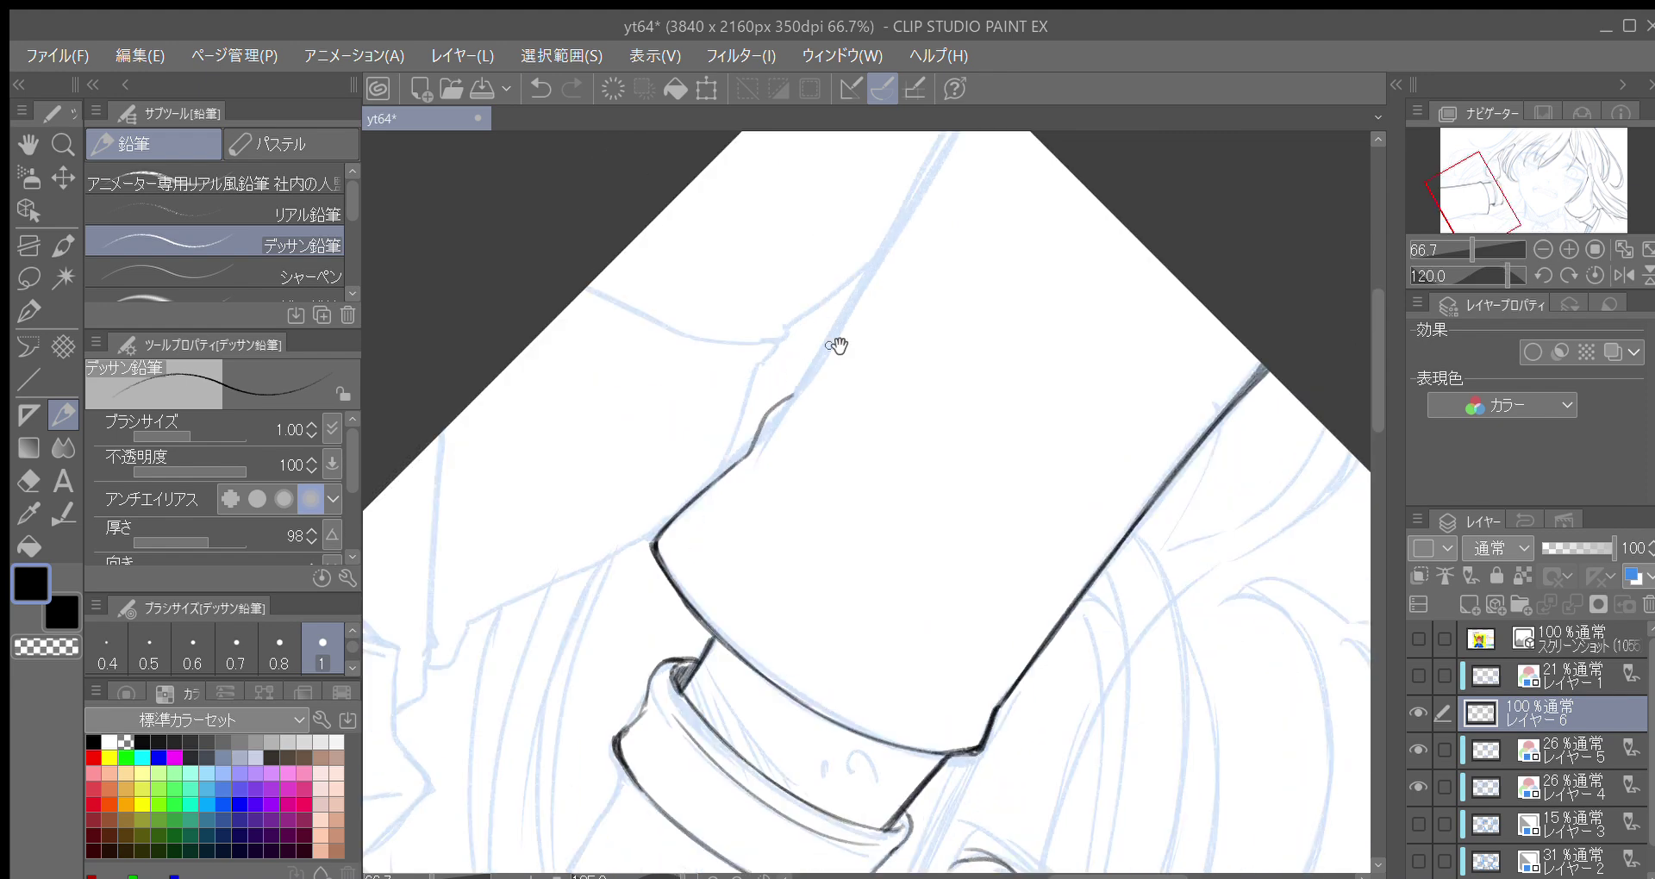
# Add curved fold lines at the bump in the sleeve's lower edge and extend that edge to the page border
pyautogui.moveTo(839, 344)
pyautogui.mouseDown()
pyautogui.moveTo(822, 456)
pyautogui.moveTo(793, 491)
pyautogui.mouseUp()
pyautogui.press('^')
pyautogui.moveTo(706, 540)
pyautogui.mouseDown()
pyautogui.moveTo(680, 592)
pyautogui.moveTo(705, 669)
pyautogui.mouseUp()
pyautogui.moveTo(760, 501); pyautogui.dragTo(1015, 243)
pyautogui.moveTo(934, 328); pyautogui.dragTo(1006, 259)
pyautogui.press('-')
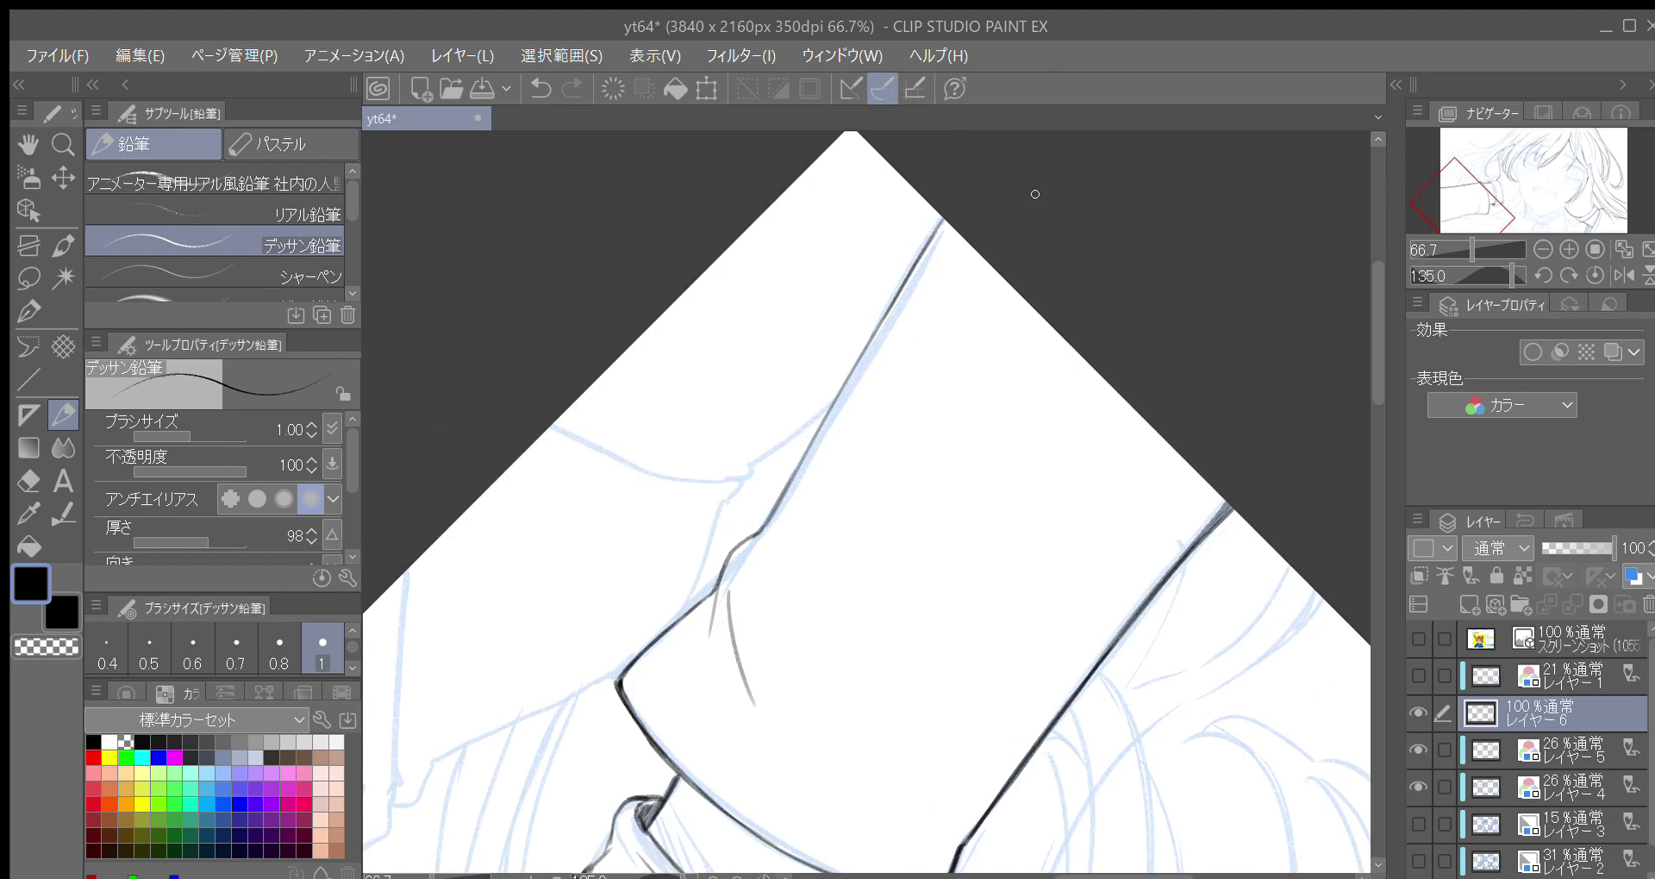
# Set the brush size to 0.8 and draw a thin seam line just inside the wide sleeve's opening near its upper corner
pyautogui.press('-')
pyautogui.press('-')
pyautogui.press('-')
pyautogui.press('-')
pyautogui.press('-')
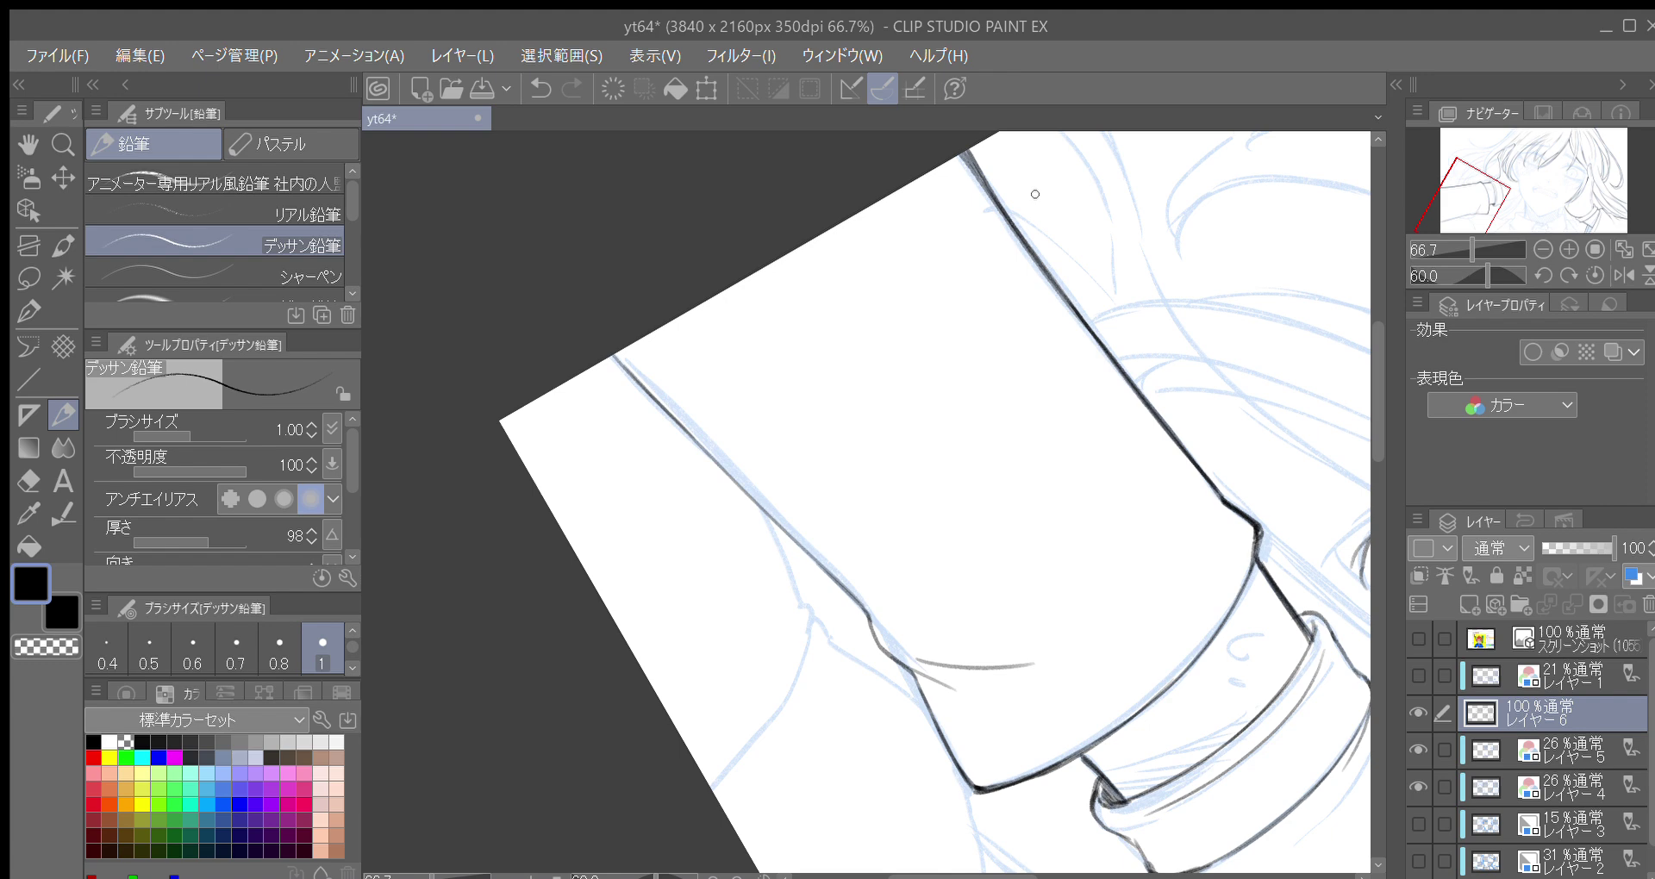
pyautogui.press('-')
pyautogui.press('-')
pyautogui.press('-')
pyautogui.press('-')
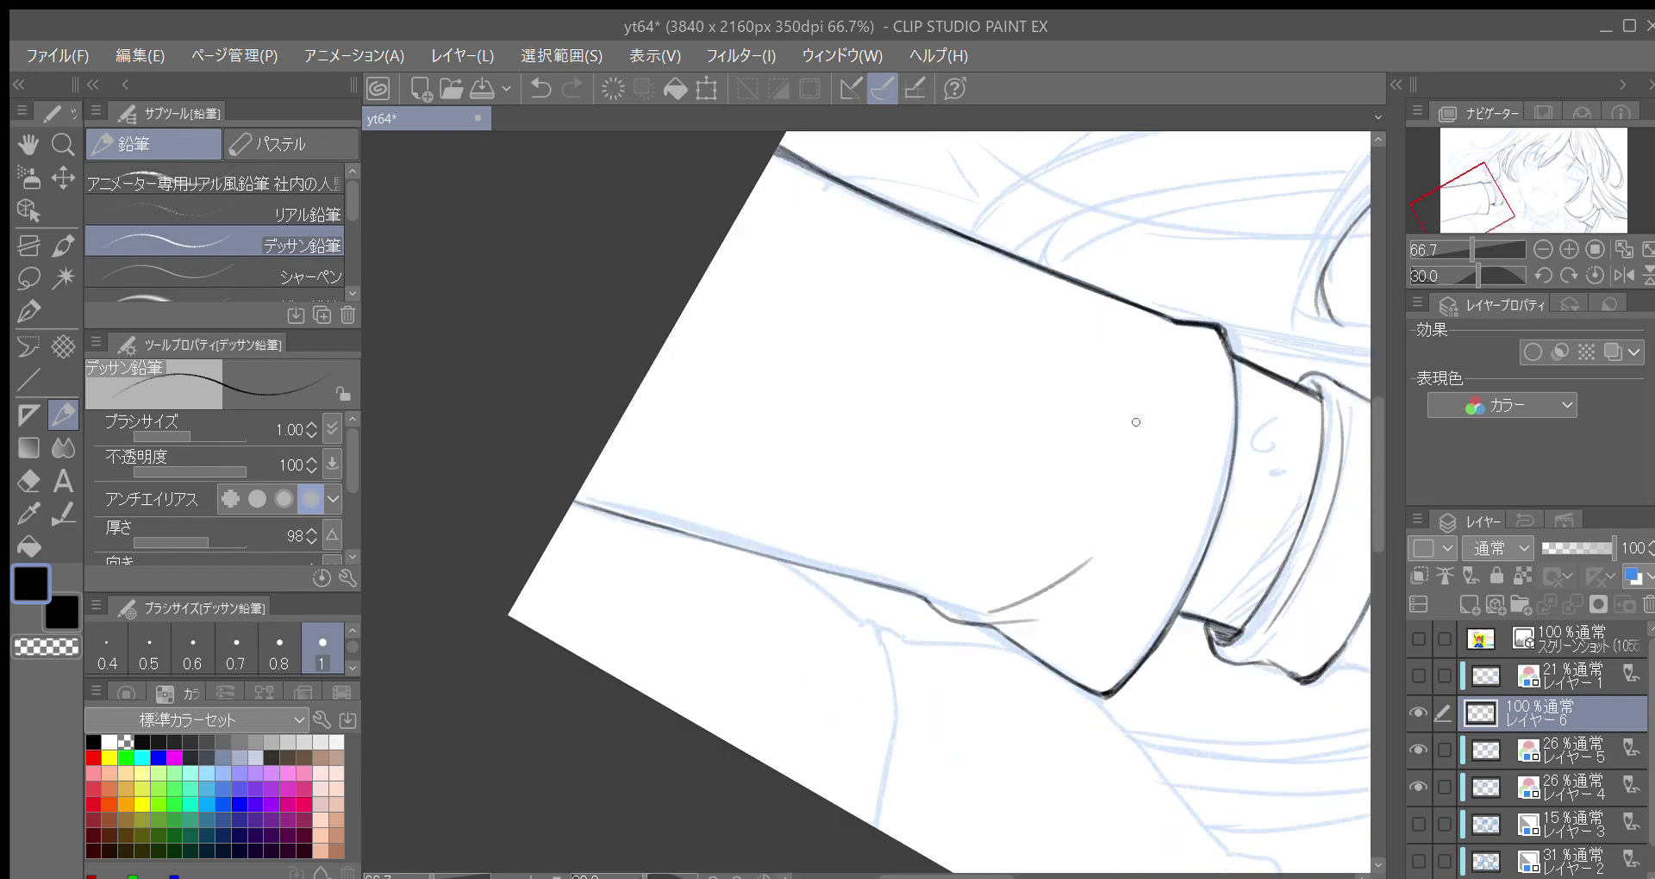
pyautogui.press('-')
pyautogui.press('-')
pyautogui.press('-')
pyautogui.press('-')
pyautogui.press('-')
pyautogui.press('-')
pyautogui.press('-')
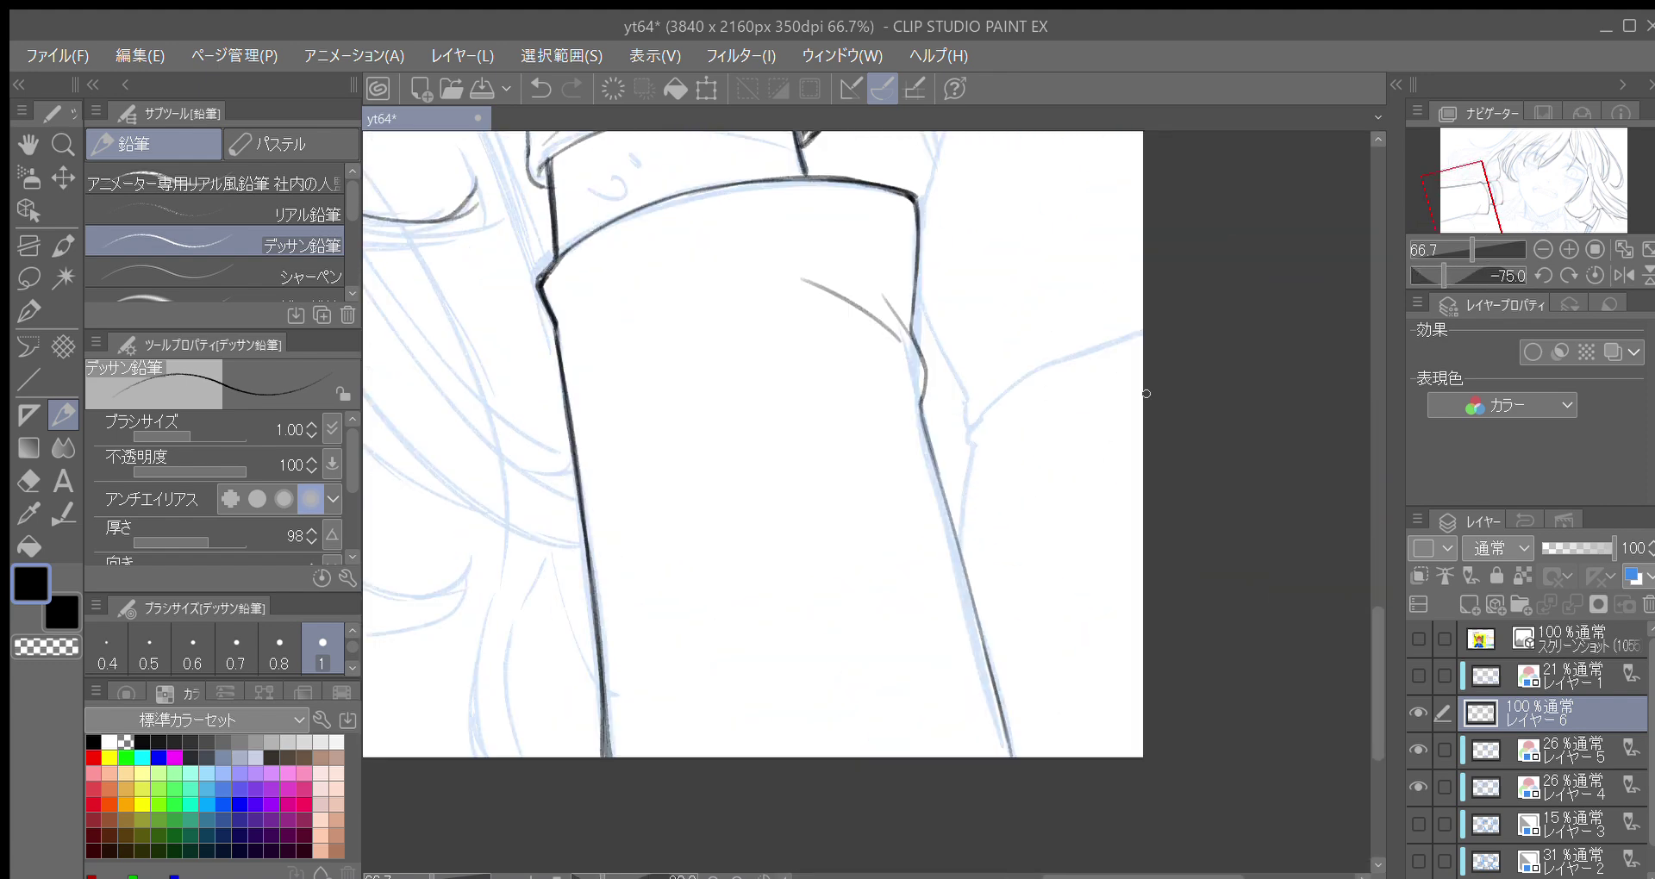
pyautogui.click(272, 639)
pyautogui.press('-')
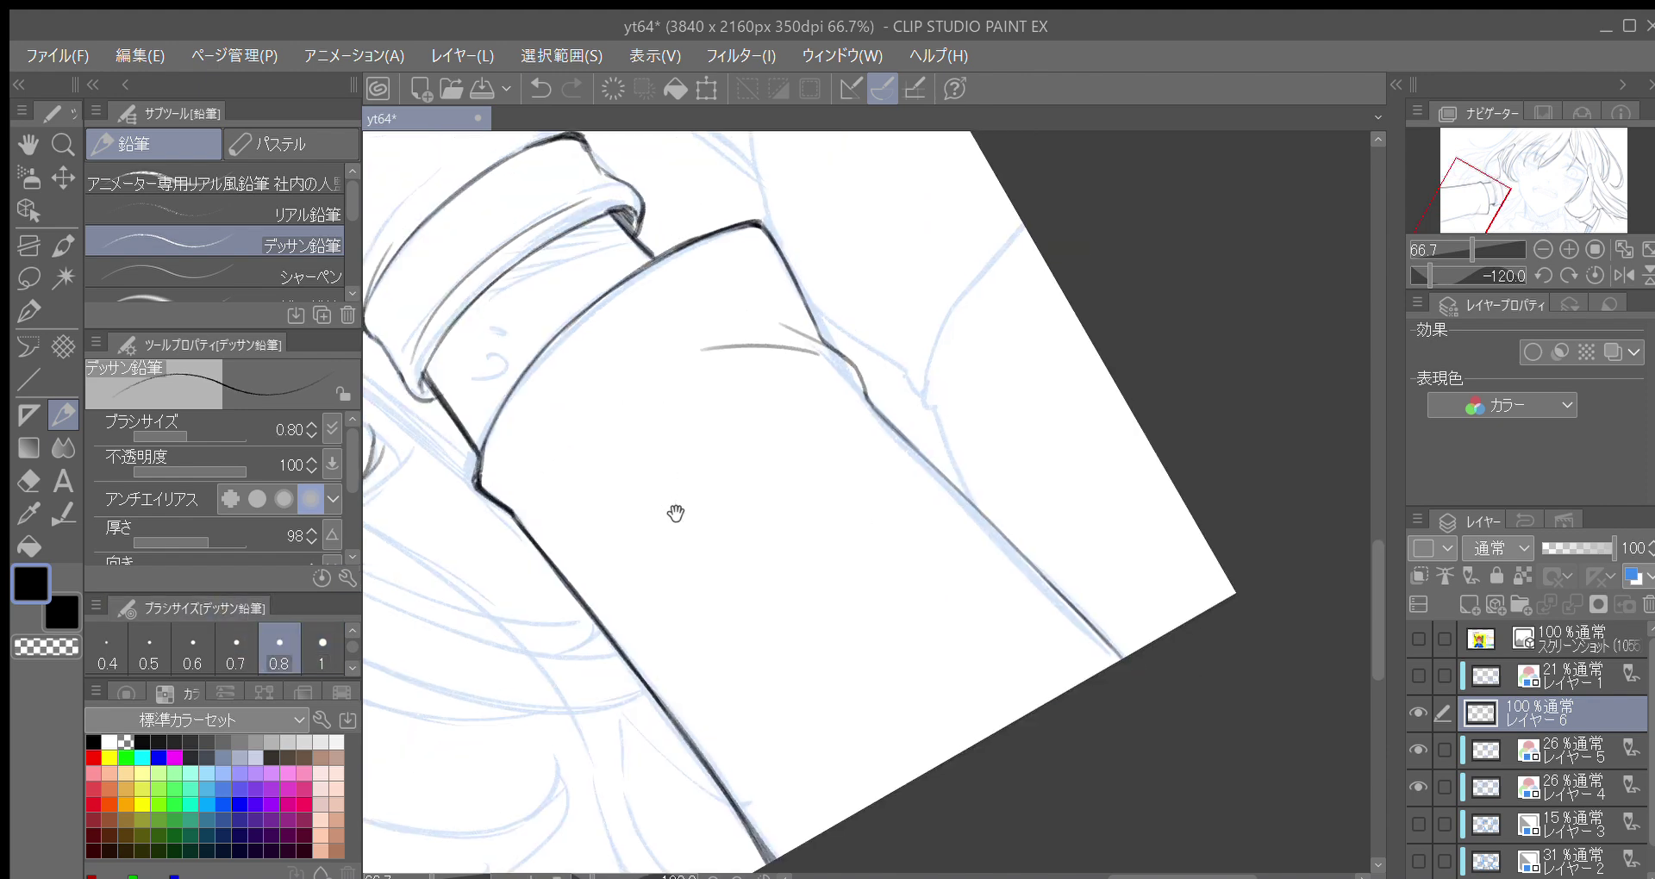
pyautogui.moveTo(564, 588)
pyautogui.mouseDown()
pyautogui.moveTo(589, 502)
pyautogui.moveTo(662, 420)
pyautogui.mouseUp()
pyautogui.moveTo(568, 571); pyautogui.dragTo(617, 482)
# Draw a thin curved crease on the wrist side of the cuff, redoing the stroke
pyautogui.press('^')
pyautogui.press('^')
pyautogui.press('^')
pyautogui.press('^')
pyautogui.press('^')
pyautogui.press('^')
pyautogui.press('^')
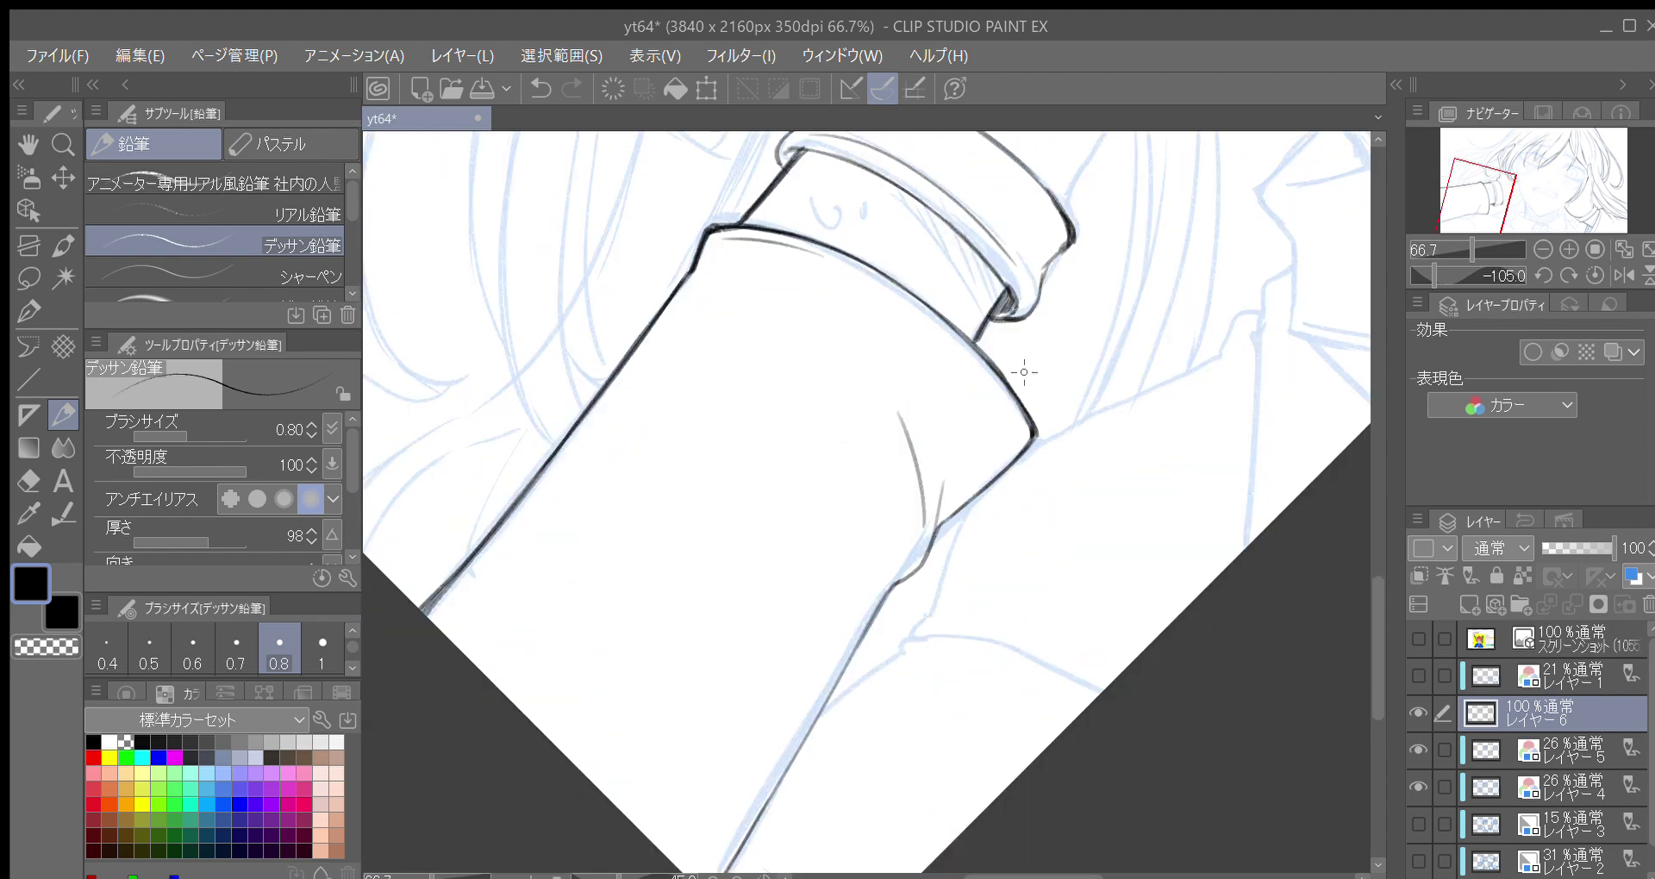
pyautogui.moveTo(1051, 537); pyautogui.dragTo(820, 722)
pyautogui.moveTo(931, 607)
pyautogui.mouseDown()
pyautogui.moveTo(924, 621)
pyautogui.moveTo(953, 606)
pyautogui.mouseUp()
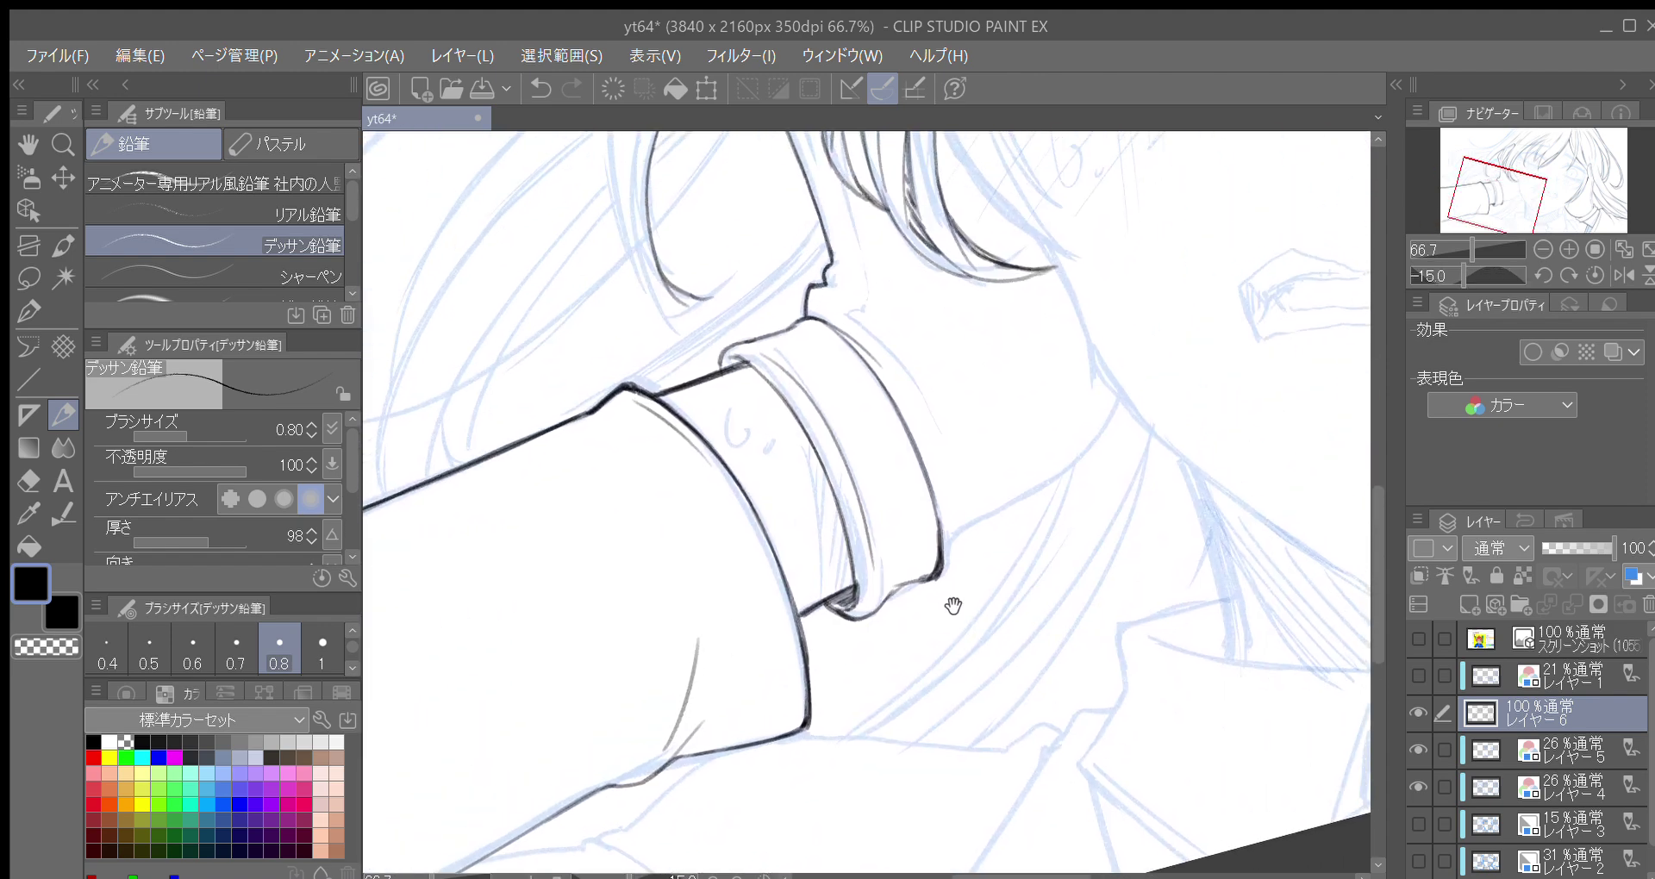
pyautogui.moveTo(840, 506); pyautogui.dragTo(852, 595)
pyautogui.moveTo(1013, 457); pyautogui.dragTo(931, 550)
pyautogui.press('^')
pyautogui.press('^')
pyautogui.press('^')
pyautogui.moveTo(877, 435); pyautogui.dragTo(855, 552)
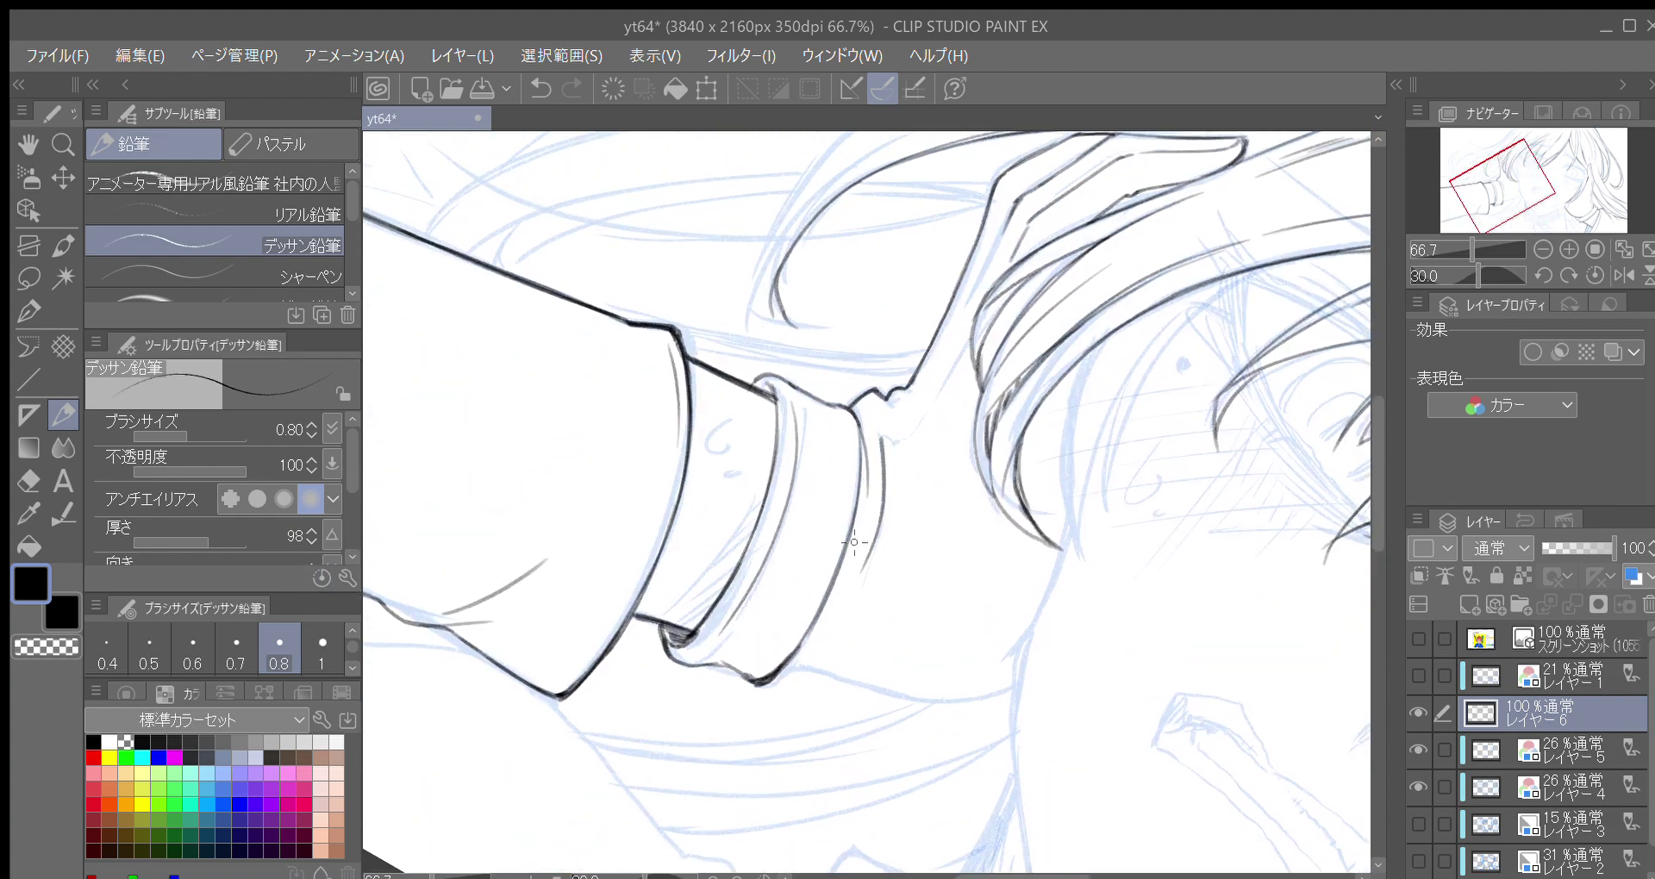
pyautogui.hotkey('ctrl', 'z')
pyautogui.moveTo(883, 446); pyautogui.dragTo(869, 569)
pyautogui.hotkey('ctrl', 'z')
pyautogui.moveTo(882, 437)
pyautogui.mouseDown()
pyautogui.moveTo(918, 435)
pyautogui.moveTo(891, 509)
pyautogui.moveTo(928, 447)
pyautogui.moveTo(940, 496)
pyautogui.mouseUp()
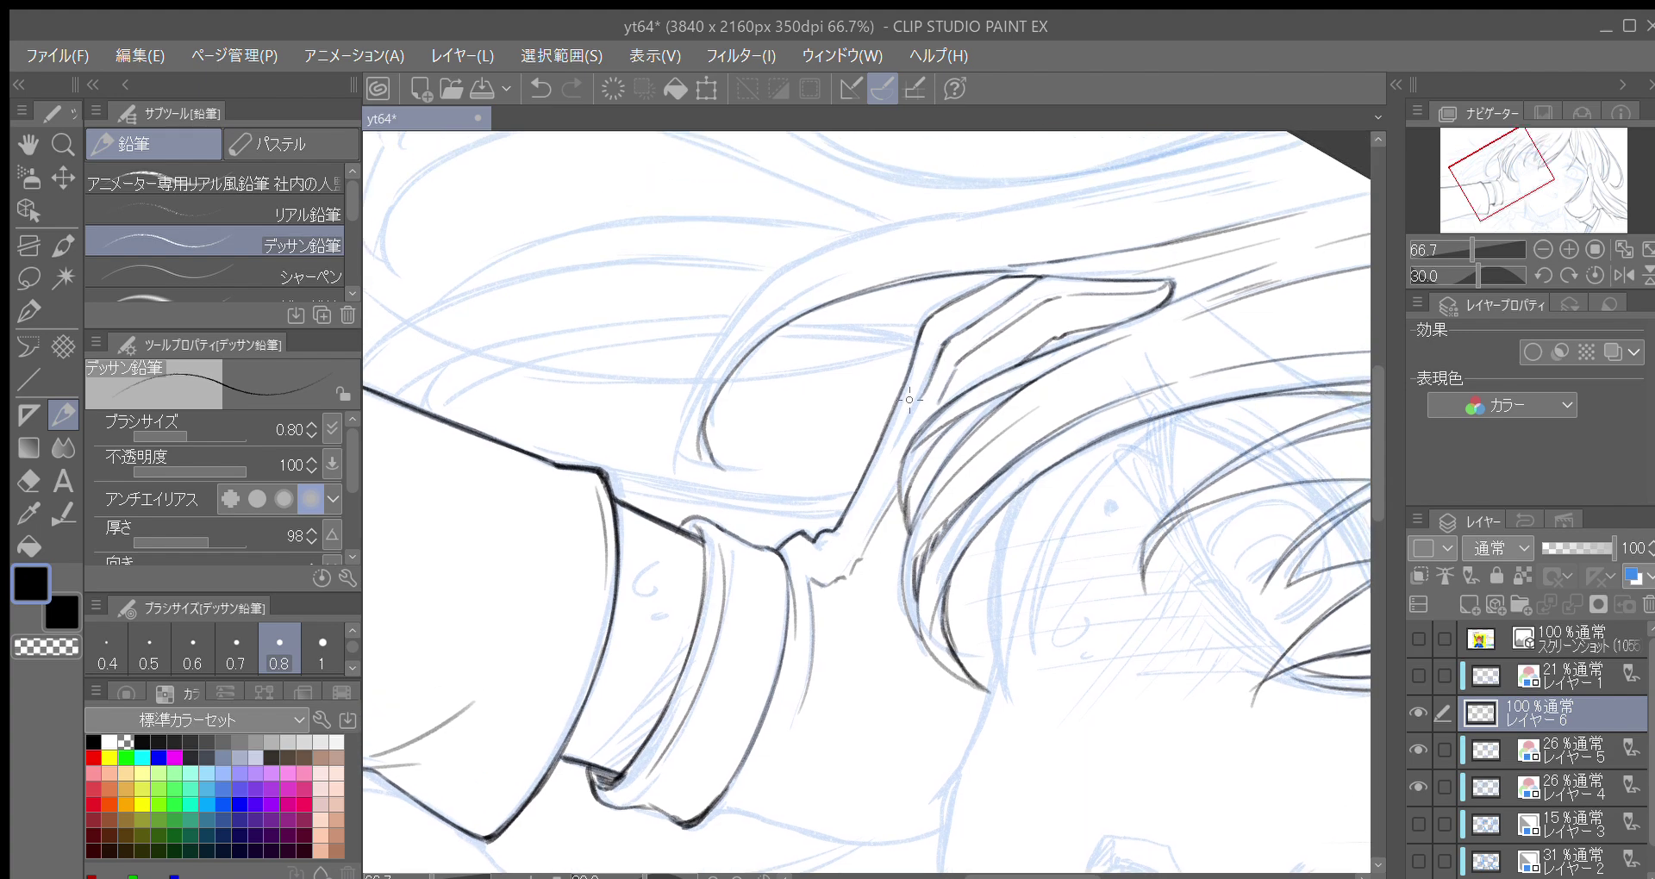
# Hatch short shading lines in the narrow gap between the raised hand's fingers and the hair
pyautogui.press('-')
pyautogui.moveTo(1019, 393); pyautogui.dragTo(964, 507)
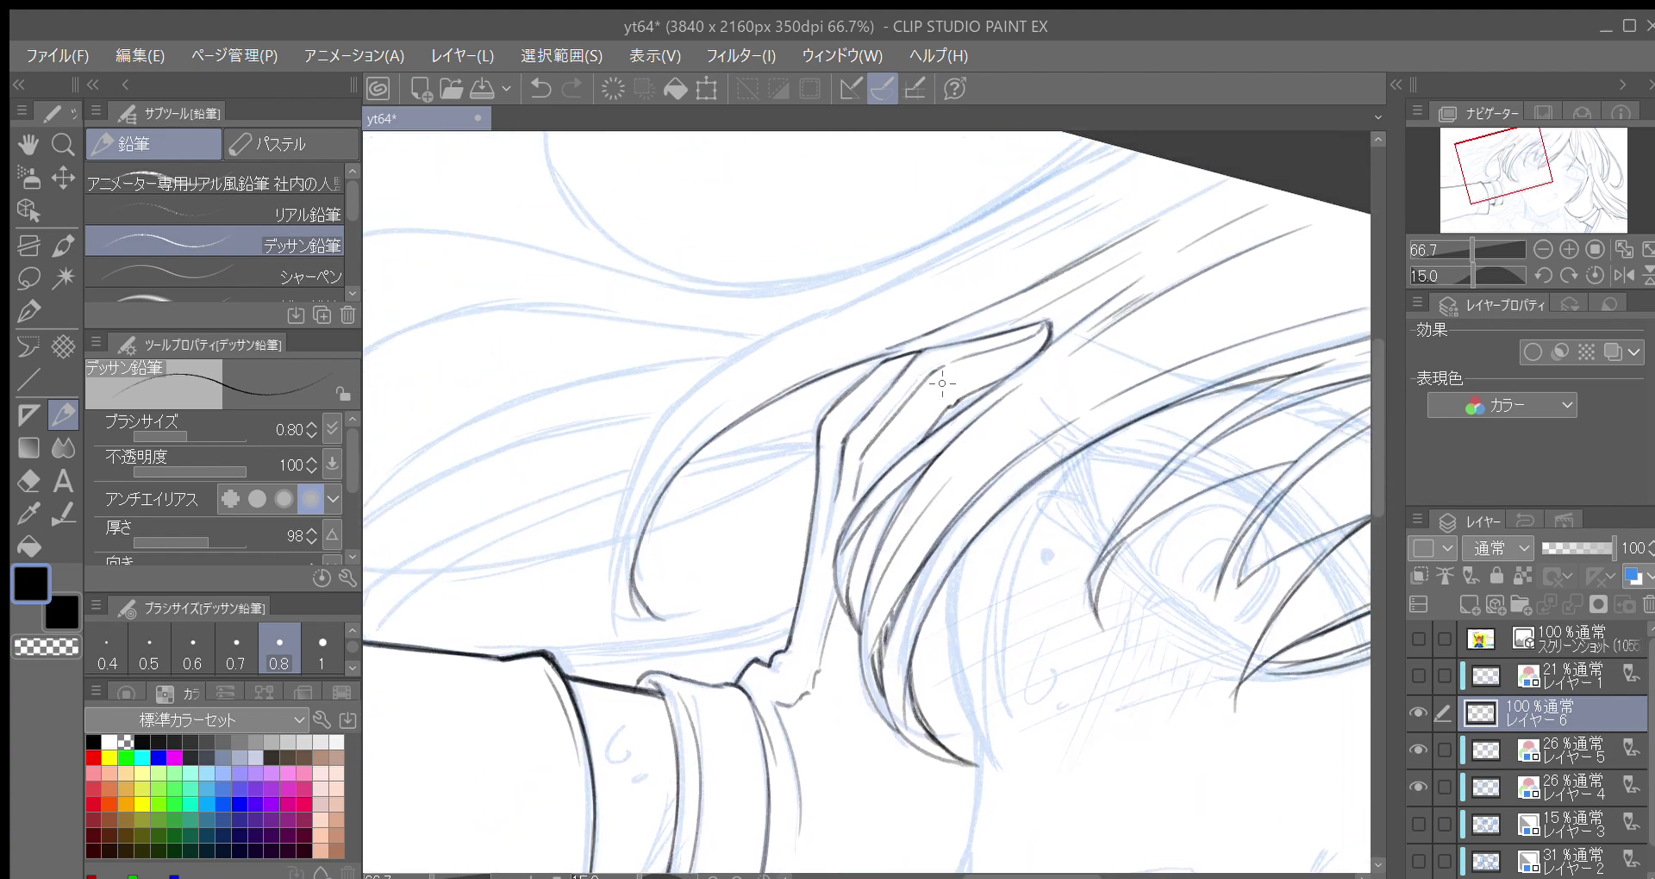
pyautogui.moveTo(940, 419); pyautogui.dragTo(963, 411)
pyautogui.scroll(-5, 1042, 422)
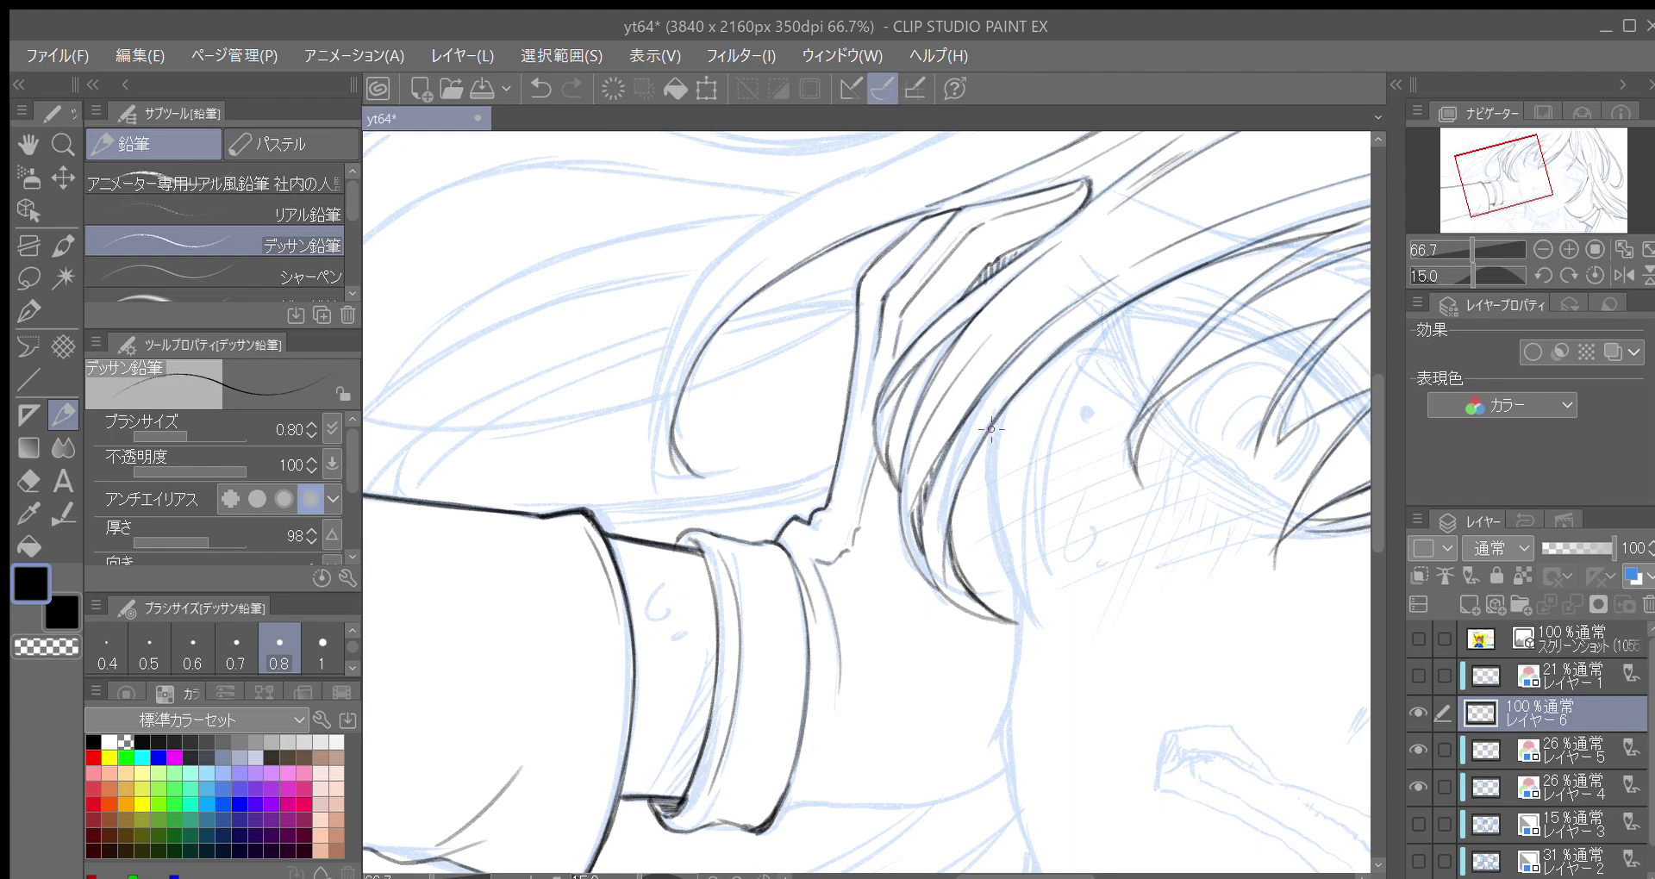
# Draw a pointed curved hair strand beside the cheek and start the strand next to it, following the rough sketch
pyautogui.press('^')
pyautogui.press('^')
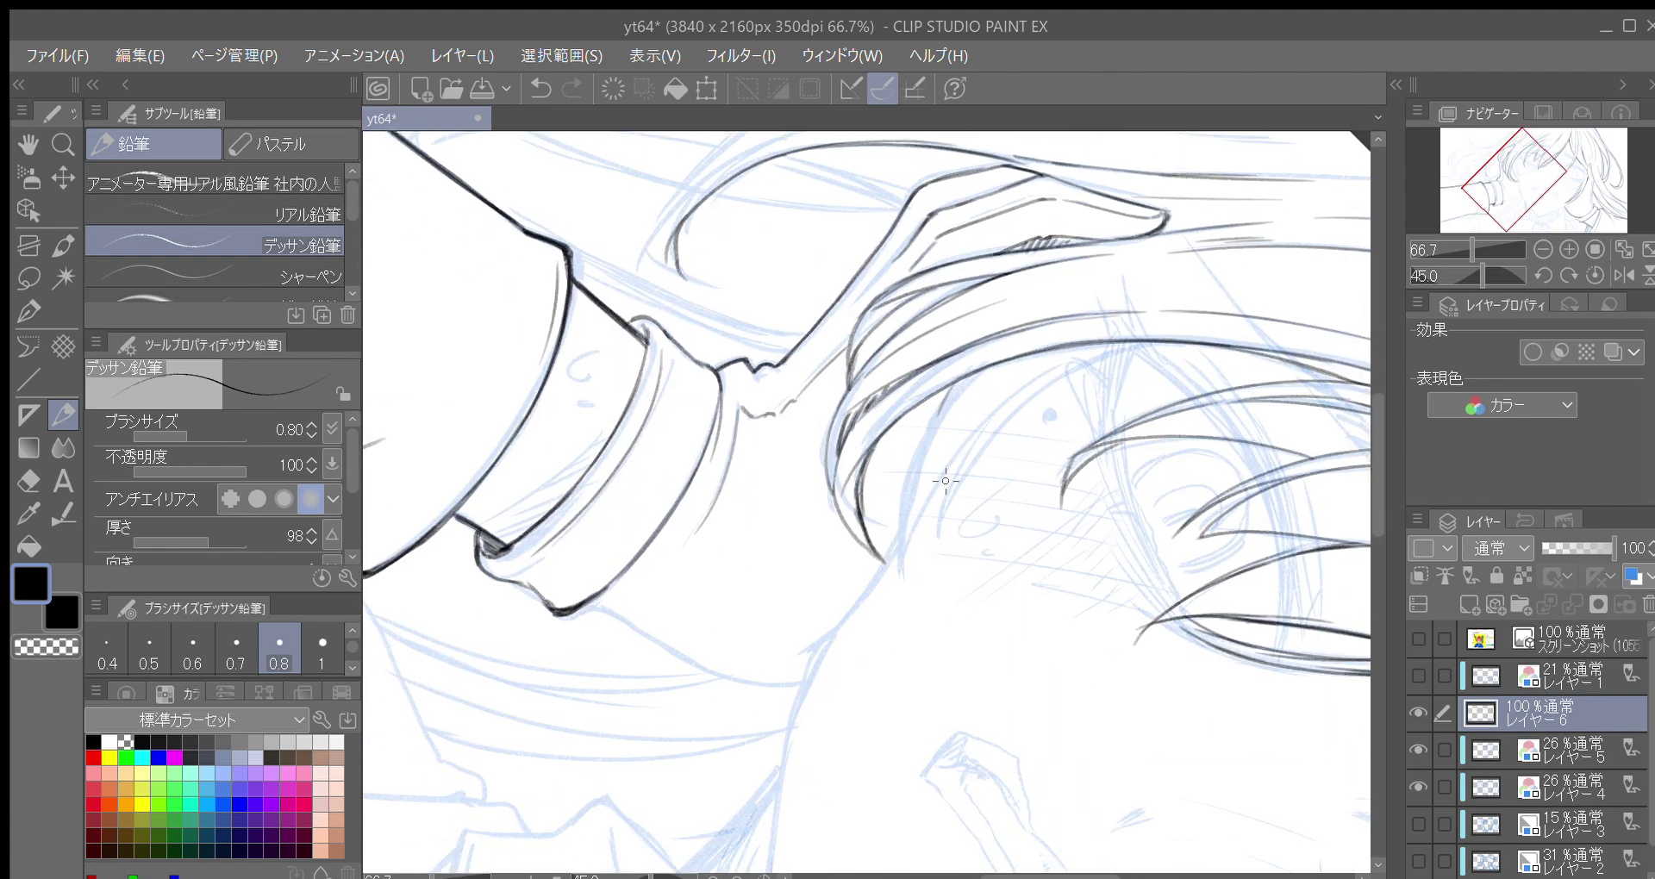
pyautogui.moveTo(950, 388); pyautogui.dragTo(899, 522)
pyautogui.moveTo(902, 599); pyautogui.dragTo(936, 422)
pyautogui.moveTo(903, 496)
pyautogui.mouseDown()
pyautogui.moveTo(901, 600)
pyautogui.moveTo(948, 451)
pyautogui.mouseUp()
pyautogui.moveTo(905, 565); pyautogui.dragTo(998, 390)
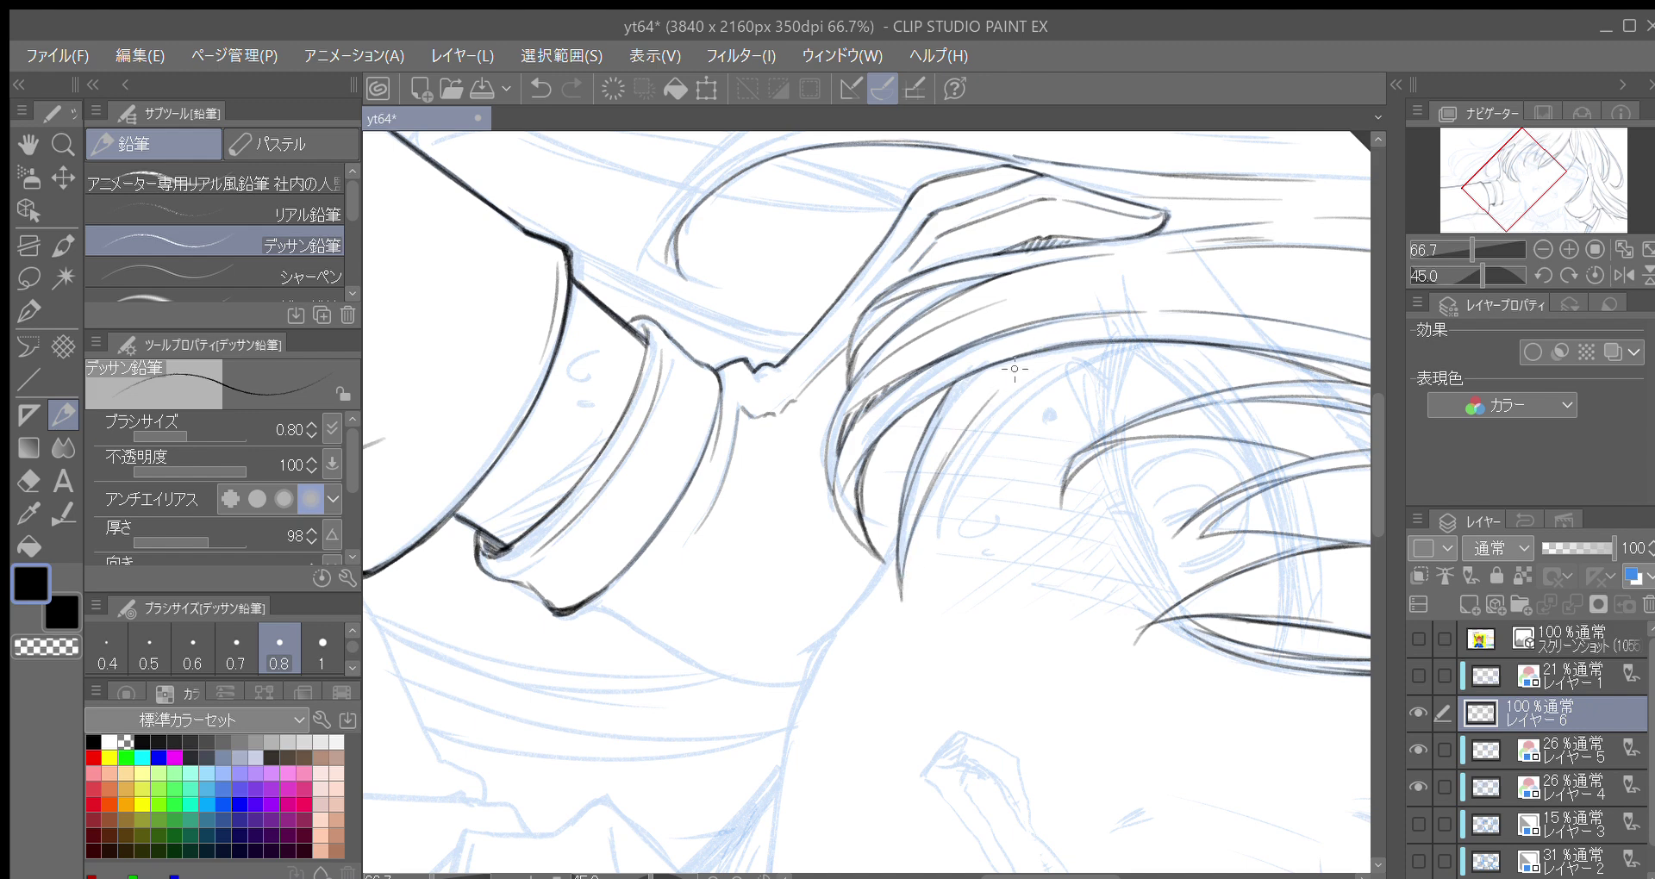
pyautogui.moveTo(901, 476); pyautogui.dragTo(955, 381)
pyautogui.moveTo(911, 531); pyautogui.dragTo(1005, 397)
# Set the brush size to 1 and draw the second pointed strand of side hair over the cheek, redoing a stroke
pyautogui.click(323, 648)
pyautogui.moveTo(1092, 516); pyautogui.dragTo(976, 573)
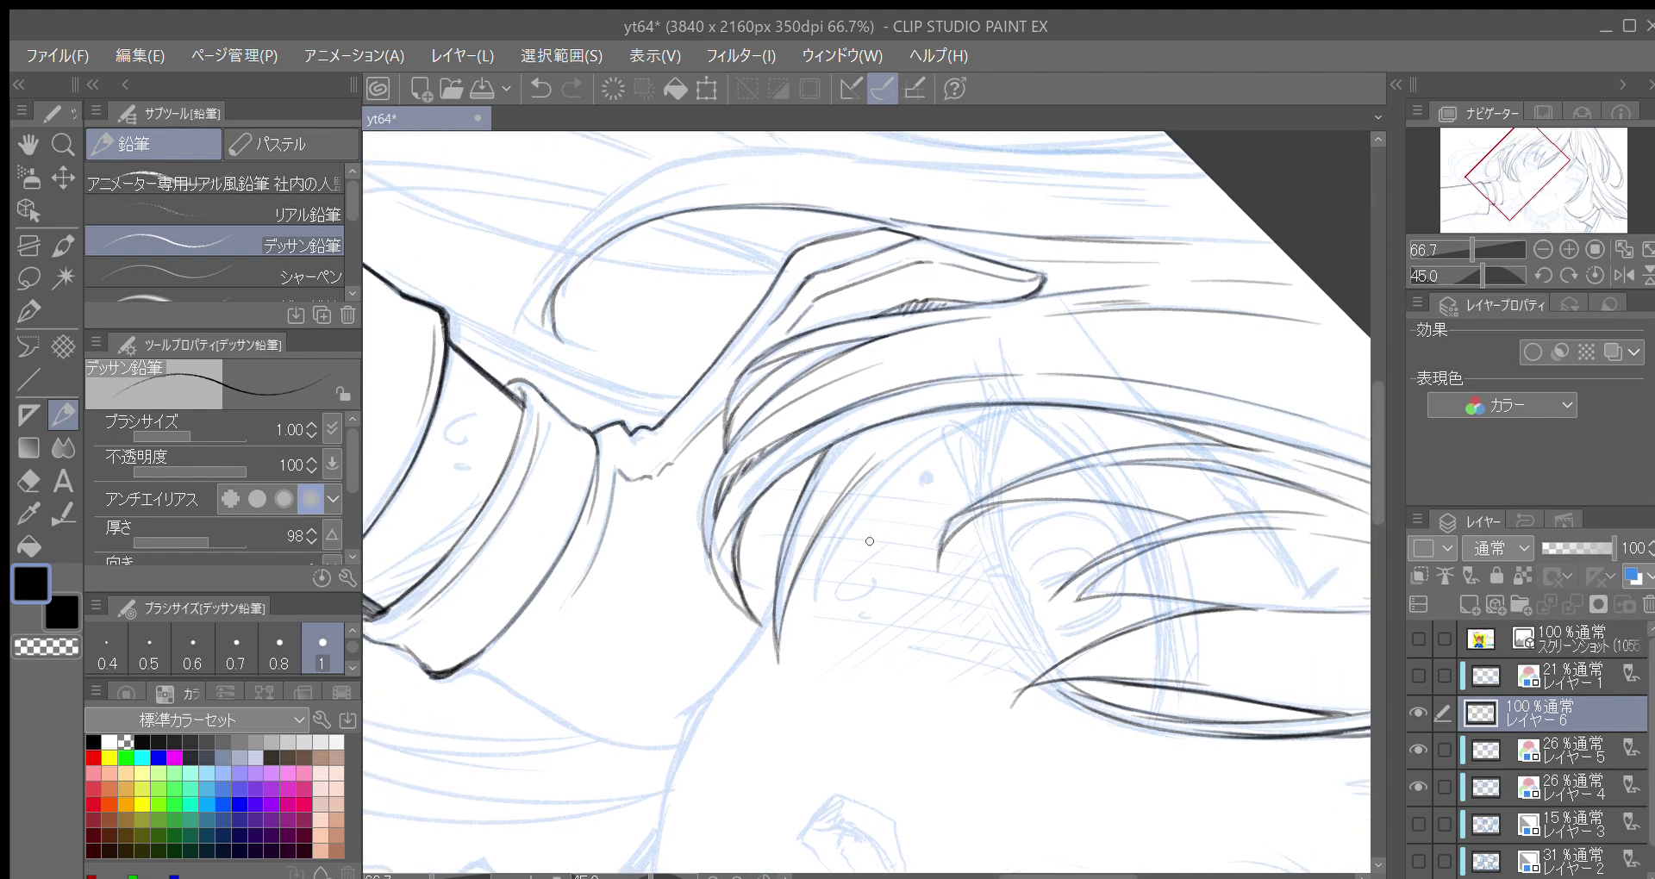
pyautogui.press('-')
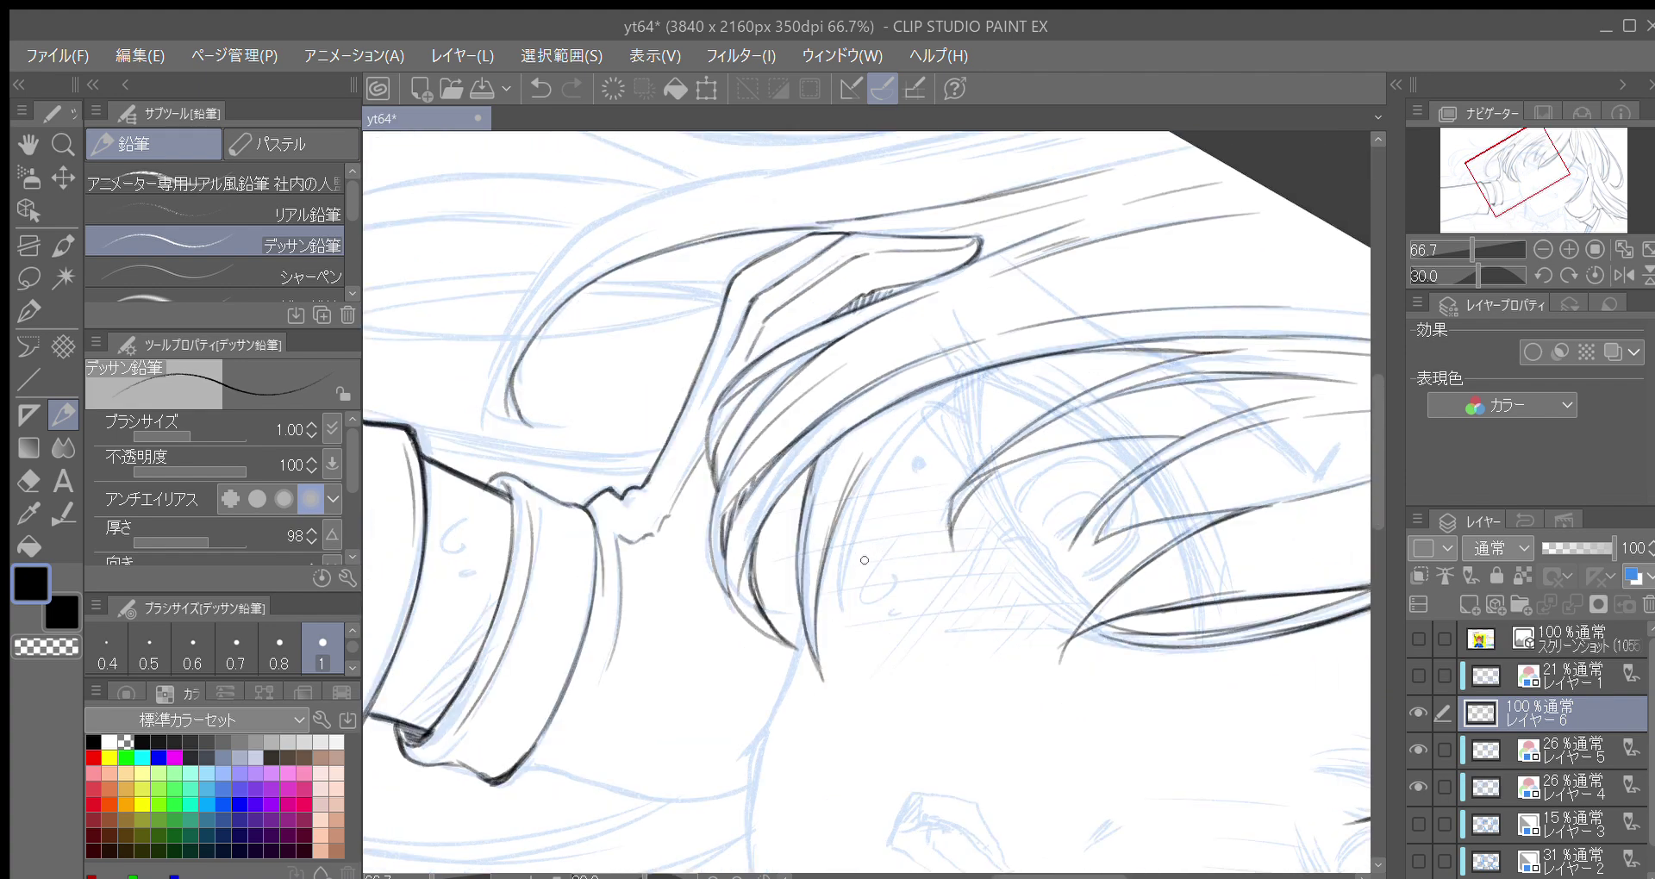
pyautogui.press('^')
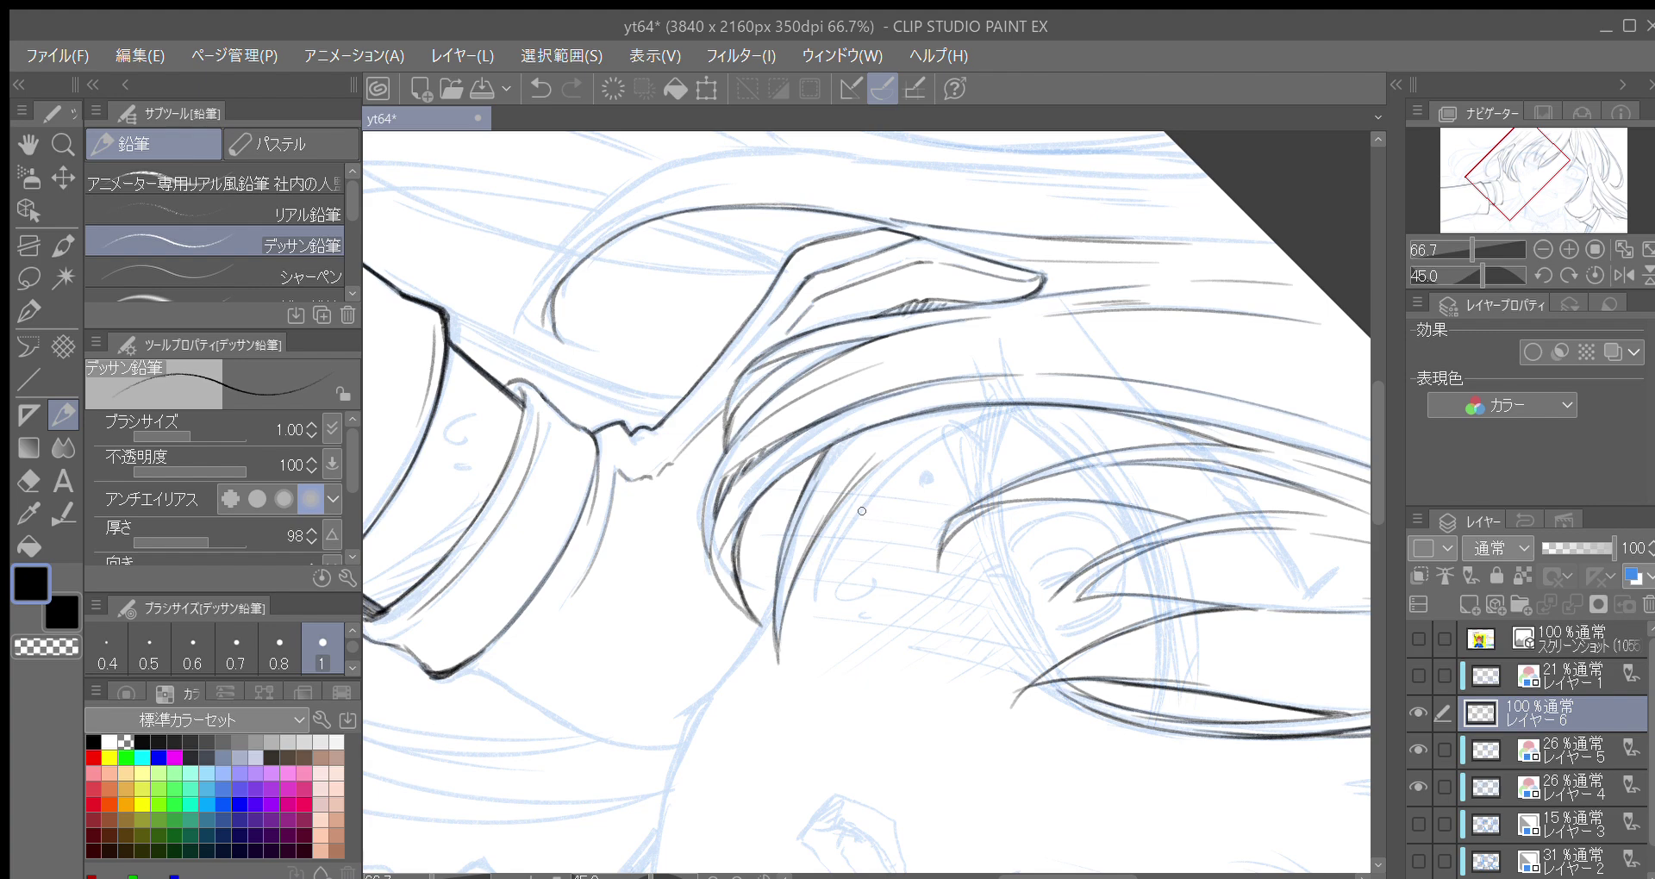
pyautogui.moveTo(859, 488); pyautogui.dragTo(813, 606)
pyautogui.press('-')
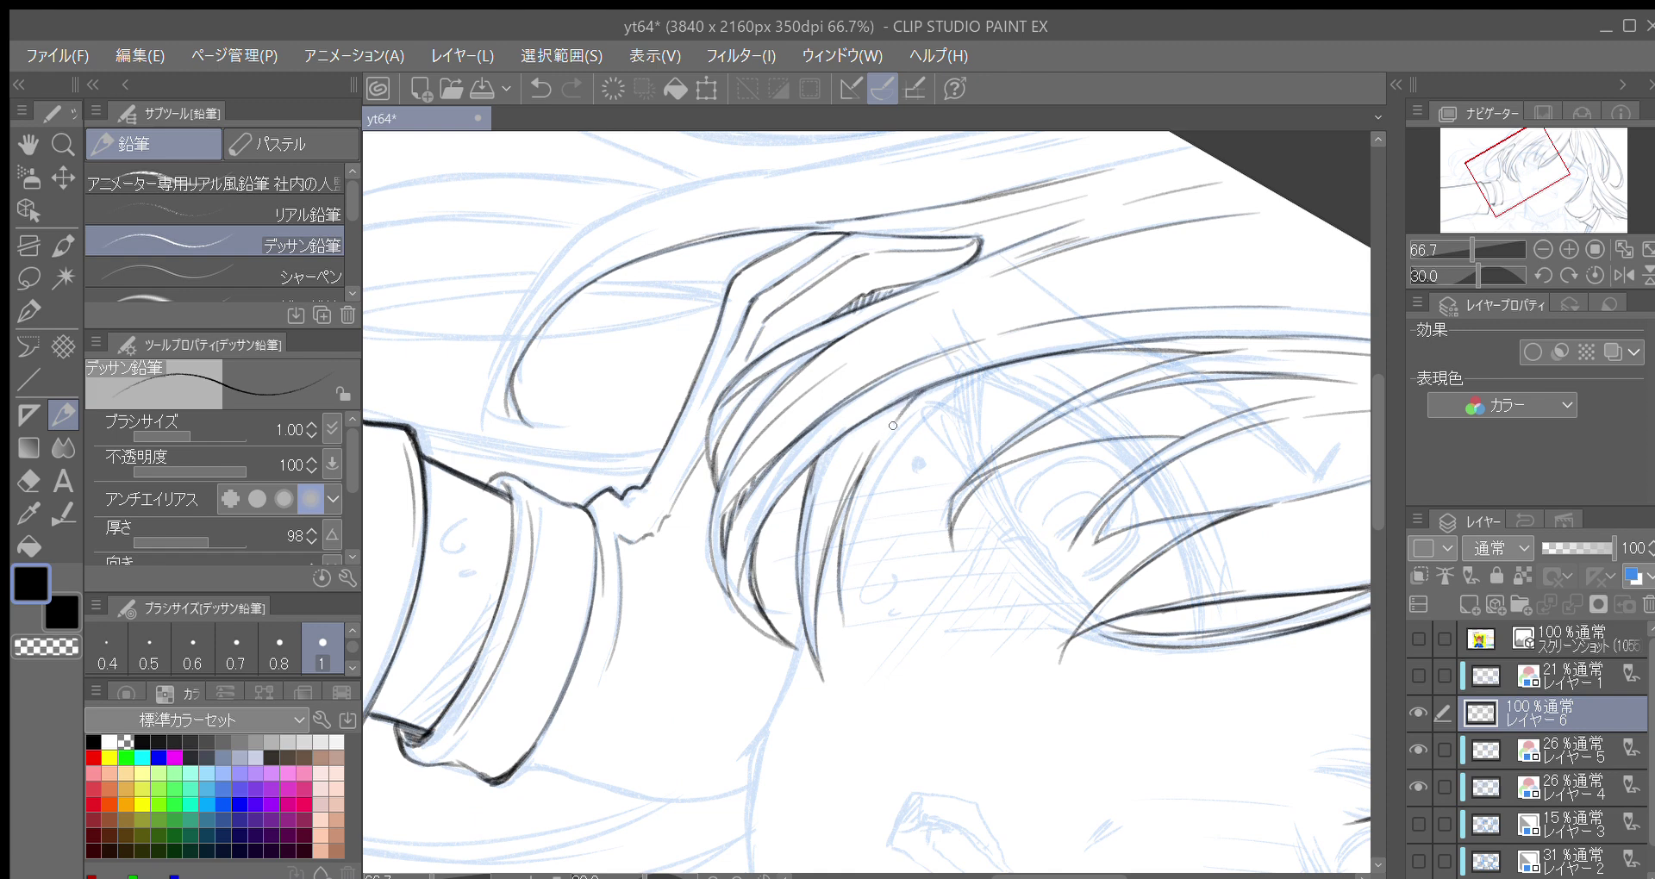
pyautogui.hotkey('ctrl', 'z')
pyautogui.moveTo(843, 618); pyautogui.dragTo(917, 426)
pyautogui.moveTo(871, 494)
pyautogui.mouseDown()
pyautogui.moveTo(954, 398)
pyautogui.moveTo(950, 356)
pyautogui.moveTo(974, 330)
pyautogui.mouseUp()
pyautogui.press('-')
pyautogui.moveTo(919, 385)
pyautogui.mouseDown()
pyautogui.moveTo(947, 351)
pyautogui.moveTo(922, 381)
pyautogui.moveTo(991, 321)
pyautogui.mouseUp()
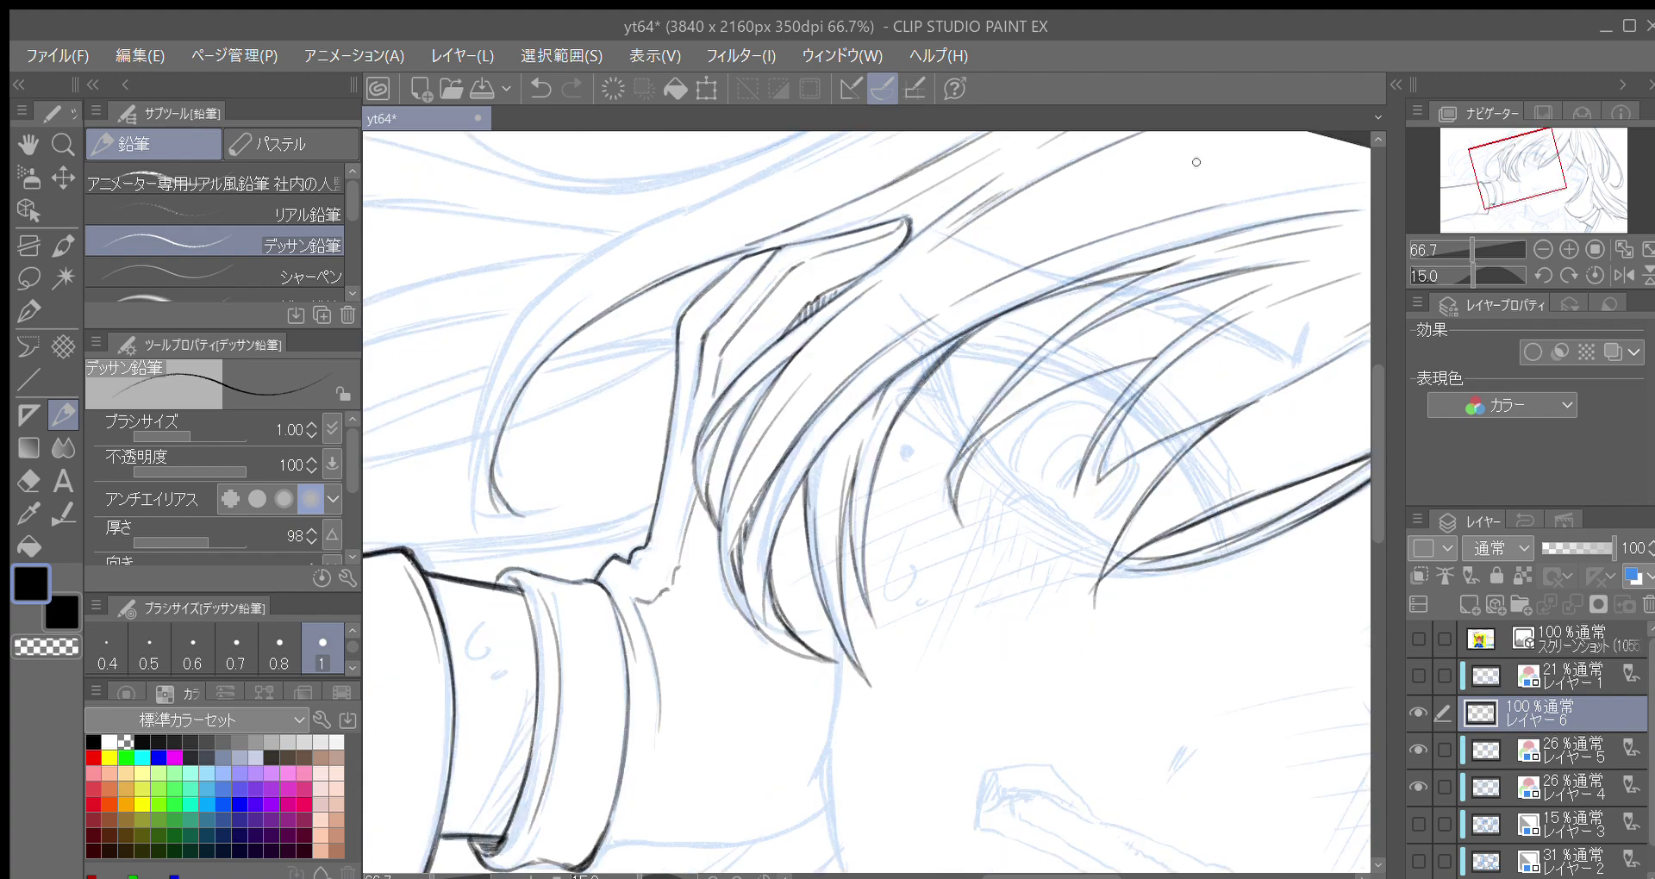
# Draw the short cheek contour from the tips of the side hair toward the palm, with the canvas rotated
pyautogui.scroll(-6, 955, 325)
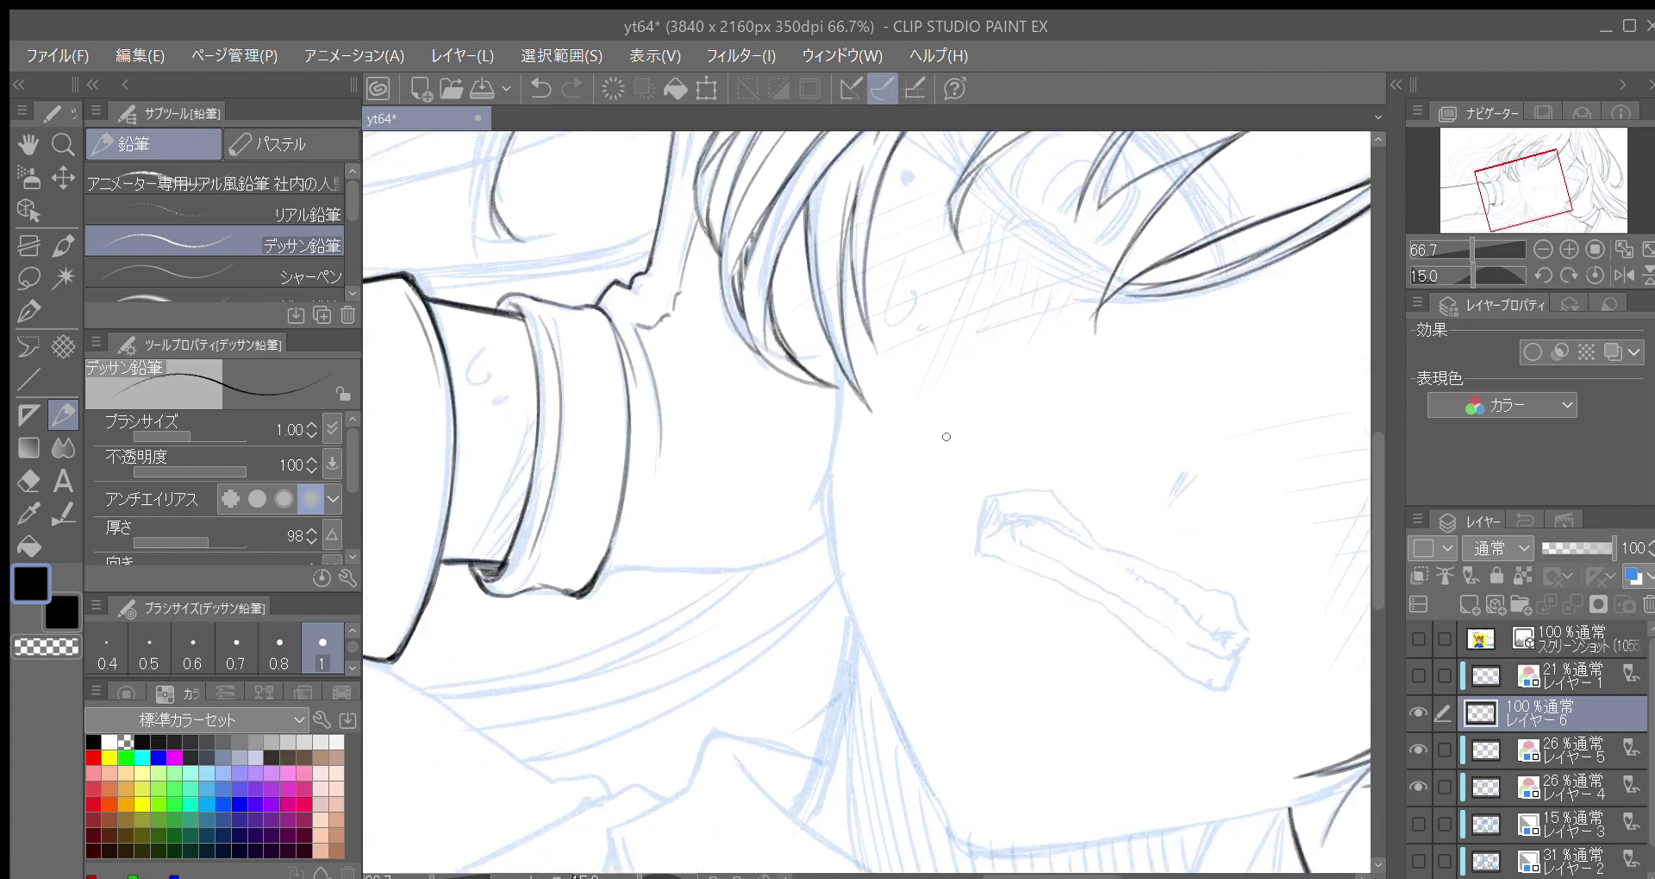
pyautogui.press('-')
pyautogui.press('-')
pyautogui.press('-')
pyautogui.press('-')
pyautogui.press('-')
pyautogui.press('-')
pyautogui.press('-')
pyautogui.press('-')
pyautogui.press('-')
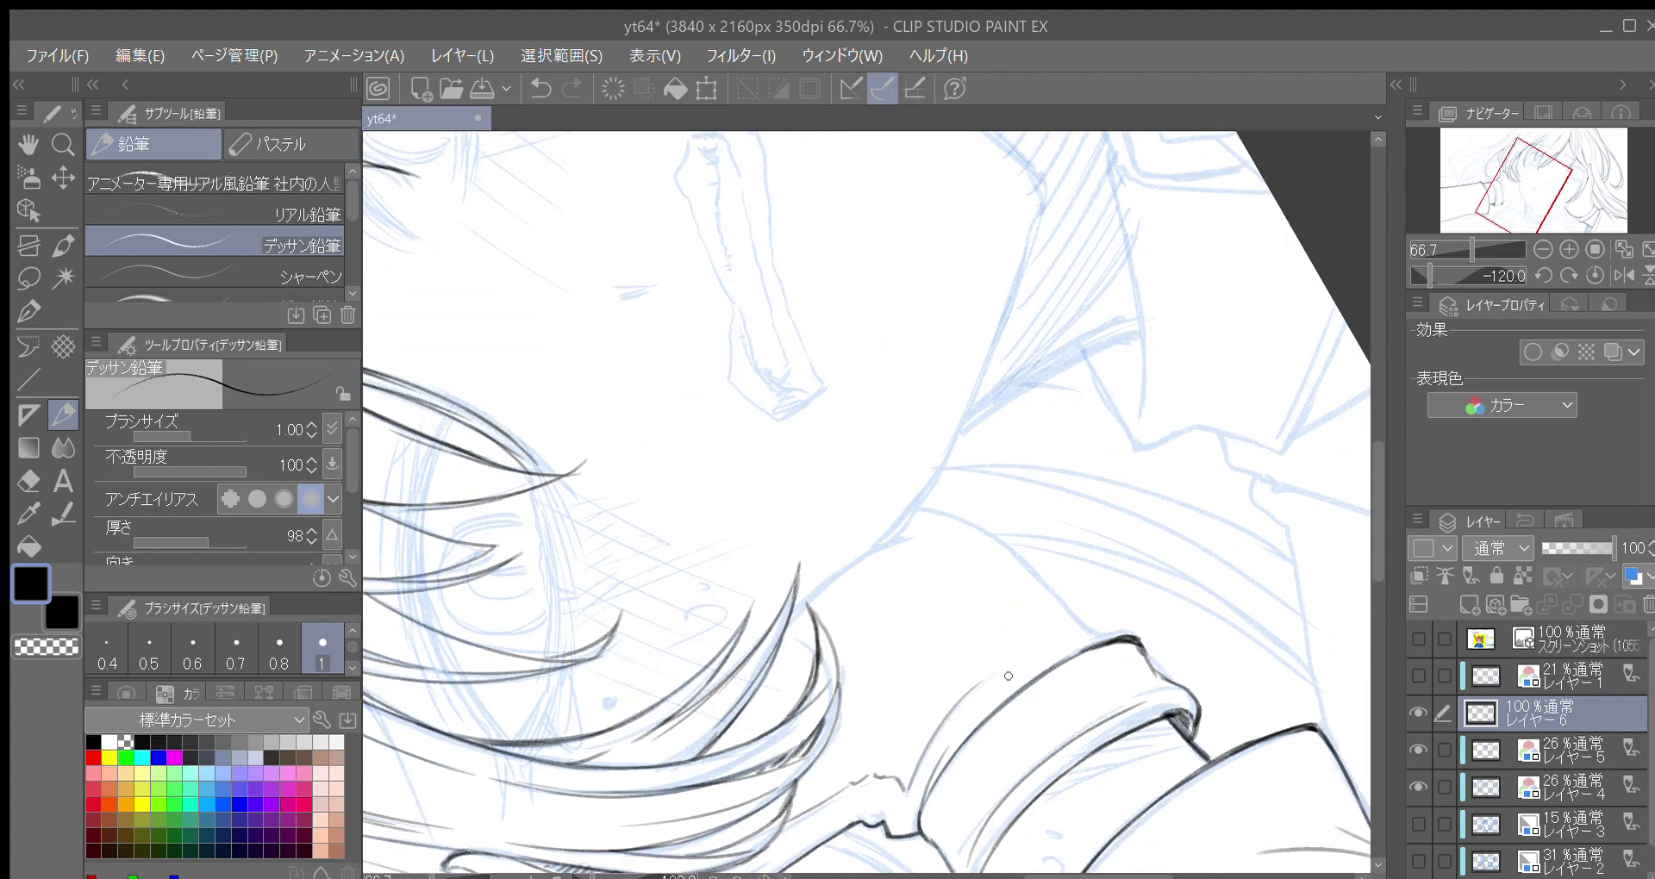
pyautogui.press('-')
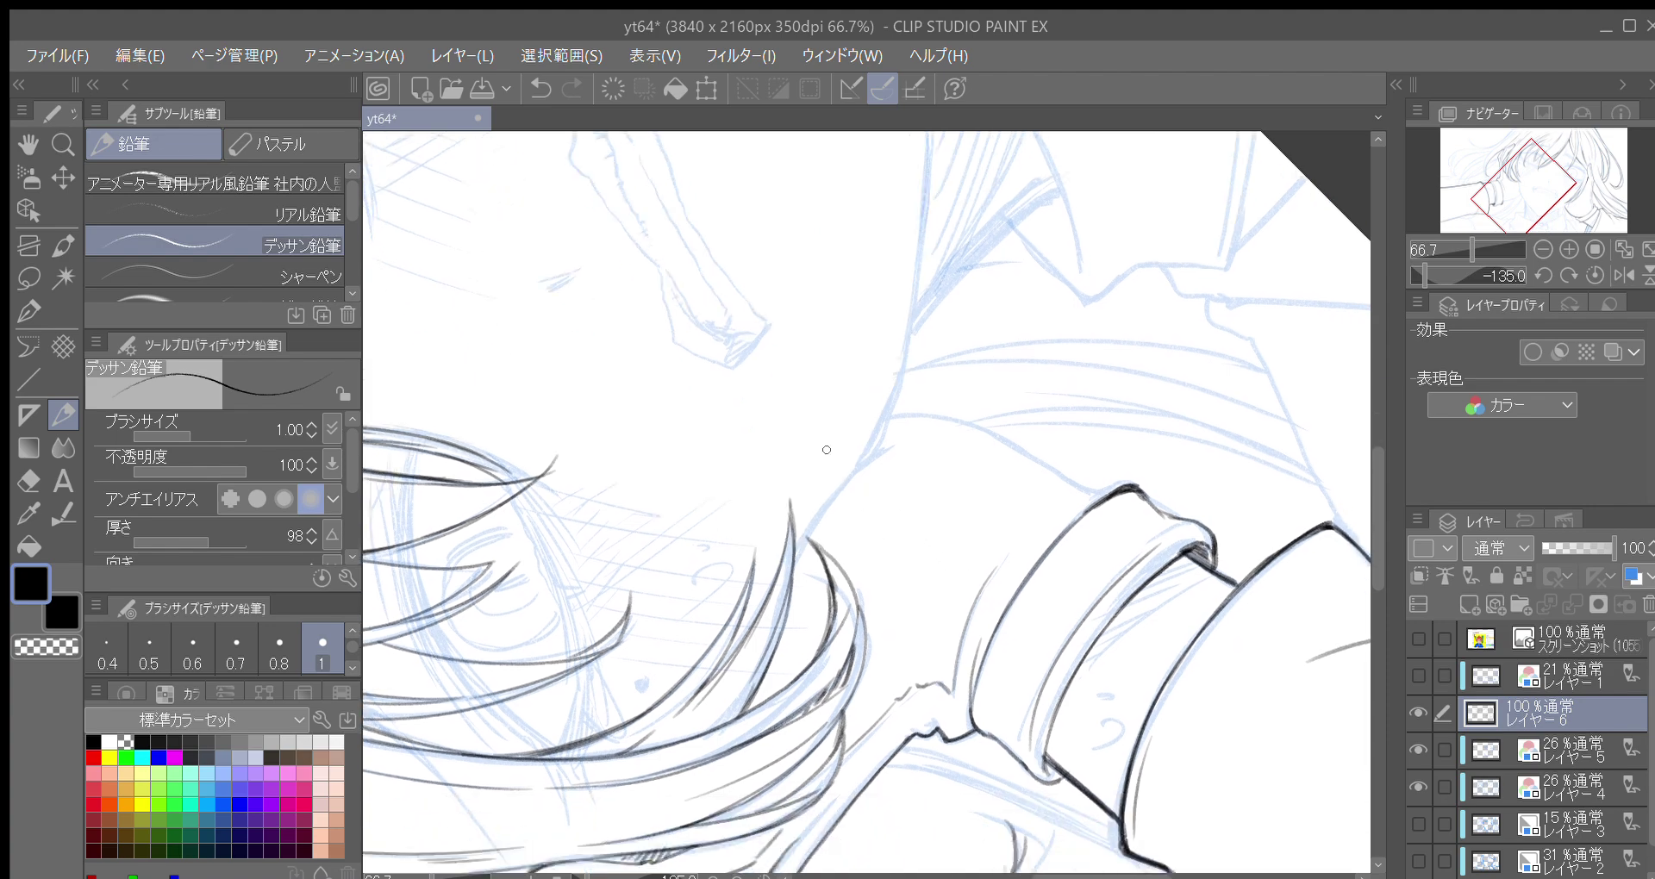
pyautogui.moveTo(800, 547)
pyautogui.mouseDown()
pyautogui.moveTo(852, 477)
pyautogui.moveTo(928, 441)
pyautogui.mouseUp()
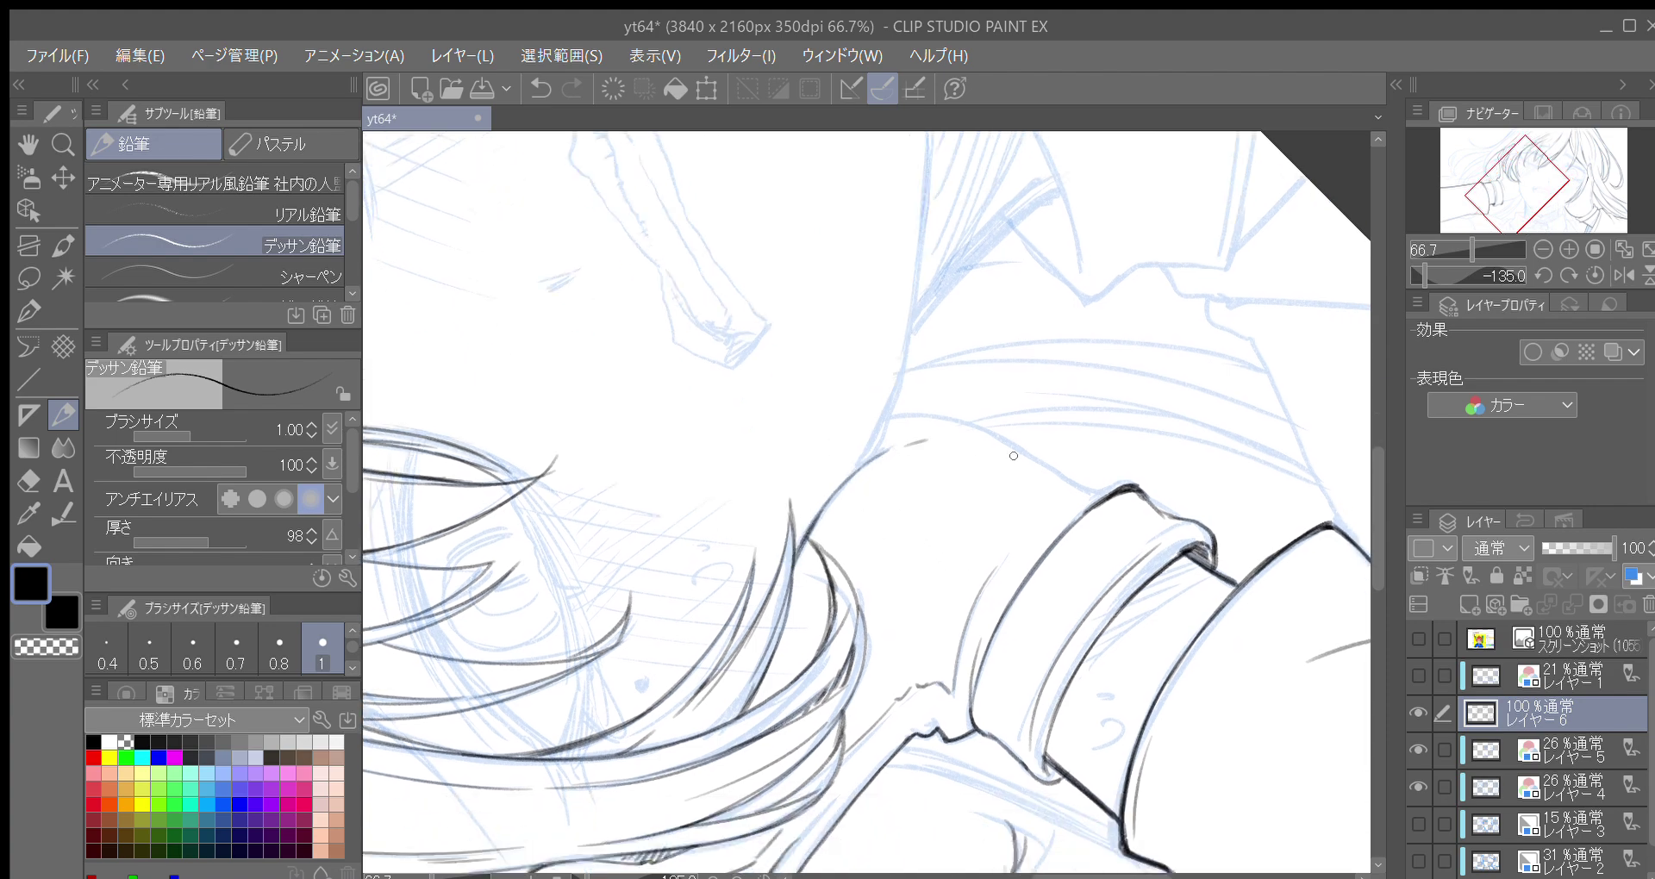
# Draw the lower edge of the palm from the cuff's corner to the cheek contour
pyautogui.press('^')
pyautogui.press('^')
pyautogui.press('^')
pyautogui.press('^')
pyautogui.press('^')
pyautogui.press('^')
pyautogui.press('^')
pyautogui.press('^')
pyautogui.press('^')
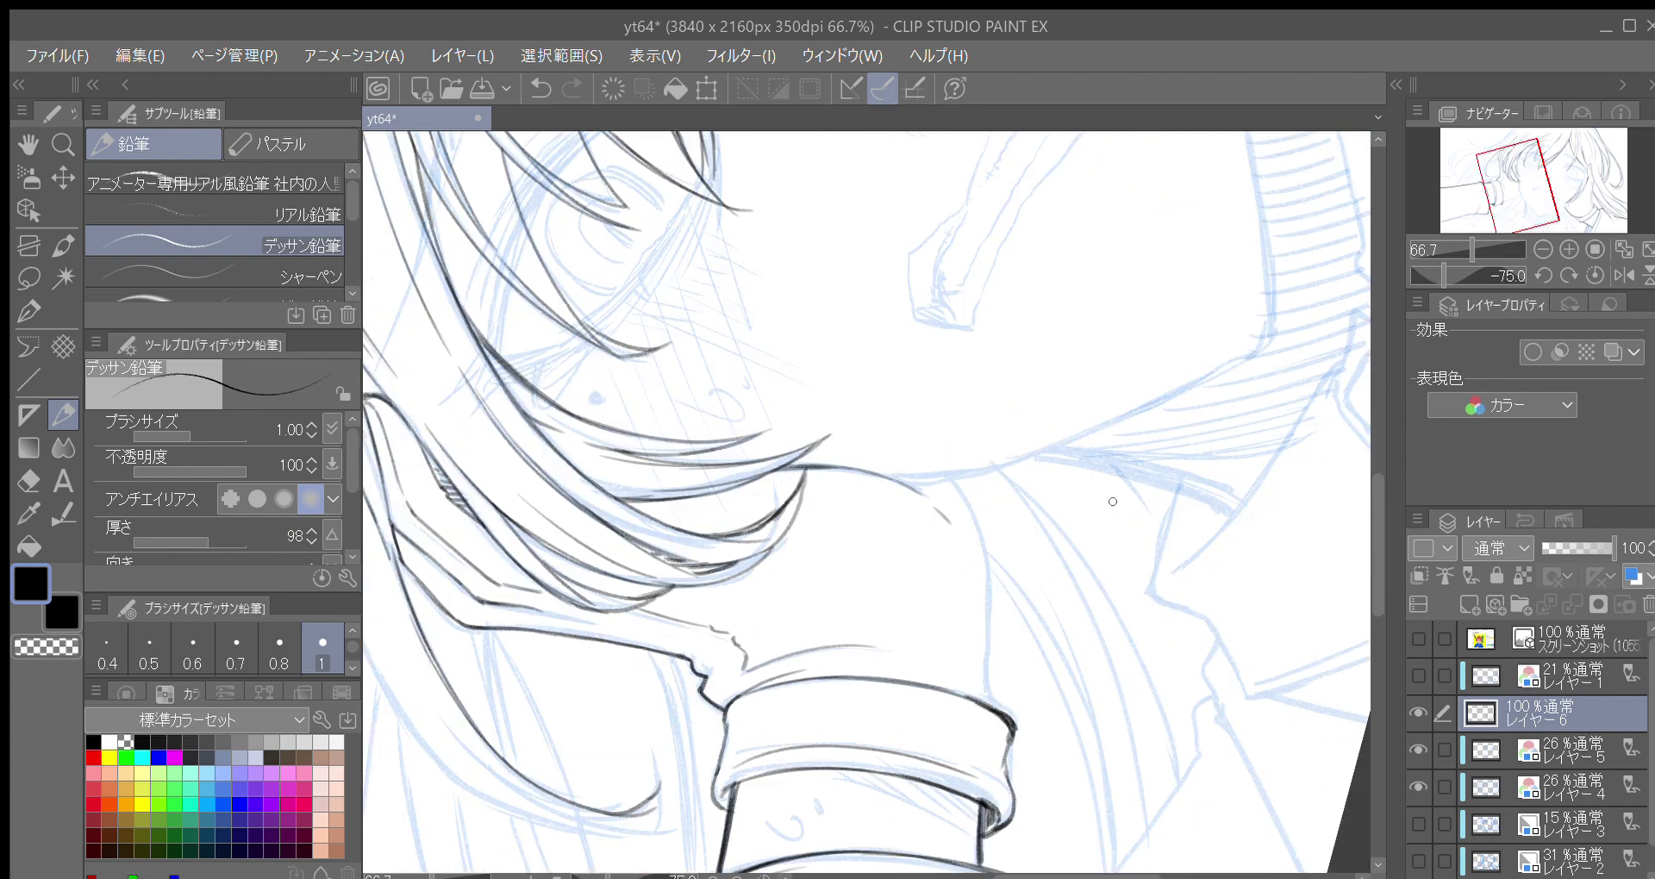
pyautogui.press('-')
pyautogui.press('-')
pyautogui.moveTo(939, 523)
pyautogui.mouseDown()
pyautogui.moveTo(898, 658)
pyautogui.moveTo(914, 677)
pyautogui.mouseUp()
pyautogui.moveTo(764, 619)
pyautogui.mouseDown()
pyautogui.moveTo(817, 500)
pyautogui.moveTo(782, 548)
pyautogui.moveTo(893, 426)
pyautogui.mouseUp()
pyautogui.press('-')
pyautogui.press('-')
pyautogui.press('-')
pyautogui.press('-')
pyautogui.press('-')
pyautogui.press('-')
pyautogui.press('-')
pyautogui.press('-')
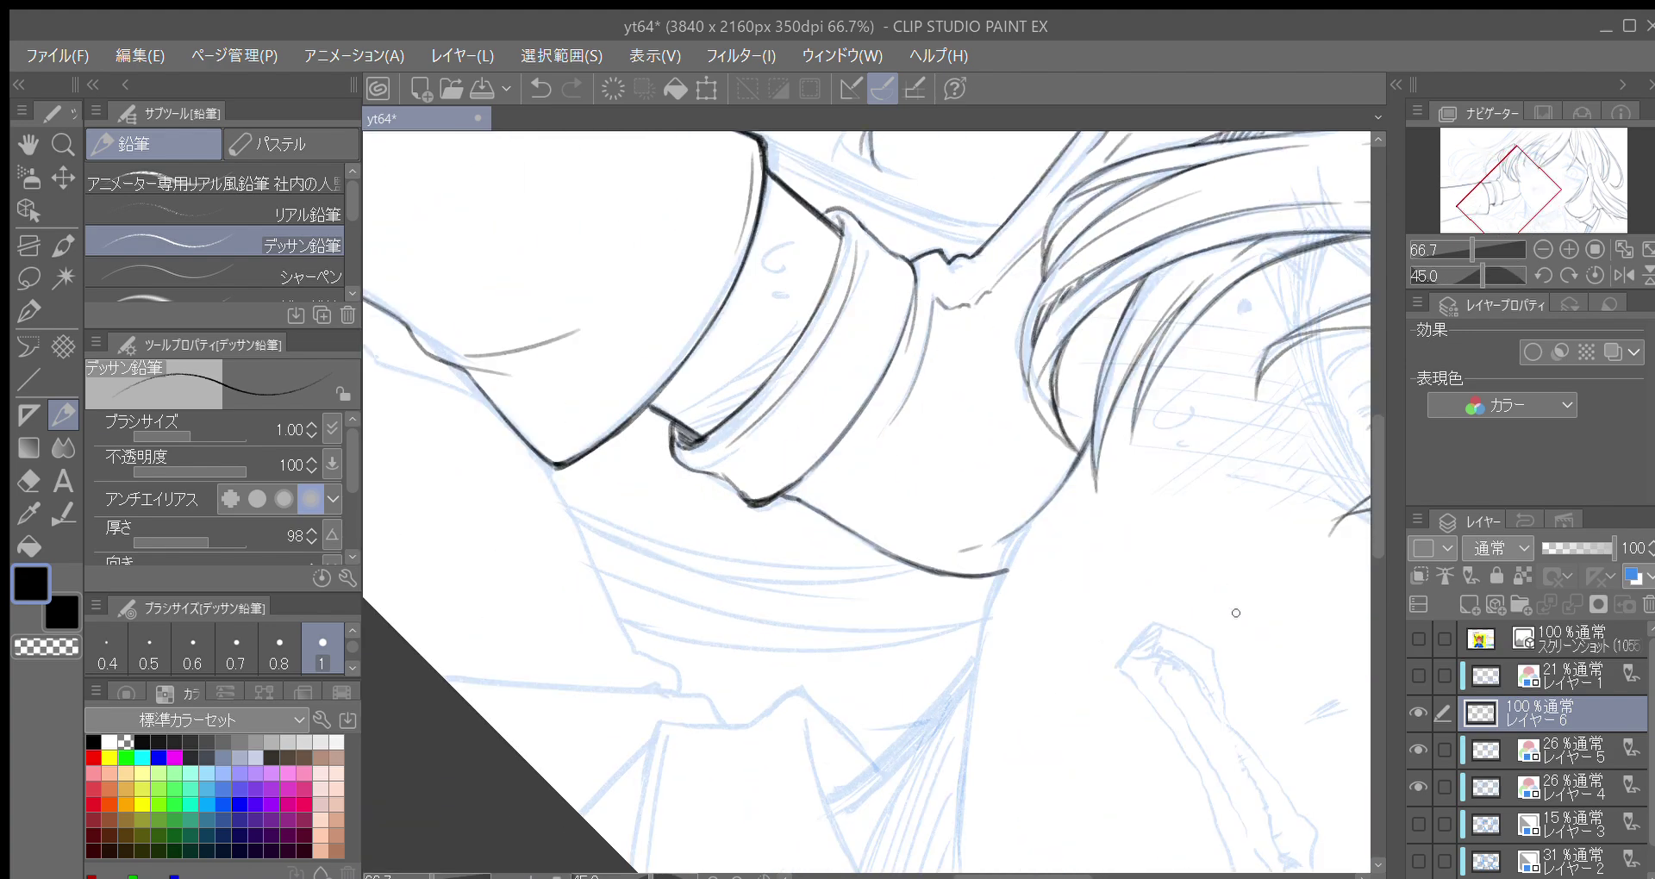
pyautogui.moveTo(1064, 605); pyautogui.dragTo(1082, 597)
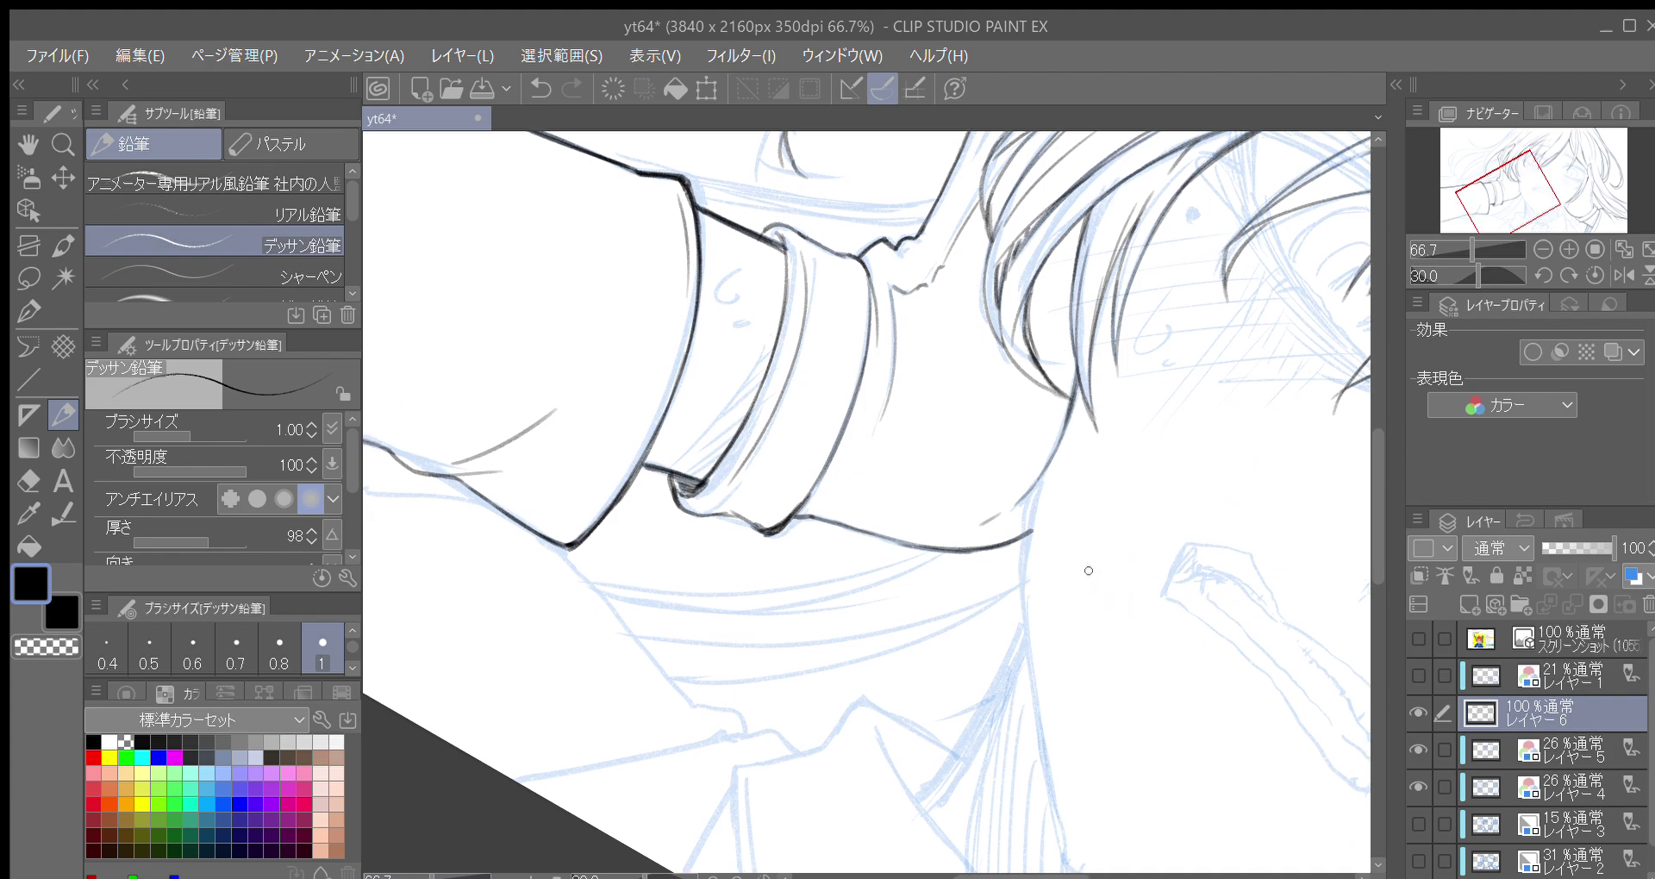
# Draw the jawline from the palm to the chin on the picture's left side, redoing the first strokes at the chin
pyautogui.press('^')
pyautogui.press('^')
pyautogui.moveTo(1007, 678); pyautogui.dragTo(979, 561)
pyautogui.press('^')
pyautogui.moveTo(915, 621); pyautogui.dragTo(893, 504)
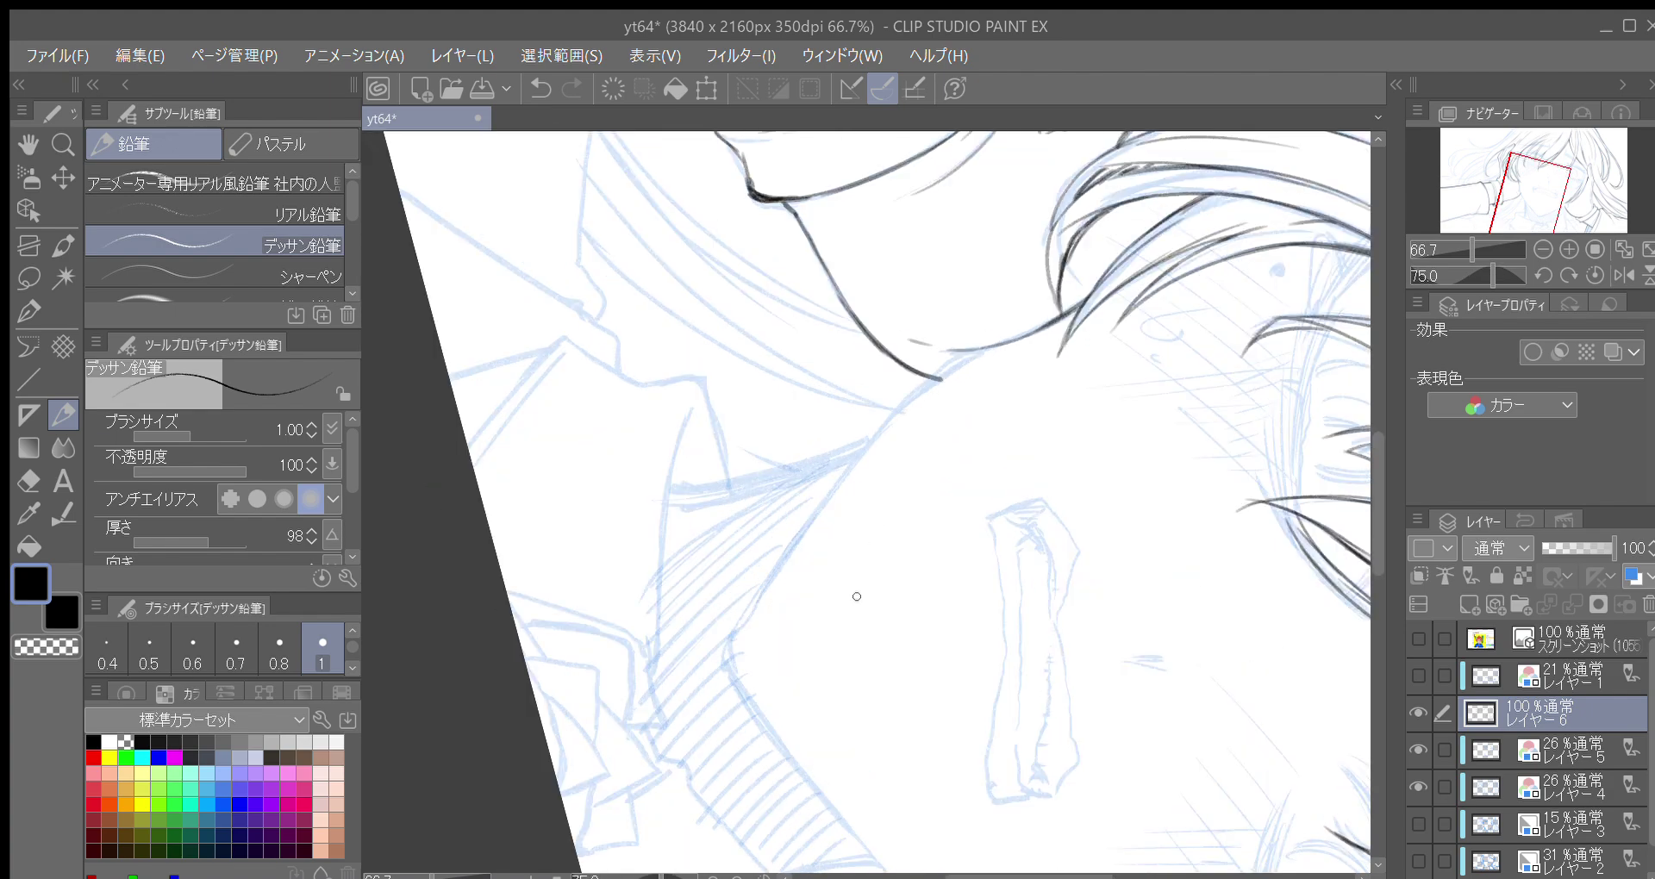
pyautogui.moveTo(737, 664); pyautogui.dragTo(735, 626)
pyautogui.hotkey('ctrl', 'z')
pyautogui.moveTo(734, 680); pyautogui.dragTo(761, 595)
pyautogui.hotkey('ctrl', 'z')
pyautogui.moveTo(733, 647)
pyautogui.mouseDown()
pyautogui.moveTo(737, 678)
pyautogui.moveTo(740, 635)
pyautogui.moveTo(815, 512)
pyautogui.mouseUp()
pyautogui.moveTo(769, 581)
pyautogui.mouseDown()
pyautogui.moveTo(822, 504)
pyautogui.moveTo(802, 539)
pyautogui.mouseUp()
pyautogui.moveTo(769, 614)
pyautogui.mouseDown()
pyautogui.moveTo(888, 460)
pyautogui.moveTo(962, 414)
pyautogui.mouseUp()
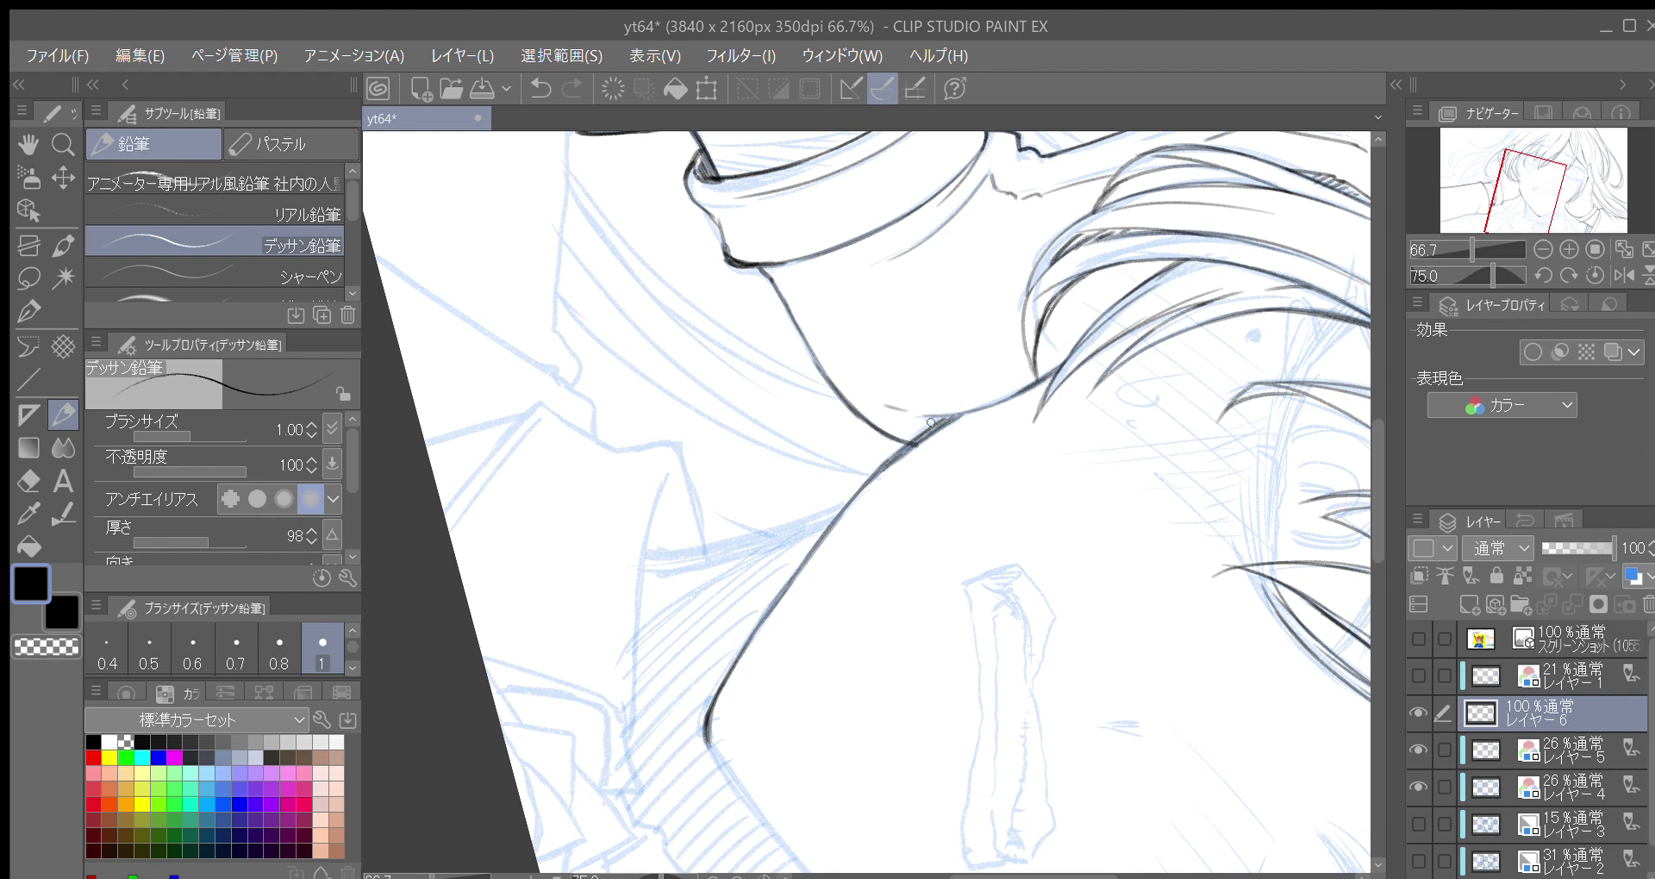
pyautogui.press('-')
pyautogui.press('-')
pyautogui.press('-')
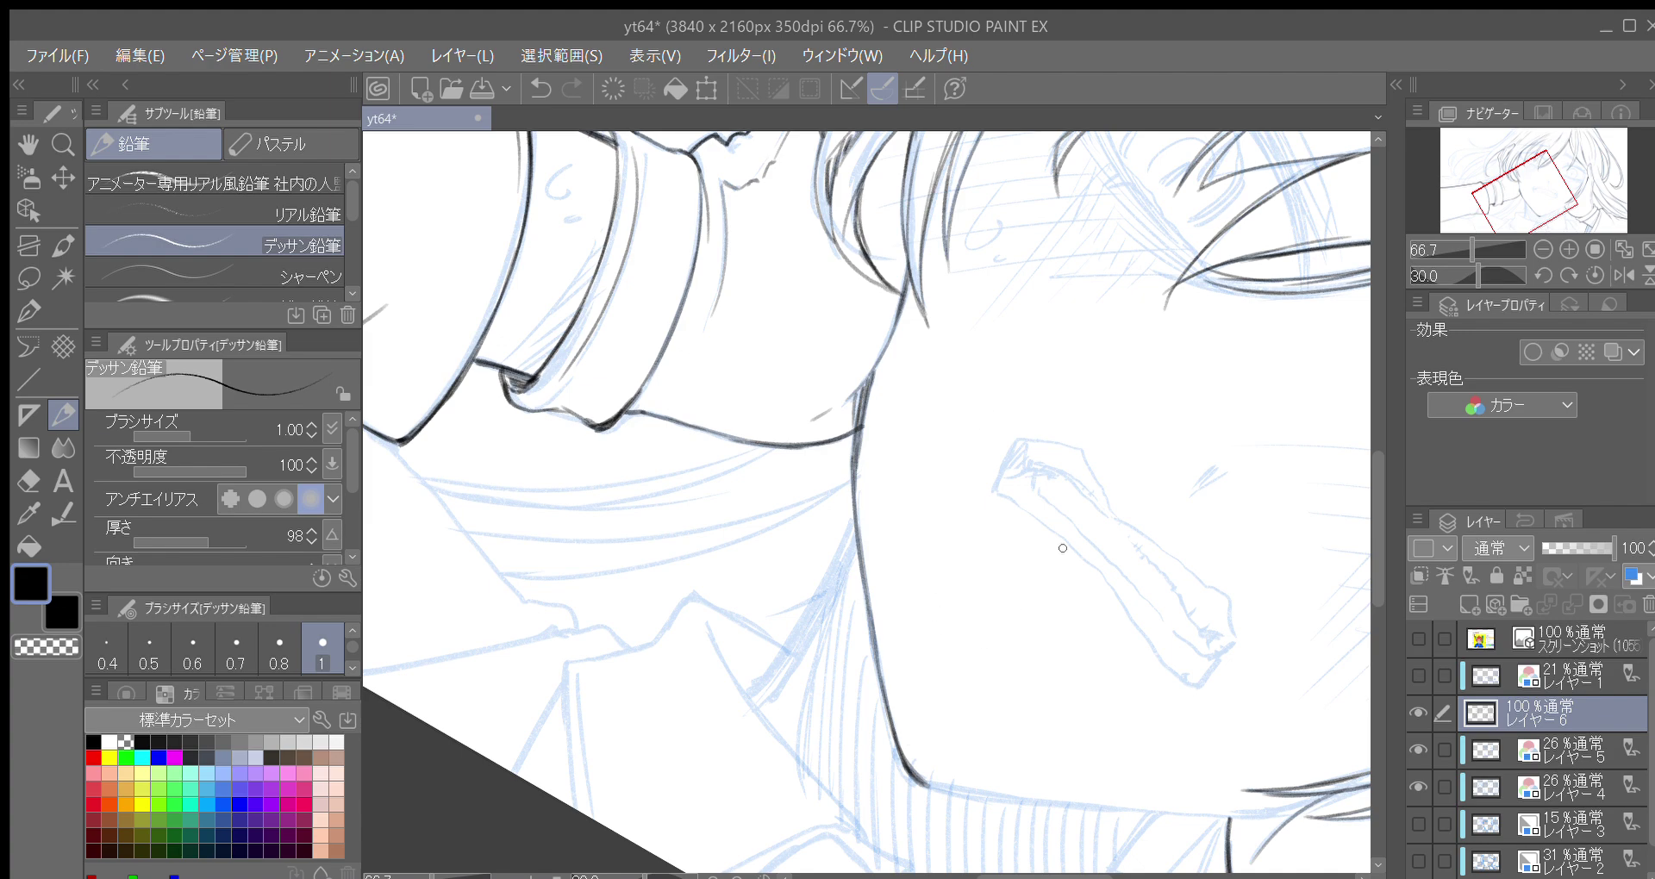
# Mirror the canvas view and draw the jawline from the chin up to the cheek on the picture's right side, redoing strokes
pyautogui.press('^')
pyautogui.press('-')
pyautogui.press('-')
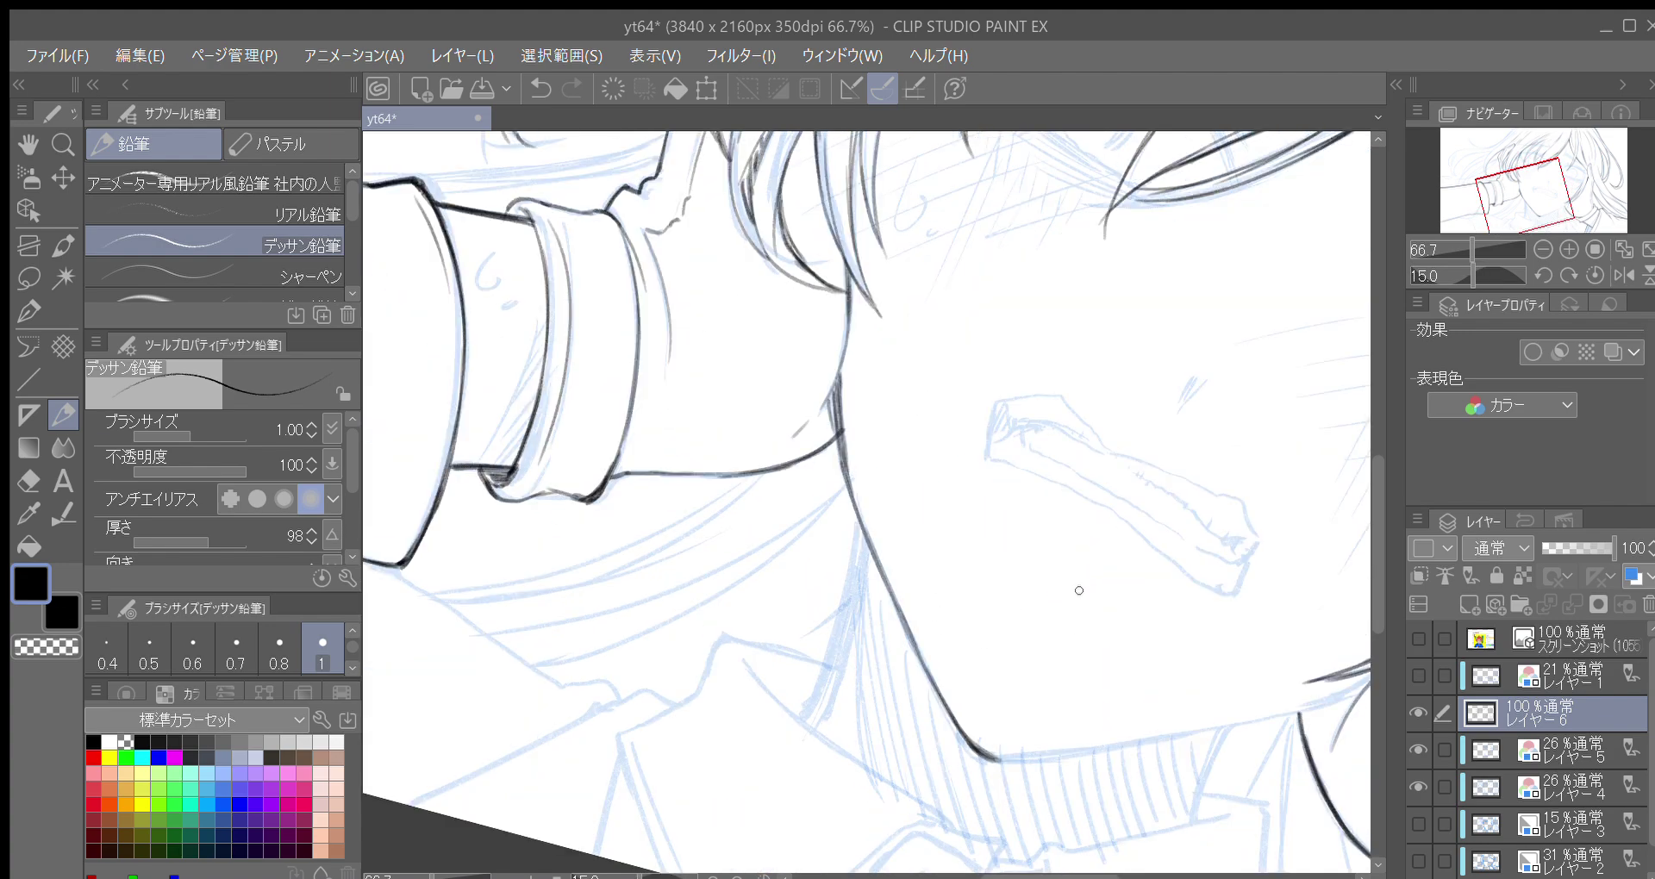
pyautogui.press('-')
pyautogui.moveTo(1198, 595); pyautogui.dragTo(1127, 665)
pyautogui.press('-')
pyautogui.click(1623, 273)
pyautogui.press('^')
pyautogui.press('^')
pyautogui.press('^')
pyautogui.press('^')
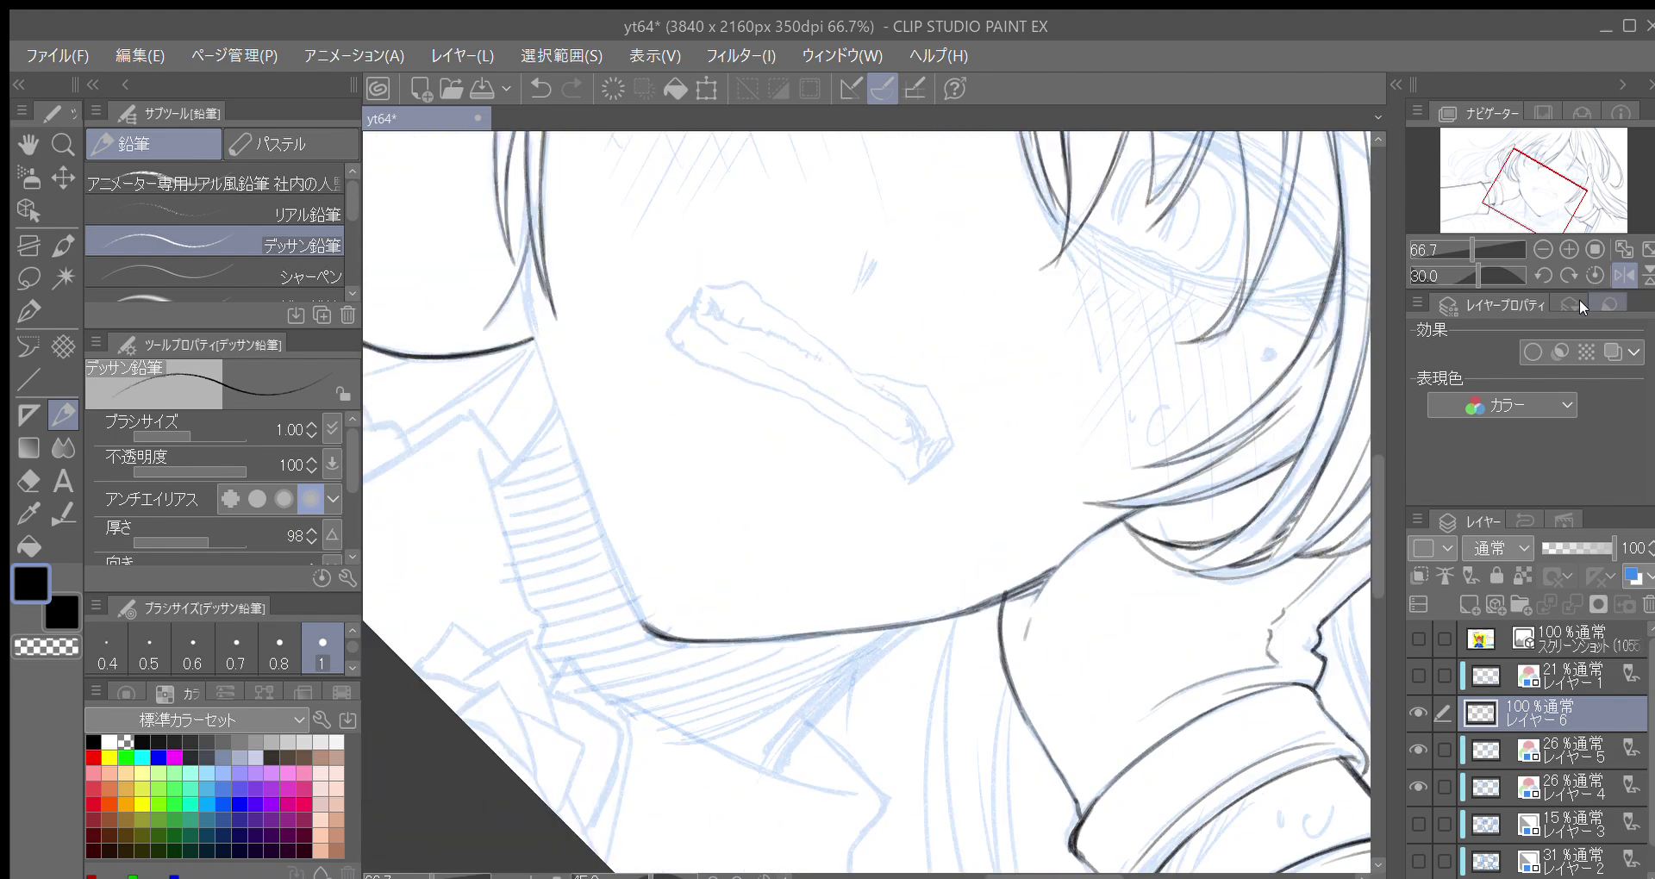
pyautogui.press('^')
pyautogui.moveTo(812, 514); pyautogui.dragTo(820, 738)
pyautogui.moveTo(638, 679); pyautogui.dragTo(675, 531)
pyautogui.moveTo(635, 658)
pyautogui.mouseDown()
pyautogui.moveTo(701, 485)
pyautogui.moveTo(660, 580)
pyautogui.moveTo(690, 514)
pyautogui.mouseUp()
pyautogui.moveTo(664, 572)
pyautogui.mouseDown()
pyautogui.moveTo(720, 449)
pyautogui.moveTo(685, 496)
pyautogui.mouseUp()
pyautogui.hotkey('ctrl', 'z')
pyautogui.moveTo(666, 591); pyautogui.dragTo(700, 512)
pyautogui.hotkey('ctrl', 'z')
pyautogui.moveTo(634, 659); pyautogui.dragTo(697, 521)
pyautogui.moveTo(658, 597); pyautogui.dragTo(715, 472)
pyautogui.moveTo(688, 533)
pyautogui.mouseDown()
pyautogui.moveTo(783, 374)
pyautogui.moveTo(786, 374)
pyautogui.mouseUp()
pyautogui.moveTo(763, 396); pyautogui.dragTo(808, 358)
# Draw the short neck line below the jaw on the picture's right side and turn the mirrored view off
pyautogui.press('-')
pyautogui.press('-')
pyautogui.press('-')
pyautogui.press('-')
pyautogui.press('-')
pyautogui.press('-')
pyautogui.moveTo(946, 653)
pyautogui.mouseDown()
pyautogui.moveTo(801, 544)
pyautogui.moveTo(811, 641)
pyautogui.moveTo(808, 552)
pyautogui.moveTo(811, 633)
pyautogui.moveTo(792, 539)
pyautogui.moveTo(812, 642)
pyautogui.mouseUp()
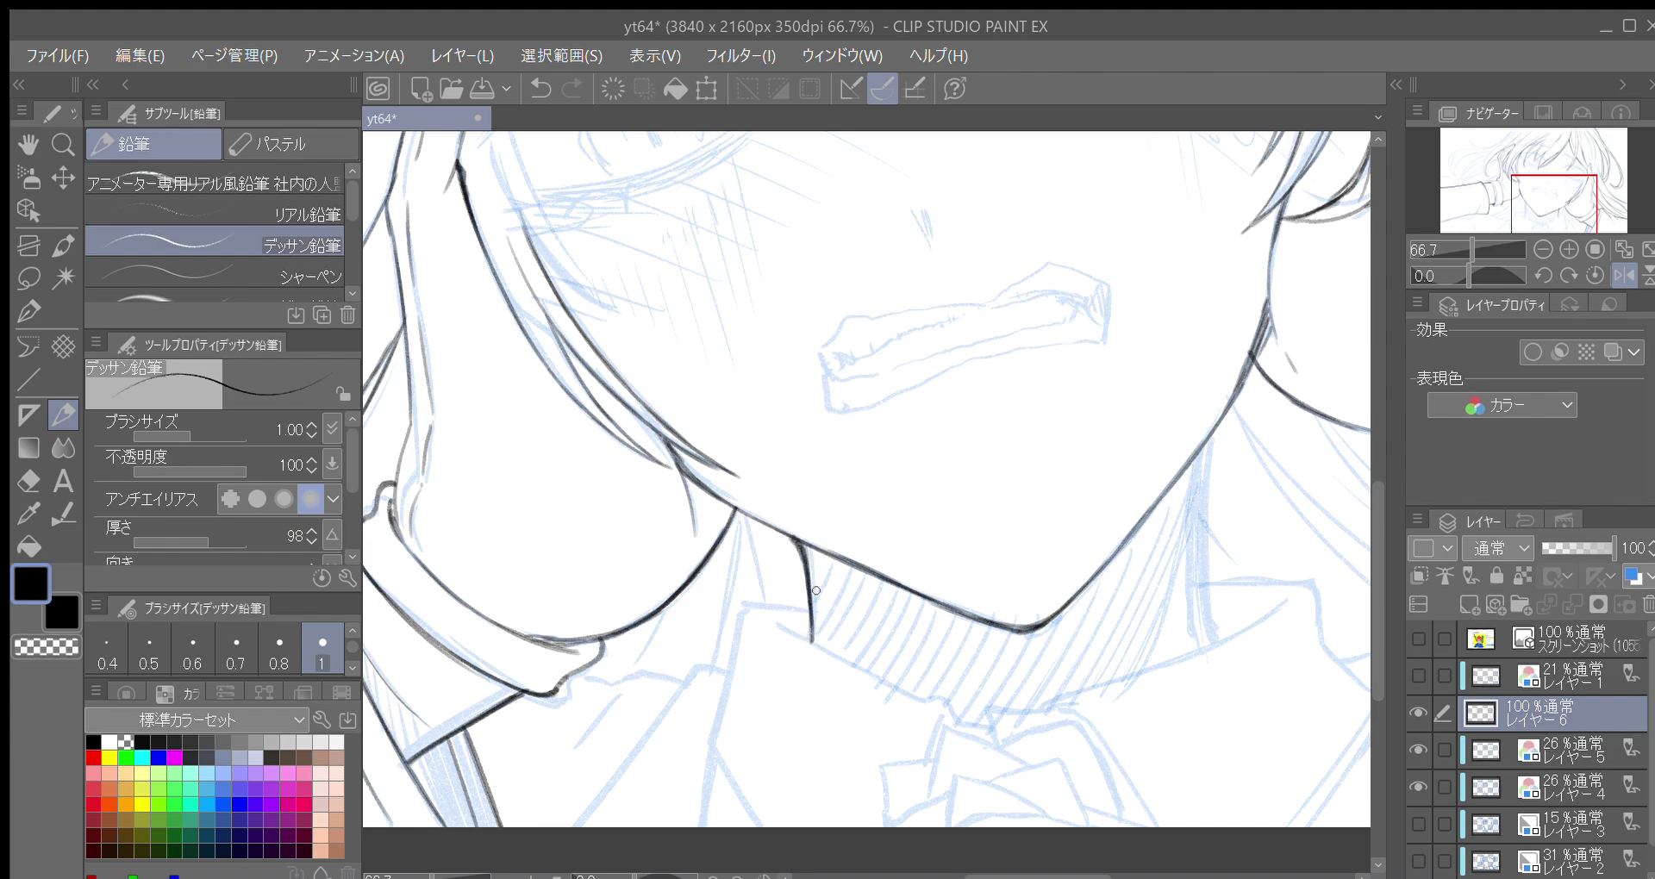
pyautogui.click(1625, 275)
# Draw the neck line from the jaw down to the collar on the picture's left side, redoing the first stroke
pyautogui.press('-')
pyautogui.press('-')
pyautogui.press('-')
pyautogui.press('-')
pyautogui.press('-')
pyautogui.press('-')
pyautogui.press('-')
pyautogui.press('-')
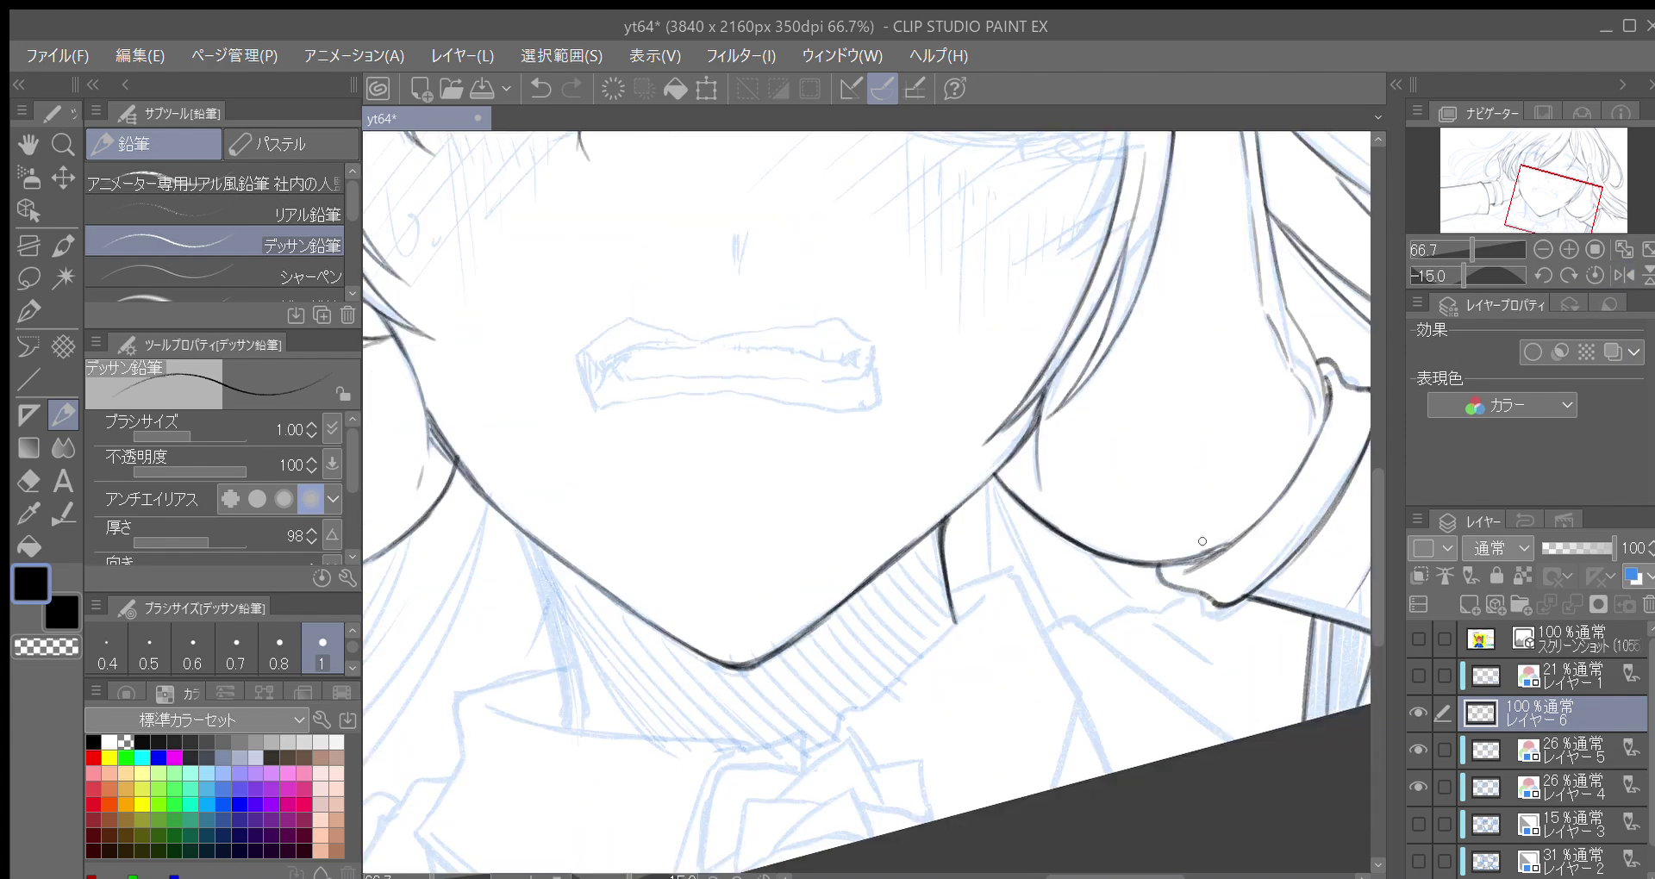
pyautogui.press('-')
pyautogui.press('-')
pyautogui.press('-')
pyautogui.press('-')
pyautogui.press('-')
pyautogui.press('-')
pyautogui.press('-')
pyautogui.press('-')
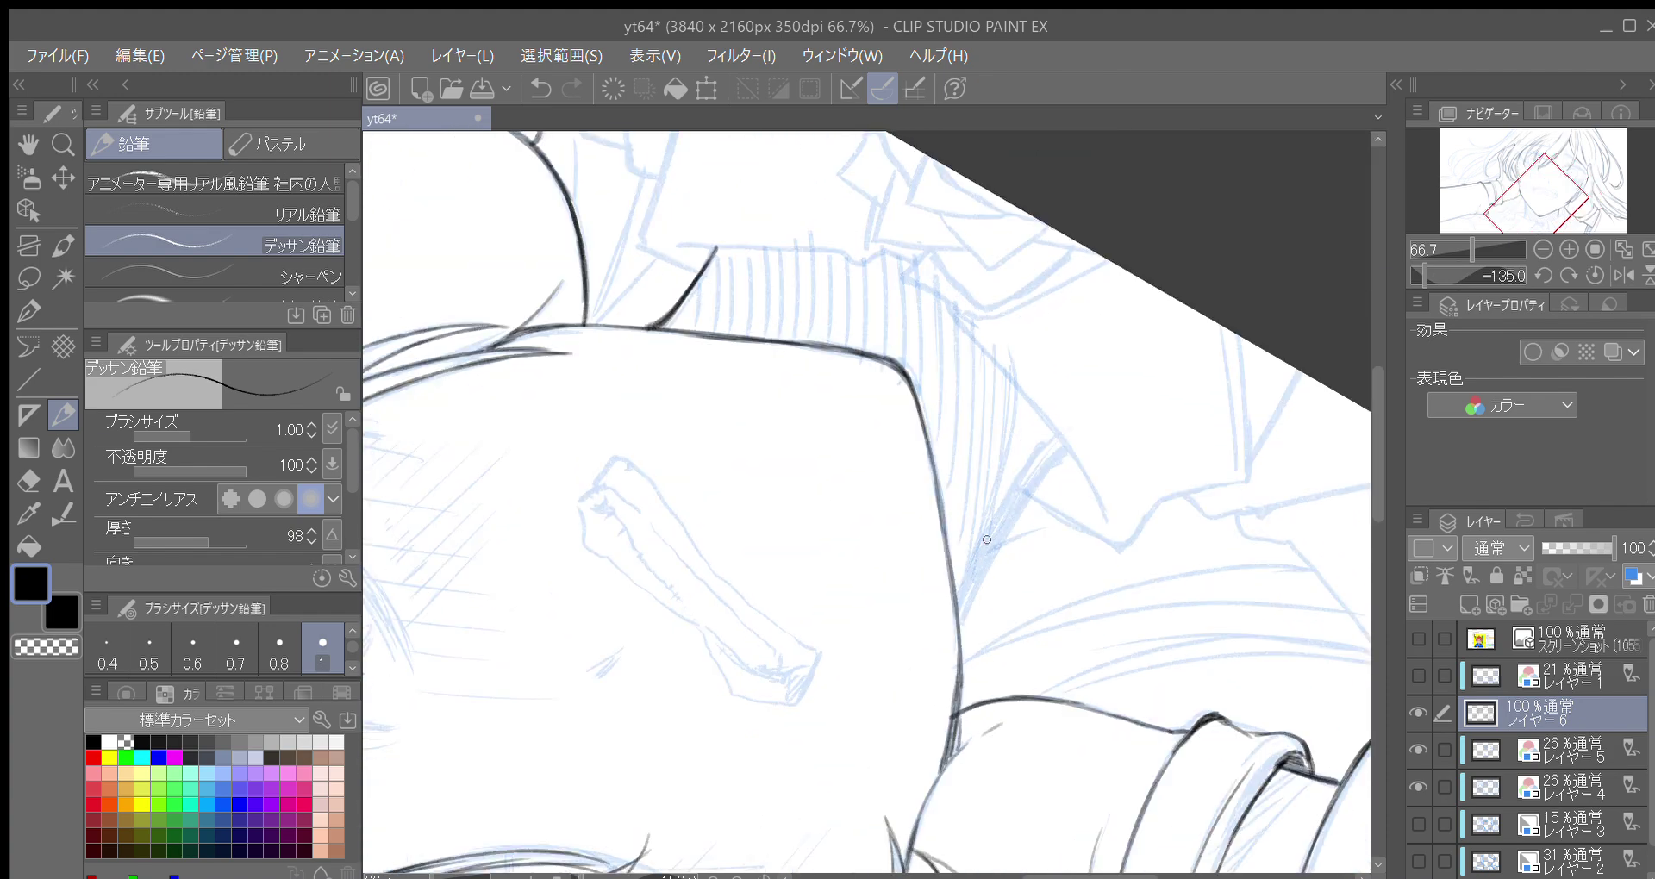
pyautogui.moveTo(901, 616); pyautogui.dragTo(921, 539)
pyautogui.hotkey('ctrl', 'z')
pyautogui.moveTo(898, 621); pyautogui.dragTo(953, 474)
pyautogui.moveTo(899, 591); pyautogui.dragTo(1006, 416)
# Draw the collar's curved neckline across the base of the neck toward the ribbon, redoing the first stroke
pyautogui.press('^')
pyautogui.press('^')
pyautogui.press('^')
pyautogui.press('^')
pyautogui.press('^')
pyautogui.press('^')
pyautogui.press('^')
pyautogui.press('^')
pyautogui.press('^')
pyautogui.press('^')
pyautogui.press('^')
pyautogui.press('^')
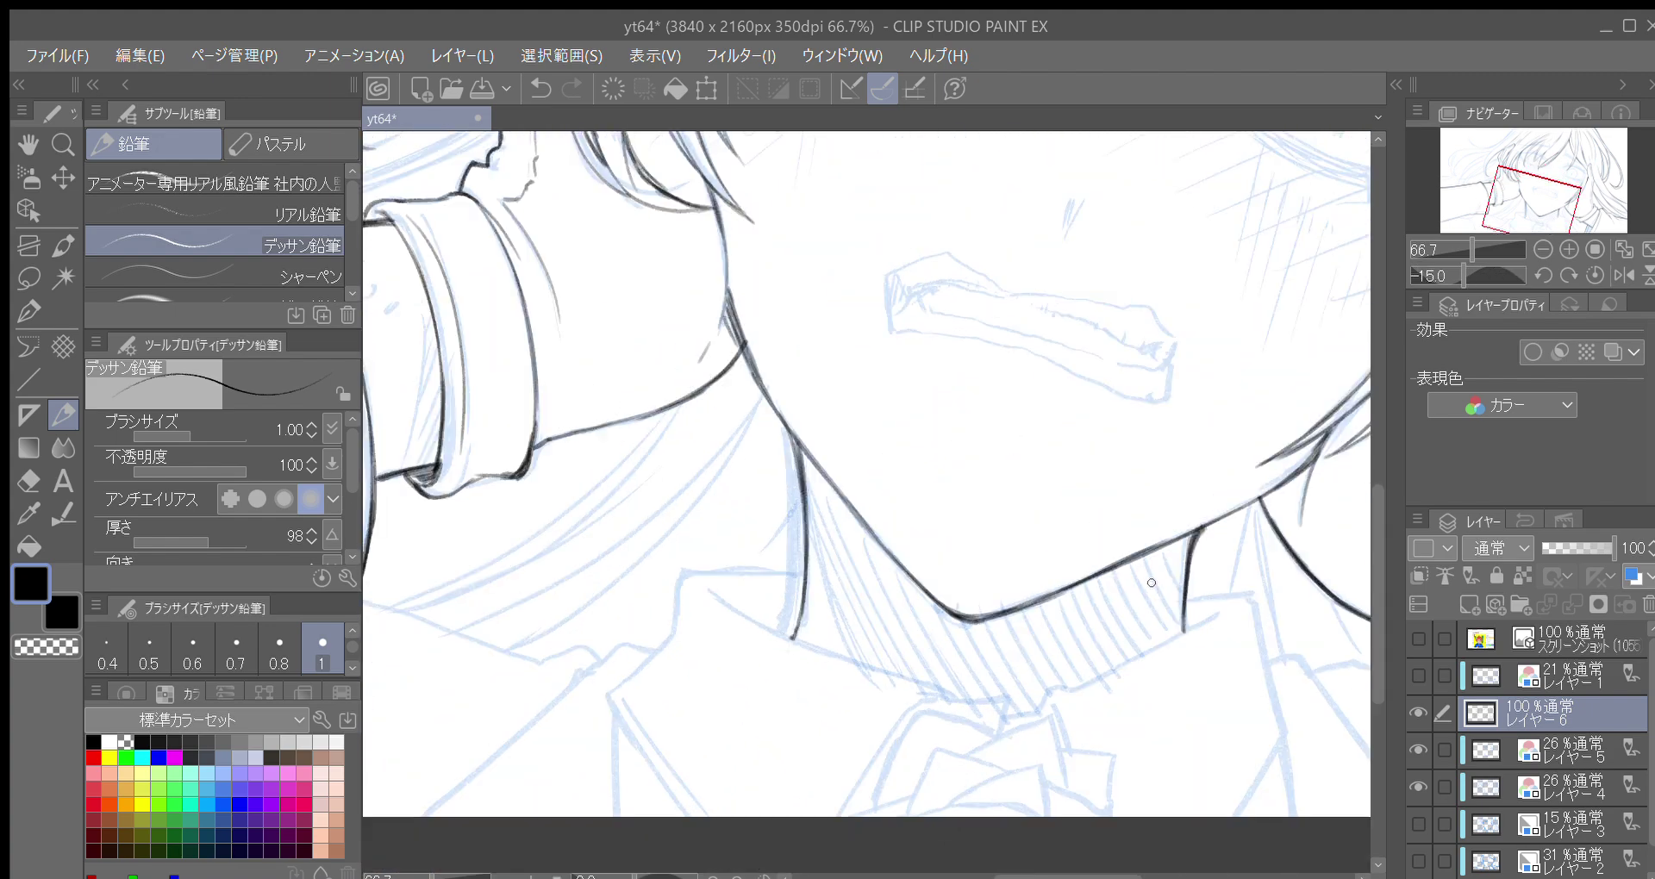
pyautogui.press('^')
pyautogui.press('^')
pyautogui.press('^')
pyautogui.press('^')
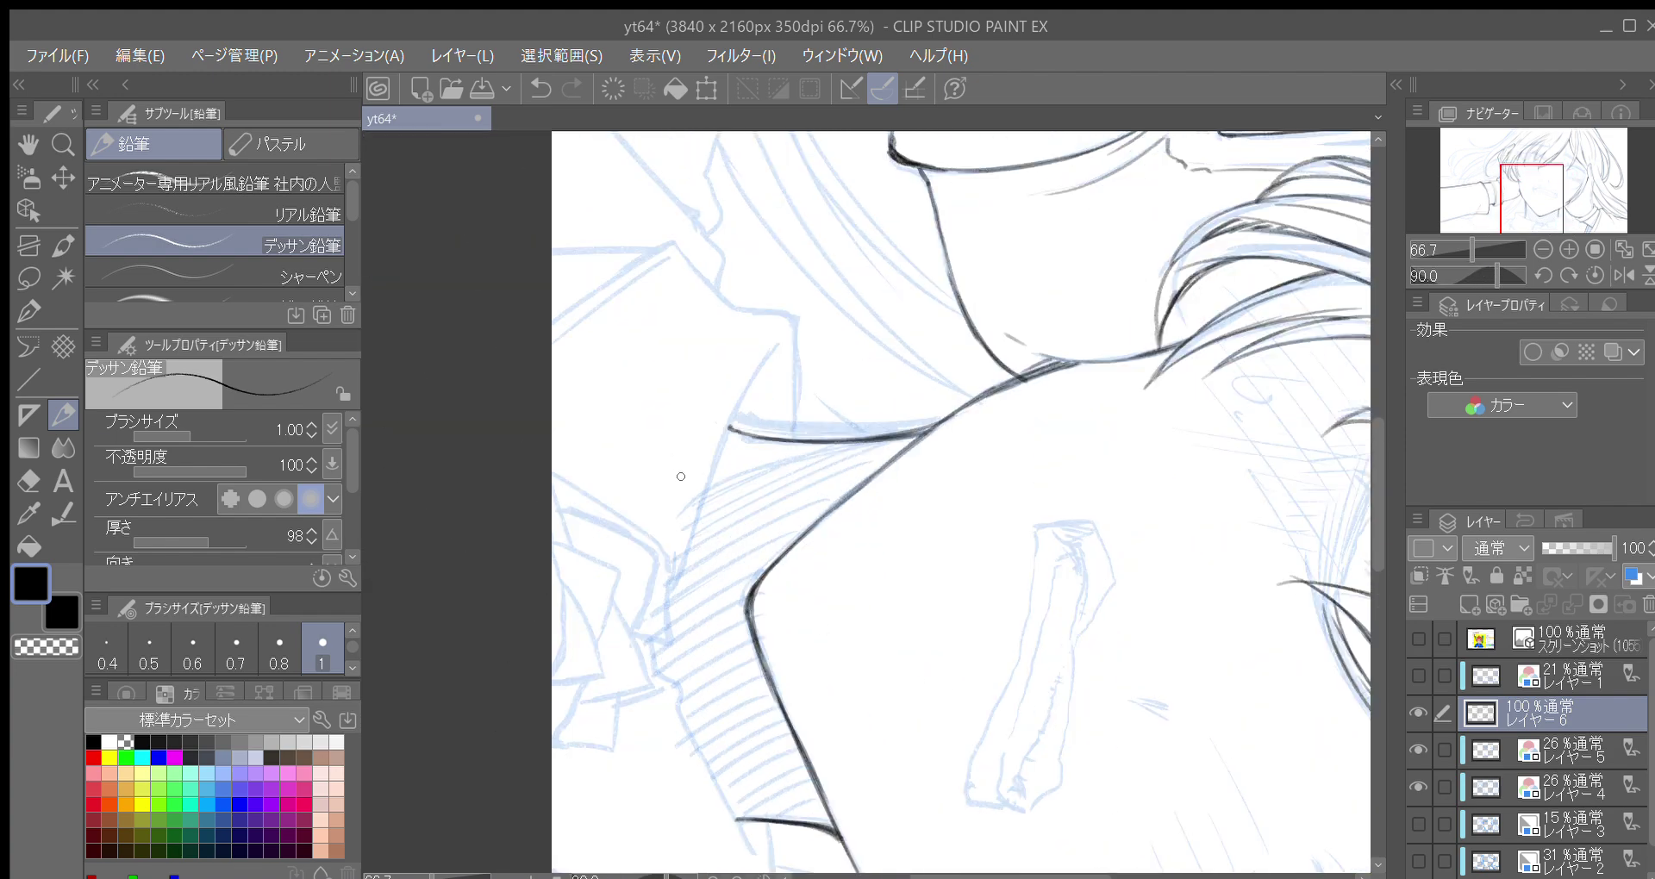
pyautogui.moveTo(683, 520)
pyautogui.mouseDown()
pyautogui.moveTo(706, 546)
pyautogui.moveTo(671, 595)
pyautogui.moveTo(686, 570)
pyautogui.moveTo(674, 643)
pyautogui.mouseUp()
pyautogui.hotkey('ctrl', 'z')
pyautogui.moveTo(690, 563); pyautogui.dragTo(782, 345)
# Draw the collar's upper edge from the left neck line out to the collar's corner
pyautogui.press('-')
pyautogui.press('-')
pyautogui.press('-')
pyautogui.press('-')
pyautogui.press('-')
pyautogui.press('-')
pyautogui.press('-')
pyautogui.press('-')
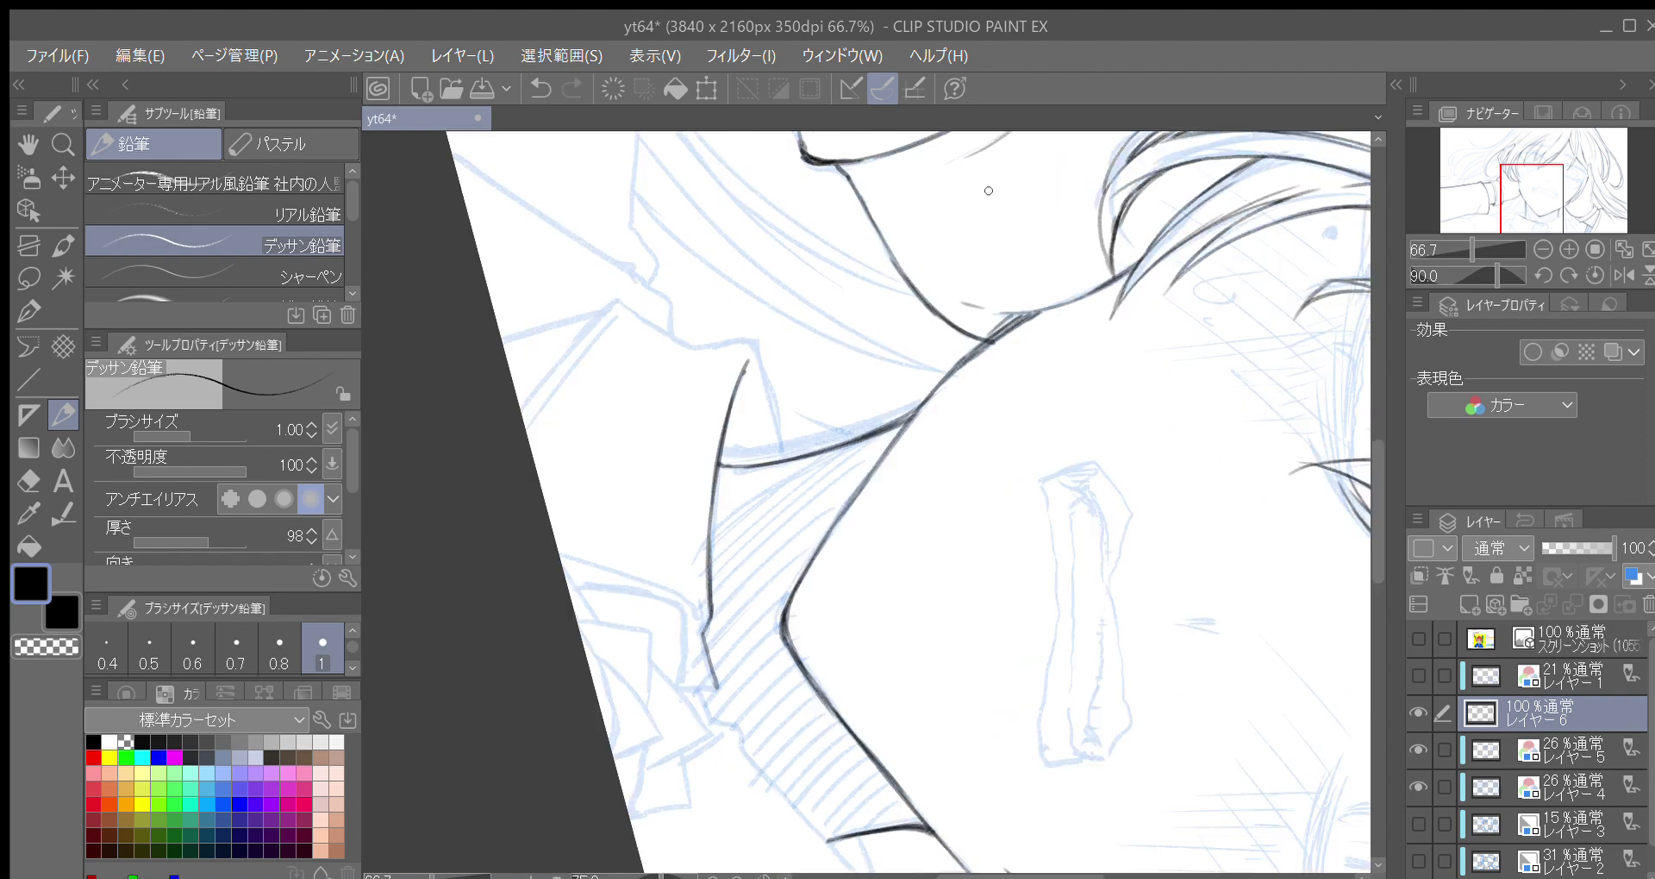
pyautogui.press('-')
pyautogui.press('-')
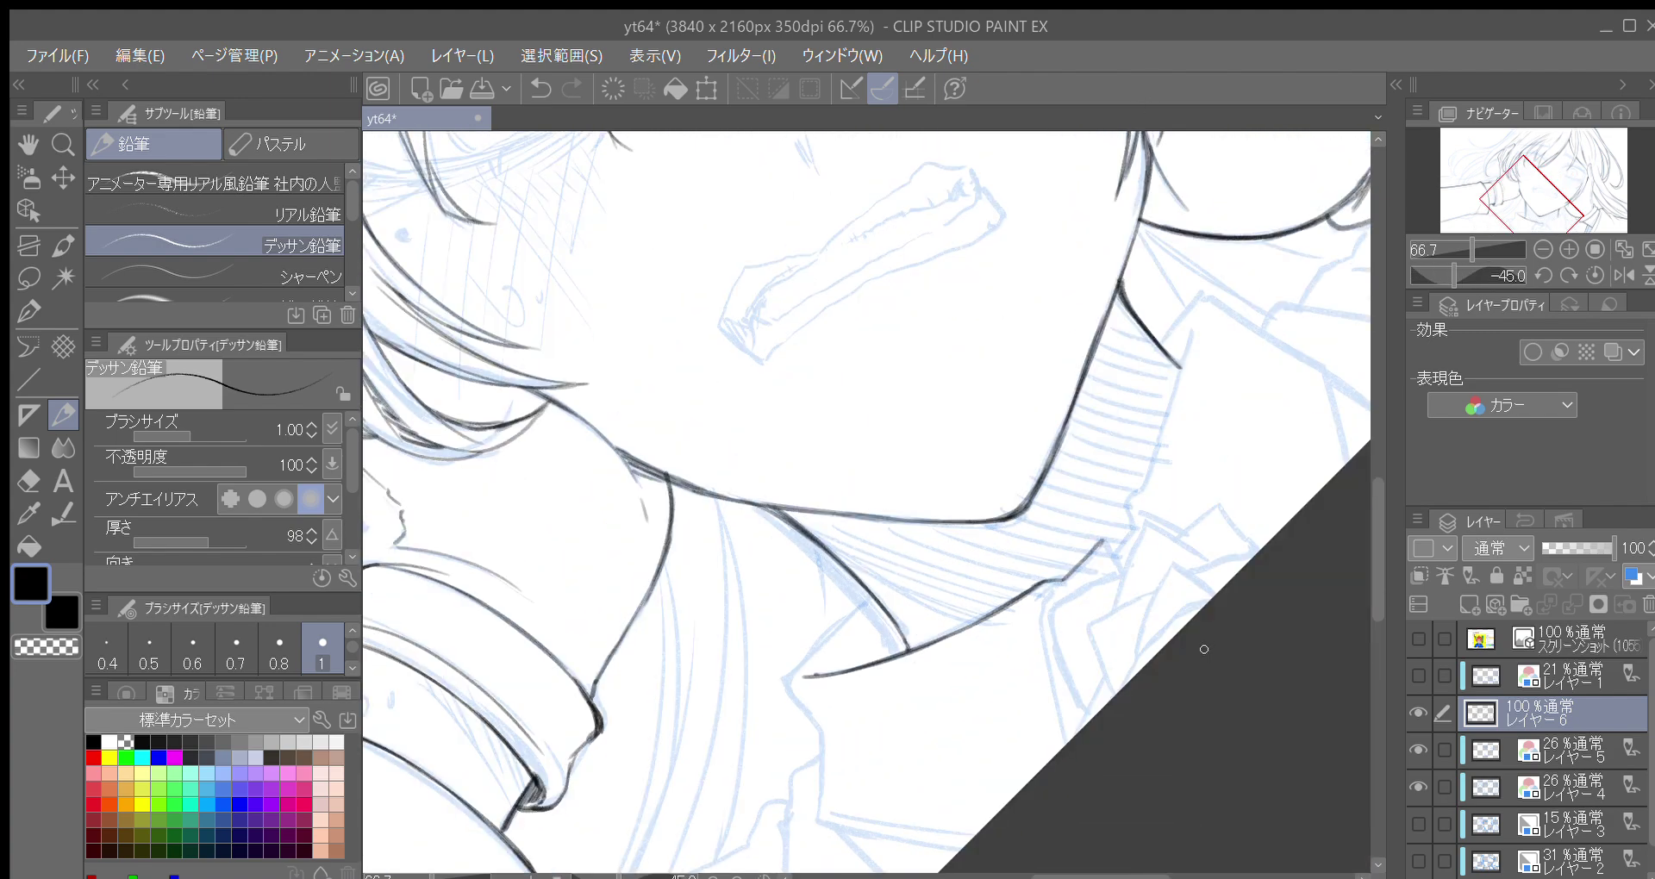
pyautogui.moveTo(1029, 688); pyautogui.dragTo(935, 588)
pyautogui.moveTo(762, 589)
pyautogui.mouseDown()
pyautogui.moveTo(813, 493)
pyautogui.moveTo(744, 600)
pyautogui.mouseUp()
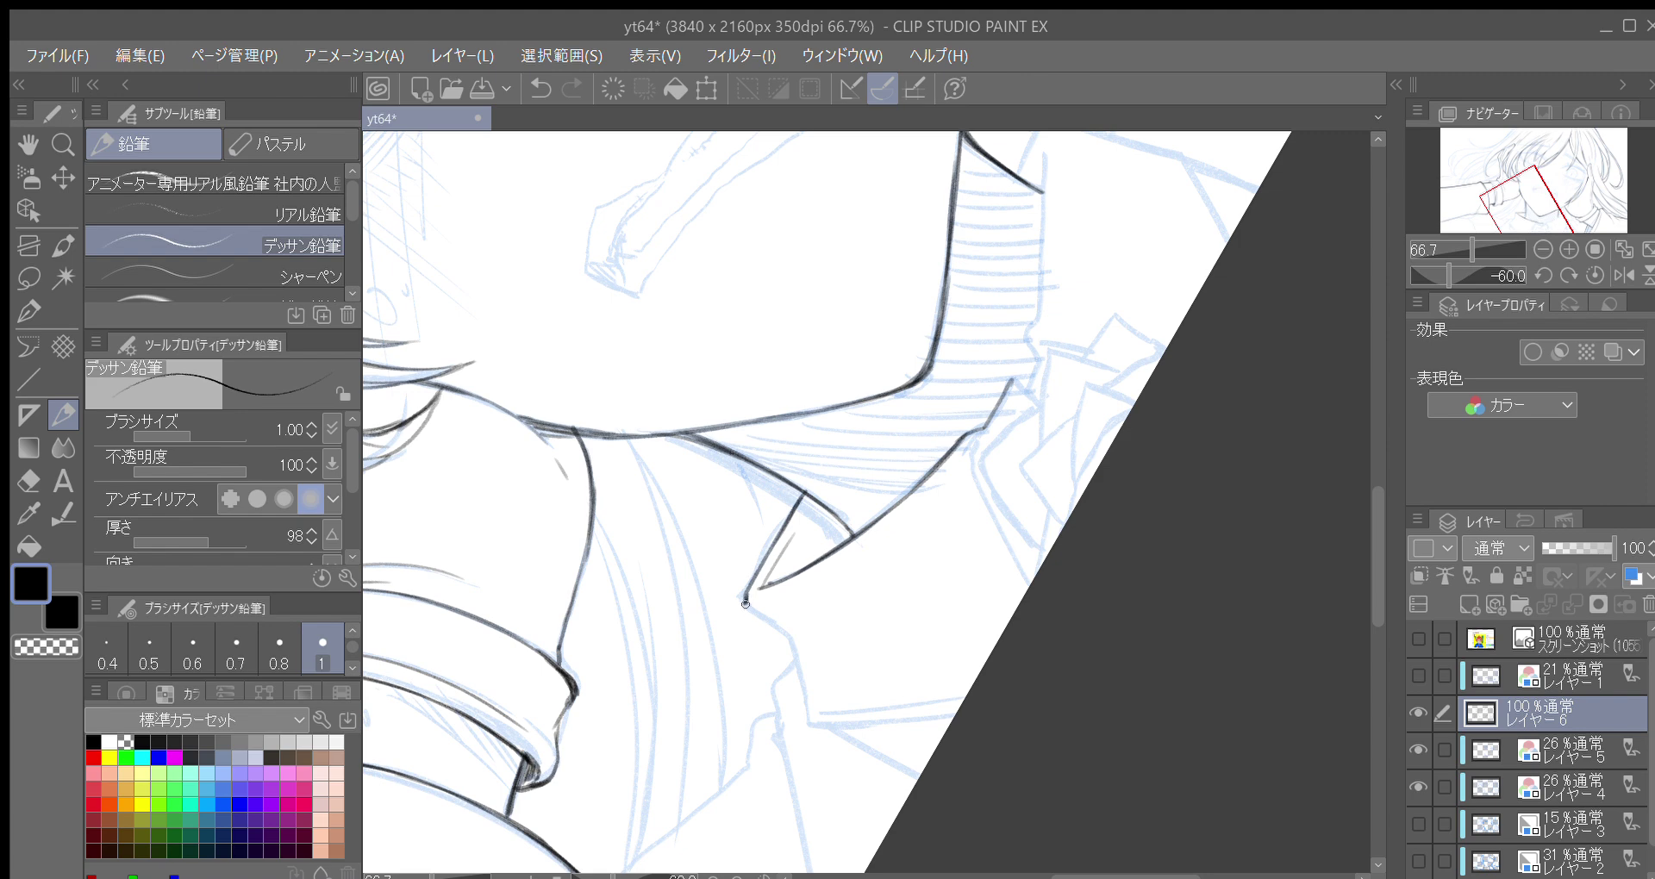
# Extend the collar outline from its outer corner down along the side edge toward the shirt fold
pyautogui.press('^')
pyautogui.press('^')
pyautogui.press('^')
pyautogui.moveTo(705, 489); pyautogui.dragTo(715, 537)
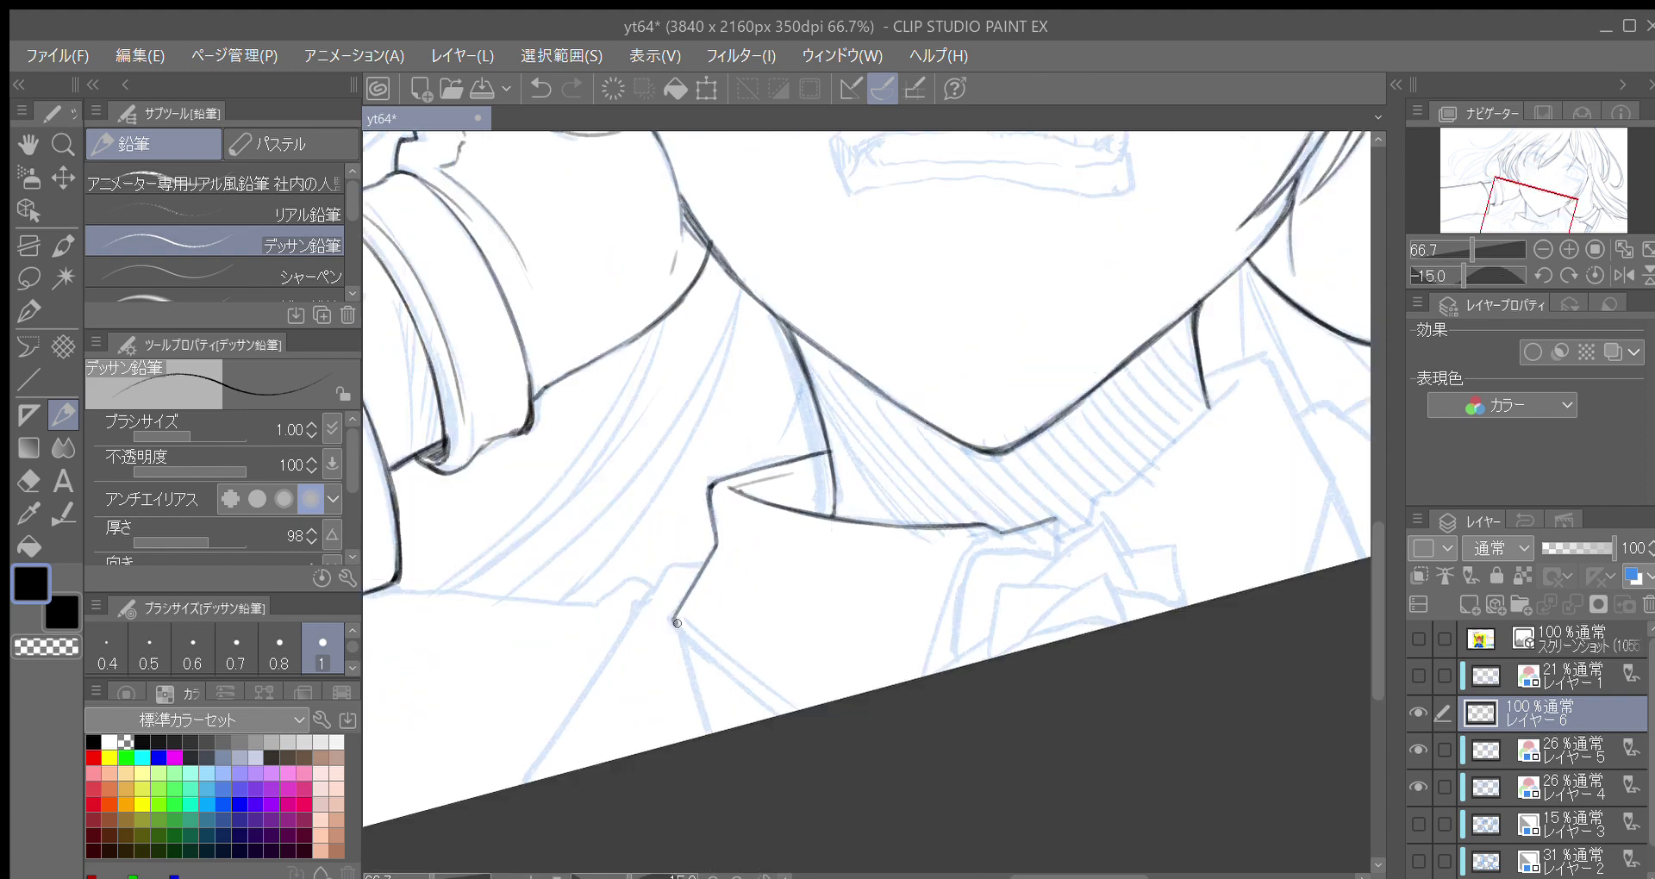
# Add an inner parallel line along the collar's lower outer edge and draw the collar's front edge beside the ribbon
pyautogui.press('^')
pyautogui.press('^')
pyautogui.press('^')
pyautogui.moveTo(646, 450)
pyautogui.mouseDown()
pyautogui.moveTo(654, 594)
pyautogui.moveTo(660, 462)
pyautogui.moveTo(670, 600)
pyautogui.mouseUp()
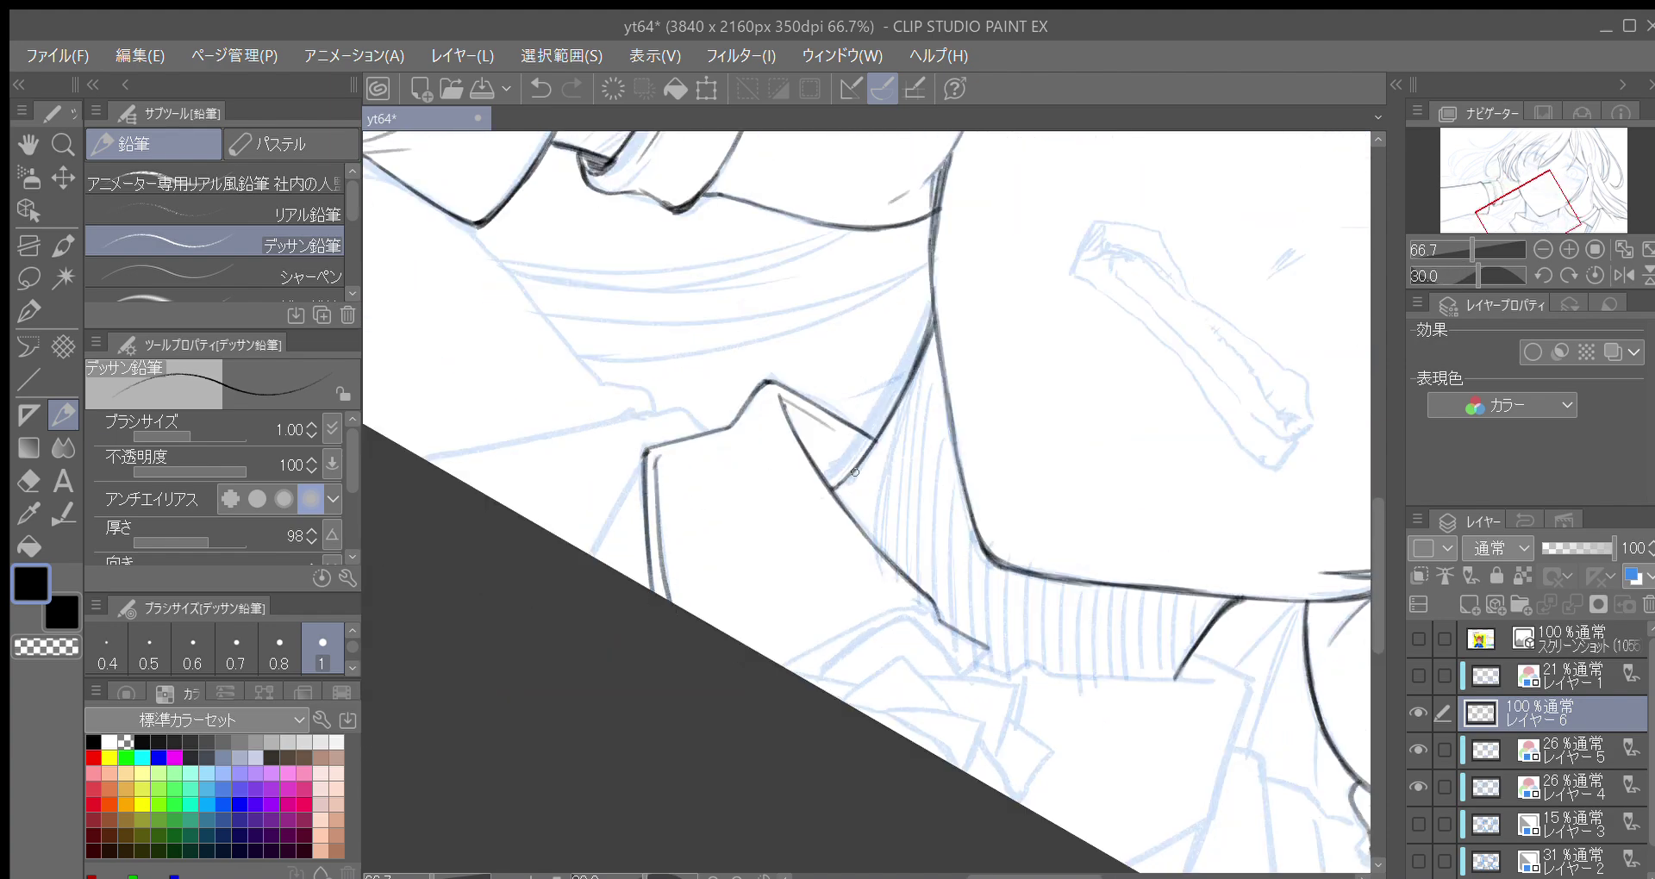
pyautogui.press('-')
pyautogui.press('-')
pyautogui.moveTo(776, 552); pyautogui.dragTo(864, 443)
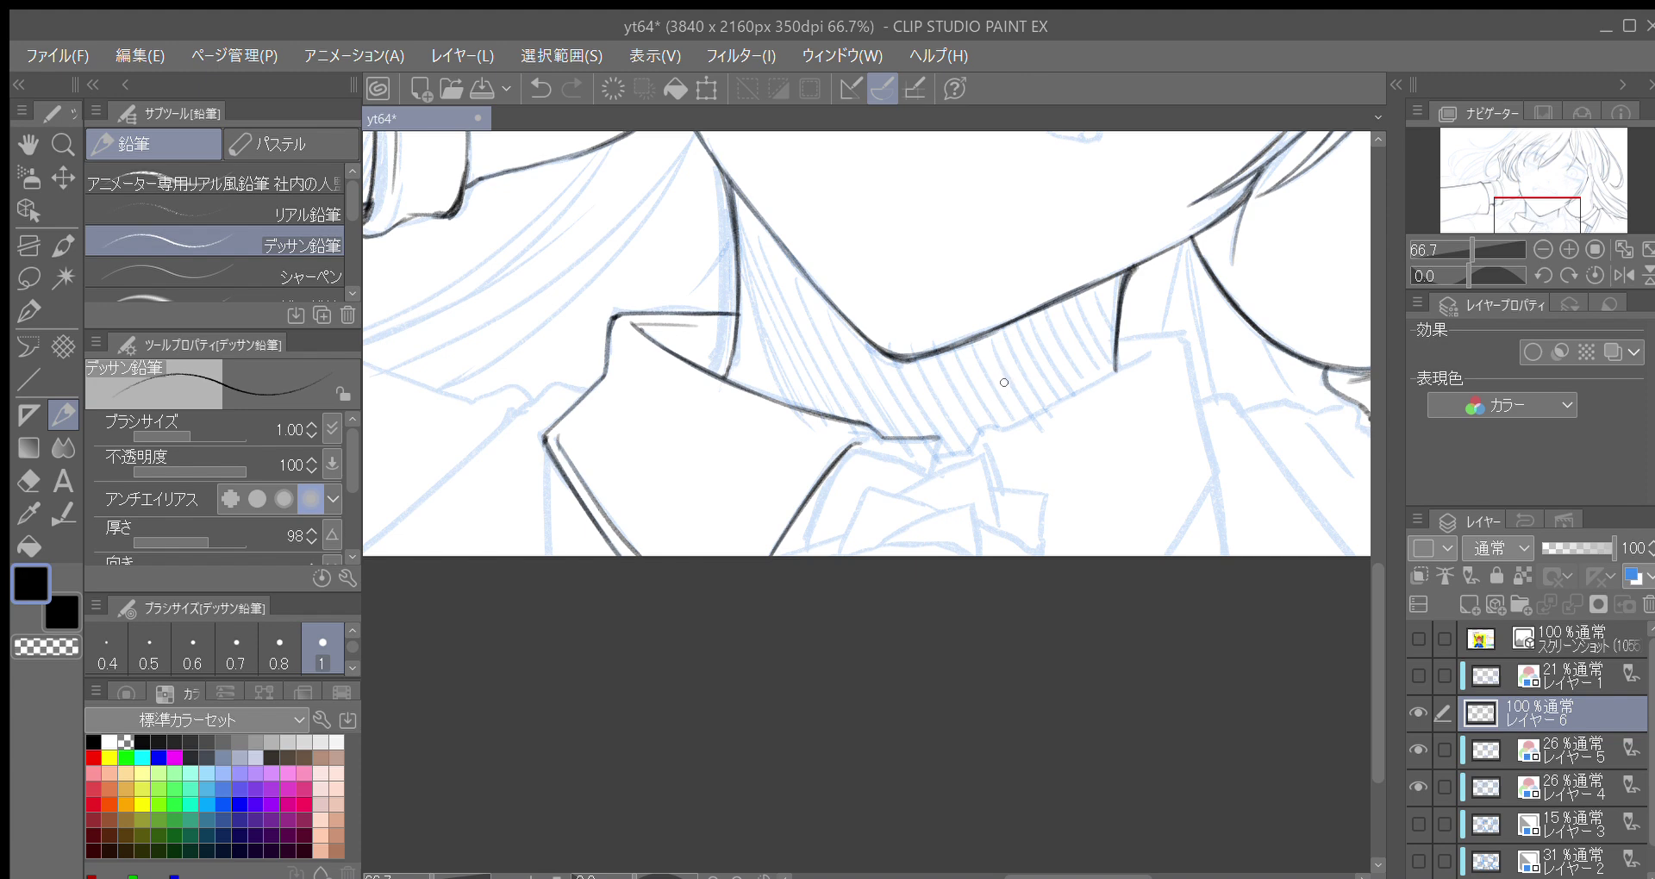
# Draw the collar's small inner tip above the ribbon and add a second line along the collar's front edge
pyautogui.press('-')
pyautogui.moveTo(920, 426); pyautogui.dragTo(921, 457)
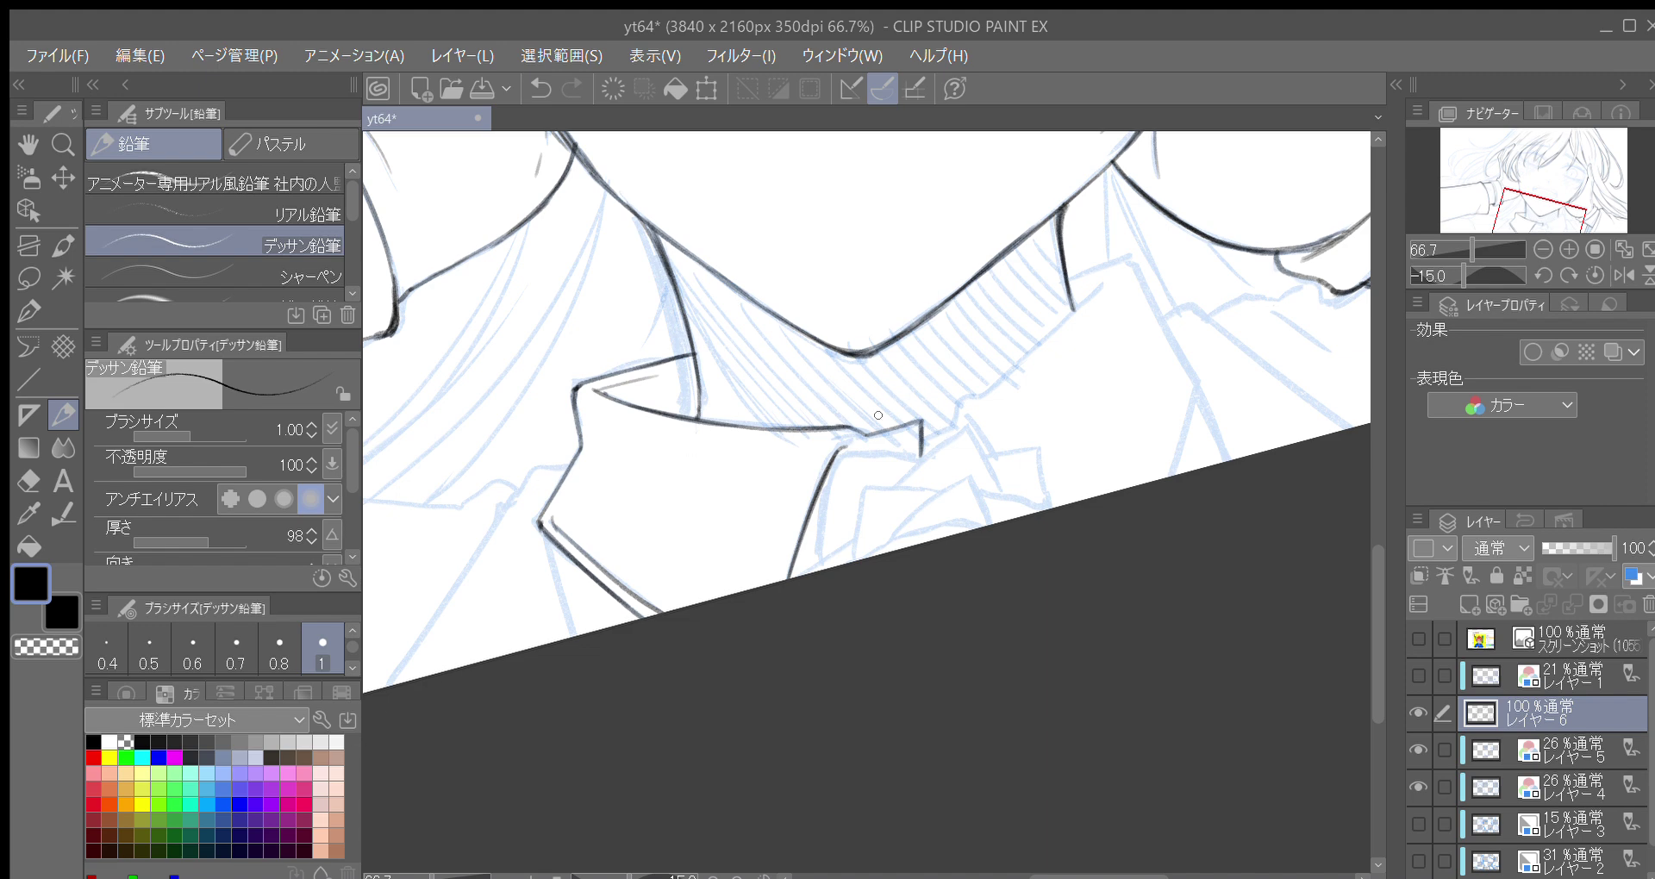
pyautogui.hotkey('ctrl', 'z')
pyautogui.moveTo(838, 452); pyautogui.dragTo(856, 443)
pyautogui.moveTo(839, 459); pyautogui.dragTo(820, 562)
# Draw the first upper petal of the ribbon rosette where it meets the collar opening
pyautogui.press('-')
pyautogui.press('-')
pyautogui.press('-')
pyautogui.press('-')
pyautogui.moveTo(815, 500)
pyautogui.mouseDown()
pyautogui.moveTo(855, 432)
pyautogui.moveTo(941, 408)
pyautogui.mouseUp()
pyautogui.press('^')
pyautogui.press('^')
pyautogui.press('^')
pyautogui.press('^')
pyautogui.press('-')
pyautogui.press('-')
pyautogui.press('-')
pyautogui.press('-')
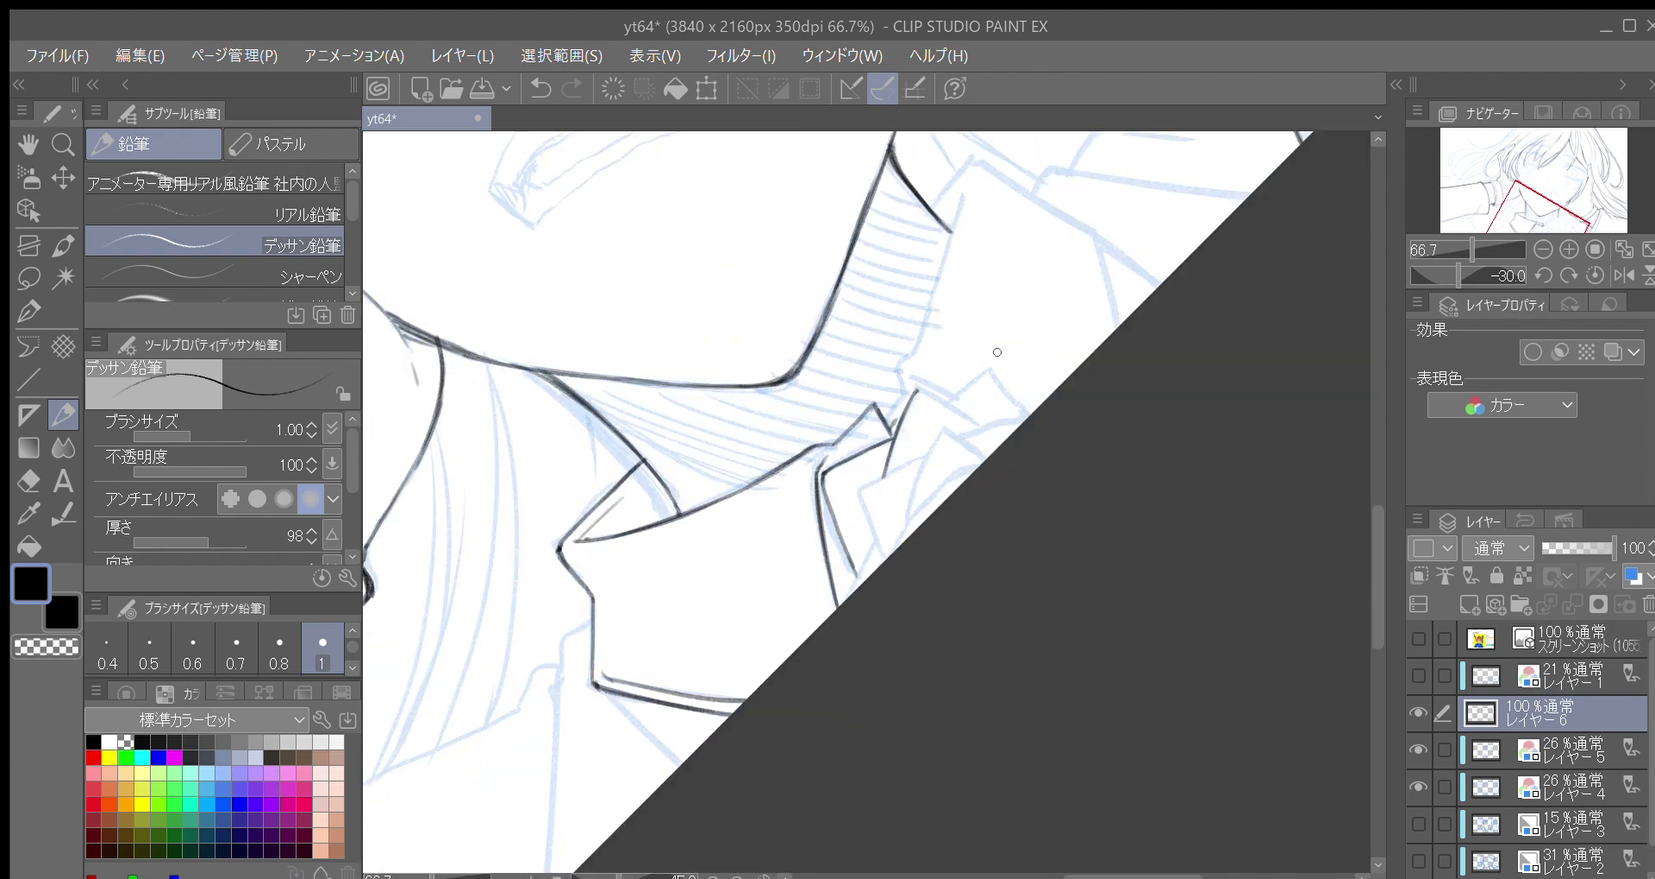
pyautogui.press('-')
pyautogui.press('-')
pyautogui.press('-')
pyautogui.press('-')
pyautogui.press('-')
pyautogui.press('-')
pyautogui.moveTo(756, 451); pyautogui.dragTo(795, 385)
# Draw the next overlapping petal edges of the ribbon rosette over the rough sketch
pyautogui.press('^')
pyautogui.press('^')
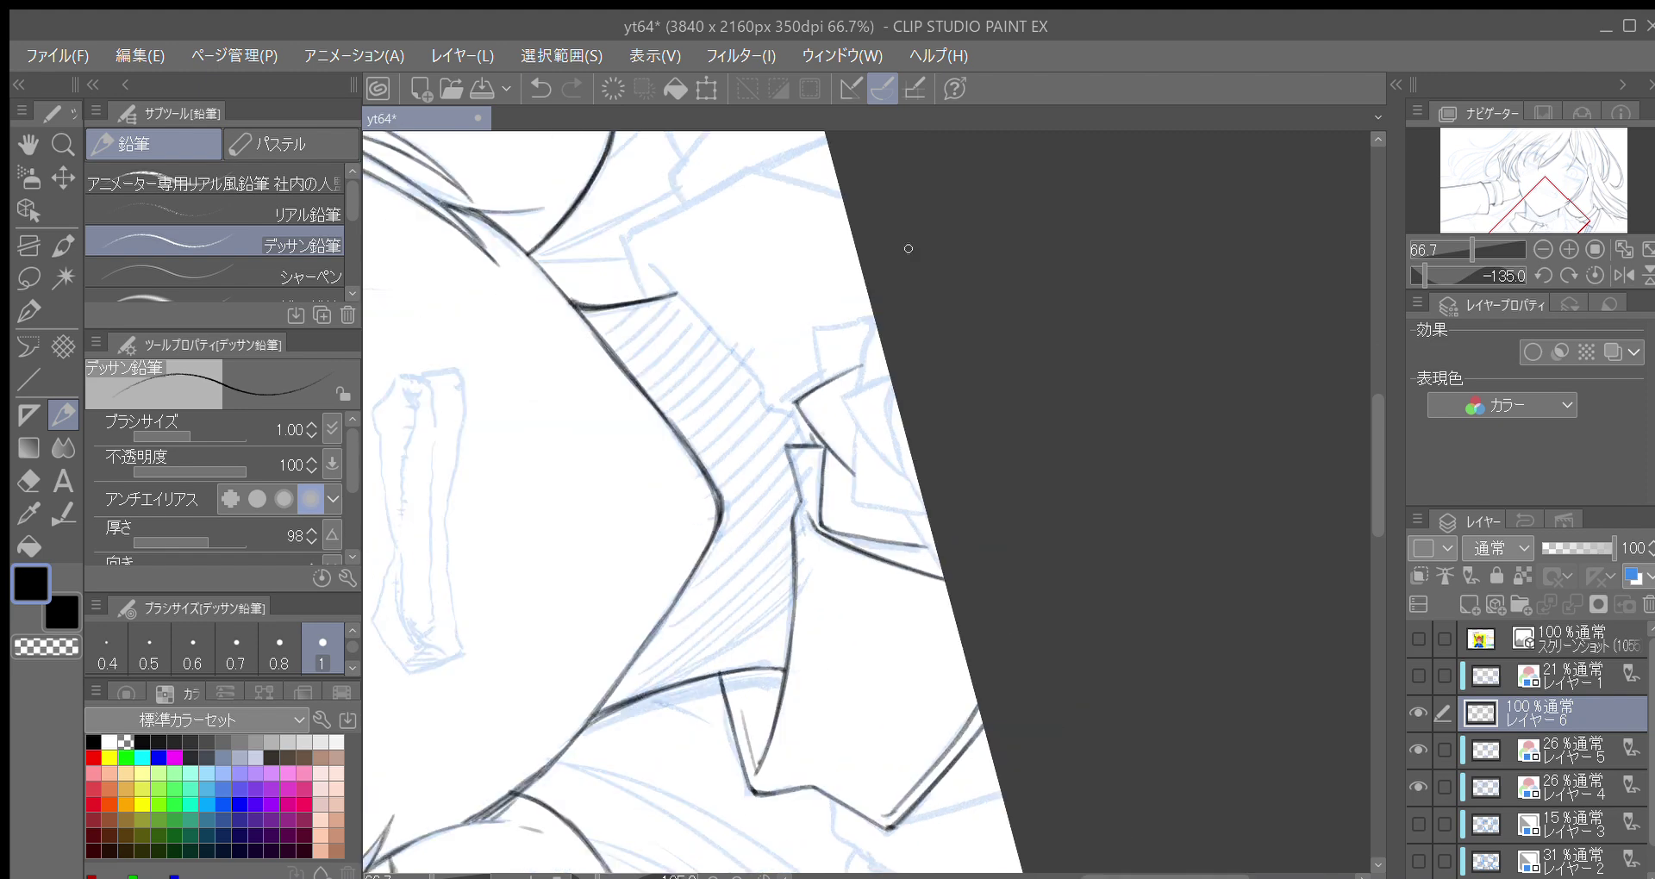
pyautogui.press('^')
pyautogui.press('^')
pyautogui.press('^')
pyautogui.press('^')
pyautogui.press('^')
pyautogui.moveTo(920, 386); pyautogui.dragTo(955, 339)
pyautogui.press('^')
pyautogui.press('^')
pyautogui.press('^')
pyautogui.press('^')
pyautogui.moveTo(1056, 510); pyautogui.dragTo(1053, 554)
pyautogui.moveTo(843, 554); pyautogui.dragTo(865, 492)
# Draw the rosette's inner petal folds down toward the canvas's lower edge
pyautogui.press('-')
pyautogui.press('-')
pyautogui.press('-')
pyautogui.press('-')
pyautogui.press('-')
pyautogui.press('-')
pyautogui.press('-')
pyautogui.press('-')
pyautogui.press('-')
pyautogui.moveTo(859, 501); pyautogui.dragTo(898, 437)
pyautogui.press('^')
pyautogui.press('^')
pyautogui.moveTo(877, 541); pyautogui.dragTo(850, 595)
pyautogui.moveTo(910, 519); pyautogui.dragTo(949, 429)
# Complete the rosette with its outer side petal and the curved petal edges at its center
pyautogui.press('^')
pyautogui.press('^')
pyautogui.moveTo(991, 522); pyautogui.dragTo(979, 479)
pyautogui.press('^')
pyautogui.press('-')
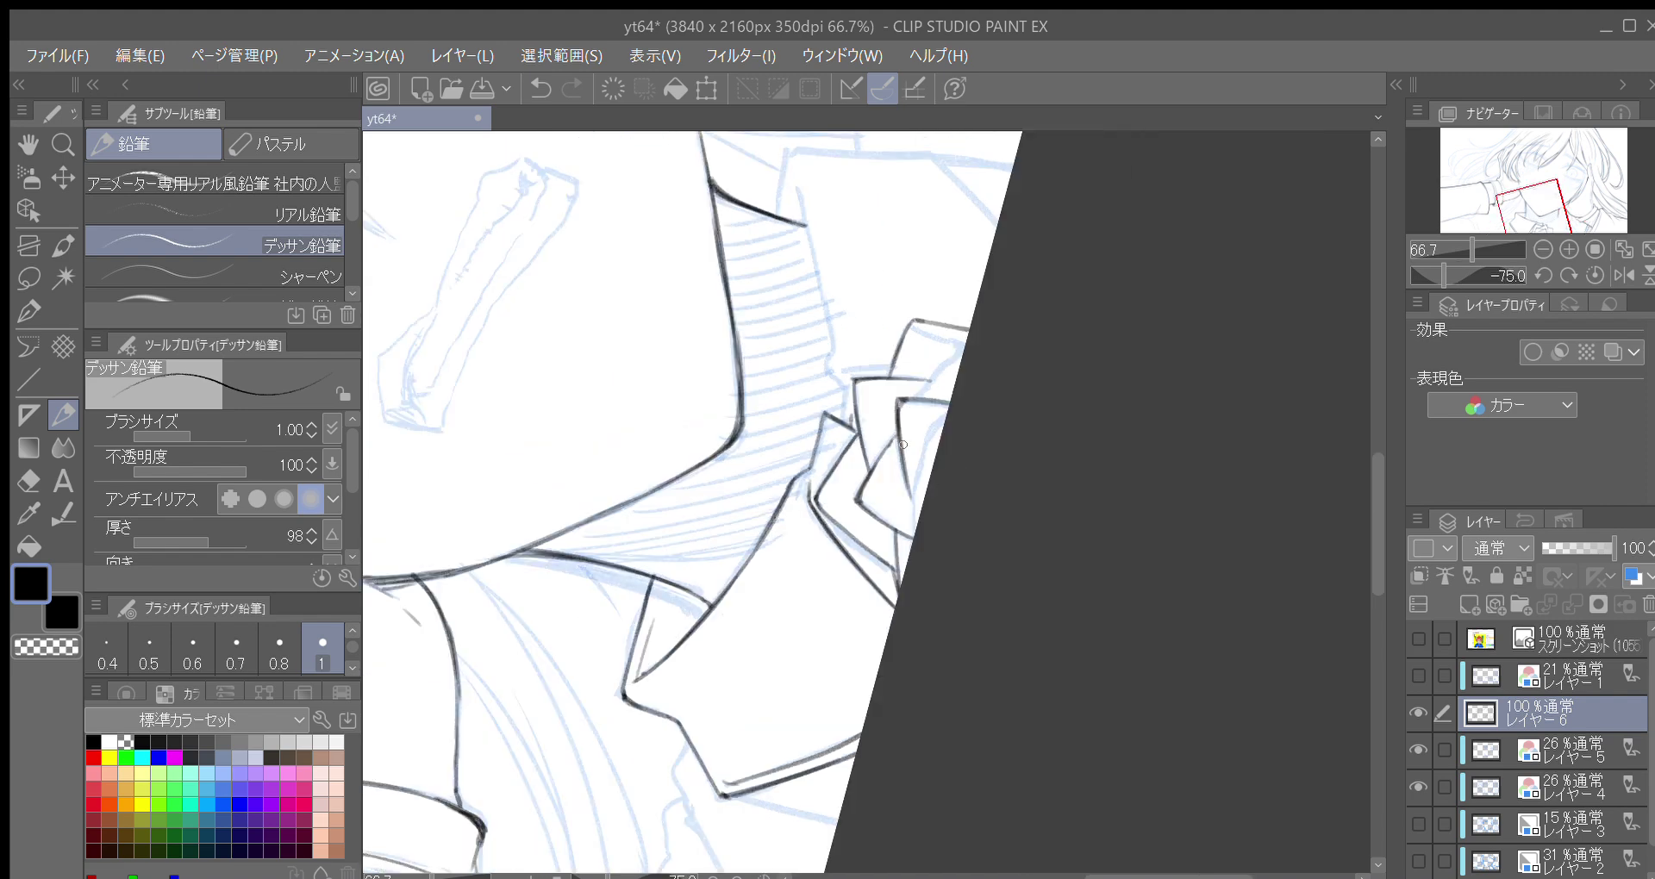
pyautogui.moveTo(918, 530); pyautogui.dragTo(951, 413)
pyautogui.moveTo(917, 471); pyautogui.dragTo(966, 348)
pyautogui.press('^')
pyautogui.press('^')
pyautogui.press('^')
pyautogui.press('^')
pyautogui.press('^')
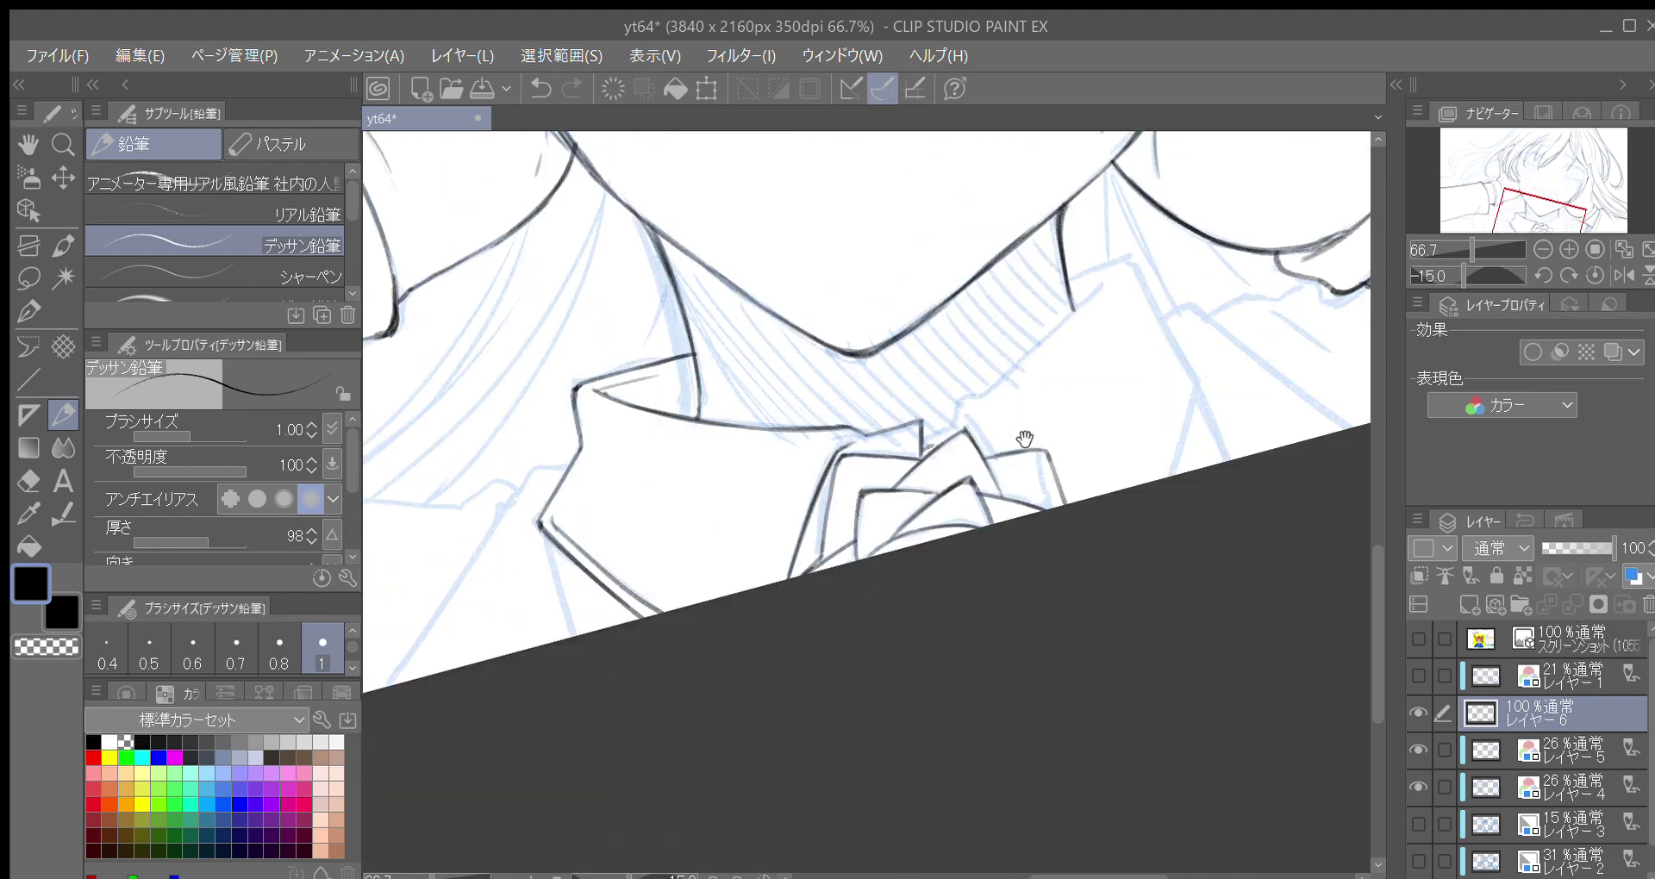
# Draw the collar's neckline on the picture's right side from the rosette up past the neck, redoing the first strokes after a mirrored check
pyautogui.moveTo(949, 437)
pyautogui.mouseDown()
pyautogui.moveTo(986, 399)
pyautogui.moveTo(968, 420)
pyautogui.moveTo(998, 459)
pyautogui.mouseUp()
pyautogui.moveTo(976, 397)
pyautogui.mouseDown()
pyautogui.moveTo(952, 456)
pyautogui.moveTo(1082, 346)
pyautogui.mouseUp()
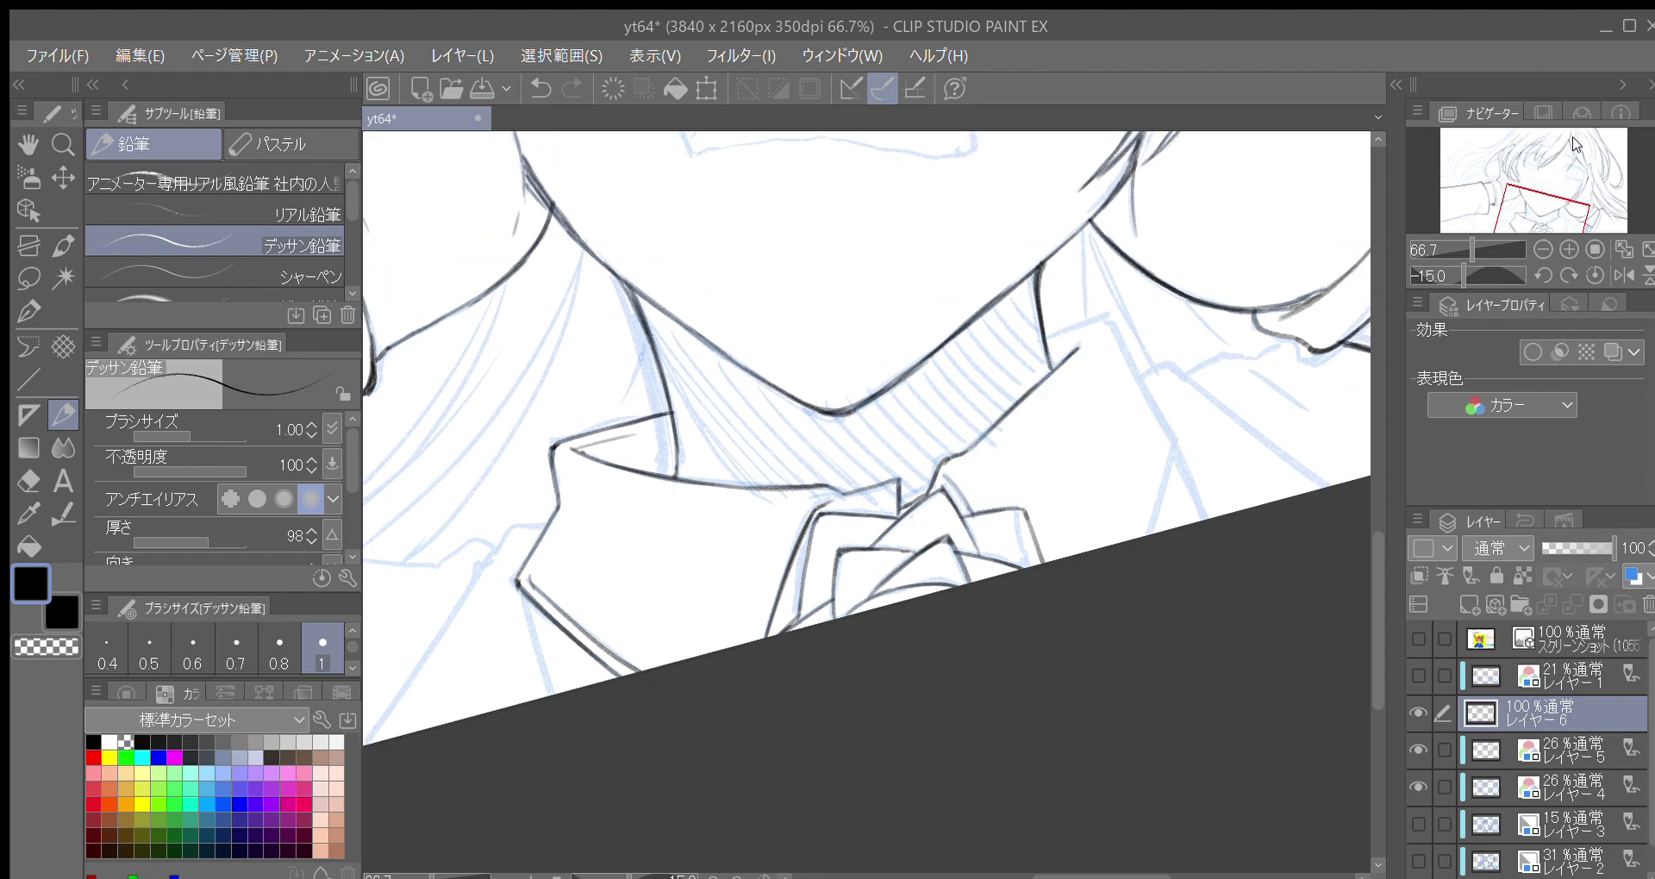
pyautogui.click(1624, 275)
pyautogui.click(1595, 251)
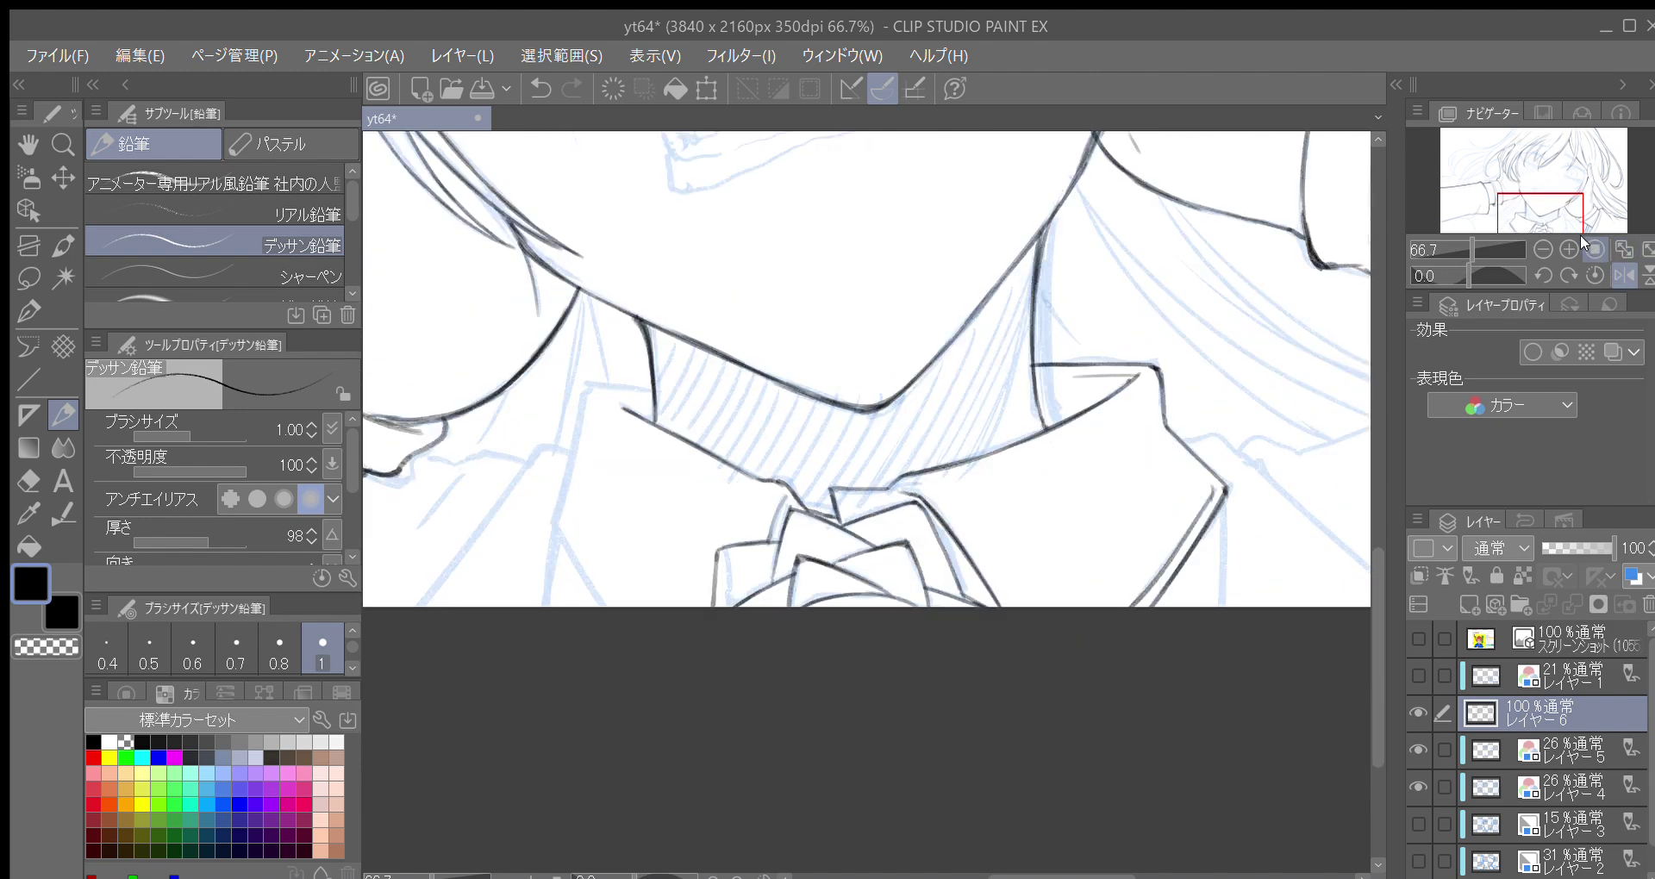
pyautogui.hotkey('ctrl', 'z')
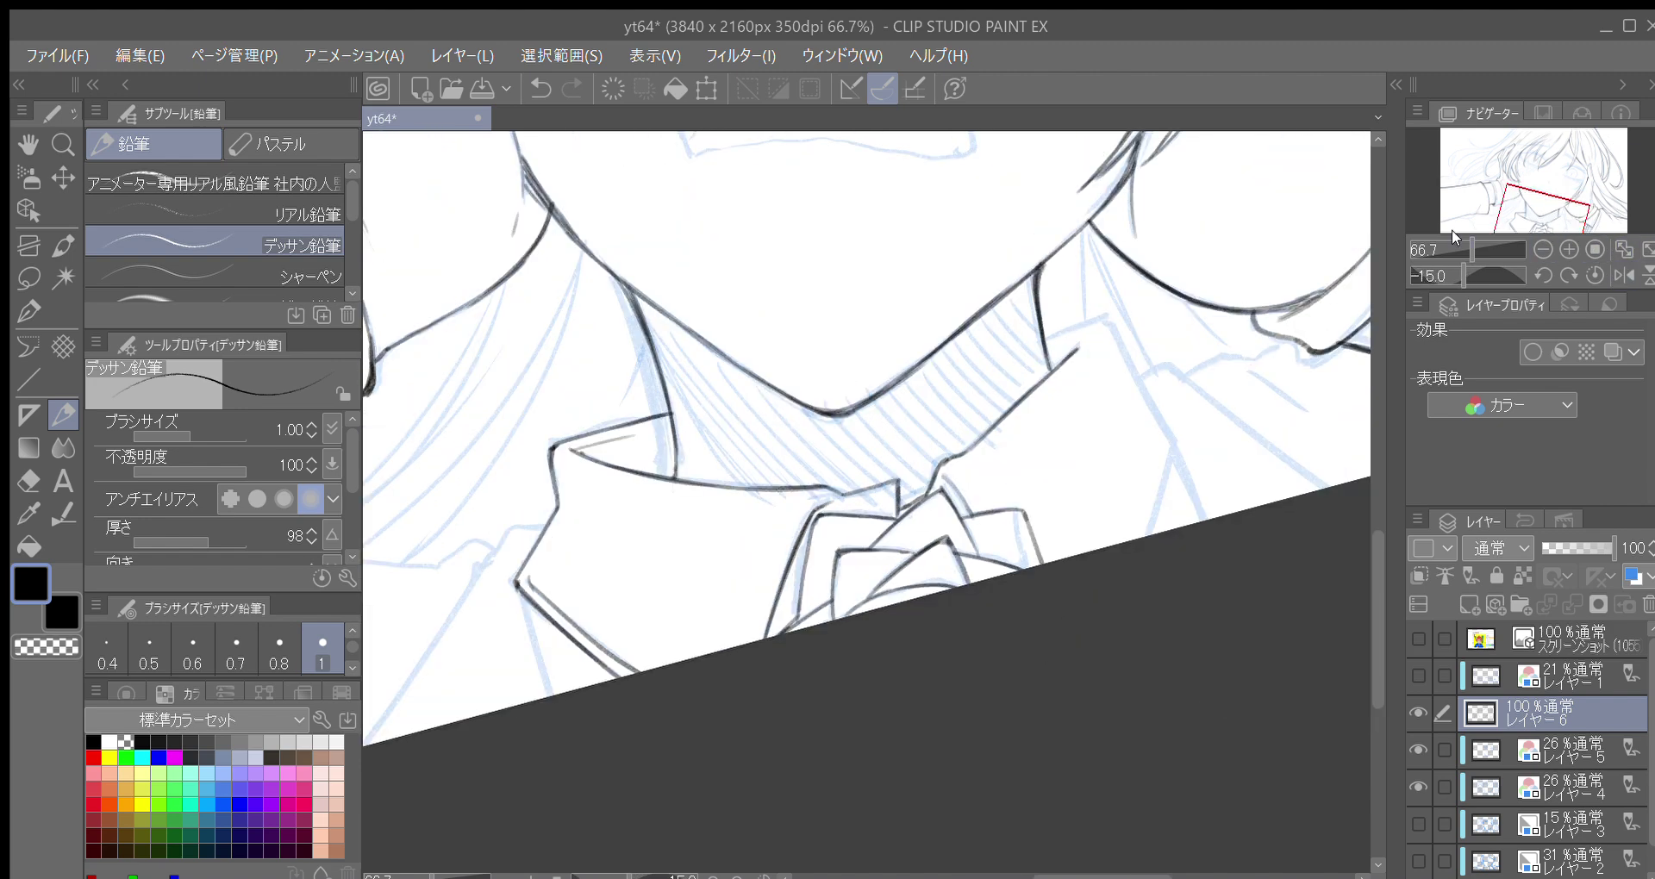
pyautogui.hotkey('ctrl', 'z')
pyautogui.hotkey('ctrl', 'z')
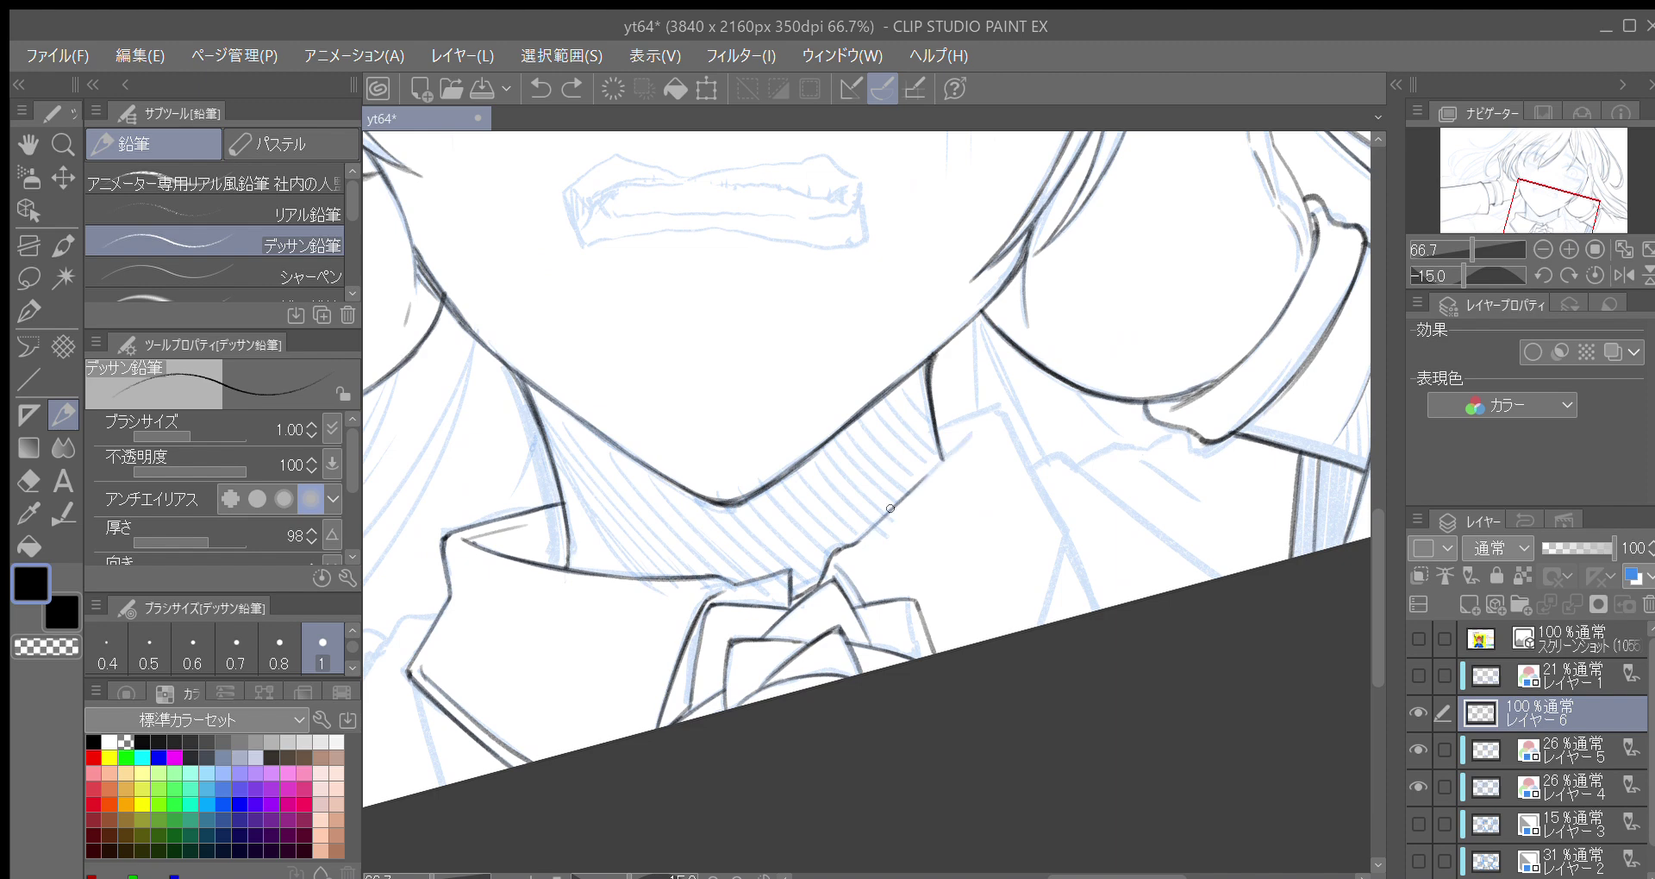
pyautogui.moveTo(855, 544); pyautogui.dragTo(981, 430)
pyautogui.moveTo(910, 495); pyautogui.dragTo(987, 423)
# Draw the short upper edge of the right collar wing from the neck line to the collar's corner
pyautogui.press('-')
pyautogui.press('-')
pyautogui.moveTo(888, 480); pyautogui.dragTo(857, 551)
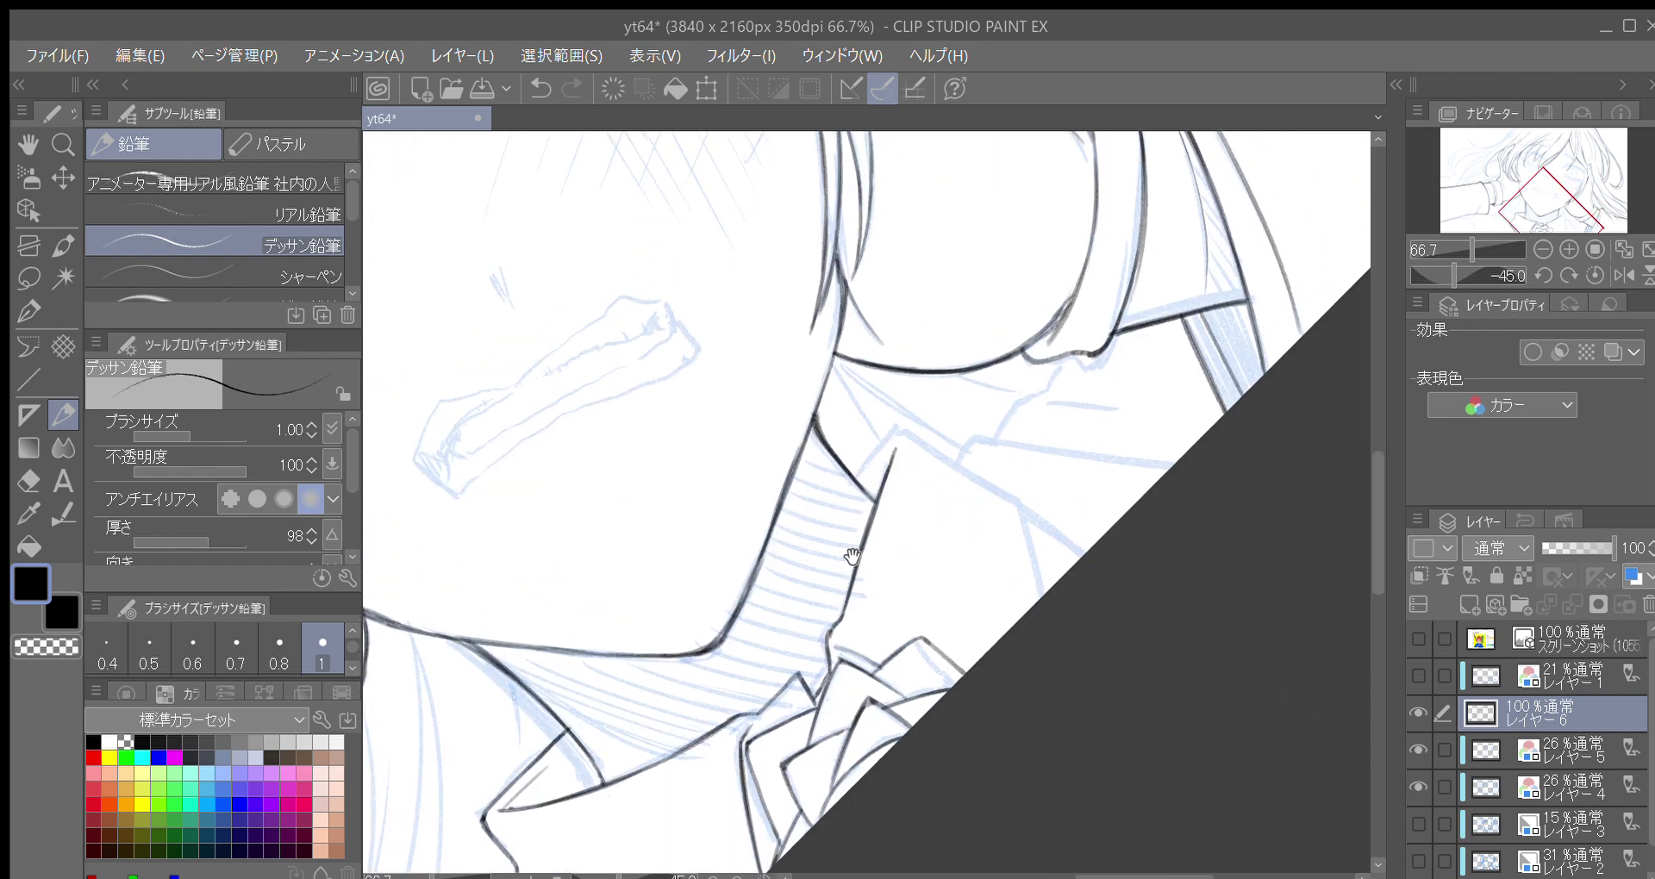
pyautogui.moveTo(850, 466); pyautogui.dragTo(907, 421)
pyautogui.press('^')
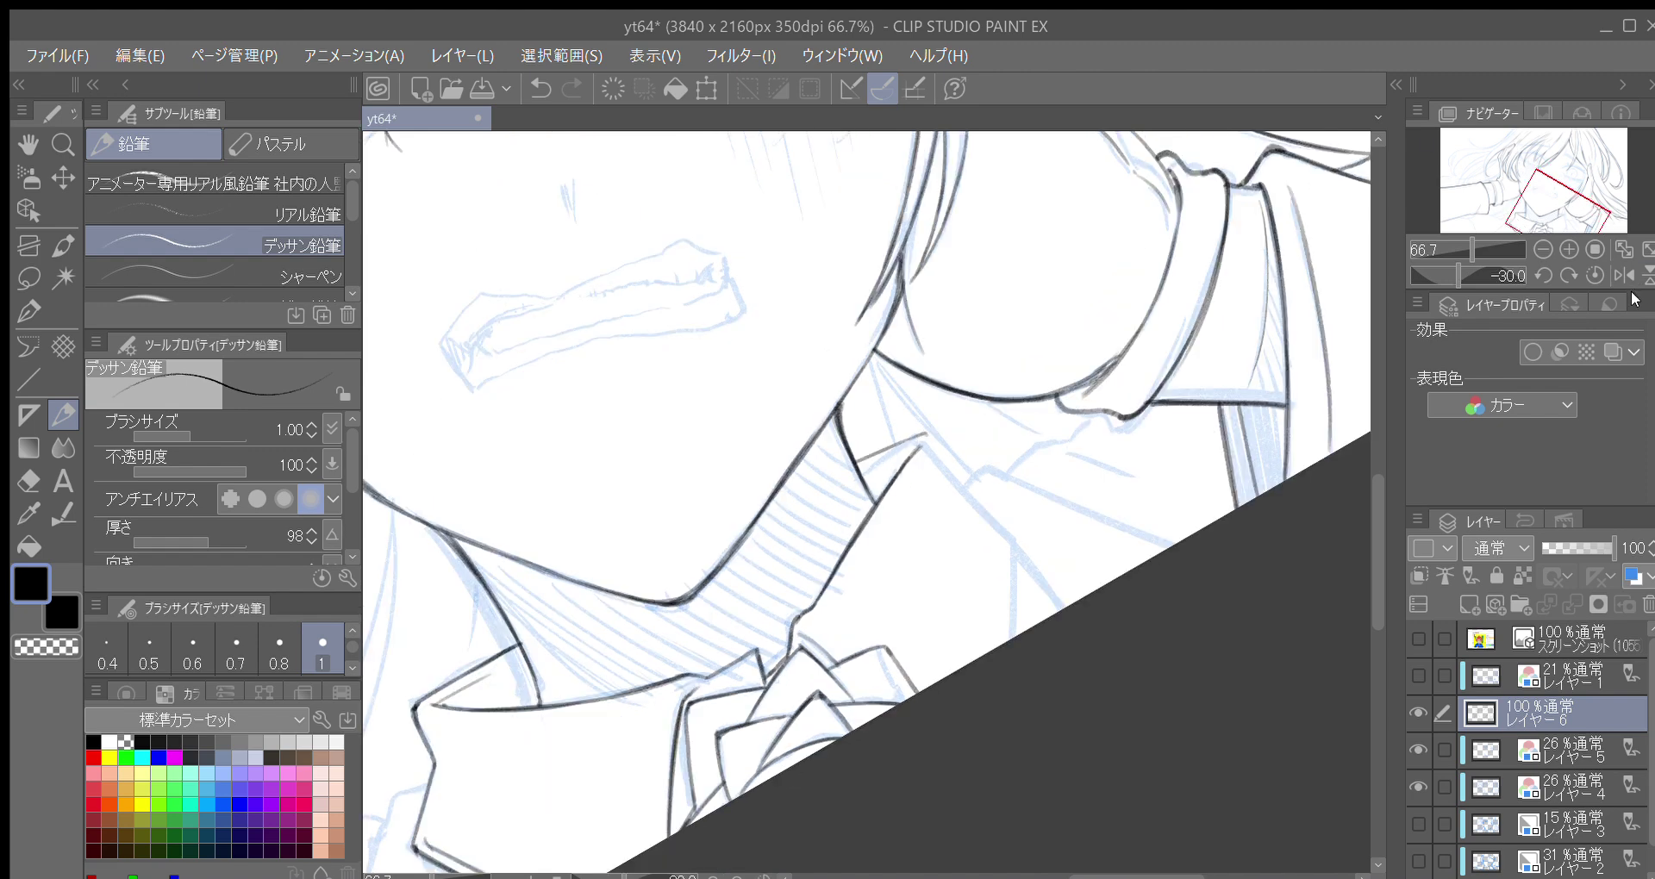
# Draw the right collar wing's outer edge from its upper corner down to the canvas's lower edge
pyautogui.press('-')
pyautogui.press('-')
pyautogui.press('-')
pyautogui.press('-')
pyautogui.press('-')
pyautogui.press('-')
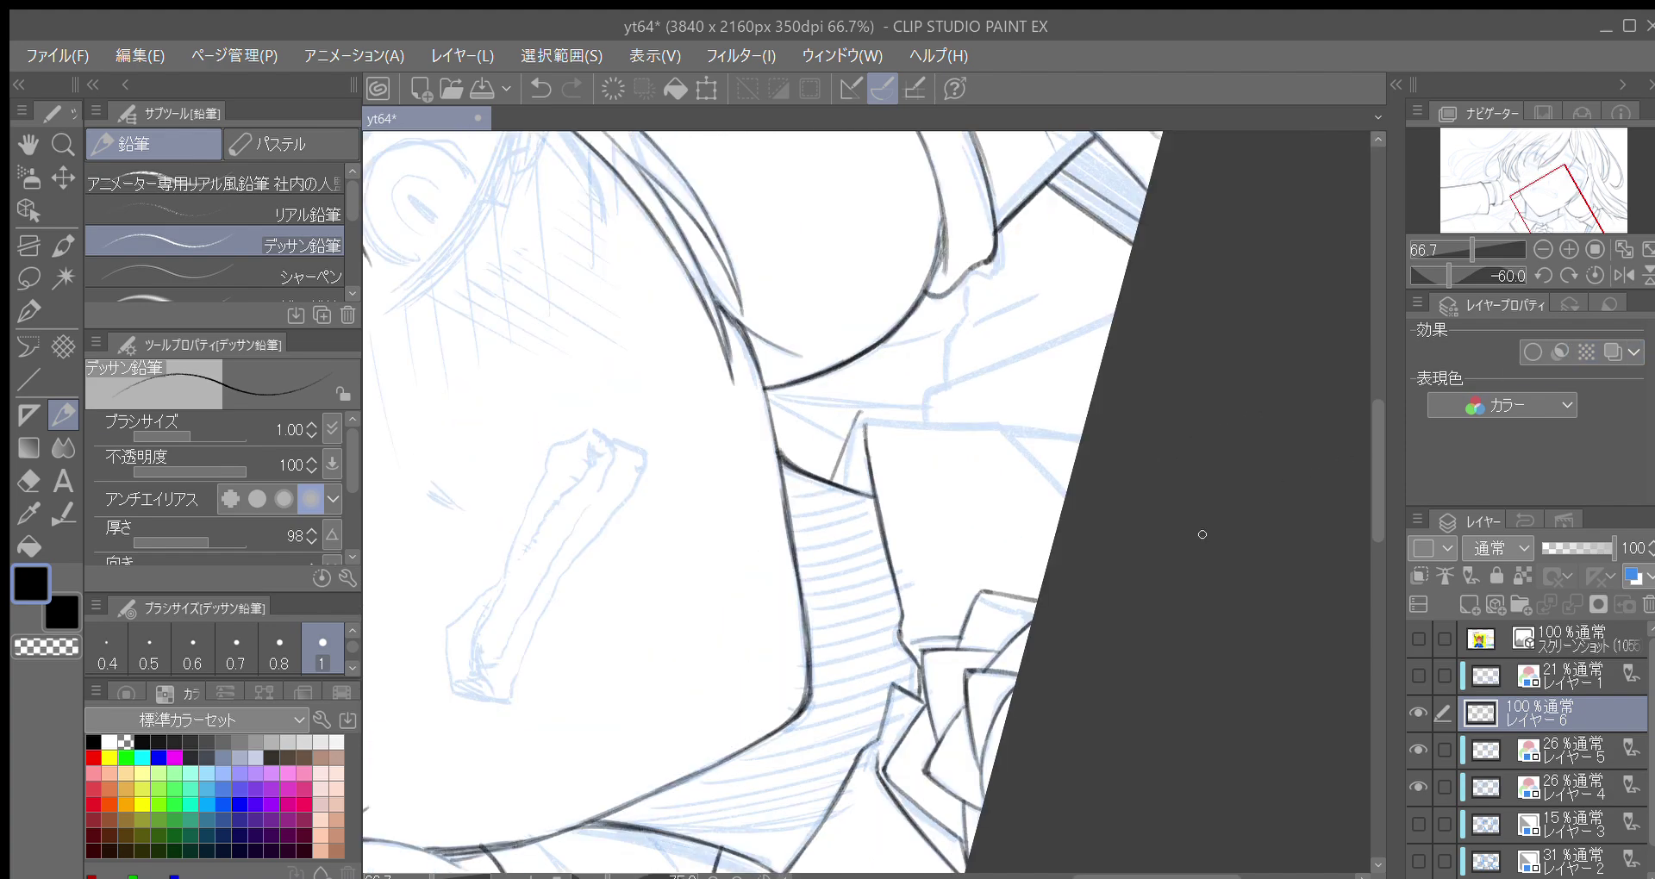
pyautogui.press('-')
pyautogui.press('-')
pyautogui.moveTo(782, 491); pyautogui.dragTo(807, 372)
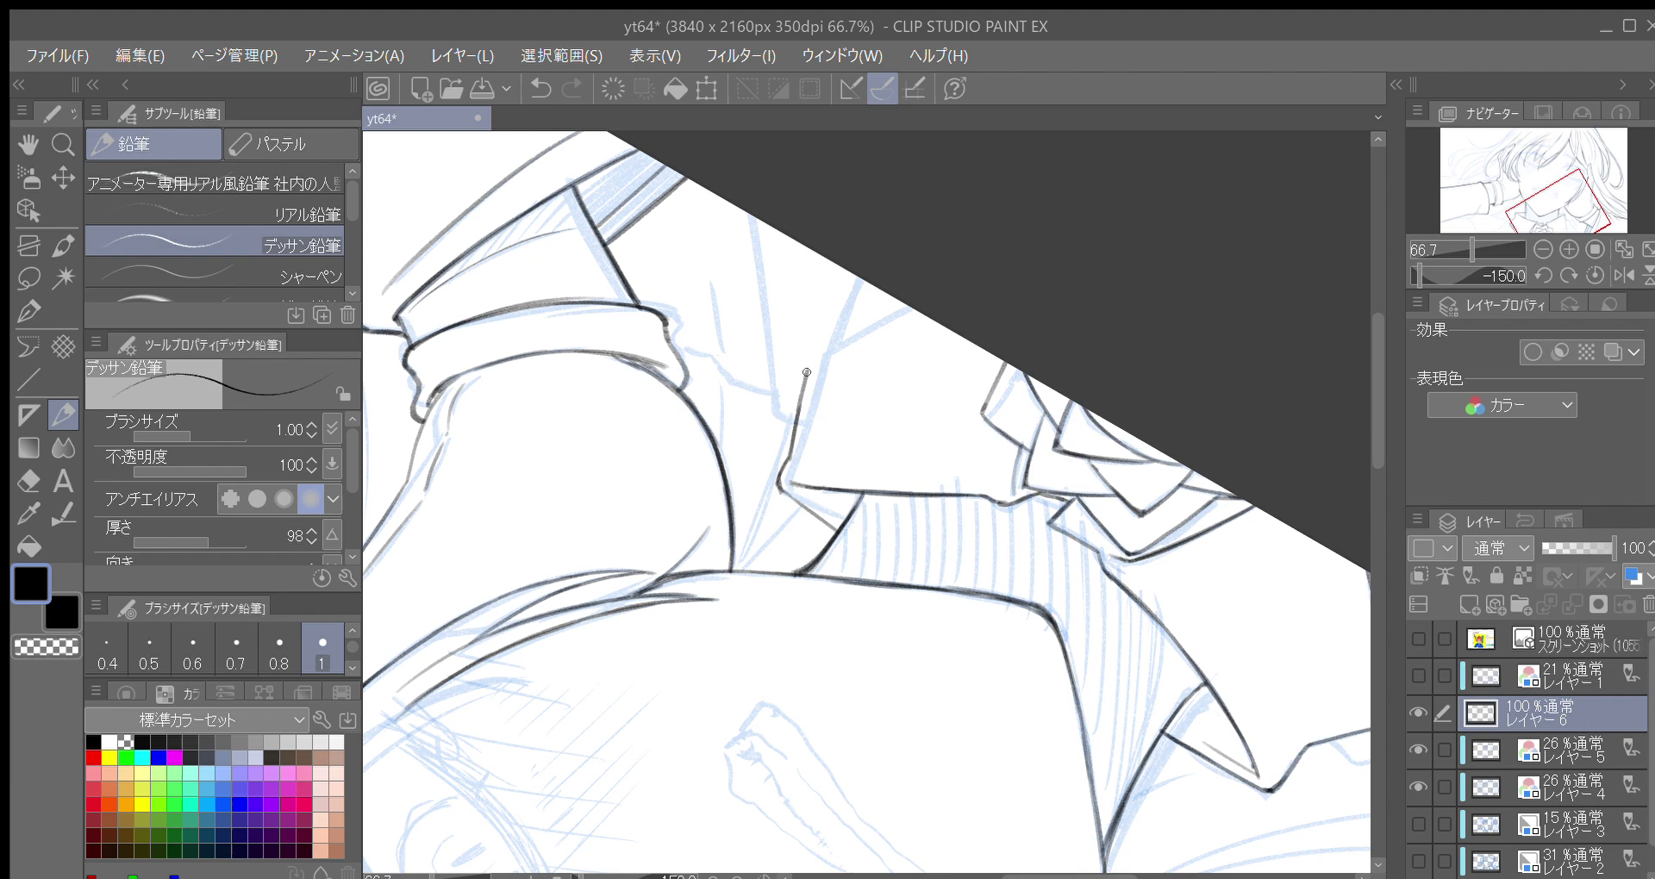
pyautogui.press('-')
pyautogui.press('-')
pyautogui.moveTo(736, 515); pyautogui.dragTo(810, 377)
pyautogui.moveTo(737, 499); pyautogui.dragTo(816, 377)
# Reinforce the lower ends of both neck lines where they meet the collar
pyautogui.press('-')
pyautogui.press('-')
pyautogui.press('-')
pyautogui.press('-')
pyautogui.press('-')
pyautogui.press('-')
pyautogui.press('-')
pyautogui.press('-')
pyautogui.press('-')
pyautogui.press('-')
pyautogui.press('-')
pyautogui.press('-')
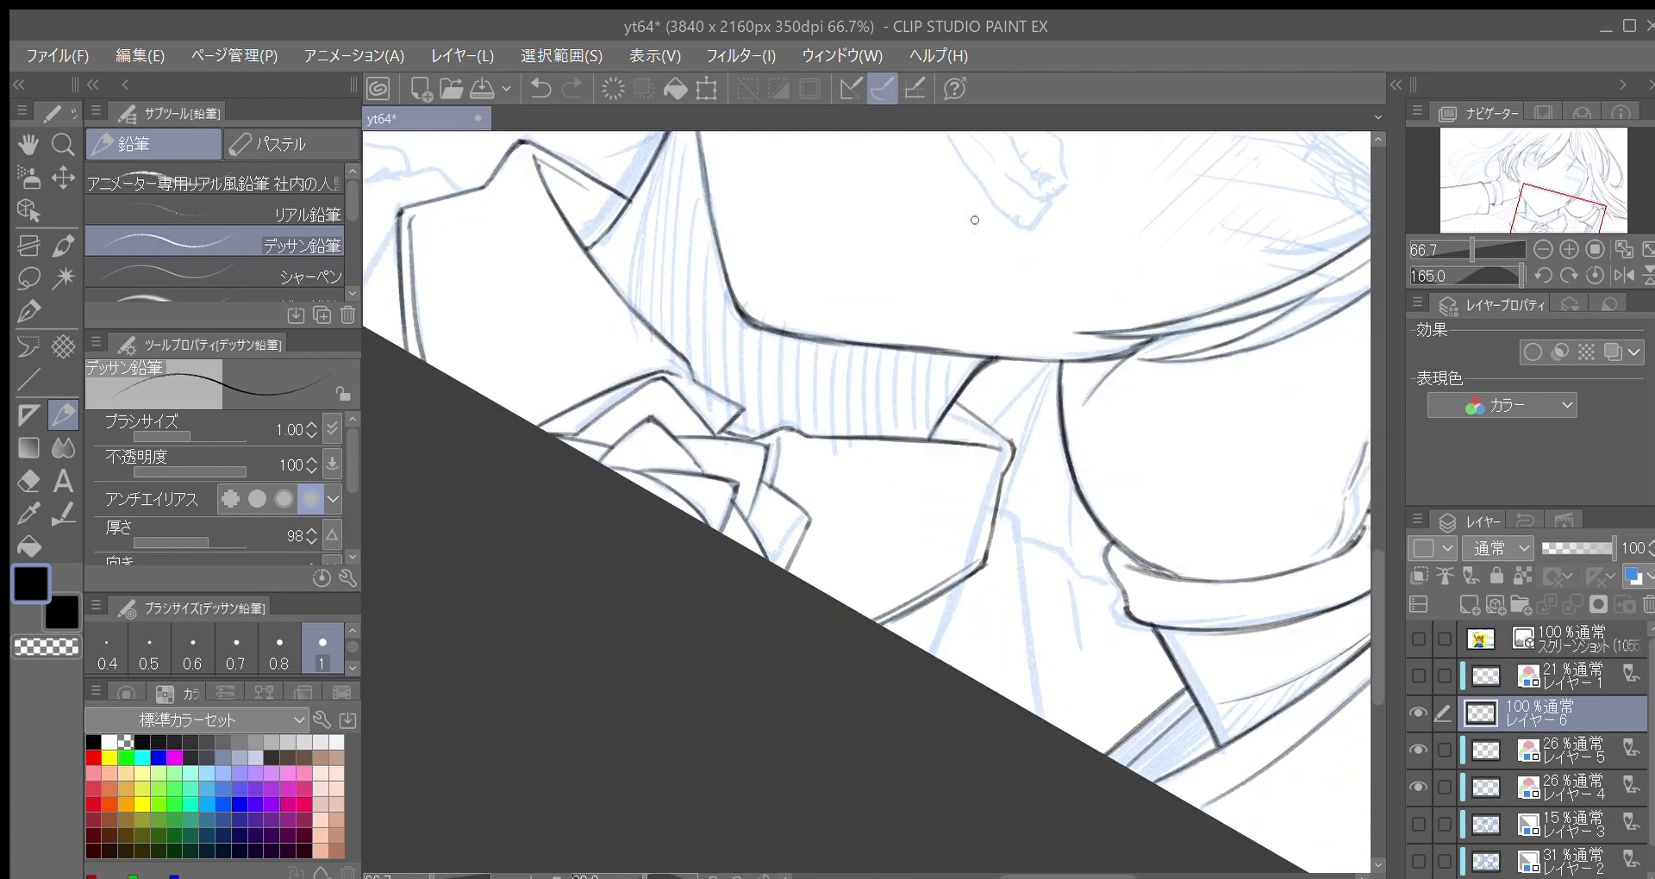
pyautogui.press('-')
pyautogui.press('^')
pyautogui.moveTo(788, 482); pyautogui.dragTo(877, 574)
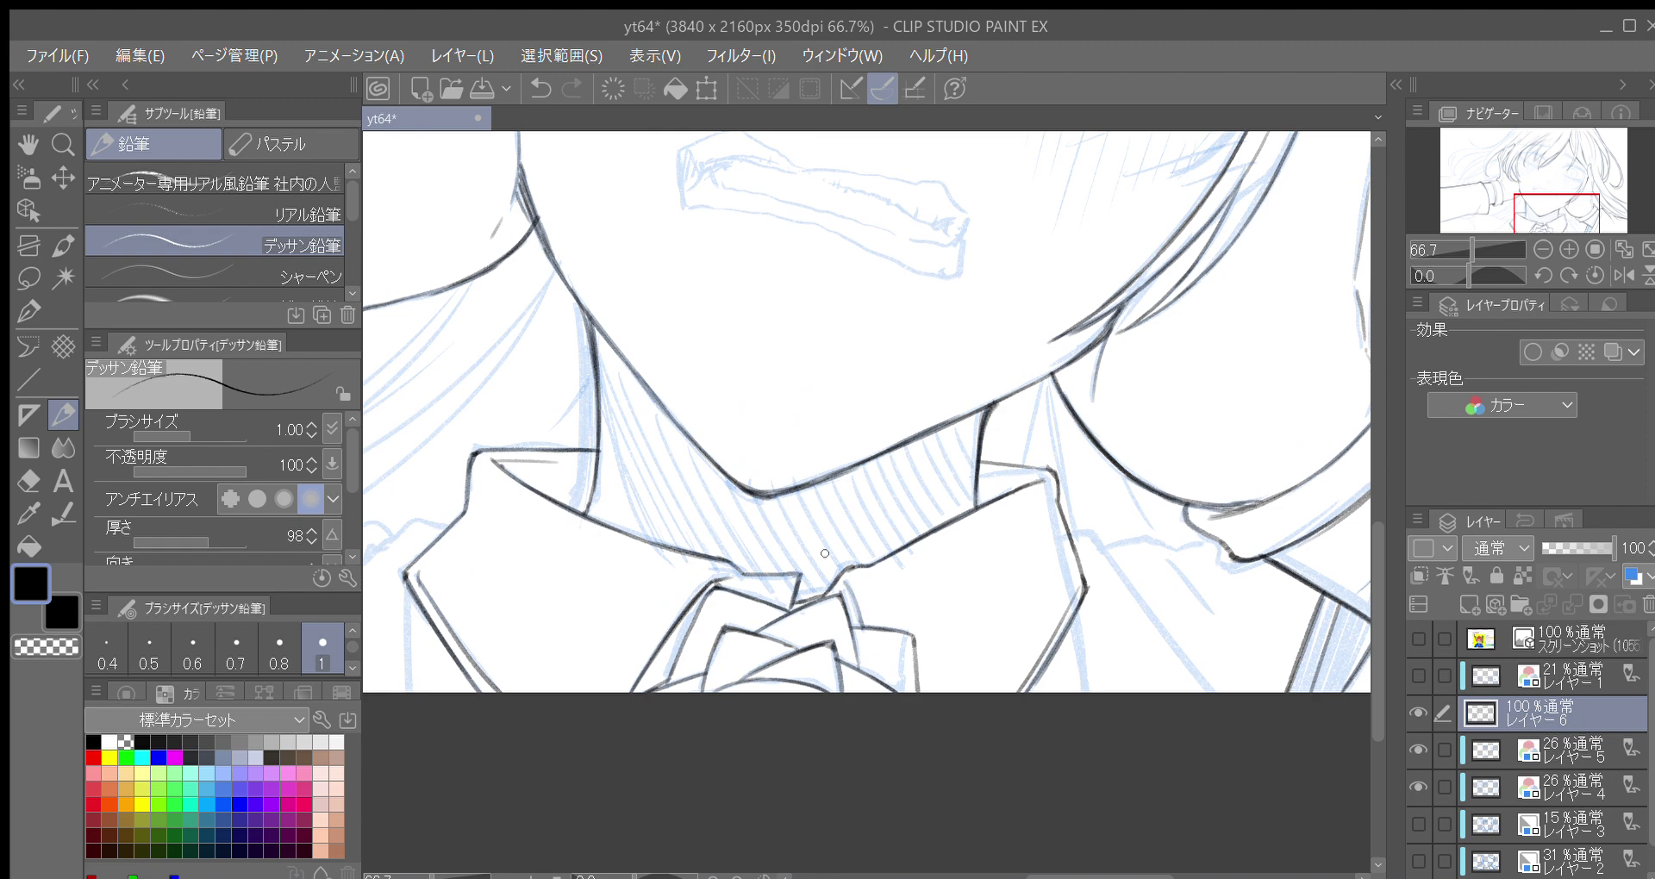
pyautogui.moveTo(592, 492)
pyautogui.mouseDown()
pyautogui.moveTo(579, 518)
pyautogui.moveTo(594, 450)
pyautogui.mouseUp()
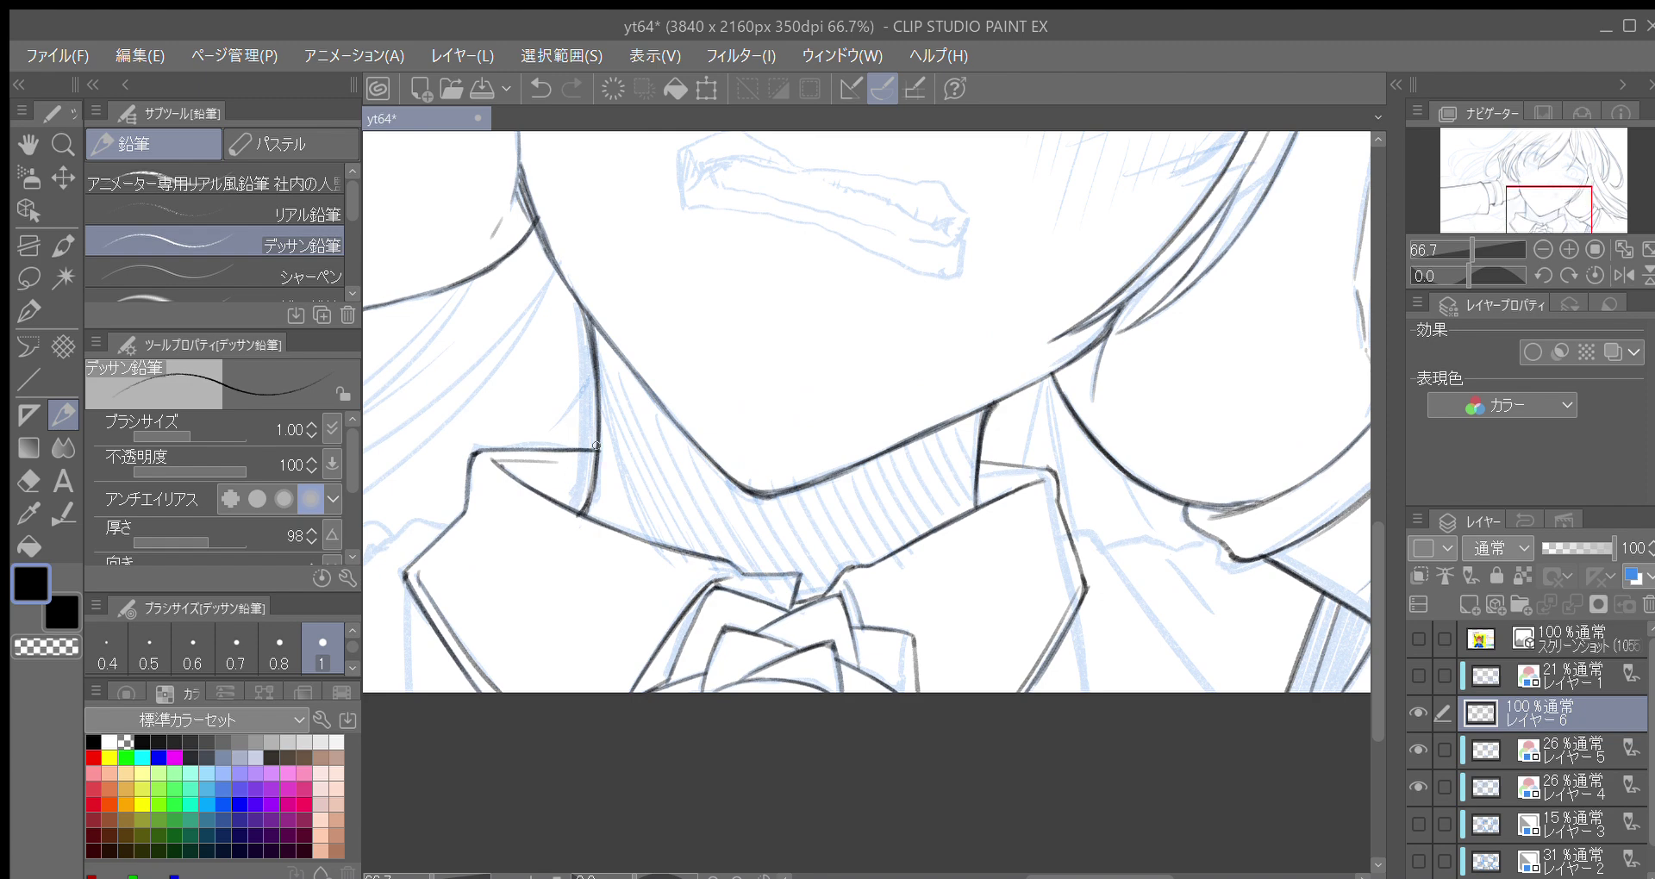
pyautogui.moveTo(983, 481)
pyautogui.mouseDown()
pyautogui.moveTo(980, 508)
pyautogui.moveTo(992, 407)
pyautogui.moveTo(985, 427)
pyautogui.mouseUp()
pyautogui.press('^')
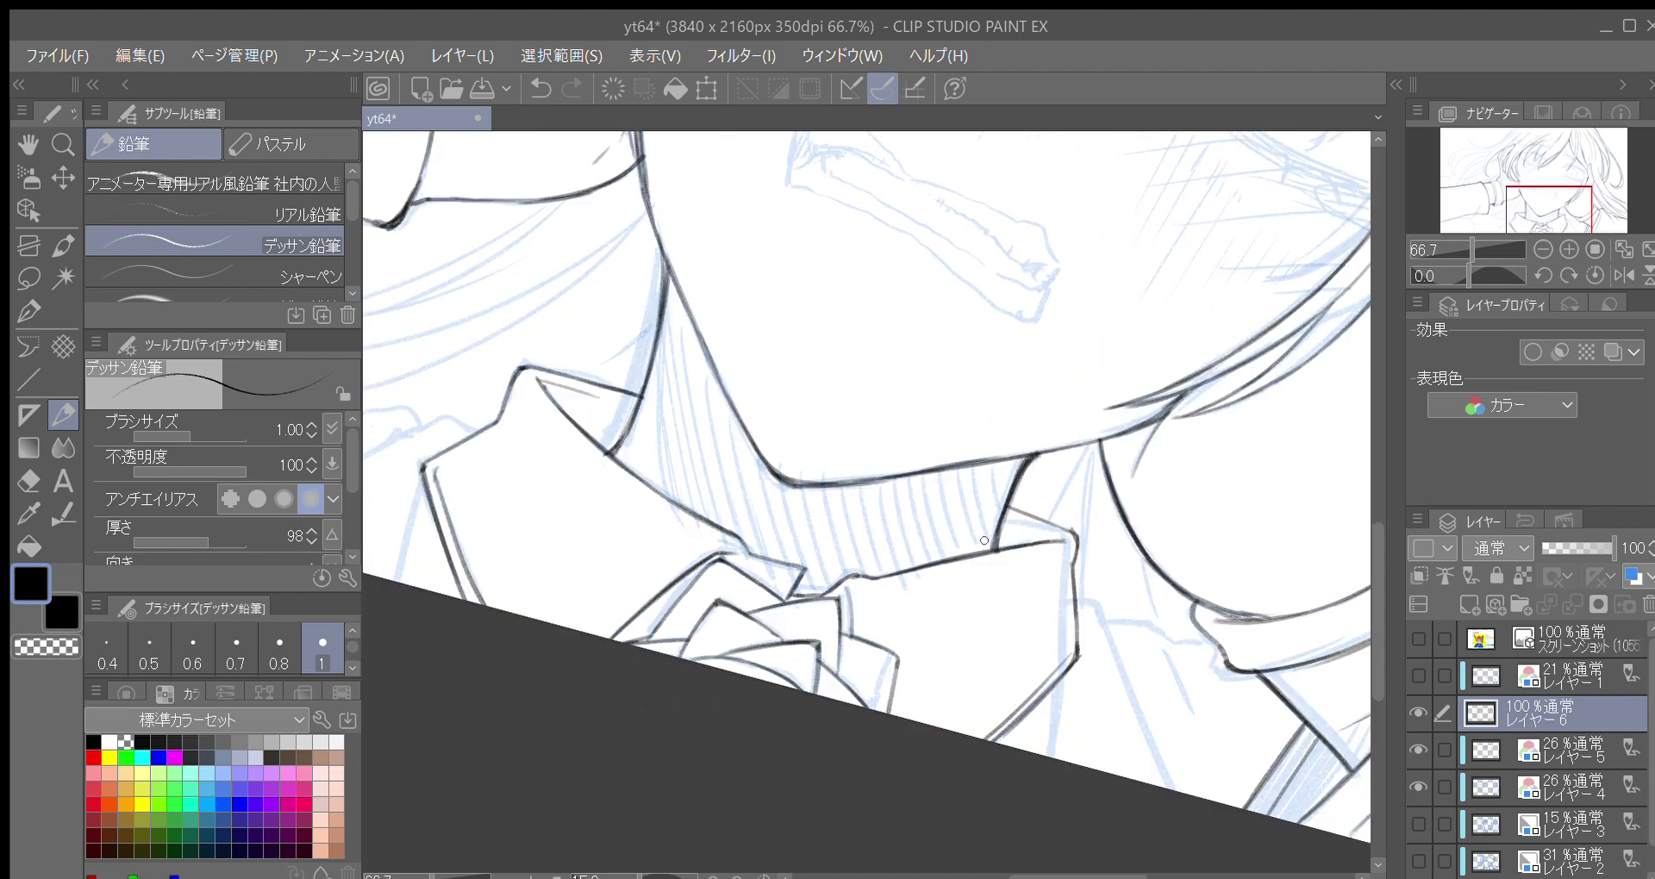
pyautogui.moveTo(946, 604)
pyautogui.mouseDown()
pyautogui.moveTo(1076, 533)
pyautogui.moveTo(933, 662)
pyautogui.mouseUp()
pyautogui.press('-')
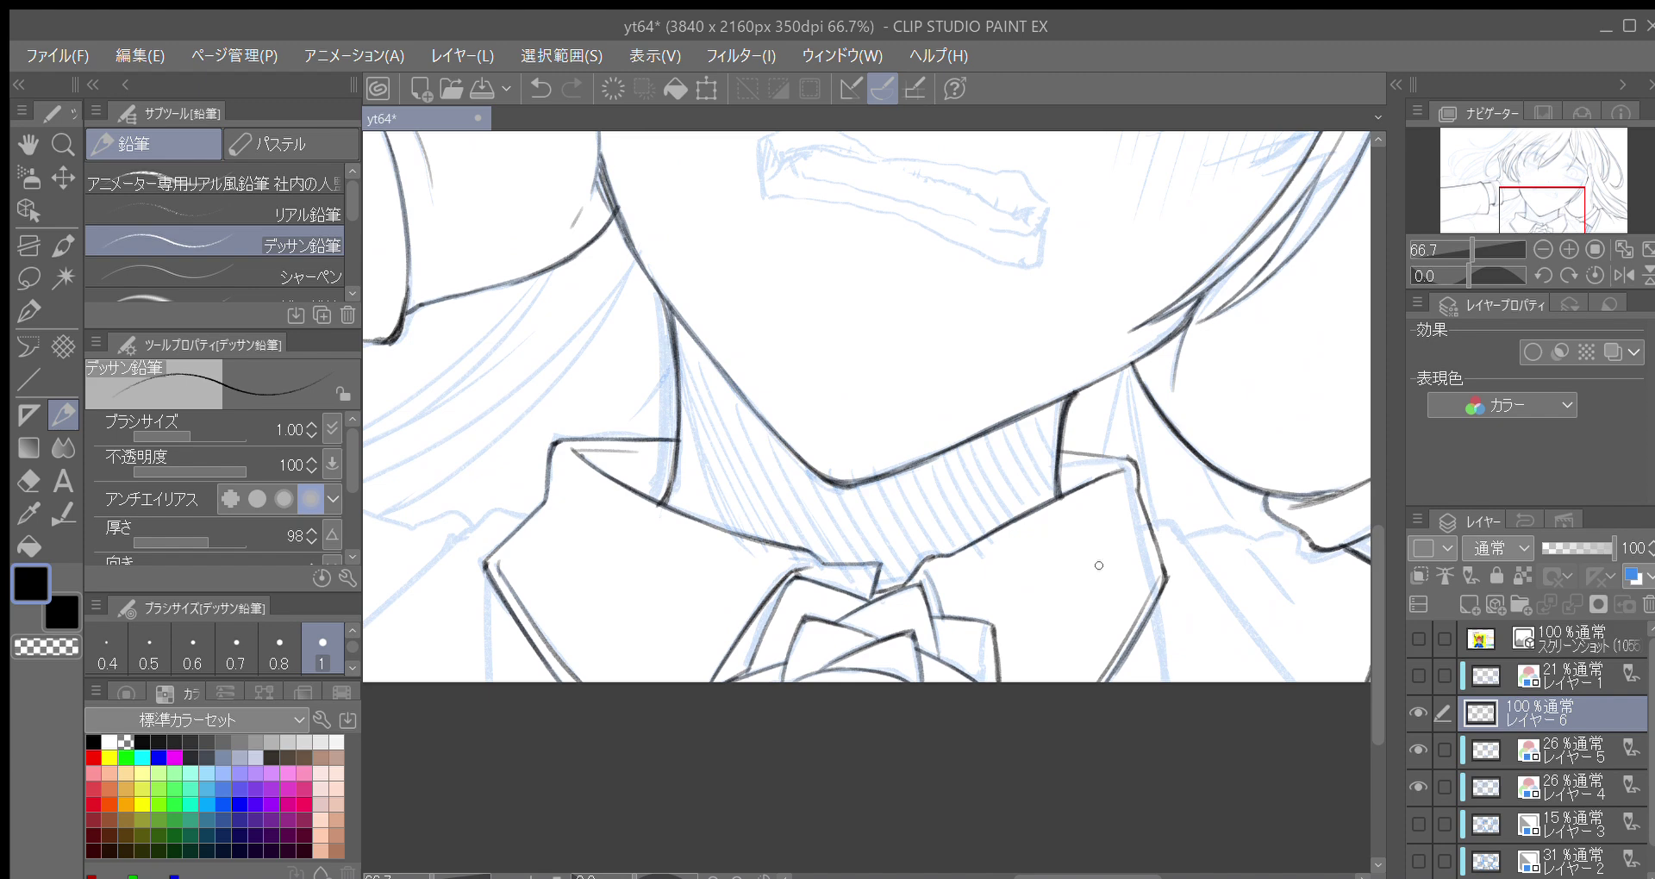
# Draw the shirt's seam lines from the collar down to the canvas edge on the picture's left, redoing the first strokes
pyautogui.moveTo(939, 739); pyautogui.dragTo(1147, 661)
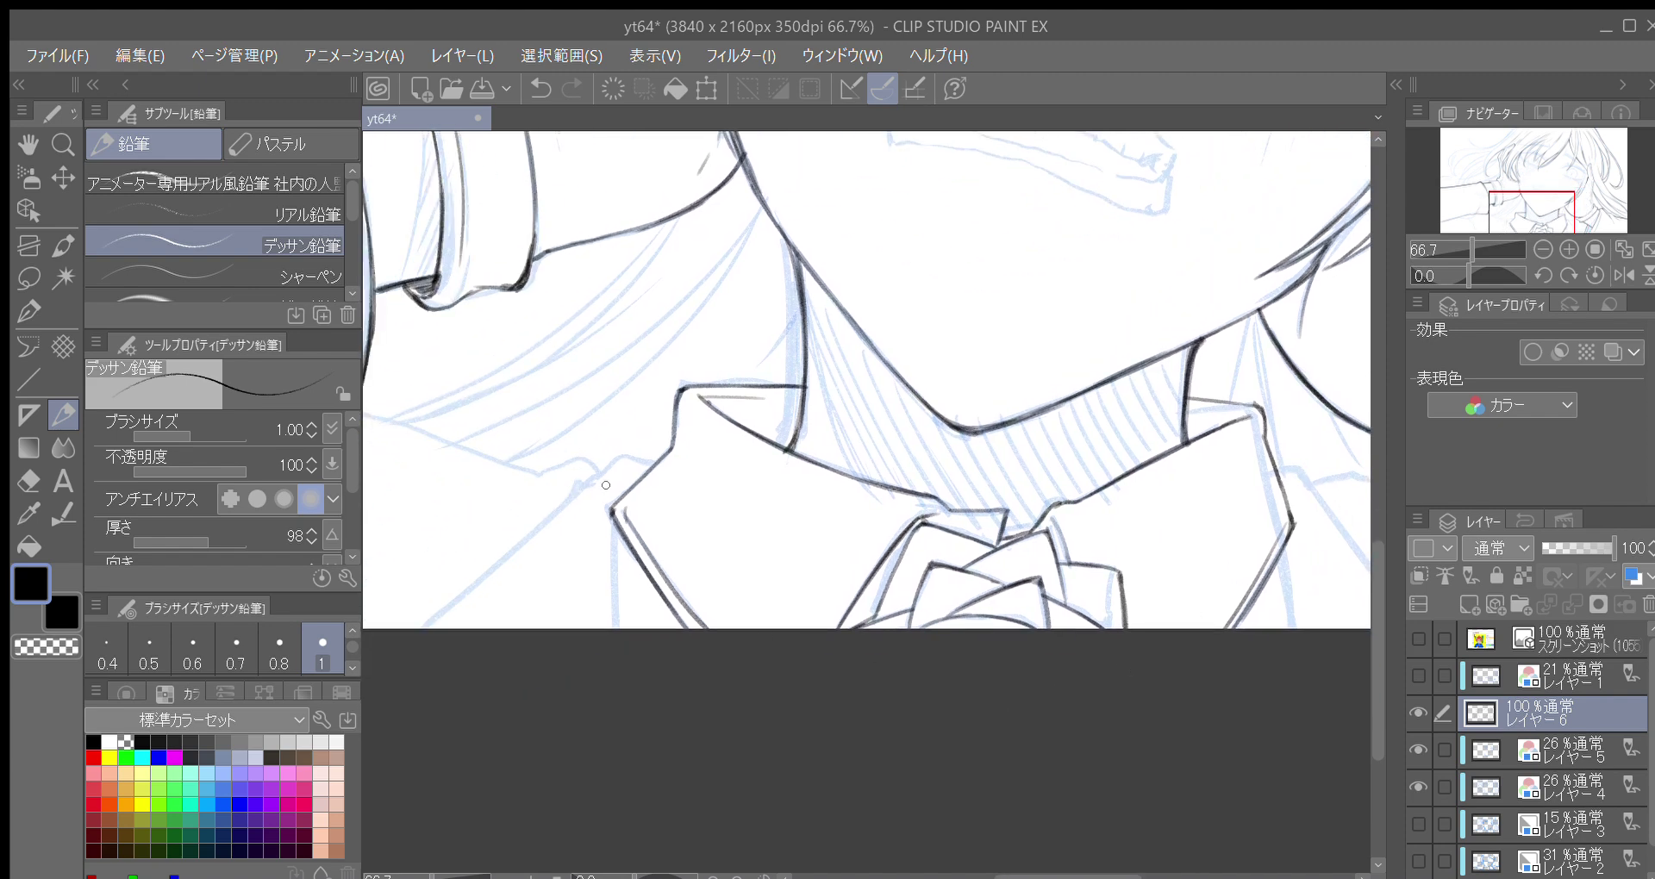
pyautogui.moveTo(614, 524)
pyautogui.mouseDown()
pyautogui.moveTo(620, 655)
pyautogui.moveTo(613, 516)
pyautogui.moveTo(717, 412)
pyautogui.moveTo(671, 416)
pyautogui.moveTo(508, 658)
pyautogui.mouseUp()
pyautogui.press('-')
pyautogui.hotkey('ctrl', 'z')
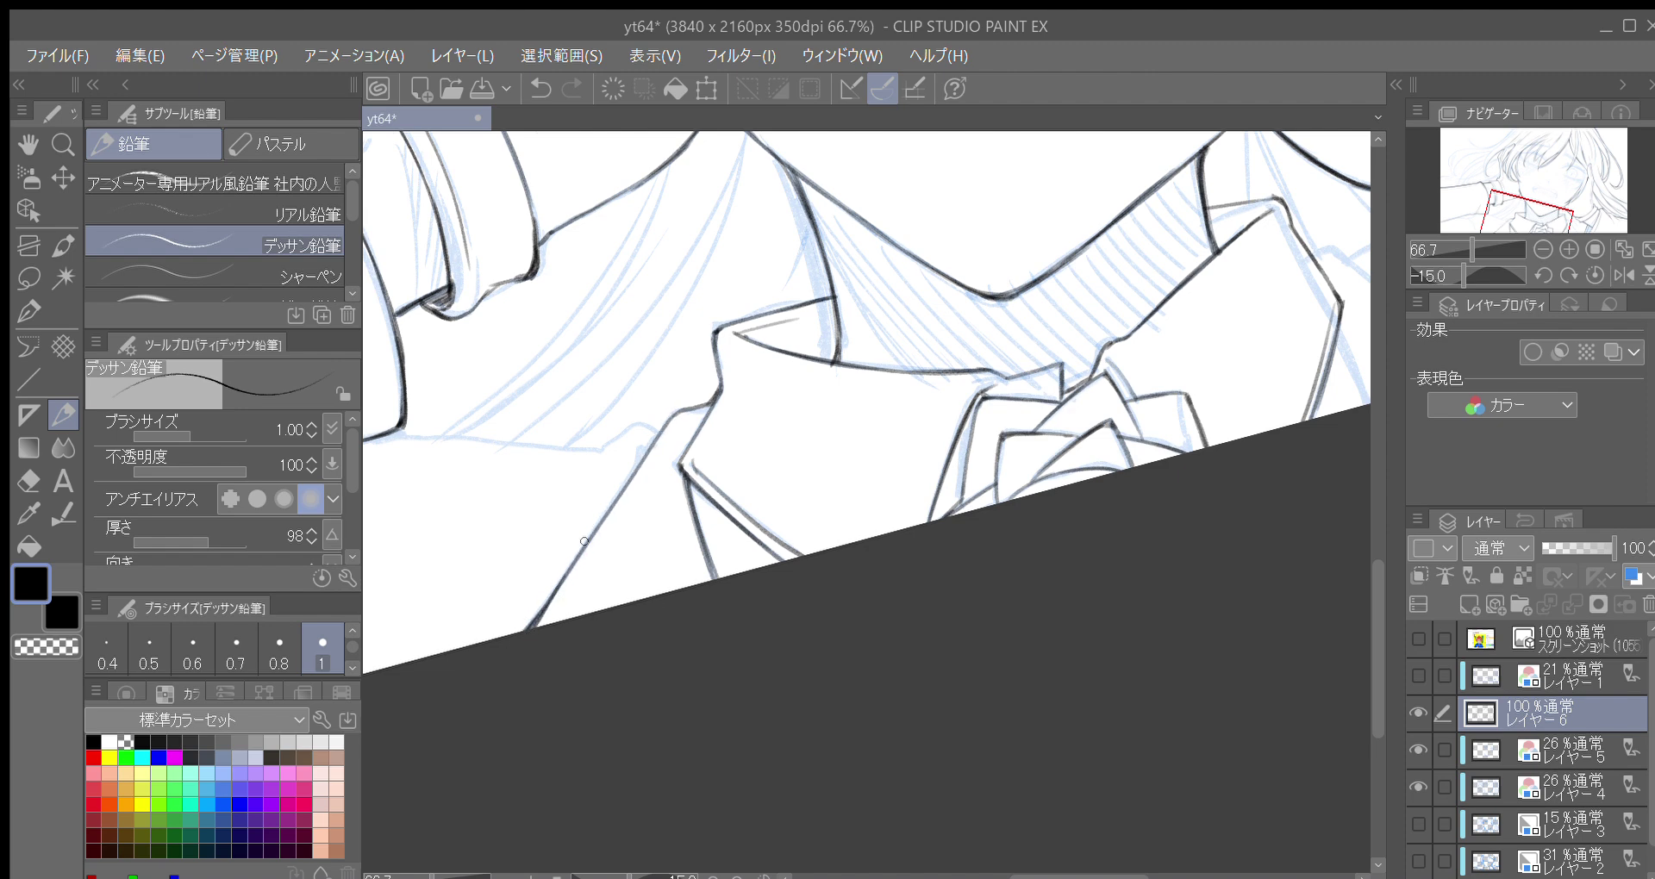
pyautogui.moveTo(521, 637); pyautogui.dragTo(616, 492)
pyautogui.moveTo(650, 440); pyautogui.dragTo(618, 488)
pyautogui.hotkey('ctrl', 'z')
pyautogui.moveTo(575, 560); pyautogui.dragTo(672, 416)
# Mirror the canvas view and draw the short shirt line beneath the opposite collar wing's outer corner, redoing the first strokes
pyautogui.press('^')
pyautogui.moveTo(1239, 626); pyautogui.dragTo(821, 805)
pyautogui.click(1624, 275)
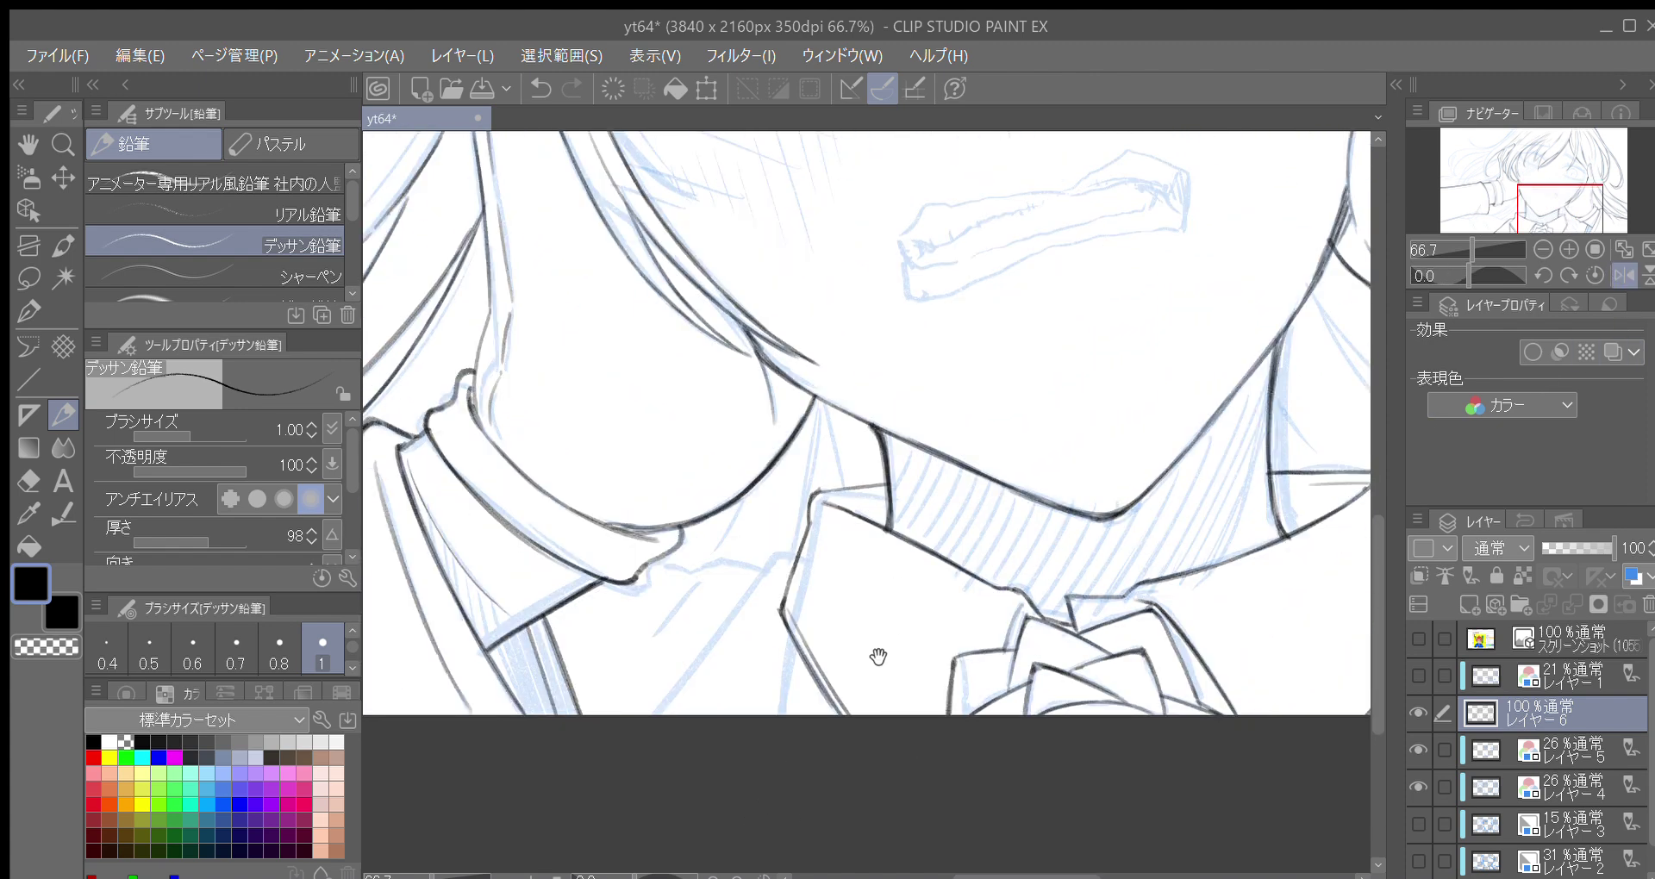
pyautogui.moveTo(765, 606); pyautogui.dragTo(749, 692)
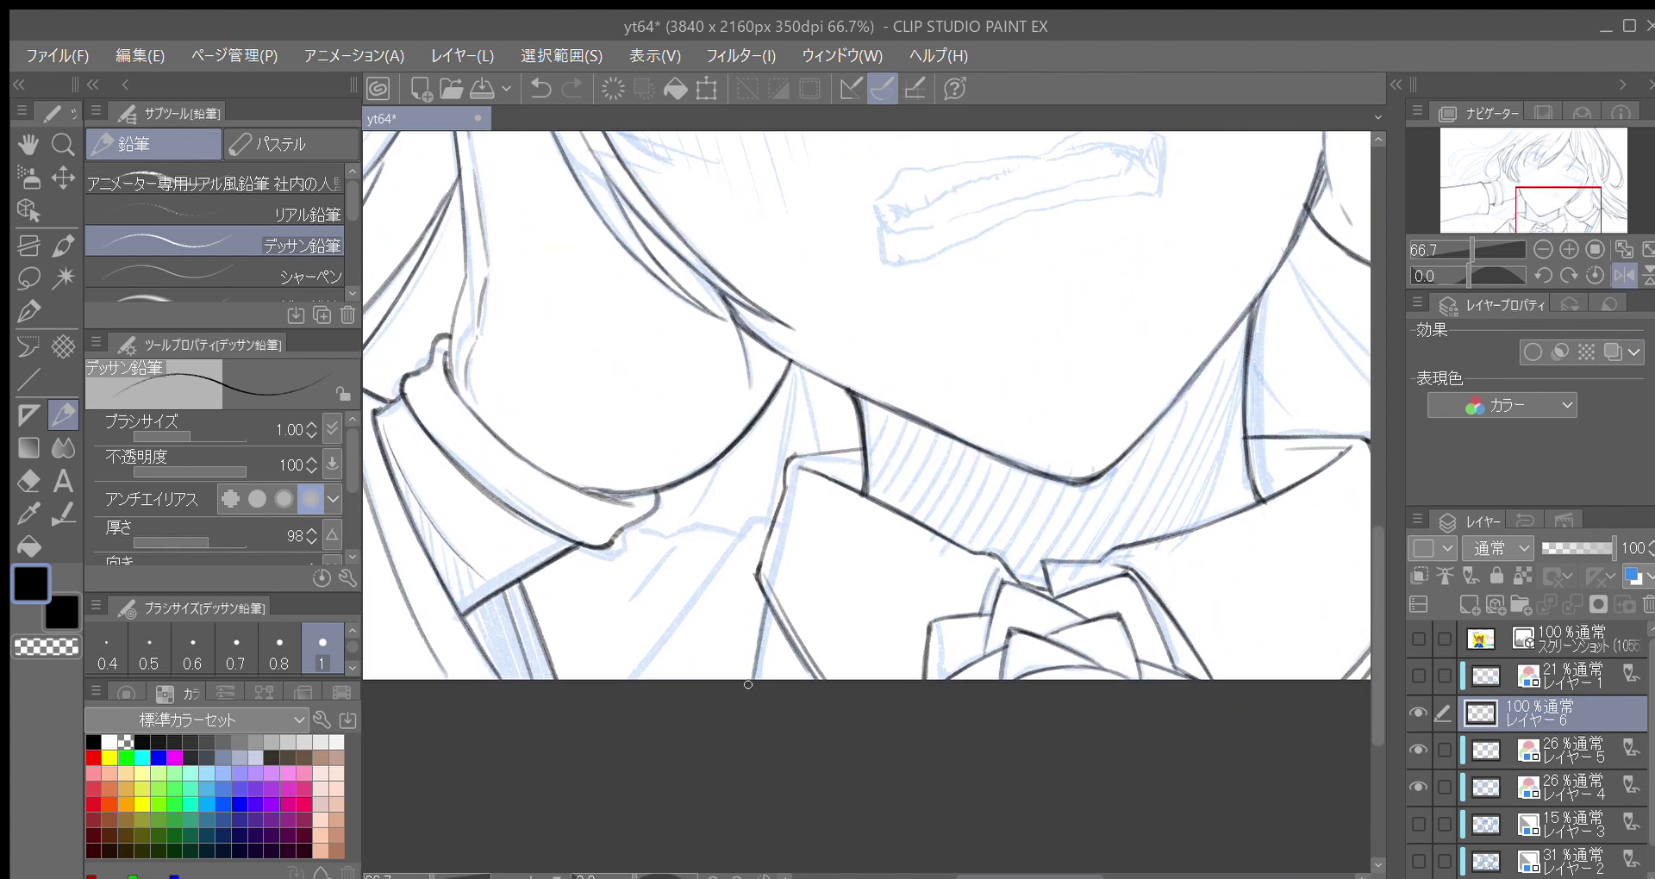
pyautogui.moveTo(766, 603); pyautogui.dragTo(747, 680)
pyautogui.hotkey('ctrl', 'z')
pyautogui.moveTo(765, 606); pyautogui.dragTo(753, 681)
# Draw the long shirt seam from that collar wing's outer edge down to the canvas edge, redoing the first attempt
pyautogui.press('-')
pyautogui.press('^')
pyautogui.moveTo(758, 511); pyautogui.dragTo(751, 519)
pyautogui.press('-')
pyautogui.moveTo(1009, 682)
pyautogui.mouseDown()
pyautogui.moveTo(703, 790)
pyautogui.moveTo(1009, 626)
pyautogui.mouseUp()
pyautogui.moveTo(765, 509); pyautogui.dragTo(655, 706)
pyautogui.hotkey('ctrl', 'z')
pyautogui.hotkey('ctrl', 'z')
pyautogui.moveTo(787, 481); pyautogui.dragTo(655, 703)
pyautogui.moveTo(748, 522); pyautogui.dragTo(655, 703)
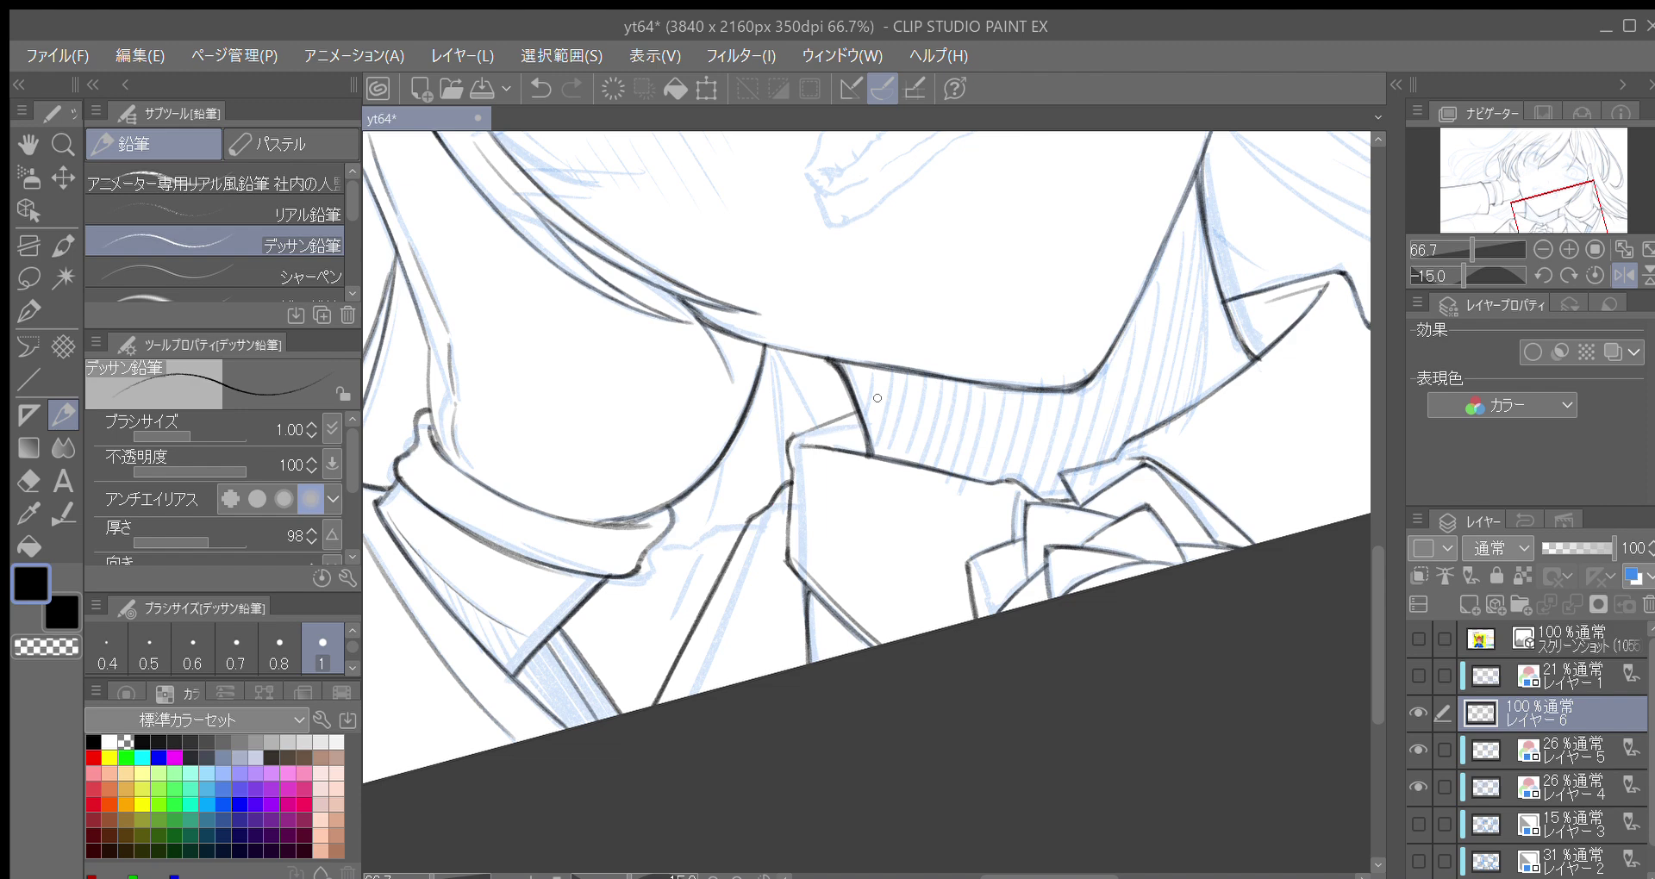
# Draw the shirt's shoulder line between the collar's corner and the glove cuff over the blue sketch
pyautogui.press('-')
pyautogui.press('-')
pyautogui.press('-')
pyautogui.moveTo(798, 548); pyautogui.dragTo(782, 483)
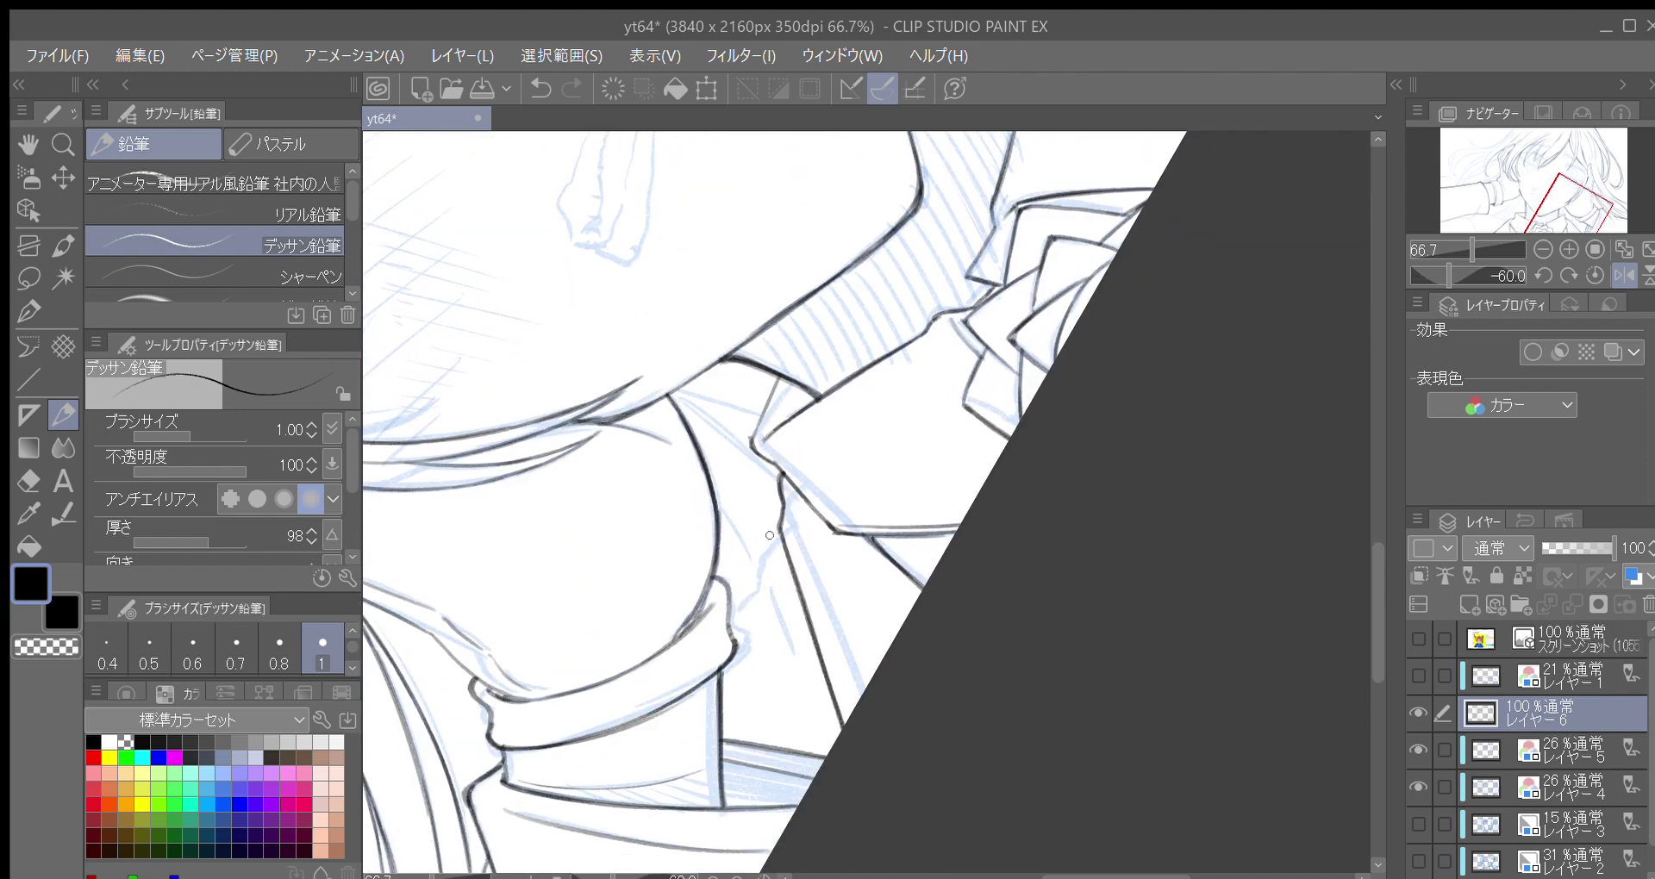
pyautogui.moveTo(749, 574); pyautogui.dragTo(734, 615)
pyautogui.press('@')
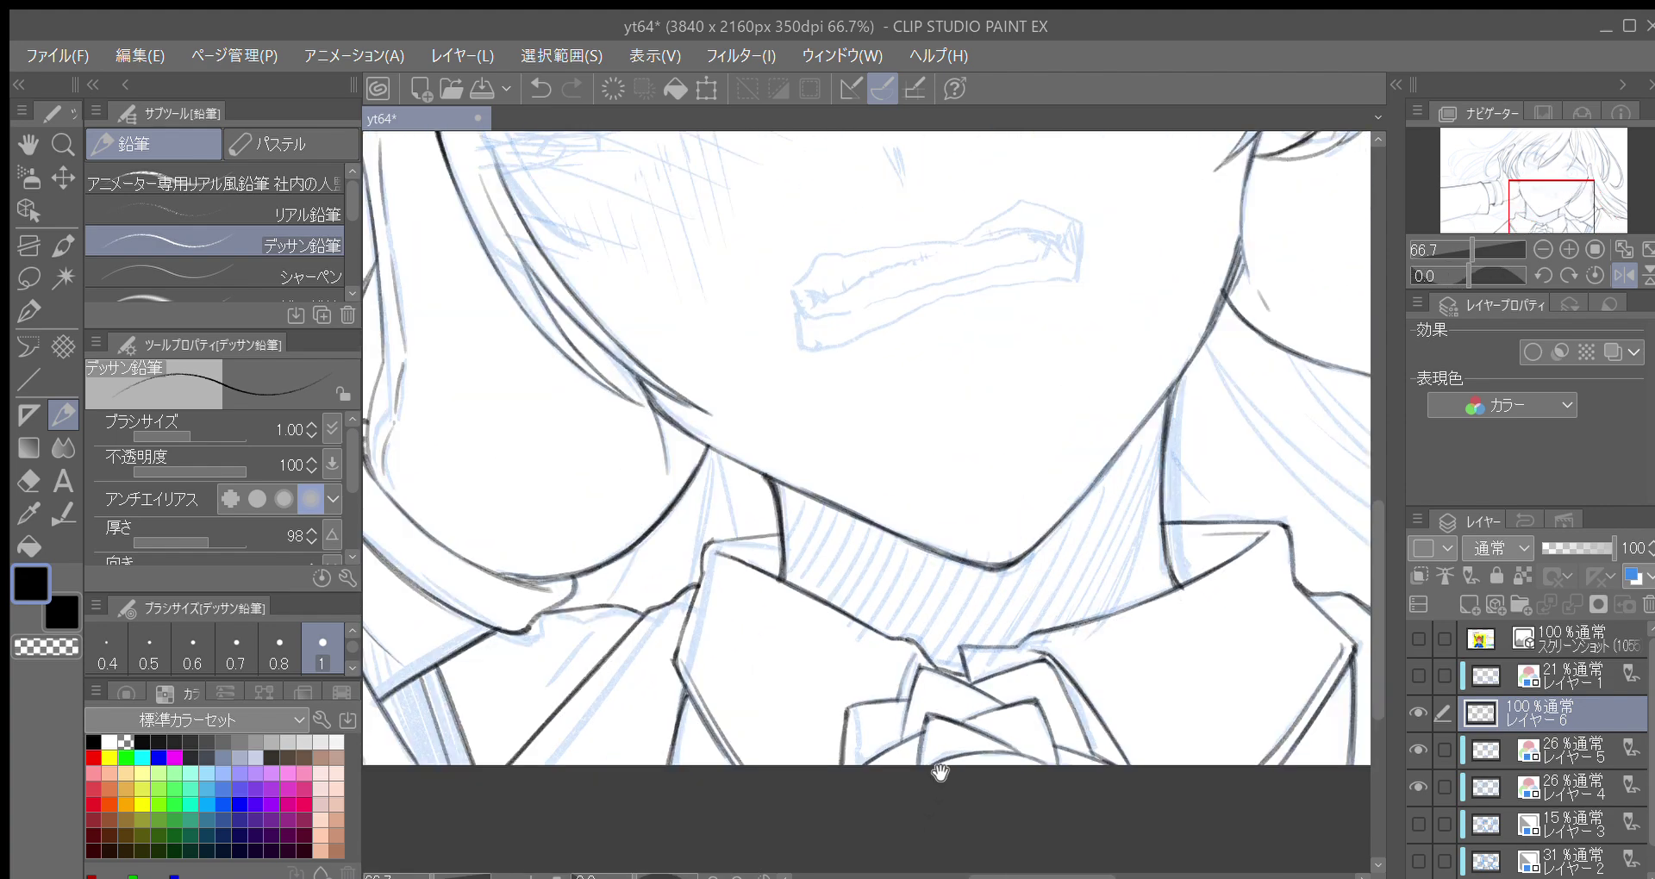
# Draw the short line running from the jaw down to the collar's corner, just behind the neck
pyautogui.press('-')
pyautogui.press('-')
pyautogui.press('-')
pyautogui.press('-')
pyautogui.press('-')
pyautogui.press('-')
pyautogui.press('-')
pyautogui.press('-')
pyautogui.press('-')
pyautogui.press('-')
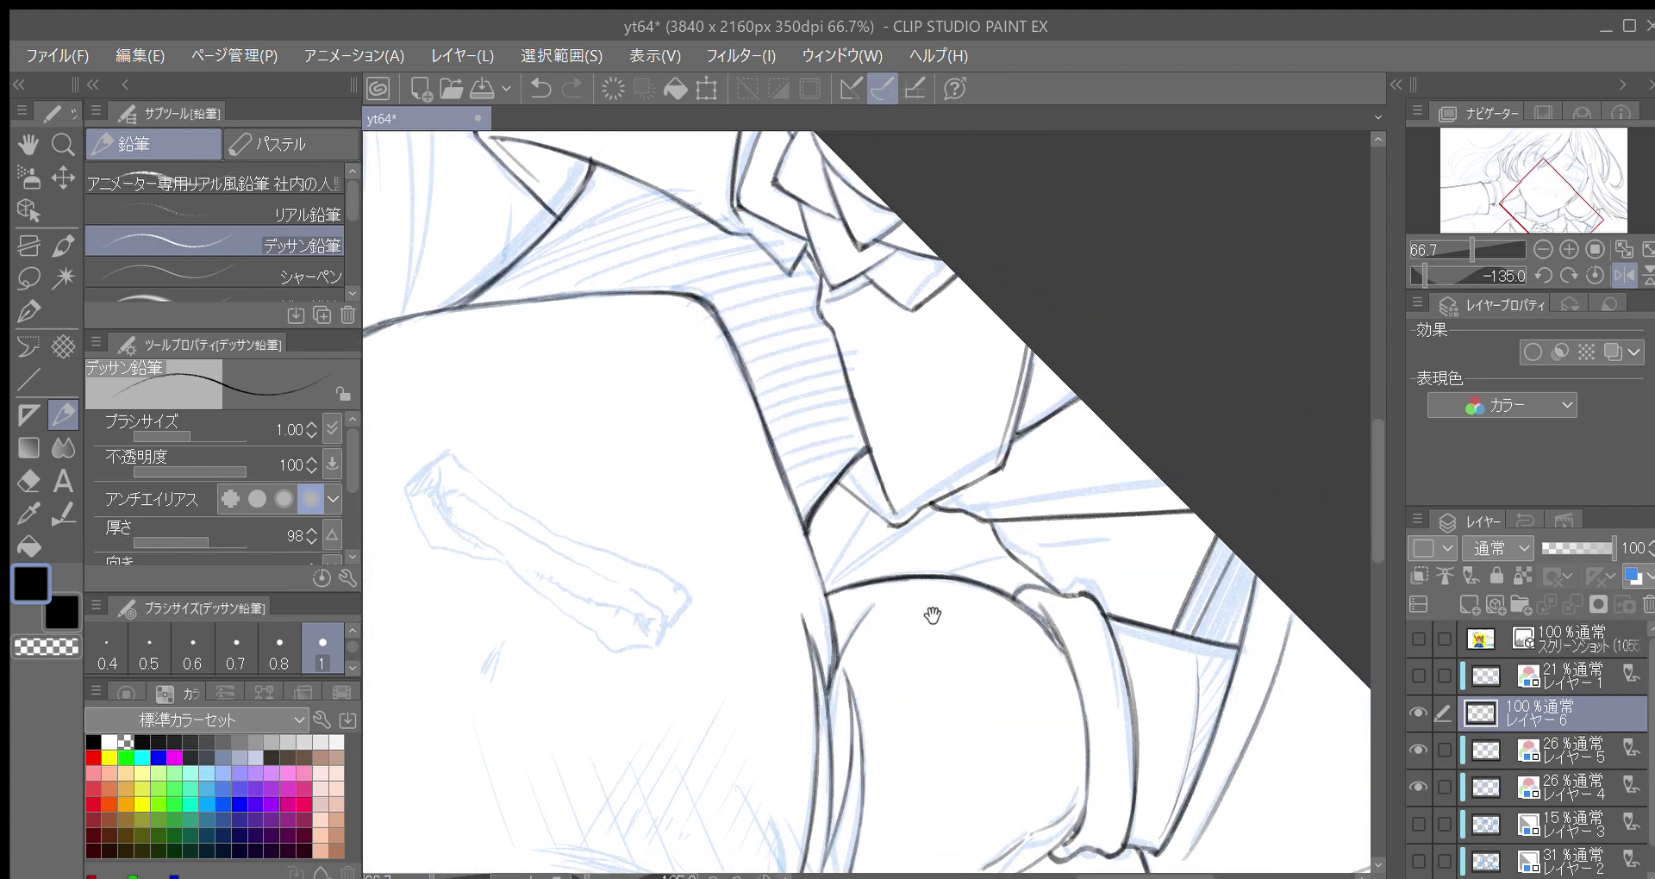
pyautogui.moveTo(839, 501)
pyautogui.mouseDown()
pyautogui.moveTo(716, 515)
pyautogui.moveTo(725, 597)
pyautogui.moveTo(776, 532)
pyautogui.mouseUp()
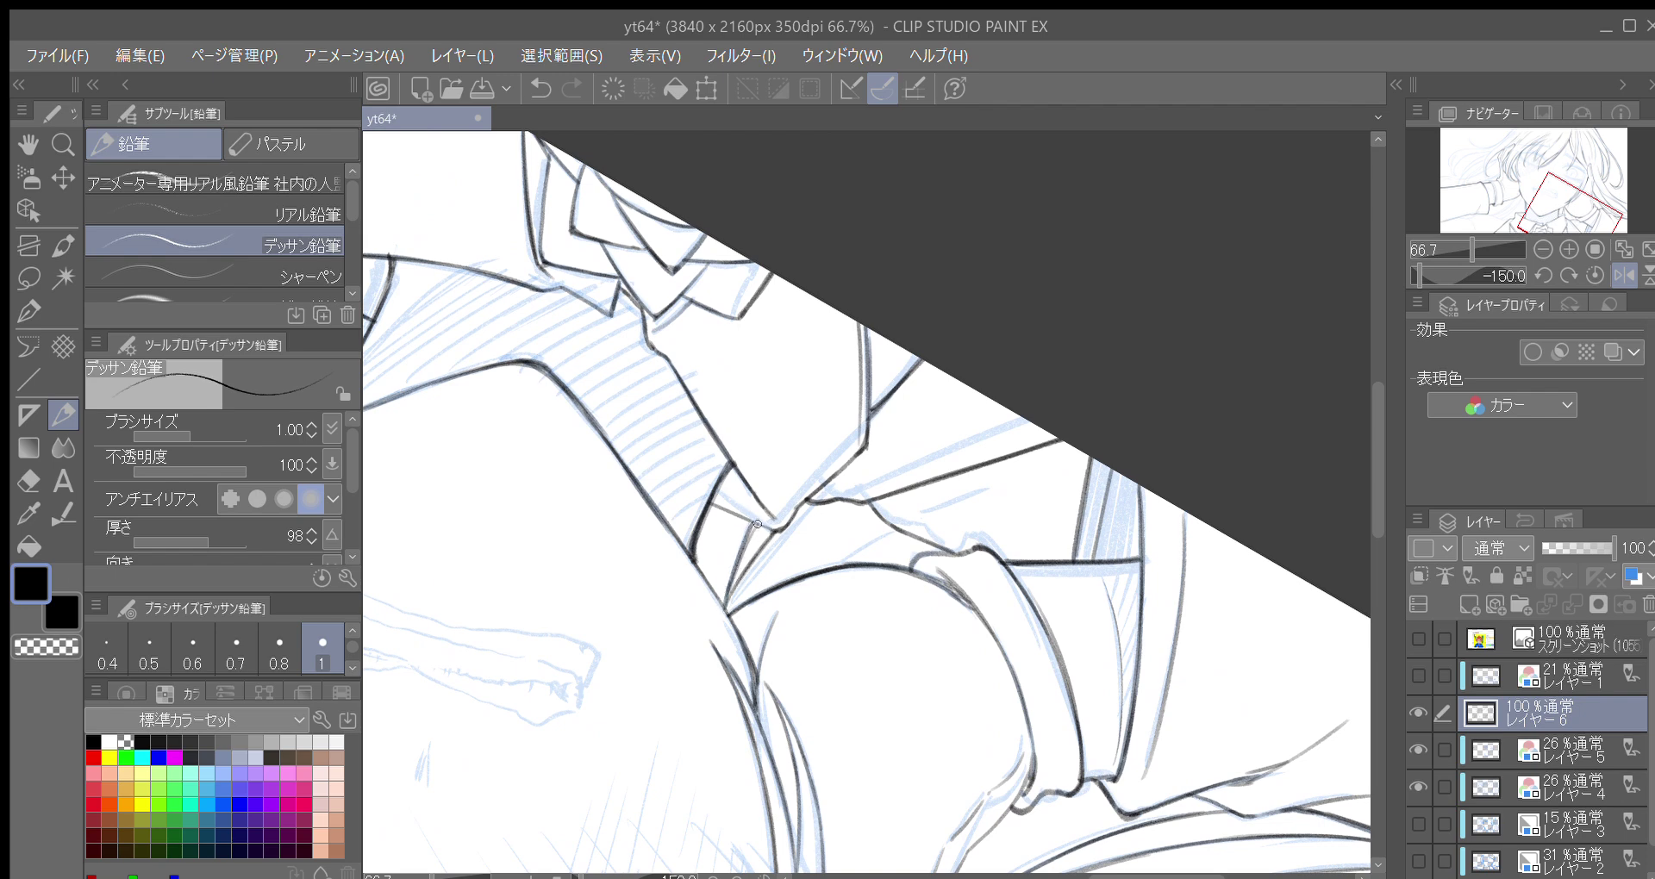
# Draw the short hair lines in the gap between the hand, the collar and the shoulder, redoing the first stroke
pyautogui.press('^')
pyautogui.press('^')
pyautogui.press('^')
pyautogui.press('^')
pyautogui.press('^')
pyautogui.press('^')
pyautogui.press('^')
pyautogui.press('^')
pyautogui.press('^')
pyautogui.press('^')
pyautogui.moveTo(881, 385); pyautogui.dragTo(792, 476)
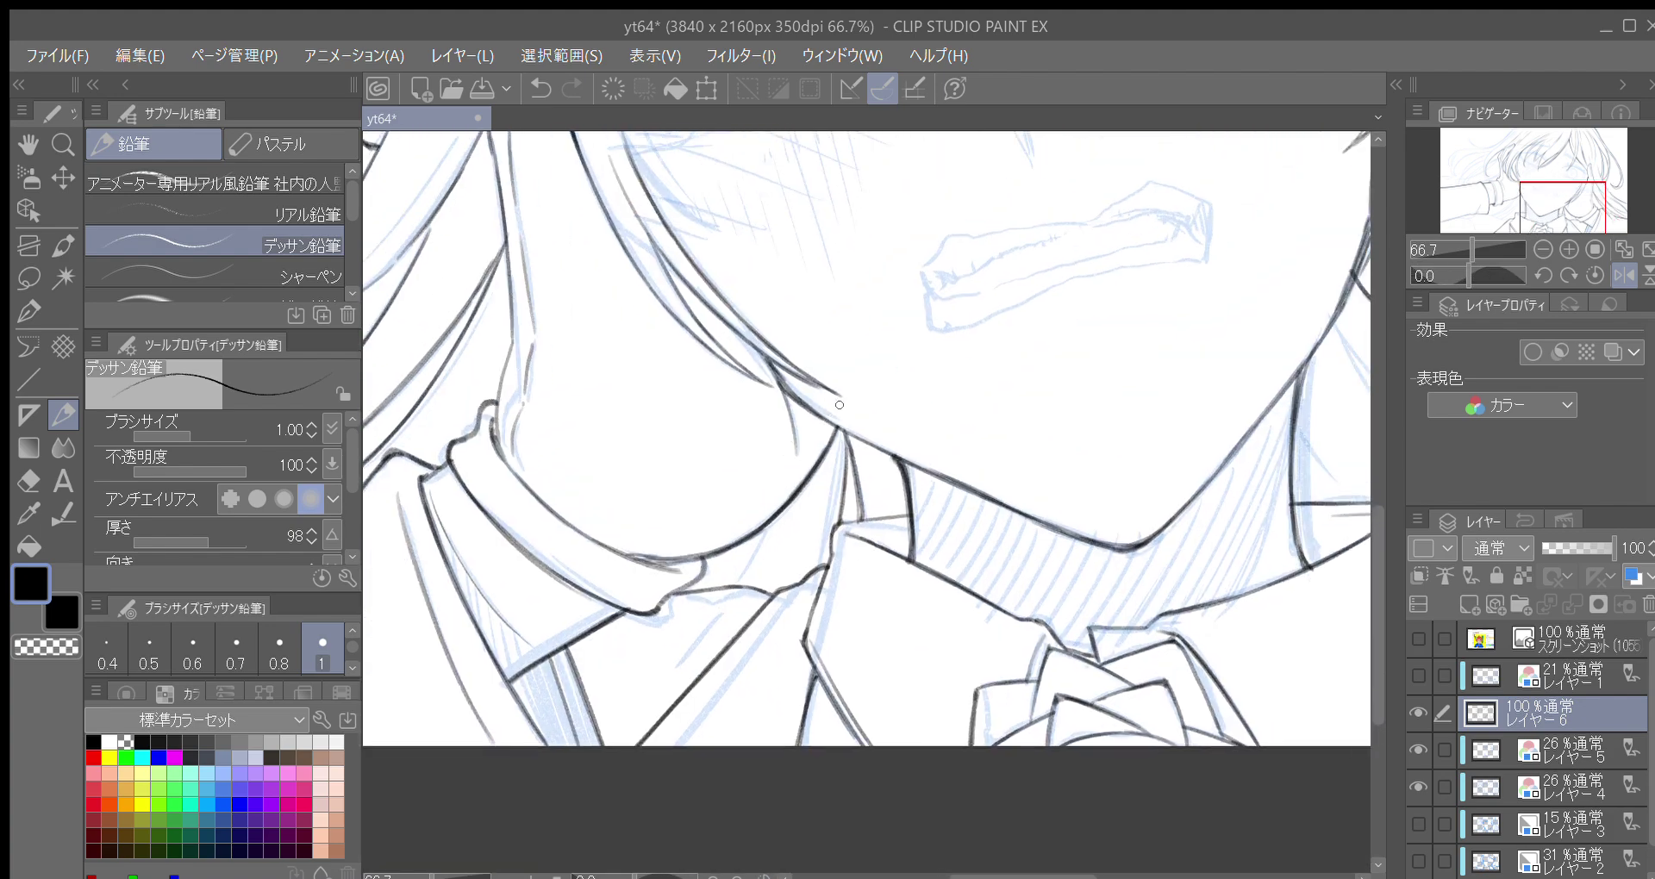
pyautogui.moveTo(735, 590); pyautogui.dragTo(773, 516)
pyautogui.hotkey('ctrl', 'z')
pyautogui.moveTo(735, 590)
pyautogui.mouseDown()
pyautogui.moveTo(773, 517)
pyautogui.moveTo(734, 589)
pyautogui.moveTo(791, 664)
pyautogui.moveTo(970, 727)
pyautogui.moveTo(1069, 702)
pyautogui.mouseUp()
pyautogui.scroll(-2, 988, 577)
pyautogui.hscroll(4, 988, 577)
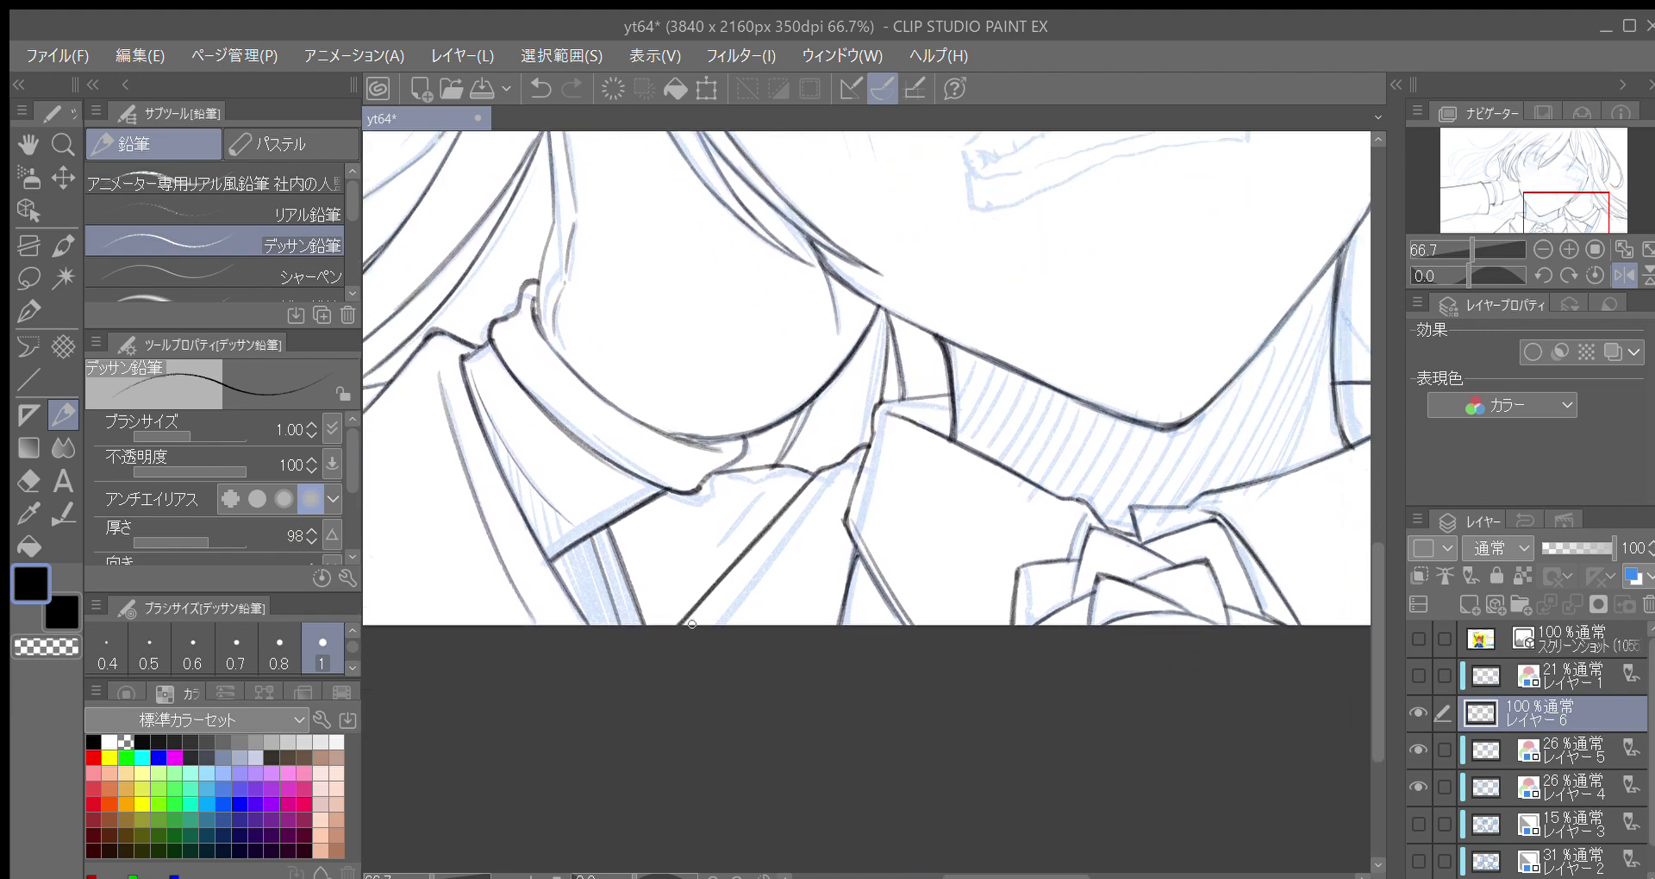
# Zoom out to 50% and build up the outer contour of the hair lock behind the raised hand with layered strokes
pyautogui.moveTo(1311, 519); pyautogui.dragTo(1120, 626)
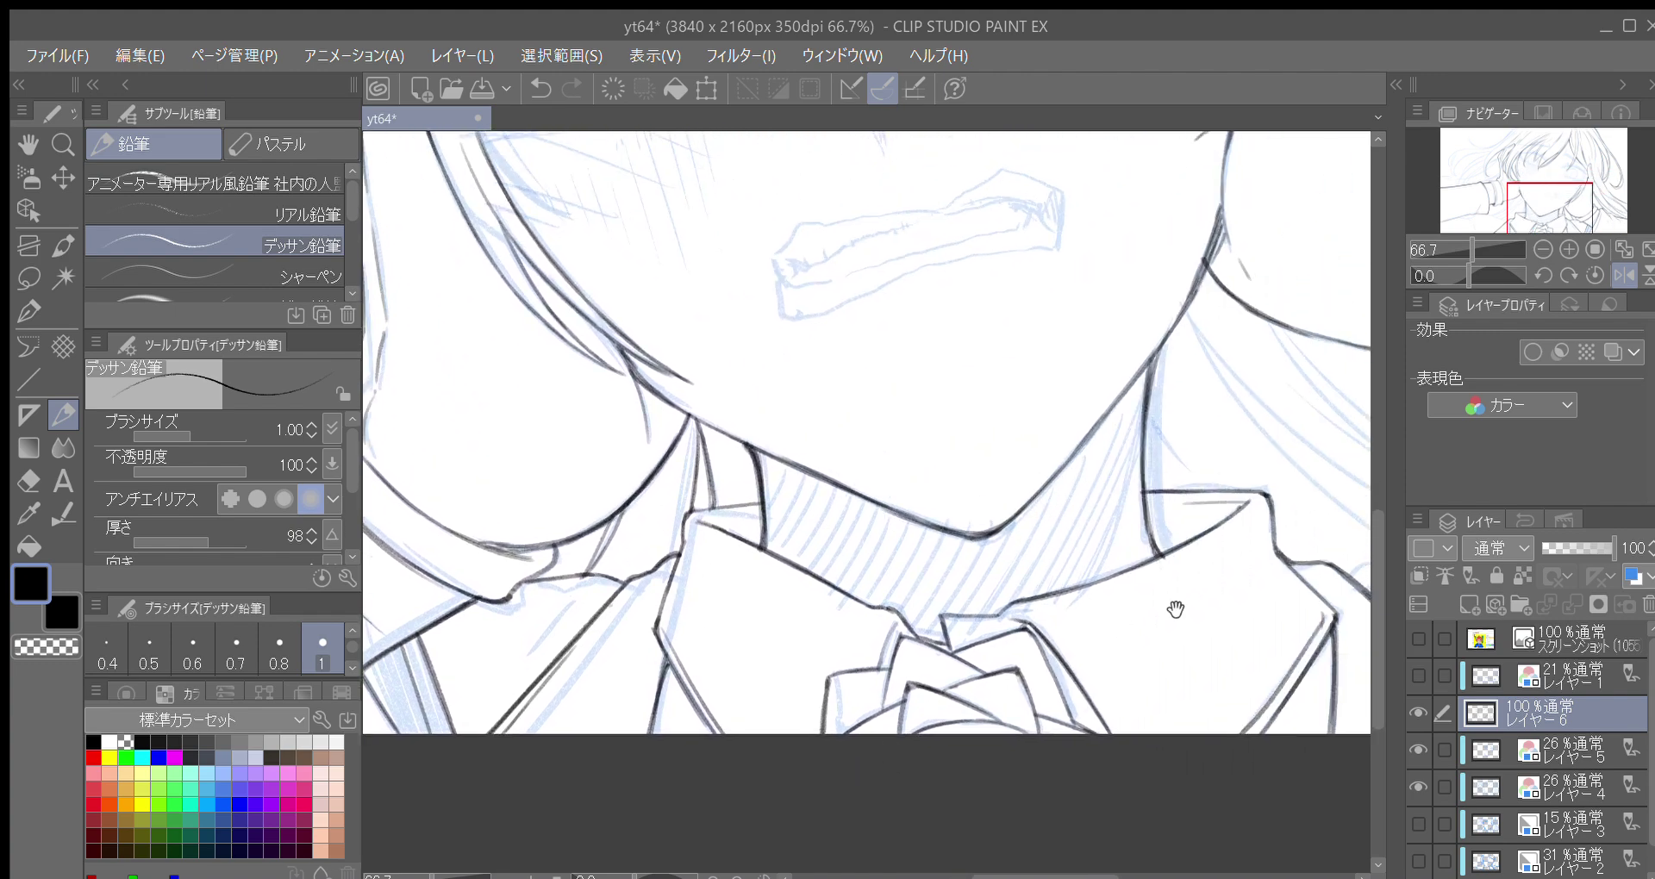
pyautogui.moveTo(1216, 611); pyautogui.dragTo(1110, 714)
pyautogui.moveTo(1049, 571); pyautogui.dragTo(1080, 697)
pyautogui.click(1543, 249)
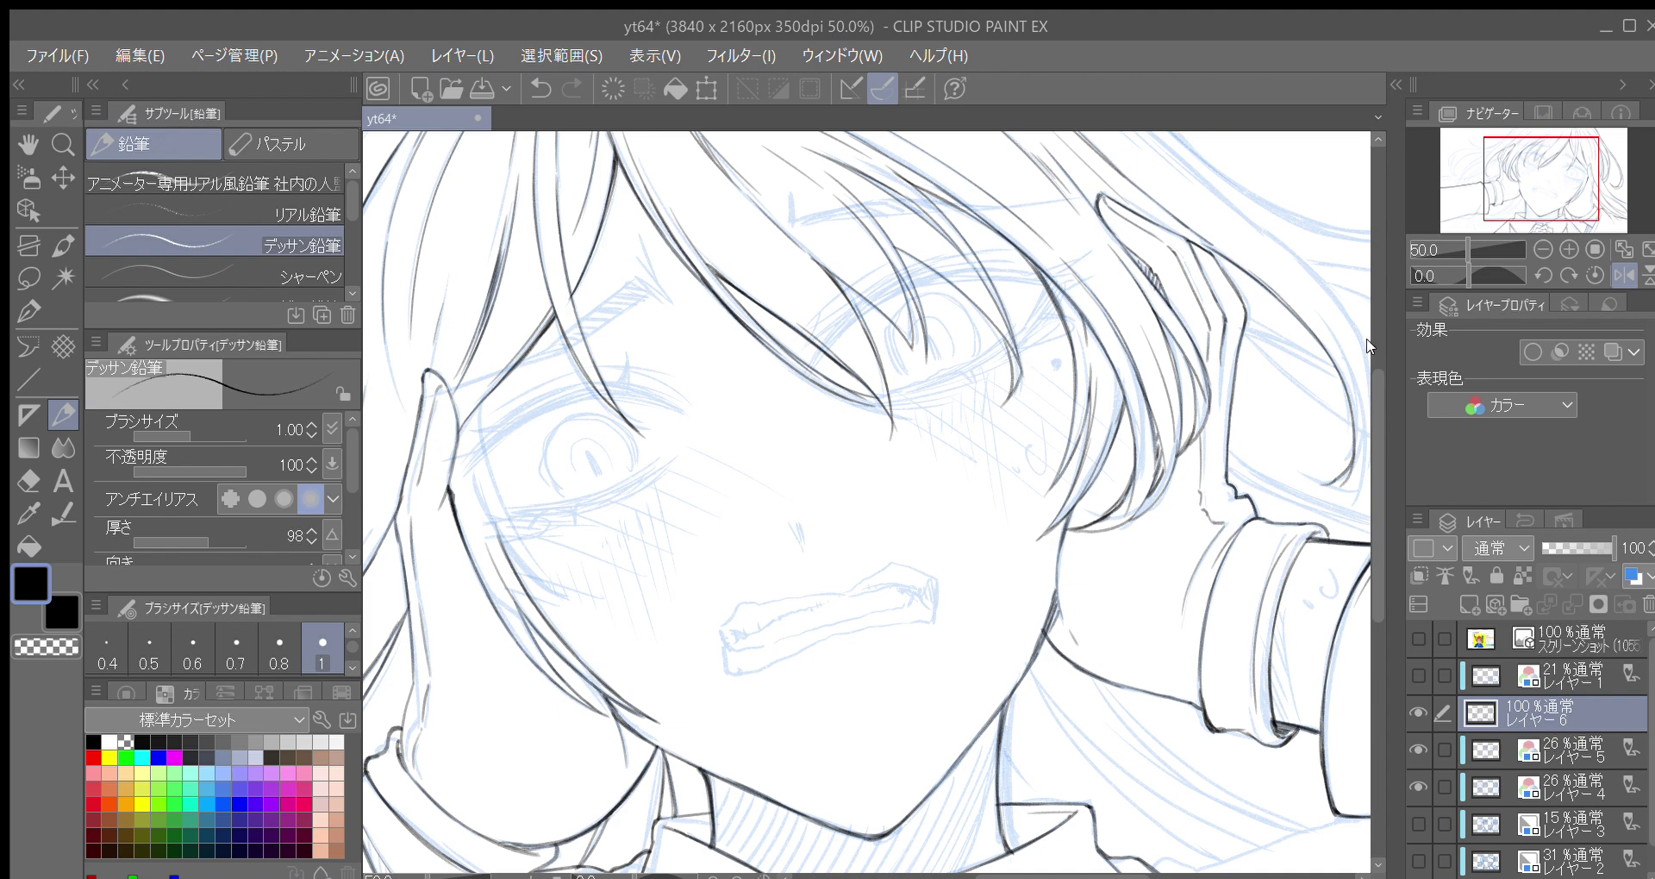
pyautogui.moveTo(1374, 410); pyautogui.dragTo(1370, 401)
pyautogui.moveTo(1265, 484); pyautogui.dragTo(1144, 569)
pyautogui.press('-')
pyautogui.press('^')
pyautogui.press('-')
pyautogui.press('-')
pyautogui.press('-')
pyautogui.press('-')
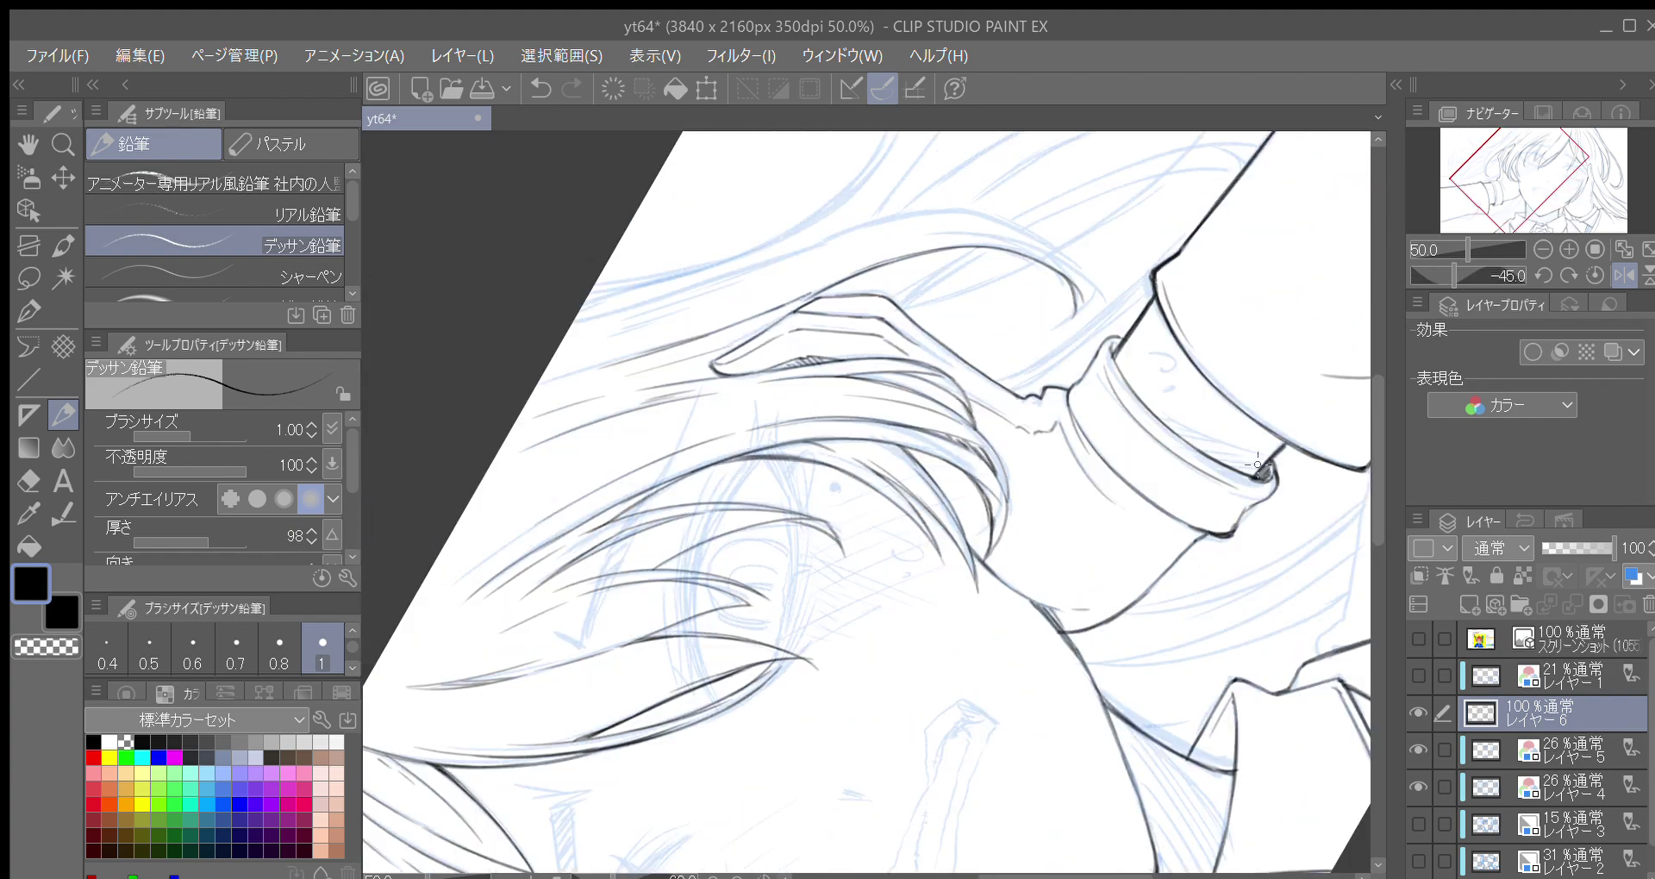
pyautogui.moveTo(1066, 543); pyautogui.dragTo(1056, 642)
pyautogui.press('-')
pyautogui.press('-')
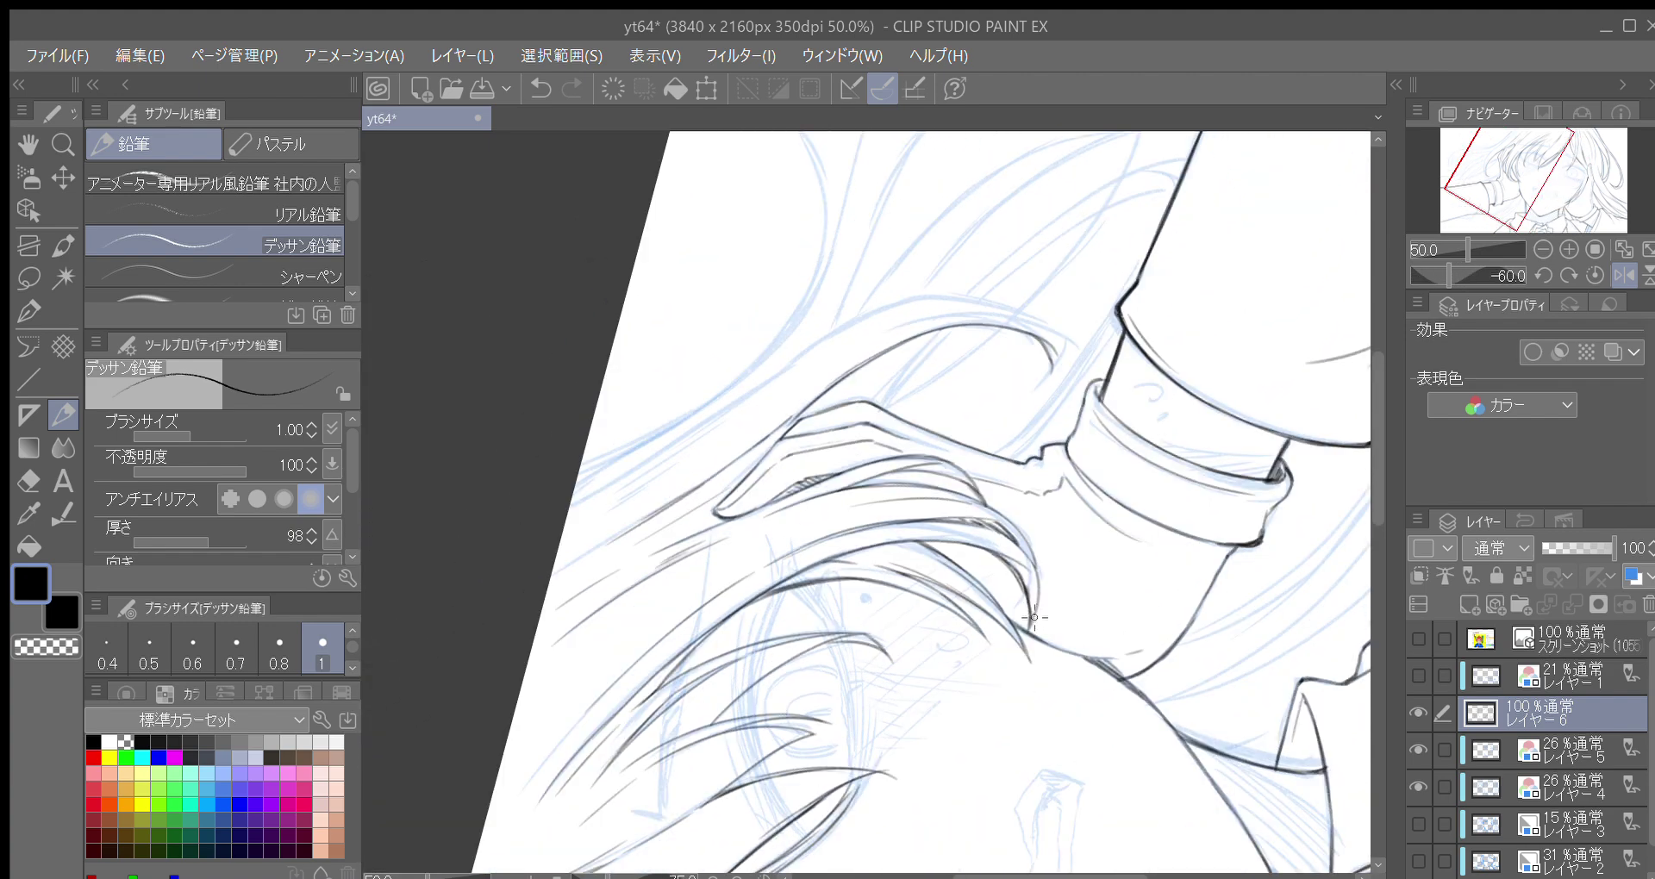
pyautogui.moveTo(906, 630); pyautogui.dragTo(910, 741)
pyautogui.press('-')
pyautogui.moveTo(738, 609); pyautogui.dragTo(670, 607)
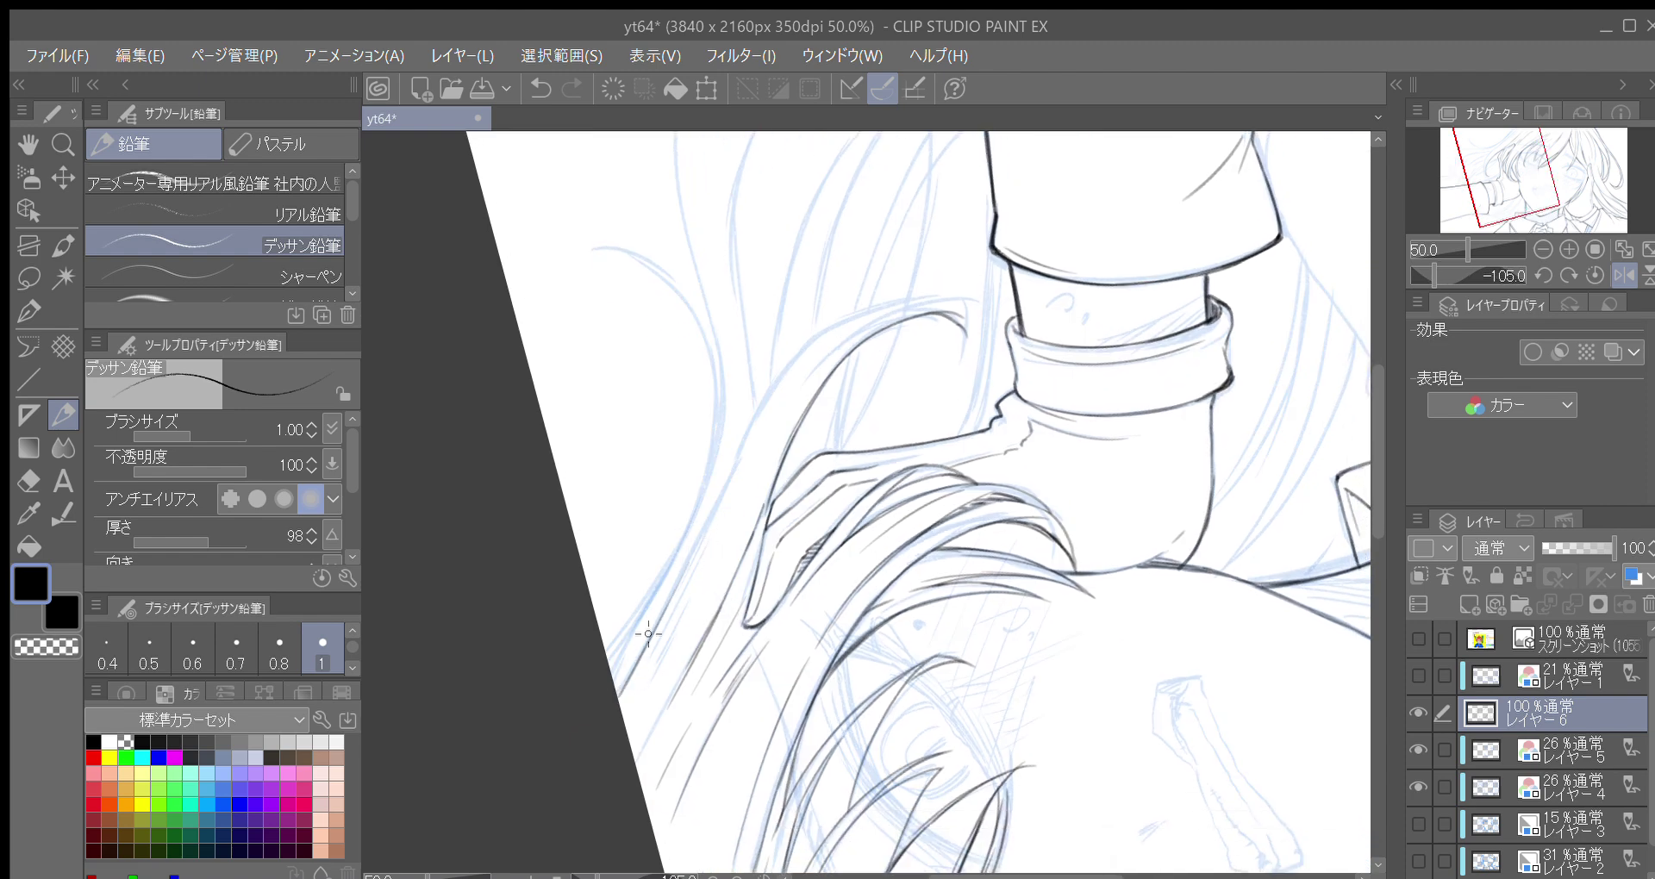
pyautogui.moveTo(678, 587); pyautogui.dragTo(729, 467)
pyautogui.moveTo(694, 552); pyautogui.dragTo(743, 450)
pyautogui.moveTo(714, 514); pyautogui.dragTo(767, 401)
pyautogui.moveTo(731, 483); pyautogui.dragTo(797, 354)
pyautogui.moveTo(737, 464); pyautogui.dragTo(809, 340)
pyautogui.moveTo(657, 651); pyautogui.dragTo(688, 588)
pyautogui.moveTo(659, 678); pyautogui.dragTo(685, 614)
pyautogui.moveTo(669, 661)
pyautogui.mouseDown()
pyautogui.moveTo(690, 614)
pyautogui.moveTo(680, 674)
pyautogui.mouseUp()
# Thicken the bend where that hair lock curves around toward its tip behind the raised hand
pyautogui.press('-')
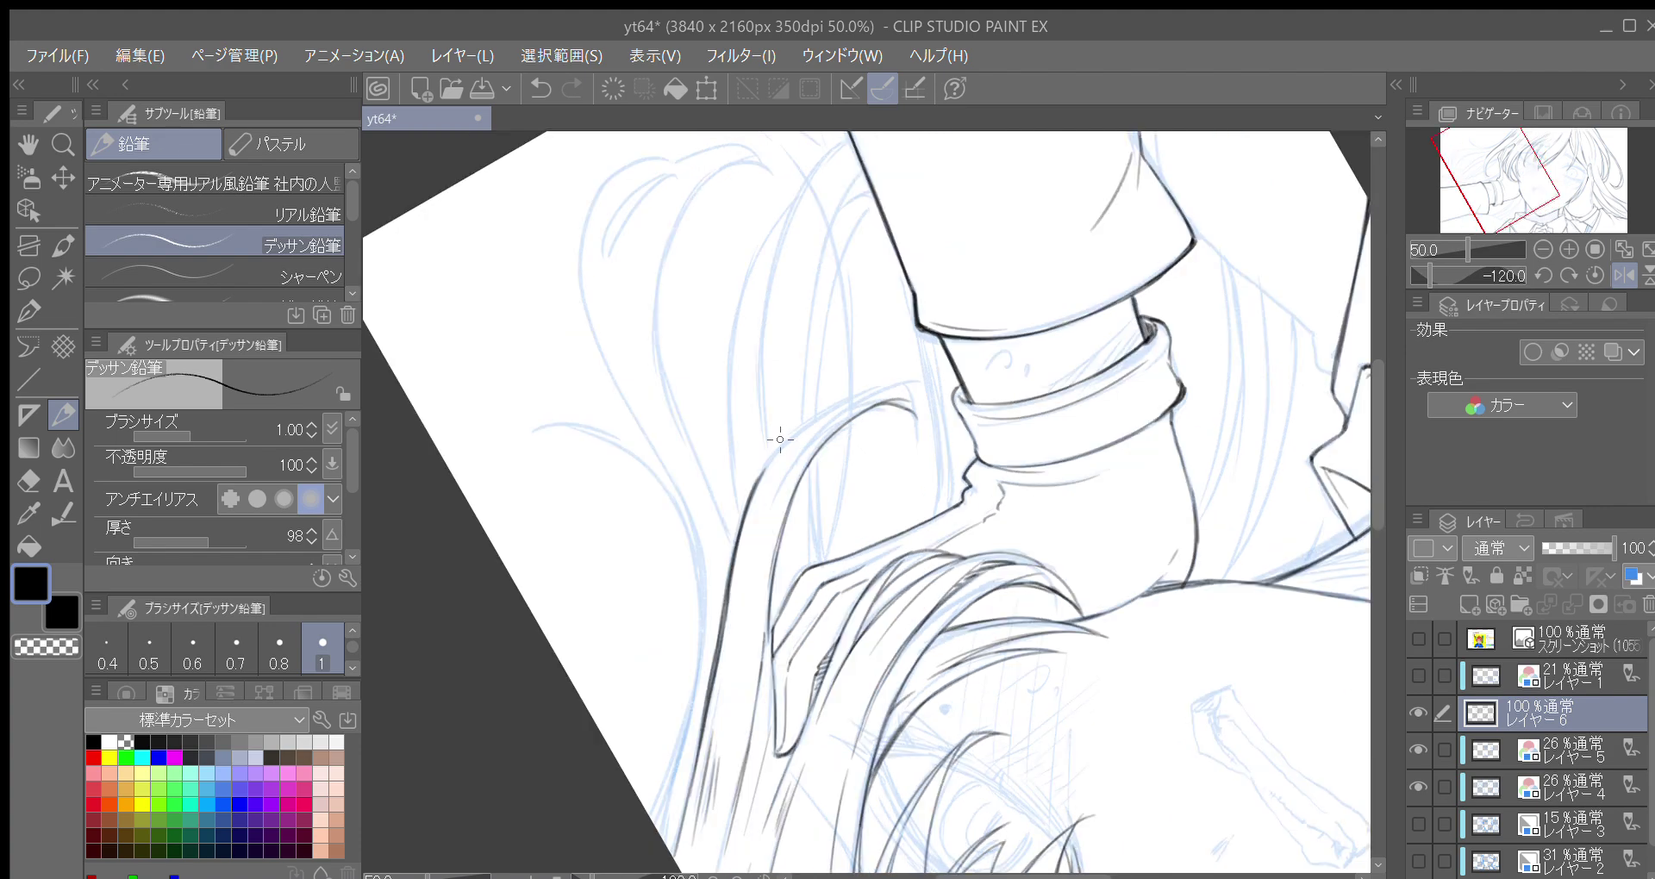
pyautogui.press('-')
pyautogui.moveTo(760, 528); pyautogui.dragTo(795, 442)
pyautogui.moveTo(762, 500); pyautogui.dragTo(826, 411)
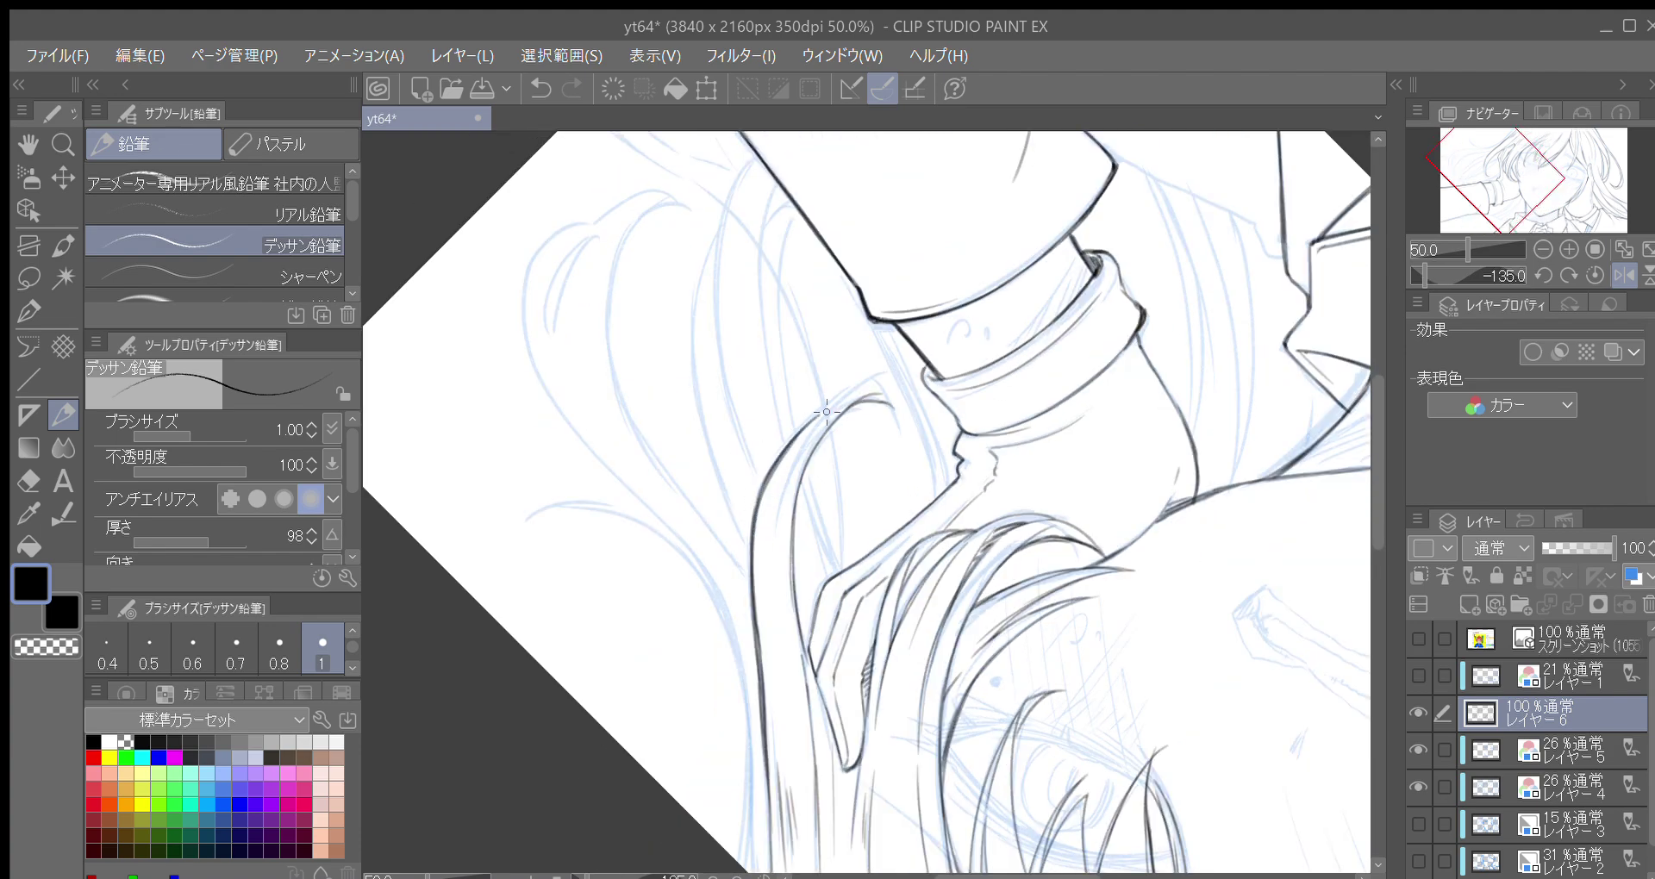
pyautogui.moveTo(780, 545)
pyautogui.mouseDown()
pyautogui.moveTo(799, 448)
pyautogui.moveTo(882, 397)
pyautogui.mouseUp()
# Draw the curled end of the hair strand that flicks outward beyond the lock behind the raised hand
pyautogui.press('^')
pyautogui.press('^')
pyautogui.press('^')
pyautogui.press('^')
pyautogui.press('^')
pyautogui.press('^')
pyautogui.press('^')
pyautogui.press('^')
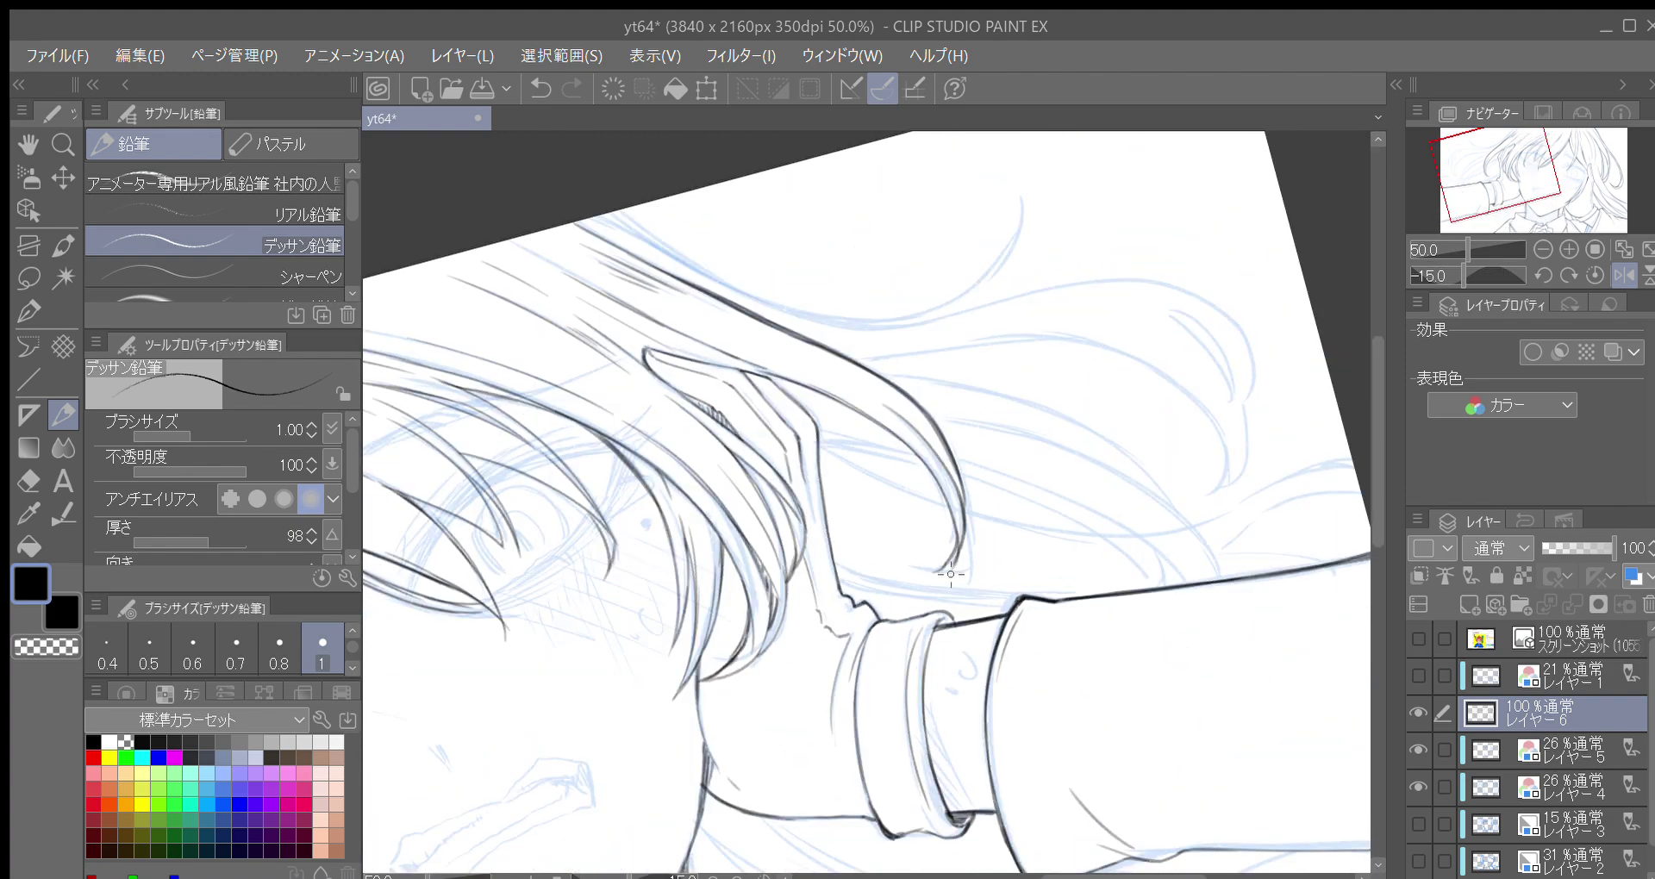
pyautogui.press('^')
pyautogui.press('^')
pyautogui.moveTo(1112, 510); pyautogui.dragTo(1075, 665)
pyautogui.press('-')
pyautogui.press('-')
pyautogui.press('-')
pyautogui.press('-')
pyautogui.press('-')
pyautogui.press('-')
pyautogui.press('-')
pyautogui.press('-')
pyautogui.press('-')
pyautogui.press('-')
pyautogui.press('-')
pyautogui.press('-')
pyautogui.press('-')
pyautogui.press('-')
pyautogui.press('-')
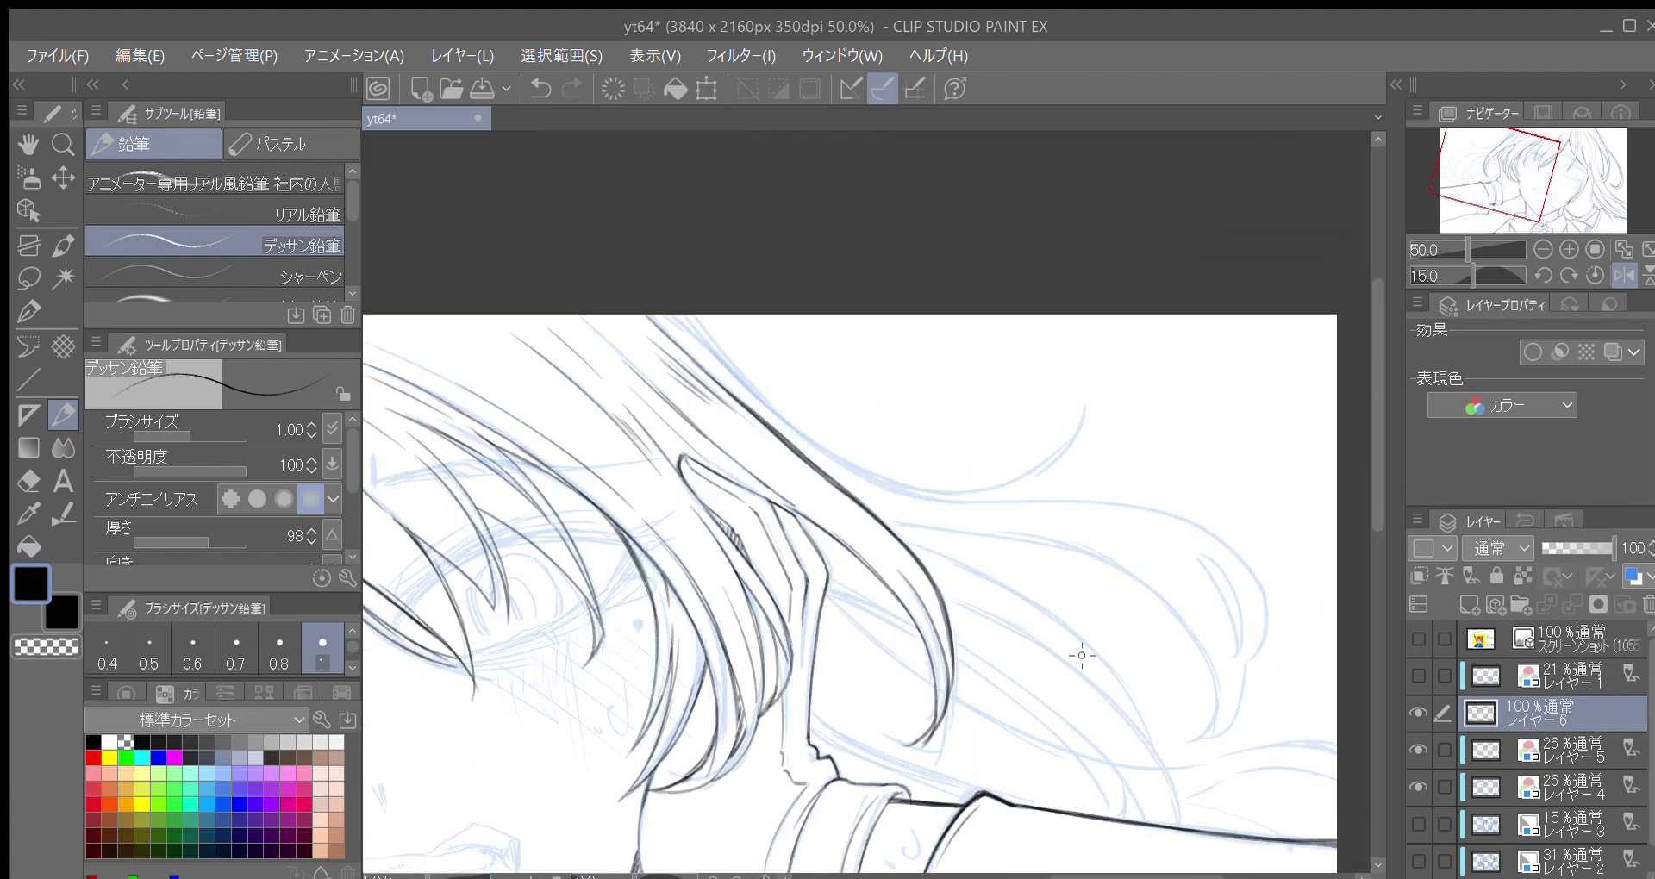
pyautogui.press('-')
pyautogui.press('-')
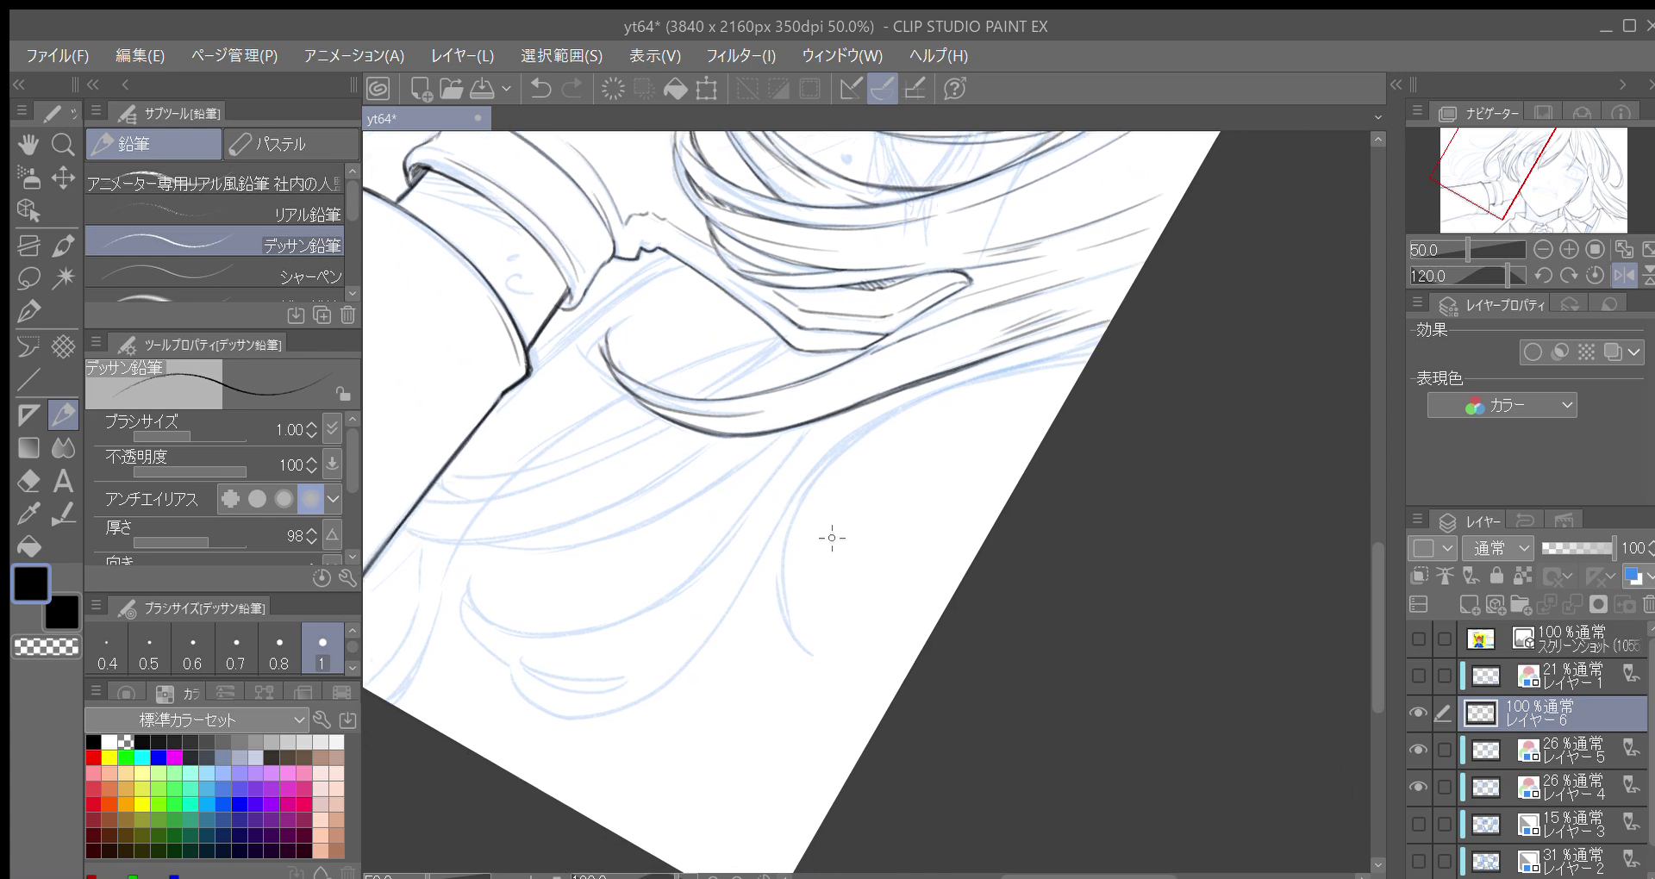
pyautogui.moveTo(814, 464); pyautogui.dragTo(787, 596)
pyautogui.moveTo(792, 528); pyautogui.dragTo(795, 631)
pyautogui.moveTo(771, 552); pyautogui.dragTo(815, 664)
pyautogui.moveTo(782, 603)
pyautogui.mouseDown()
pyautogui.moveTo(815, 481)
pyautogui.moveTo(834, 458)
pyautogui.mouseUp()
# Continue the flicked strand's contour up to the canvas edge and darken it with overlapping strokes
pyautogui.press('-')
pyautogui.press('-')
pyautogui.moveTo(817, 512)
pyautogui.mouseDown()
pyautogui.moveTo(764, 642)
pyautogui.moveTo(793, 544)
pyautogui.moveTo(853, 464)
pyautogui.mouseUp()
pyautogui.moveTo(790, 541); pyautogui.dragTo(912, 405)
pyautogui.moveTo(830, 491); pyautogui.dragTo(932, 395)
pyautogui.moveTo(847, 471); pyautogui.dragTo(933, 388)
pyautogui.moveTo(887, 431); pyautogui.dragTo(931, 388)
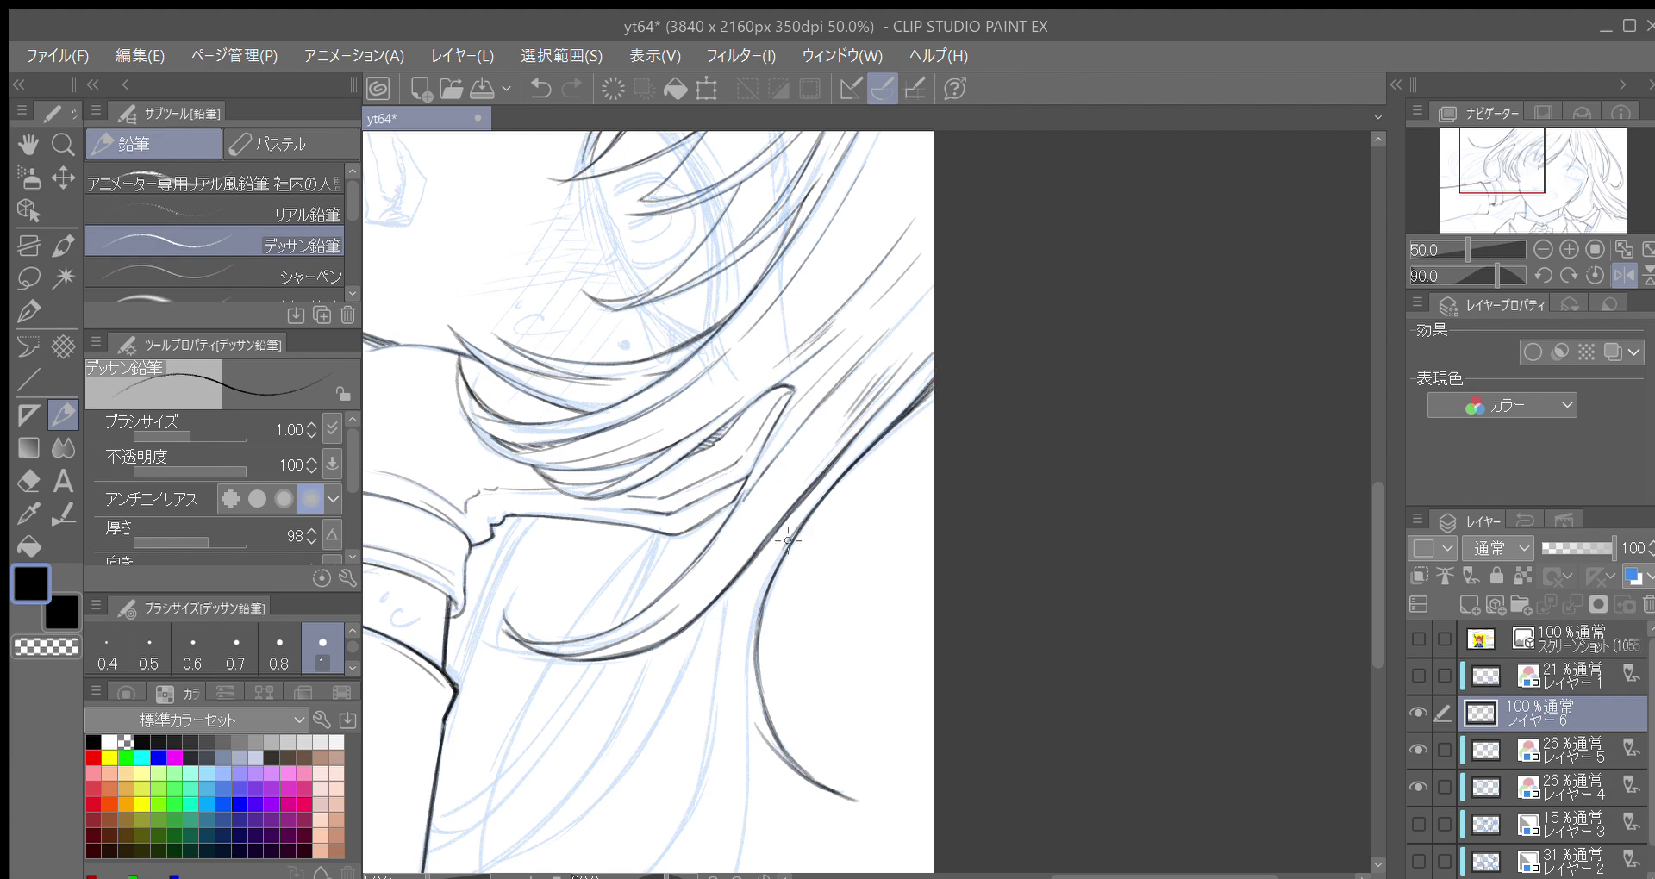
# Turn off the mirrored view and draw the lower tip of the wavy hair lock above the sleeve, redoing the first stroke
pyautogui.press('^')
pyautogui.press('^')
pyautogui.press('^')
pyautogui.press('^')
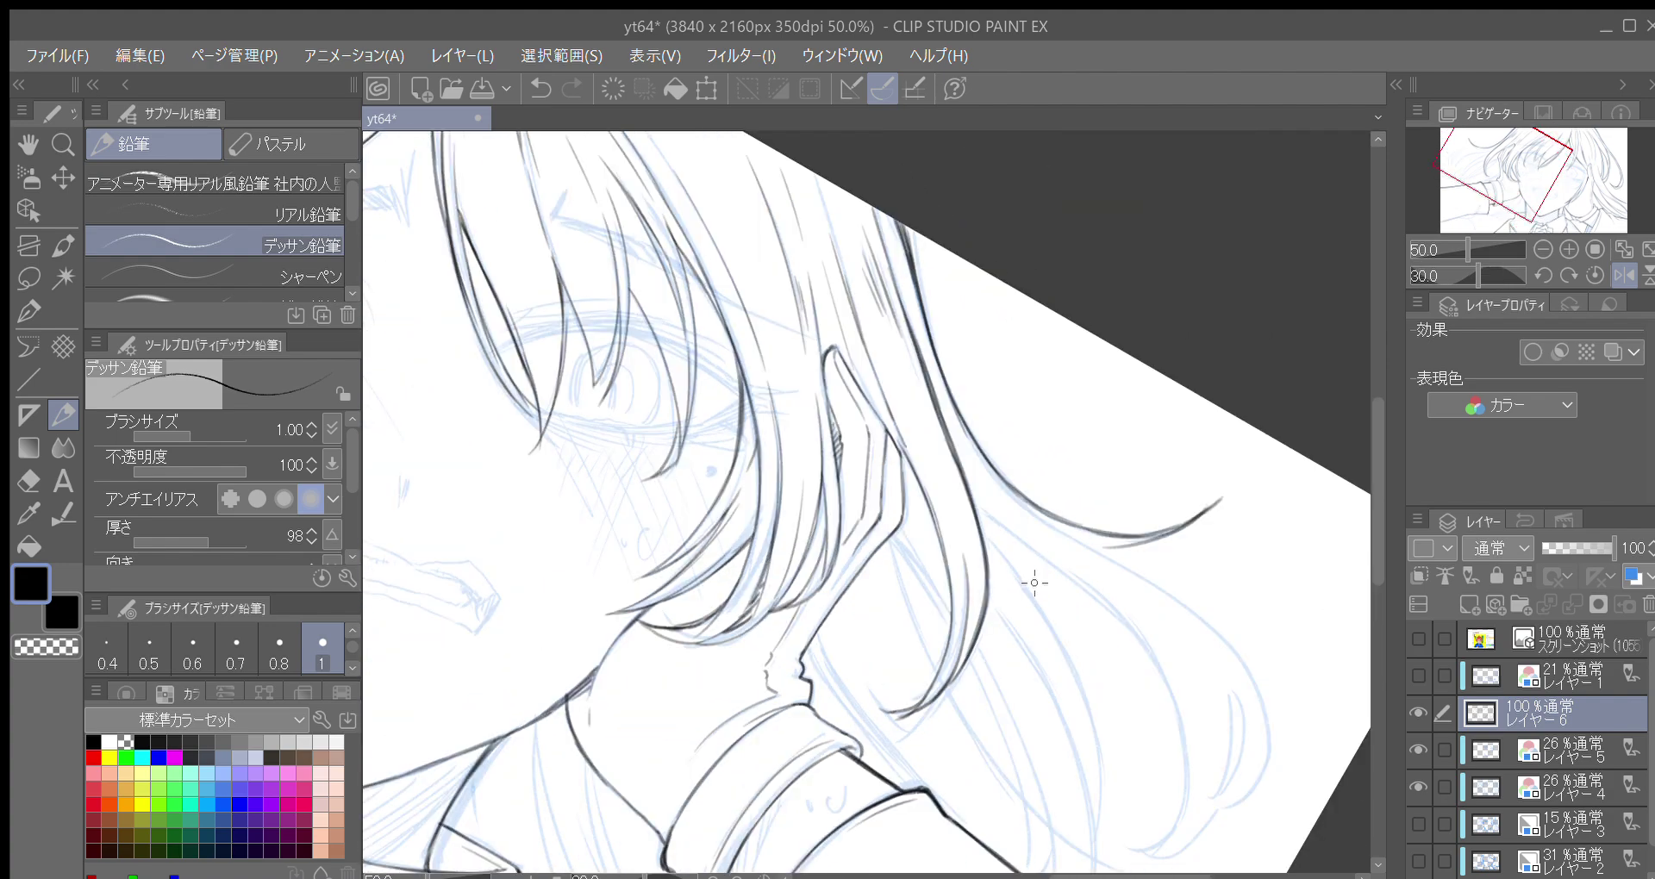
pyautogui.press('-')
pyautogui.moveTo(901, 676); pyautogui.dragTo(1297, 470)
pyautogui.moveTo(1112, 565); pyautogui.dragTo(1065, 653)
pyautogui.click(1624, 276)
pyautogui.moveTo(1058, 580); pyautogui.dragTo(1294, 508)
pyautogui.moveTo(1074, 629); pyautogui.dragTo(1248, 579)
pyautogui.press('^')
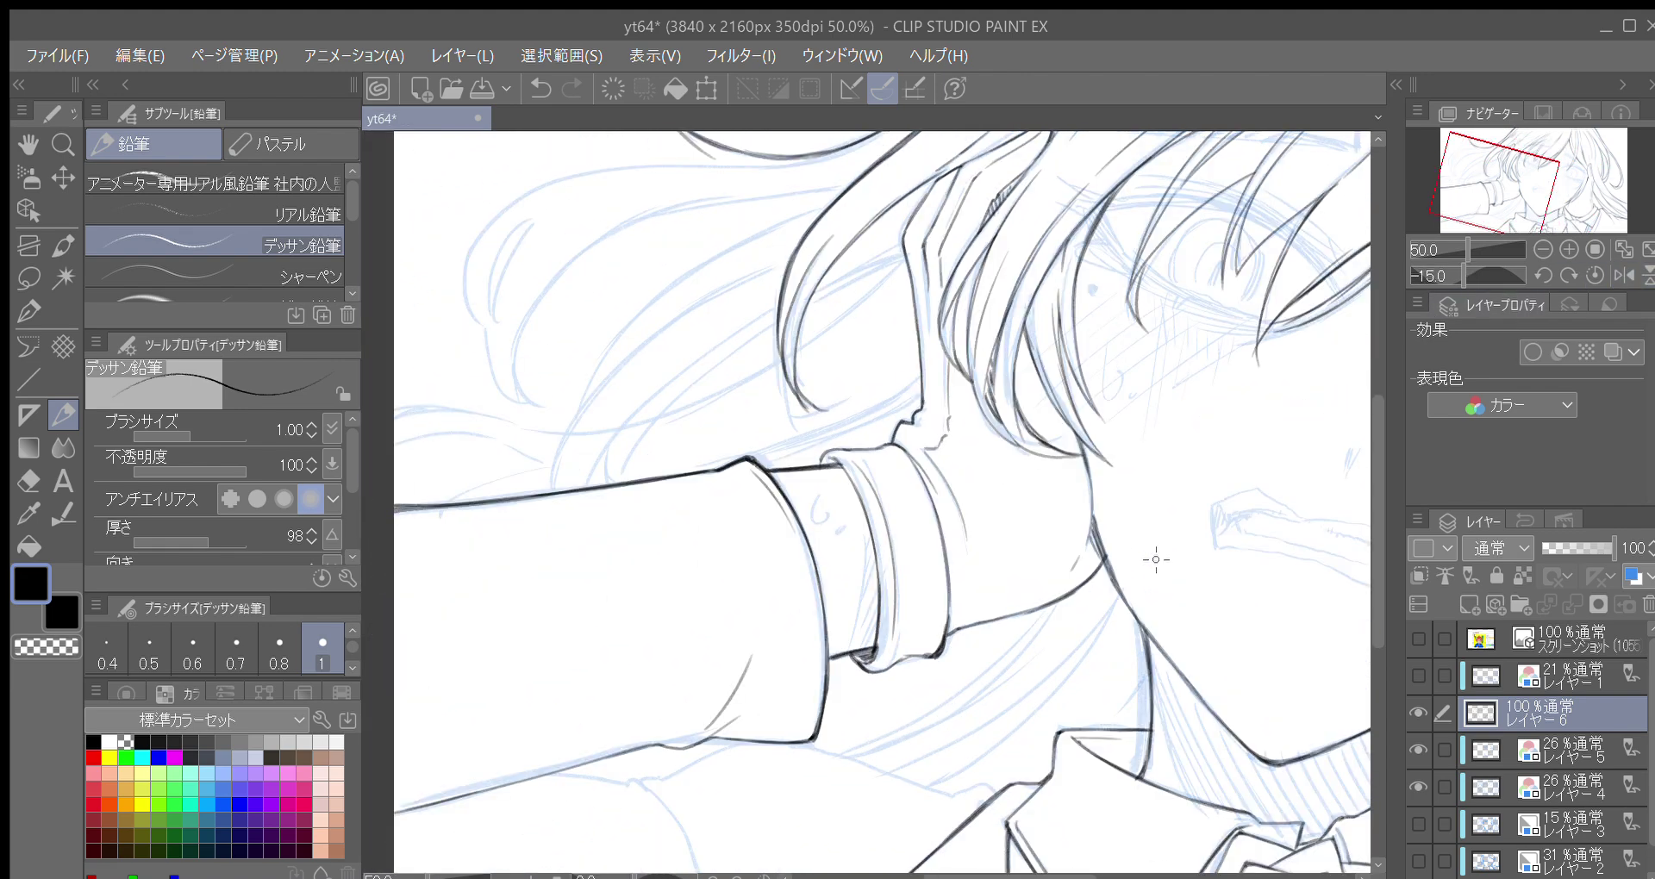
pyautogui.moveTo(722, 480); pyautogui.dragTo(731, 641)
pyautogui.moveTo(497, 493)
pyautogui.mouseDown()
pyautogui.moveTo(536, 569)
pyautogui.moveTo(528, 511)
pyautogui.mouseUp()
pyautogui.hotkey('ctrl', 'z')
pyautogui.moveTo(566, 588); pyautogui.dragTo(536, 494)
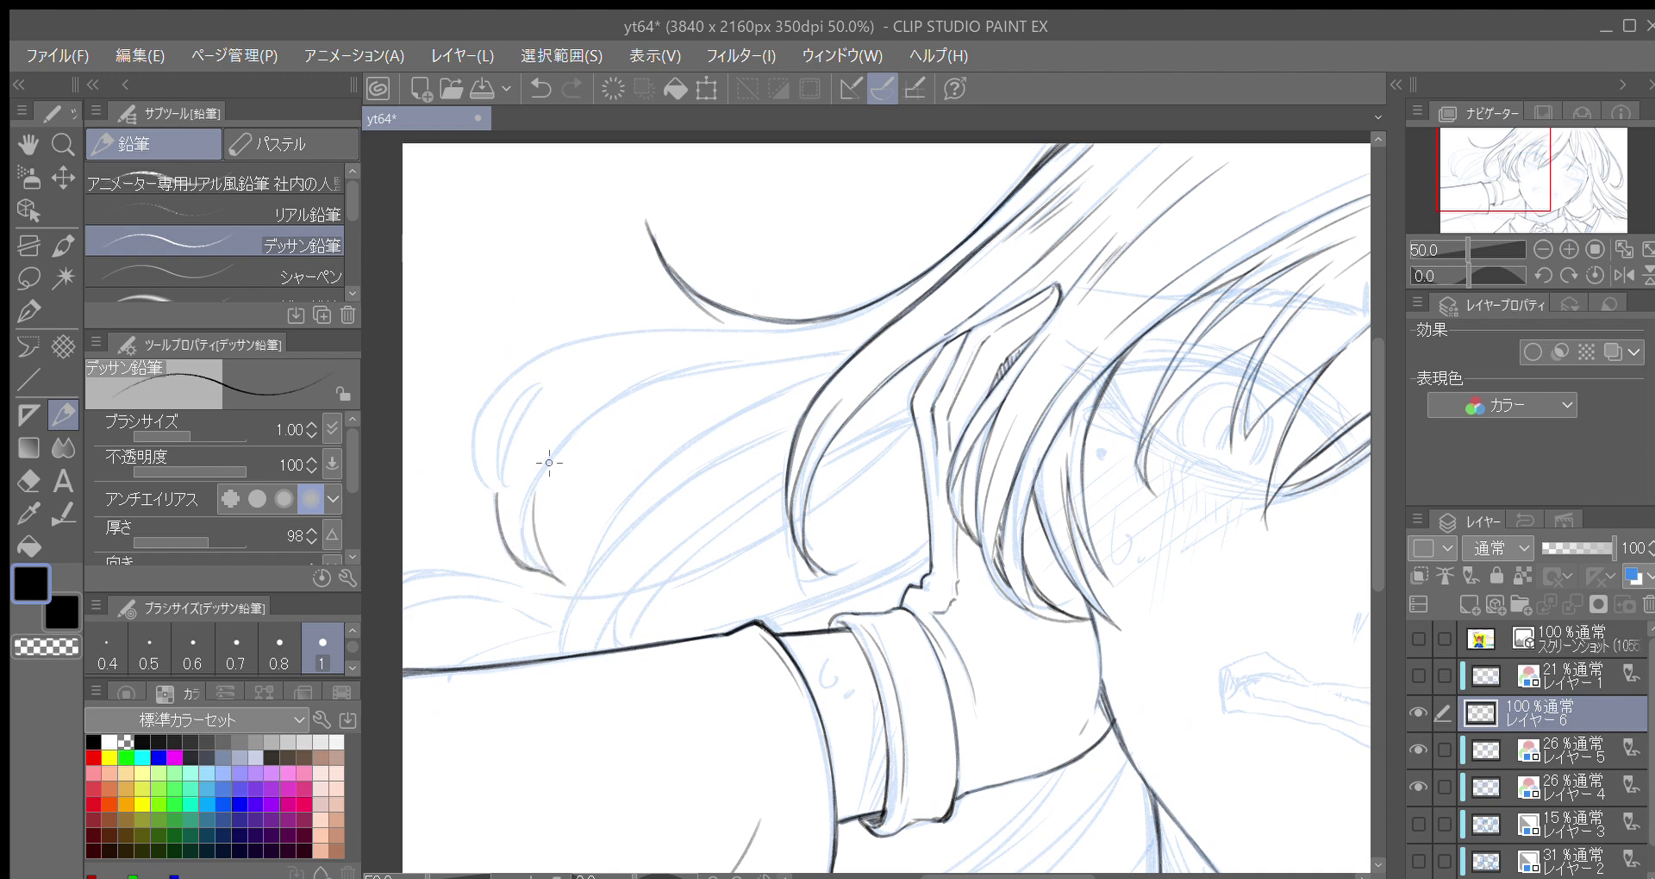
pyautogui.moveTo(550, 575); pyautogui.dragTo(547, 476)
pyautogui.moveTo(473, 450); pyautogui.dragTo(490, 400)
# Draw the wavy lock's long outer and inner contours from its tip up toward the head
pyautogui.press('-')
pyautogui.press('-')
pyautogui.press('-')
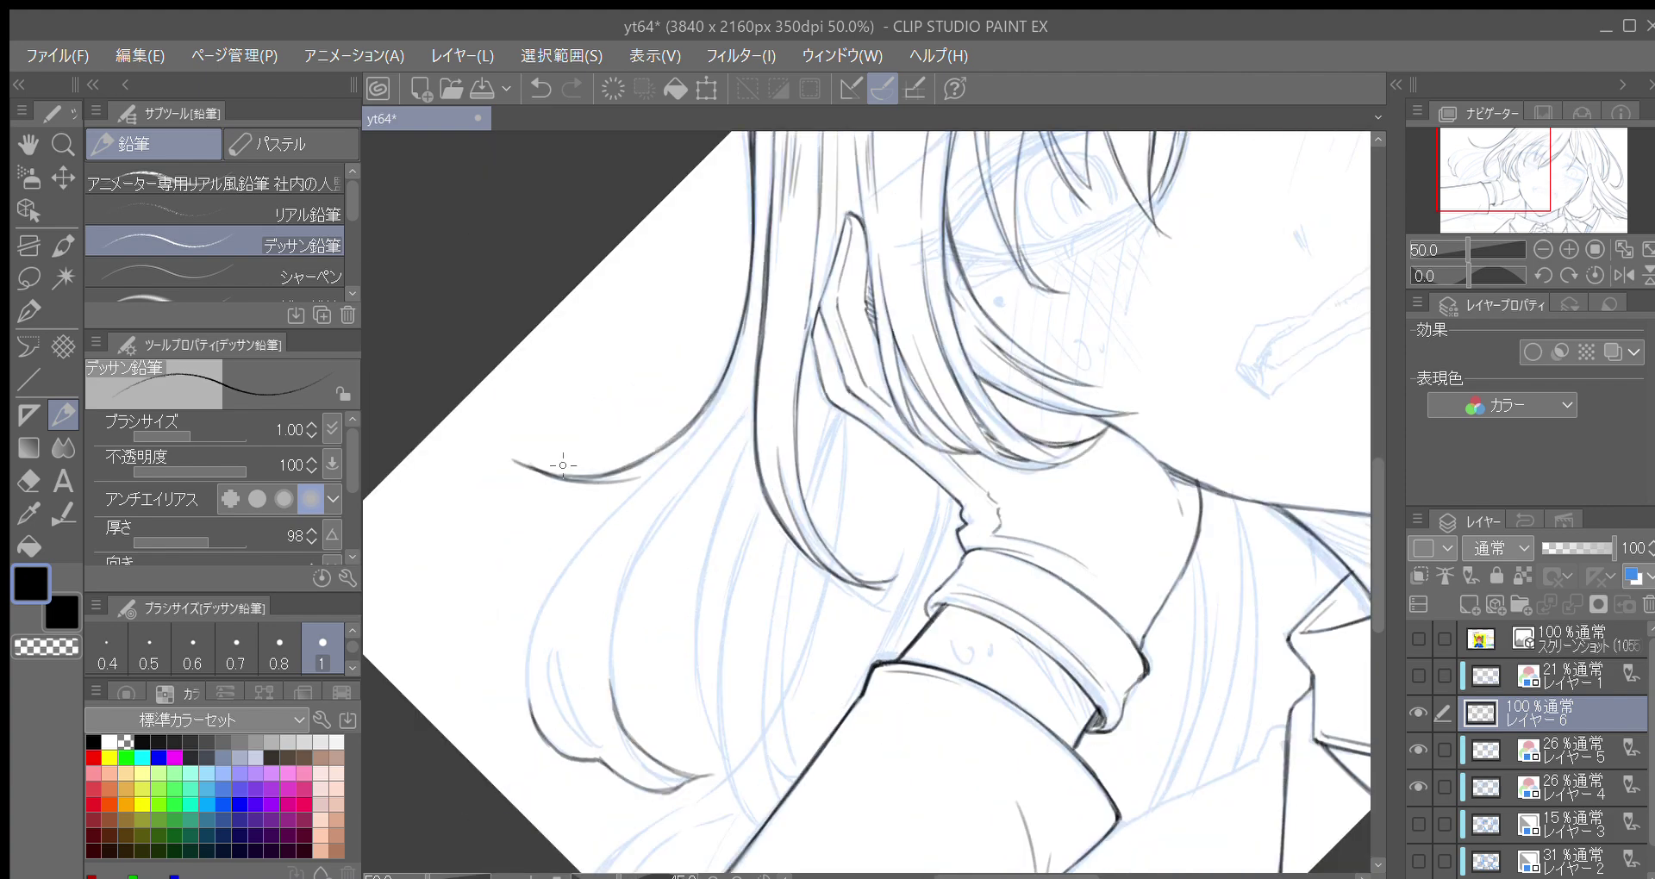
pyautogui.moveTo(557, 666); pyautogui.dragTo(543, 540)
pyautogui.moveTo(521, 601); pyautogui.dragTo(529, 470)
pyautogui.moveTo(512, 546)
pyautogui.mouseDown()
pyautogui.moveTo(528, 444)
pyautogui.moveTo(660, 326)
pyautogui.mouseUp()
pyautogui.moveTo(604, 603)
pyautogui.mouseDown()
pyautogui.moveTo(611, 432)
pyautogui.moveTo(607, 450)
pyautogui.moveTo(634, 398)
pyautogui.mouseUp()
pyautogui.moveTo(612, 454); pyautogui.dragTo(717, 303)
pyautogui.moveTo(665, 361); pyautogui.dragTo(695, 328)
# Add the short curved strand line inside the wavy lock, redoing the first attempt
pyautogui.press('^')
pyautogui.press('^')
pyautogui.moveTo(560, 466); pyautogui.dragTo(597, 345)
pyautogui.hotkey('ctrl', 'z')
pyautogui.moveTo(559, 462)
pyautogui.mouseDown()
pyautogui.moveTo(599, 343)
pyautogui.moveTo(558, 462)
pyautogui.mouseUp()
pyautogui.moveTo(595, 346); pyautogui.dragTo(557, 390)
pyautogui.moveTo(636, 314); pyautogui.dragTo(601, 342)
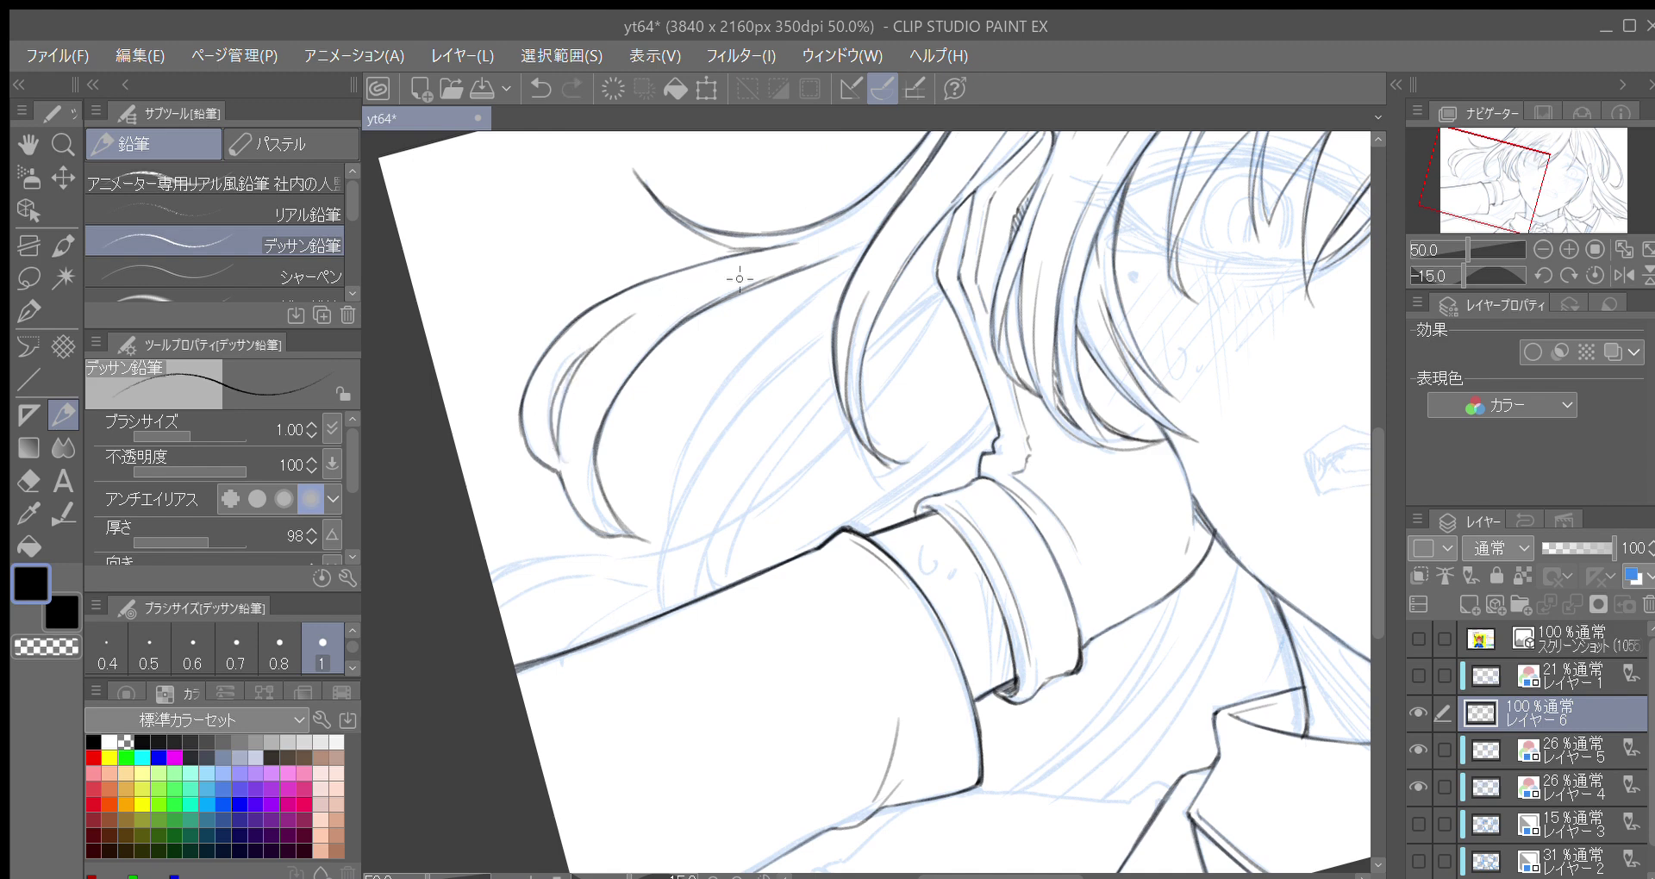
# Draw the long contour of the next hair lock, rising from the sleeve's upper edge to the head
pyautogui.moveTo(662, 609); pyautogui.dragTo(754, 359)
pyautogui.moveTo(664, 515)
pyautogui.mouseDown()
pyautogui.moveTo(727, 380)
pyautogui.moveTo(774, 335)
pyautogui.mouseUp()
pyautogui.moveTo(704, 422); pyautogui.dragTo(865, 251)
pyautogui.moveTo(802, 264); pyautogui.dragTo(872, 239)
pyautogui.moveTo(838, 275); pyautogui.dragTo(866, 252)
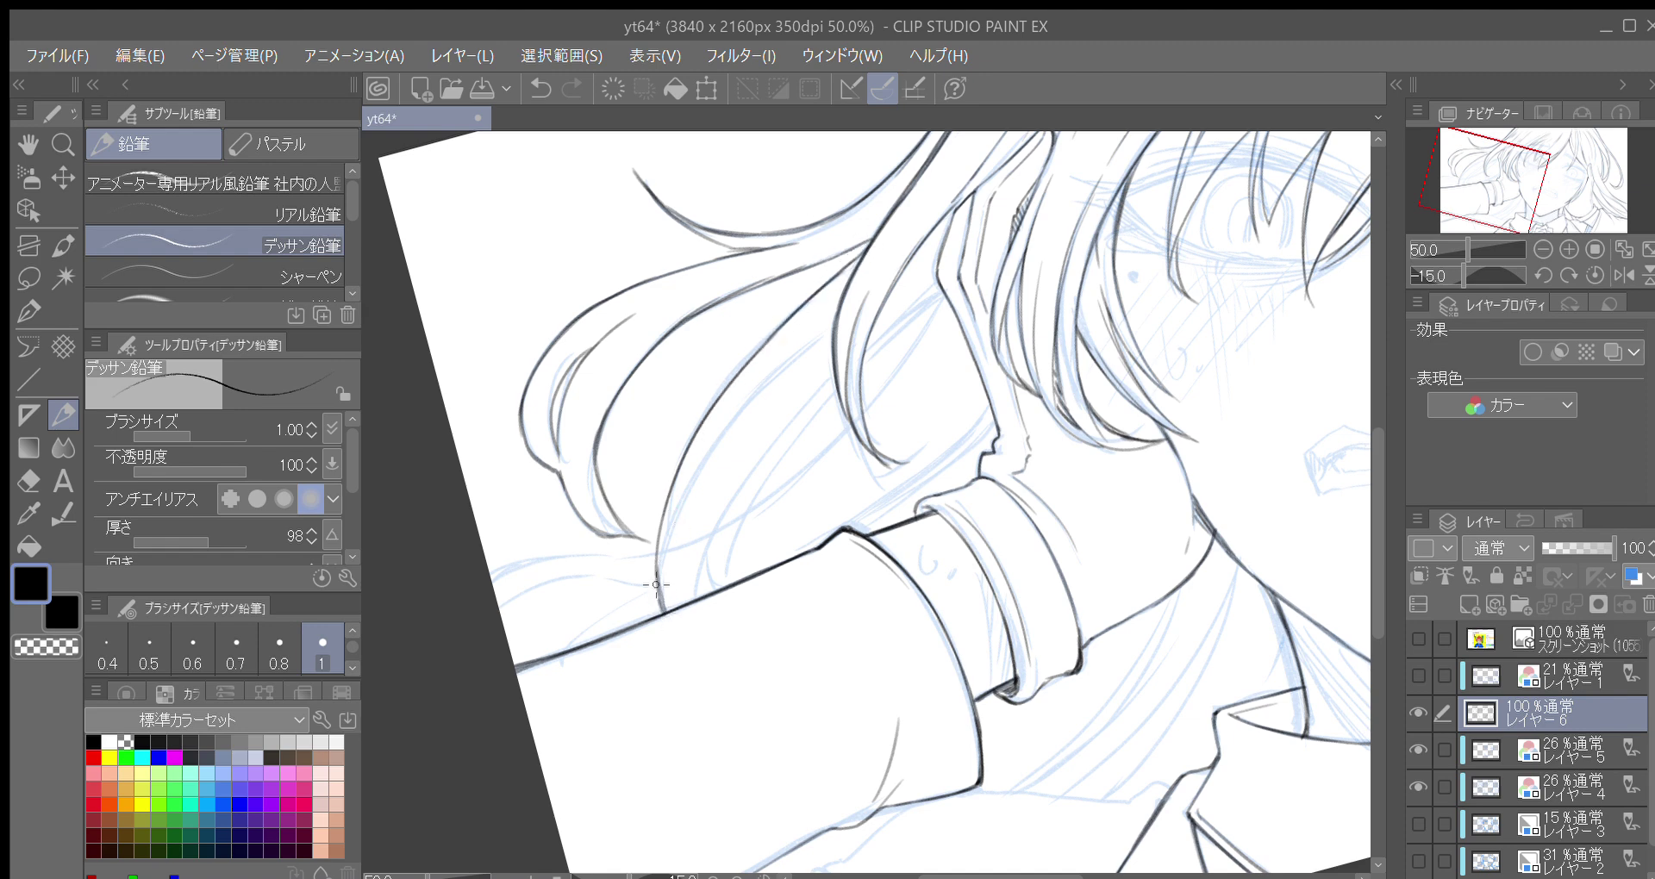
# Fill that lock with inner strand lines fanning up from the sleeve toward the lock behind the hand
pyautogui.moveTo(684, 609); pyautogui.dragTo(720, 455)
pyautogui.moveTo(698, 608); pyautogui.dragTo(729, 493)
pyautogui.moveTo(704, 595); pyautogui.dragTo(780, 453)
pyautogui.moveTo(731, 565); pyautogui.dragTo(800, 423)
pyautogui.moveTo(763, 473); pyautogui.dragTo(819, 402)
pyautogui.moveTo(786, 441); pyautogui.dragTo(939, 292)
pyautogui.moveTo(731, 432); pyautogui.dragTo(807, 355)
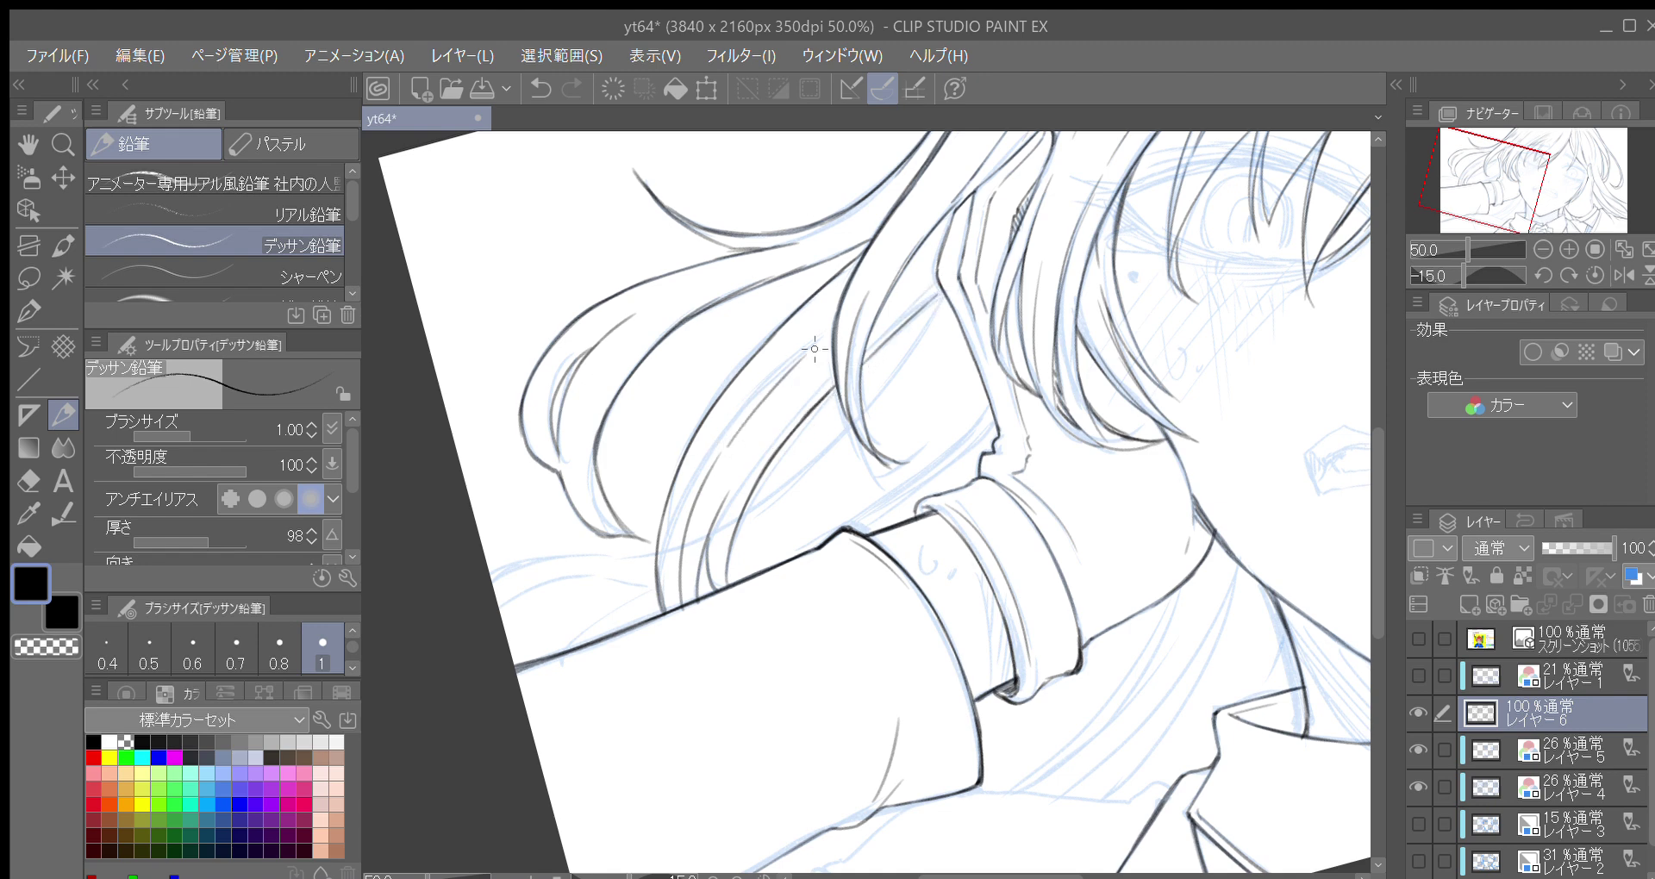
pyautogui.press('-')
pyautogui.press('-')
pyautogui.press('-')
pyautogui.press('-')
pyautogui.press('-')
pyautogui.press('-')
pyautogui.press('-')
pyautogui.press('-')
pyautogui.press('-')
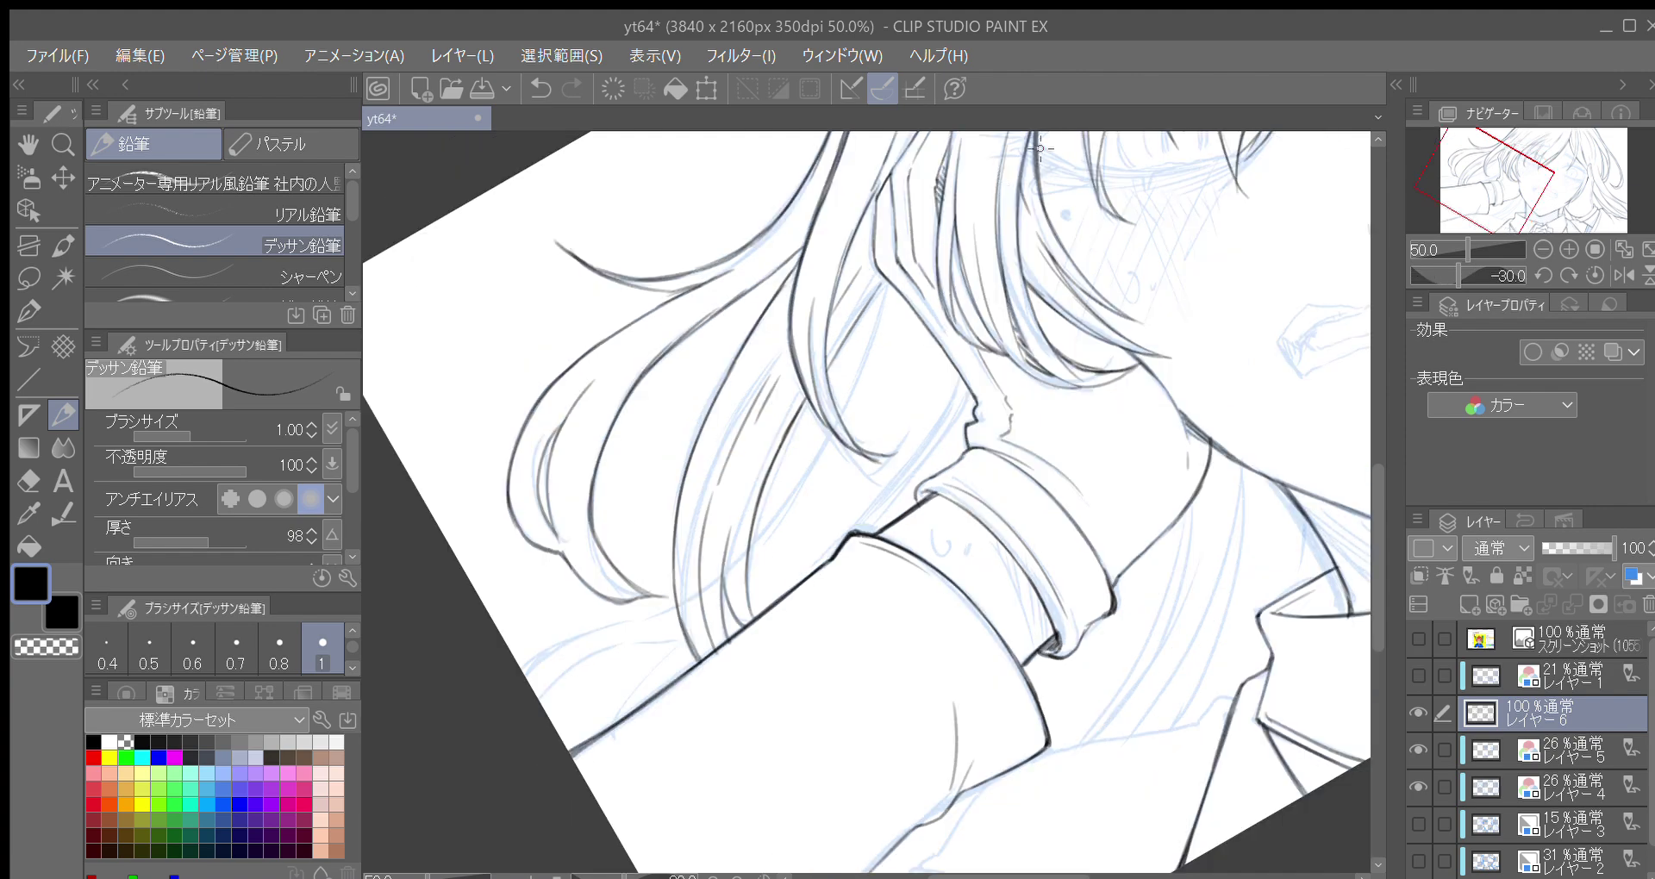
# Draw the lower contour of the hair lock rising from behind the hand toward the sleeve's upper edge, redoing the first stroke
pyautogui.press('-')
pyautogui.press('-')
pyautogui.press('-')
pyautogui.press('-')
pyautogui.press('-')
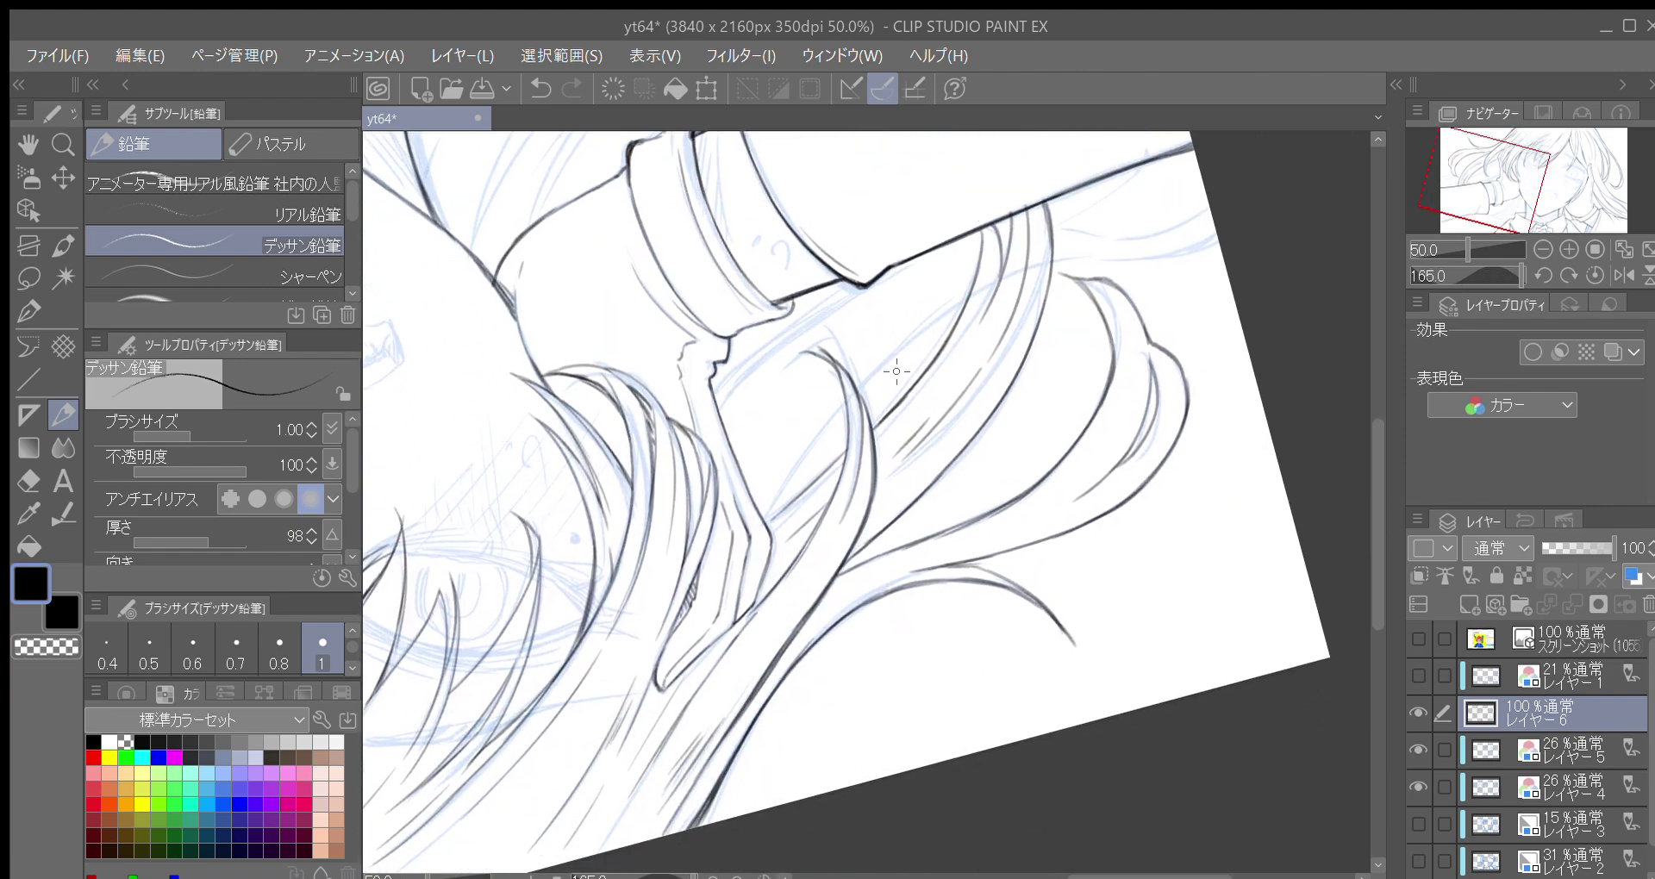
pyautogui.moveTo(768, 519); pyautogui.dragTo(835, 411)
pyautogui.hotkey('ctrl', 'z')
pyautogui.moveTo(759, 522)
pyautogui.mouseDown()
pyautogui.moveTo(832, 414)
pyautogui.moveTo(973, 283)
pyautogui.mouseUp()
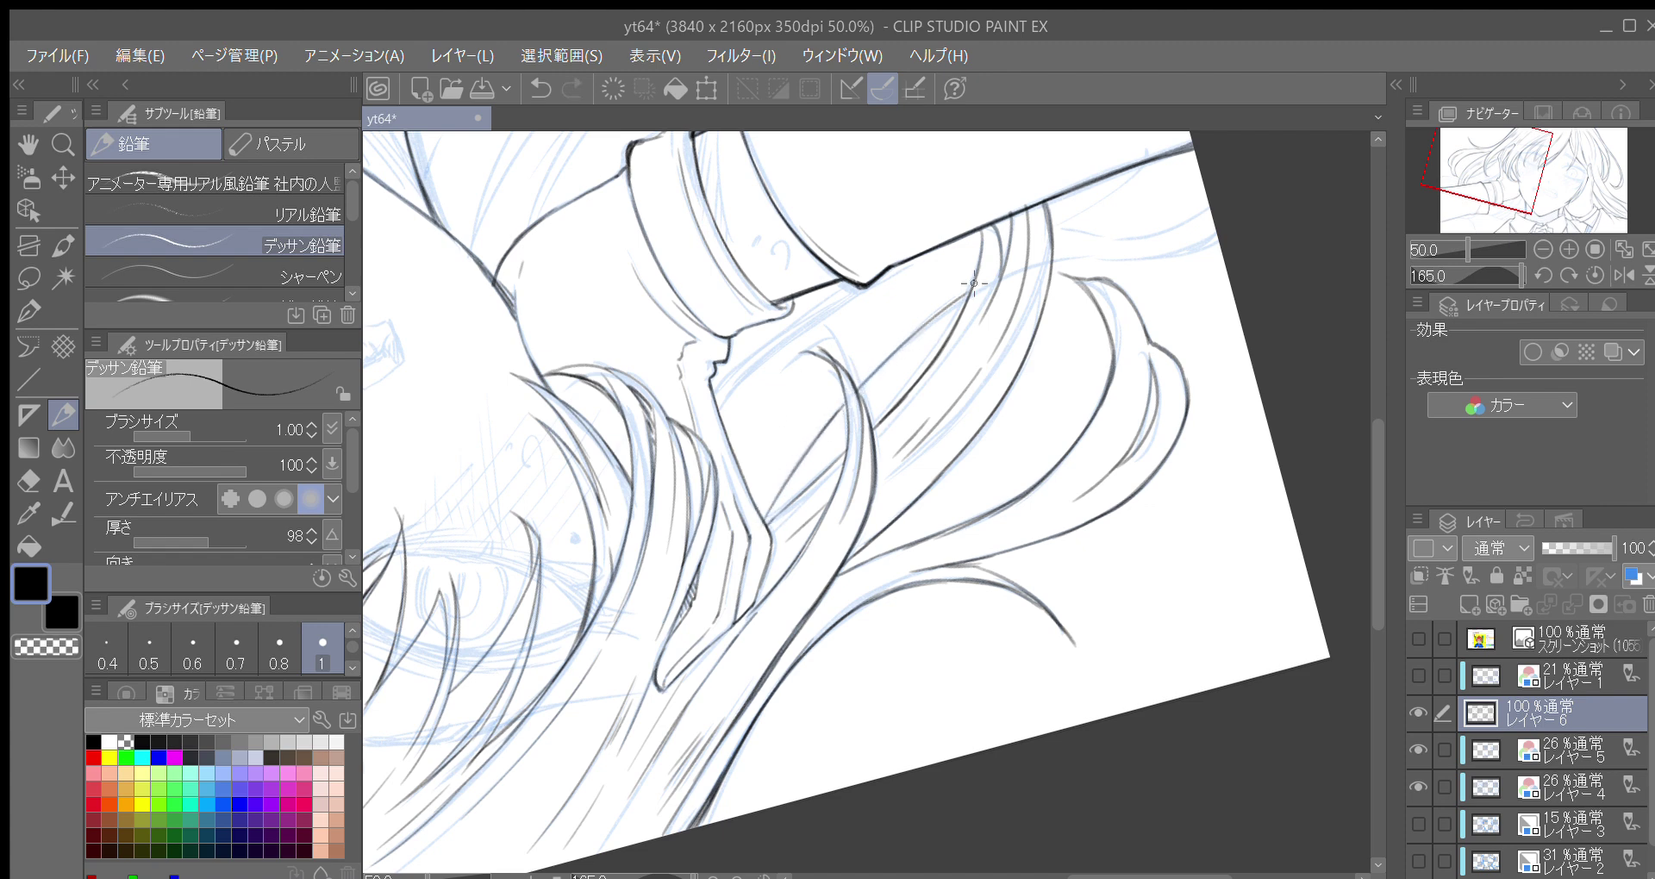
# Check the line art across the whole canvas from an upright, zoomed-out view
pyautogui.press('-')
pyautogui.press('-')
pyautogui.press('-')
pyautogui.press('-')
pyautogui.press('-')
pyautogui.press('-')
pyautogui.press('-')
pyautogui.press('-')
pyautogui.press('-')
pyautogui.press('-')
pyautogui.press('-')
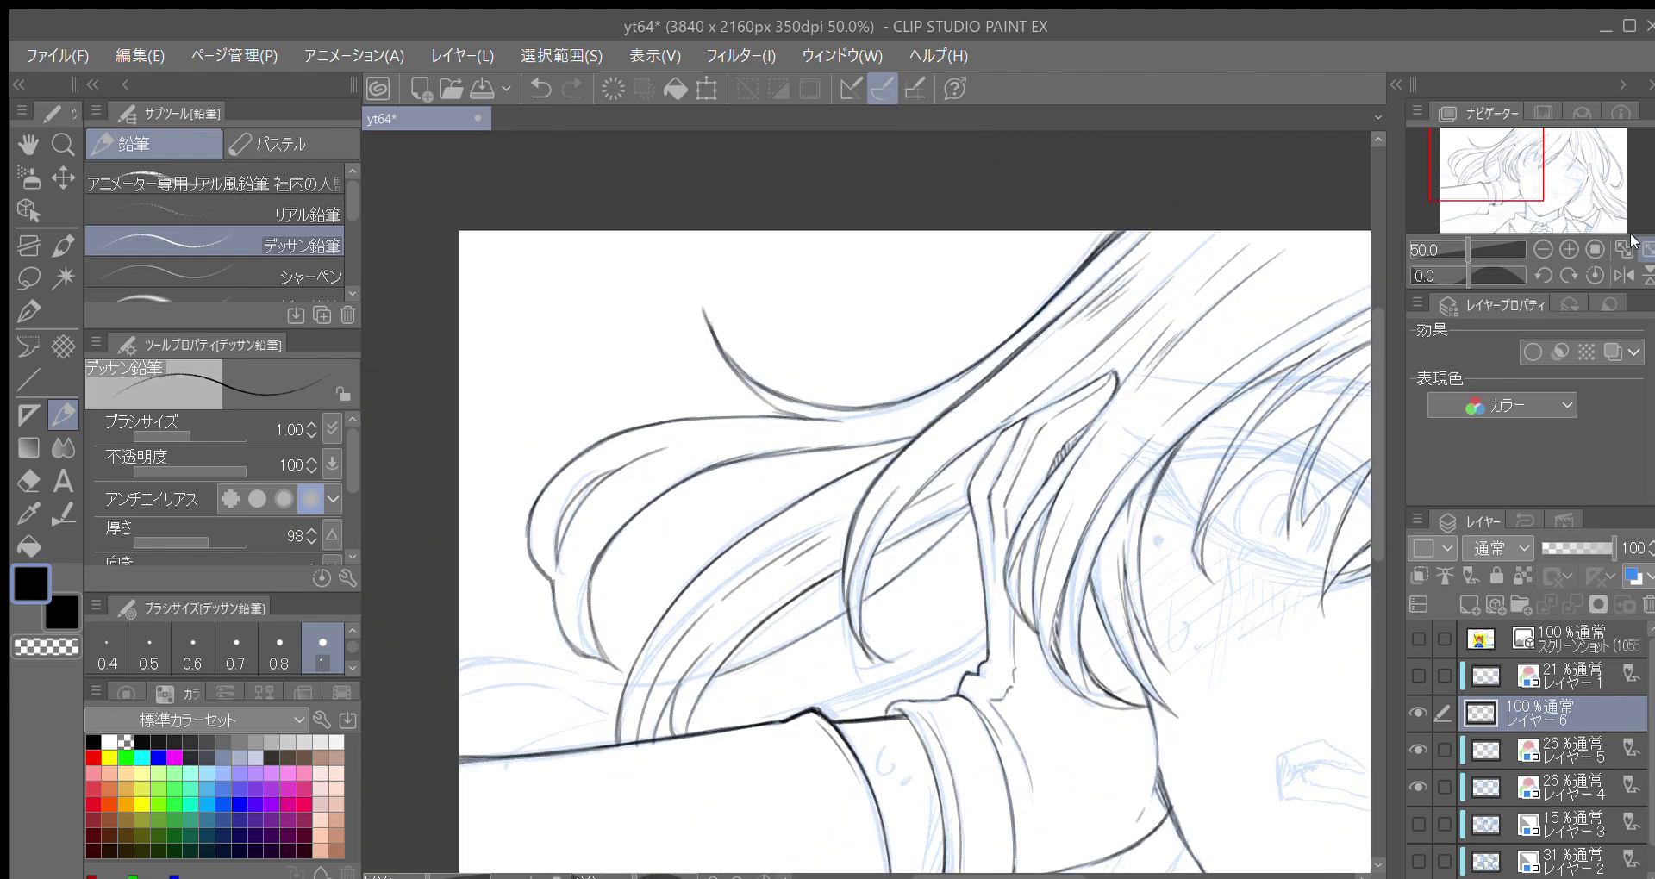
pyautogui.click(1544, 250)
pyautogui.click(1544, 250)
pyautogui.click(1545, 250)
pyautogui.click(1544, 250)
pyautogui.moveTo(1282, 491); pyautogui.dragTo(1201, 528)
pyautogui.press('-')
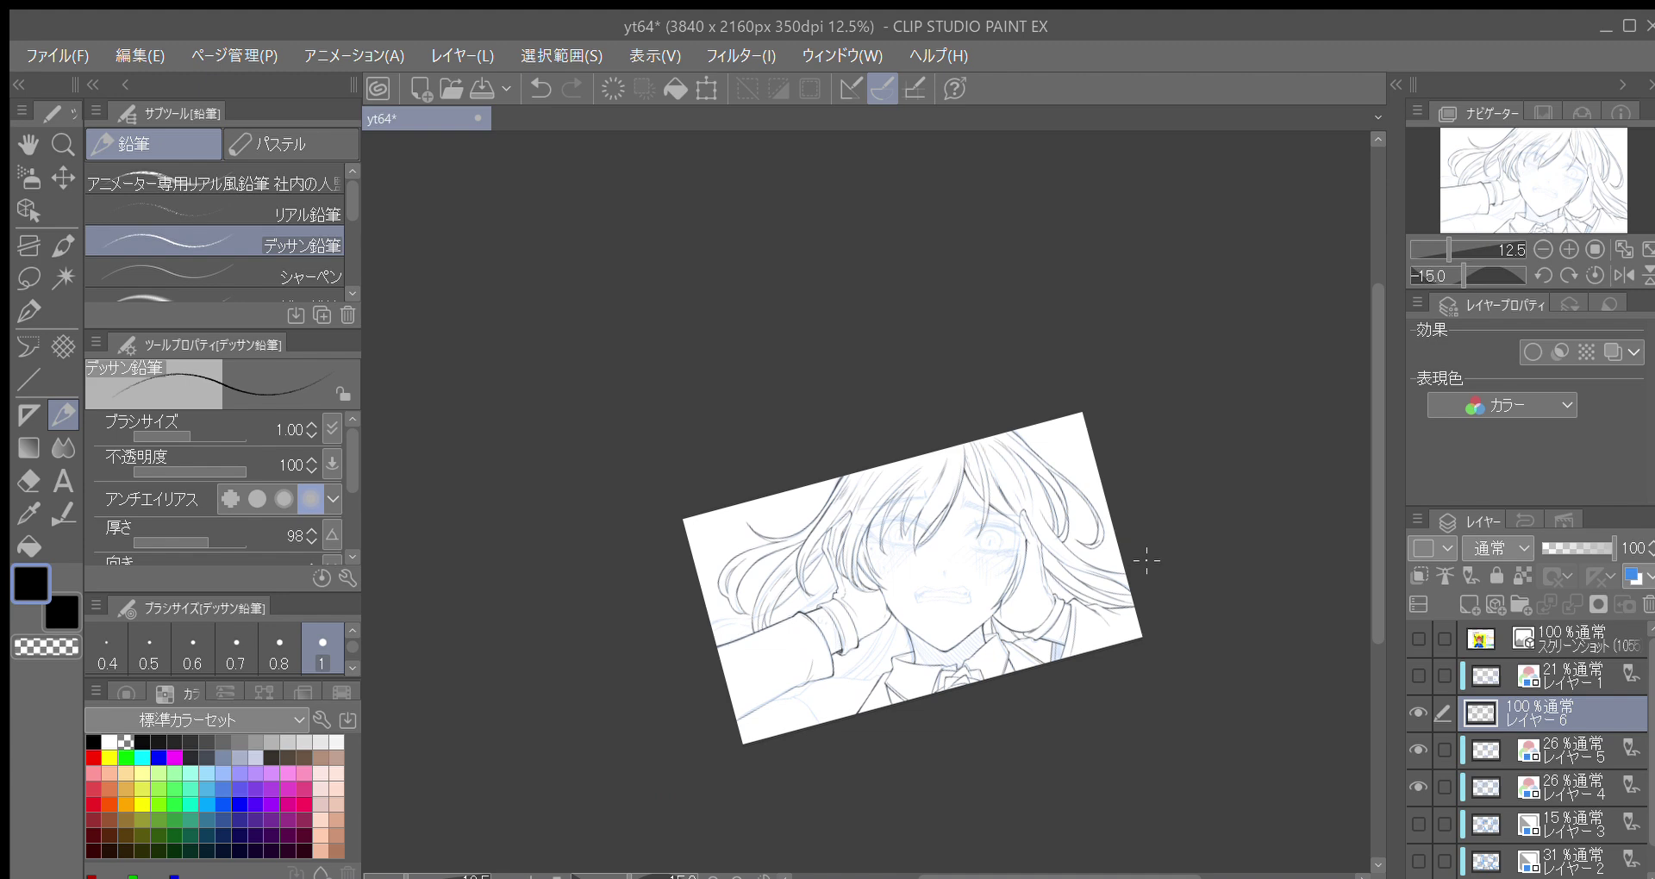
# Draw the background hair strands running from the wavy lock's tip and the sleeve's upper edge out to the canvas edge
pyautogui.click(1545, 275)
pyautogui.click(1544, 275)
pyautogui.click(1569, 250)
pyautogui.click(1569, 250)
pyautogui.click(1569, 250)
pyautogui.click(1569, 250)
pyautogui.moveTo(984, 647); pyautogui.dragTo(1023, 443)
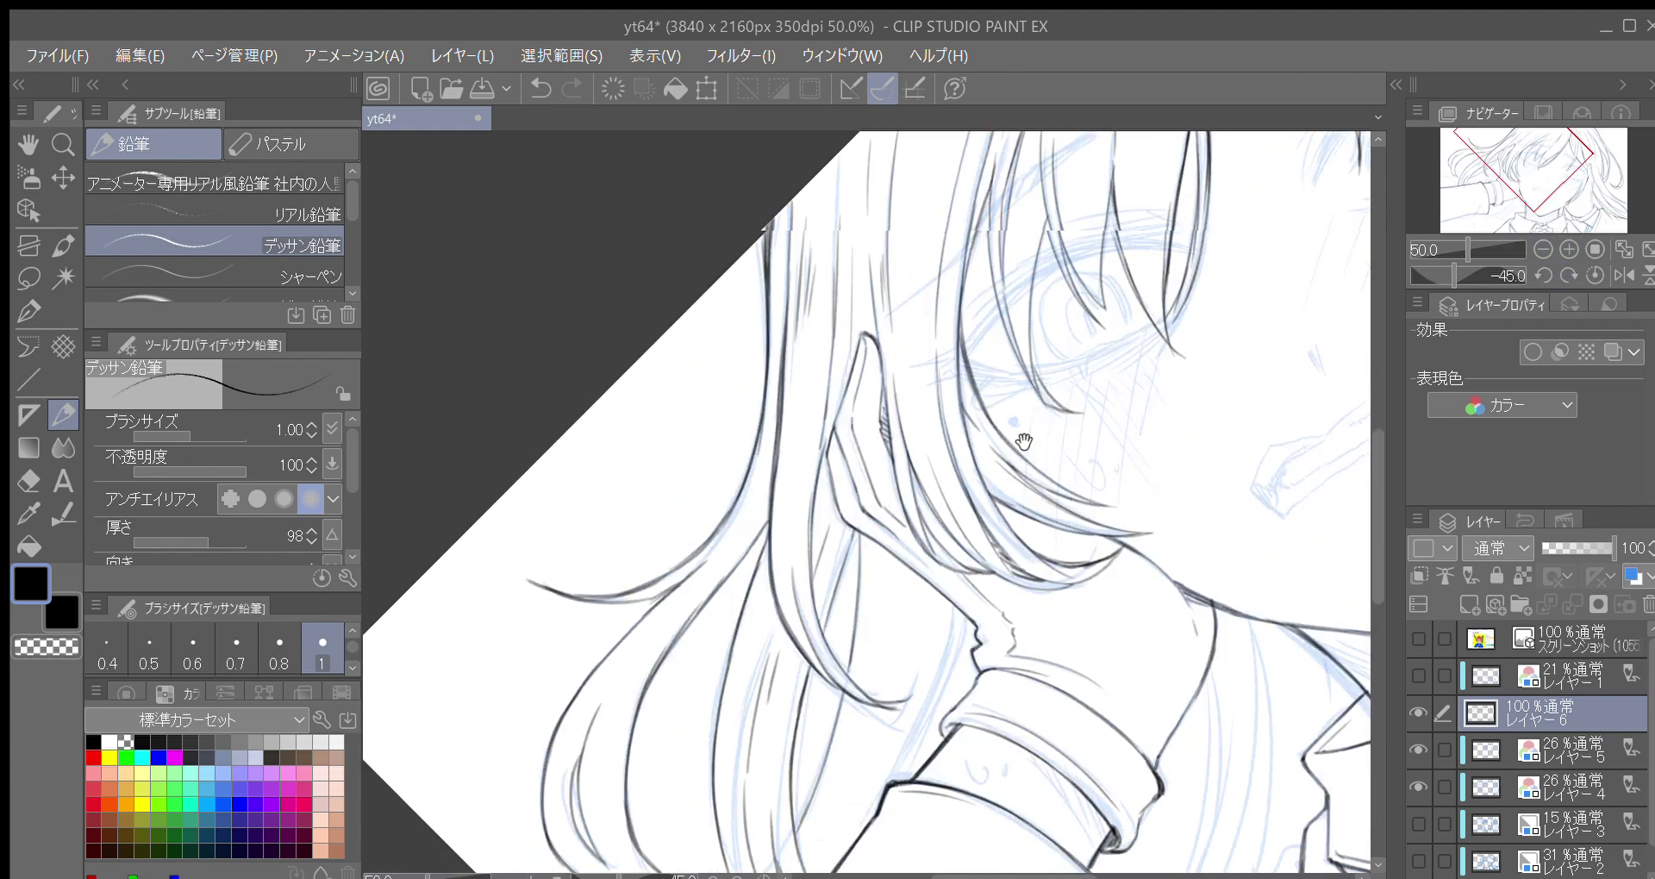
pyautogui.moveTo(916, 669); pyautogui.dragTo(958, 394)
pyautogui.press('-')
pyautogui.press('-')
pyautogui.press('-')
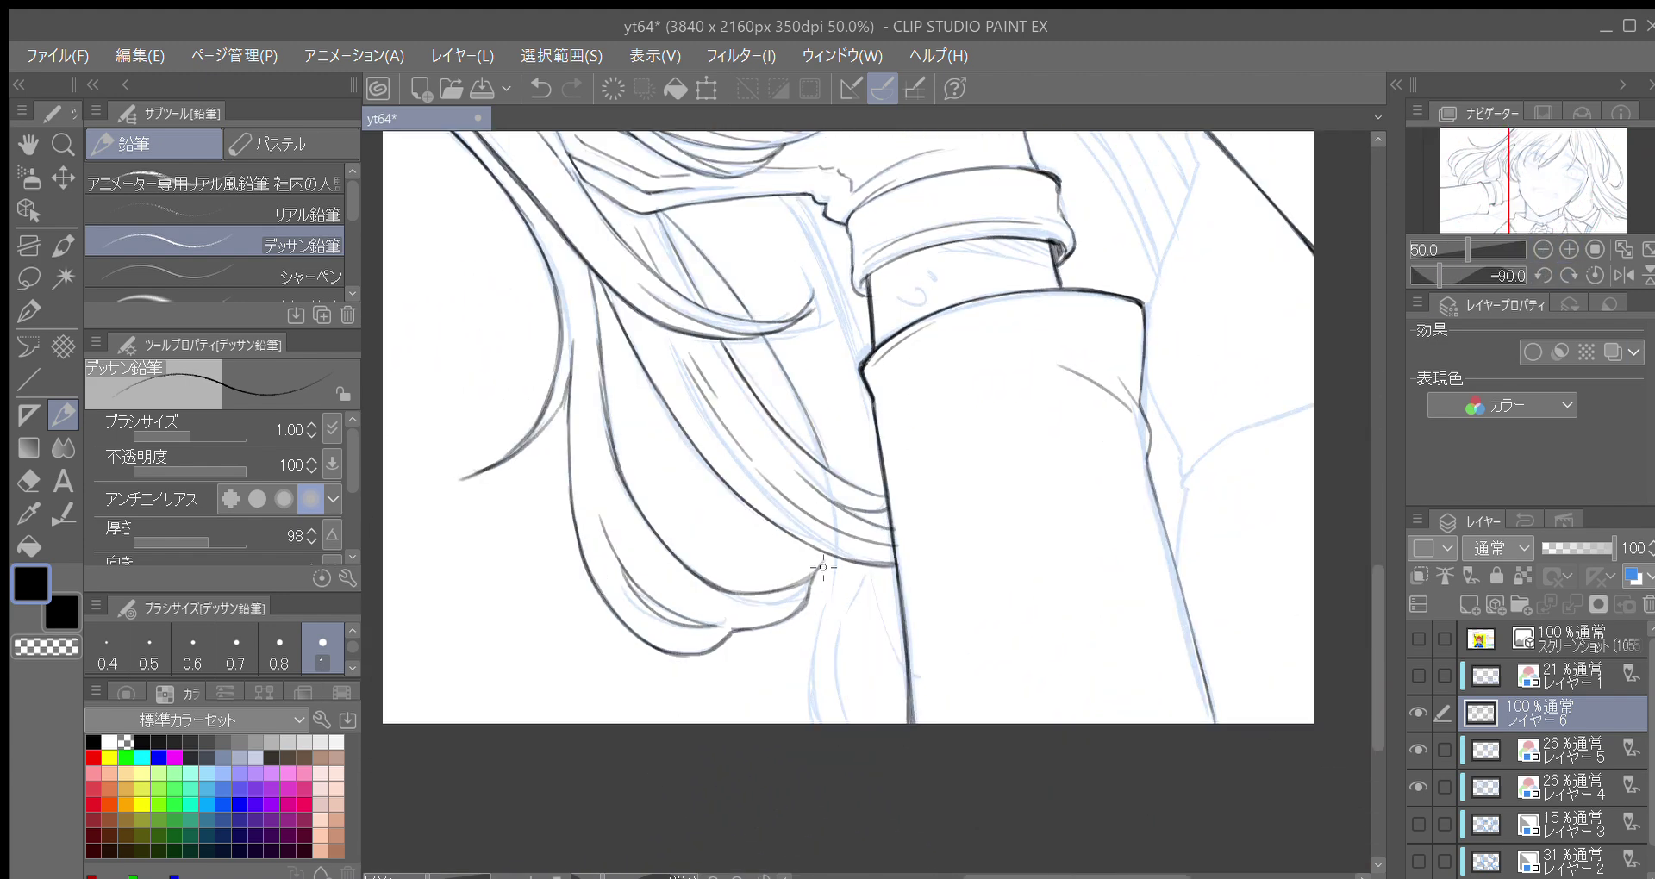
pyautogui.moveTo(836, 563)
pyautogui.mouseDown()
pyautogui.moveTo(814, 727)
pyautogui.moveTo(823, 632)
pyautogui.mouseUp()
pyautogui.press('^')
pyautogui.press('^')
pyautogui.moveTo(722, 669); pyautogui.dragTo(753, 613)
pyautogui.hotkey('ctrl', 'z')
pyautogui.moveTo(718, 682)
pyautogui.mouseDown()
pyautogui.moveTo(754, 615)
pyautogui.moveTo(798, 582)
pyautogui.mouseUp()
pyautogui.moveTo(757, 632)
pyautogui.mouseDown()
pyautogui.moveTo(818, 569)
pyautogui.moveTo(816, 668)
pyautogui.mouseUp()
pyautogui.press('^')
pyautogui.moveTo(883, 525); pyautogui.dragTo(793, 641)
pyautogui.press('^')
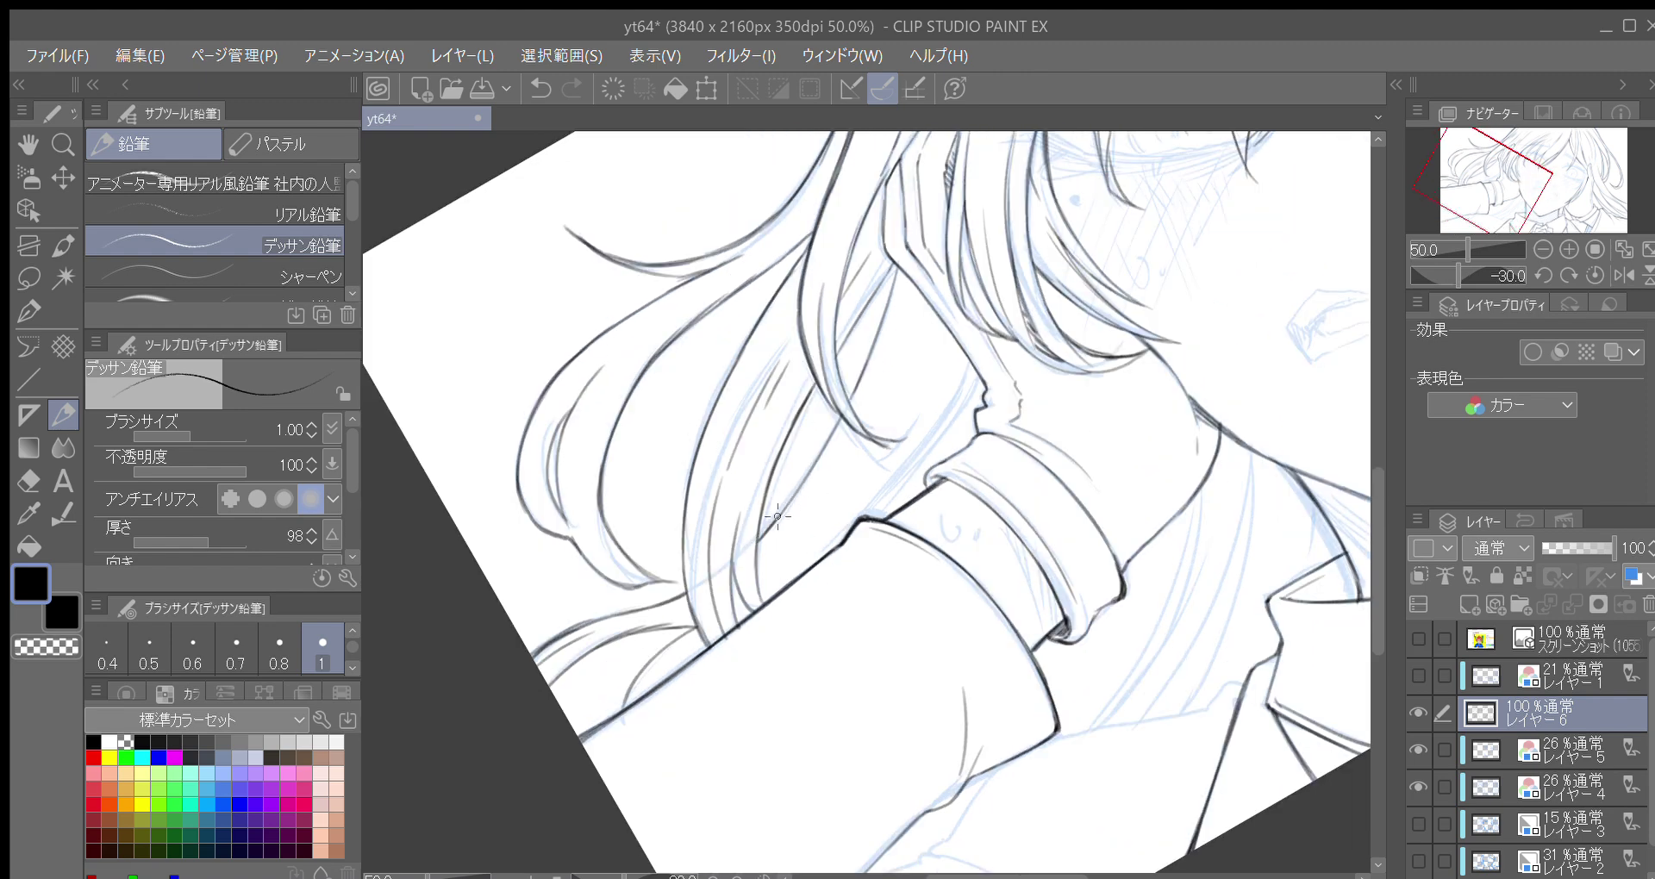
# Draw the hair strands filling the gap between the wrist, the cuff and the sleeve's upper edge
pyautogui.moveTo(758, 550)
pyautogui.mouseDown()
pyautogui.moveTo(815, 485)
pyautogui.moveTo(937, 439)
pyautogui.mouseUp()
pyautogui.press('-')
pyautogui.press('-')
pyautogui.press('-')
pyautogui.press('-')
pyautogui.press('-')
pyautogui.press('-')
pyautogui.press('-')
pyautogui.press('-')
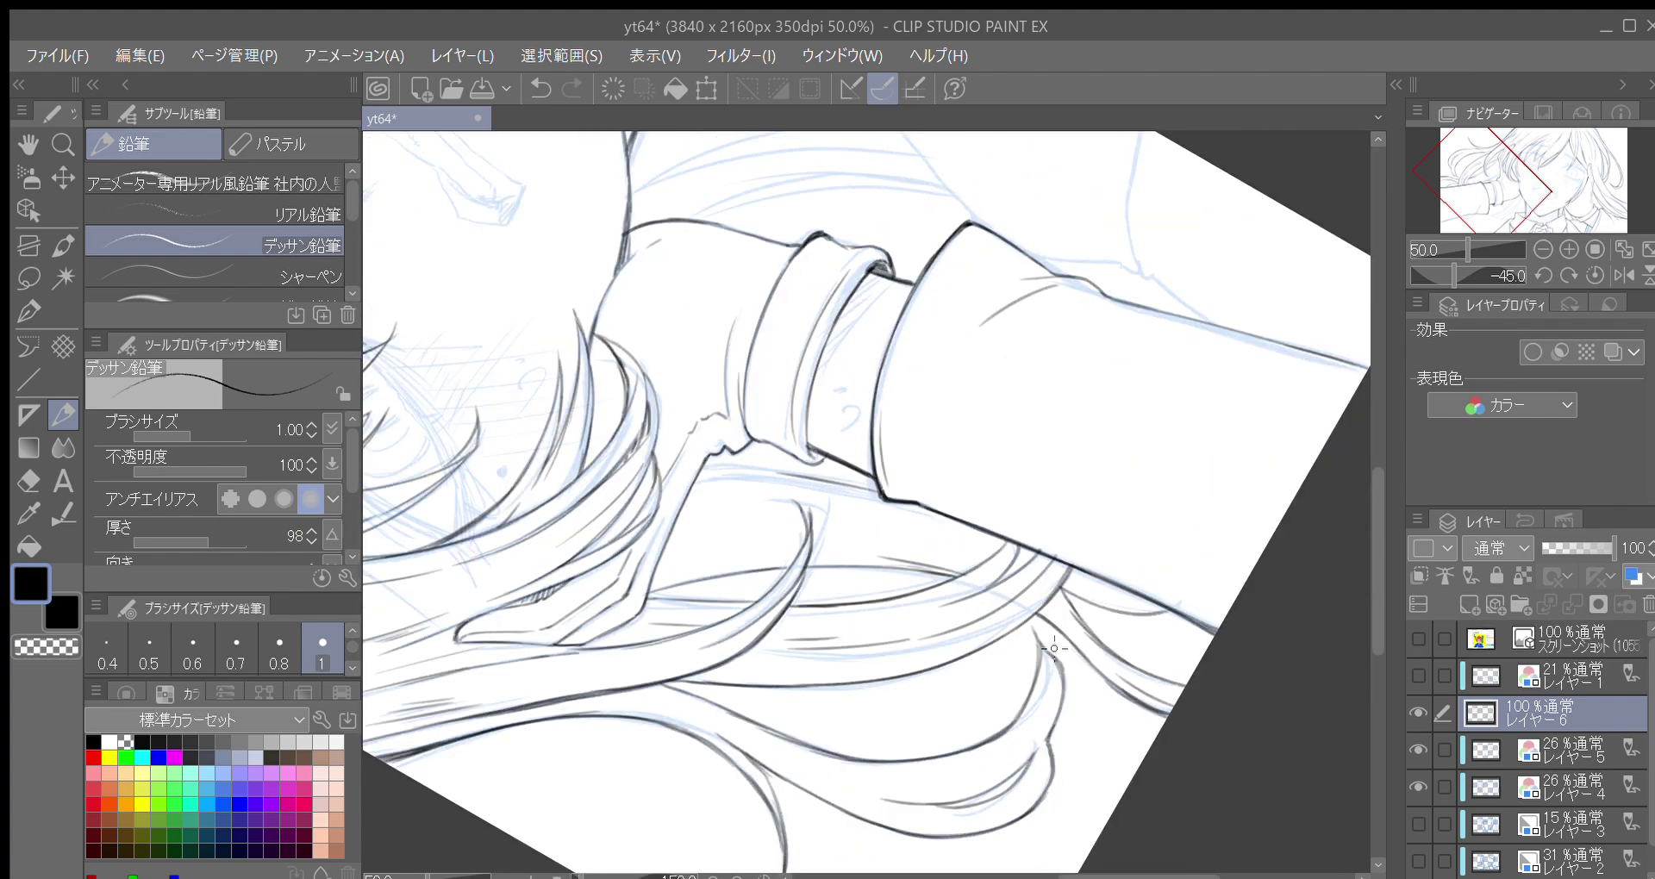
pyautogui.press('-')
pyautogui.press('-')
pyautogui.press('-')
pyautogui.press('-')
pyautogui.moveTo(966, 676); pyautogui.dragTo(960, 586)
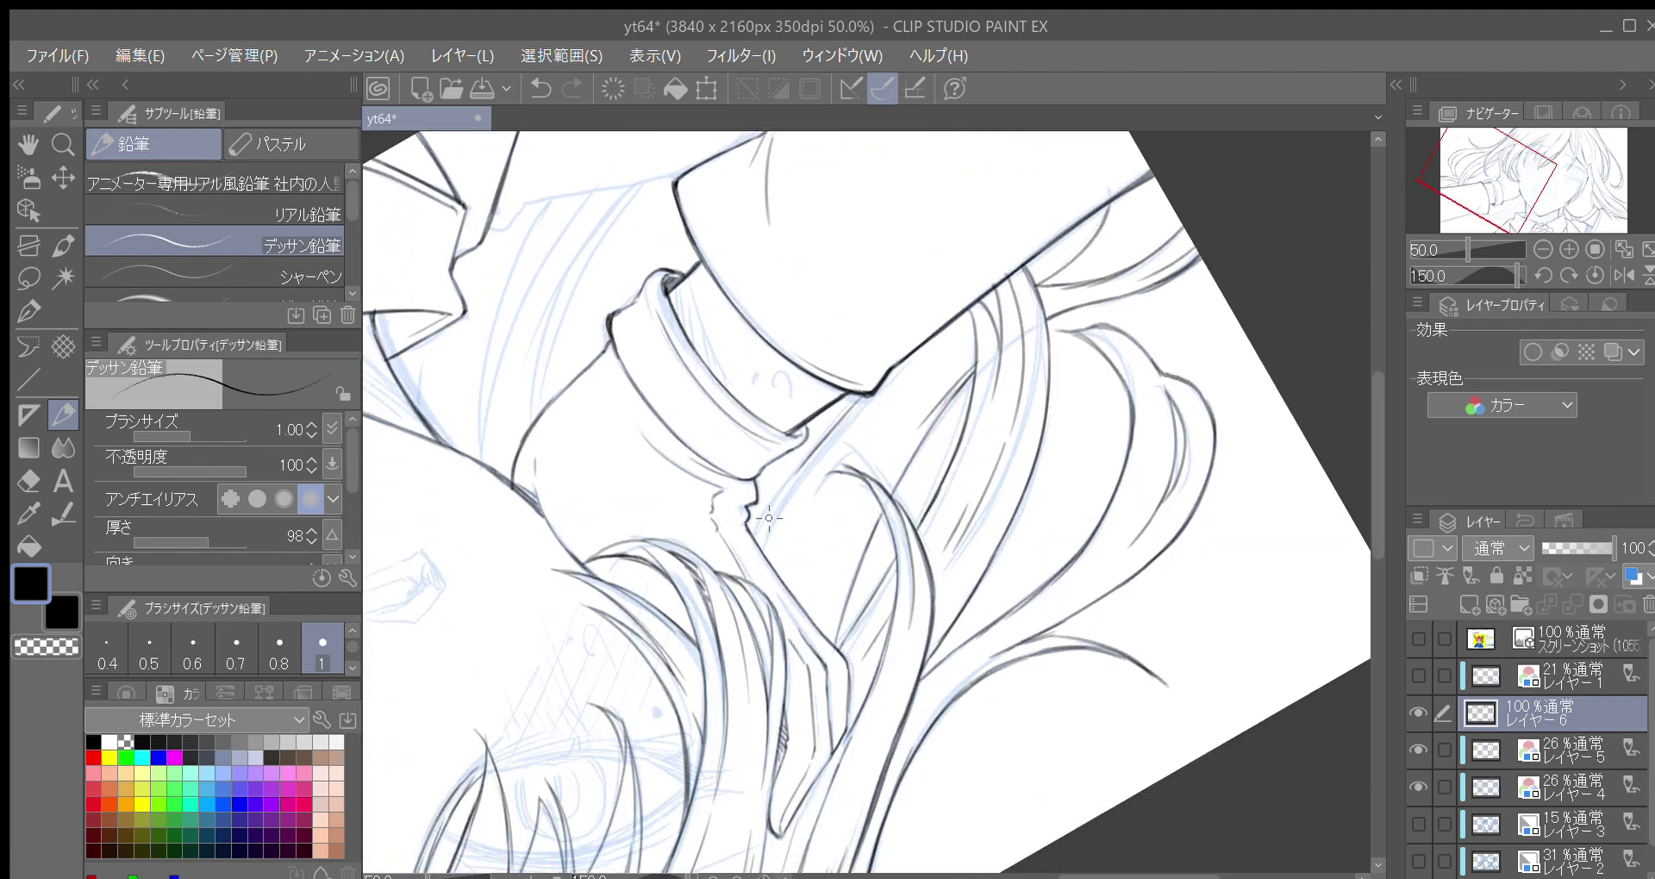
pyautogui.moveTo(763, 549)
pyautogui.mouseDown()
pyautogui.moveTo(801, 468)
pyautogui.moveTo(873, 388)
pyautogui.mouseUp()
pyautogui.moveTo(748, 541); pyautogui.dragTo(815, 456)
pyautogui.moveTo(764, 511); pyautogui.dragTo(863, 396)
# Add fine strand detail to the hair beside the raised hand using a smaller pencil size
pyautogui.press('-')
pyautogui.press('-')
pyautogui.press('-')
pyautogui.press('-')
pyautogui.press('-')
pyautogui.press('-')
pyautogui.press('-')
pyautogui.press('-')
pyautogui.press('-')
pyautogui.press('-')
pyautogui.press('-')
pyautogui.press('-')
pyautogui.press('-')
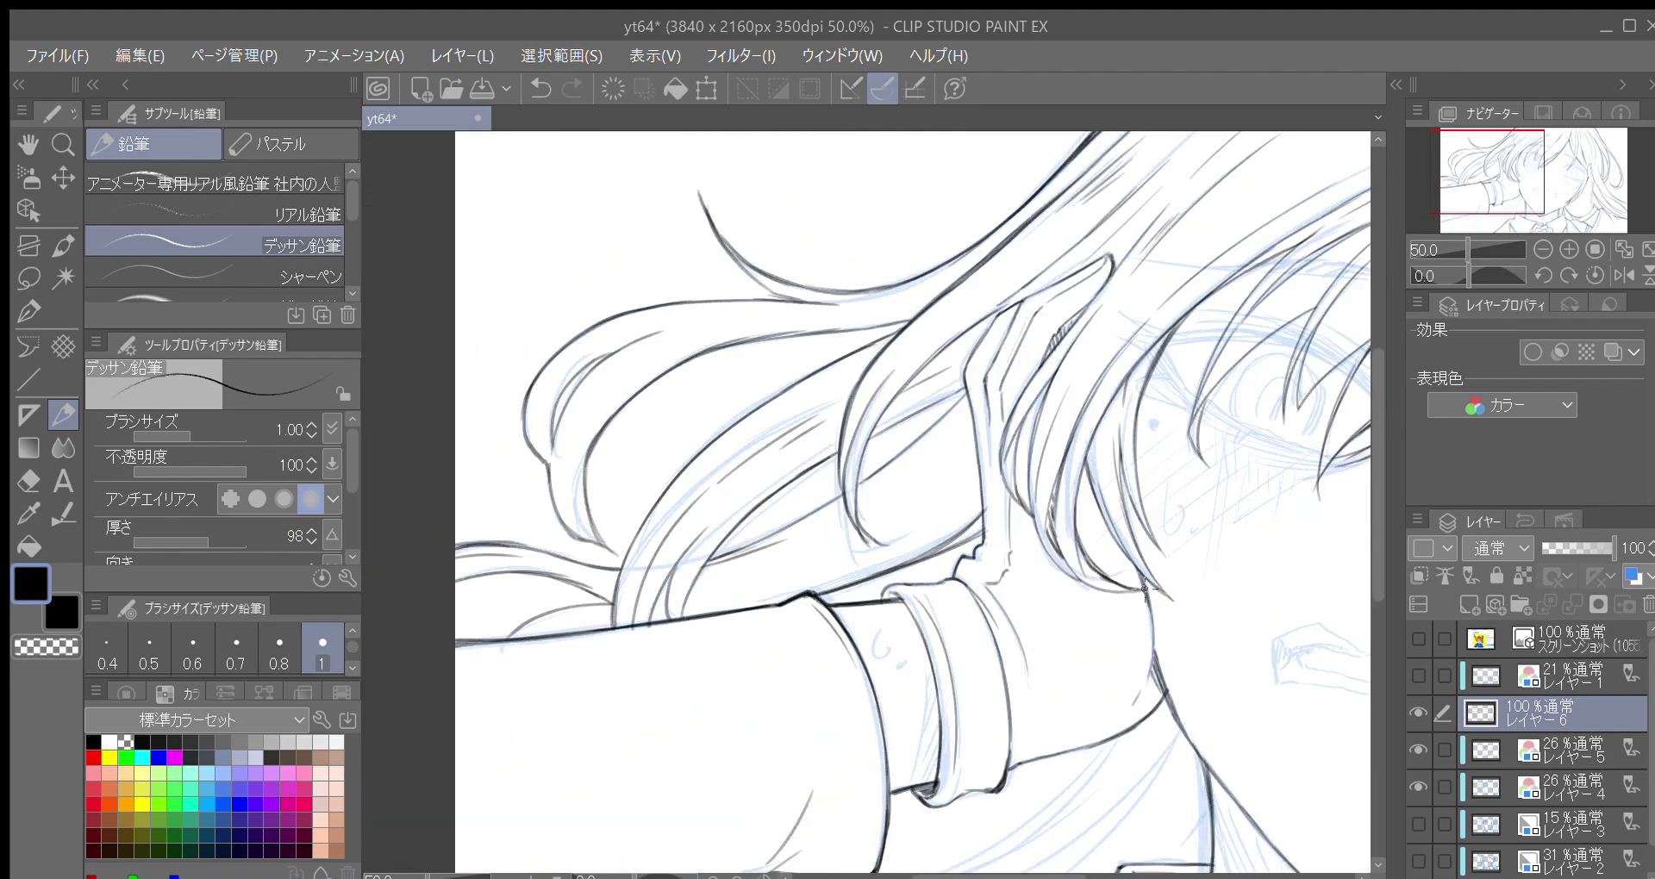
pyautogui.click(193, 648)
pyautogui.moveTo(907, 371); pyautogui.dragTo(895, 426)
pyautogui.press('^')
pyautogui.moveTo(1077, 592); pyautogui.dragTo(978, 512)
# Draw the shoulder line from the collar to the raised arm's sleeve with a pencil size of 1.2
pyautogui.click(323, 648)
pyautogui.moveTo(1114, 610); pyautogui.dragTo(880, 458)
pyautogui.press('-')
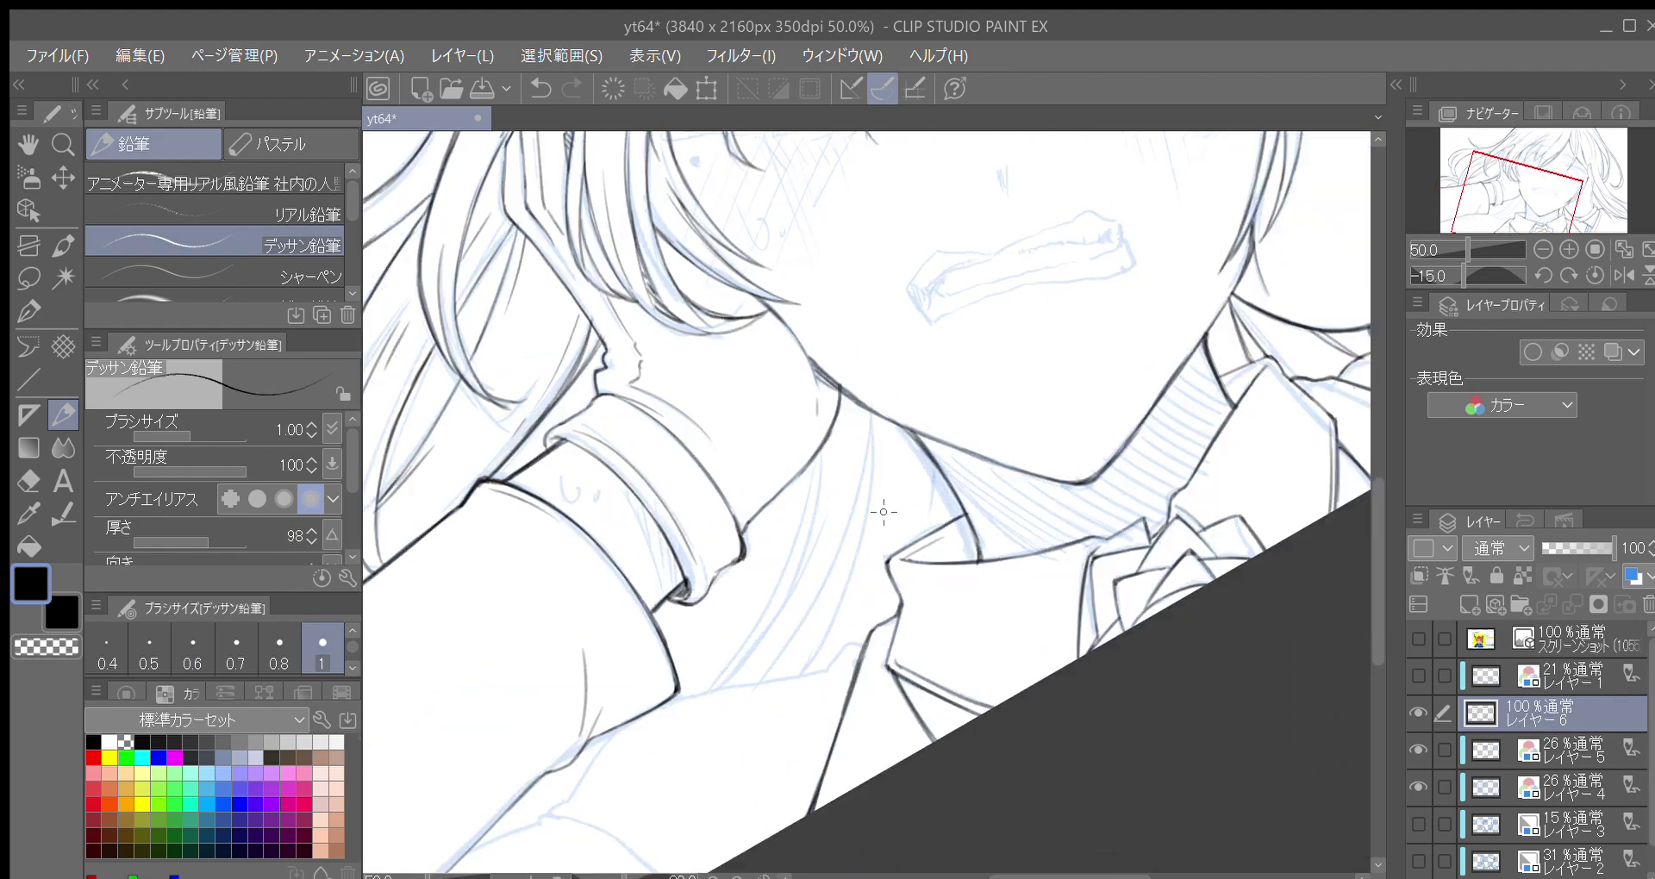
pyautogui.press('-')
pyautogui.press('-')
pyautogui.scroll(-1, 259, 656)
pyautogui.click(106, 648)
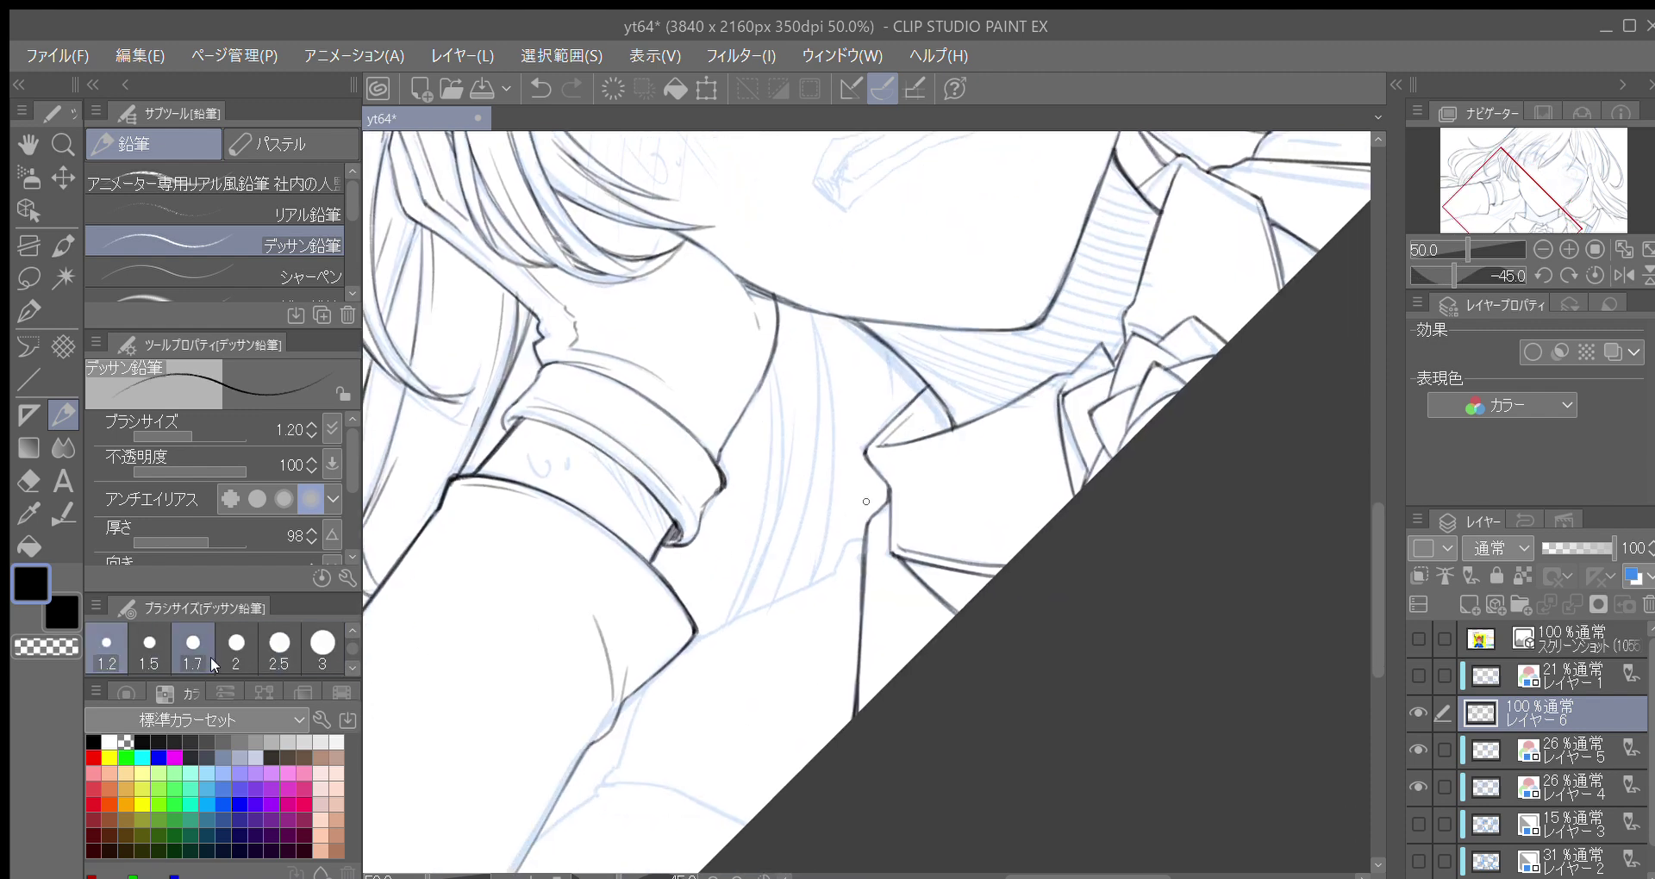
pyautogui.press('-')
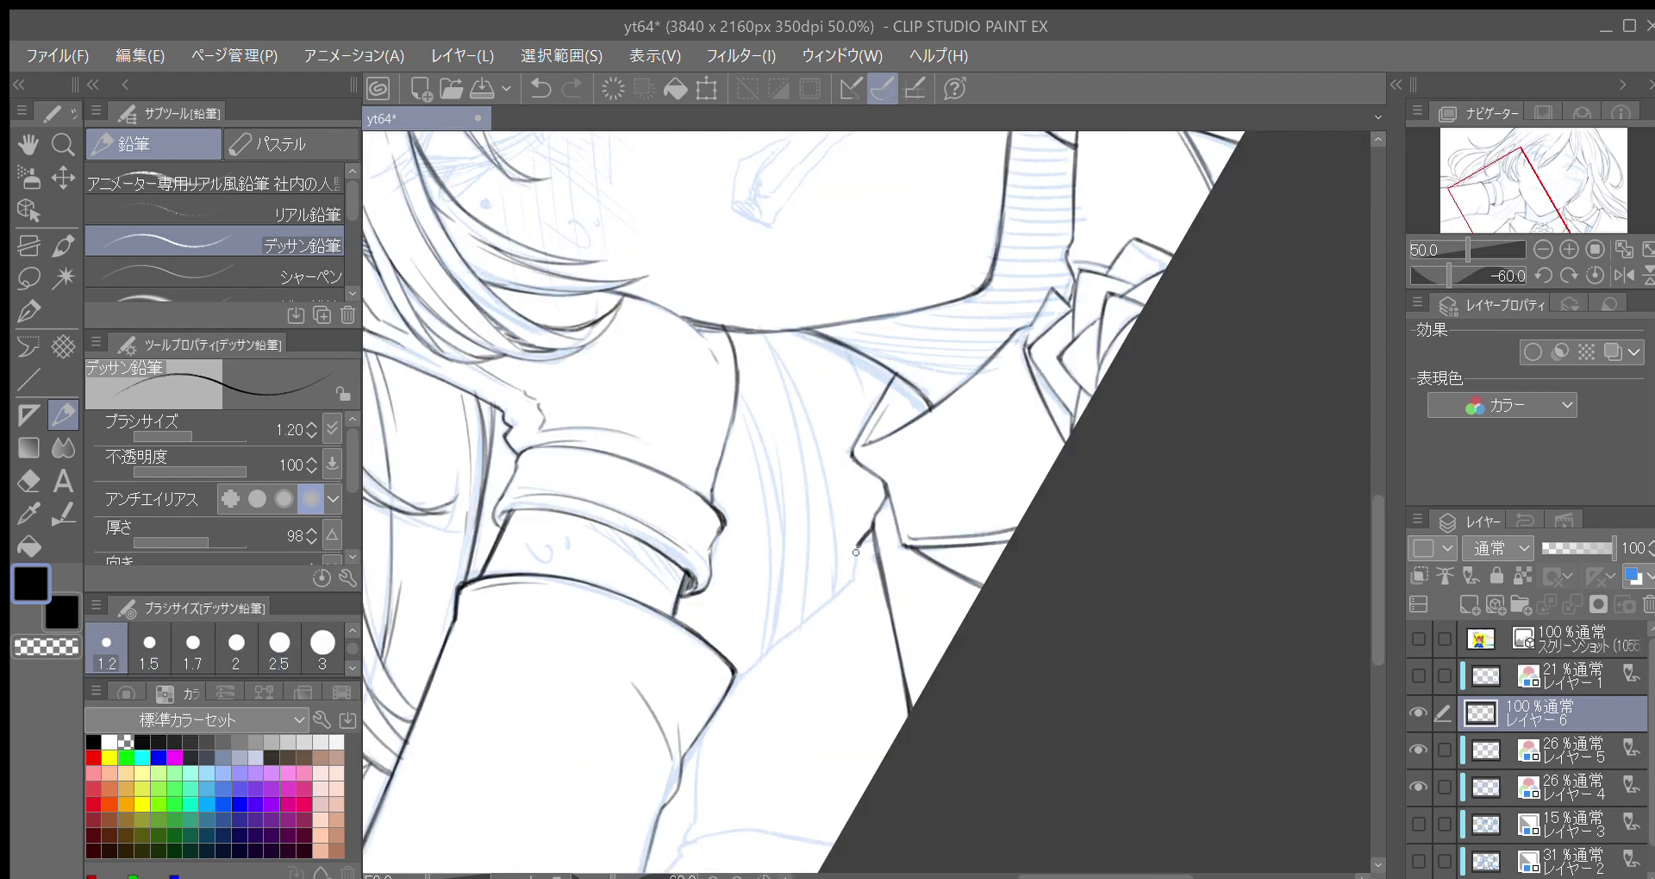
pyautogui.moveTo(846, 605); pyautogui.dragTo(849, 537)
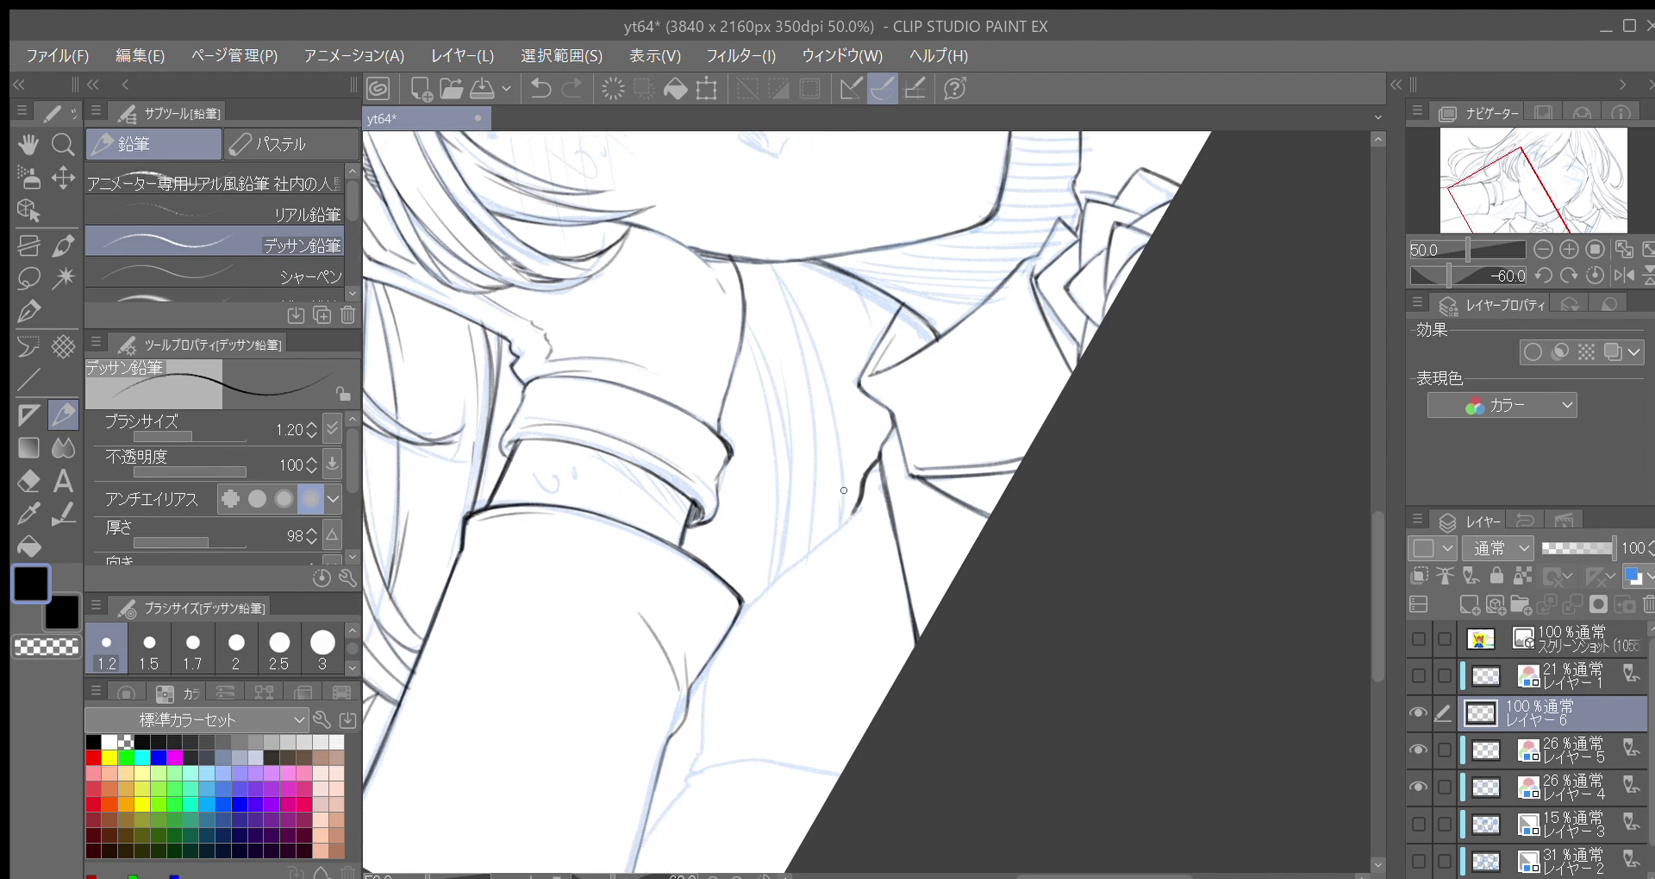
pyautogui.moveTo(839, 531)
pyautogui.mouseDown()
pyautogui.moveTo(738, 618)
pyautogui.moveTo(780, 604)
pyautogui.moveTo(860, 464)
pyautogui.moveTo(771, 447)
pyautogui.moveTo(689, 581)
pyautogui.moveTo(740, 536)
pyautogui.moveTo(686, 584)
pyautogui.mouseUp()
pyautogui.press('^')
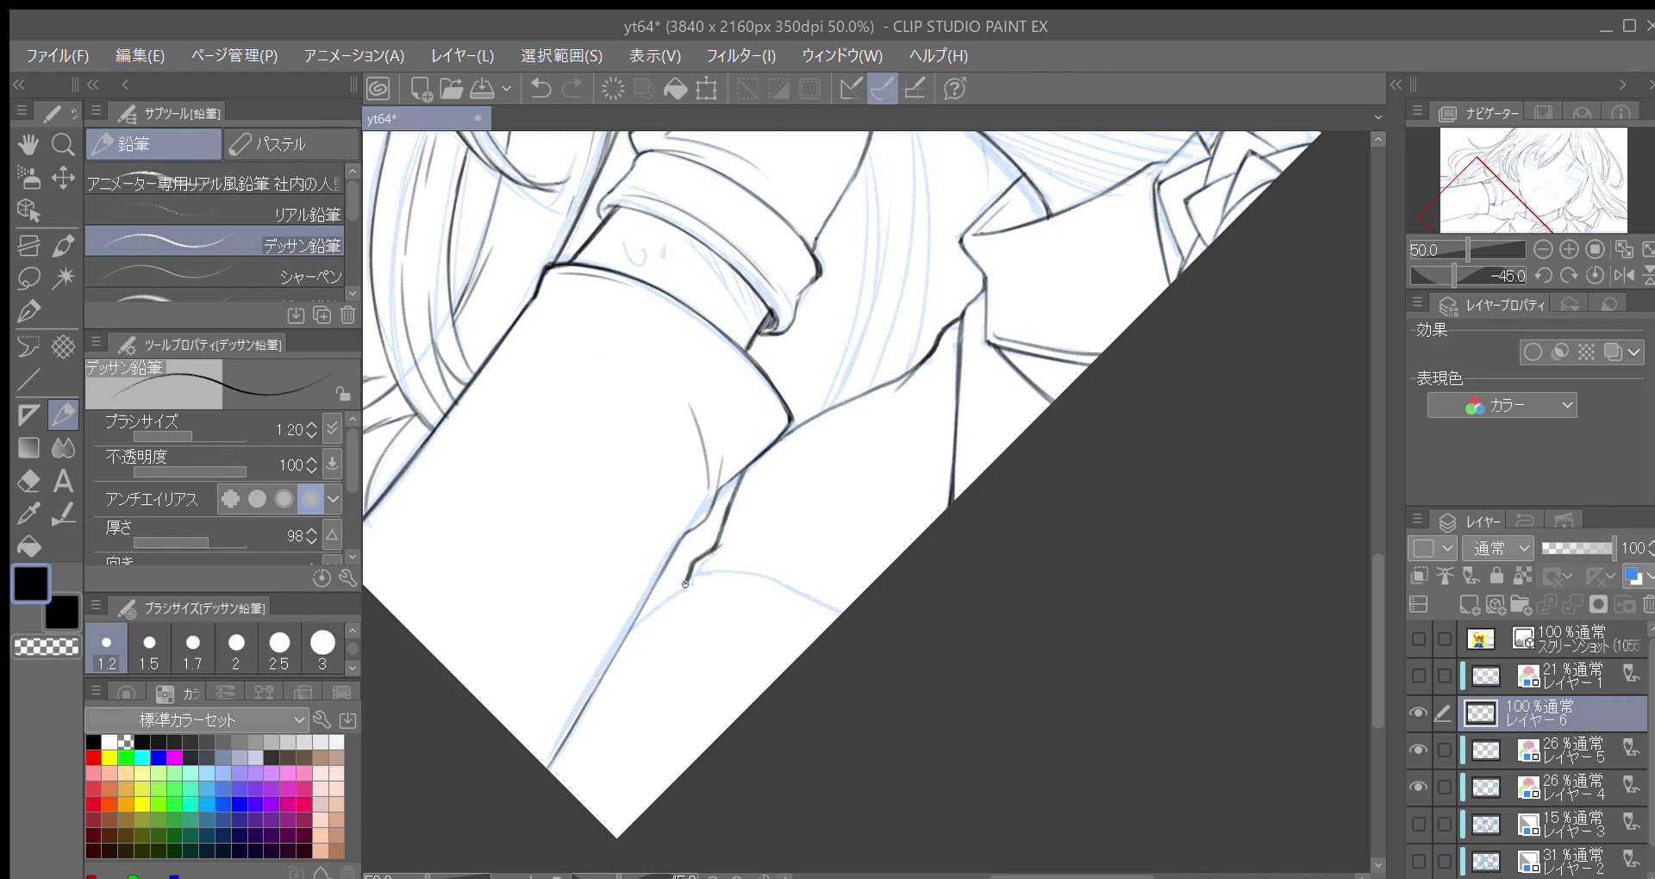
# Draw the garment's side contour below the sleeve and the fold line running from it to the canvas edge
pyautogui.press('-')
pyautogui.press('-')
pyautogui.moveTo(724, 571)
pyautogui.mouseDown()
pyautogui.moveTo(738, 529)
pyautogui.moveTo(711, 603)
pyautogui.mouseUp()
pyautogui.hotkey('ctrl', 'z')
pyautogui.moveTo(749, 513); pyautogui.dragTo(809, 485)
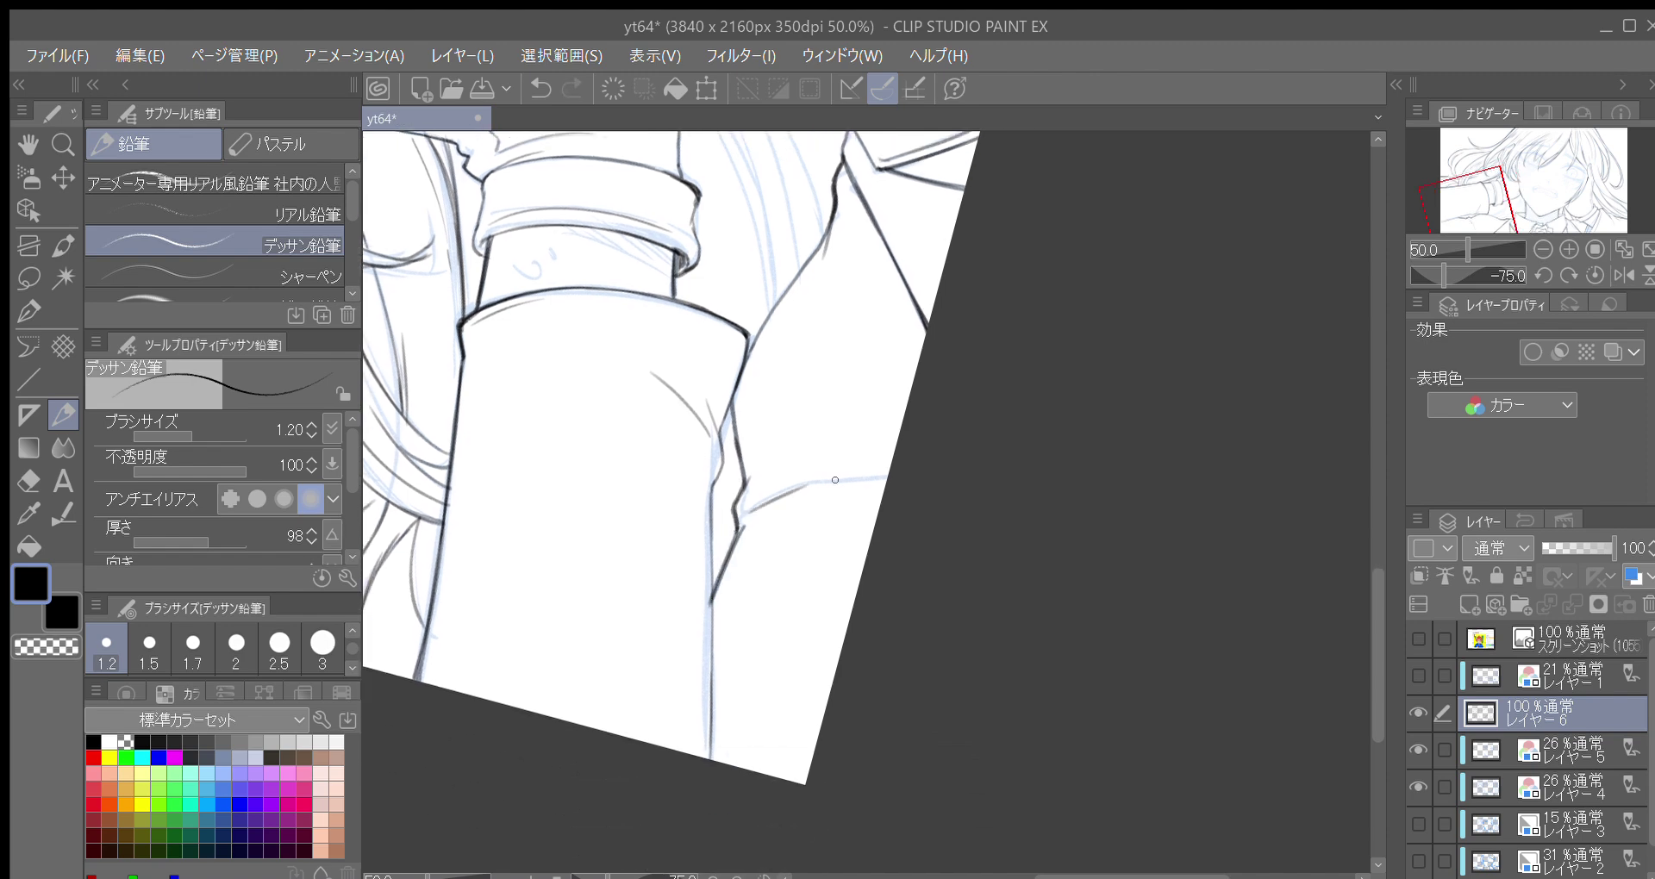
pyautogui.press('^')
pyautogui.press('^')
pyautogui.press('^')
pyautogui.press('^')
pyautogui.moveTo(705, 592); pyautogui.dragTo(758, 660)
pyautogui.moveTo(1016, 504); pyautogui.dragTo(857, 699)
# Draw a short line at the collar tip beside the neck, redoing the first attempt
pyautogui.press('-')
pyautogui.press('-')
pyautogui.press('-')
pyautogui.press('-')
pyautogui.press('-')
pyautogui.press('-')
pyautogui.press('-')
pyautogui.press('-')
pyautogui.press('-')
pyautogui.press('-')
pyautogui.press('-')
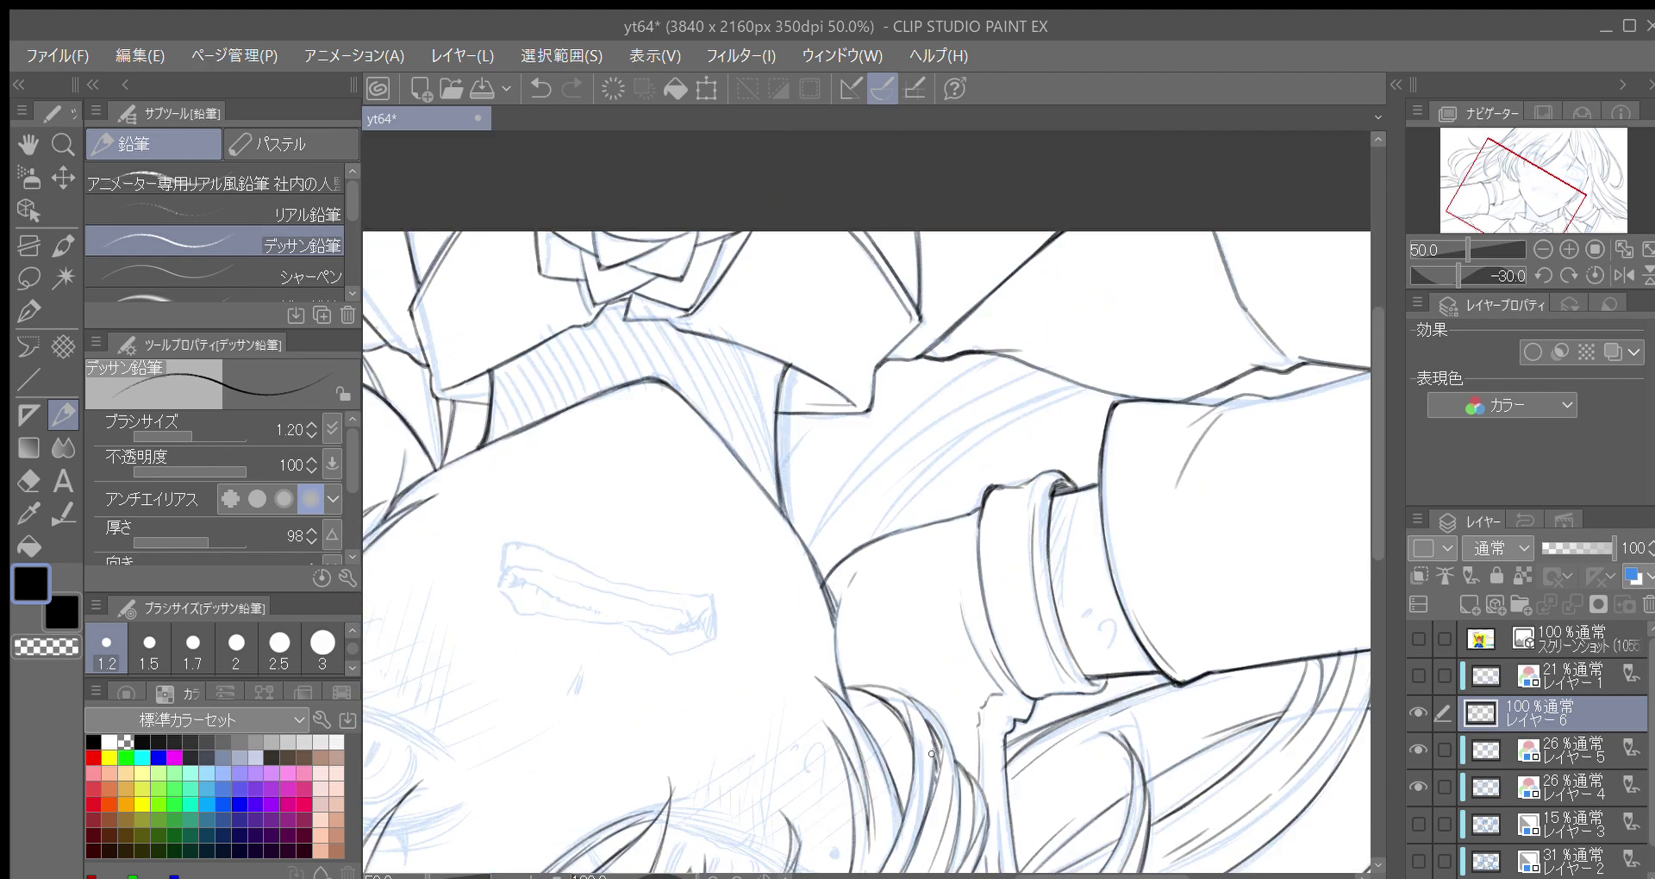
pyautogui.press('-')
pyautogui.press('-')
pyautogui.press('^')
pyautogui.moveTo(795, 452)
pyautogui.mouseDown()
pyautogui.moveTo(771, 492)
pyautogui.moveTo(807, 421)
pyautogui.moveTo(774, 448)
pyautogui.moveTo(774, 495)
pyautogui.moveTo(805, 418)
pyautogui.mouseUp()
pyautogui.hotkey('ctrl', 'z')
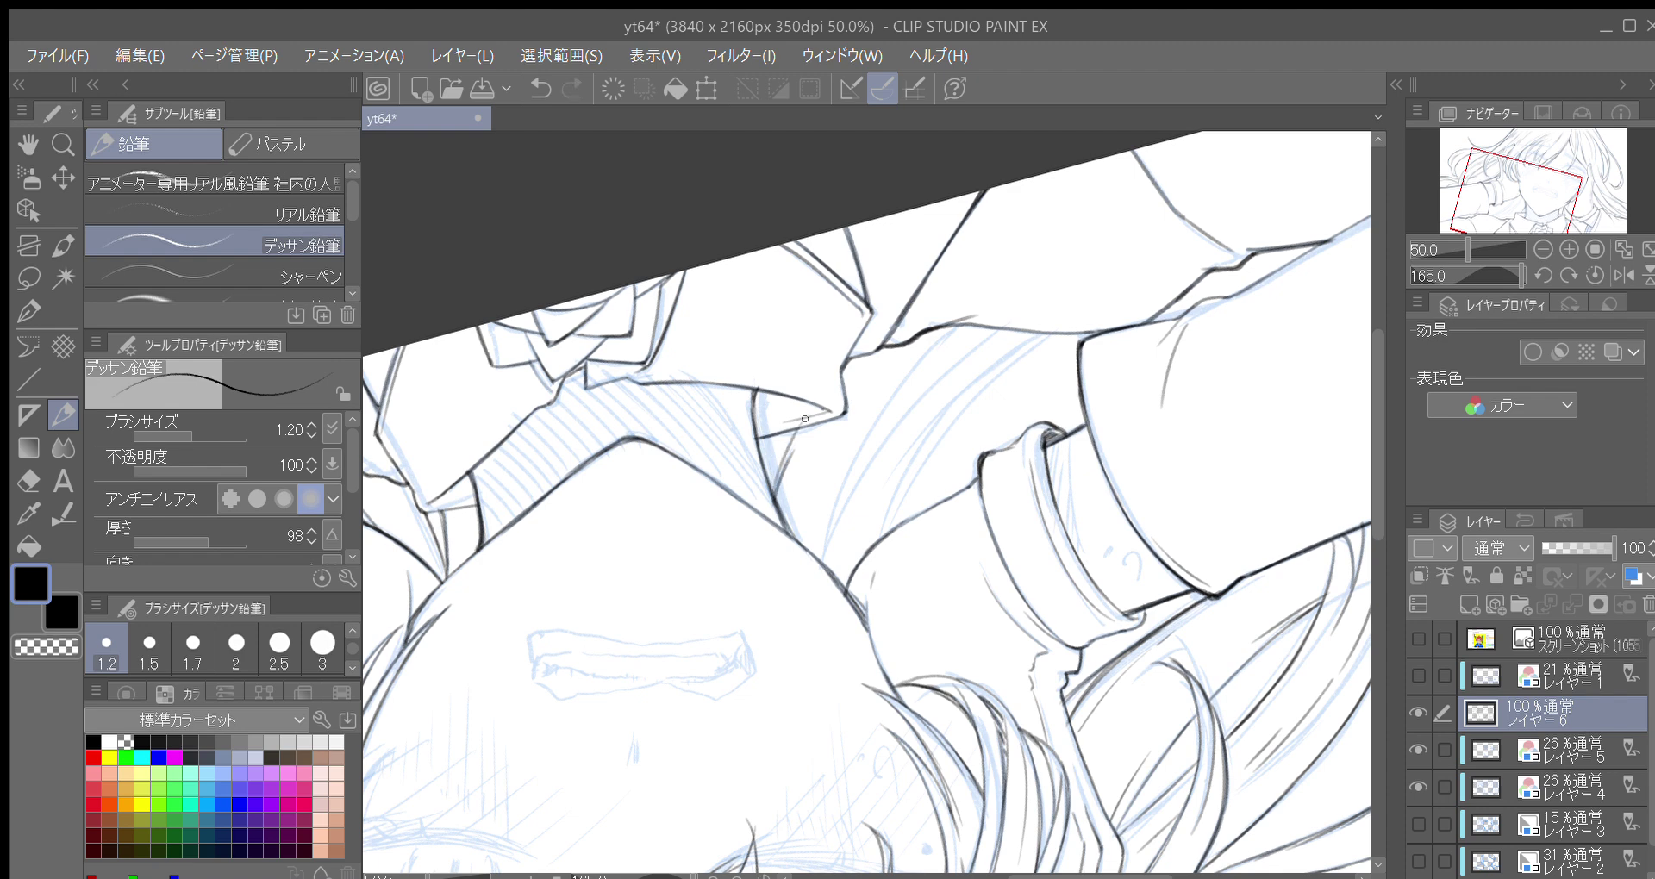
pyautogui.hotkey('ctrl', 'z')
pyautogui.moveTo(775, 493)
pyautogui.mouseDown()
pyautogui.moveTo(800, 430)
pyautogui.moveTo(774, 479)
pyautogui.moveTo(775, 462)
pyautogui.moveTo(819, 419)
pyautogui.moveTo(785, 465)
pyautogui.moveTo(807, 425)
pyautogui.mouseUp()
# Draw the long curved hair strands behind the neck, between the collar and the raised wrist, ending at the shoulder line
pyautogui.moveTo(828, 555); pyautogui.dragTo(919, 361)
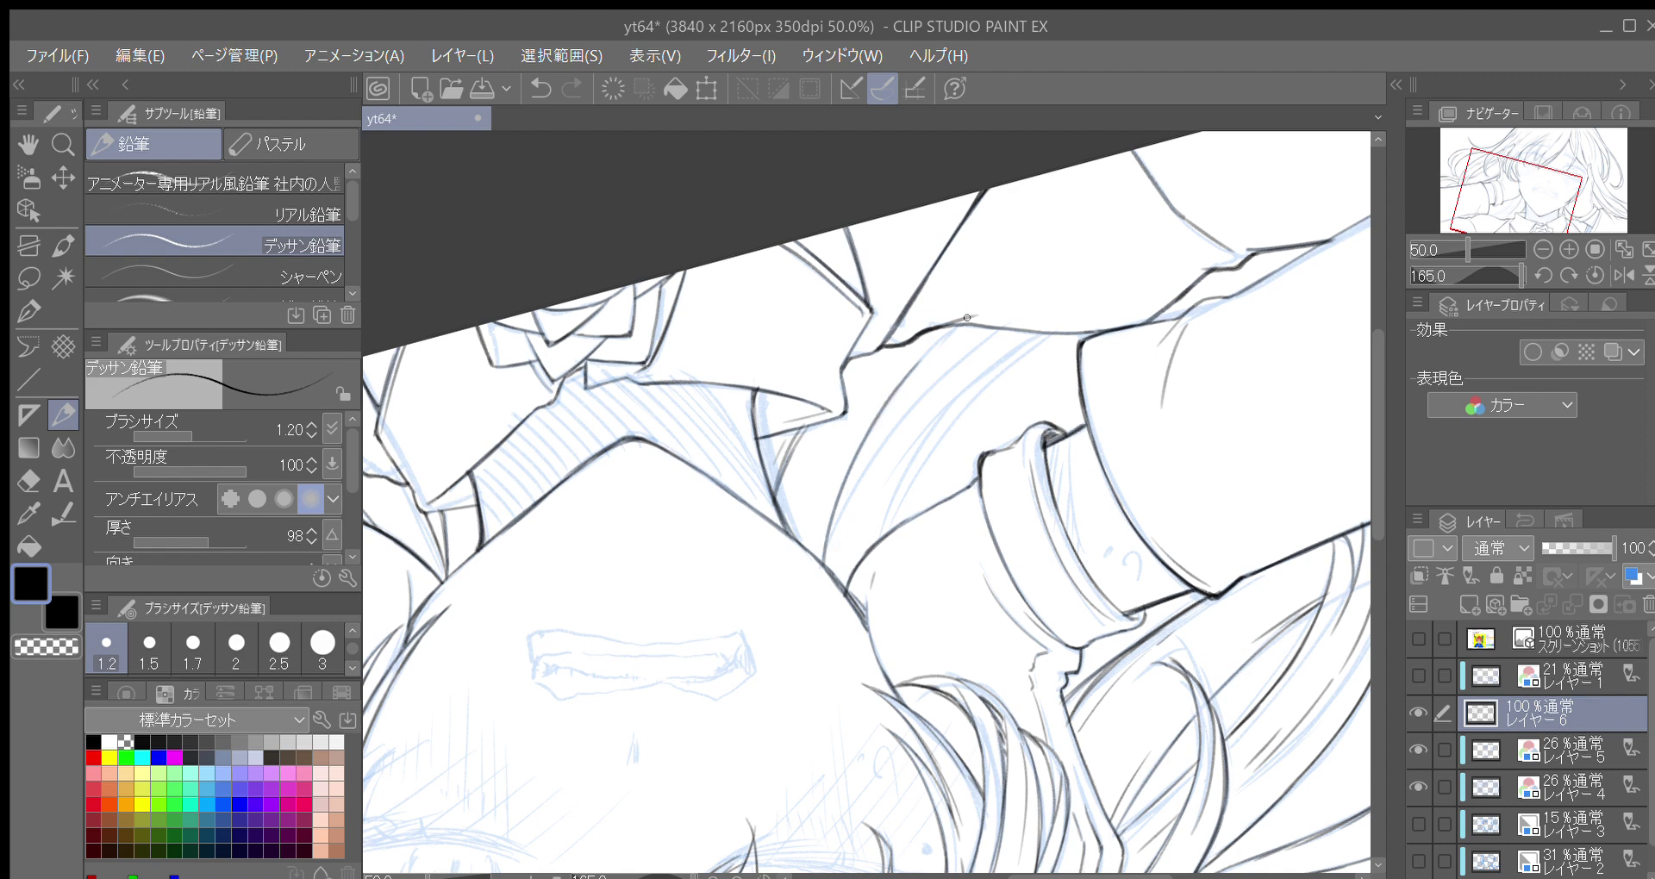
pyautogui.moveTo(828, 566)
pyautogui.mouseDown()
pyautogui.moveTo(829, 538)
pyautogui.moveTo(963, 351)
pyautogui.mouseUp()
pyautogui.moveTo(907, 412); pyautogui.dragTo(999, 325)
pyautogui.moveTo(881, 544)
pyautogui.mouseDown()
pyautogui.moveTo(986, 365)
pyautogui.moveTo(895, 516)
pyautogui.moveTo(1039, 336)
pyautogui.moveTo(989, 378)
pyautogui.moveTo(1043, 333)
pyautogui.mouseUp()
pyautogui.moveTo(876, 502); pyautogui.dragTo(984, 369)
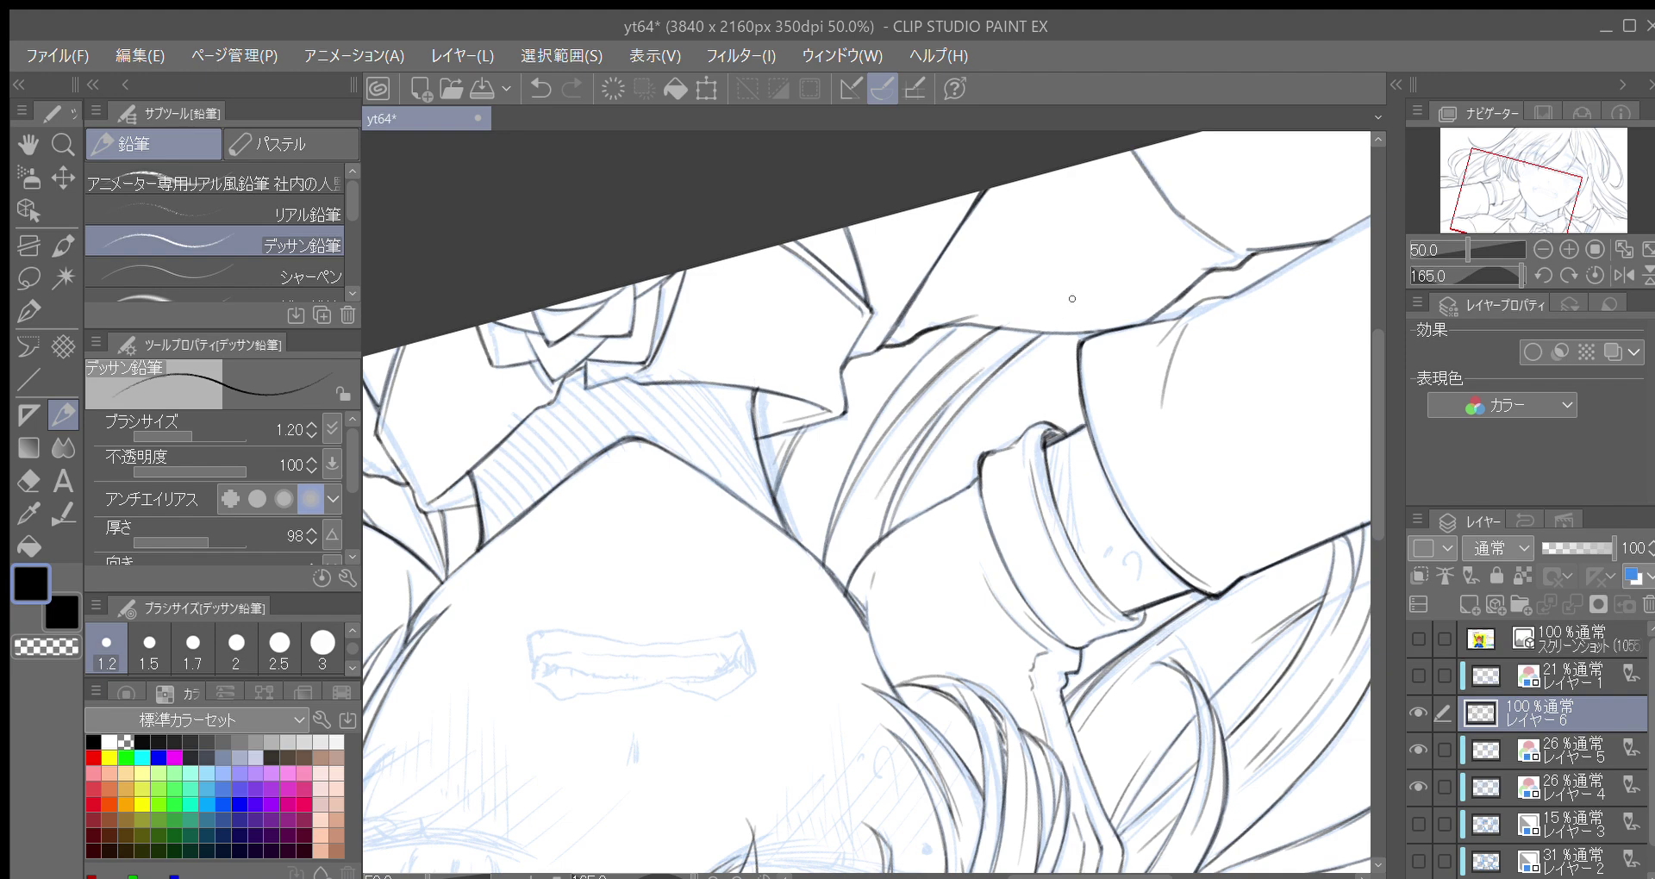
# Review the face and then the whole line art upright at 25% zoom
pyautogui.press('-')
pyautogui.press('-')
pyautogui.press('-')
pyautogui.press('-')
pyautogui.press('-')
pyautogui.press('-')
pyautogui.press('-')
pyautogui.press('-')
pyautogui.press('-')
pyautogui.press('-')
pyautogui.press('-')
pyautogui.press('-')
pyautogui.moveTo(595, 420); pyautogui.dragTo(602, 448)
pyautogui.moveTo(1039, 452); pyautogui.dragTo(809, 758)
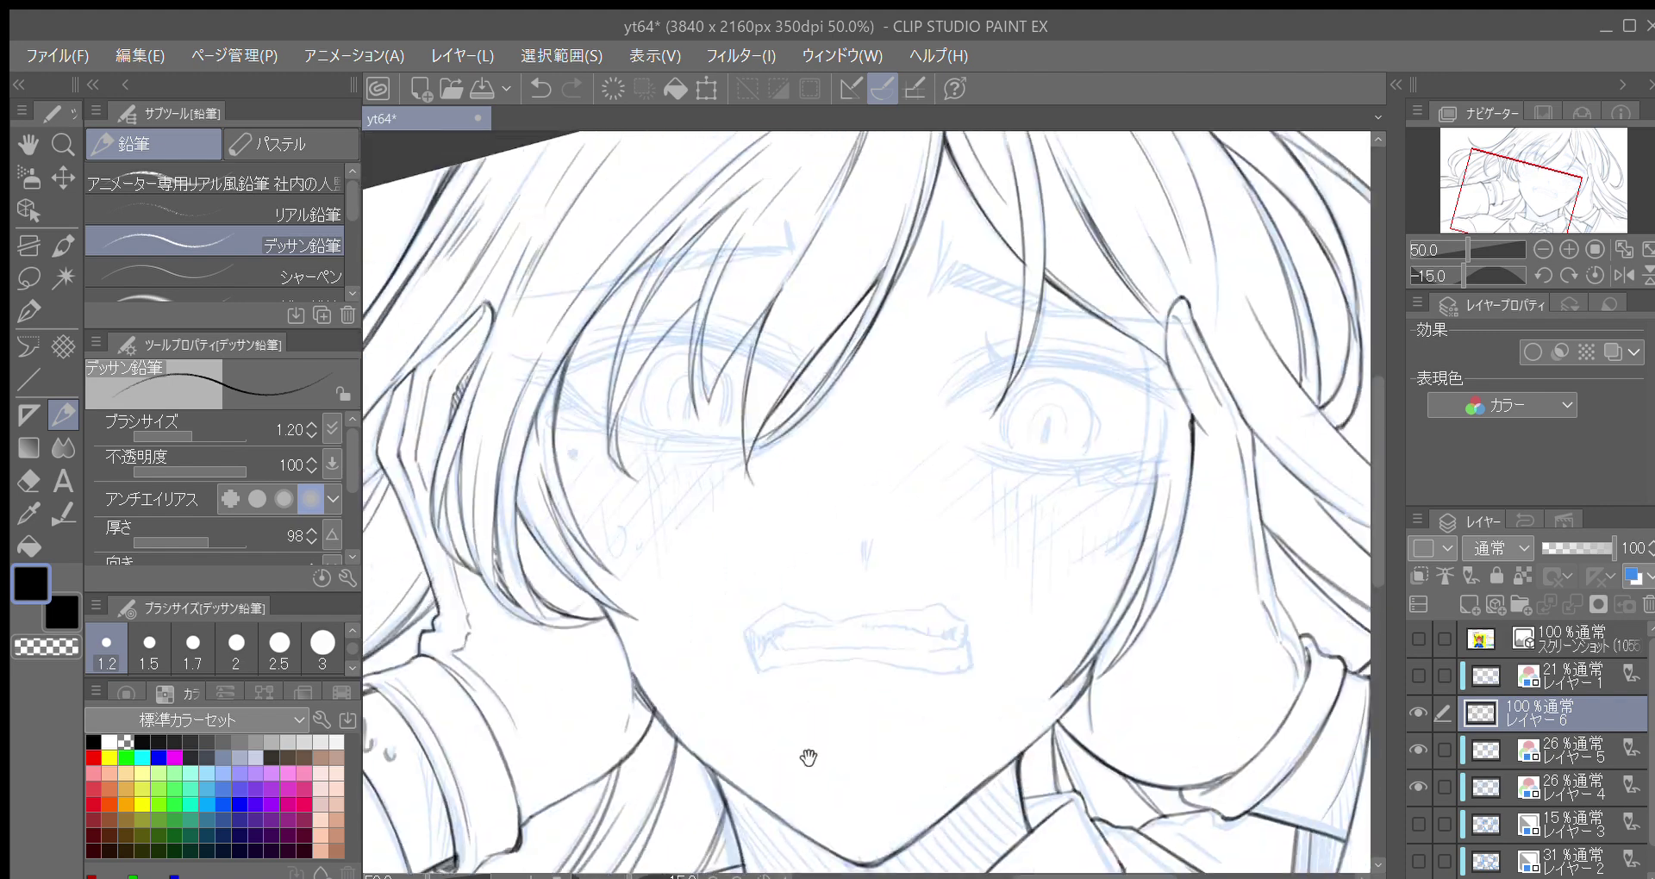
pyautogui.click(1594, 276)
pyautogui.doubleClick(1542, 250)
pyautogui.moveTo(1242, 477); pyautogui.dragTo(1252, 462)
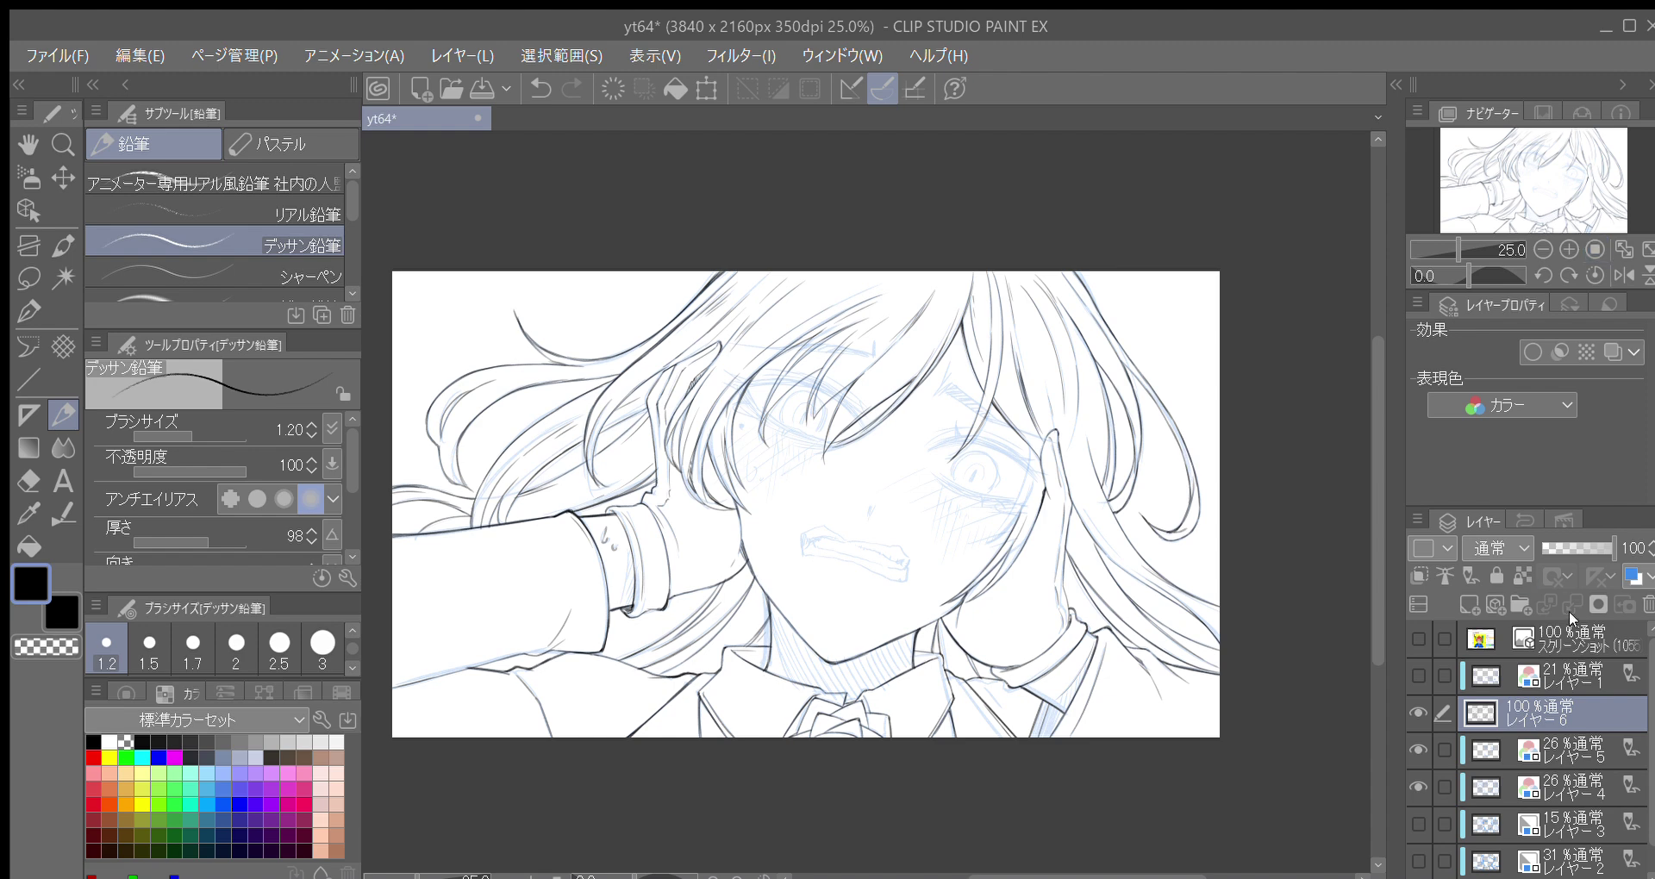
# Select the top screenshot layer and show it to view the manga's product page up close
pyautogui.click(1552, 638)
pyautogui.click(1419, 638)
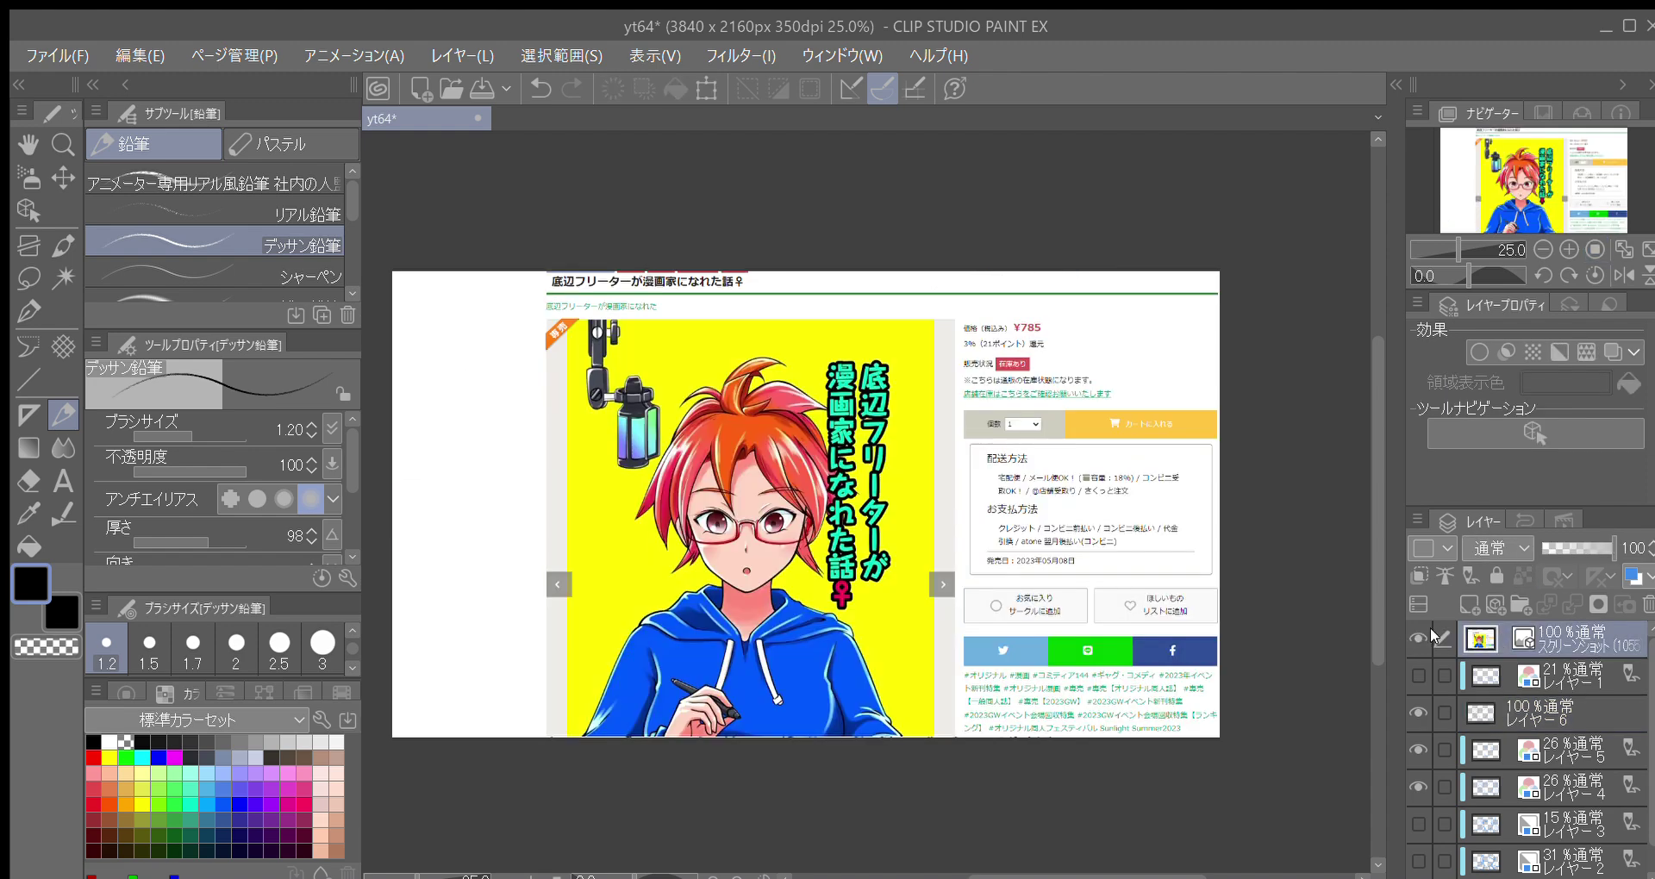
pyautogui.scroll(1, 1022, 587)
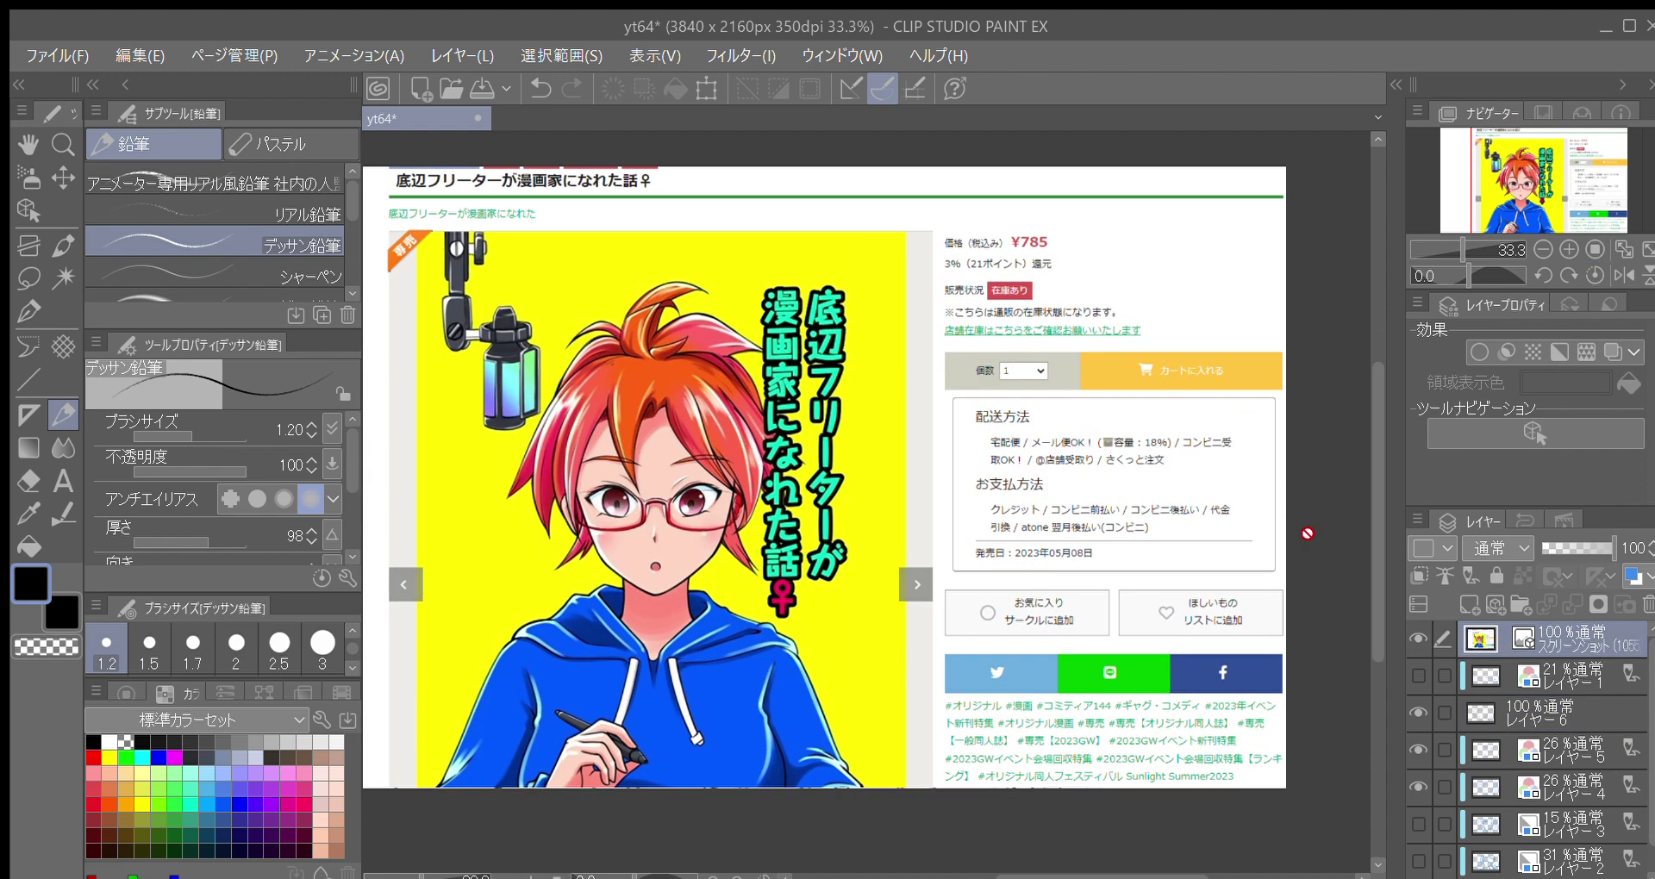